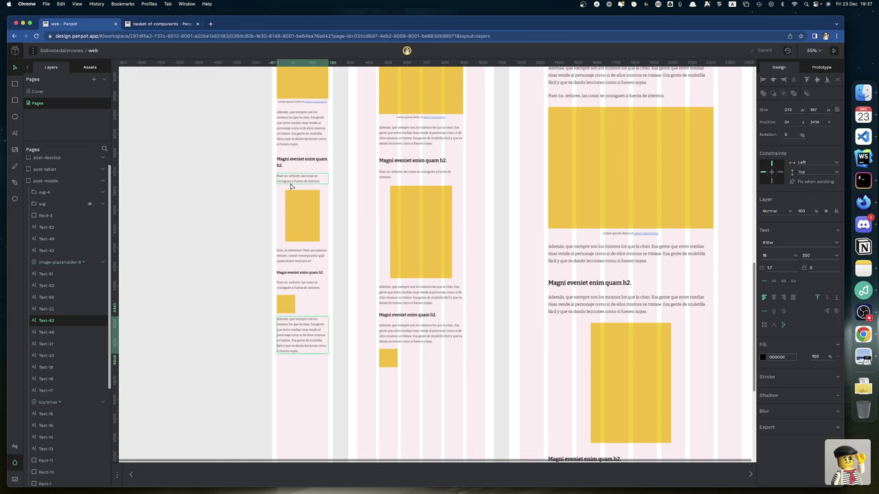
# Examine the mobile post's body paragraphs and check the gap between the small yellow square and the paragraph below it.
pyautogui.press('Tab')
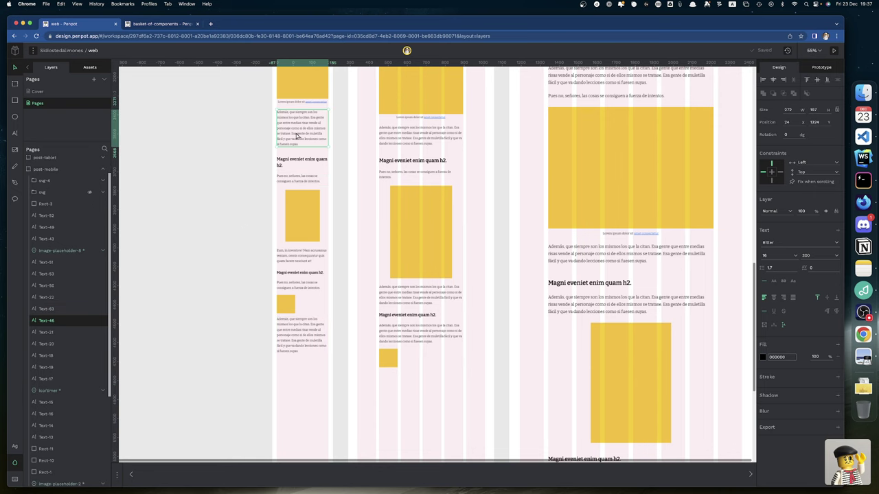
pyautogui.scroll(10, 288, 172)
pyautogui.click(266, 209)
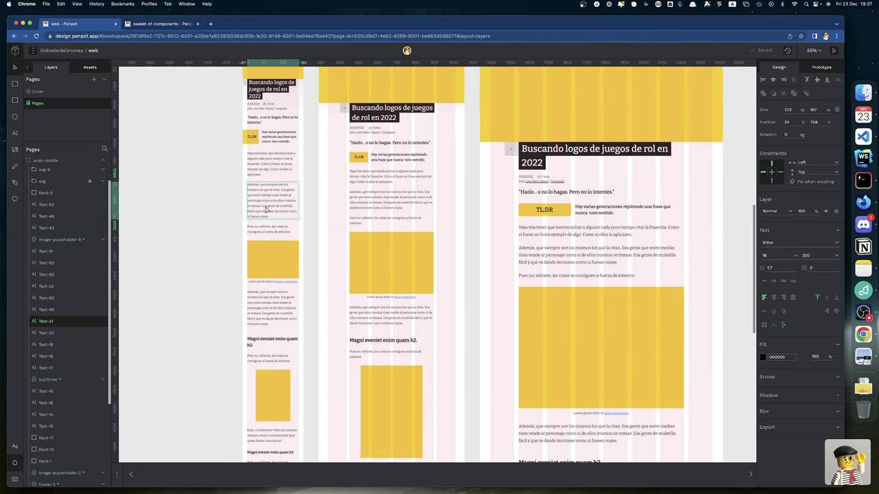
pyautogui.scroll(-10, 267, 160)
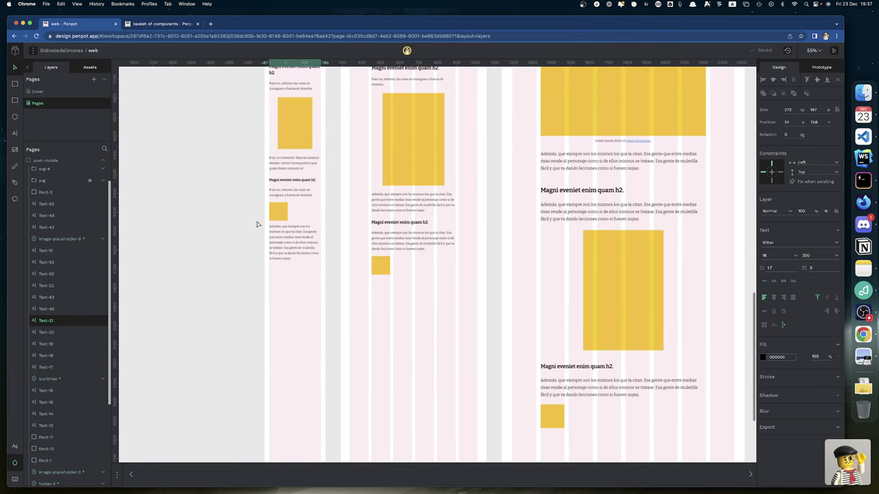
pyautogui.click(278, 227)
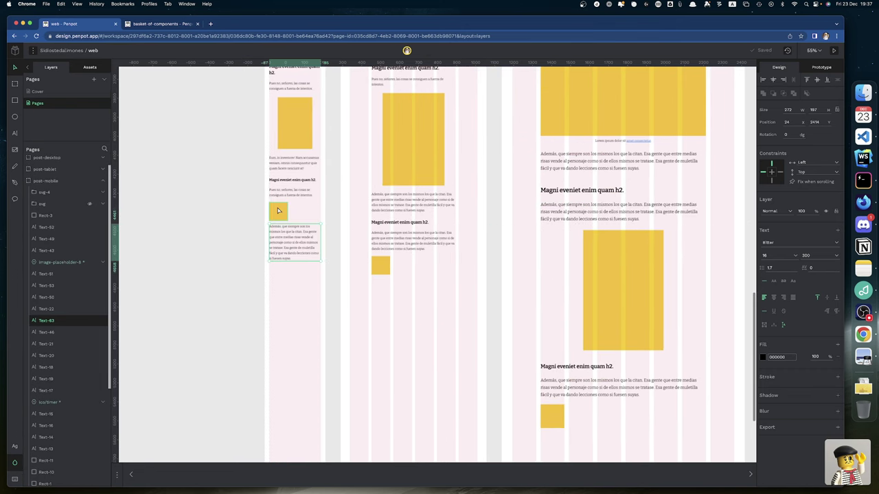
pyautogui.click(278, 210)
pyautogui.click(279, 232)
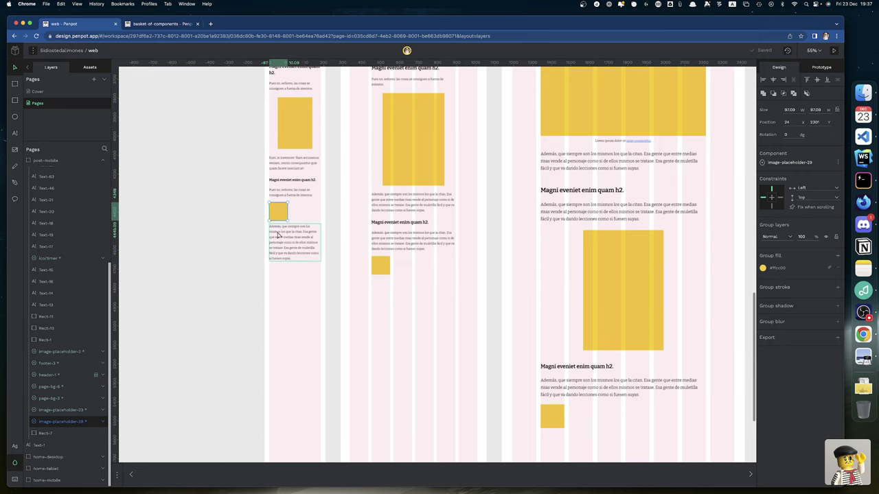
pyautogui.press('alt')
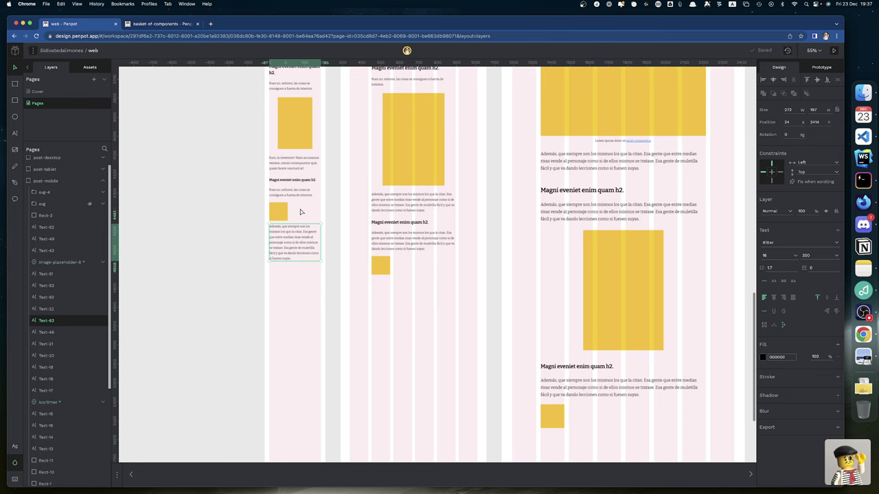
# Move the mobile post's last paragraph to Y 2422, keeping it aligned with the small yellow square at X 24.
pyautogui.scroll(10, 300, 212)
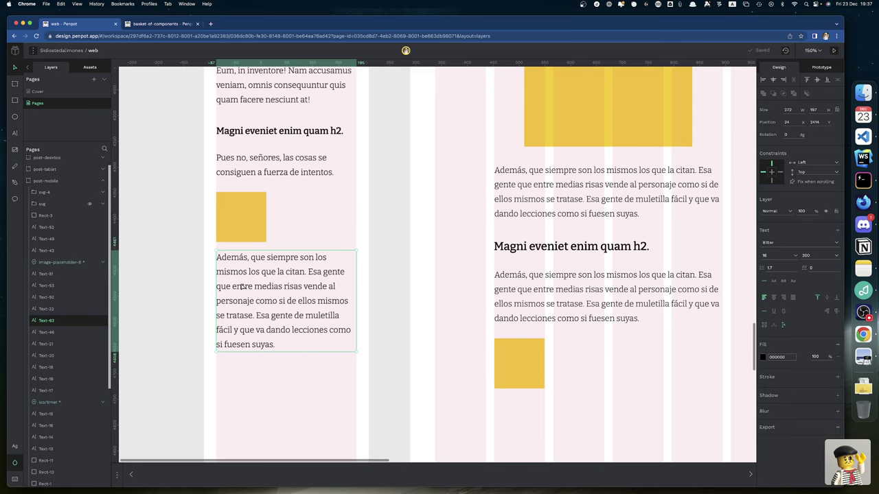
pyautogui.moveTo(242, 287); pyautogui.dragTo(244, 282)
pyautogui.press('Right')
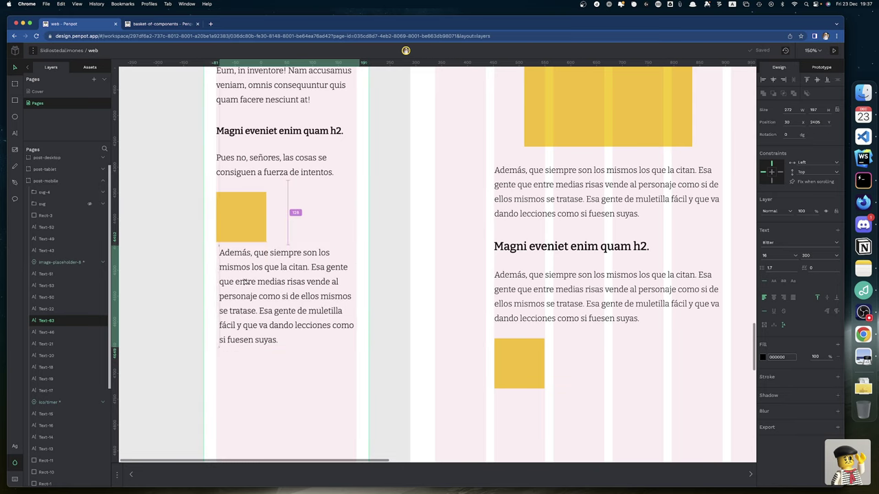
pyautogui.moveTo(243, 281); pyautogui.dragTo(240, 278)
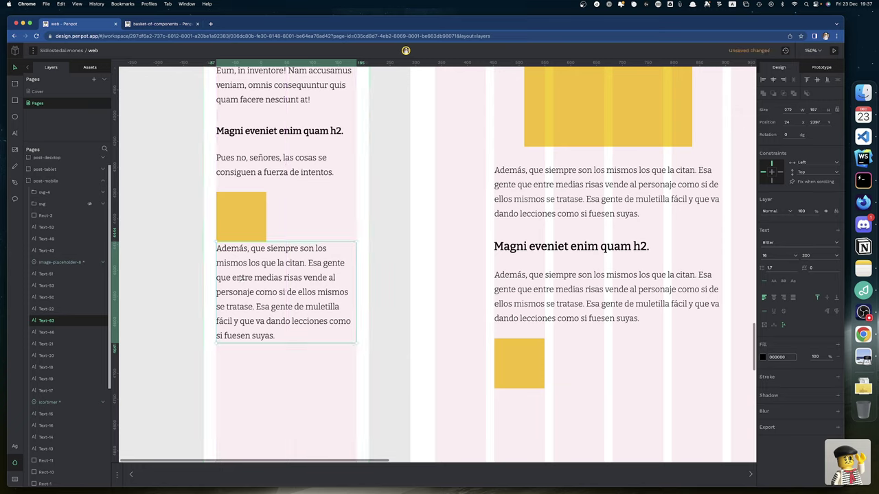
pyautogui.hotkey('shift', 'Down')
pyautogui.hotkey('shift', 'Down')
pyautogui.press('Down')
pyautogui.press('Down')
pyautogui.press('Down')
pyautogui.press('Down')
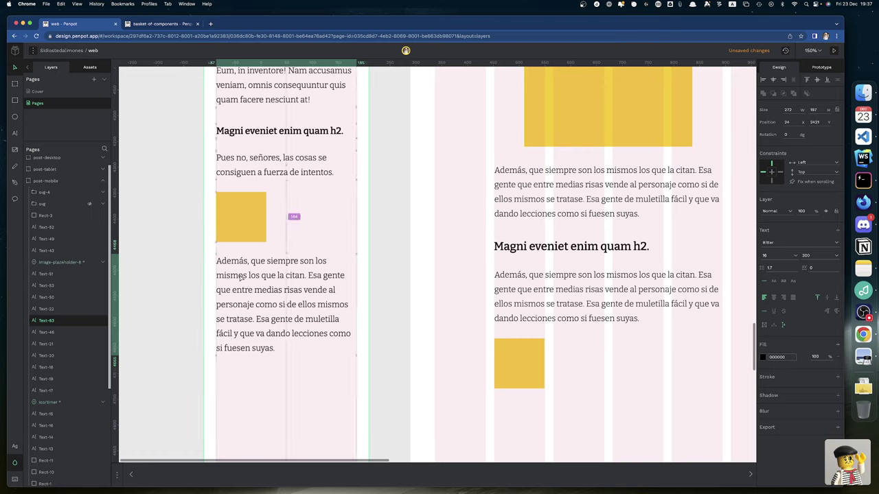
pyautogui.press('alt')
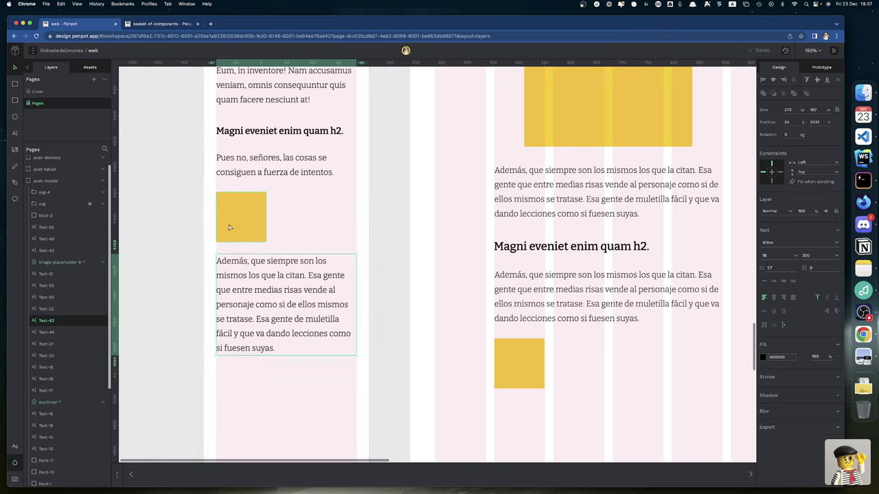
pyautogui.press('Down')
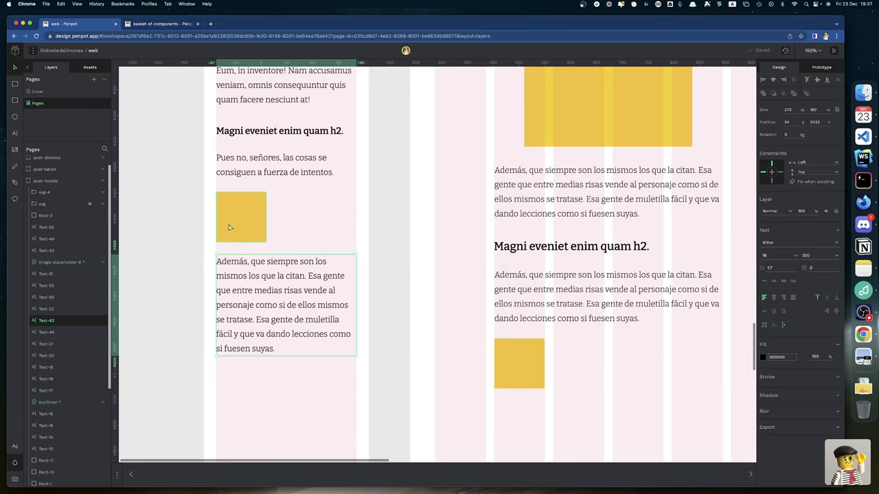
pyautogui.hscroll(5, 255, 262)
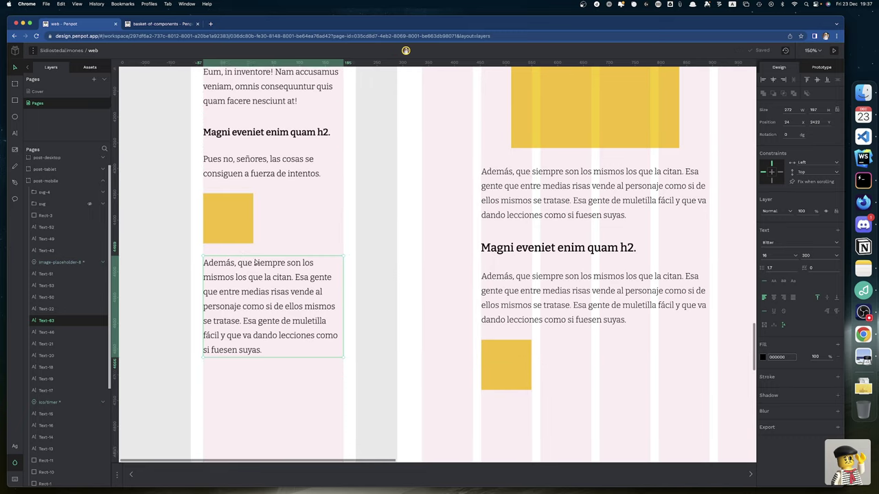
pyautogui.press('alt')
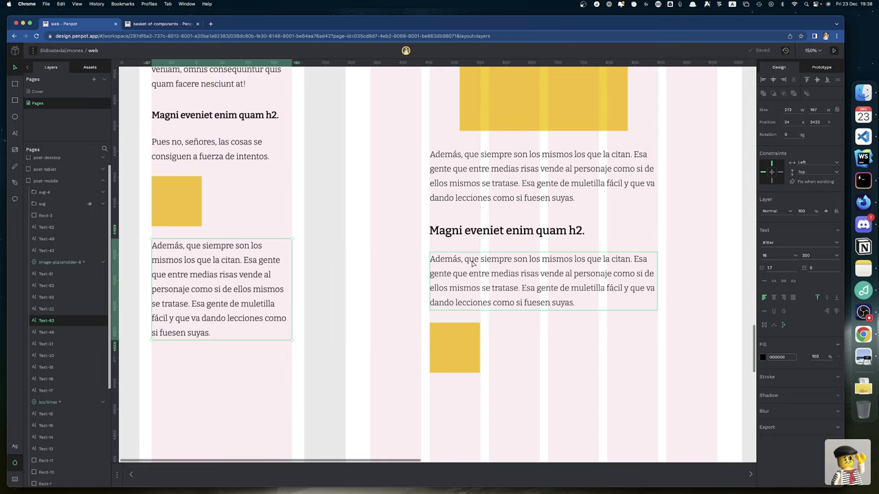
# Duplicate the tablet post's paragraph above the last h2 heading and move the copy below the small yellow square.
pyautogui.click(455, 187)
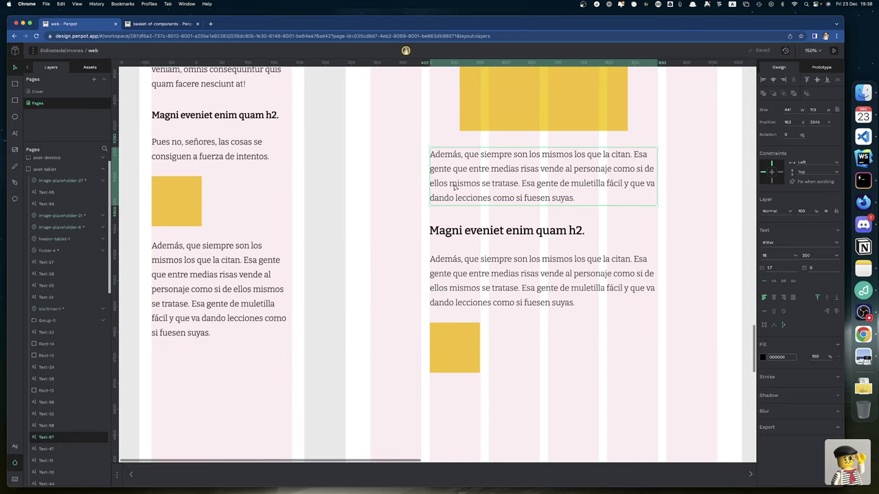
pyautogui.hotkey('ctrl', 'd')
pyautogui.hotkey('shift', 'Down')
pyautogui.hotkey('shift', 'Down')
pyautogui.hotkey('shift', 'Down')
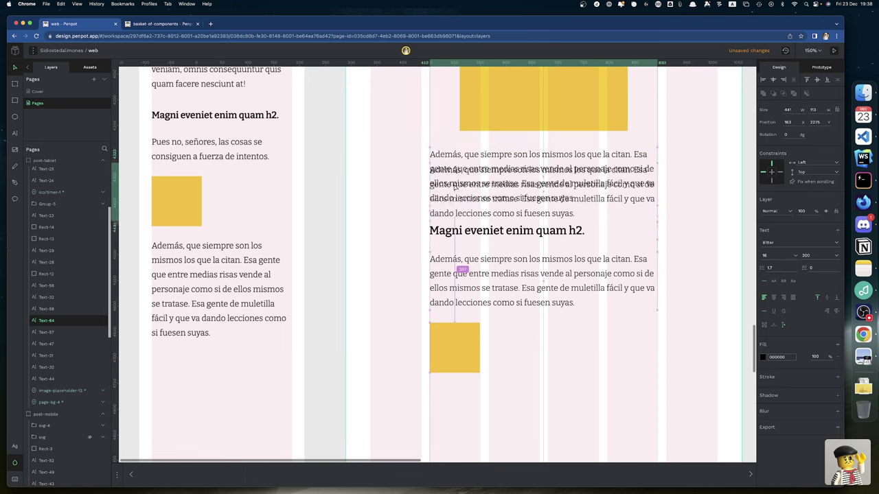
pyautogui.hotkey('shift', 'Down')
pyautogui.hotkey('shift', 'Down')
pyautogui.hotkey('shift', 'Down')
pyautogui.hotkey('shift', 'Down')
pyautogui.hotkey('shift', 'Down')
pyautogui.hotkey('shift', 'Down')
pyautogui.hotkey('shift', 'Down')
pyautogui.hotkey('shift', 'Down')
pyautogui.hotkey('shift', 'Down')
pyautogui.hotkey('shift', 'Down')
pyautogui.hotkey('shift', 'Down')
pyautogui.hotkey('shift', 'Down')
pyautogui.hotkey('shift', 'Down')
pyautogui.hotkey('shift', 'Down')
pyautogui.hotkey('shift', 'Down')
pyautogui.hotkey('shift', 'Down')
pyautogui.hotkey('shift', 'Down')
pyautogui.hotkey('shift', 'Down')
pyautogui.hotkey('shift', 'Down')
pyautogui.hotkey('shift', 'Down')
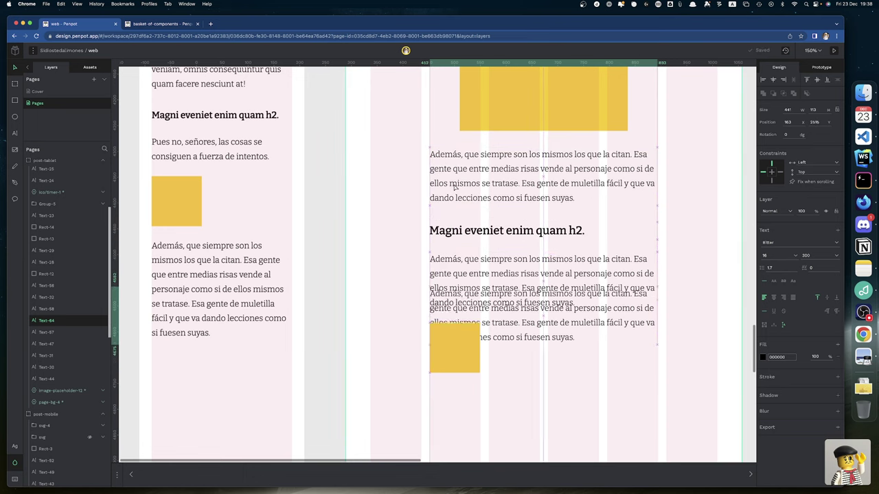
pyautogui.hotkey('shift', 'Down')
pyautogui.hotkey('shift', 'Down')
pyautogui.hotkey('shift', 'Down')
pyautogui.hotkey('shift', 'Down')
pyautogui.hotkey('shift', 'Down')
pyautogui.hotkey('shift', 'Down')
pyautogui.hotkey('shift', 'Down')
pyautogui.hotkey('shift', 'Down')
pyautogui.hotkey('shift', 'Down')
pyautogui.hotkey('shift', 'Down')
pyautogui.hotkey('shift', 'Down')
pyautogui.hotkey('shift', 'Down')
pyautogui.hotkey('shift', 'Down')
pyautogui.hotkey('shift', 'Down')
pyautogui.hotkey('shift', 'Down')
pyautogui.hotkey('shift', 'Down')
pyautogui.hotkey('shift', 'Down')
pyautogui.hotkey('shift', 'Down')
pyautogui.hotkey('shift', 'Down')
pyautogui.hotkey('shift', 'Down')
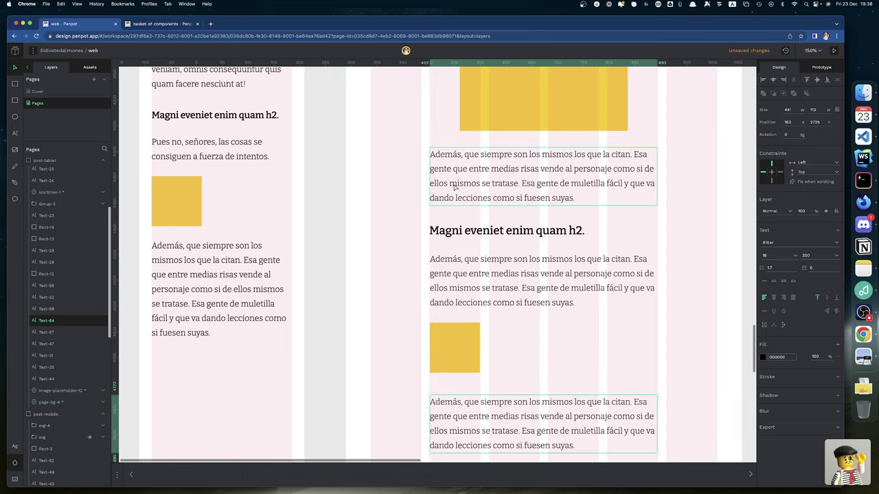
# Check the copied tablet paragraph's gap to the small yellow square and move the paragraph up to Y 2706.
pyautogui.press('Up')
pyautogui.press('Up')
pyautogui.press('Up')
pyautogui.press('Up')
pyautogui.press('Up')
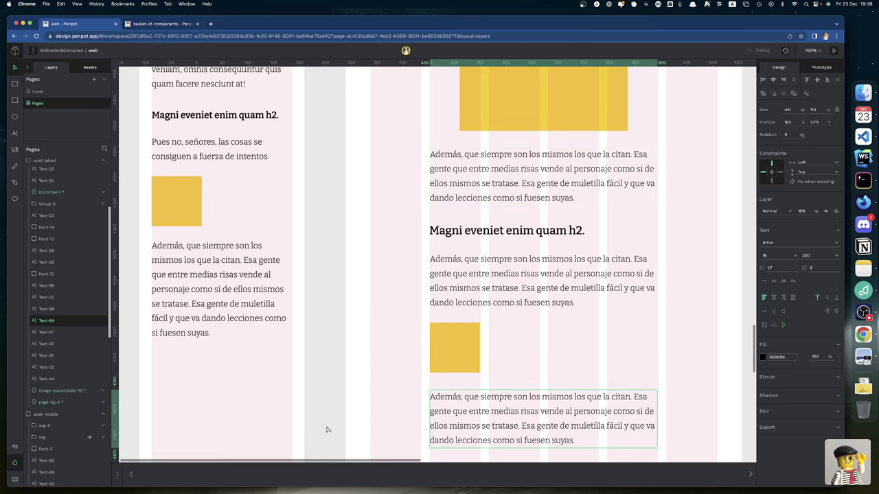
pyautogui.press('alt')
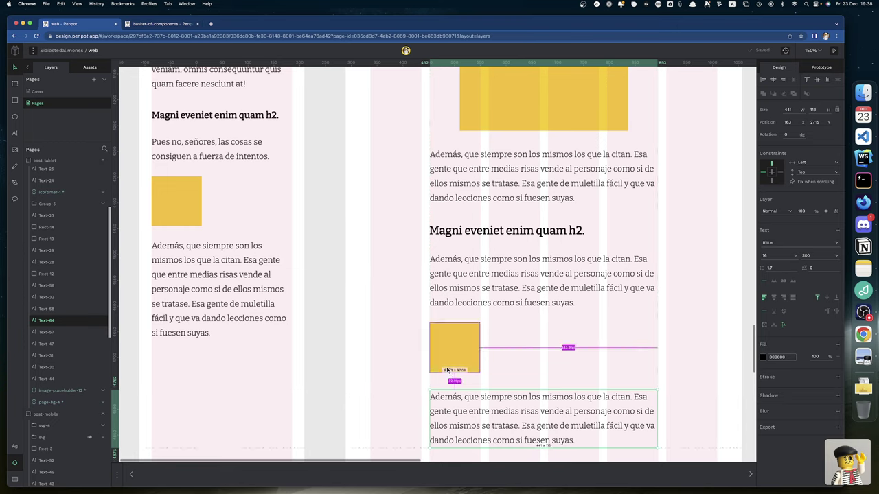
pyautogui.hotkey('shift', 'Up')
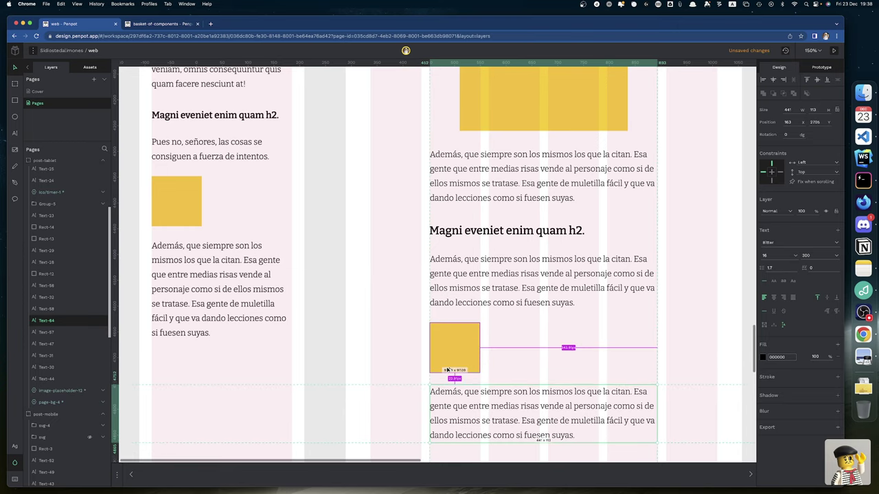
pyautogui.press('Down')
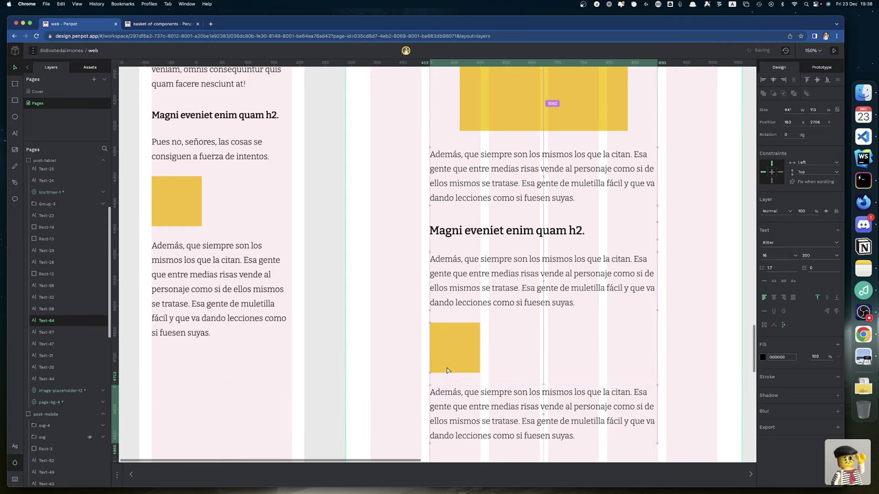
# Duplicate the desktop post's paragraph below the image caption and move the copy below the small yellow square, to Y 3517.
pyautogui.hscroll(10, 447, 371)
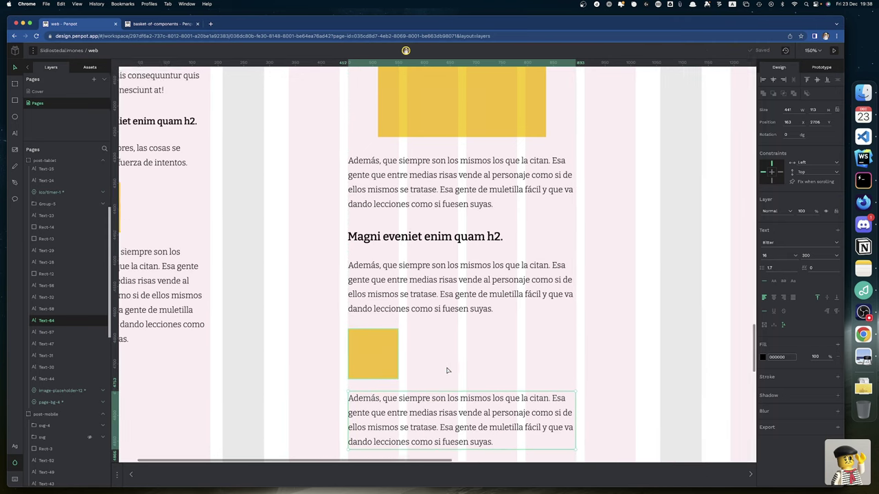
pyautogui.hscroll(5, 447, 371)
pyautogui.scroll(-4, 447, 371)
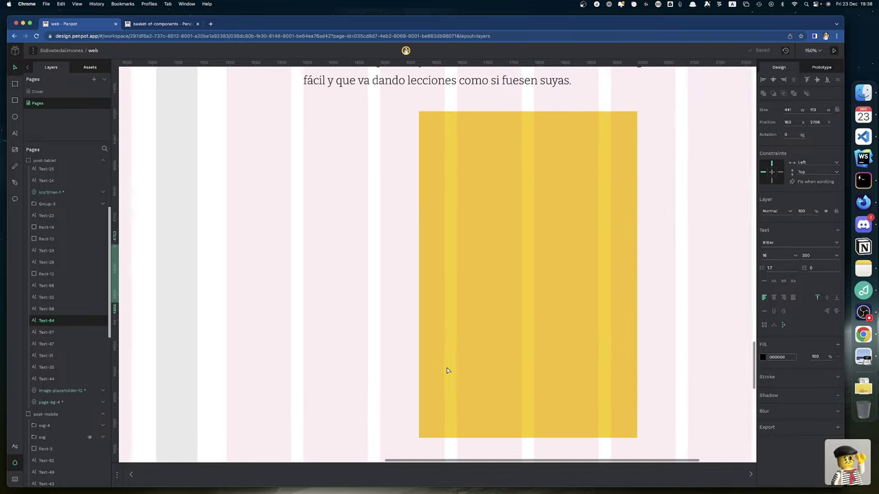
pyautogui.scroll(7, 447, 370)
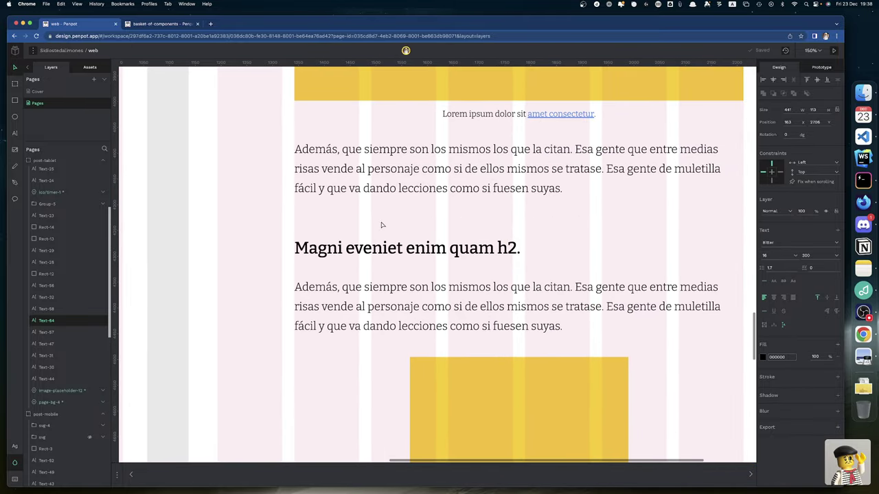
pyautogui.click(362, 187)
pyautogui.hotkey('ctrl', 'd')
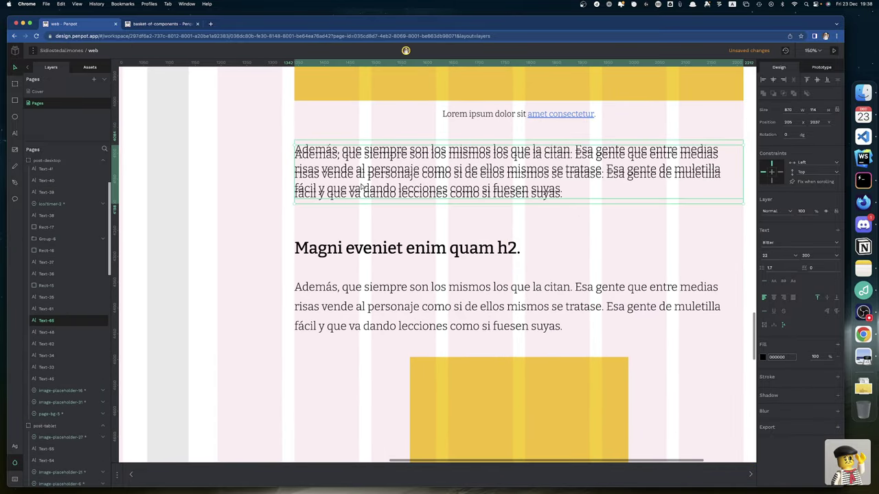
pyautogui.hotkey('shift', 'Down')
pyautogui.hotkey('shift', 'Down')
pyautogui.hotkey('shift', 'Down')
pyautogui.hotkey('shift', 'Down')
pyautogui.hotkey('shift', 'Down')
pyautogui.hotkey('shift', 'Down')
pyautogui.hotkey('shift', 'Down')
pyautogui.hotkey('shift', 'Down')
pyautogui.hotkey('shift', 'Down')
pyautogui.hotkey('shift', 'Down')
pyautogui.hotkey('shift', 'Down')
pyautogui.hotkey('shift', 'Down')
pyautogui.hotkey('shift', 'Down')
pyautogui.hotkey('shift', 'Down')
pyautogui.hotkey('shift', 'Down')
pyautogui.hotkey('shift', 'Down')
pyautogui.hotkey('shift', 'Down')
pyautogui.hotkey('shift', 'Down')
pyautogui.hotkey('shift', 'Down')
pyautogui.hotkey('shift', 'Down')
pyautogui.hotkey('shift', 'Down')
pyautogui.hotkey('shift', 'Down')
pyautogui.hotkey('shift', 'Down')
pyautogui.hotkey('shift', 'Down')
pyautogui.hotkey('shift', 'Down')
pyautogui.hotkey('shift', 'Down')
pyautogui.hotkey('shift', 'Down')
pyautogui.hotkey('shift', 'Down')
pyautogui.hotkey('shift', 'Down')
pyautogui.hotkey('shift', 'Down')
pyautogui.hotkey('shift', 'Down')
pyautogui.hotkey('shift', 'Down')
pyautogui.hotkey('shift', 'Down')
pyautogui.hotkey('shift', 'Down')
pyautogui.hotkey('shift', 'Down')
pyautogui.hotkey('shift', 'Down')
pyautogui.hotkey('shift', 'Down')
pyautogui.hotkey('shift', 'Down')
pyautogui.hotkey('shift', 'Down')
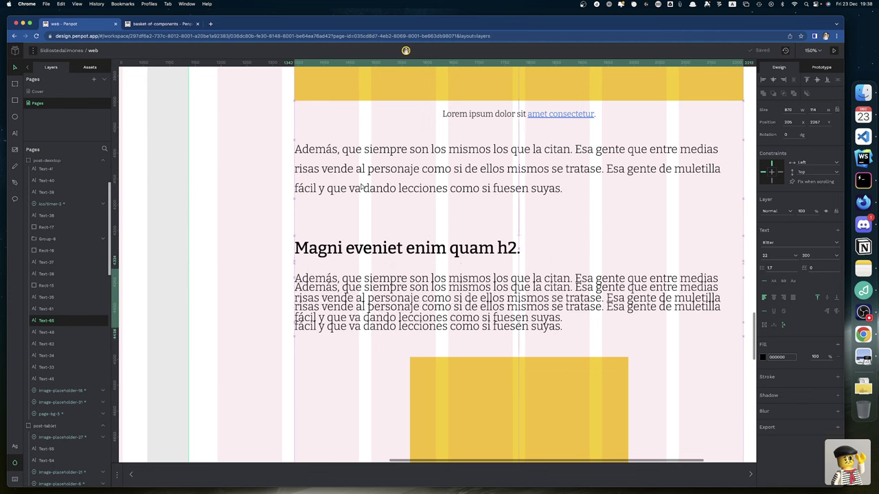
pyautogui.hotkey('shift', 'Down')
pyautogui.hotkey('shift', 'Down')
pyautogui.hotkey('shift', 'Down')
pyautogui.hotkey('shift', 'Down')
pyautogui.hotkey('shift', 'Down')
pyautogui.hotkey('shift', 'Down')
pyautogui.hotkey('shift', 'Down')
pyautogui.hotkey('shift', 'Down')
pyautogui.hotkey('shift', 'Down')
pyautogui.hotkey('shift', 'Down')
pyautogui.hotkey('shift', 'Down')
pyautogui.hotkey('shift', 'Down')
pyautogui.hotkey('shift', 'Down')
pyautogui.hotkey('shift', 'Down')
pyautogui.hotkey('shift', 'Down')
pyautogui.hotkey('shift', 'Down')
pyautogui.hotkey('shift', 'Down')
pyautogui.hotkey('shift', 'Down')
pyautogui.hotkey('shift', 'Down')
pyautogui.hotkey('shift', 'Down')
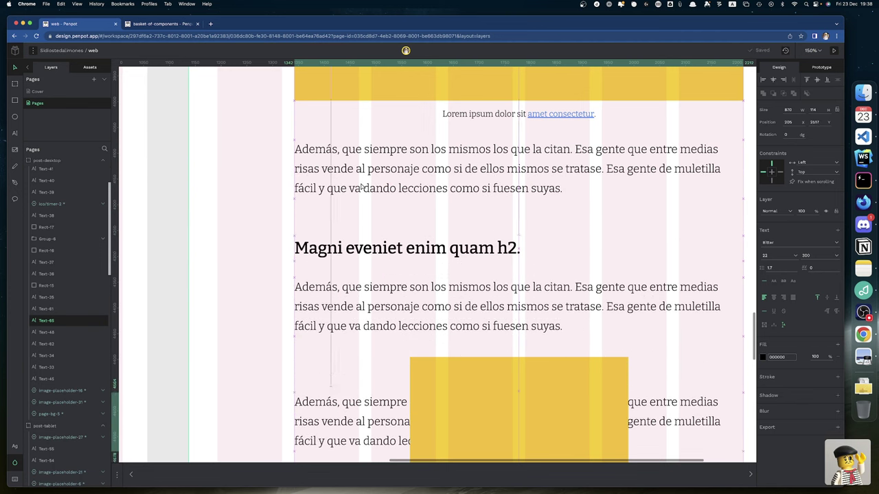
pyautogui.hotkey('shift', 'Down')
pyautogui.hotkey('shift', 'Down')
pyautogui.hotkey('shift', 'Down')
pyautogui.hotkey('shift', 'Down')
pyautogui.hotkey('shift', 'Down')
pyautogui.hotkey('shift', 'Down')
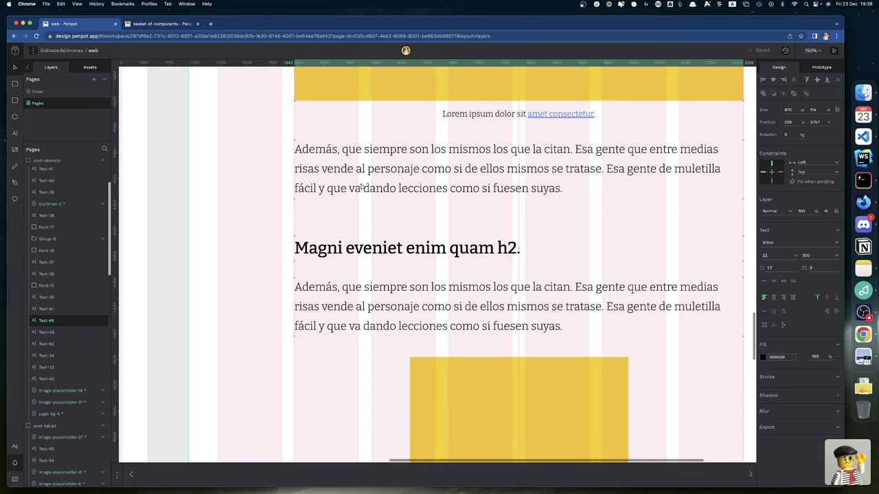
pyautogui.hotkey('shift', 'Down')
pyautogui.hotkey('shift', 'Down')
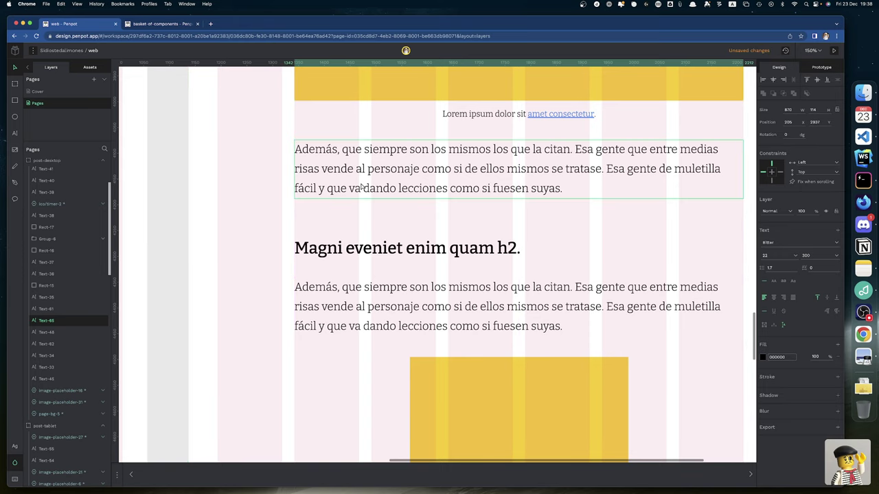
pyautogui.scroll(-4, 360, 187)
pyautogui.scroll(-15, 360, 186)
pyautogui.hotkey('shift', 'Down')
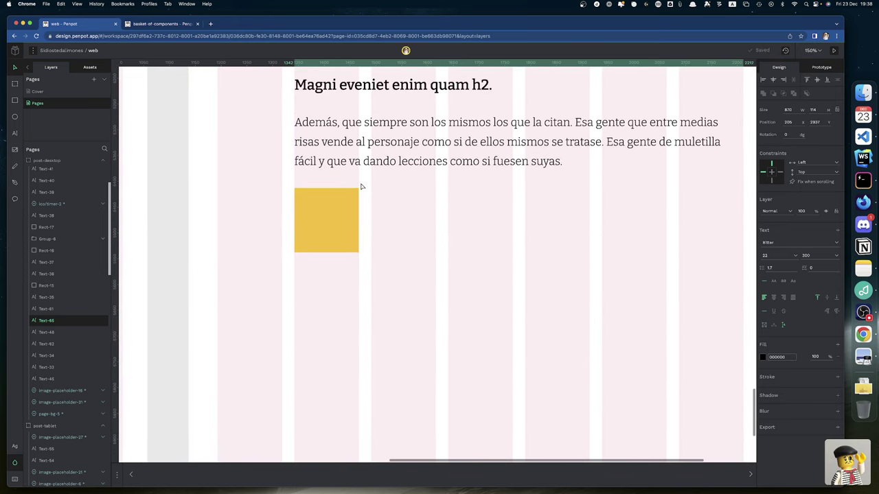
pyautogui.hotkey('shift', 'Down')
pyautogui.hotkey('shift', 'Down')
pyautogui.hotkey('shift', 'Down')
pyautogui.hotkey('shift', 'Down')
pyautogui.hotkey('shift', 'Down')
pyautogui.hotkey('shift', 'Down')
pyautogui.hotkey('shift', 'Down')
pyautogui.hotkey('shift', 'Down')
pyautogui.hotkey('shift', 'Down')
pyautogui.hotkey('shift', 'Down')
pyautogui.hotkey('shift', 'Down')
pyautogui.hotkey('shift', 'Down')
pyautogui.hotkey('shift', 'Down')
pyautogui.hotkey('shift', 'Down')
pyautogui.hotkey('shift', 'Down')
pyautogui.hotkey('shift', 'Down')
pyautogui.hotkey('shift', 'Down')
pyautogui.hotkey('shift', 'Down')
pyautogui.hotkey('shift', 'Down')
pyautogui.hotkey('shift', 'Down')
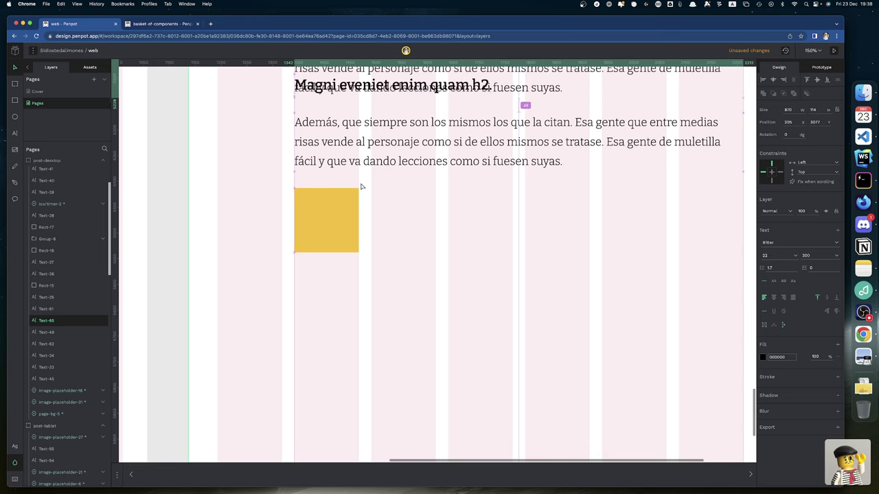
pyautogui.hotkey('shift', 'Down')
pyautogui.hotkey('shift', 'Down')
pyautogui.hotkey('shift', 'Down')
pyautogui.hotkey('shift', 'Down')
pyautogui.hotkey('shift', 'Down')
pyautogui.hotkey('shift', 'Down')
pyautogui.hotkey('shift', 'Down')
pyautogui.hotkey('shift', 'Down')
pyautogui.hotkey('shift', 'Down')
pyautogui.hotkey('shift', 'Down')
pyautogui.hotkey('shift', 'Down')
pyautogui.hotkey('shift', 'Down')
pyautogui.hotkey('shift', 'Down')
pyautogui.hotkey('shift', 'Down')
pyautogui.hotkey('shift', 'Down')
pyautogui.hotkey('shift', 'Down')
pyautogui.hotkey('shift', 'Down')
pyautogui.hotkey('shift', 'Down')
pyautogui.hotkey('shift', 'Down')
pyautogui.hotkey('shift', 'Down')
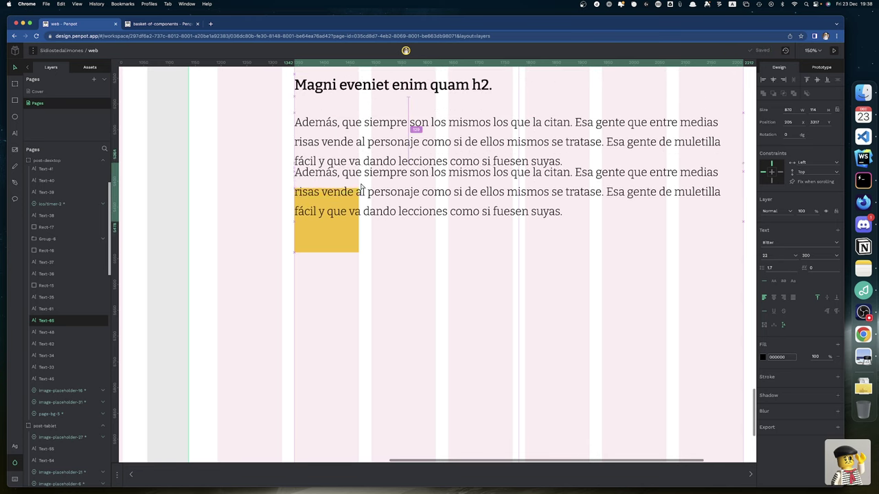
pyautogui.hotkey('shift', 'Down')
pyautogui.hotkey('shift', 'Down')
pyautogui.hotkey('shift', 'Down')
pyautogui.hotkey('shift', 'Down')
pyautogui.hotkey('shift', 'Down')
pyautogui.hotkey('shift', 'Down')
pyautogui.hotkey('shift', 'Down')
pyautogui.hotkey('shift', 'Down')
pyautogui.hotkey('shift', 'Down')
pyautogui.hotkey('shift', 'Down')
pyautogui.hotkey('shift', 'Down')
pyautogui.hotkey('shift', 'Down')
pyautogui.hotkey('shift', 'Down')
pyautogui.hotkey('shift', 'Down')
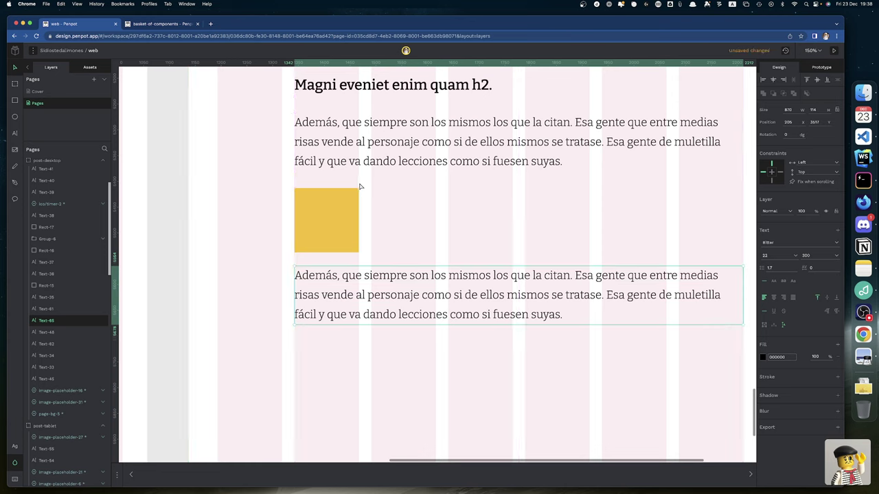
# Compare the gaps above and below the desktop post's small yellow square and move the closing paragraph down to Y 3523.
pyautogui.click(336, 194)
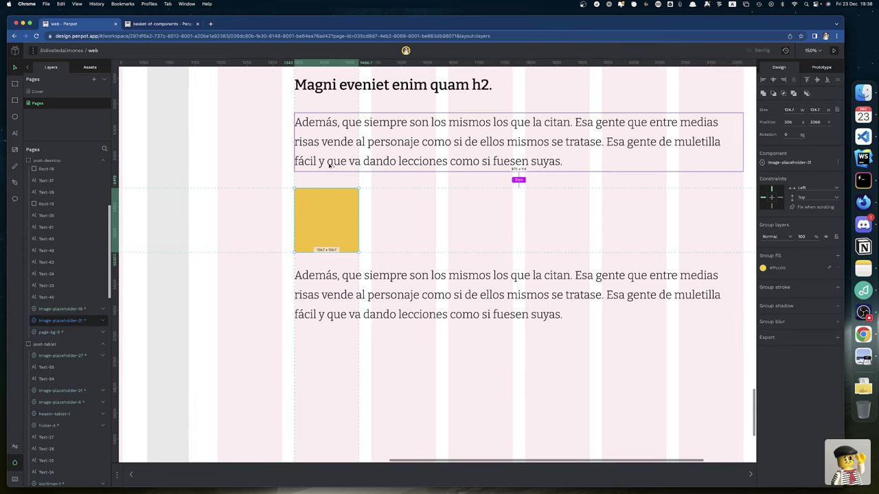
pyautogui.click(314, 276)
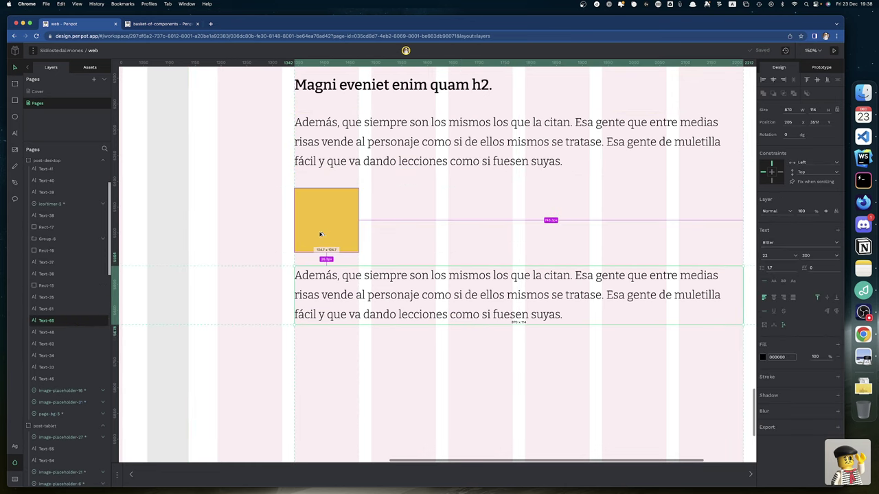
pyautogui.hotkey('shift', 'Down')
pyautogui.hotkey('shift', 'Down')
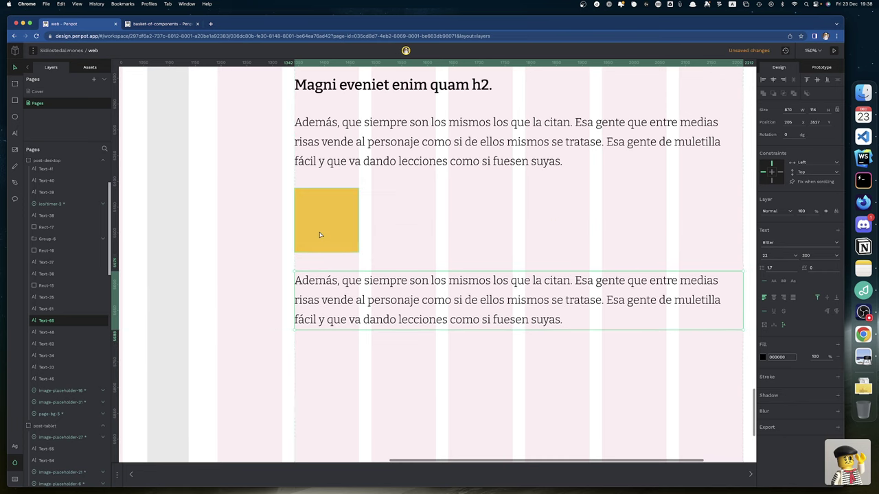
pyautogui.press('Up')
pyautogui.press('Up')
pyautogui.press('Up')
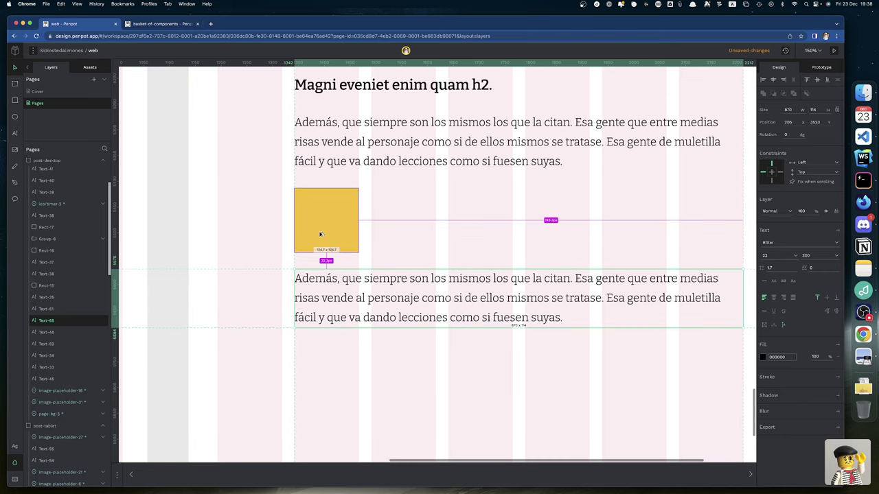
# Check the spacing between the tablet post's small yellow square and the paragraphs around it.
pyautogui.hscroll(-5, 319, 234)
pyautogui.hscroll(-10, 320, 235)
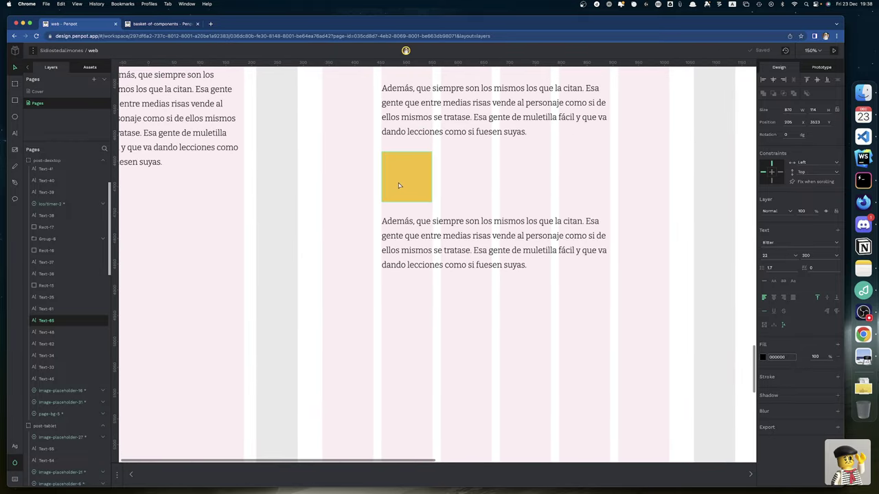
pyautogui.click(398, 184)
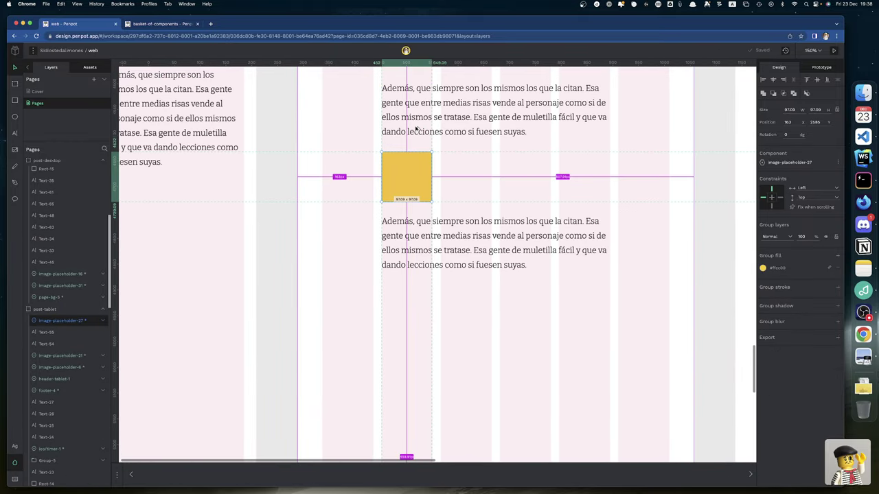
pyautogui.scroll(-10, 418, 133)
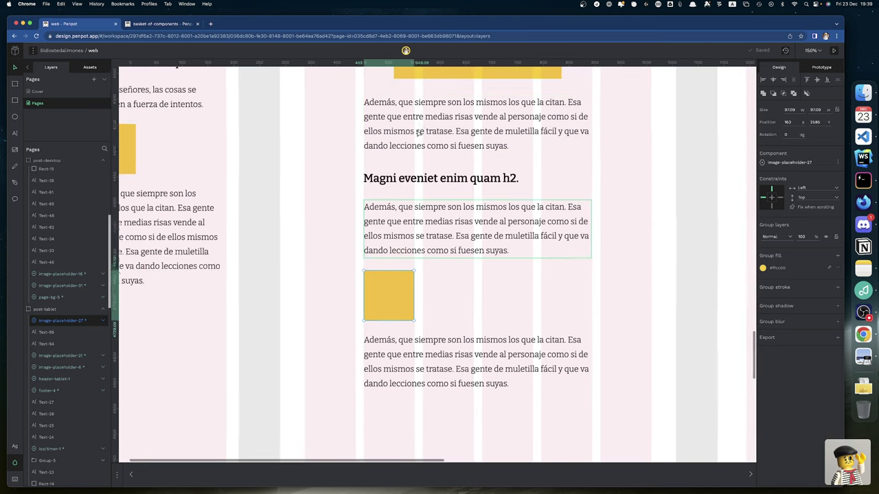
pyautogui.scroll(-5, 418, 133)
pyautogui.scroll(2, 362, 213)
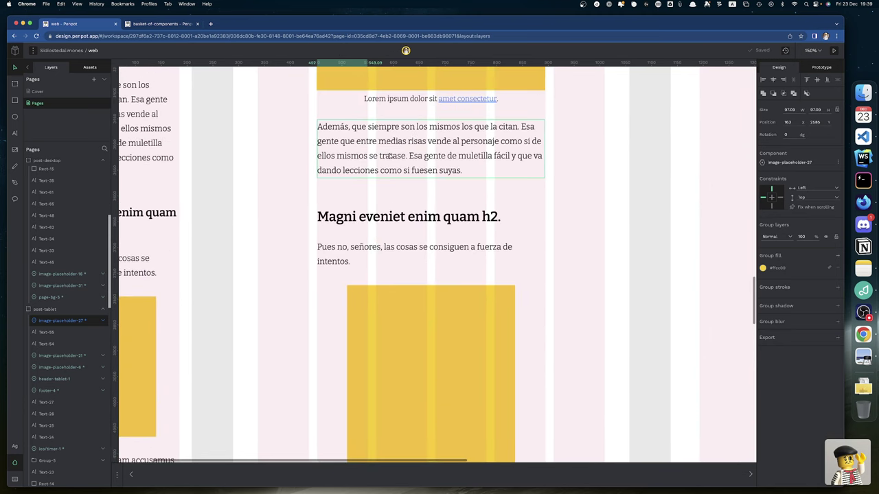
# Examine the spacing of the tablet post's paragraph above the first large image placeholder and review the mobile post's text blocks.
pyautogui.scroll(5, 362, 214)
pyautogui.scroll(5, 362, 213)
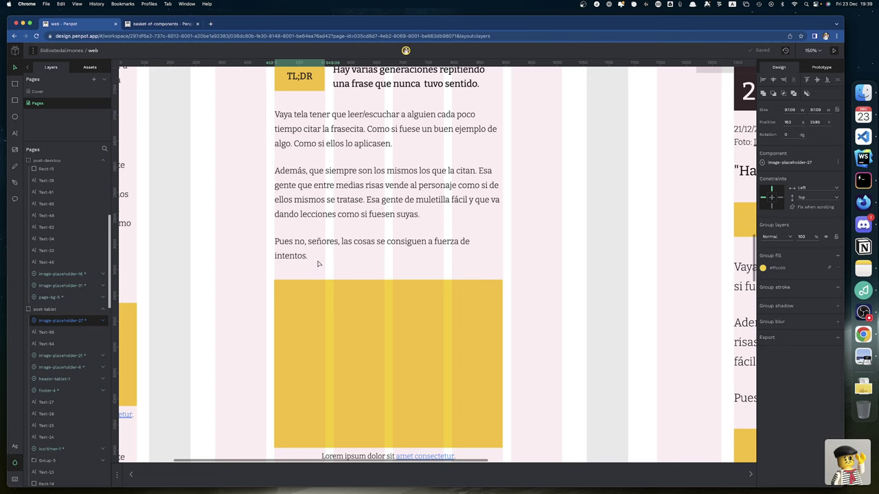
pyautogui.click(312, 247)
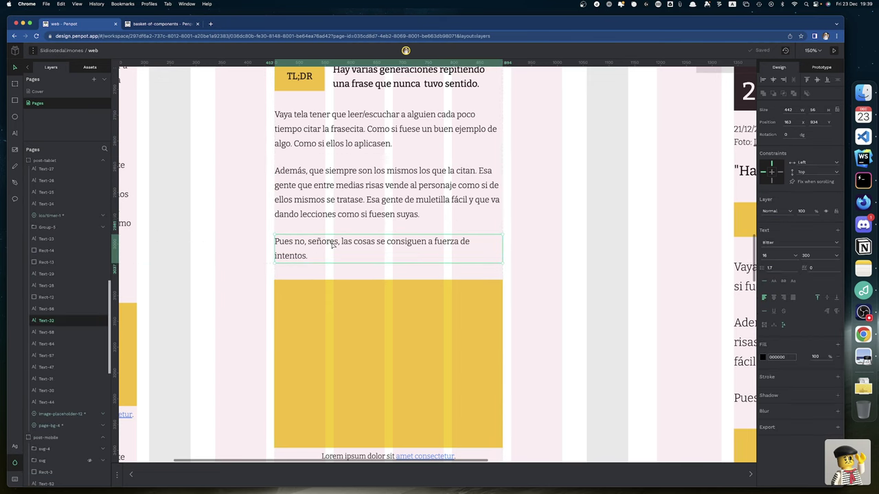
pyautogui.scroll(-10, 332, 245)
pyautogui.scroll(-10, 333, 245)
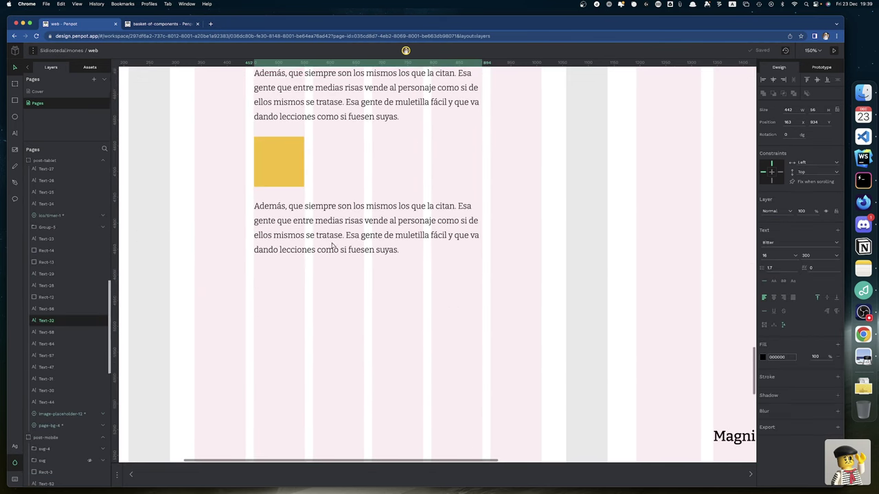
pyautogui.hscroll(-8, 332, 245)
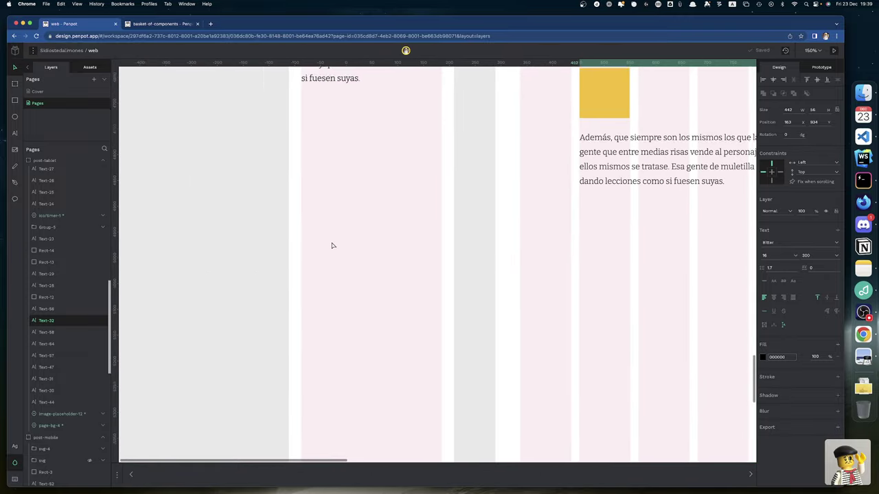
pyautogui.scroll(5, 332, 245)
pyautogui.scroll(10, 333, 245)
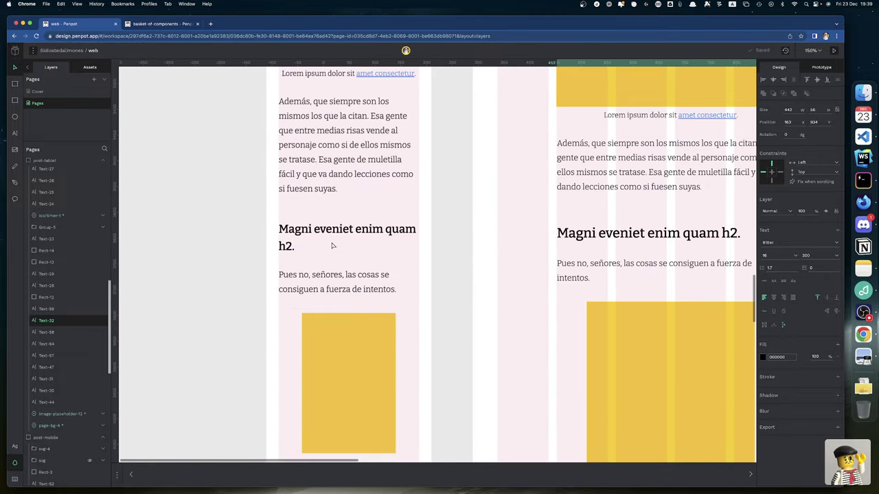
pyautogui.scroll(10, 333, 246)
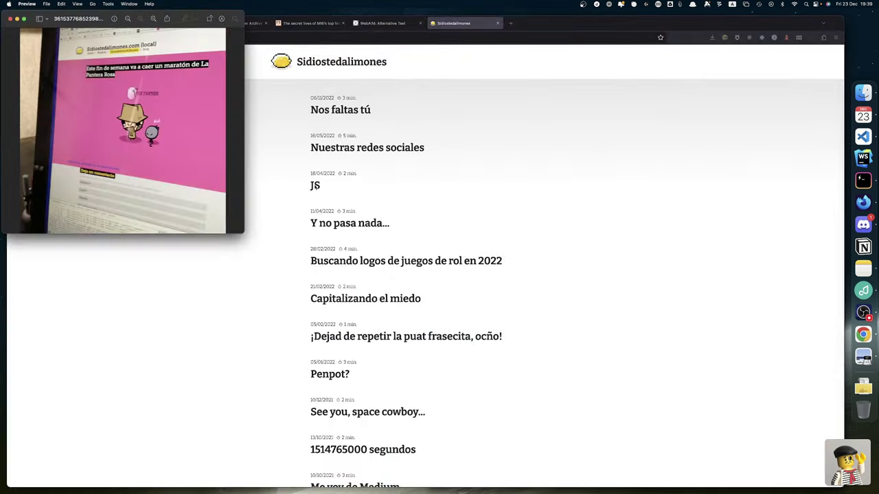
# Open the "Nuestras redes sociales" post on the Sidiostedalimones blog in Firefox and examine how its block quotes are styled.
pyautogui.click(355, 148)
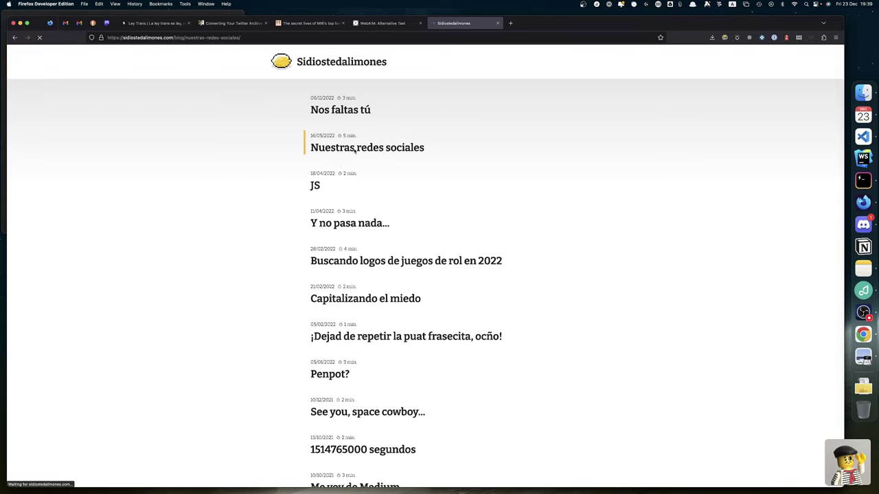
pyautogui.scroll(-20, 353, 148)
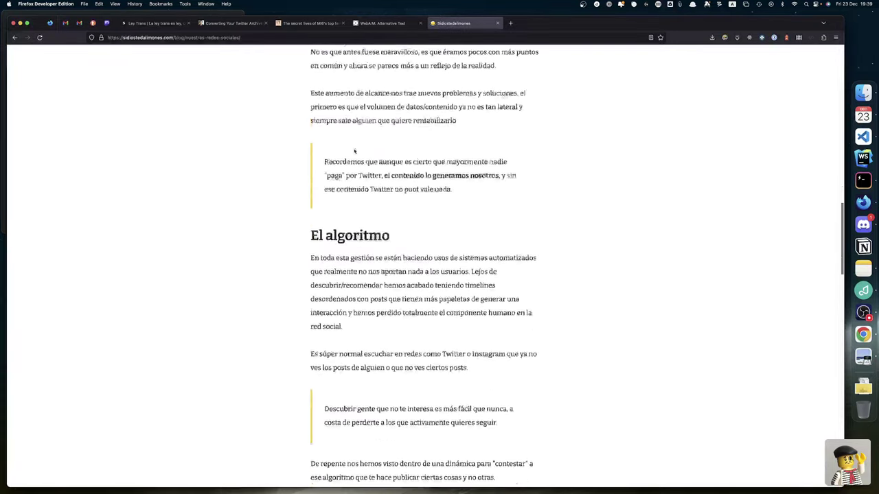
pyautogui.scroll(1, 355, 151)
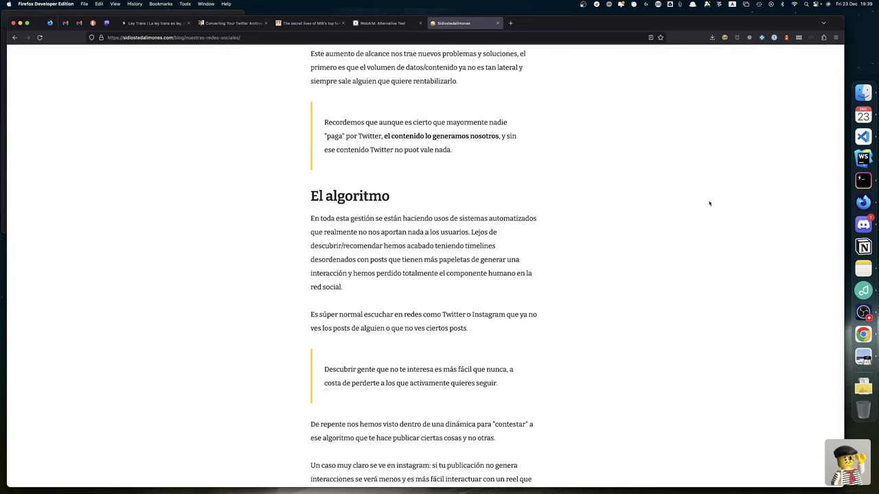
# Launch Obsidian and open the Sidiostedalimones.com note with the content checklist.
pyautogui.hotkey('alt', 'space')
pyautogui.write('obsi')
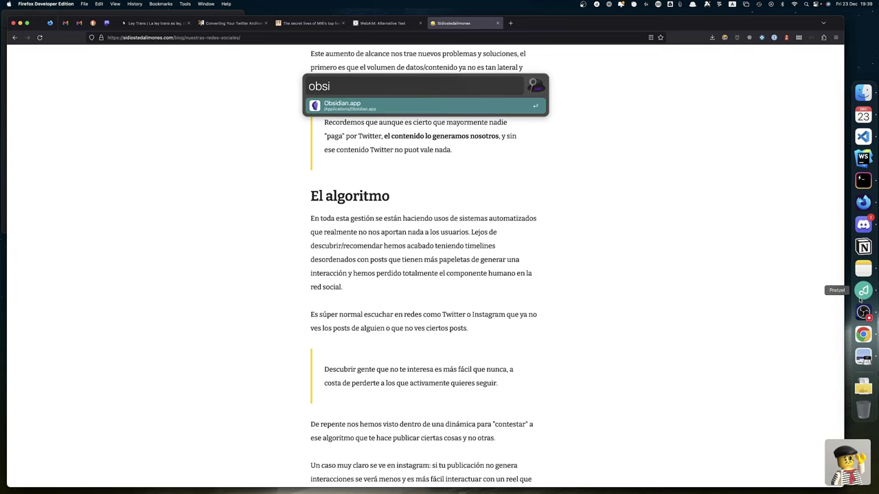
pyautogui.press('Return')
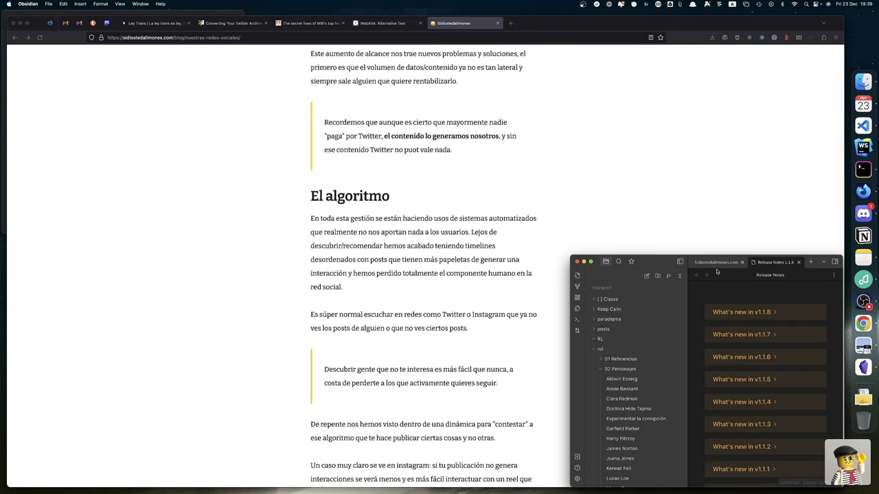
pyautogui.click(716, 263)
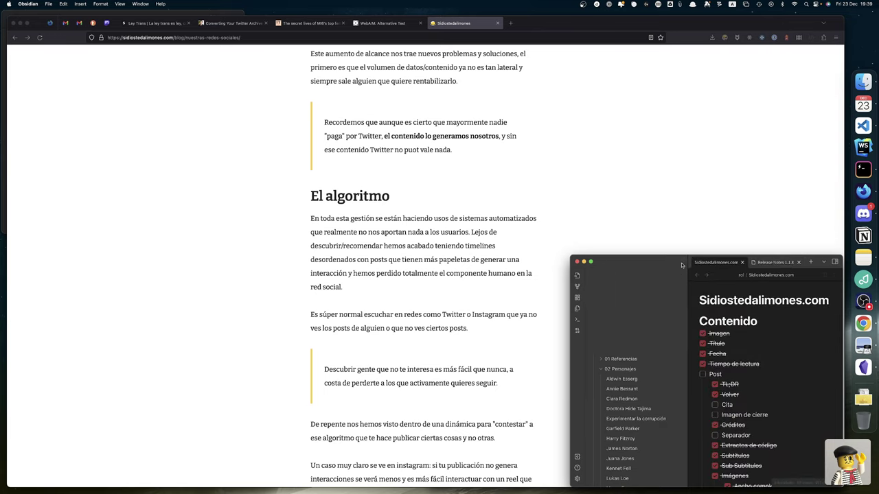
# Collapse the note's sidebar and add an unchecked "Texto resaltado" item below "Cita" in the content checklist.
pyautogui.click(681, 262)
pyautogui.scroll(-3, 705, 411)
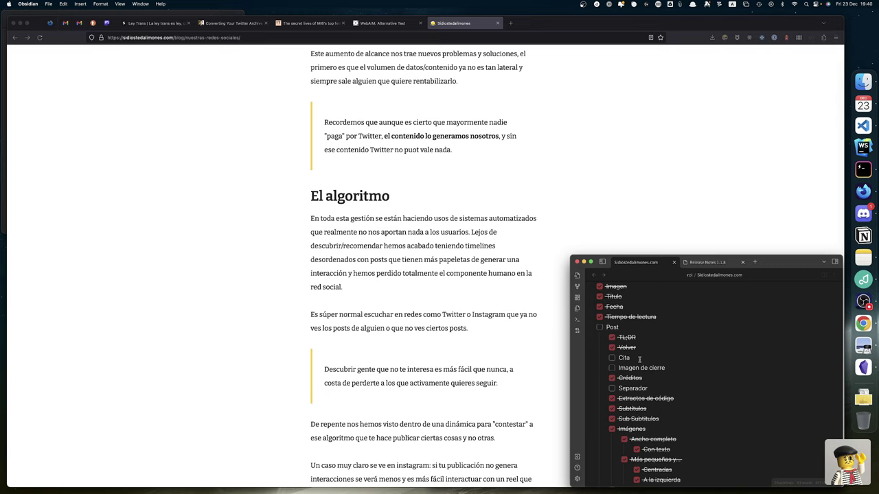
pyautogui.scroll(2, 382, 234)
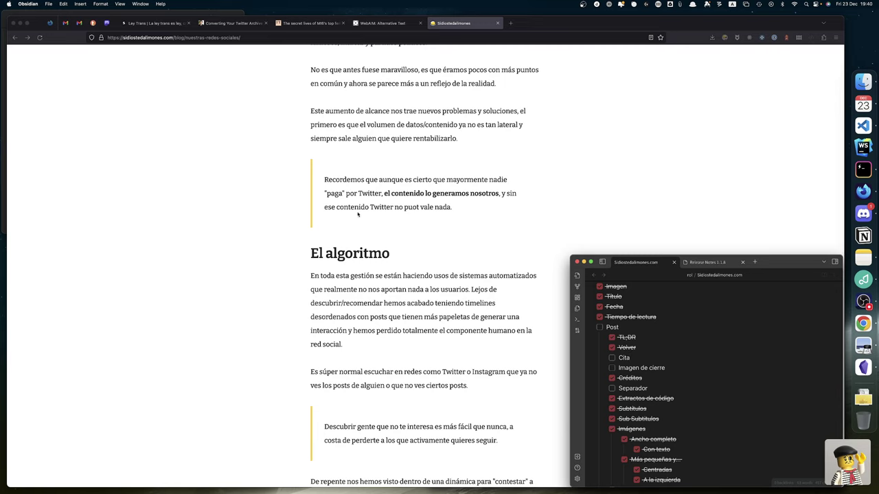
pyautogui.scroll(15, 363, 202)
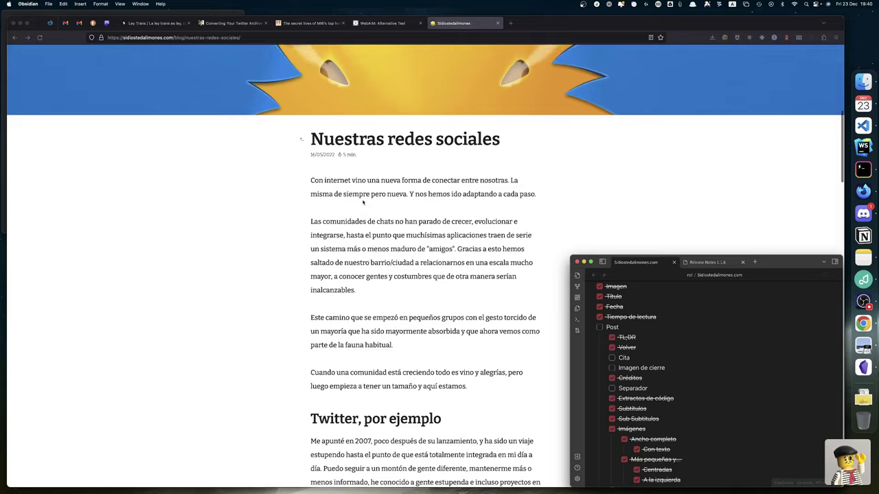
pyautogui.scroll(-6, 363, 202)
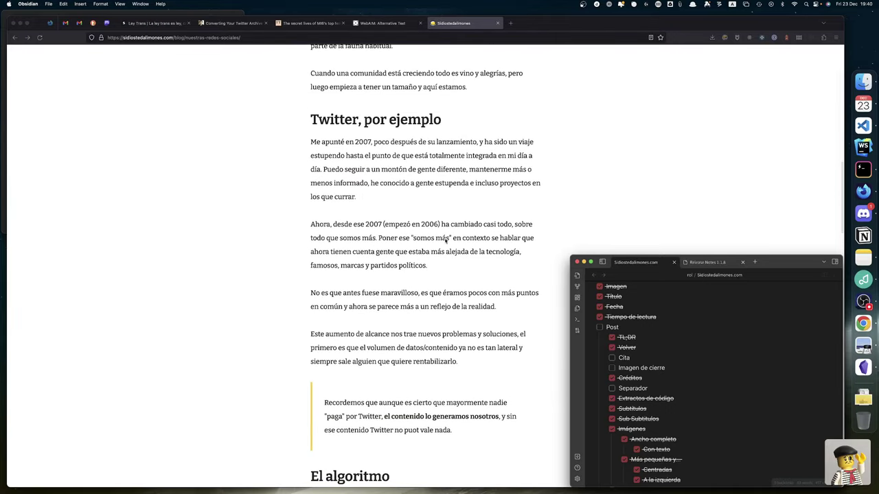
pyautogui.press('Return')
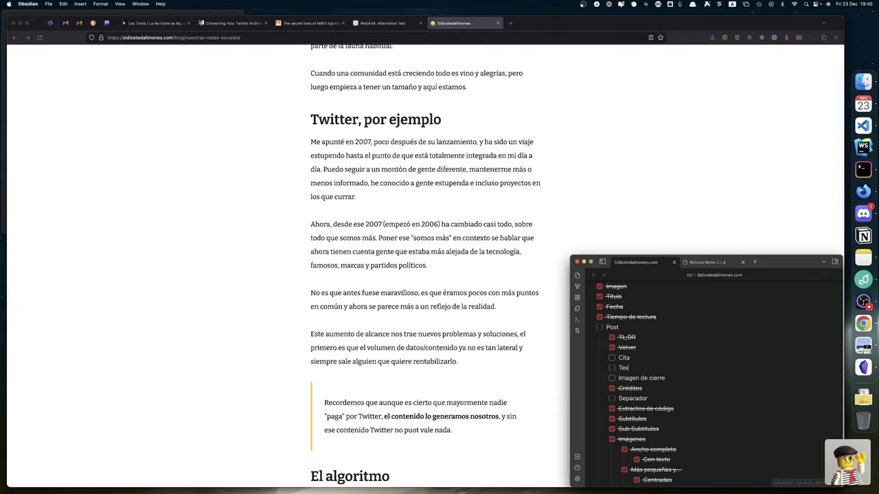
pyautogui.write('Texto resaltado')
# Review the checklist through its "Notas" item and examine the "Nuestras redes sociales" post for separators, closing image and end note.
pyautogui.scroll(-3, 640, 373)
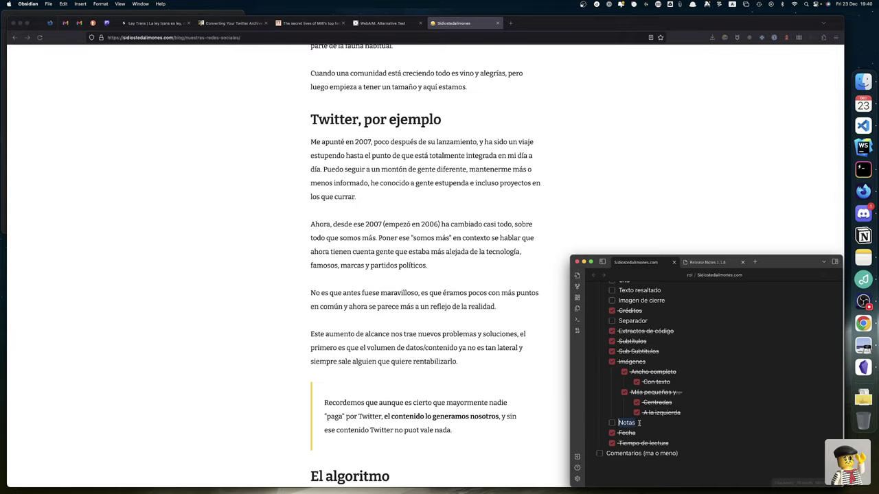
pyautogui.scroll(-20, 380, 386)
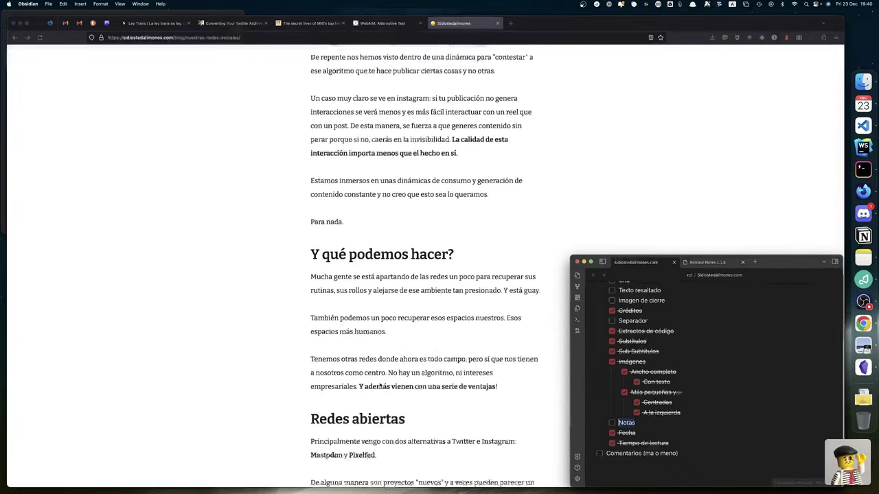
pyautogui.scroll(-10, 380, 386)
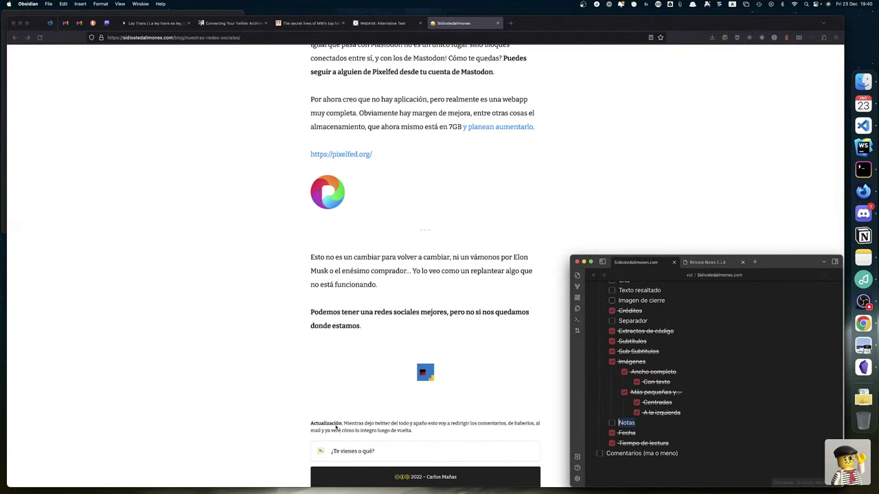
pyautogui.scroll(15, 333, 345)
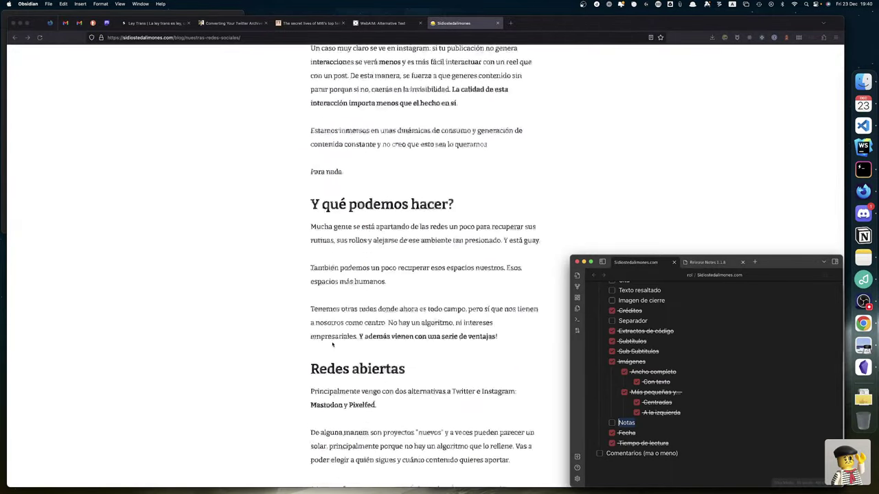
pyautogui.scroll(15, 332, 344)
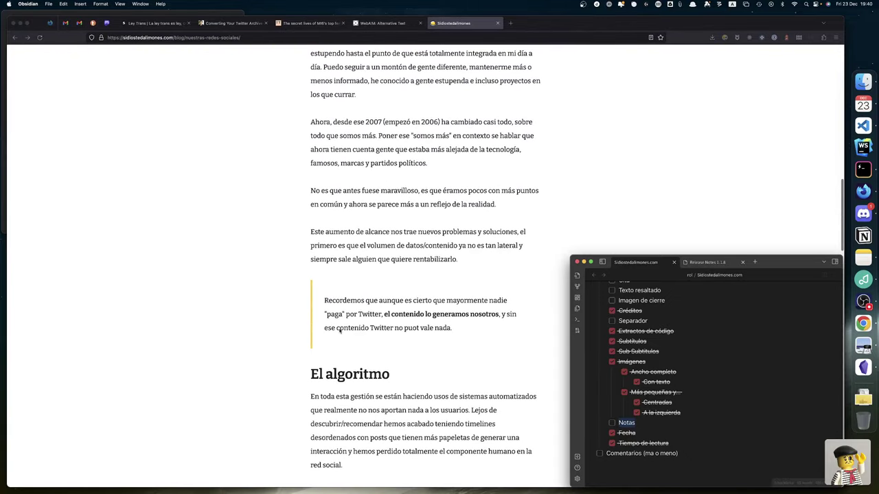
pyautogui.scroll(5, 343, 321)
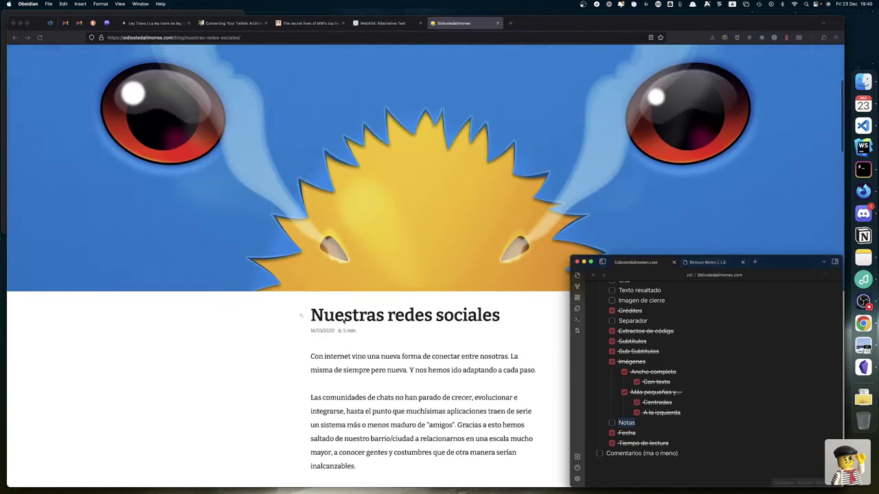
# Switch to Firefox, open the blog's "Nos faltas tú" post and examine its separator, closing image and end note.
pyautogui.click(302, 318)
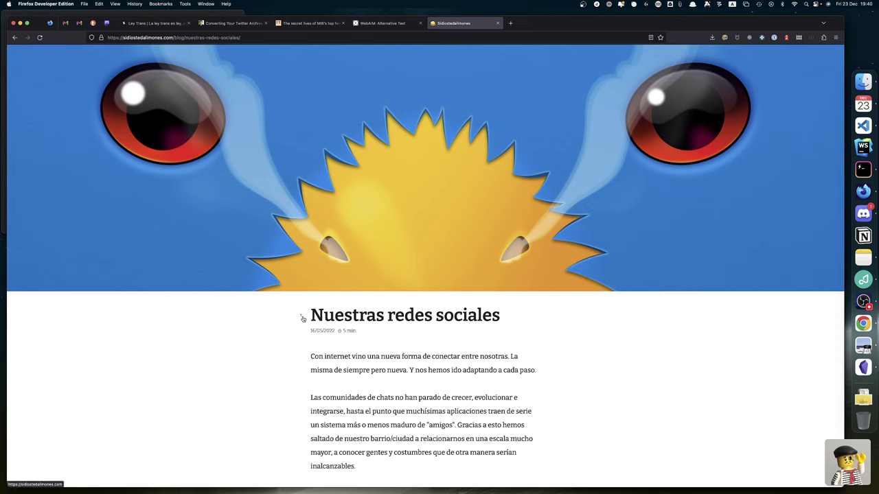
pyautogui.press('super+Left')
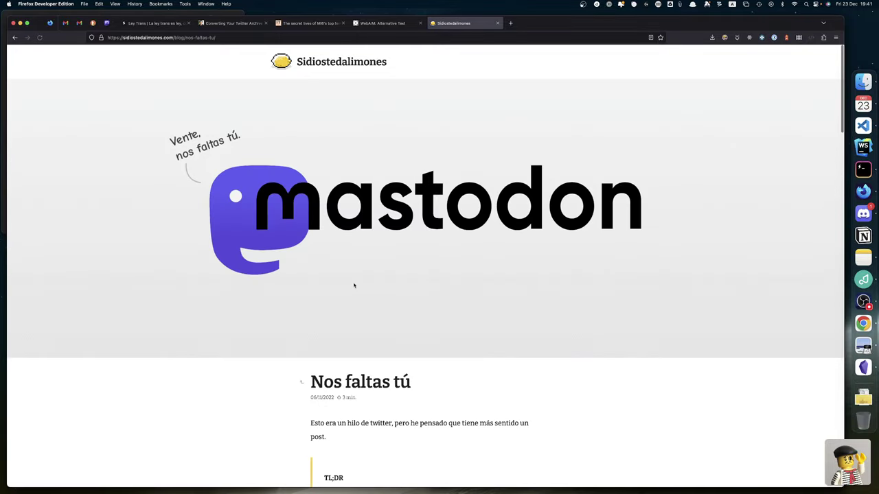
pyautogui.scroll(-3, 354, 285)
pyautogui.scroll(-15, 354, 283)
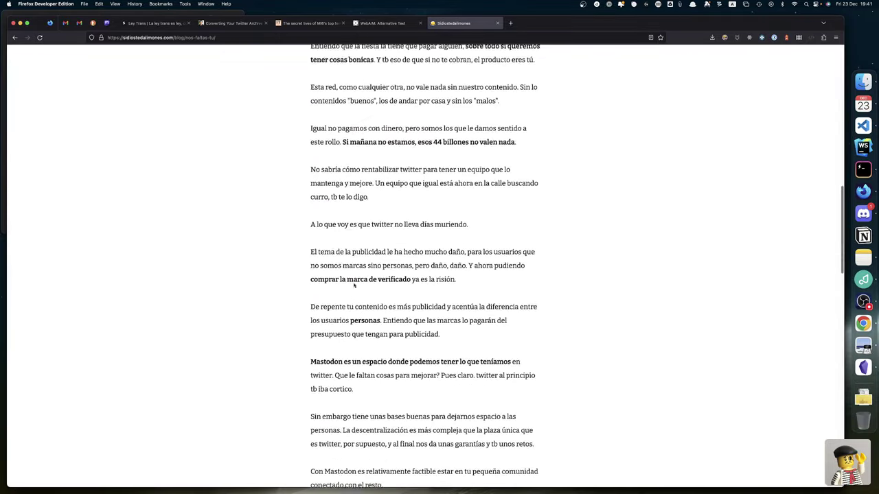
pyautogui.scroll(-15, 354, 285)
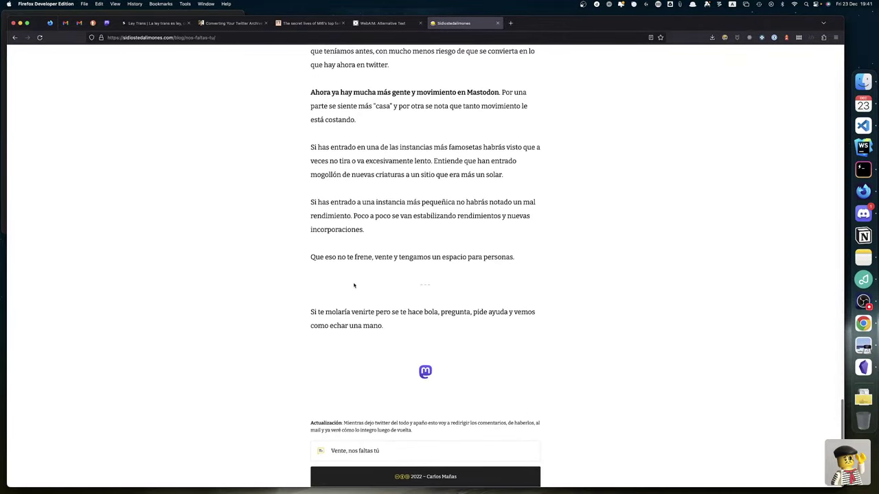
pyautogui.scroll(20, 194, 143)
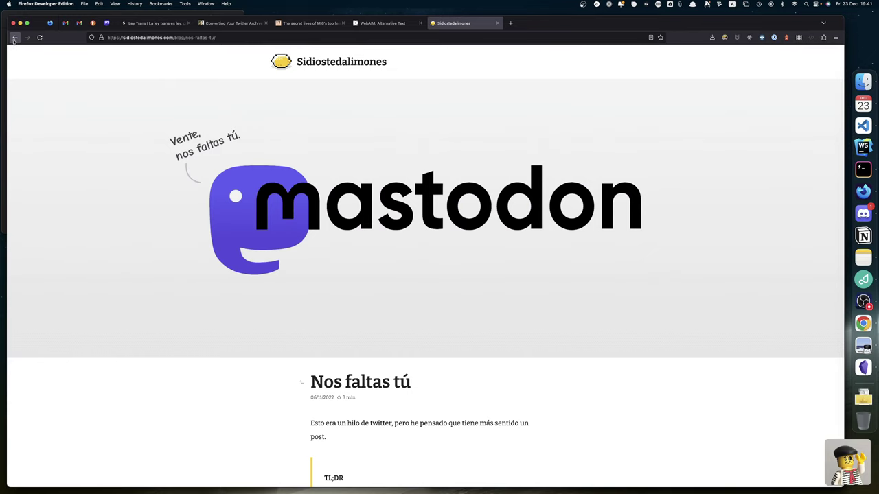
pyautogui.click(14, 38)
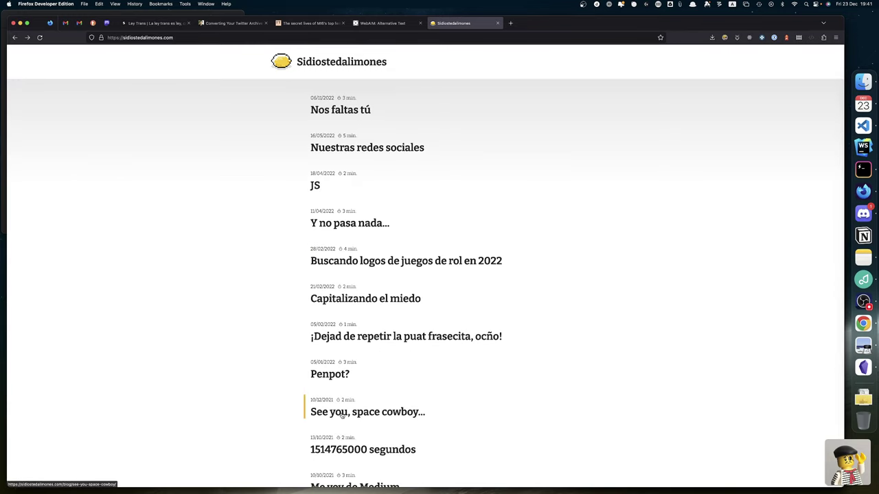
pyautogui.scroll(-1, 364, 409)
pyautogui.scroll(-2, 364, 409)
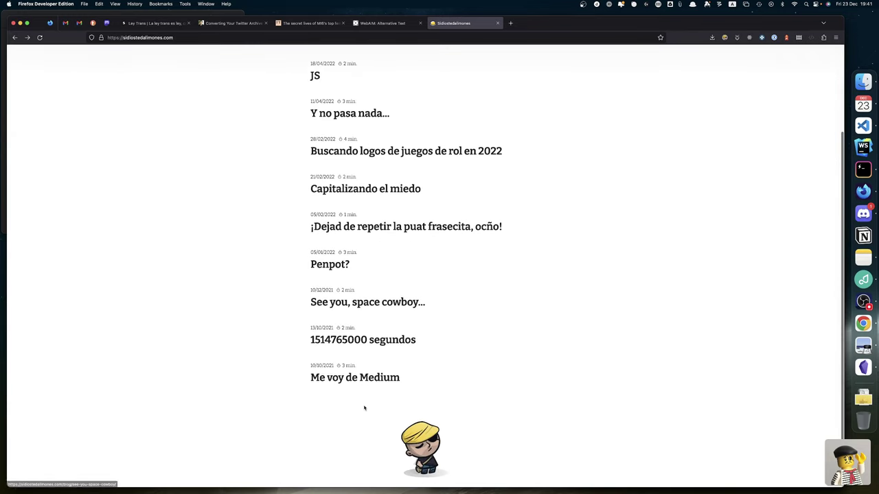
pyautogui.click(356, 345)
pyautogui.scroll(-9, 356, 346)
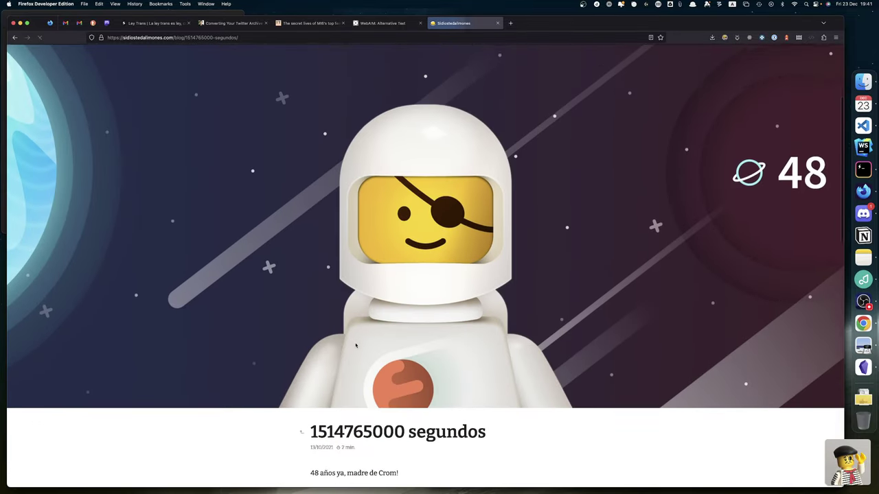
pyautogui.scroll(-5, 356, 345)
pyautogui.scroll(8, 355, 346)
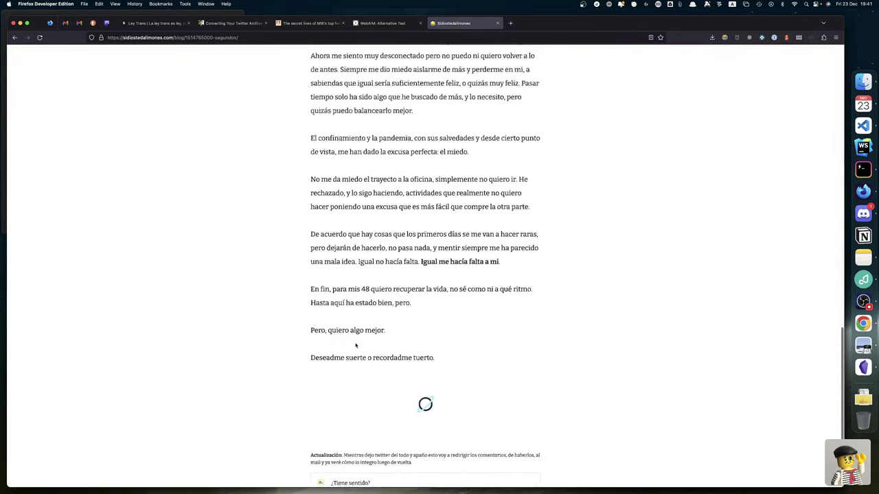
pyautogui.scroll(3, 355, 345)
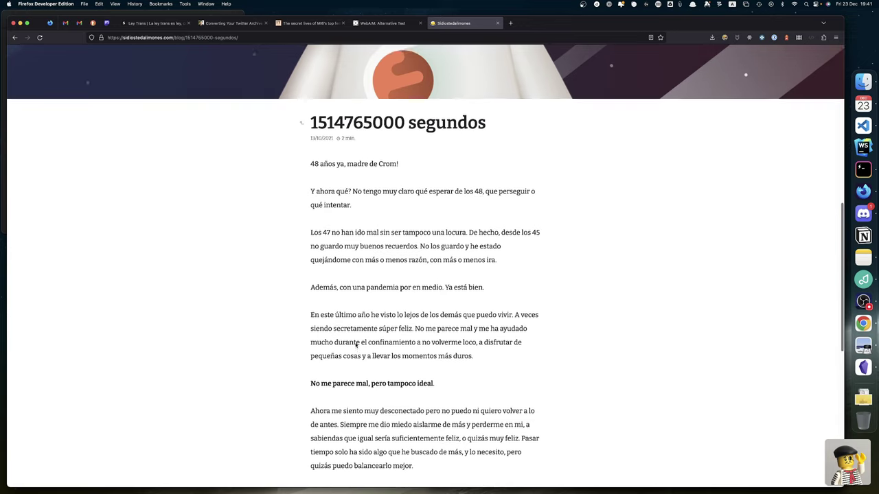
pyautogui.scroll(3, 353, 382)
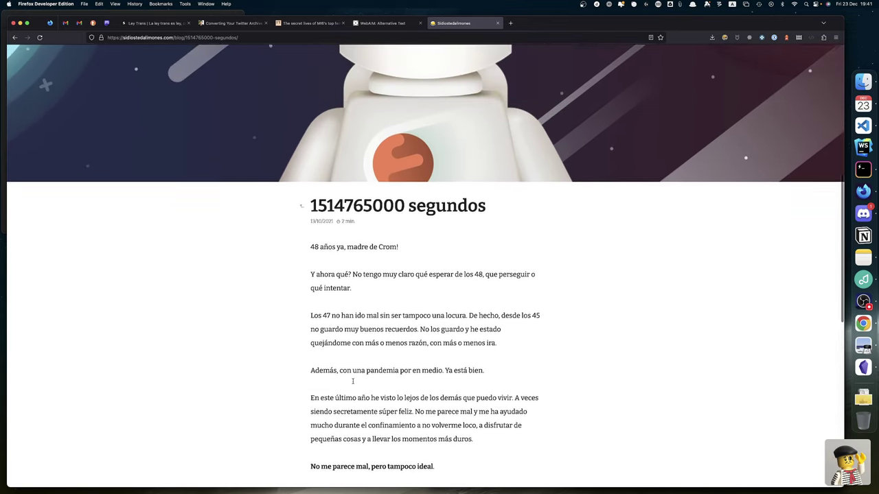
pyautogui.scroll(10, 353, 383)
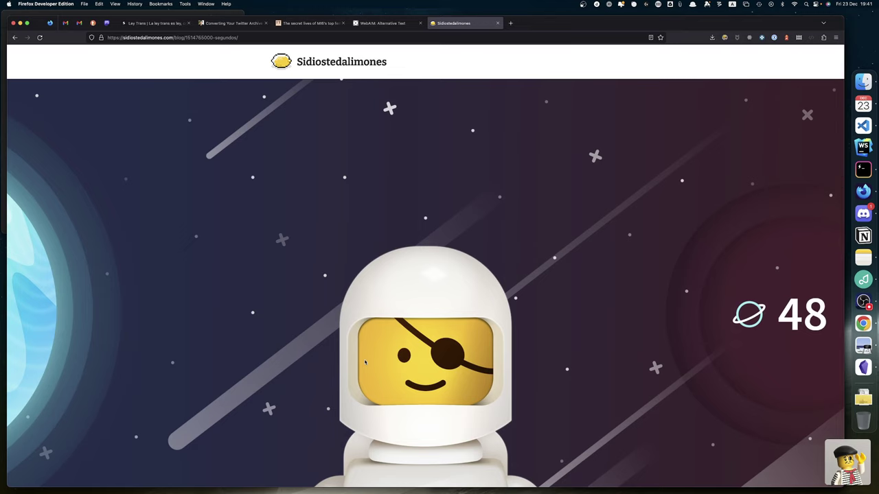
# Return to the blog's home page, then look over the post layouts in Penpot in Chrome and switch back to Firefox.
pyautogui.click(302, 67)
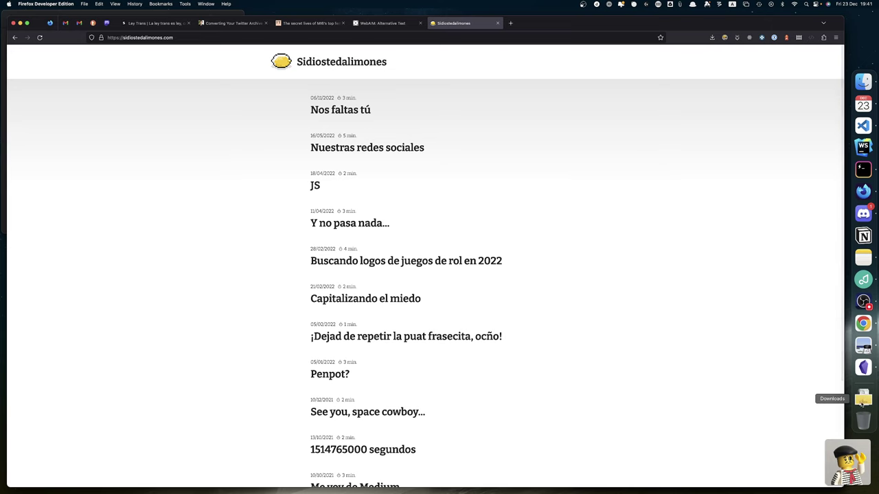
pyautogui.click(864, 324)
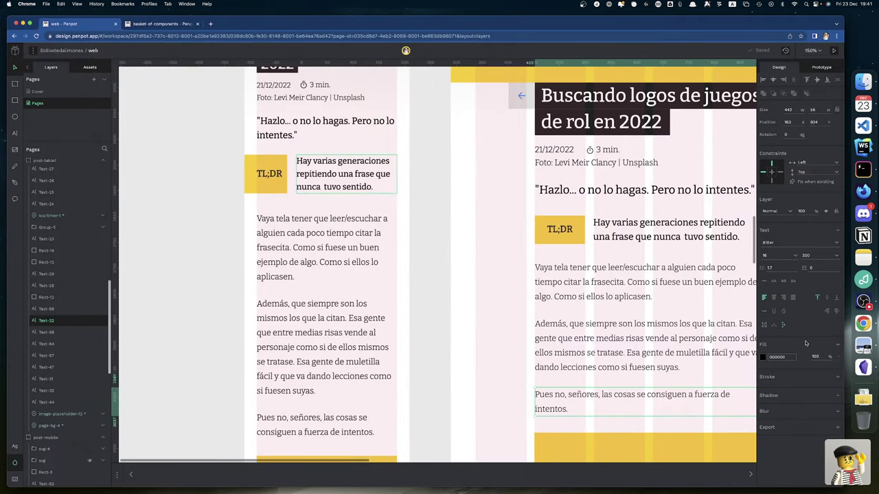
pyautogui.scroll(-5, 639, 343)
pyautogui.hscroll(5, 639, 359)
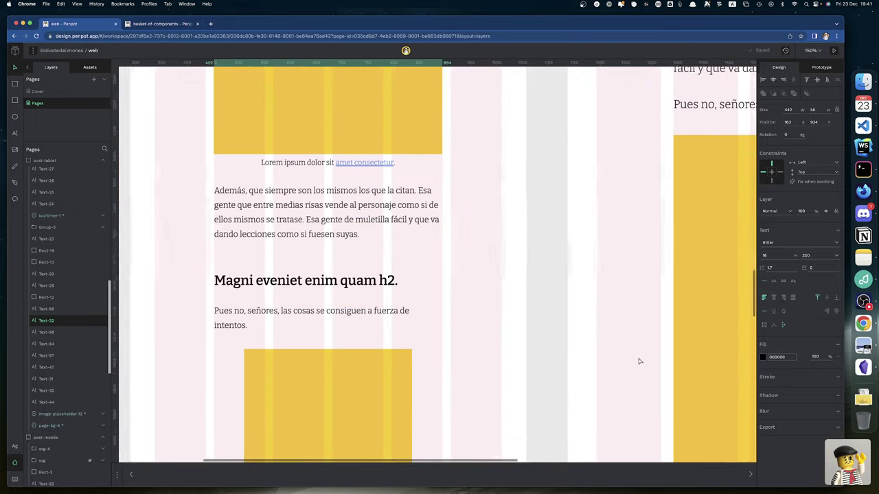
pyautogui.hscroll(-5, 638, 362)
pyautogui.scroll(-2, 639, 362)
pyautogui.press('super+Tab')
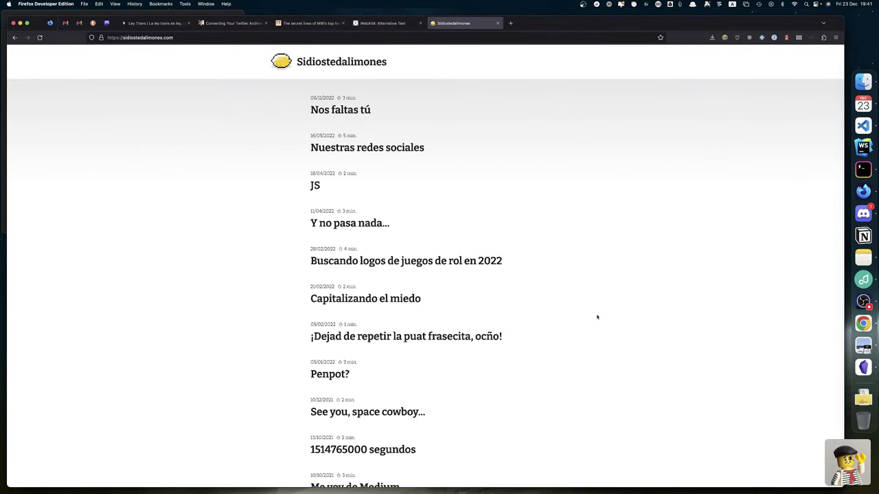
# Search the web for "memorable quota" in a new browser tab and open the "65 Memorable Quotes On Success In Life" result.
pyautogui.click(510, 23)
pyautogui.write('memor')
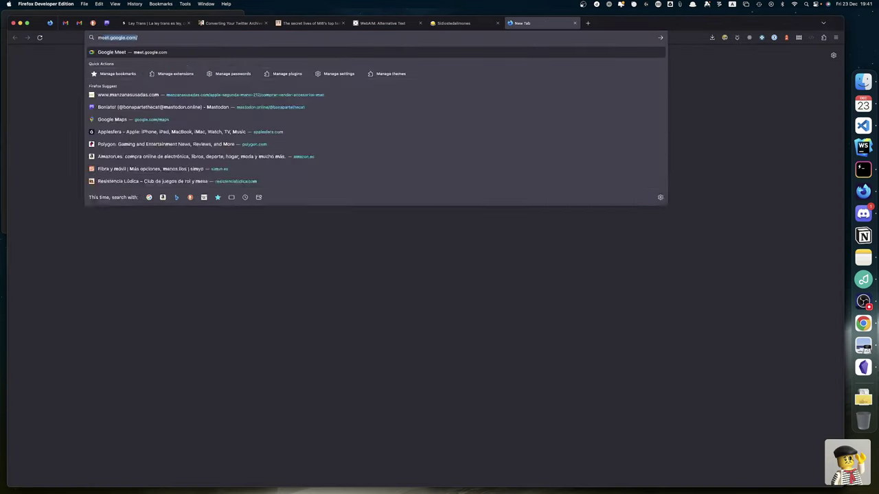
pyautogui.write('able')
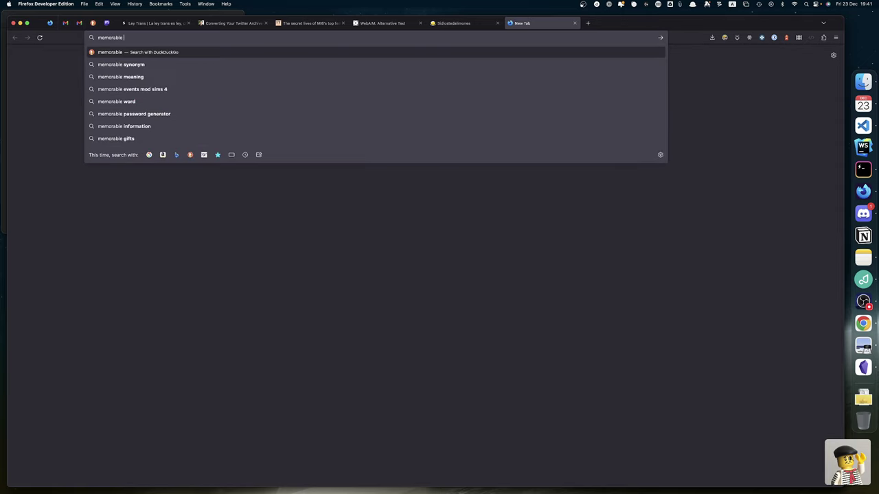
pyautogui.write(' quota')
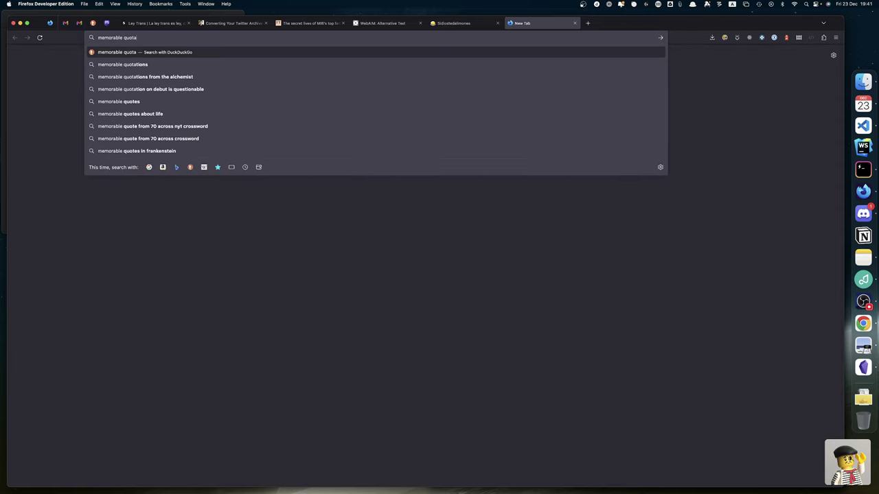
pyautogui.press('Return')
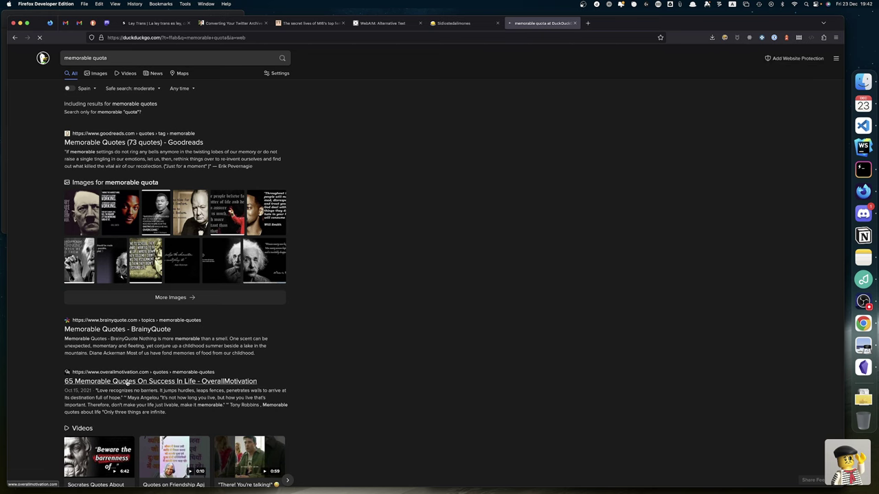
pyautogui.click(127, 382)
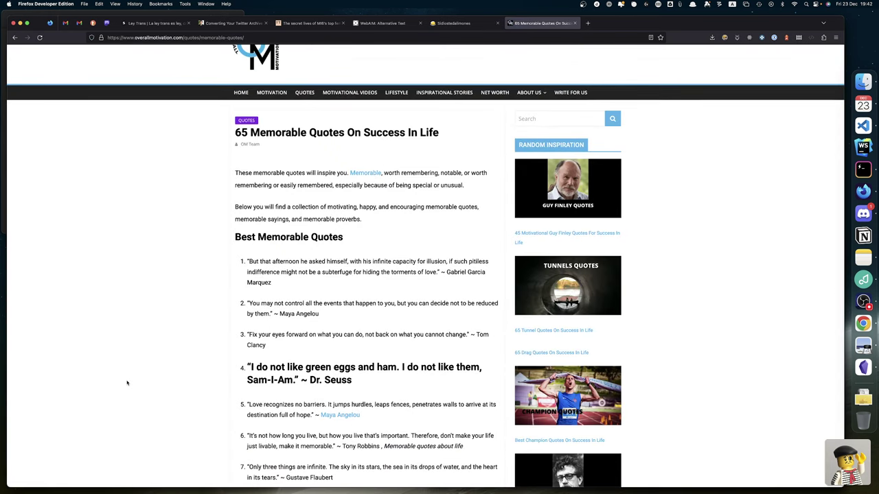
# Look through the page's list of memorable quotes for one that suits the quote block.
pyautogui.scroll(-2, 127, 383)
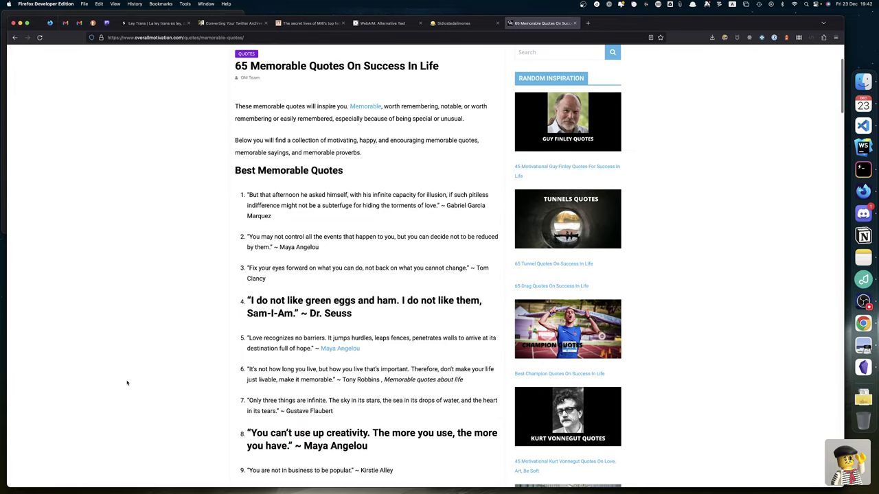
pyautogui.scroll(-2, 127, 383)
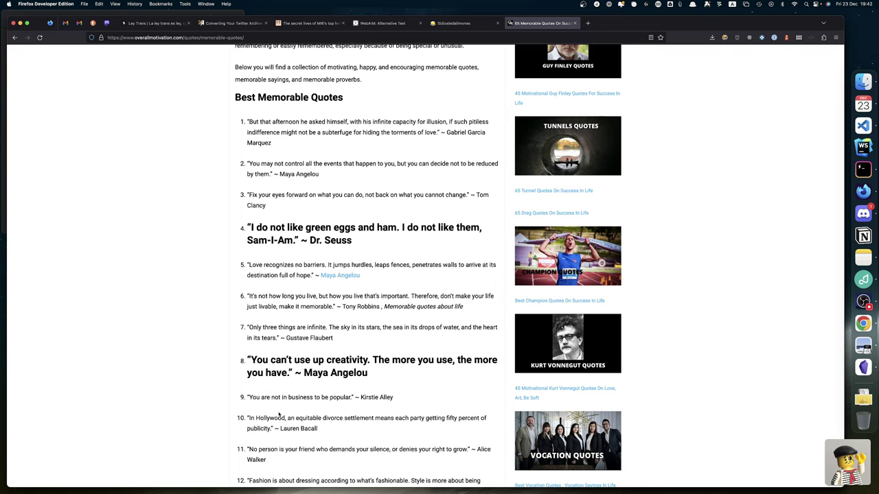
pyautogui.scroll(-5, 353, 403)
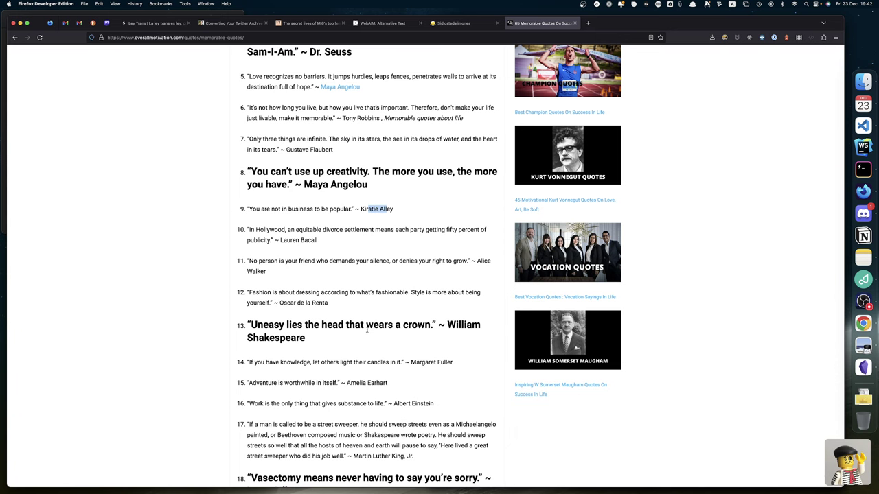
pyautogui.scroll(-5, 366, 331)
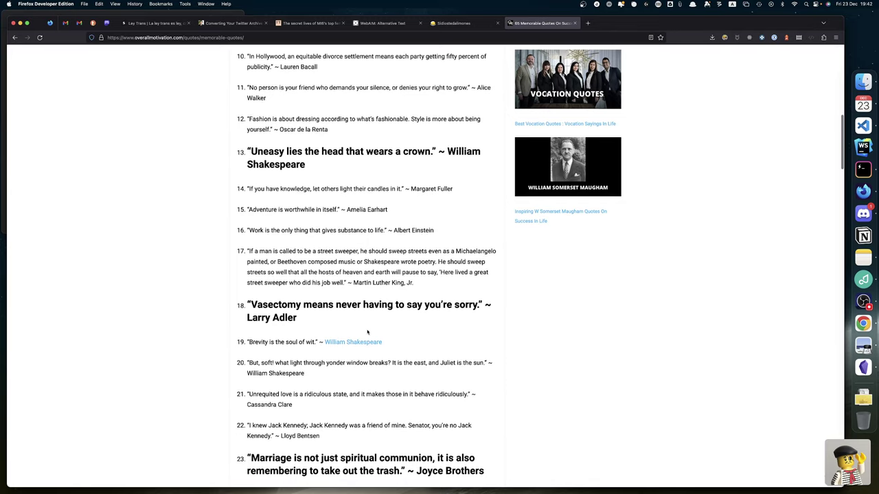
pyautogui.scroll(20, 366, 332)
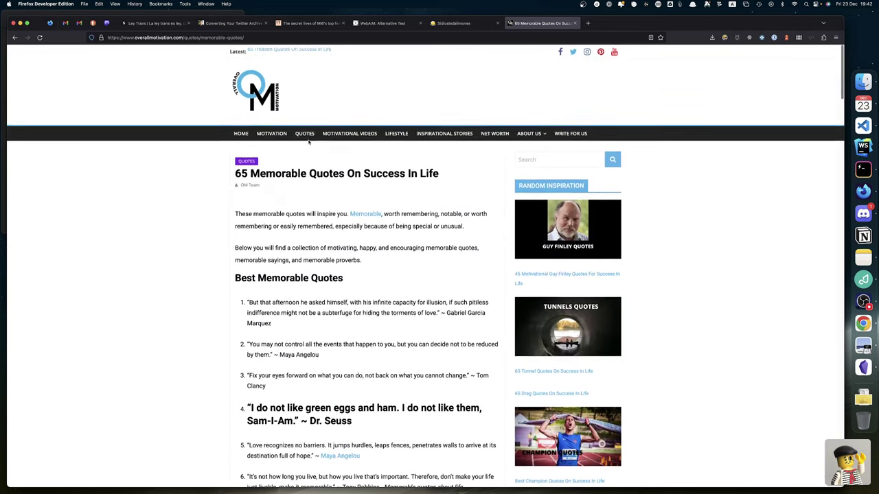
# Search the web for "memorable quotes evil" from the current browser tab.
pyautogui.click(268, 38)
pyautogui.write('memorable')
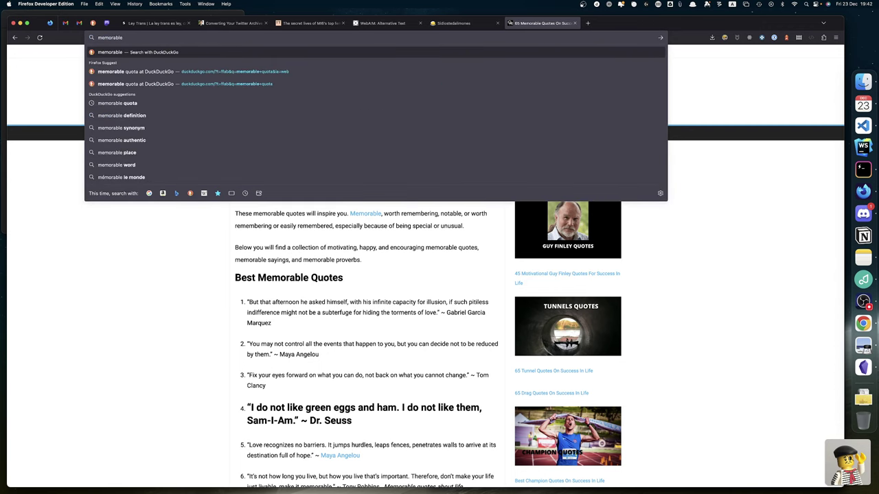
pyautogui.write(' quotes')
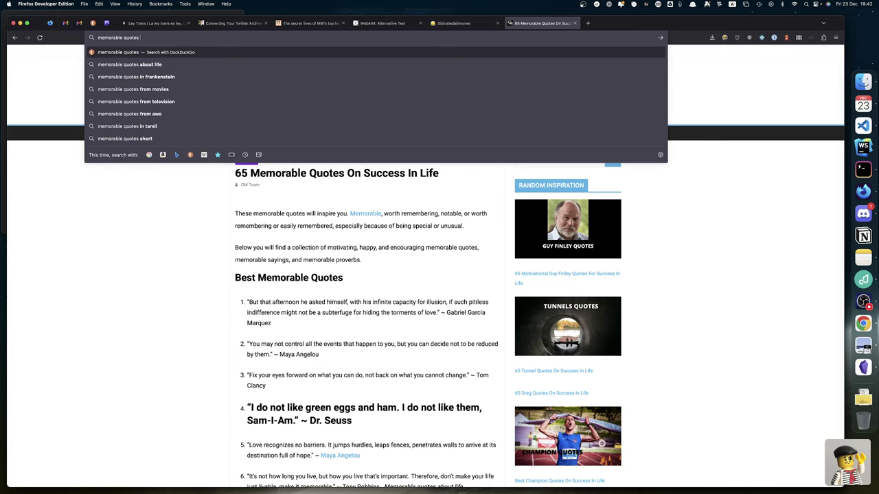
pyautogui.write(' evil')
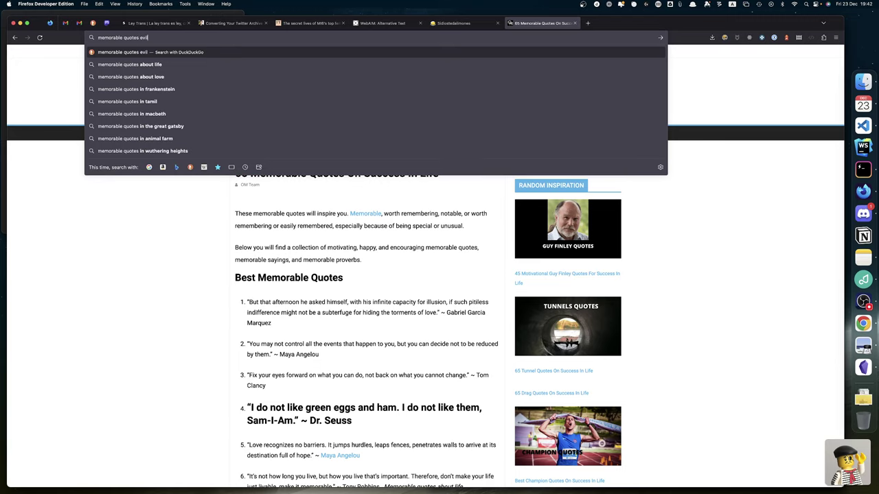
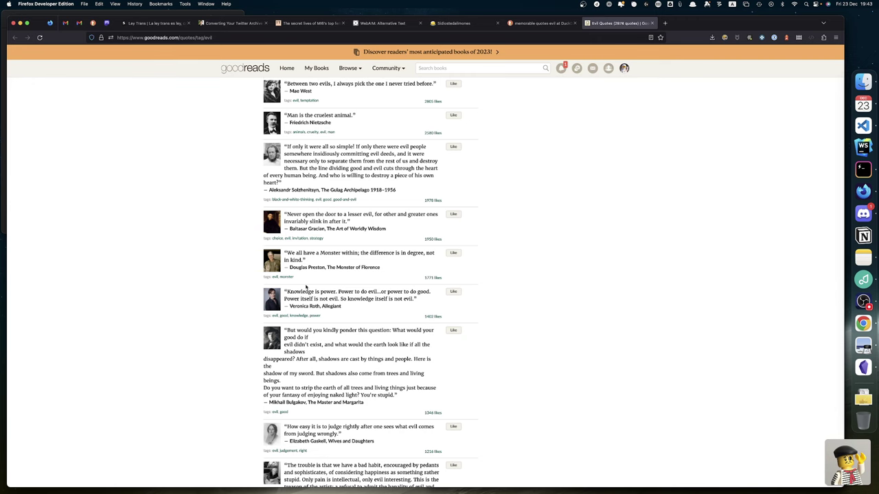
# Read through the quotes tagged "evil" on Goodreads to choose a sample quote.
pyautogui.scroll(-5, 306, 287)
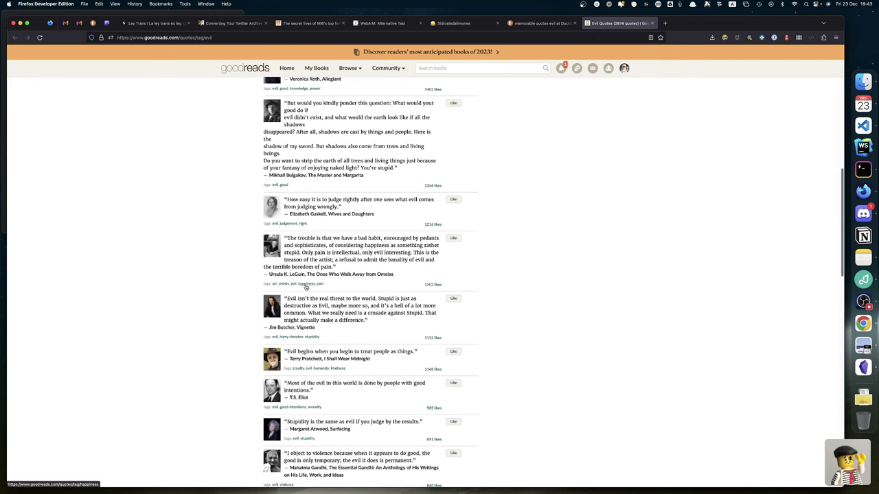
pyautogui.scroll(-2, 306, 287)
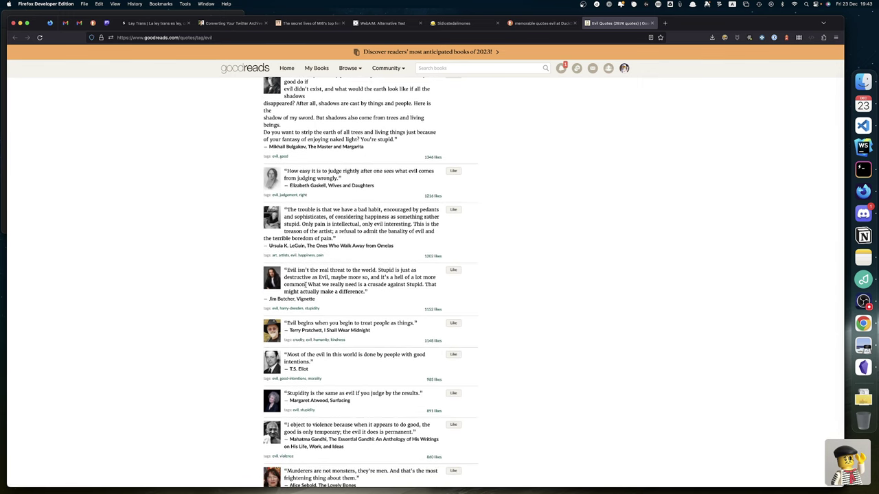
pyautogui.scroll(-5, 305, 285)
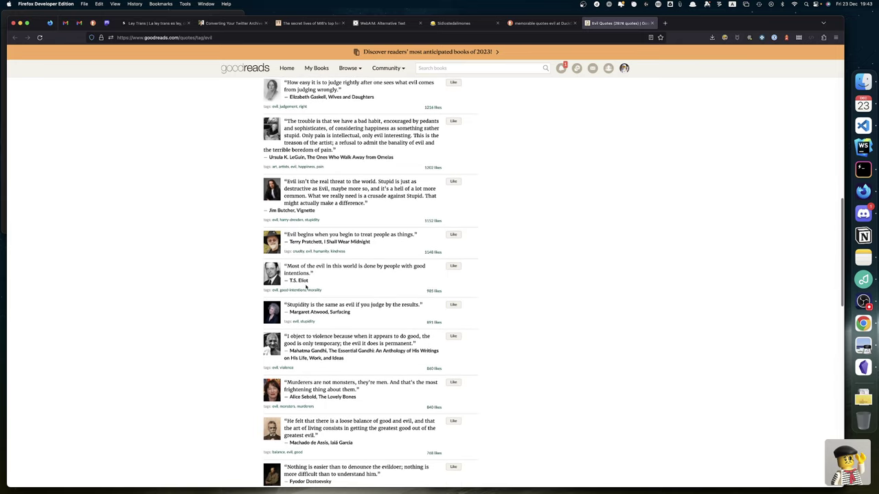
pyautogui.scroll(-10, 306, 287)
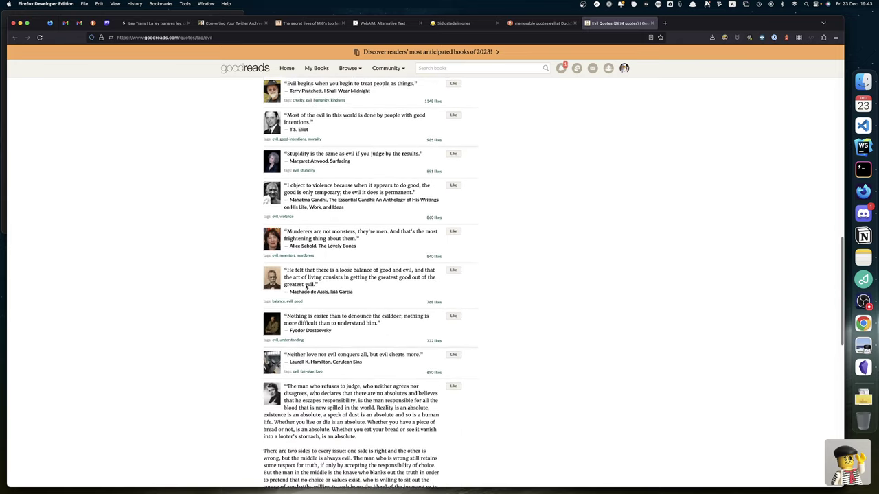
pyautogui.scroll(15, 305, 287)
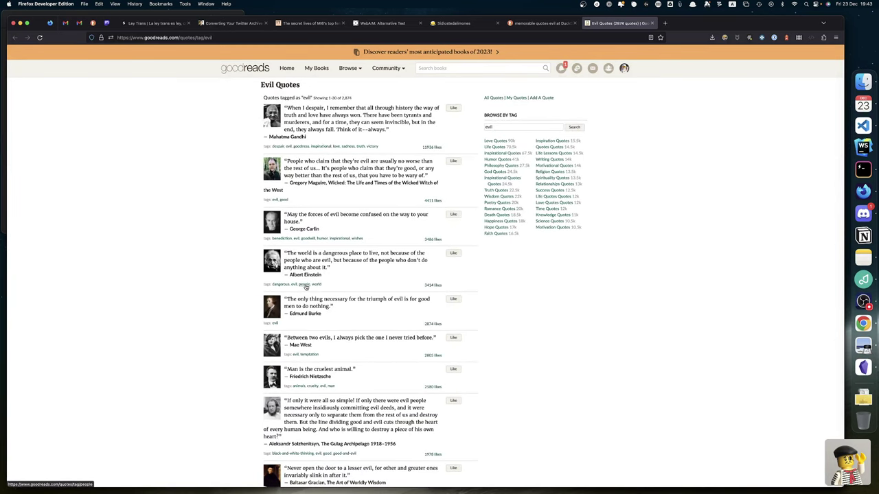
pyautogui.scroll(-2, 319, 274)
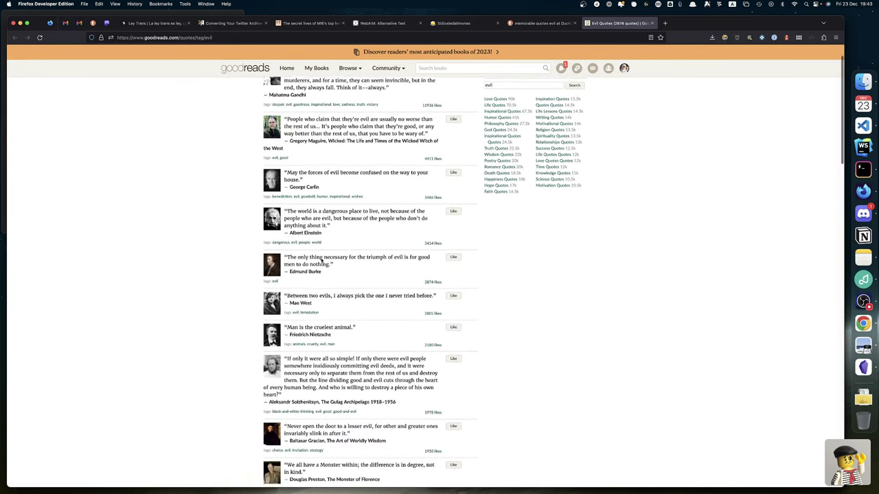
pyautogui.scroll(1, 321, 260)
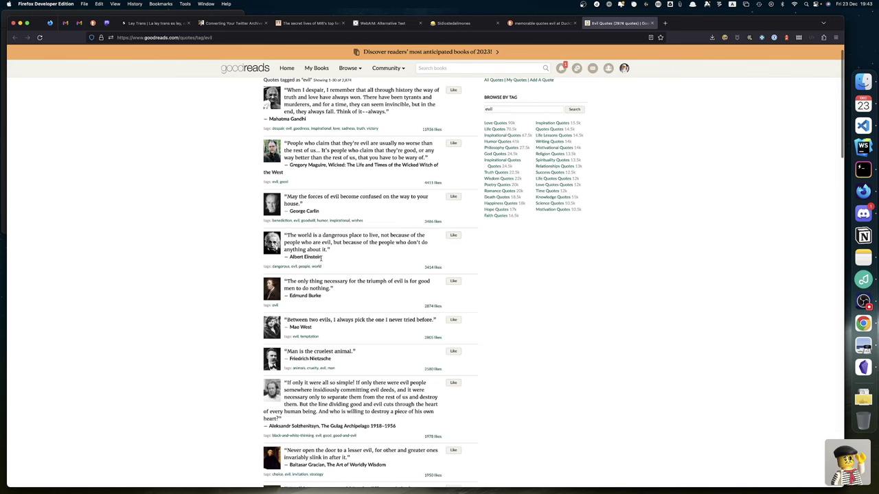
# Copy the George Carlin quote "May the forces of evil become confused on the way to your house." without its author line.
pyautogui.moveTo(303, 204); pyautogui.dragTo(285, 194)
pyautogui.tripleClick(318, 210)
pyautogui.press('super+c')
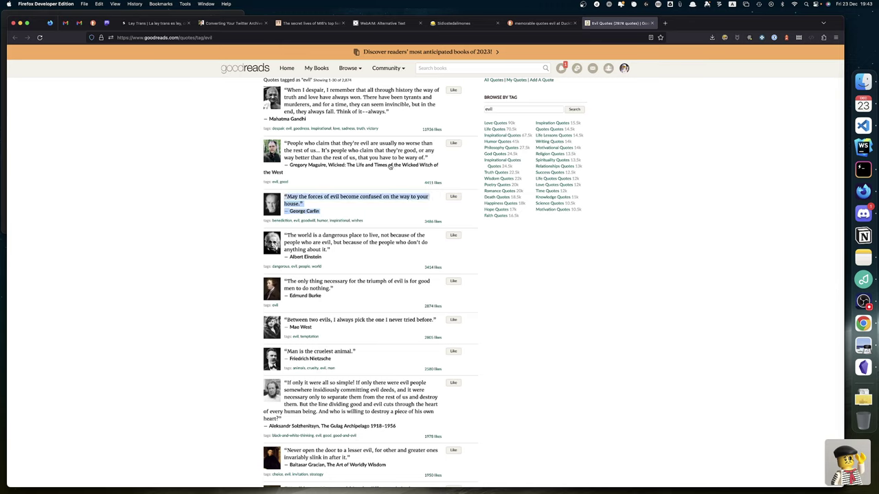
pyautogui.click(309, 204)
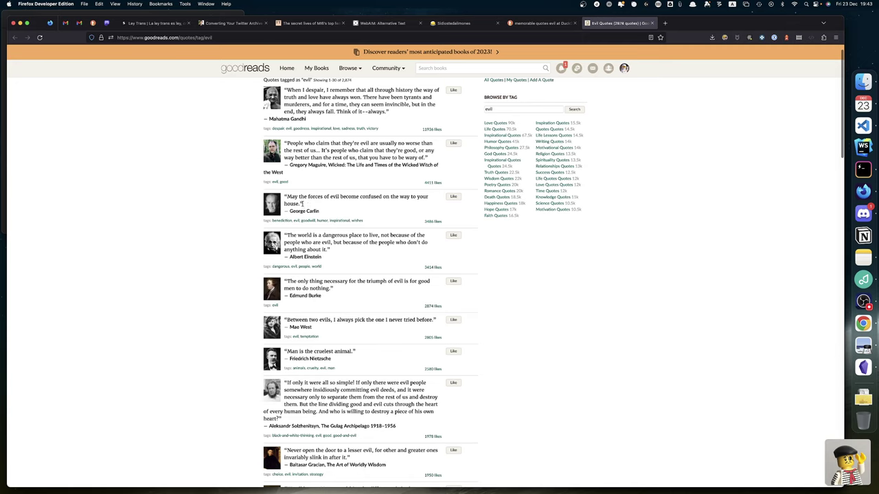
pyautogui.moveTo(303, 205); pyautogui.dragTo(287, 196)
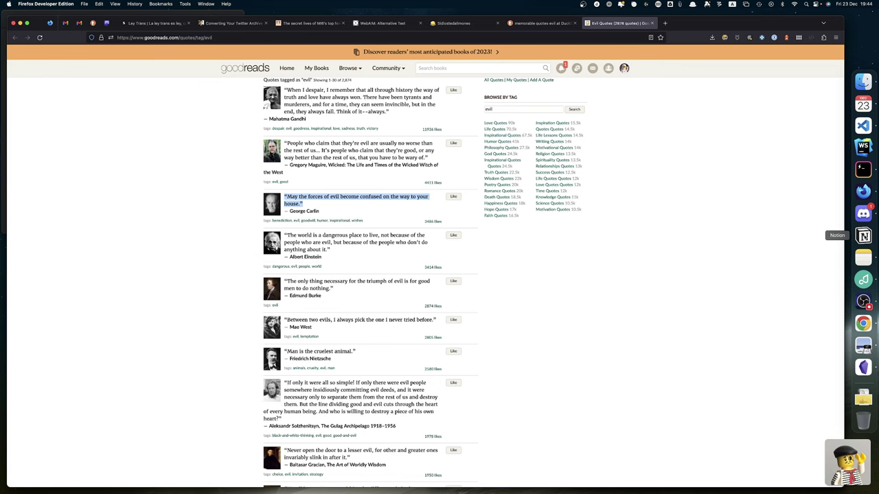
# Switch to Penpot in Chrome and duplicate the tablet post's last paragraph directly below it, at about Y 2851.
pyautogui.click(864, 323)
pyautogui.scroll(-10, 447, 288)
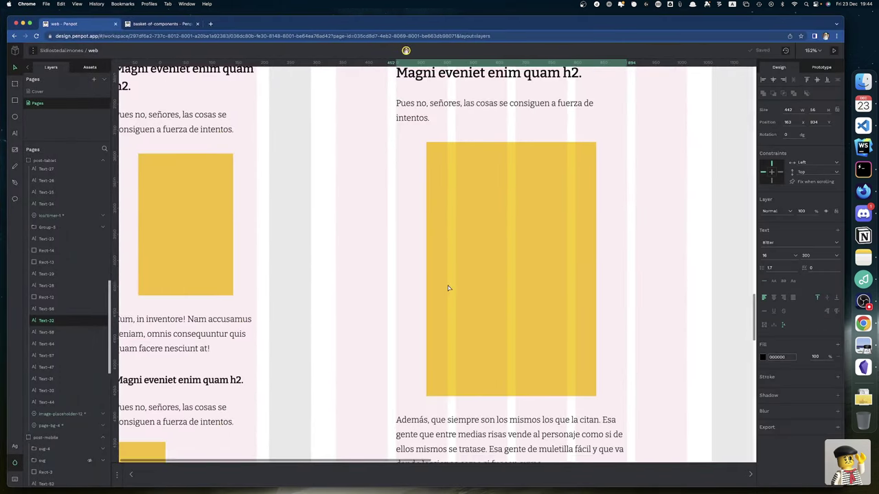
pyautogui.hscroll(3, 446, 288)
pyautogui.scroll(-5, 448, 289)
pyautogui.hscroll(-1, 448, 288)
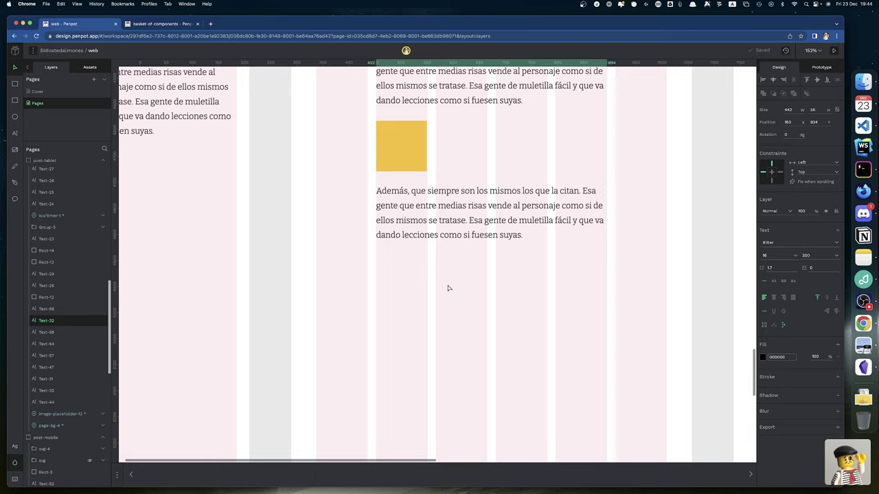
pyautogui.click(405, 271)
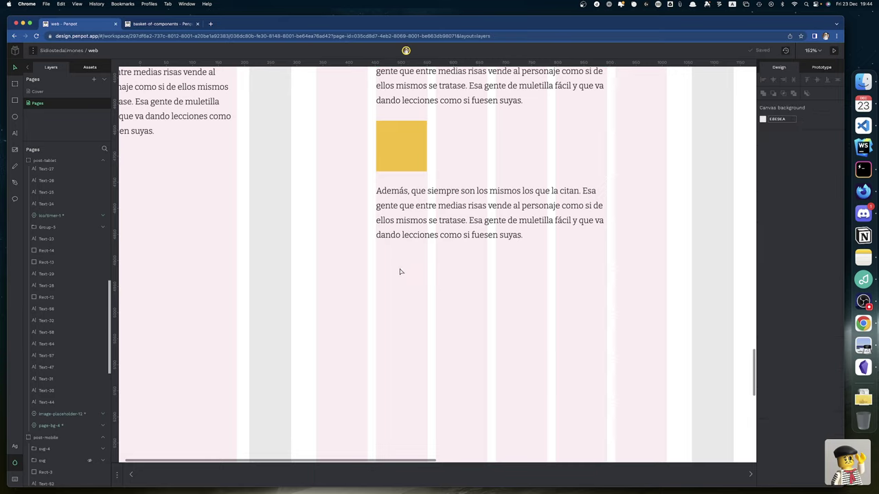
pyautogui.click(405, 228)
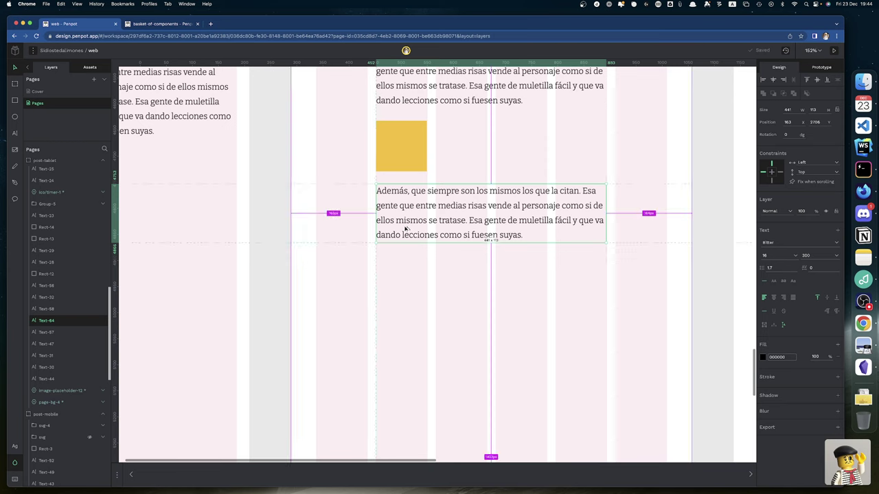
pyautogui.moveTo(405, 228); pyautogui.dragTo(404, 301)
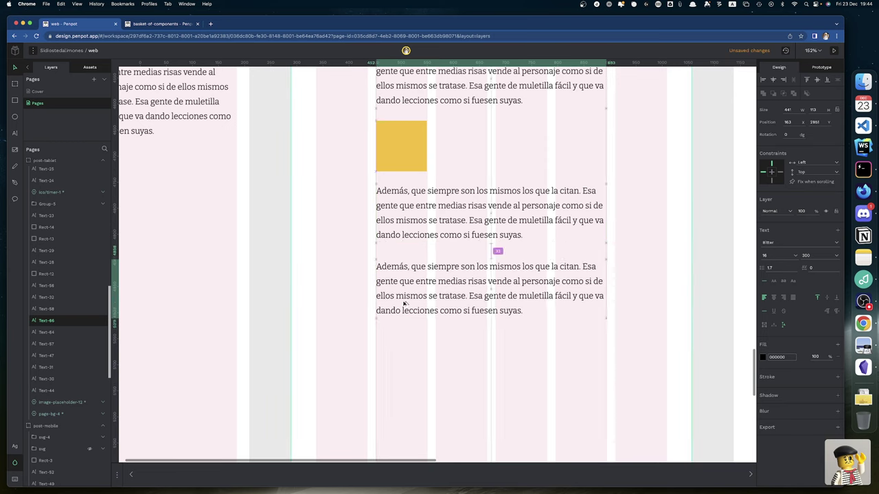
# Replace the duplicated paragraph's text with "May the forces of evil become confused on the way to your house.", without quotation marks.
pyautogui.doubleClick(410, 311)
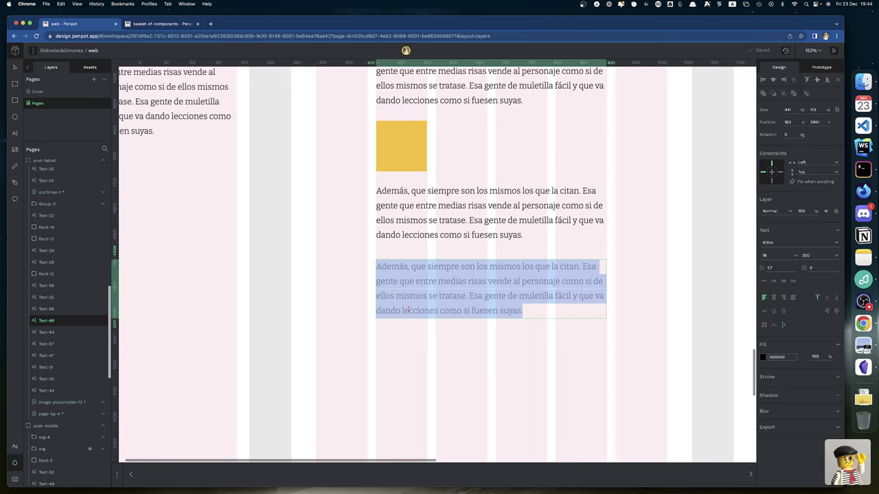
pyautogui.press('super+v')
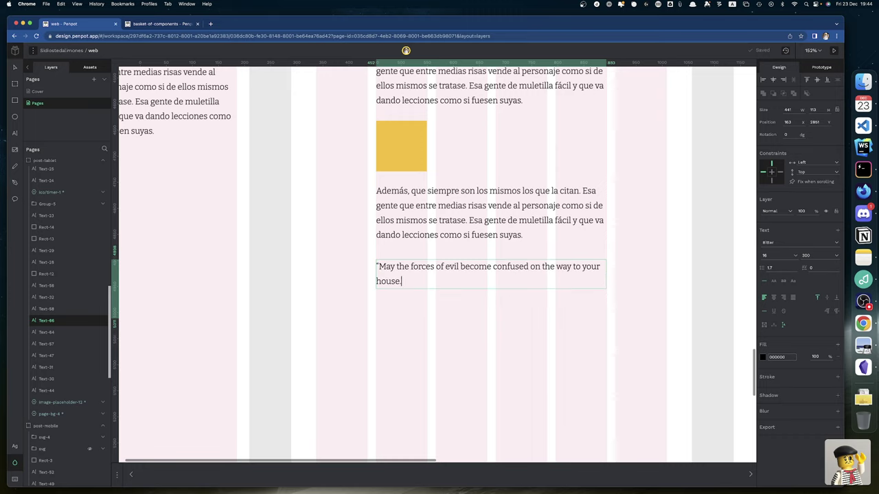
pyautogui.click(411, 267)
pyautogui.press('BackSpace')
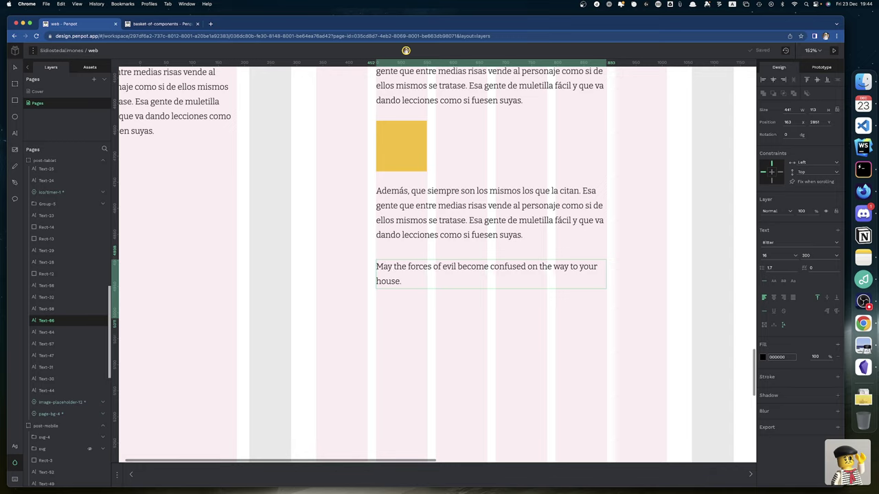
pyautogui.press('Escape')
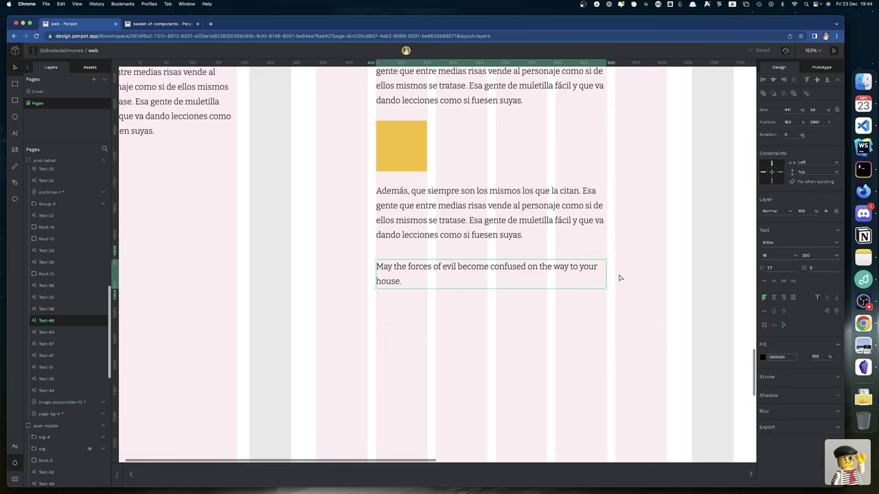
# Narrow the quote text to about 328 px wide and draw a rectangle about 441 × 116 px just below it.
pyautogui.scroll(5, 620, 277)
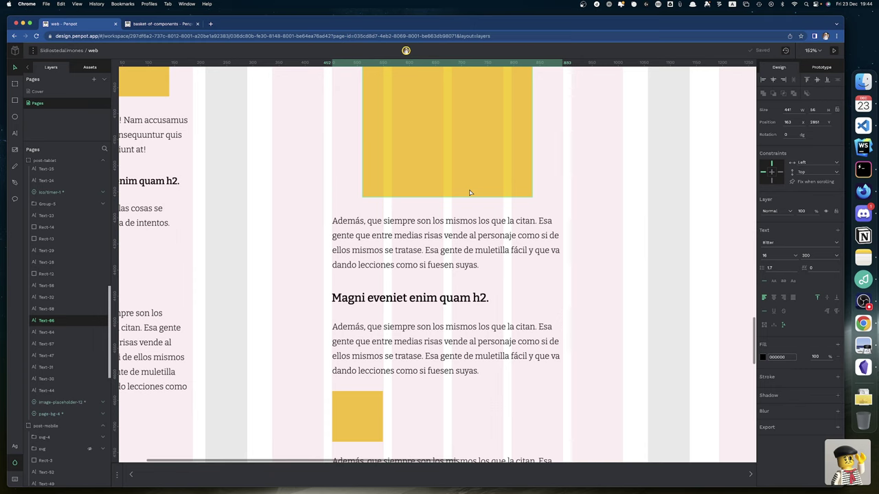
pyautogui.scroll(-5, 469, 193)
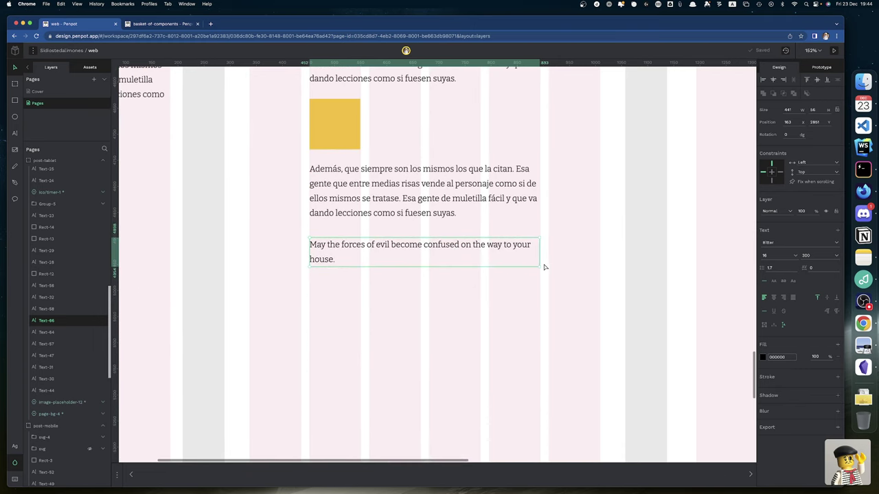
pyautogui.moveTo(539, 259); pyautogui.dragTo(479, 258)
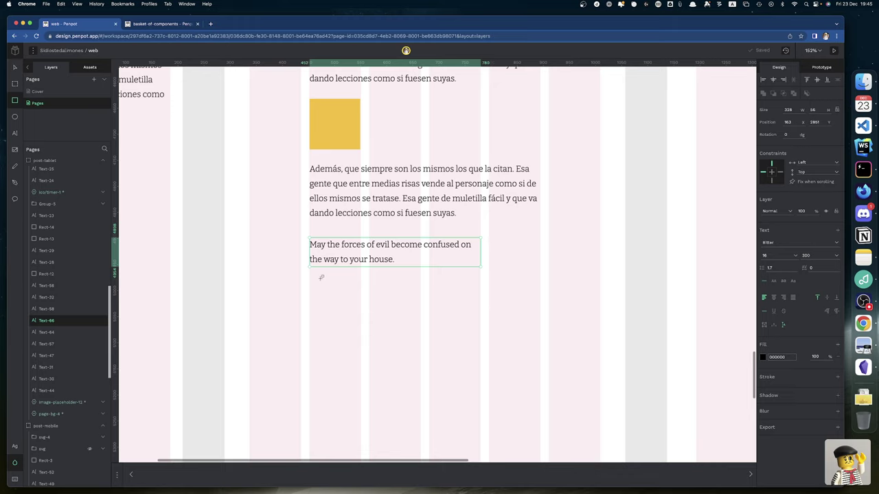
pyautogui.press('r')
pyautogui.moveTo(310, 274)
pyautogui.mouseDown()
pyautogui.moveTo(405, 323)
pyautogui.moveTo(540, 335)
pyautogui.mouseUp()
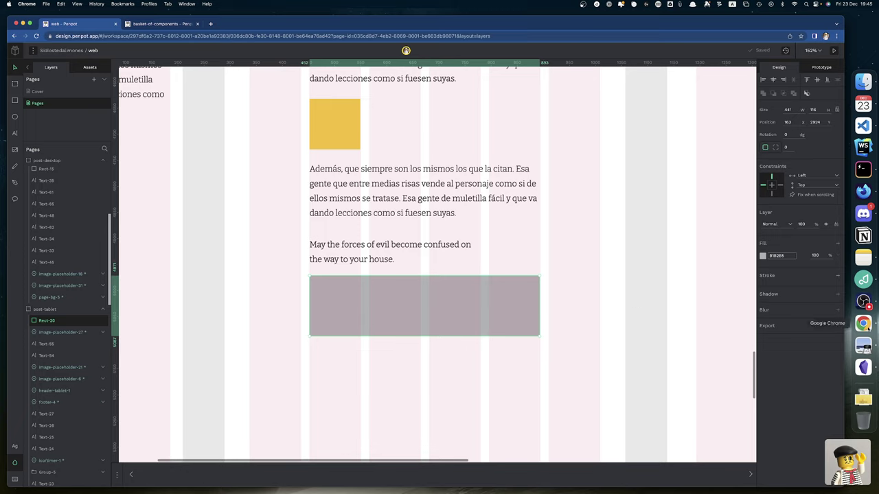
# Switch to Notes and examine how the quote block is laid out in the hand-drawn post wireframe.
pyautogui.click(863, 345)
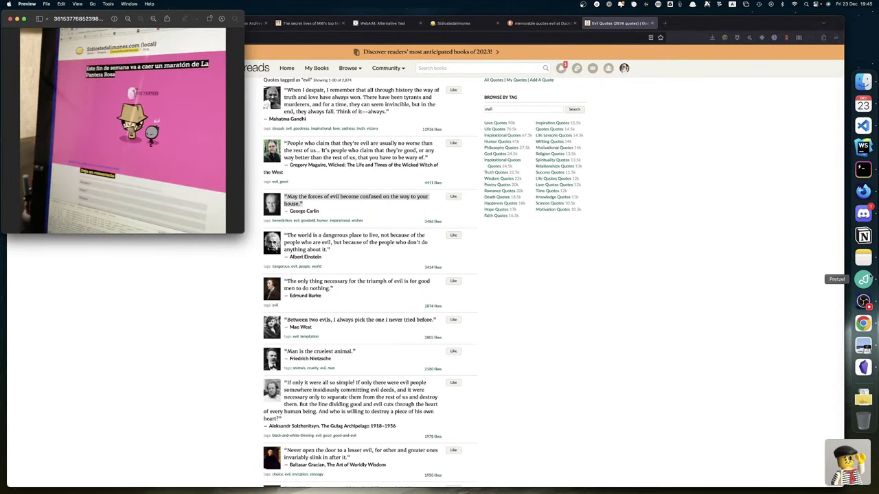
pyautogui.click(863, 258)
pyautogui.scroll(5, 700, 299)
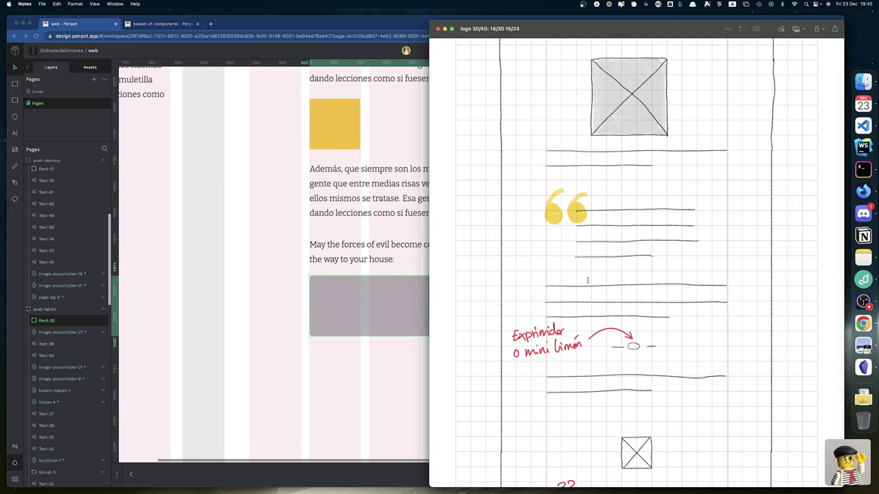
pyautogui.hotkey('ctrl', 'Right')
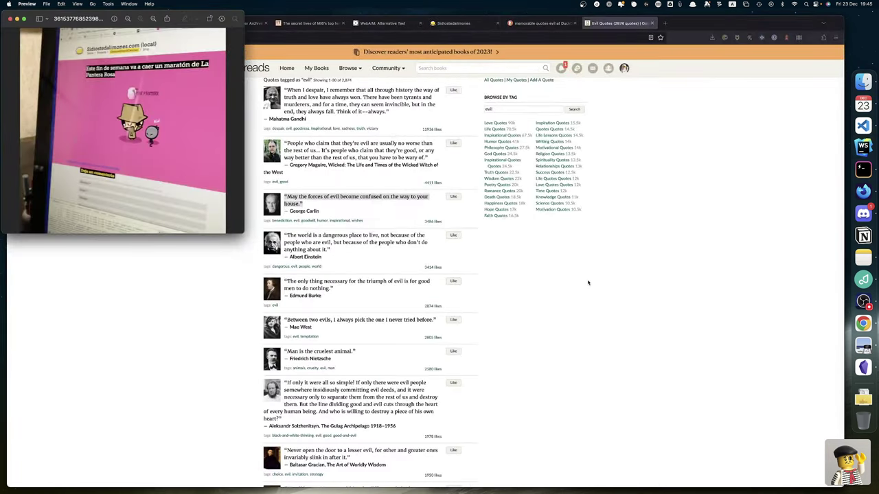
# Switch back to Penpot, move the tablet post's quote text right to X 277, and delete the grey rectangle below it.
pyautogui.hotkey('ctrl', 'Left')
pyautogui.hotkey('ctrl', 'Left')
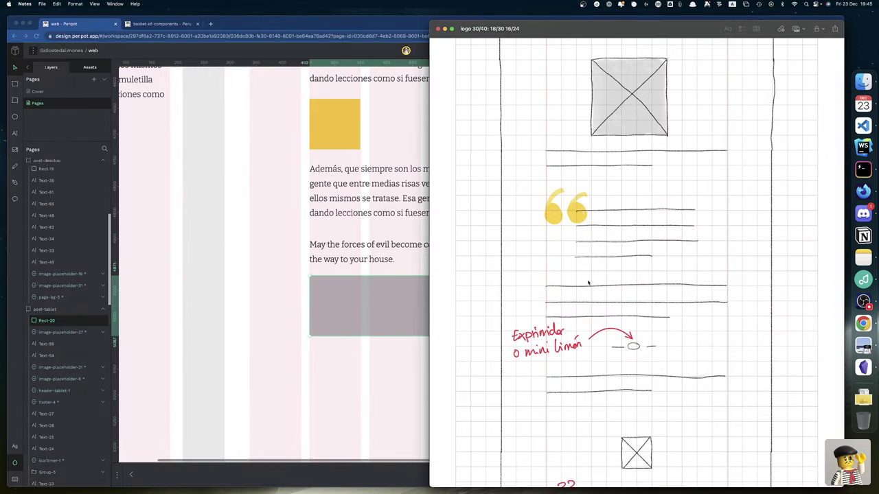
pyautogui.click(404, 375)
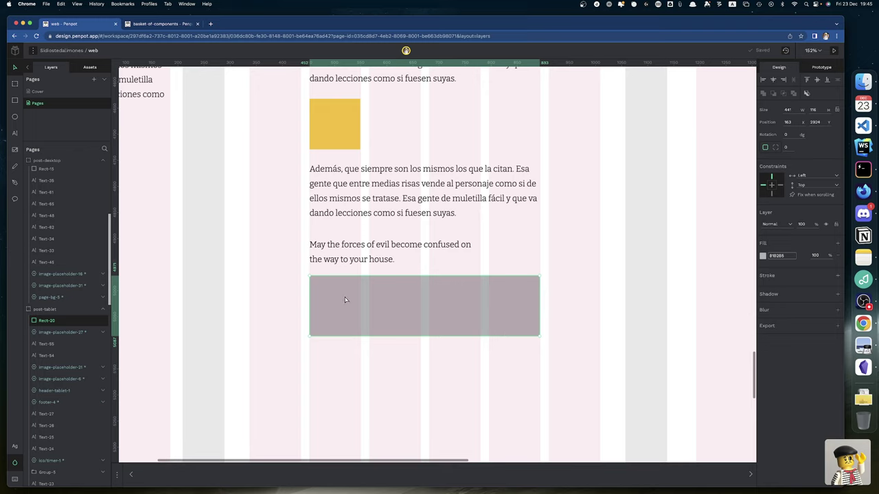
pyautogui.click(358, 248)
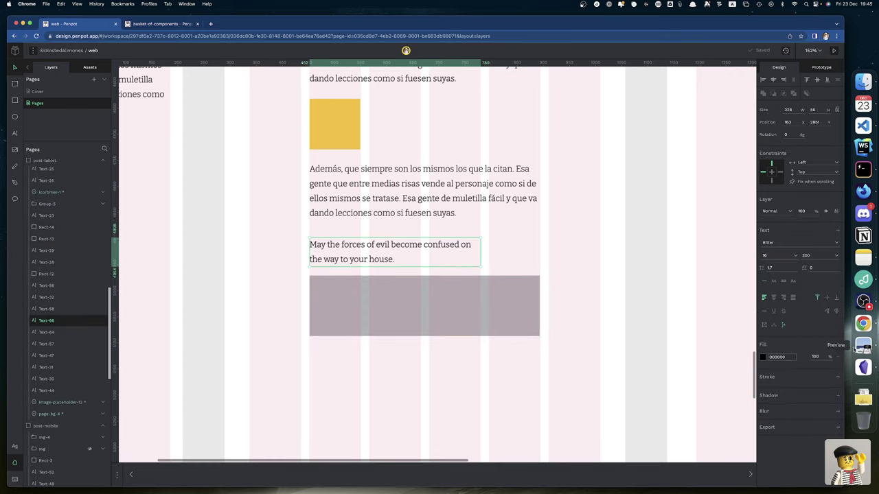
pyautogui.hotkey('shift', 'Right')
pyautogui.hotkey('shift', 'Right')
pyautogui.hotkey('shift', 'Right')
pyautogui.hotkey('shift', 'Right')
pyautogui.hotkey('shift', 'Right')
pyautogui.hotkey('shift', 'Right')
pyautogui.hotkey('shift', 'Right')
pyautogui.hotkey('shift', 'Right')
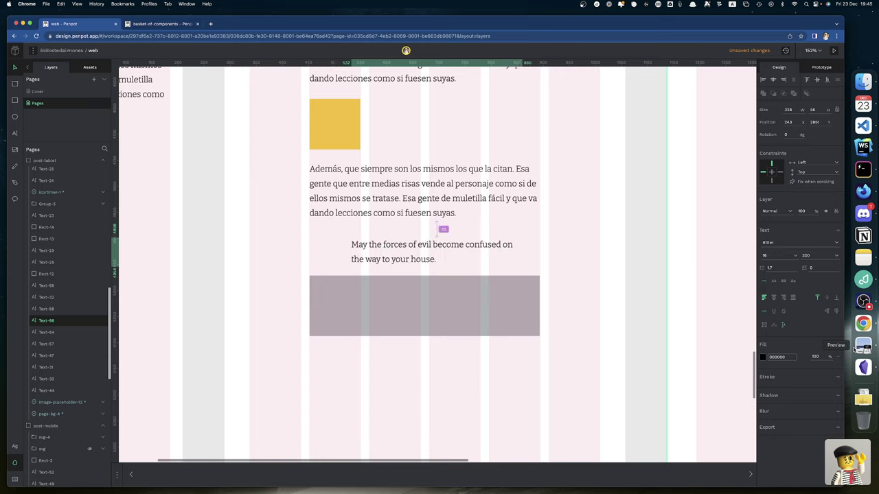
pyautogui.hotkey('shift', 'Right')
pyautogui.hotkey('shift', 'Right')
pyautogui.hotkey('shift', 'Right')
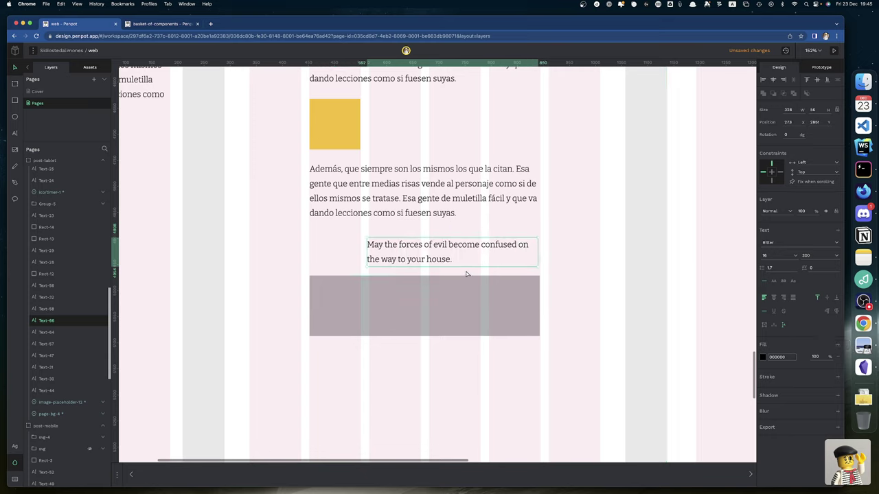
pyautogui.moveTo(425, 245); pyautogui.dragTo(427, 244)
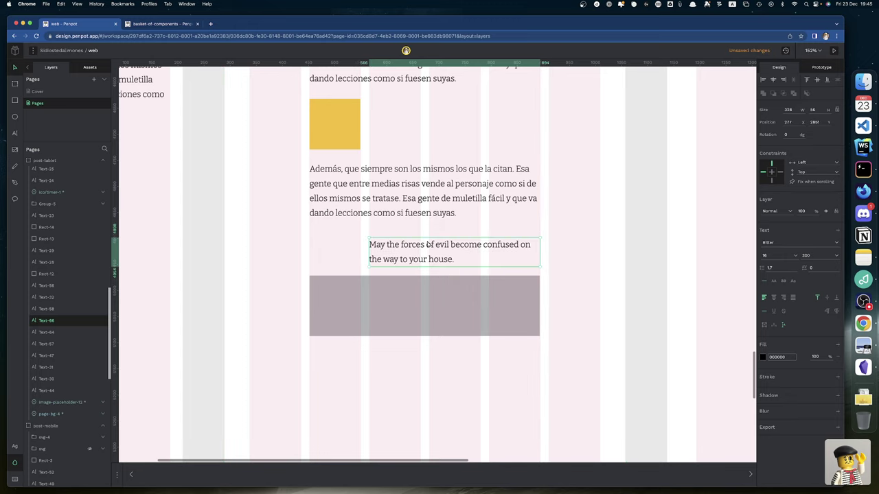
pyautogui.click(394, 295)
pyautogui.press('Delete')
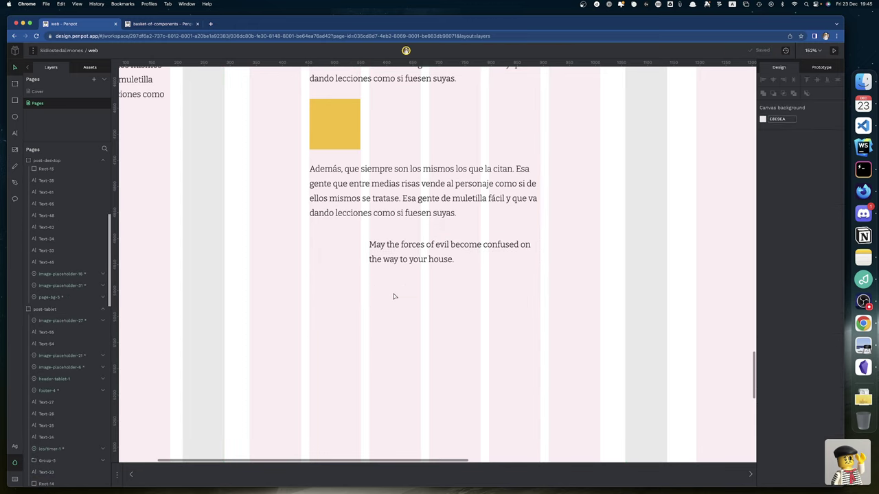
# Move the quote text from the tablet post into the mobile post, below its last paragraph, at about X 85, Y 2799.
pyautogui.scroll(5, 394, 296)
pyautogui.hscroll(-8, 394, 296)
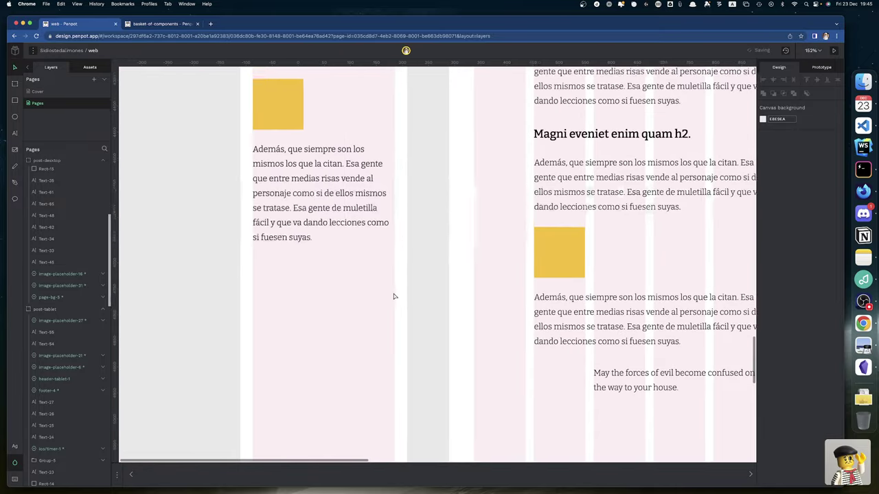
pyautogui.scroll(-3, 394, 296)
pyautogui.hscroll(8, 394, 295)
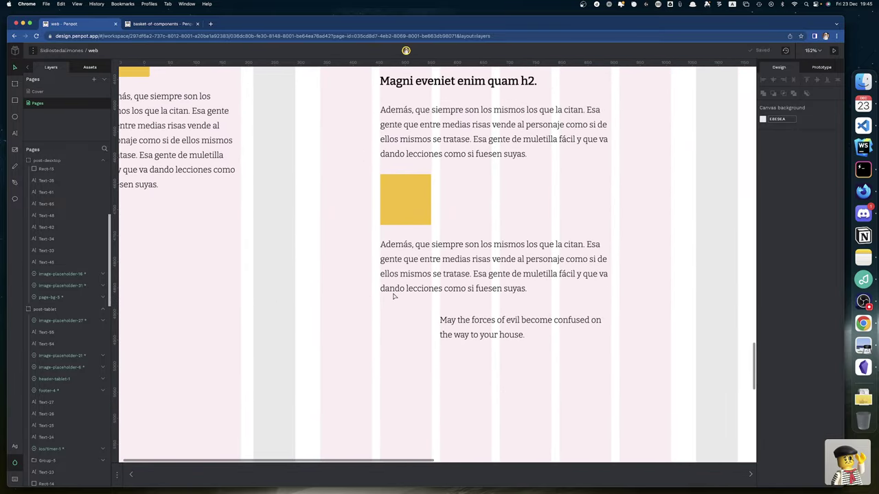
pyautogui.hscroll(-3, 394, 296)
pyautogui.hscroll(-3, 394, 296)
pyautogui.scroll(10, 394, 296)
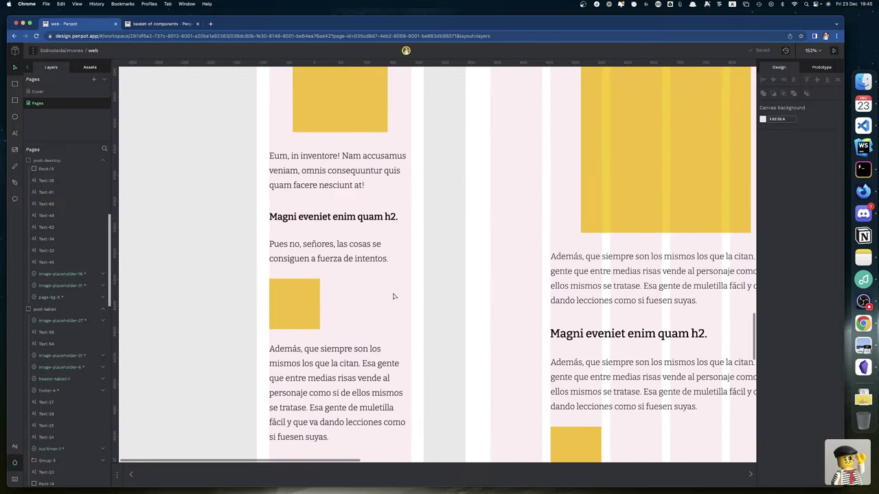
pyautogui.scroll(10, 394, 296)
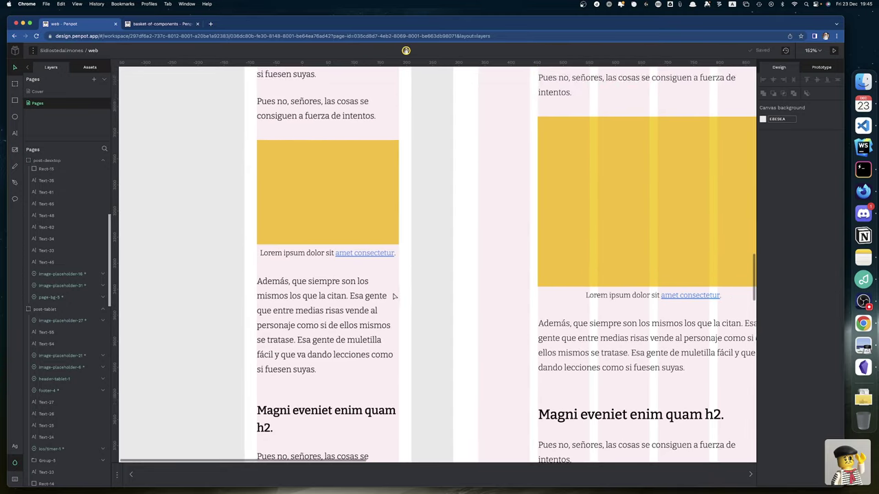
pyautogui.scroll(10, 394, 296)
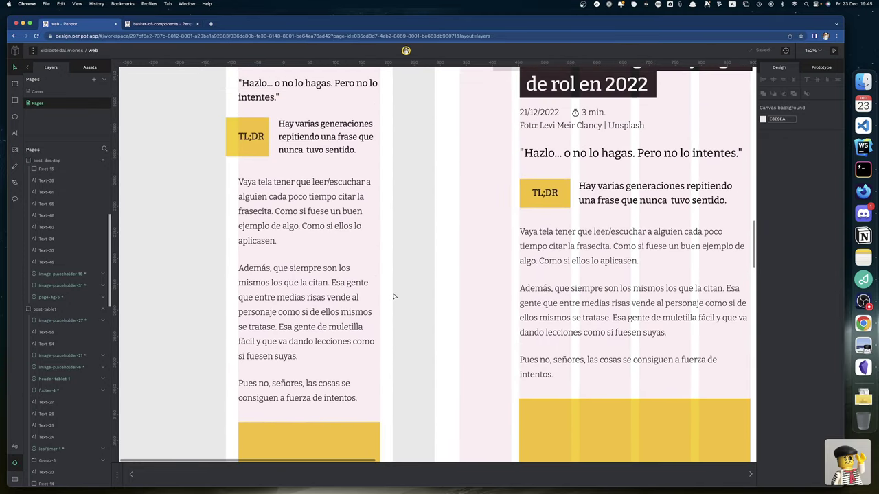
pyautogui.scroll(-15, 394, 296)
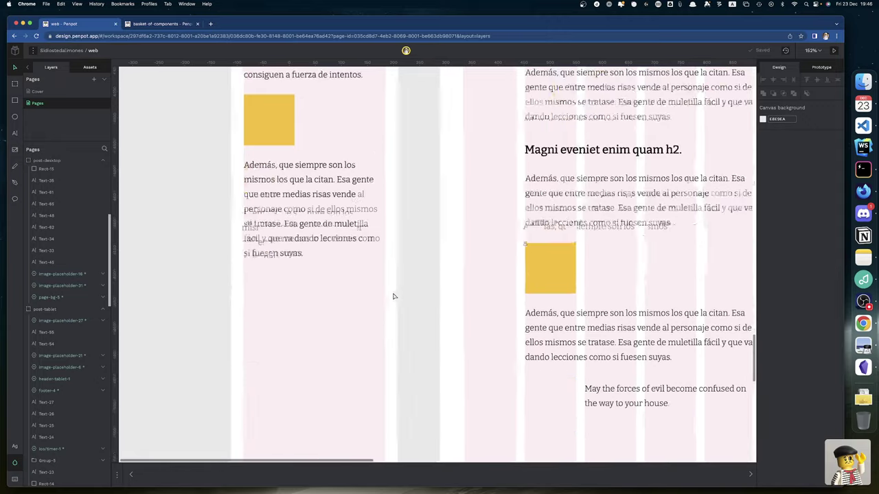
pyautogui.scroll(-1, 394, 296)
pyautogui.moveTo(611, 289); pyautogui.dragTo(300, 263)
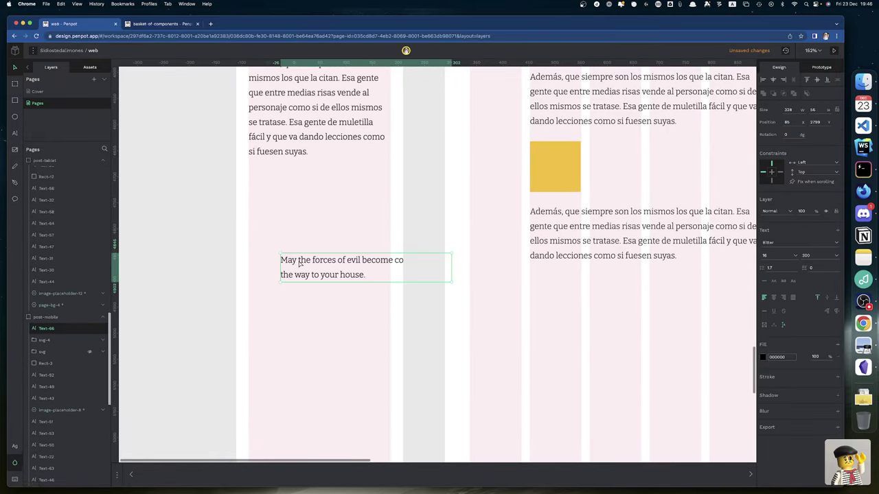
# Compare the size and position of the body paragraphs in the mobile and tablet posts with the quote text.
pyautogui.click(283, 151)
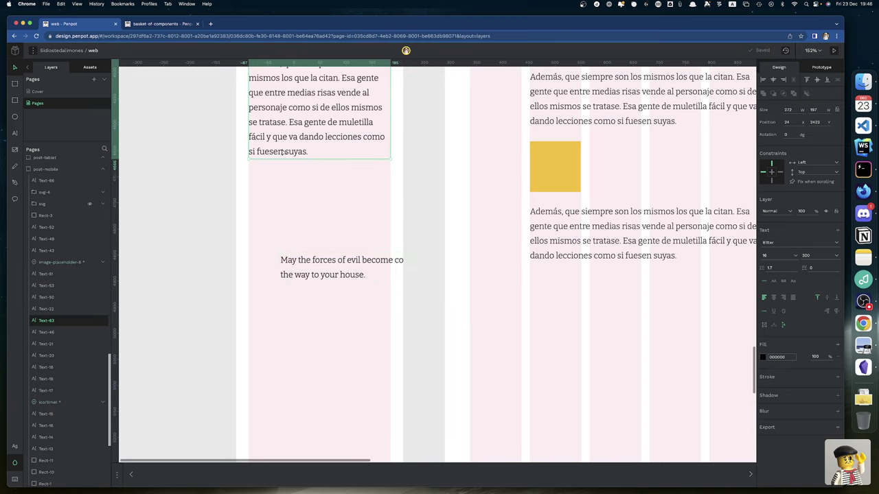
pyautogui.click(313, 261)
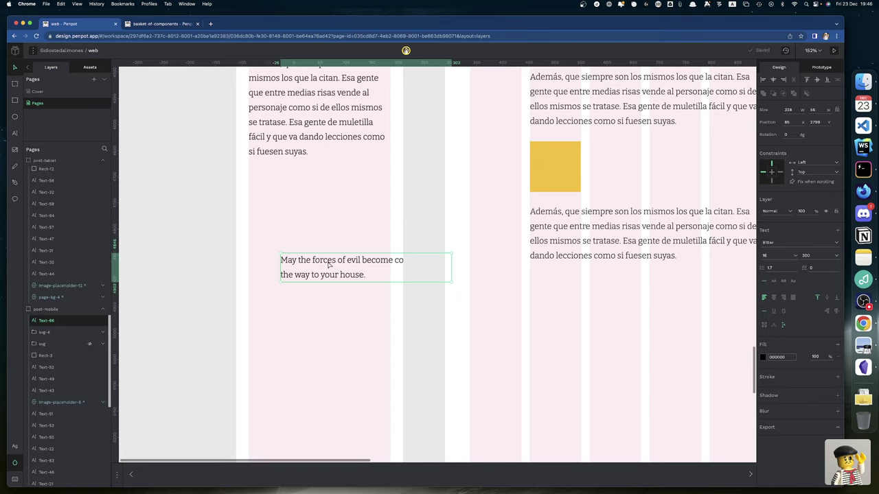
pyautogui.click(605, 242)
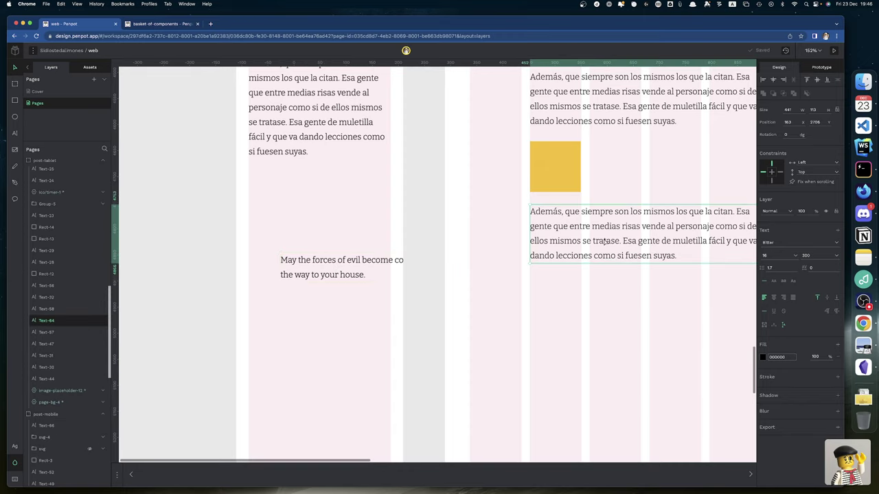
pyautogui.scroll(5, 568, 211)
pyautogui.scroll(-4, 568, 211)
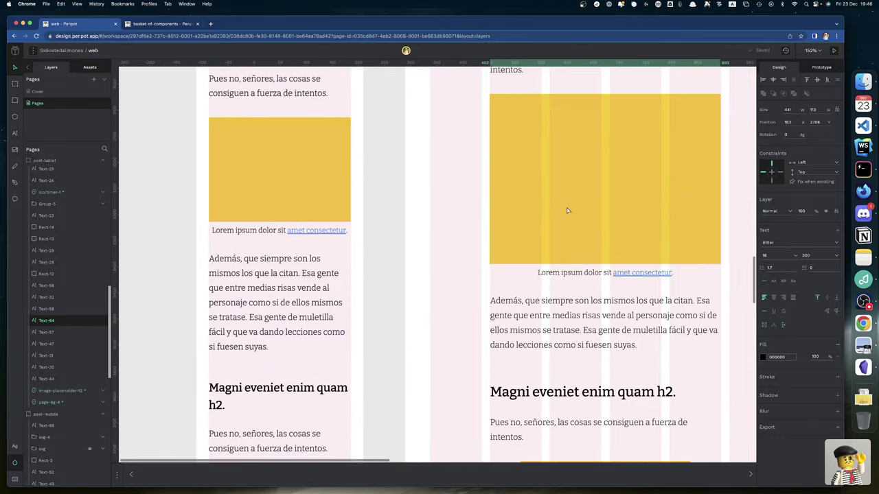
pyautogui.click(225, 287)
pyautogui.scroll(10, 226, 287)
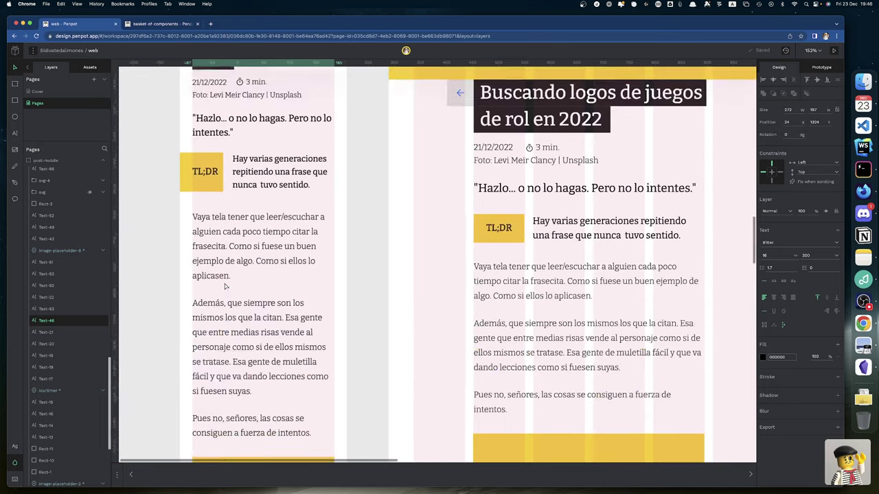
pyautogui.click(509, 318)
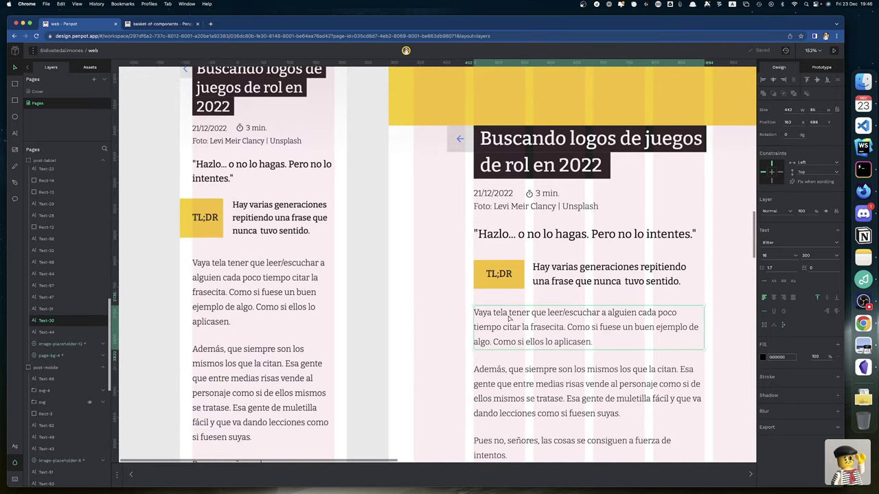
pyautogui.scroll(-8, 509, 318)
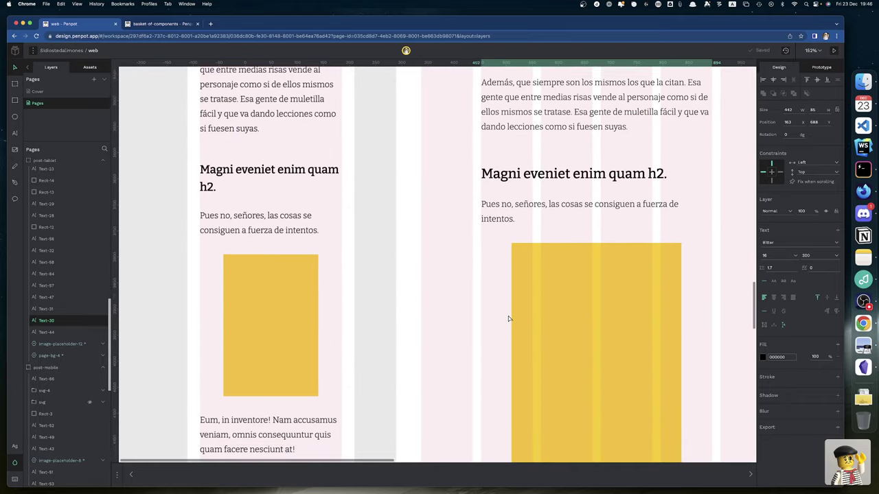
pyautogui.scroll(-15, 509, 318)
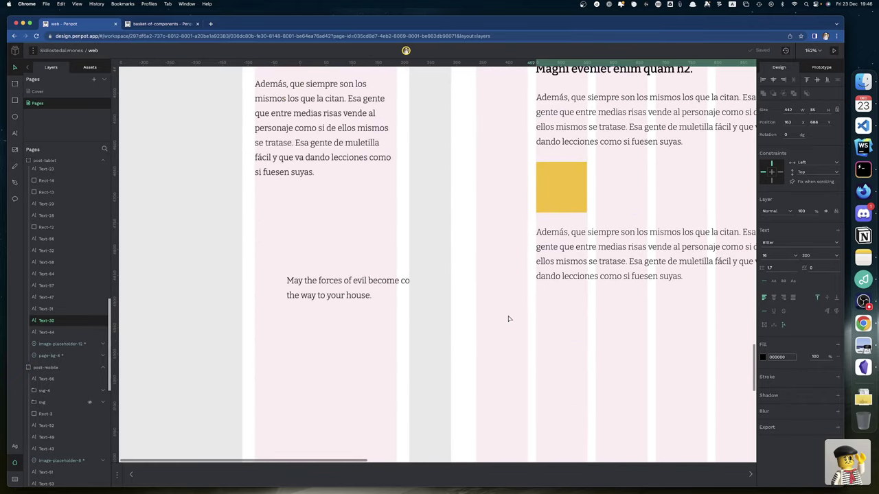
pyautogui.scroll(-2, 508, 317)
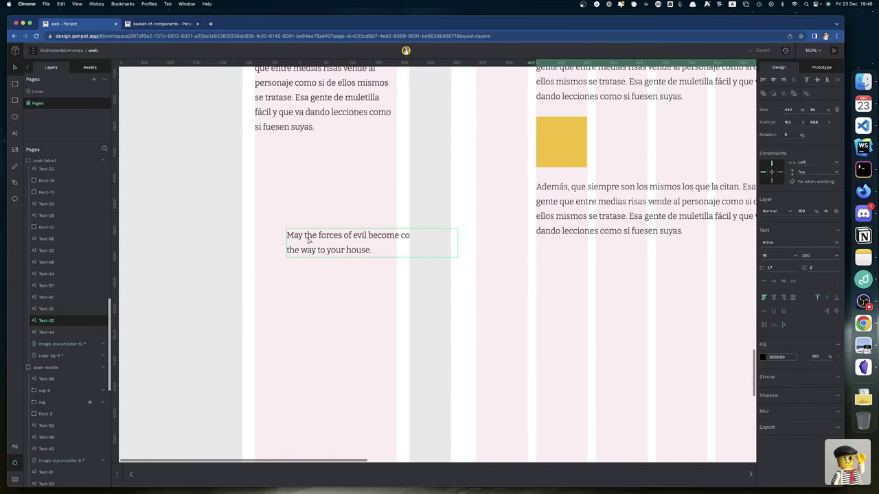
# Place the mobile post's quote text at X 24, Y 2700 and resize it to 272 px wide to fit the column.
pyautogui.moveTo(309, 240); pyautogui.dragTo(282, 188)
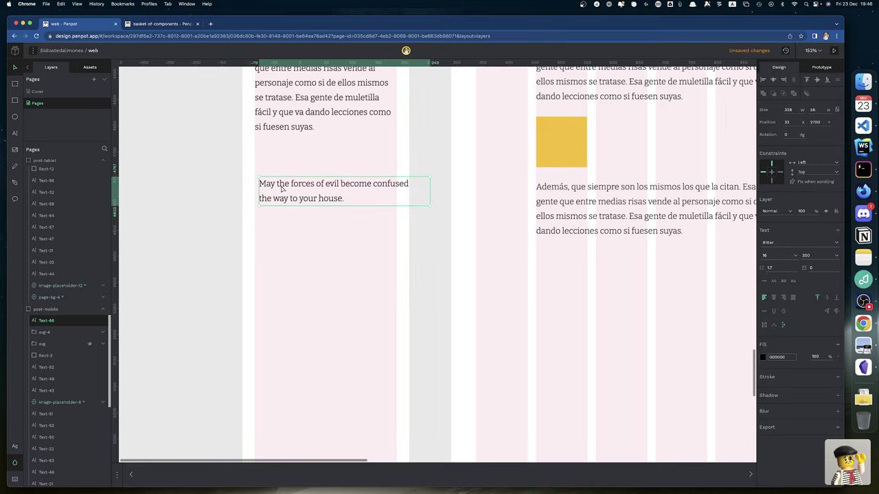
pyautogui.moveTo(255, 186); pyautogui.dragTo(253, 186)
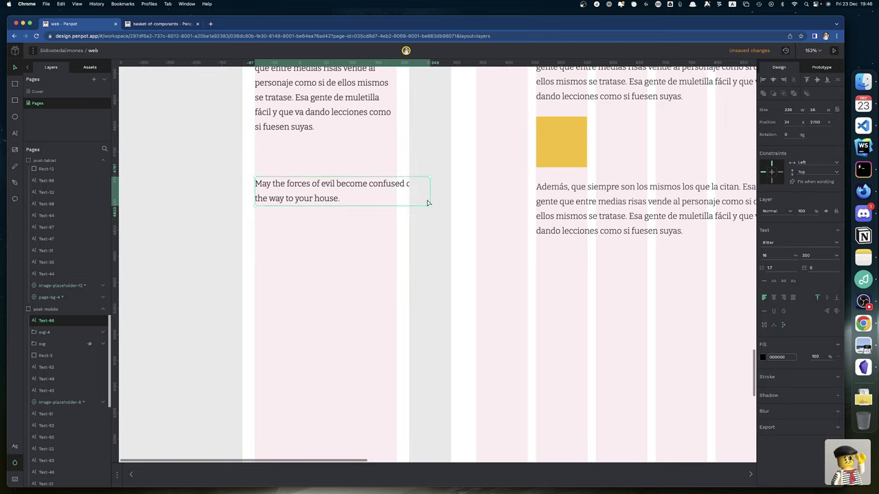
pyautogui.moveTo(428, 196); pyautogui.dragTo(394, 197)
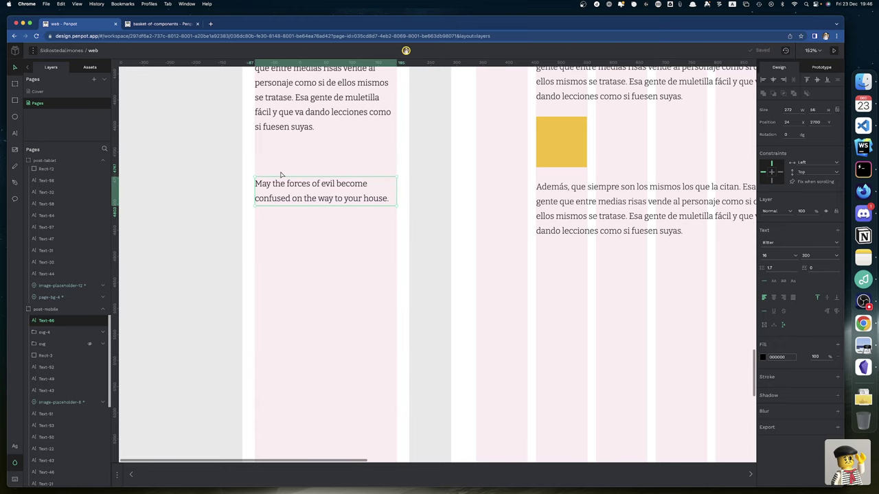
# Examine the Home and Post layouts as a whole, from their headings down to the quote area and footers.
pyautogui.scroll(15, 281, 175)
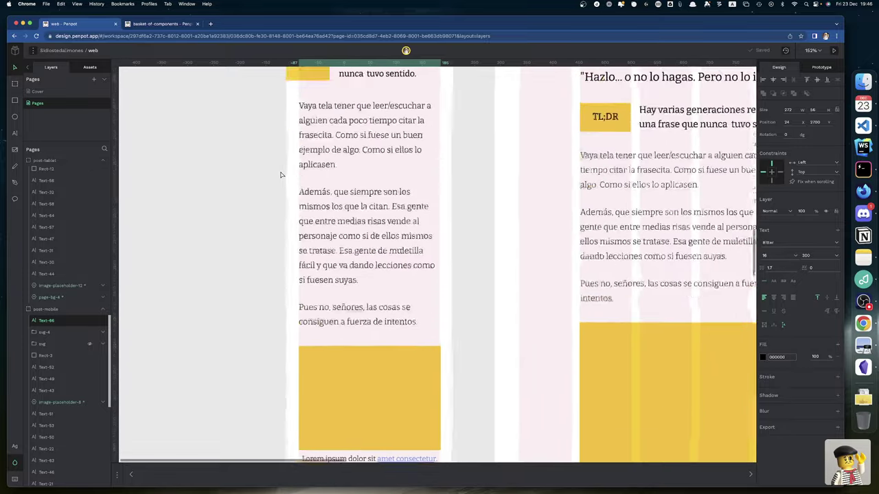
pyautogui.scroll(15, 280, 174)
pyautogui.hscroll(5, 280, 175)
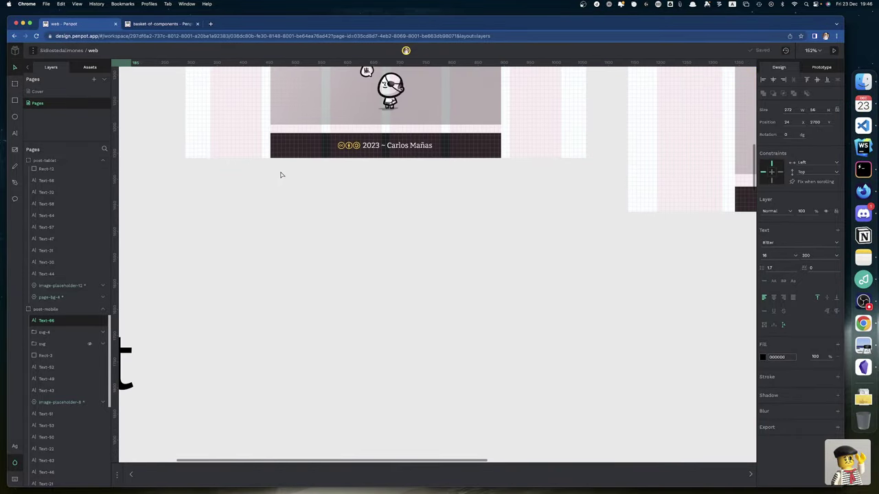
pyautogui.hscroll(-3, 280, 174)
pyautogui.scroll(-6, 247, 210)
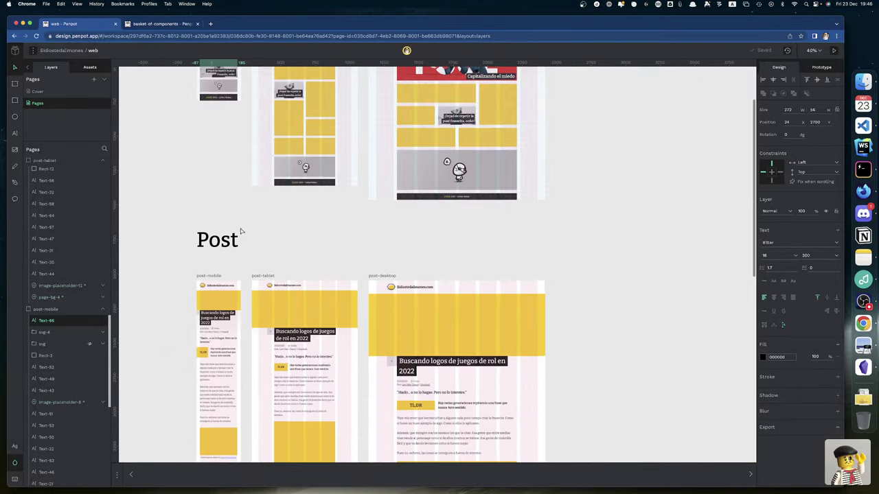
pyautogui.scroll(-4, 239, 235)
pyautogui.hscroll(-6, 240, 235)
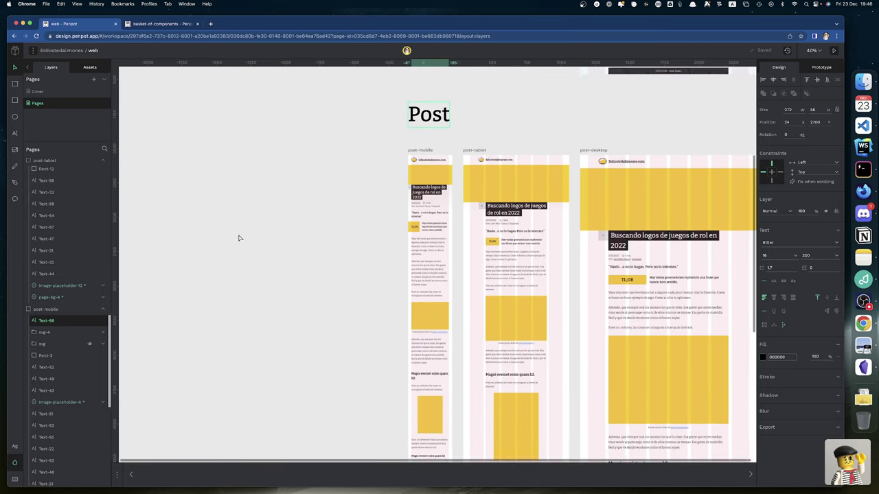
pyautogui.scroll(-5, 240, 238)
pyautogui.scroll(15, 240, 238)
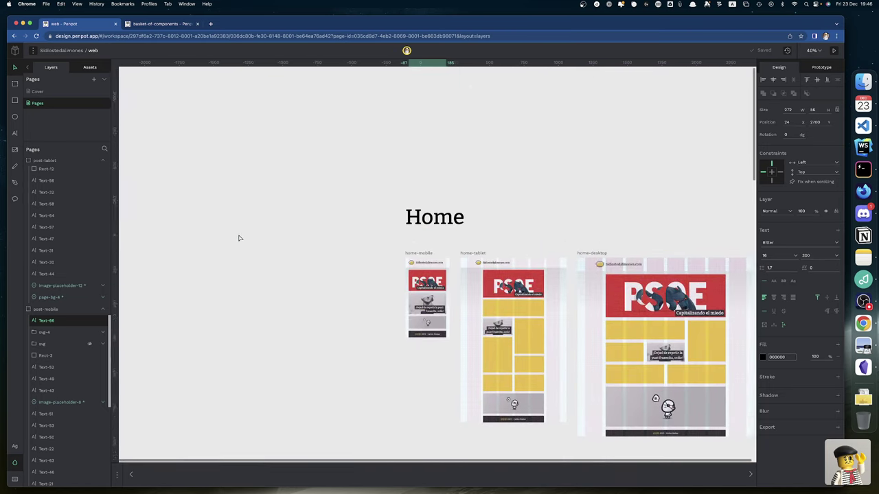
pyautogui.scroll(5, 240, 238)
pyautogui.scroll(-3, 240, 237)
pyautogui.scroll(-15, 240, 238)
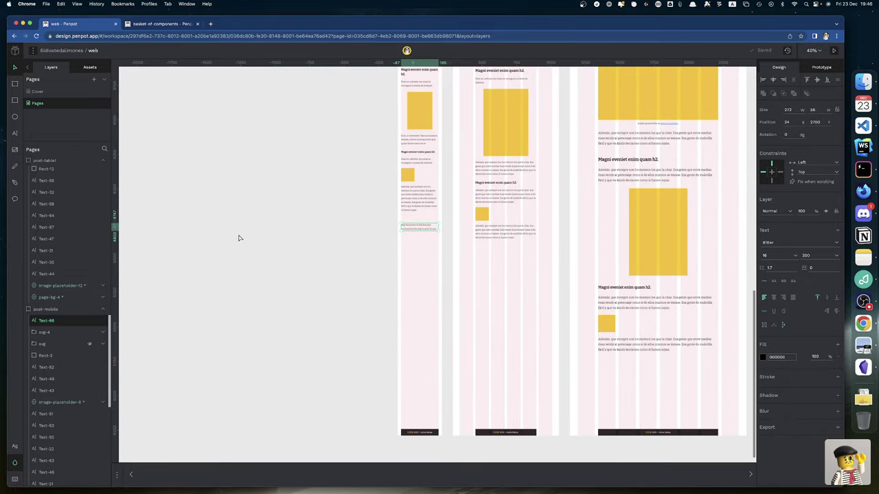
# Open the Components page of the basket-of-components file and locate the quotes icon below the mobile grid.
pyautogui.click(152, 26)
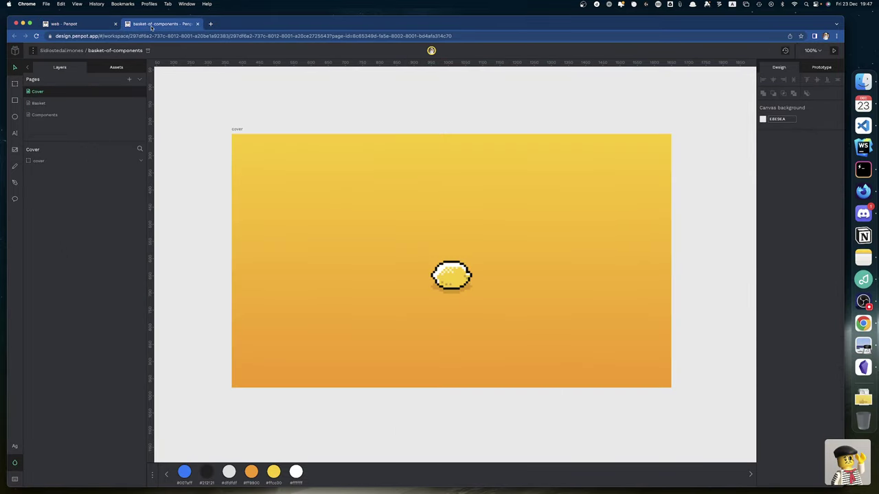
pyautogui.click(45, 114)
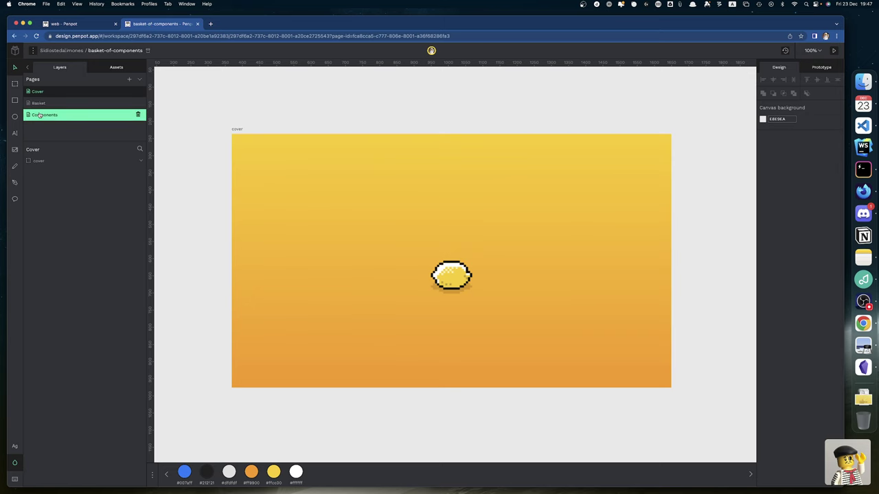
pyautogui.scroll(-5, 351, 377)
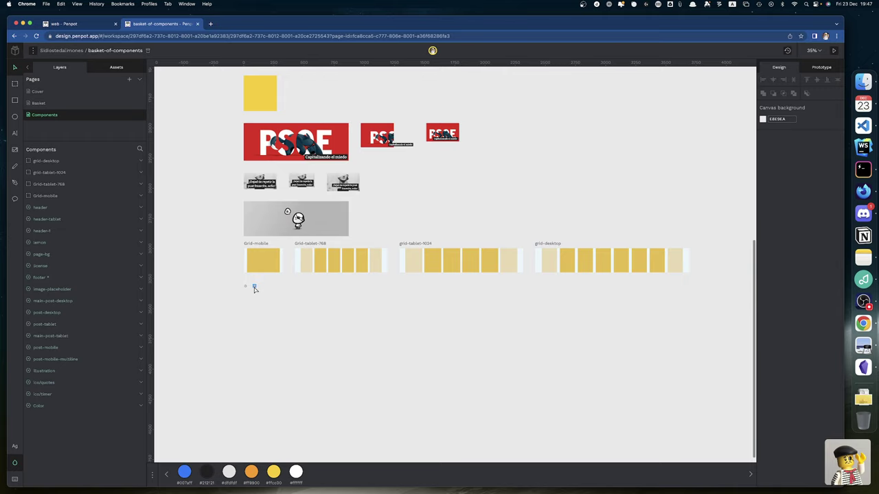
# Return to the web file and move the mobile post's quote text up to Y 2651, closer to the last paragraph.
pyautogui.click(96, 24)
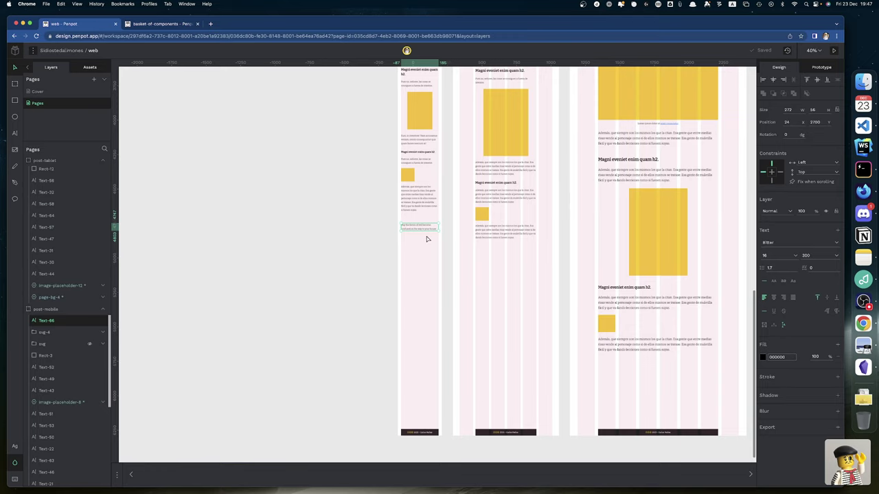
pyautogui.scroll(10, 436, 228)
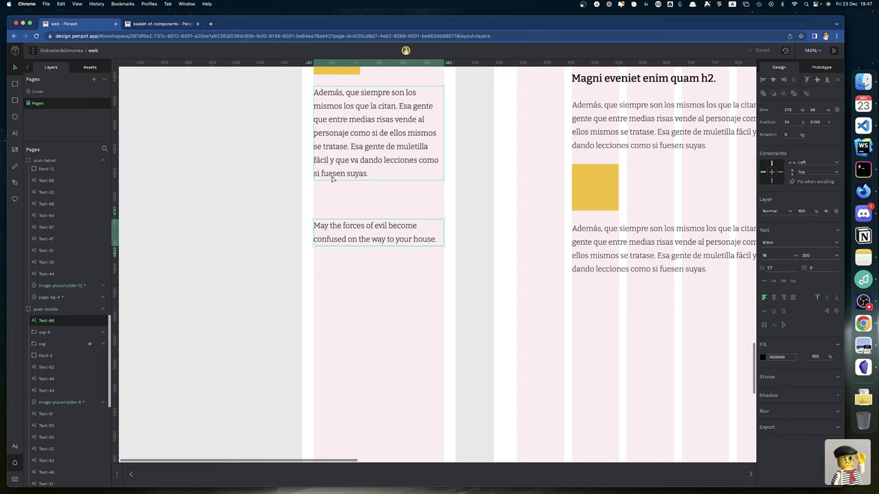
pyautogui.press('alt')
pyautogui.hotkey('shift', 'Up')
pyautogui.hotkey('shift', 'Up')
pyautogui.press('Up')
pyautogui.press('Up')
pyautogui.press('Up')
pyautogui.press('Up')
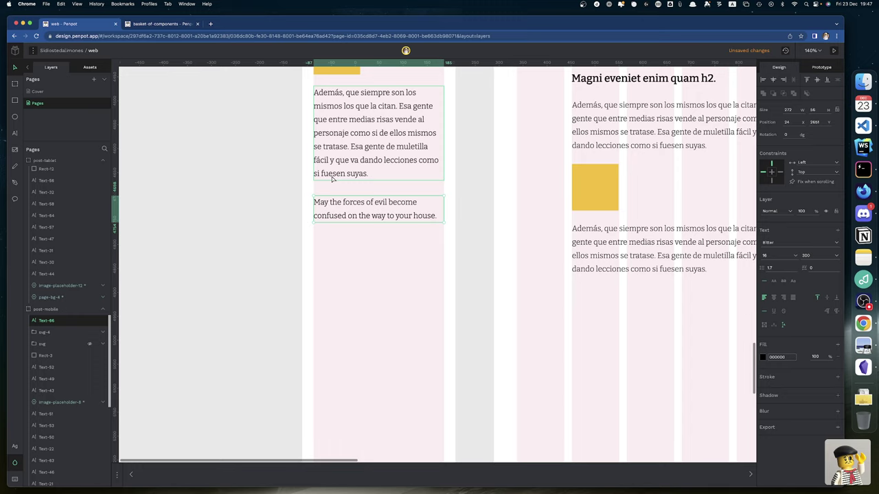
pyautogui.press('alt')
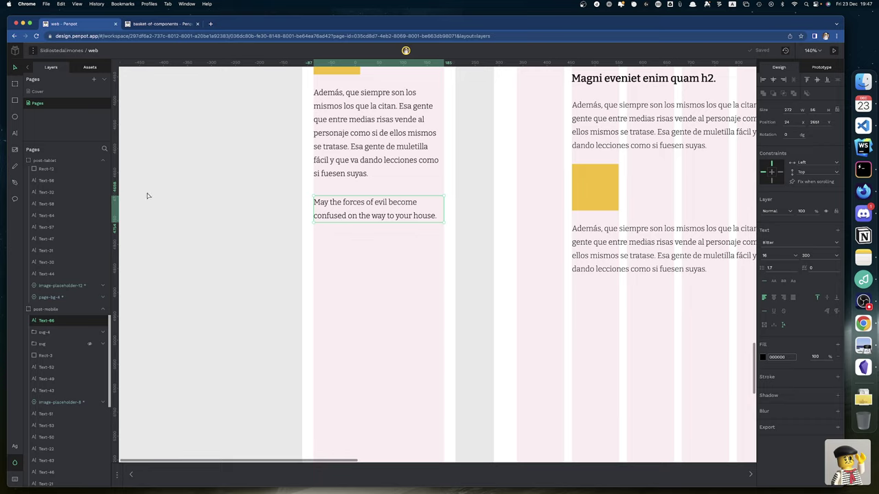
# Draw a rectangle about 320 × 118 px across the mobile post over the quote text and send it behind the text.
pyautogui.press('r')
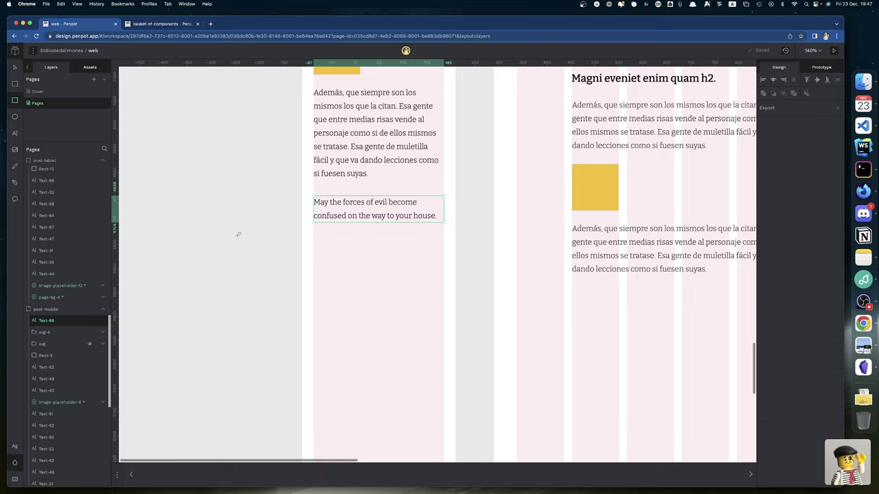
pyautogui.moveTo(302, 188)
pyautogui.mouseDown()
pyautogui.moveTo(405, 255)
pyautogui.moveTo(456, 244)
pyautogui.mouseUp()
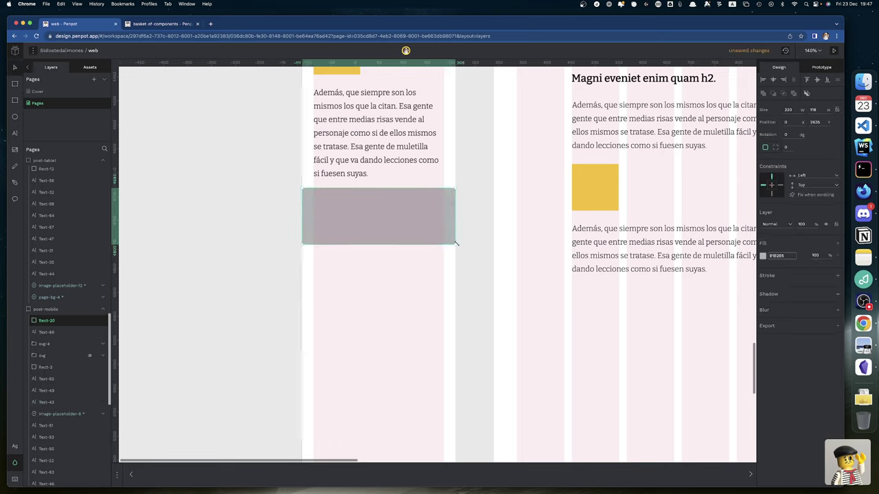
pyautogui.rightClick(342, 232)
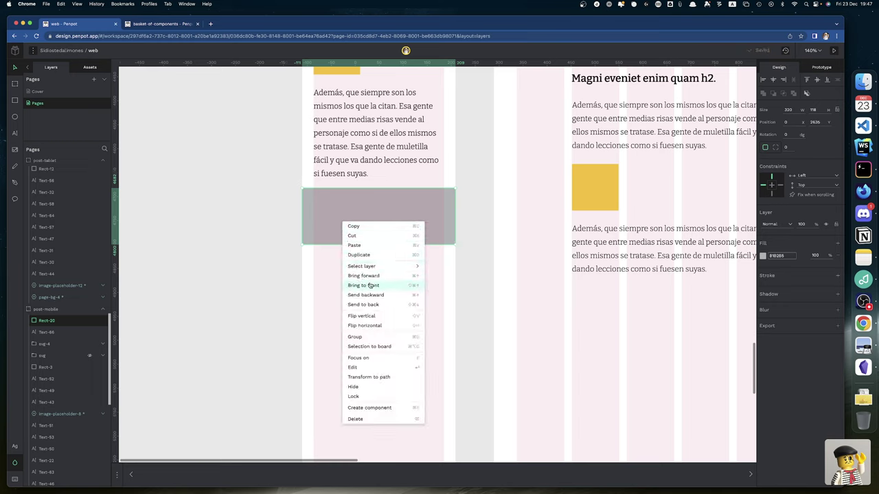
pyautogui.click(414, 295)
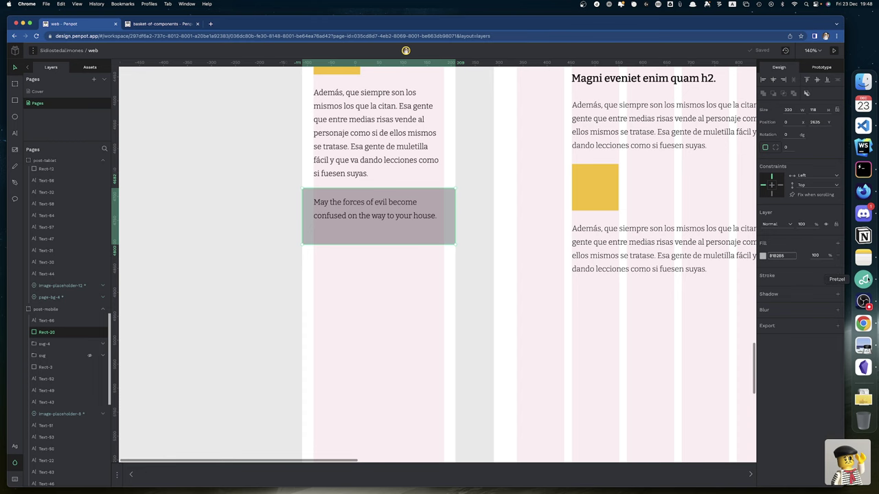
# Switch to Pretzel, start the Chill Jazz station, and return to the Penpot design.
pyautogui.click(864, 279)
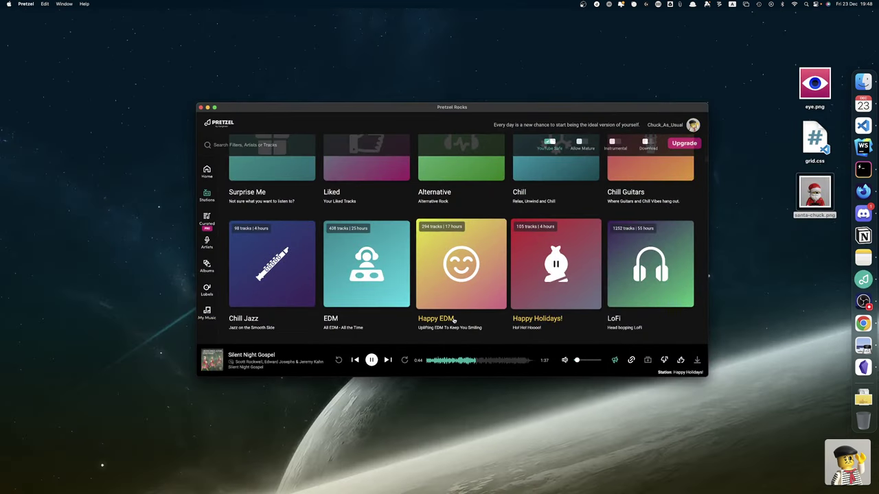
pyautogui.scroll(-3, 453, 319)
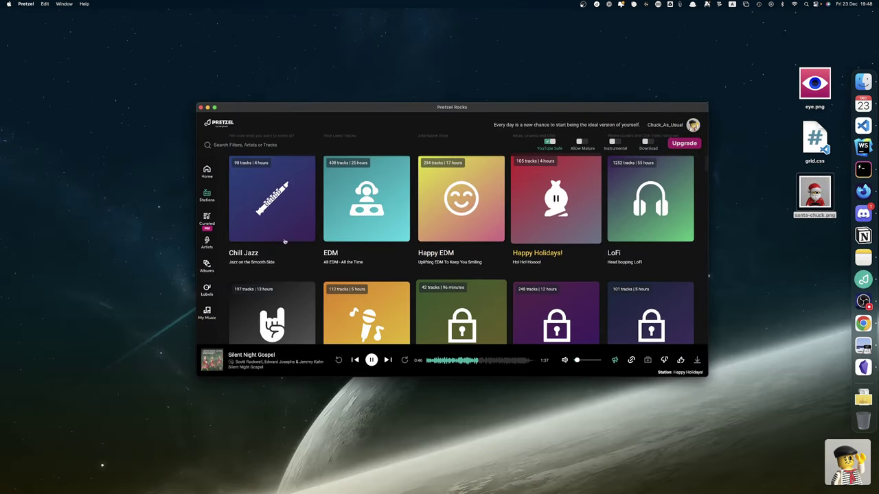
pyautogui.click(273, 199)
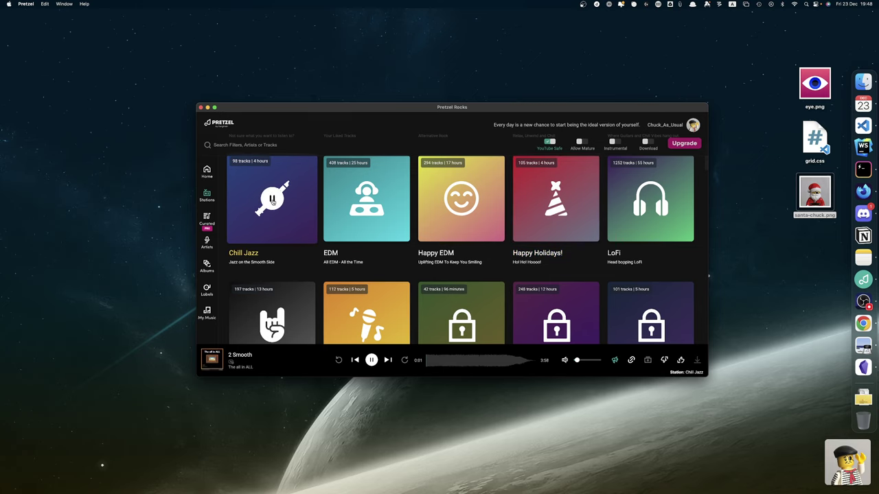
pyautogui.hotkey('ctrl', 'Left')
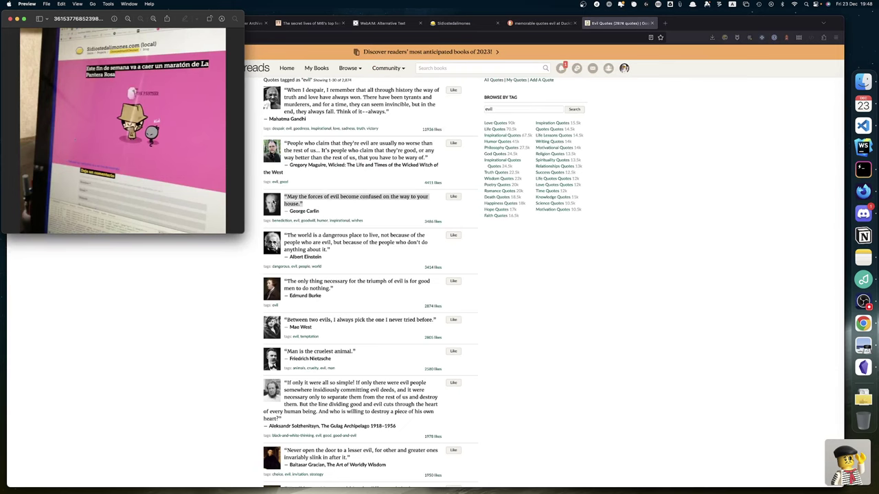
pyautogui.hotkey('ctrl', 'Right')
pyautogui.hotkey('ctrl', 'Right')
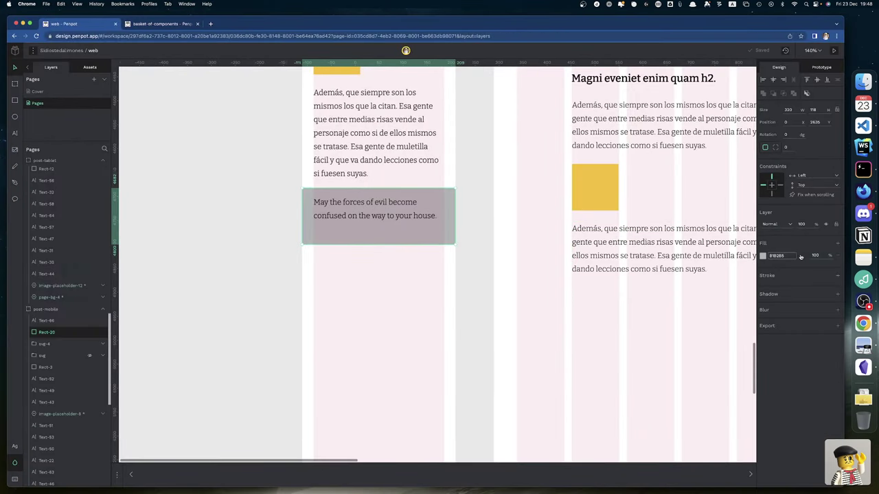
# Fill the rectangle behind the quote with the light gray #dfdfdf from the basket-of-components library.
pyautogui.click(763, 256)
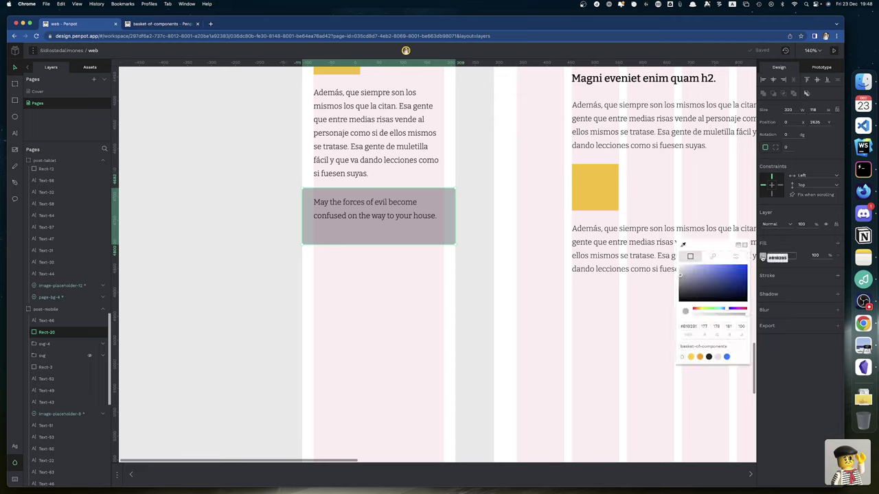
pyautogui.click(718, 357)
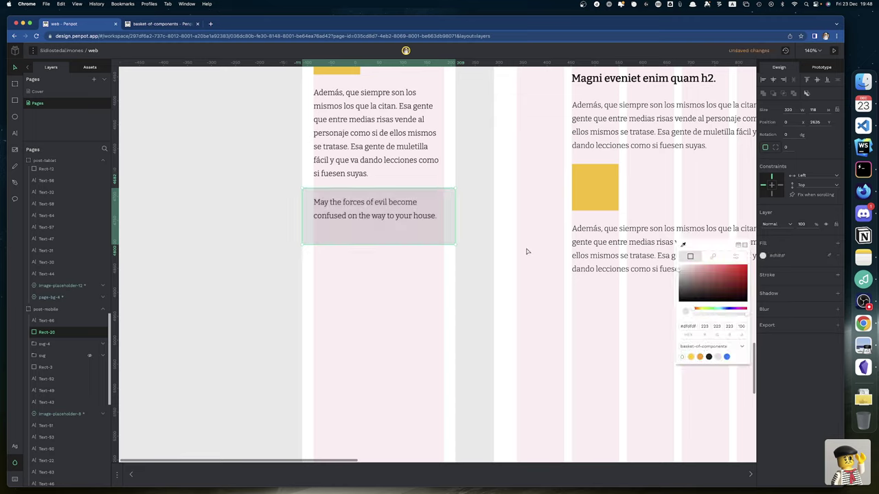
pyautogui.click(465, 250)
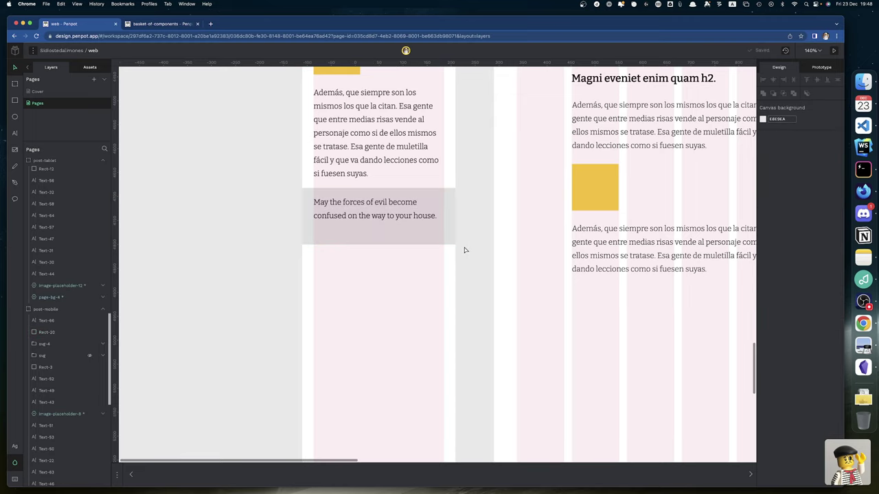
# Move the mobile post's quote text down to Y 2659 within its gray rectangle.
pyautogui.click(382, 217)
pyautogui.press('alt')
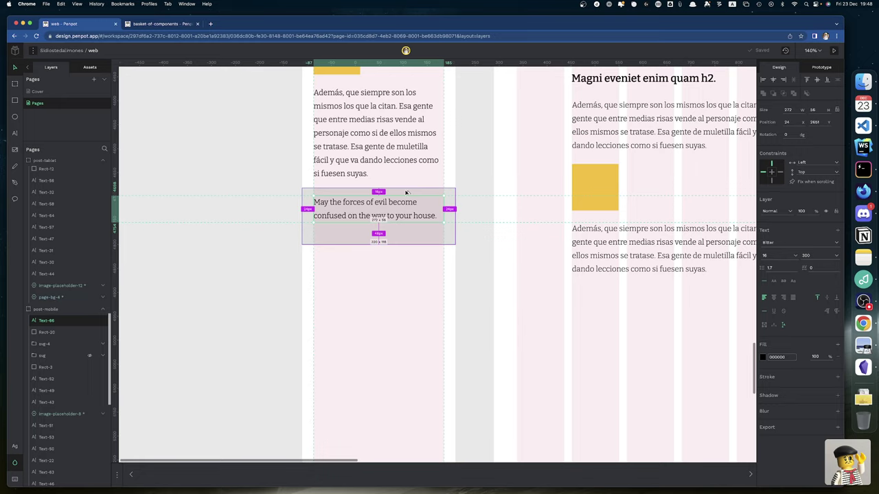
pyautogui.hotkey('shift', 'Down')
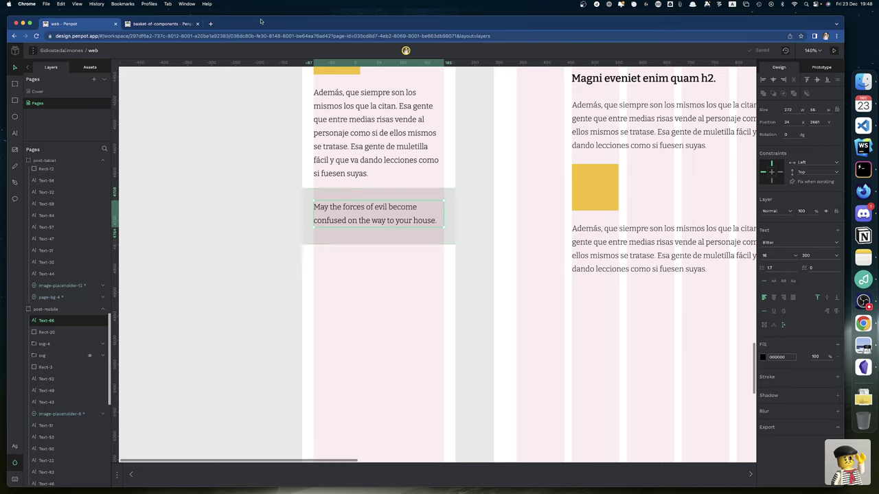
pyautogui.press('alt')
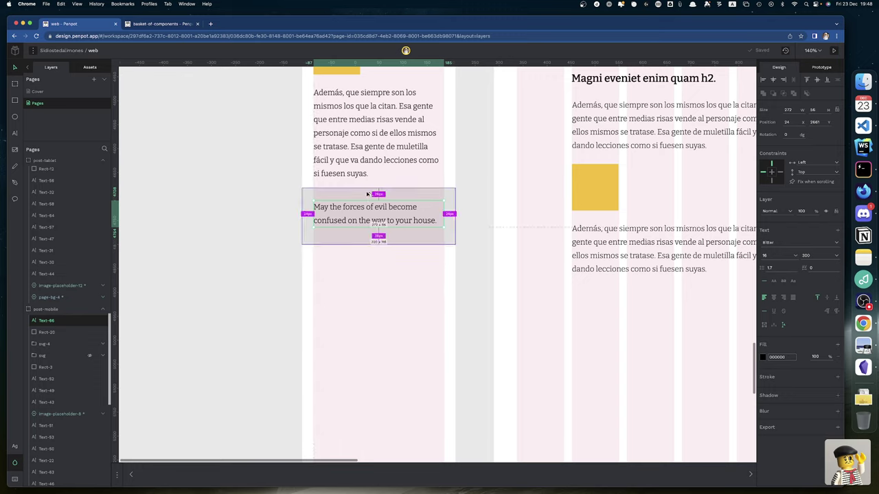
pyautogui.press('Up')
pyautogui.press('Up')
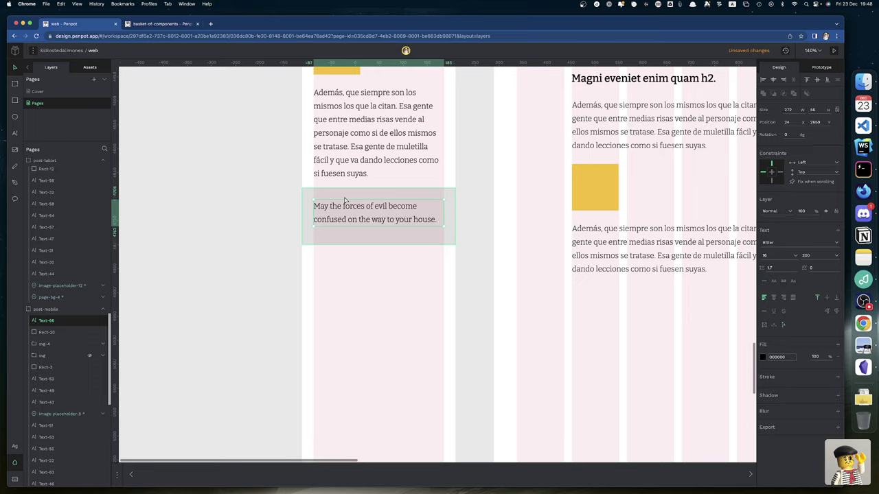
pyautogui.click(470, 240)
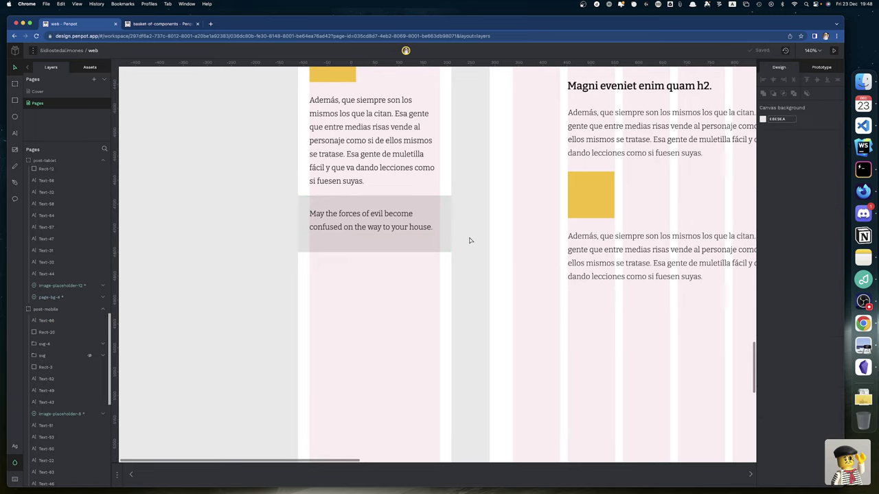
# Shorten the gray rectangle to the bottom of the quote text and add 24 px, making its height 104 px.
pyautogui.scroll(1, 470, 240)
pyautogui.click(349, 250)
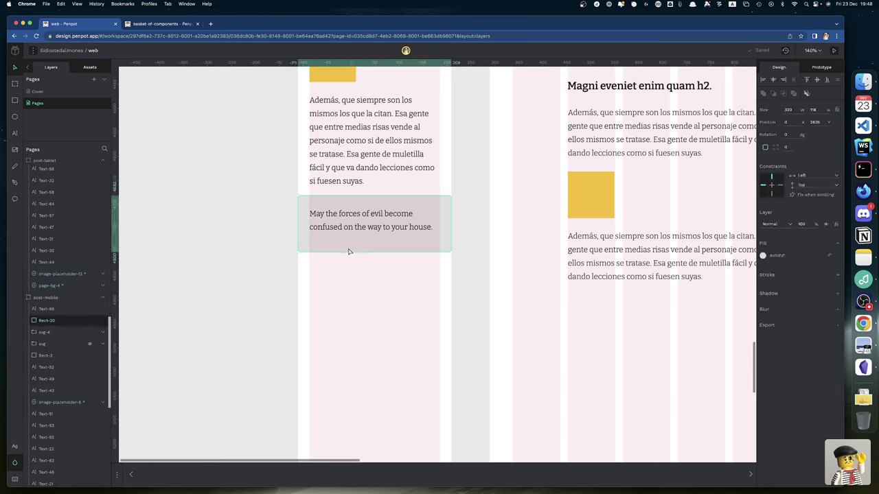
pyautogui.moveTo(346, 251); pyautogui.dragTo(347, 233)
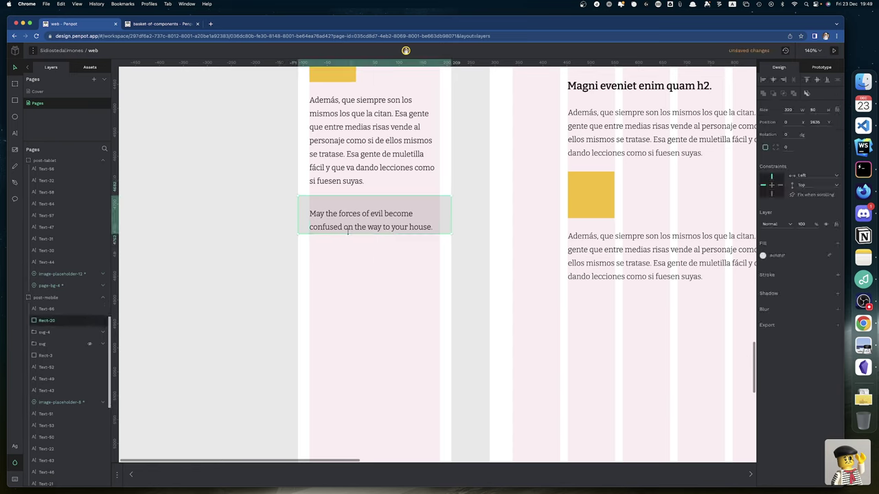
pyautogui.click(822, 110)
pyautogui.write('80+24')
pyautogui.press('Return')
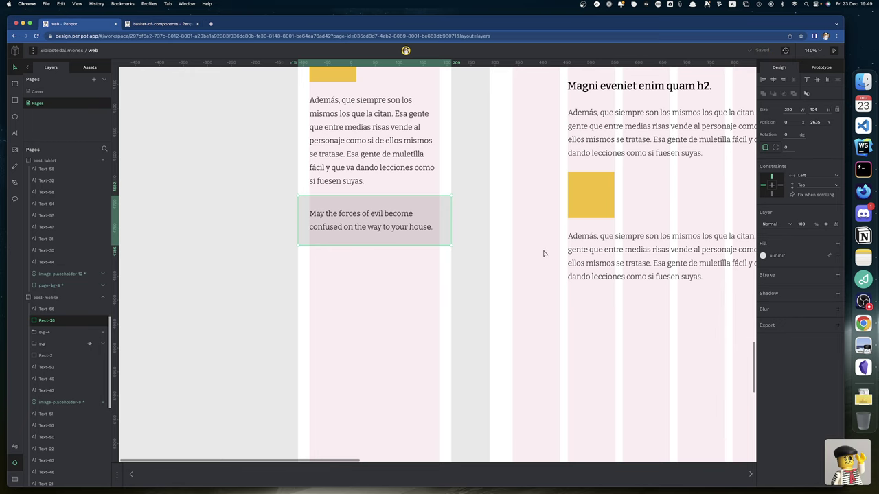
# Hide the column grid of the post-mobile board and return to the quote block.
pyautogui.scroll(2, 464, 171)
pyautogui.scroll(15, 464, 170)
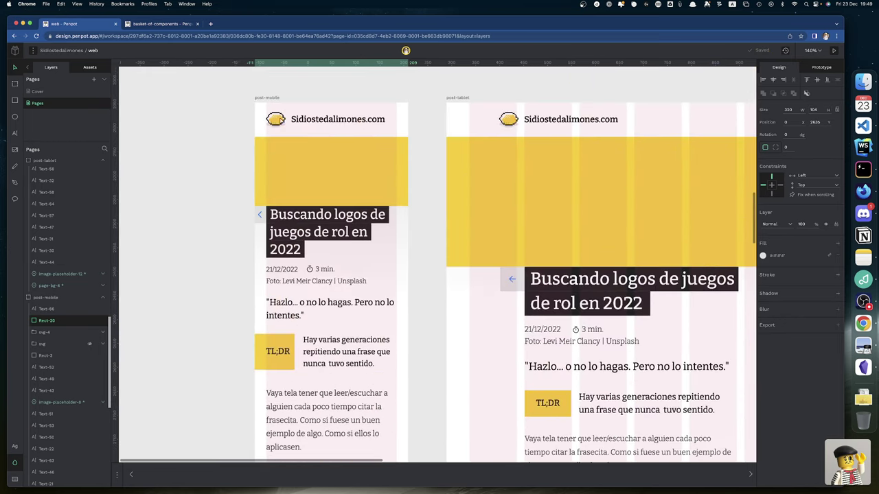
pyautogui.click(265, 99)
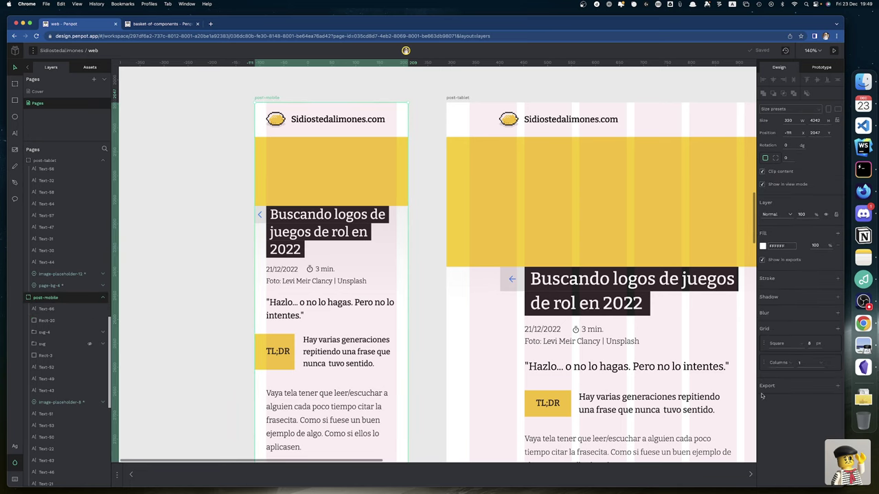
pyautogui.click(829, 365)
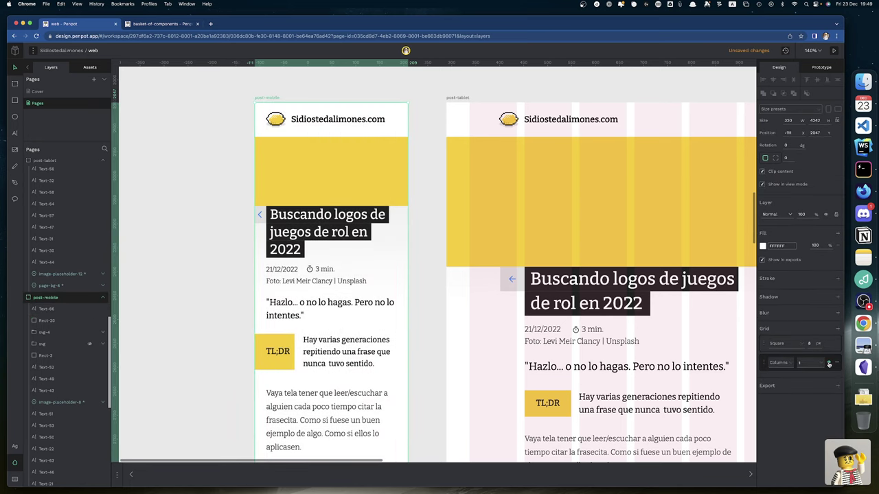
pyautogui.scroll(-10, 289, 364)
pyautogui.scroll(-3, 280, 373)
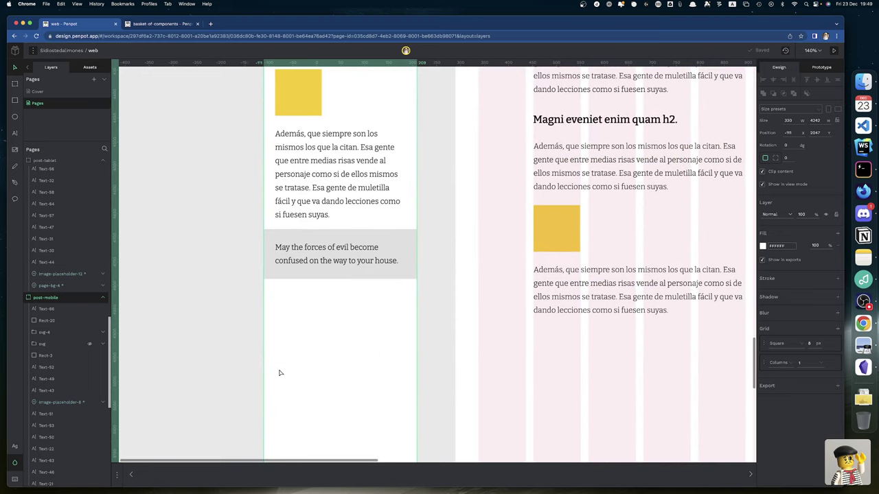
pyautogui.click(210, 359)
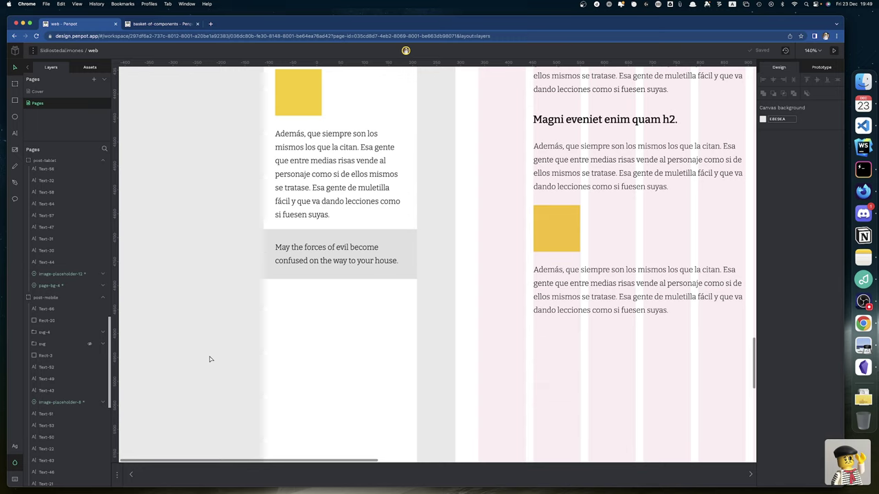
# Set the font weight of the mobile post's quote text to regular.
pyautogui.click(324, 266)
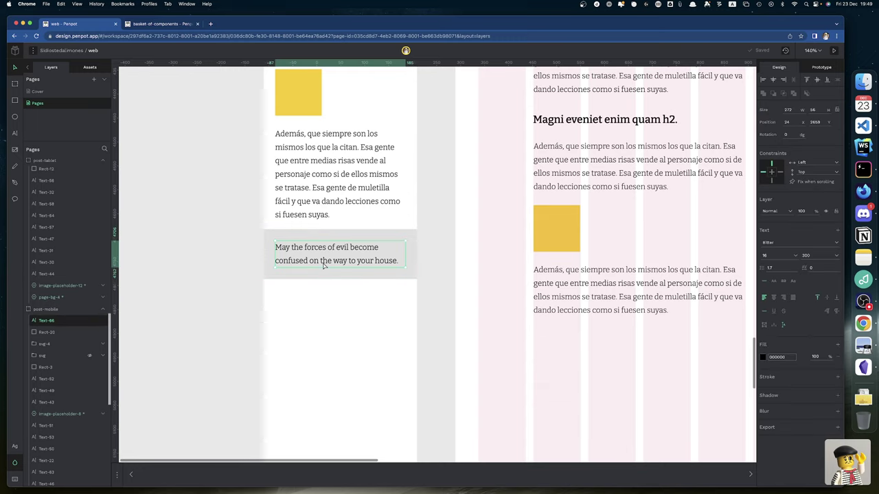
pyautogui.click(817, 259)
pyautogui.click(816, 265)
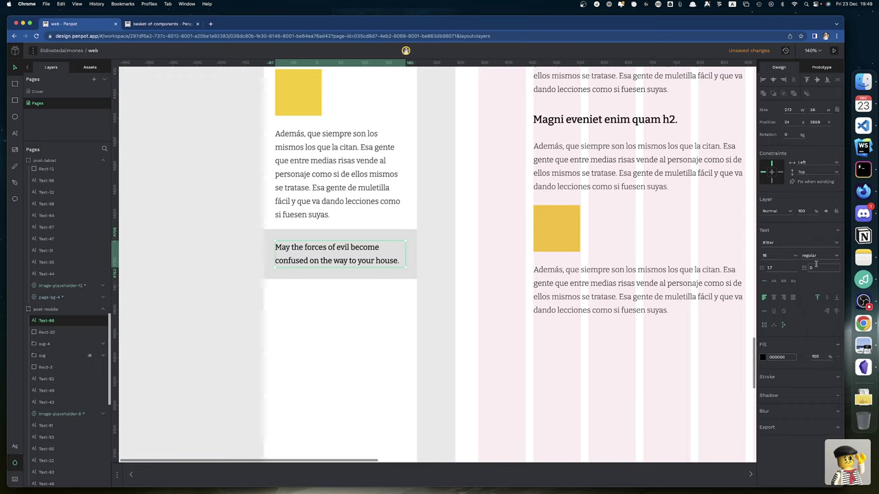
pyautogui.click(442, 308)
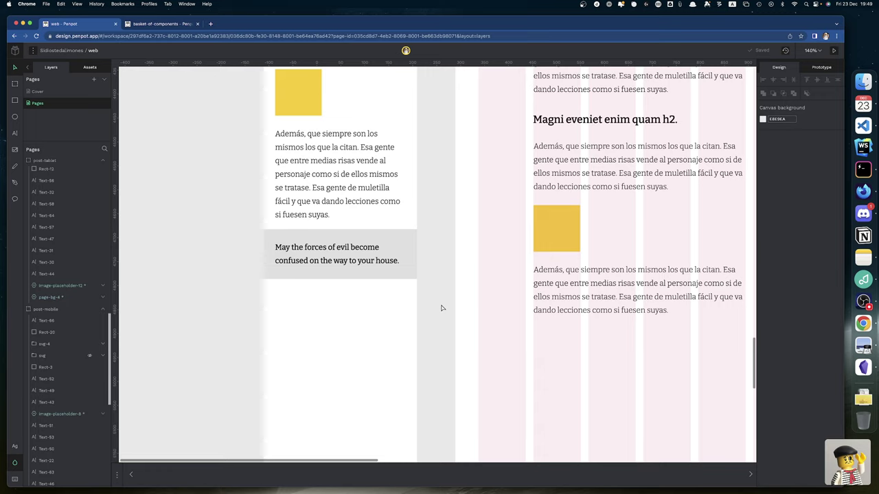
# Set the opacity of the gray rectangle behind the mobile post's quote text to 50%.
pyautogui.scroll(10, 442, 309)
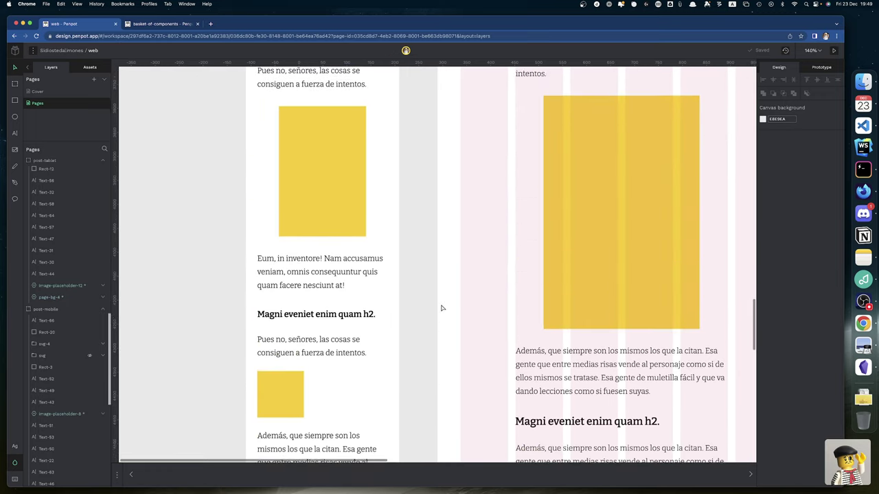
pyautogui.scroll(-10, 442, 308)
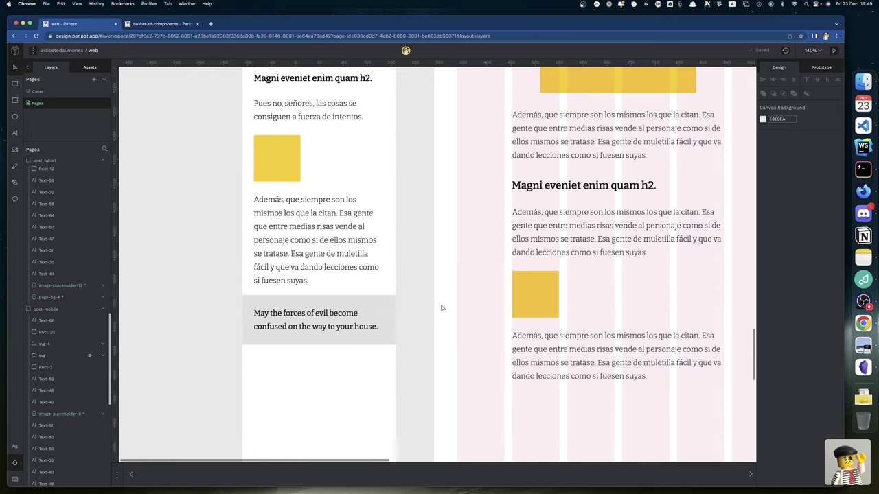
pyautogui.click(395, 284)
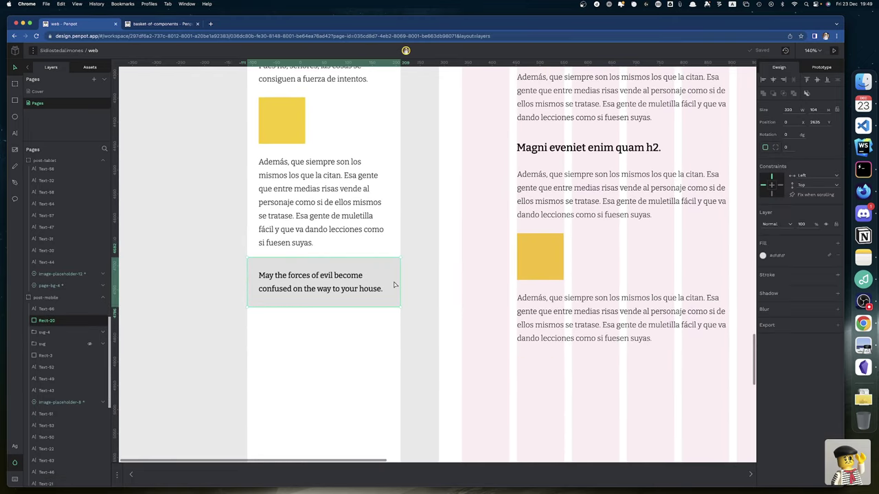
pyautogui.click(412, 287)
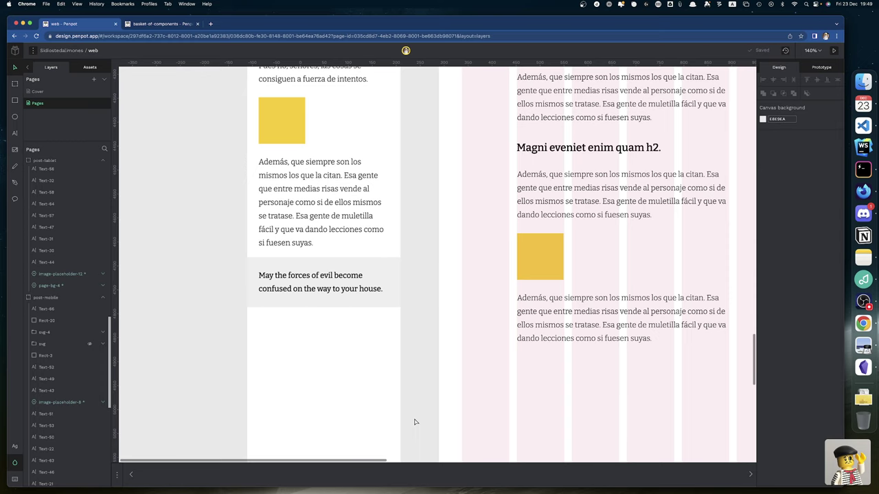
pyautogui.scroll(2, 414, 423)
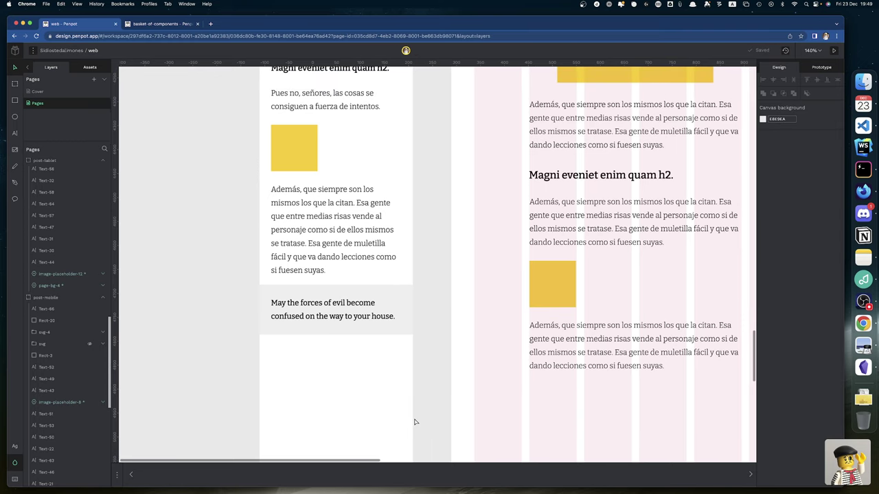
pyautogui.hscroll(-2, 415, 422)
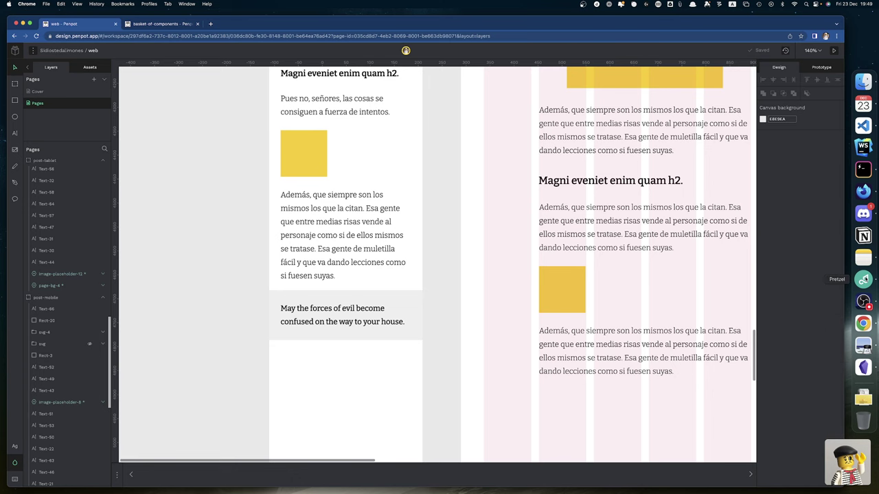
# Switch to Pretzel and play the LoFi station from the stations list.
pyautogui.click(863, 280)
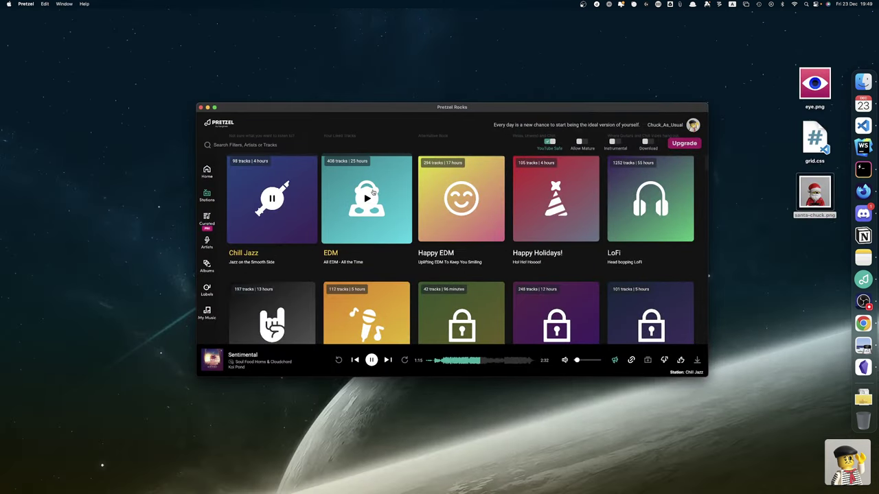
pyautogui.scroll(1, 373, 193)
pyautogui.scroll(2, 374, 193)
pyautogui.scroll(2, 371, 193)
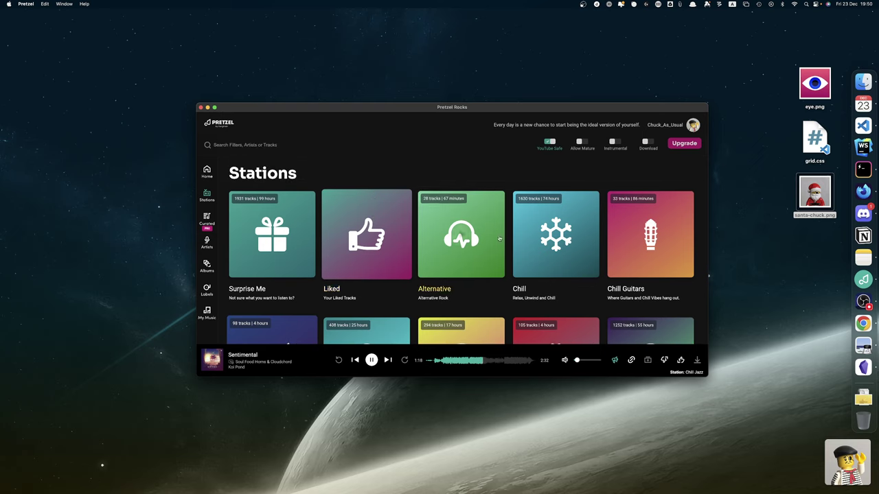
pyautogui.scroll(-1, 524, 244)
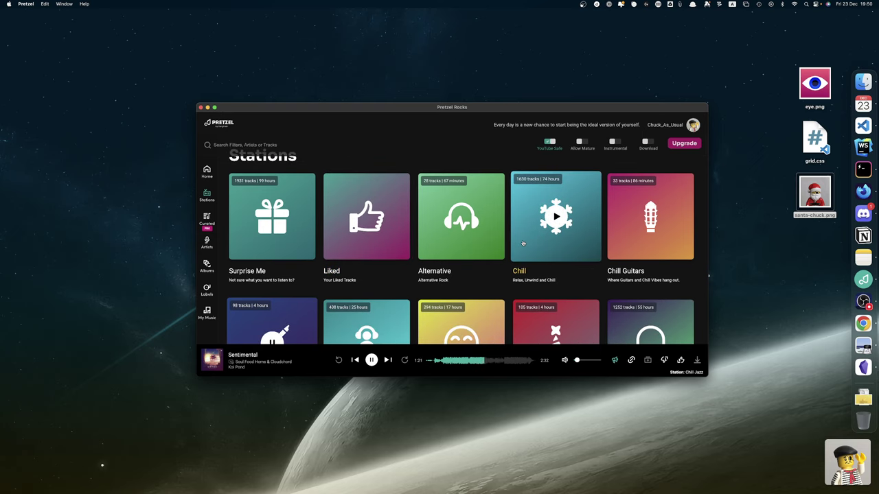
pyautogui.scroll(-5, 523, 244)
pyautogui.scroll(-2, 523, 243)
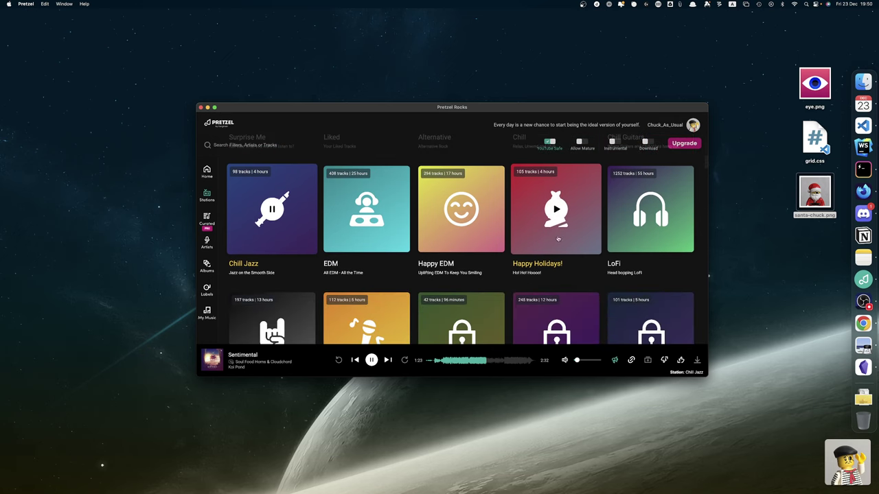
pyautogui.click(650, 210)
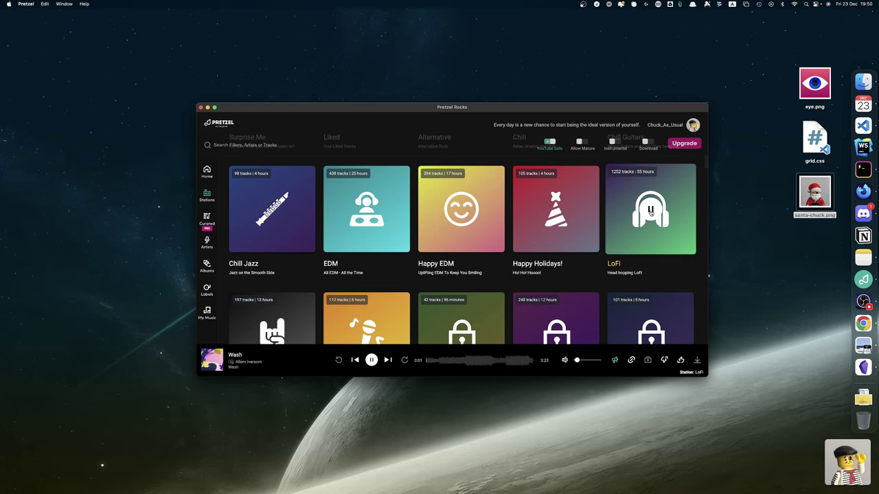
# Try the Chill Jazz station and return to playing LoFi.
pyautogui.click(268, 215)
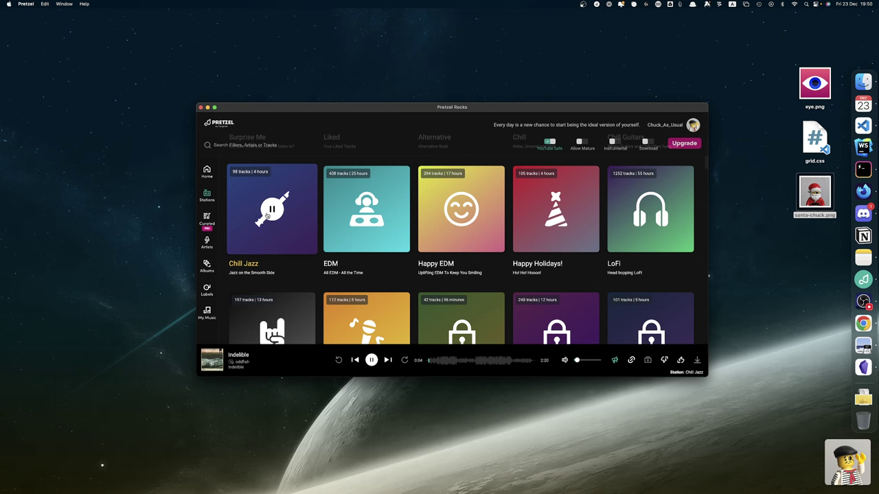
pyautogui.hotkey('ctrl', 'Left')
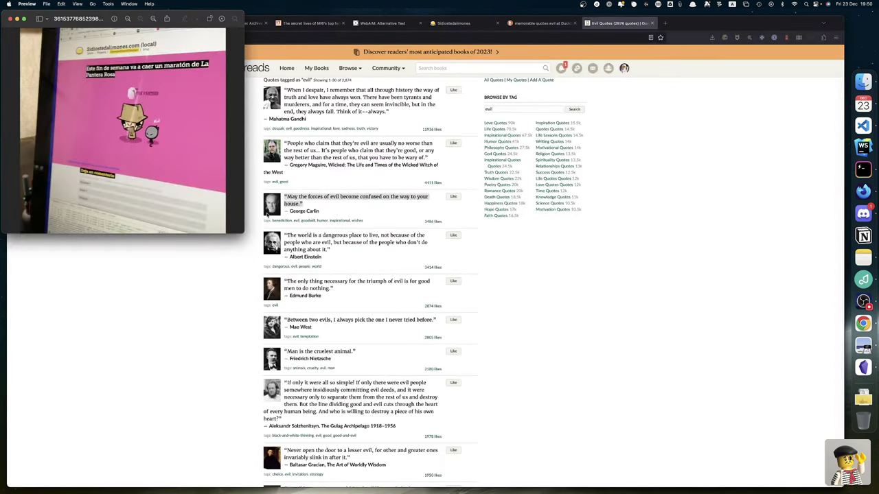
pyautogui.hotkey('ctrl', 'Right')
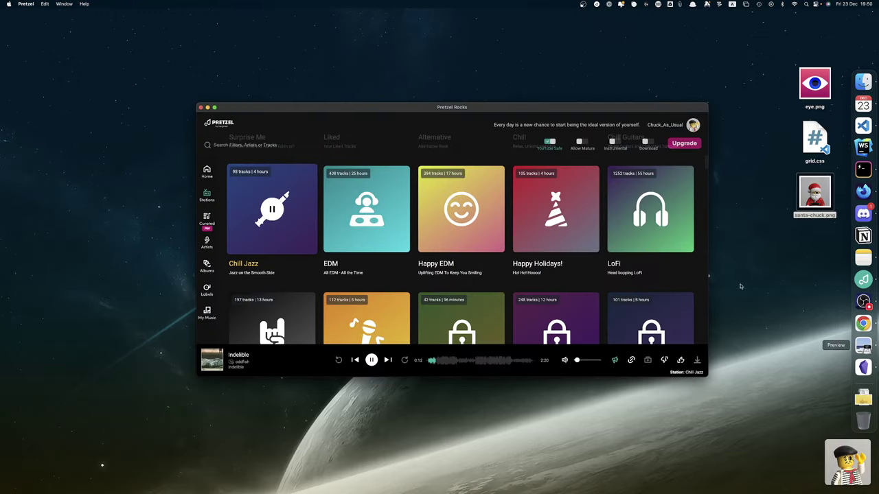
pyautogui.click(654, 215)
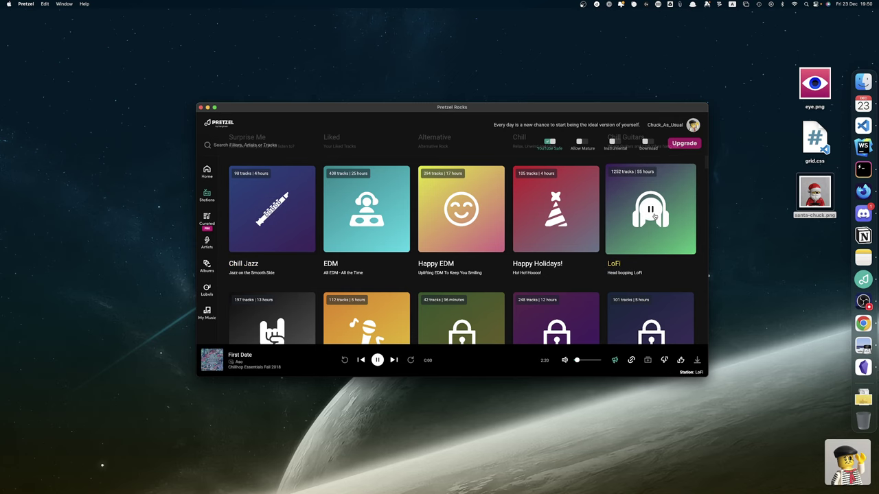
# Switch back to Penpot in Chrome, fill the quote rectangle with the library yellow #ffcc00 and set its opacity to 100%.
pyautogui.click(863, 324)
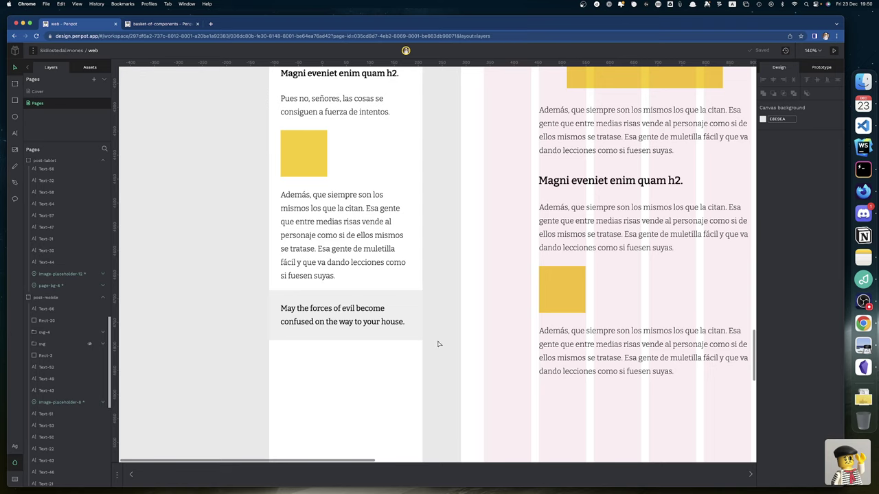
pyautogui.click(416, 325)
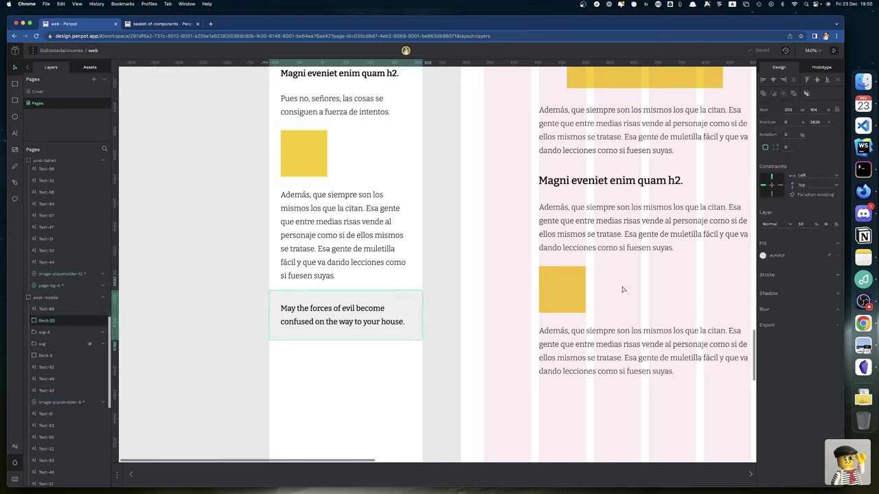
pyautogui.click(762, 256)
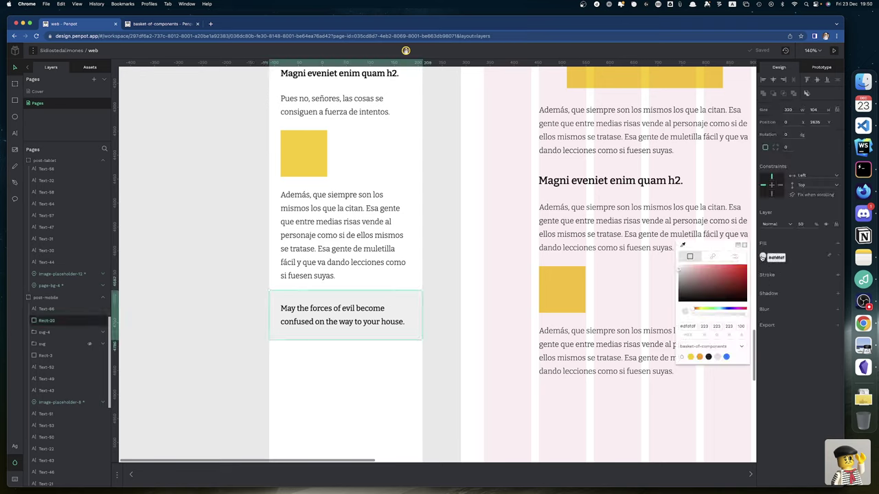
pyautogui.click(692, 357)
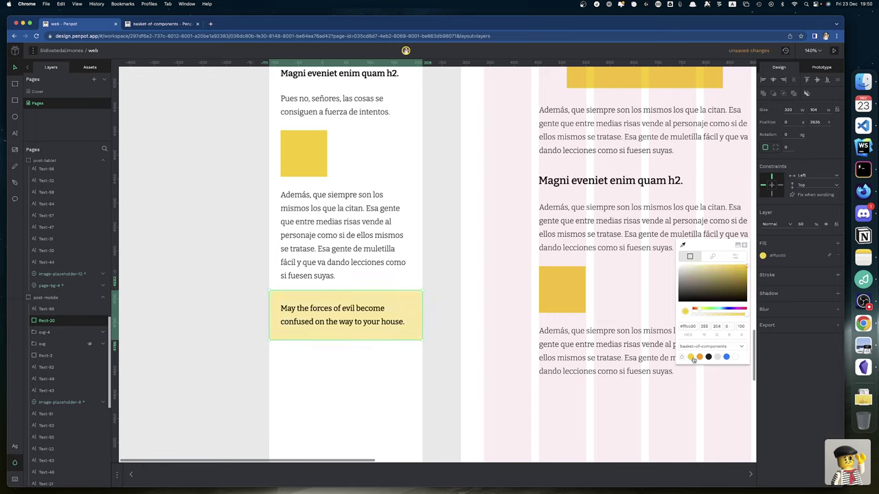
pyautogui.click(429, 391)
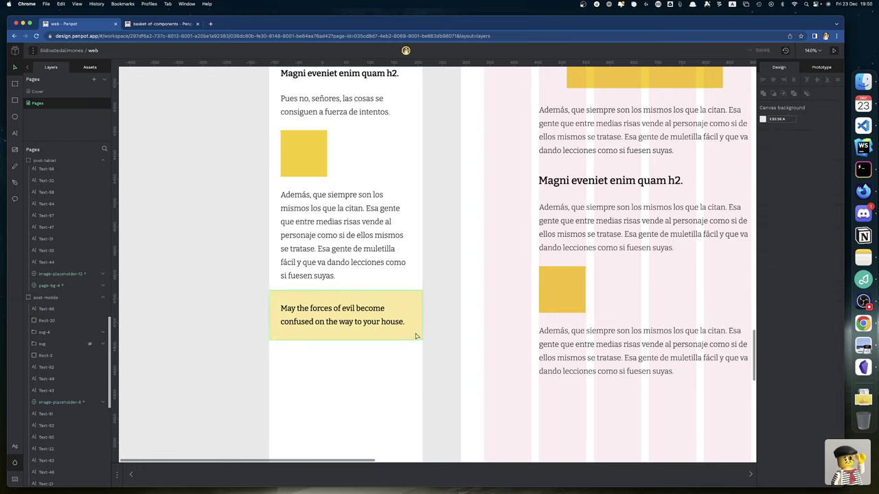
pyautogui.click(416, 336)
pyautogui.press('0')
pyautogui.click(444, 359)
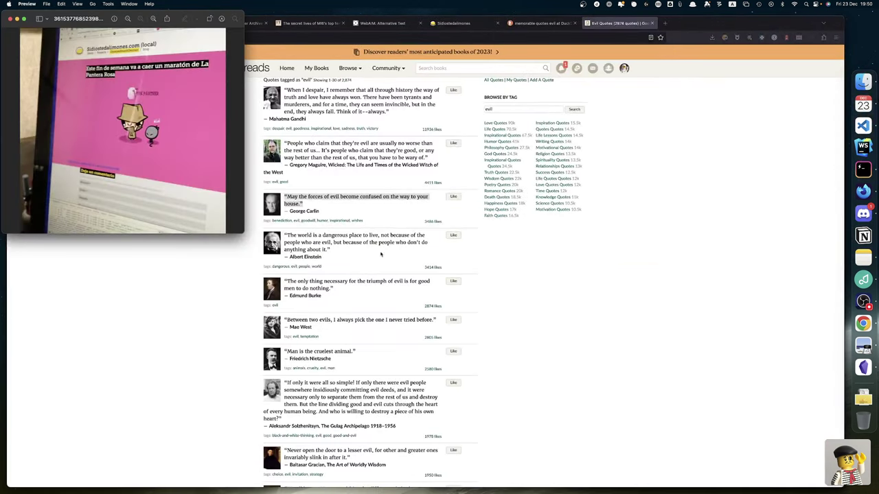
# Search for "color contrast checker" in a new Firefox tab and open the WebAIM Contrast Checker.
pyautogui.click(665, 23)
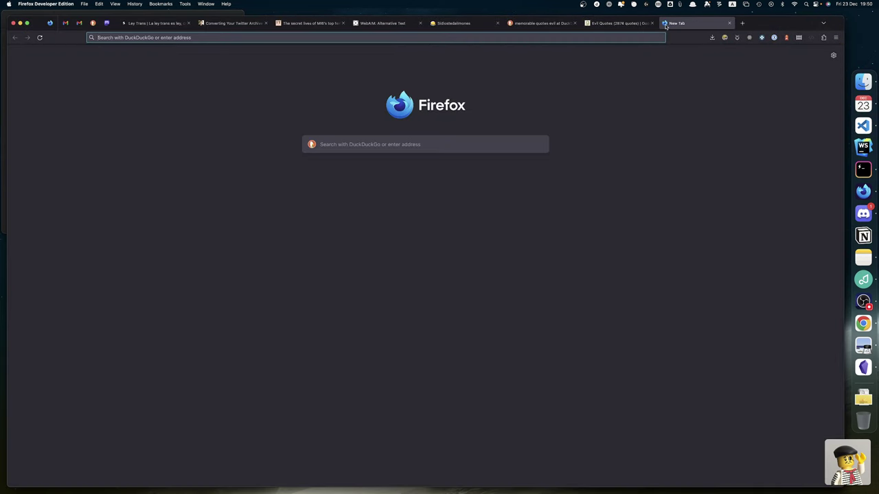
pyautogui.write('color')
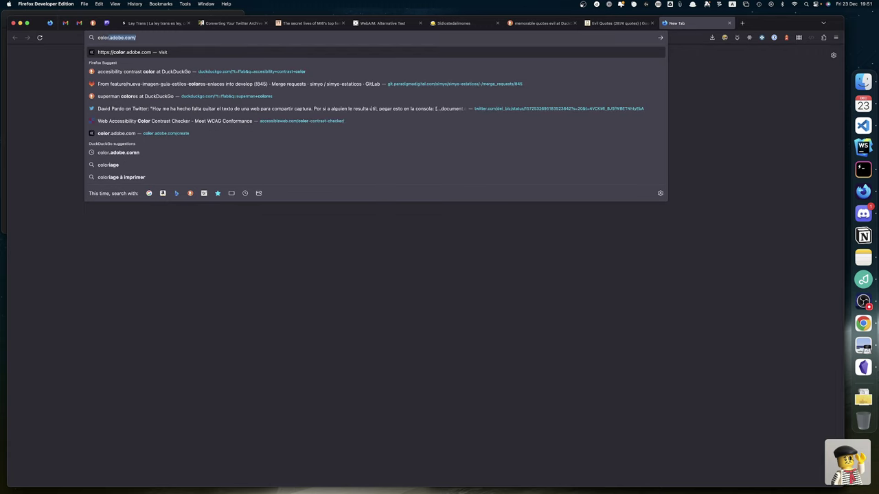
pyautogui.press('BackSpace')
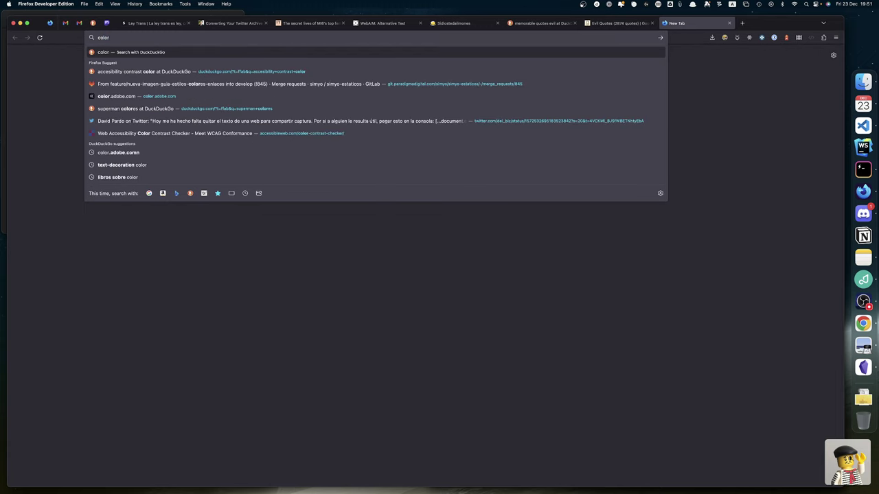
pyautogui.write('contrast che')
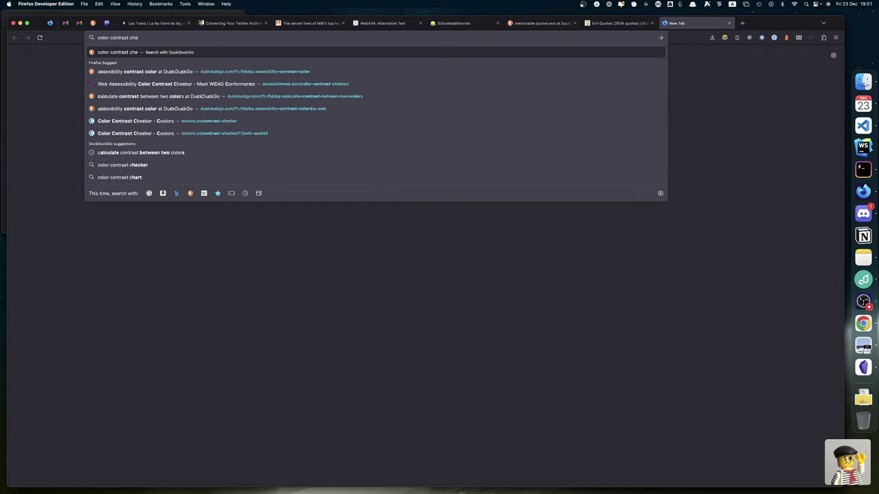
pyautogui.write('cker')
pyautogui.press('Return')
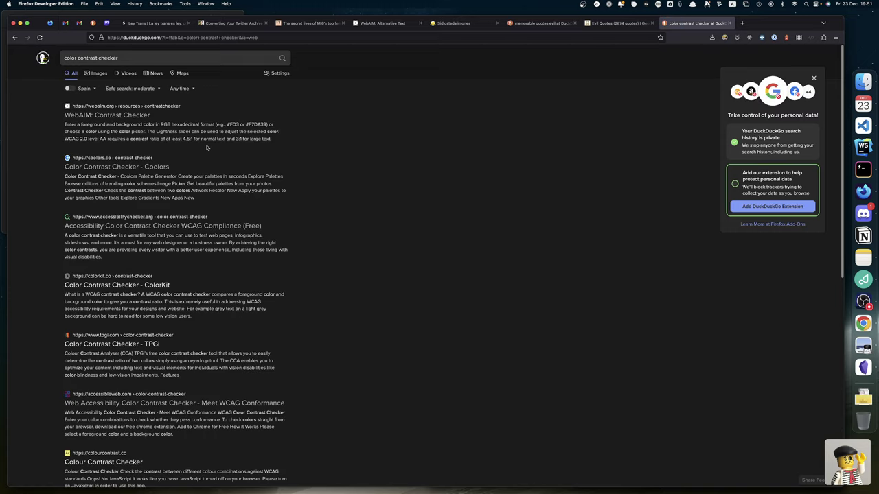
pyautogui.click(129, 119)
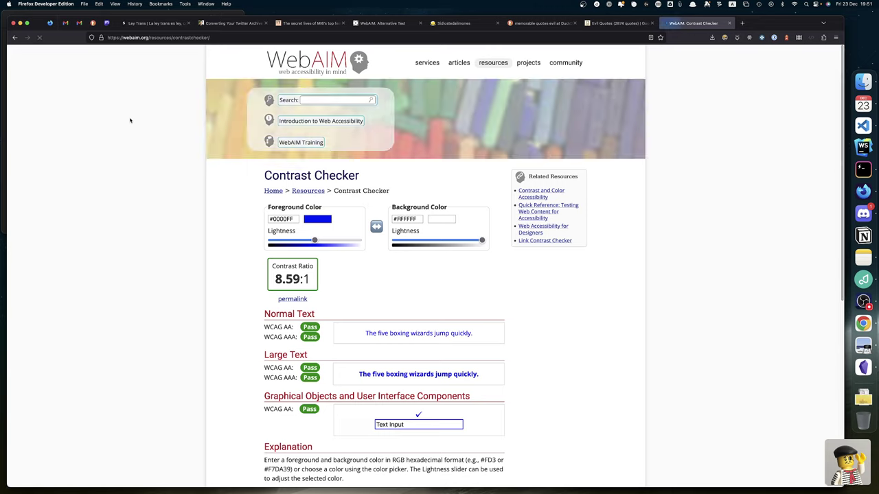
# Check the contrast of foreground color #212121 against background color #FFCC00.
pyautogui.click(286, 220)
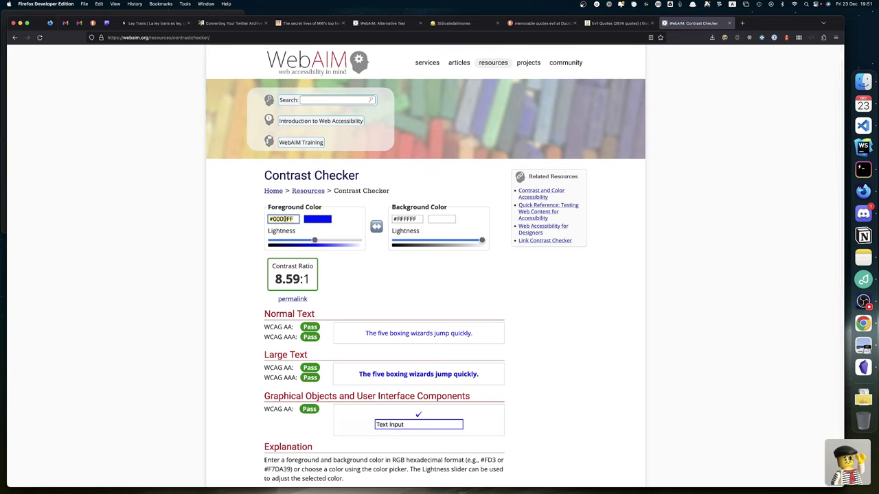
pyautogui.write('#F')
pyautogui.write('12121')
pyautogui.press('Tab')
pyautogui.press('Tab')
pyautogui.press('Tab')
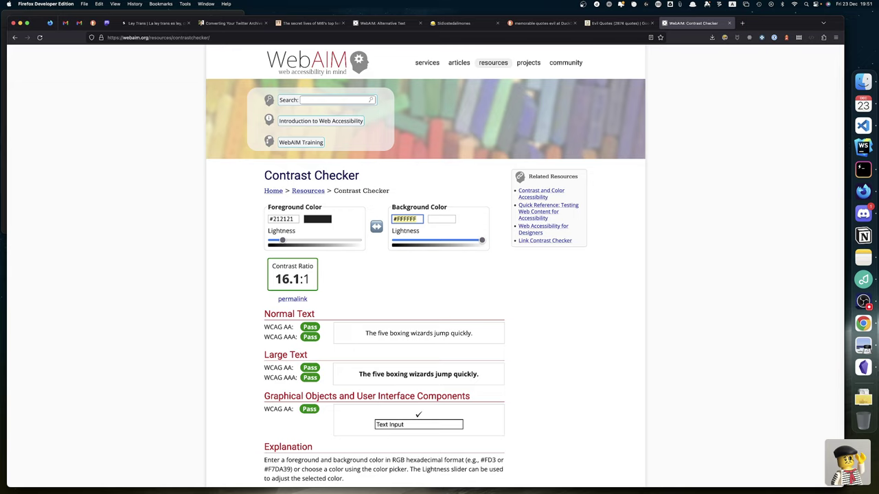
pyautogui.press('Right')
pyautogui.write('CC00')
pyautogui.press('Tab')
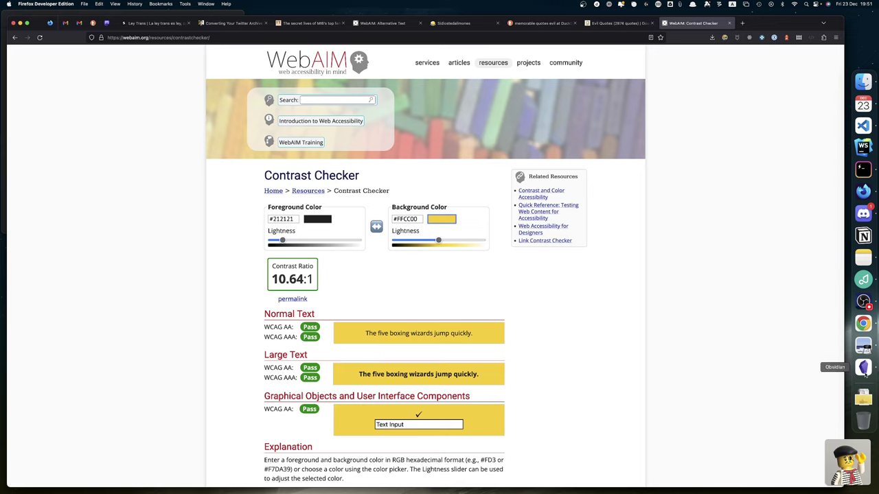
# Open the post "Nos faltas tú" on the Sidiostedalimones site in Firefox and look through its text styling.
pyautogui.click(863, 324)
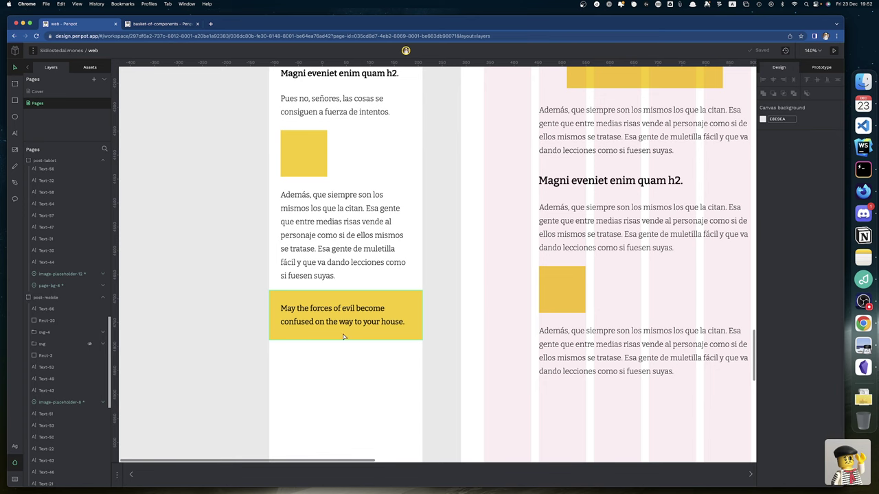
pyautogui.hotkey('ctrl', 'Left')
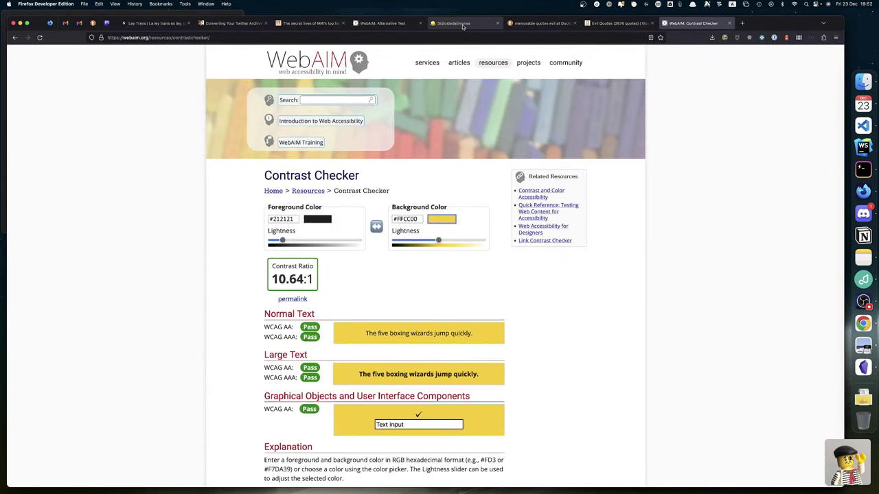
pyautogui.click(454, 23)
pyautogui.click(357, 112)
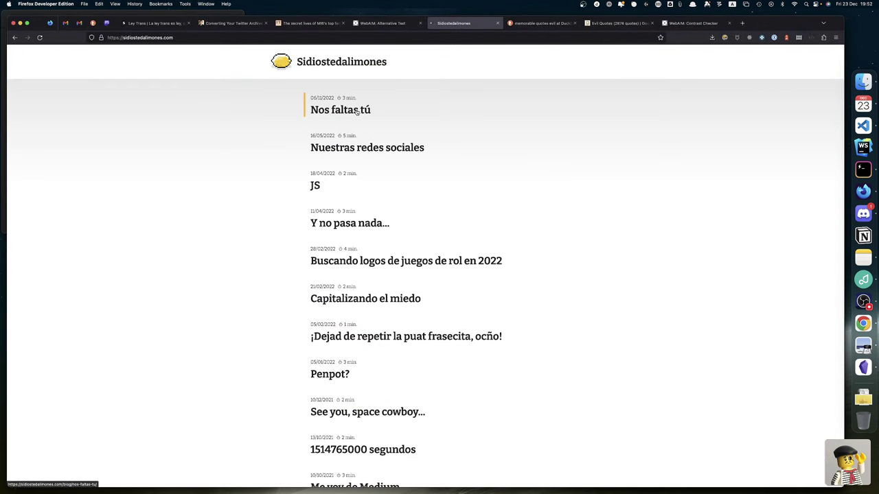
pyautogui.scroll(-5, 349, 302)
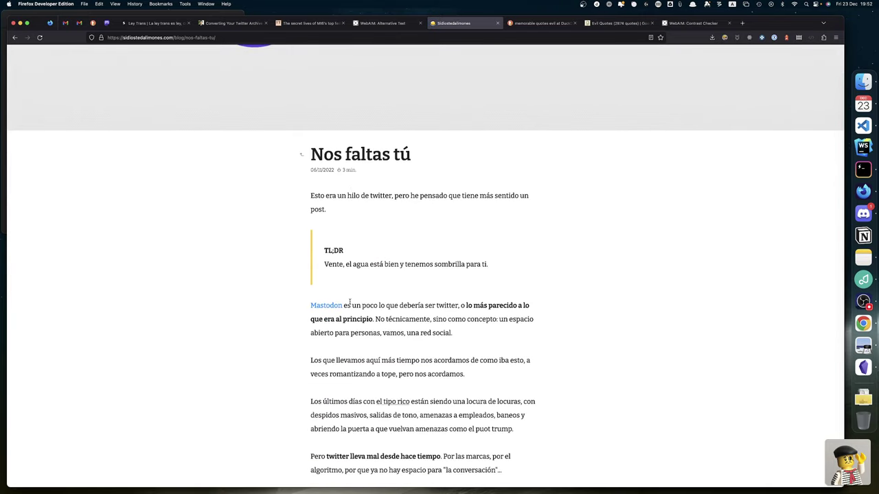
pyautogui.scroll(-15, 349, 302)
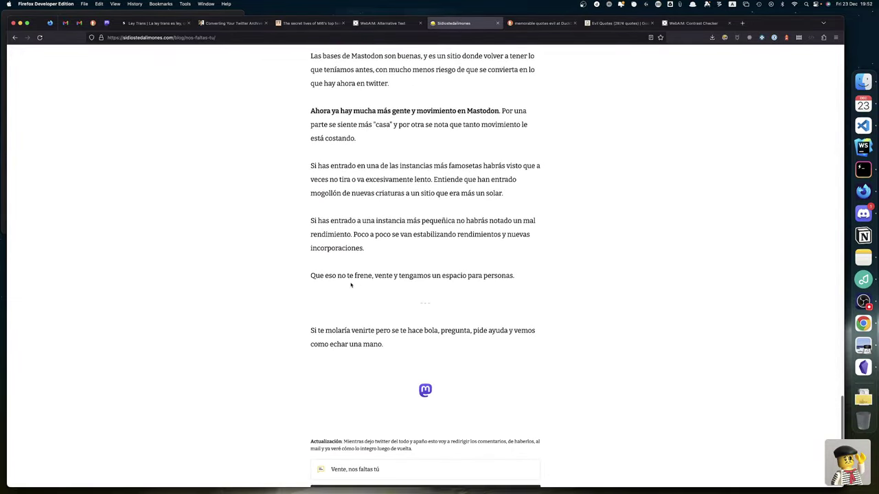
# Return to the blog index, open the post "Nuestras redes sociales" and look through its quote block styling.
pyautogui.scroll(20, 349, 299)
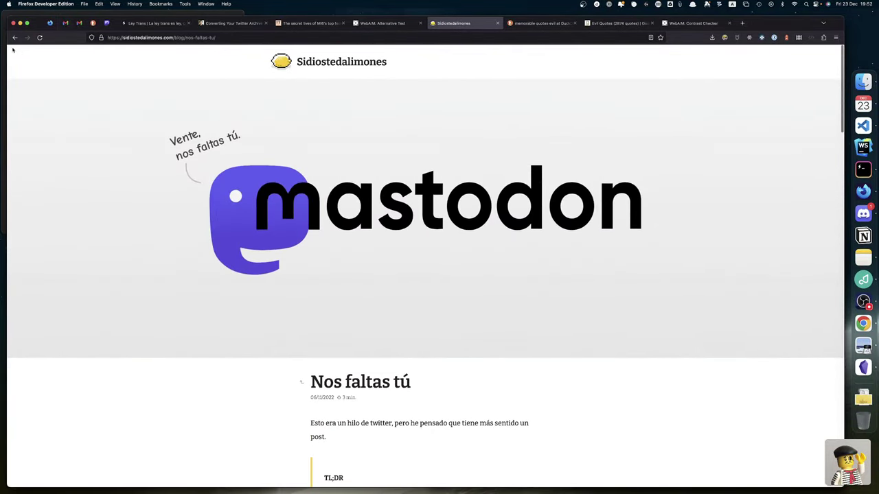
pyautogui.press('super+Left')
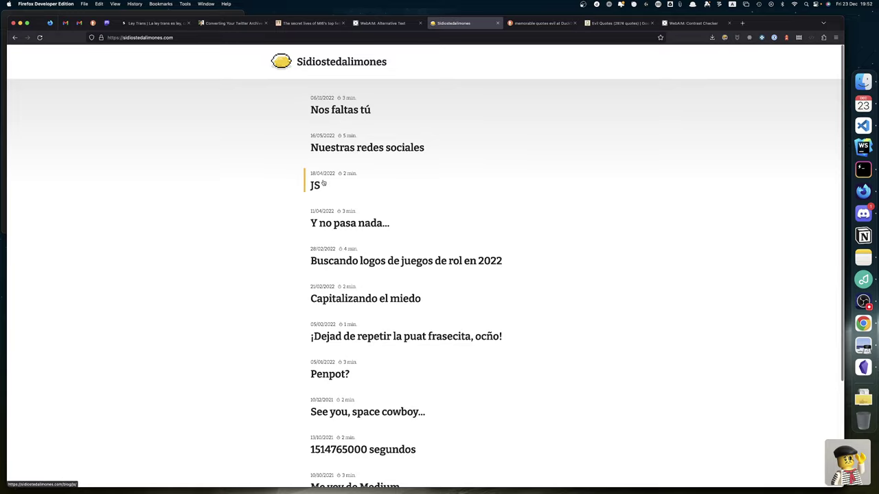
pyautogui.click(337, 147)
pyautogui.scroll(-15, 330, 275)
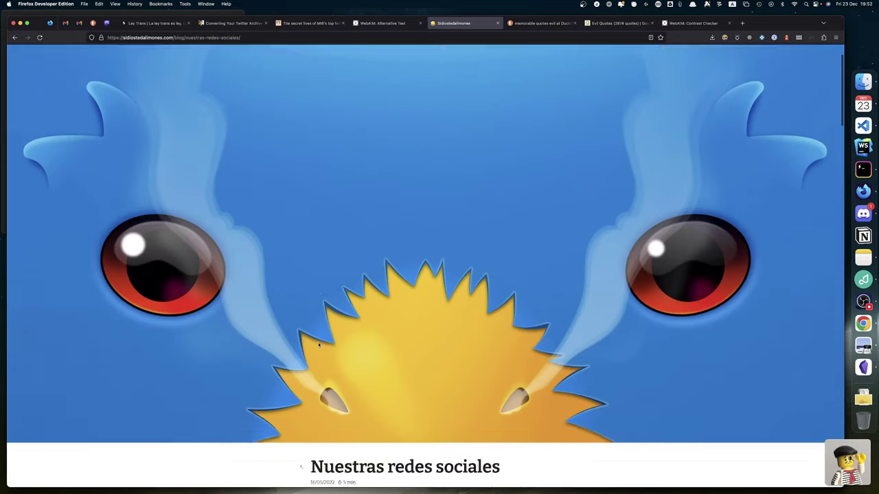
pyautogui.scroll(-5, 318, 343)
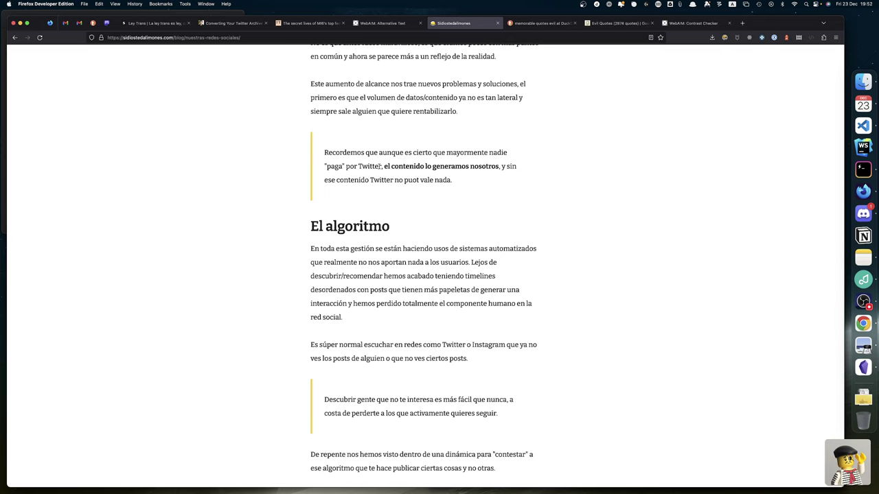
# Switch to Penpot in Chrome, fill the mobile quote rectangle with the library grey #dfdfdf and set its opacity to 50%.
pyautogui.press('super+Tab')
pyautogui.press('super+Tab')
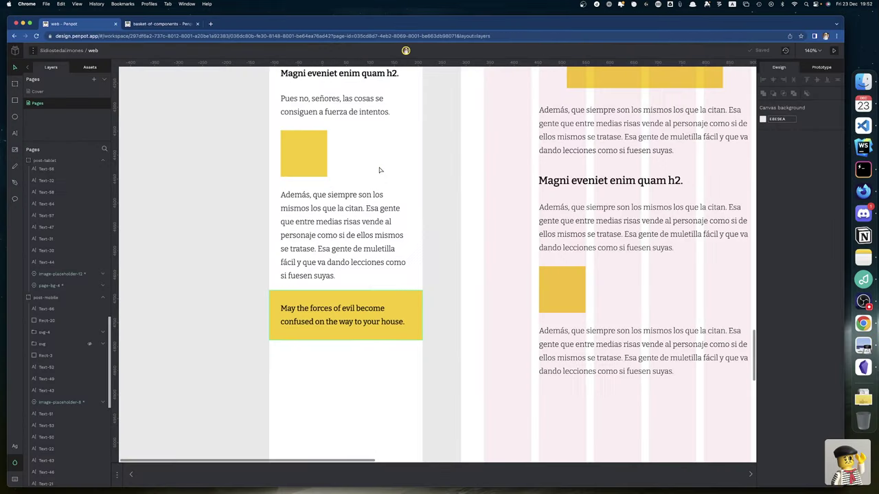
pyautogui.click(383, 325)
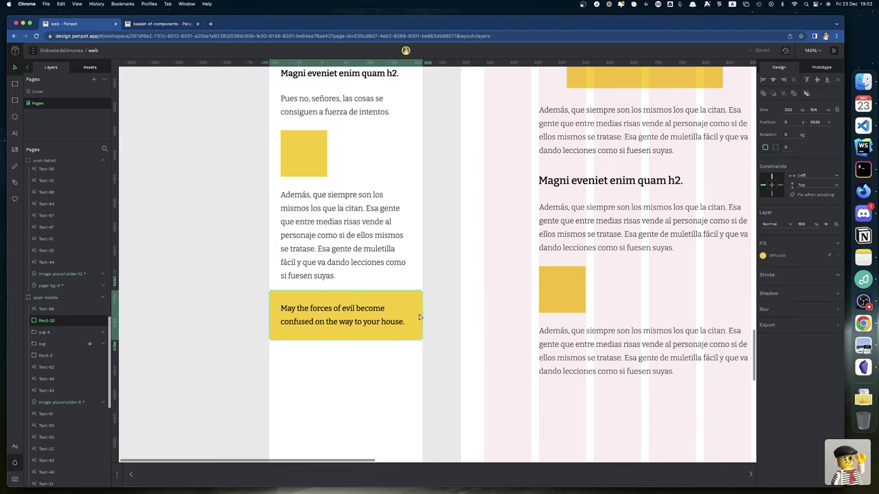
pyautogui.click(763, 256)
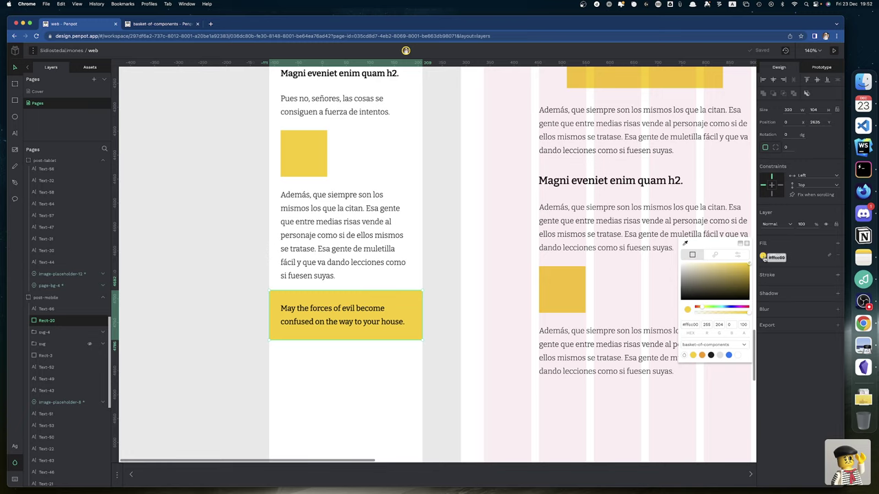
pyautogui.click(701, 356)
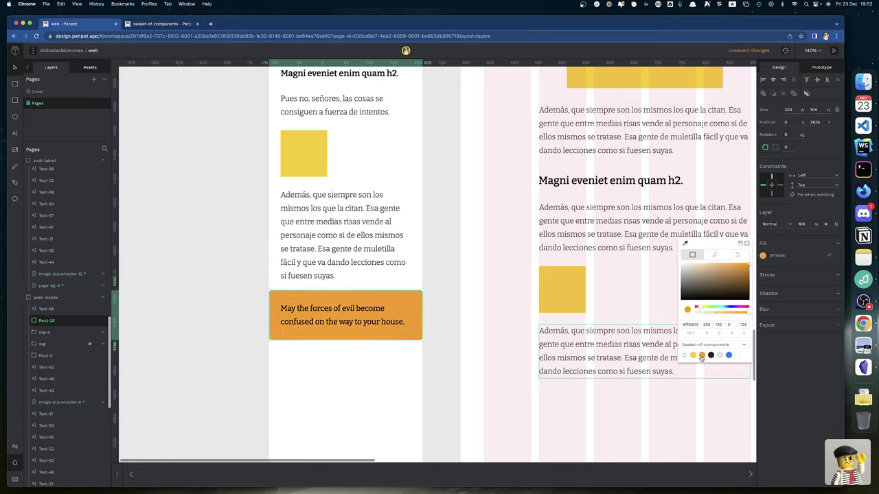
pyautogui.click(729, 356)
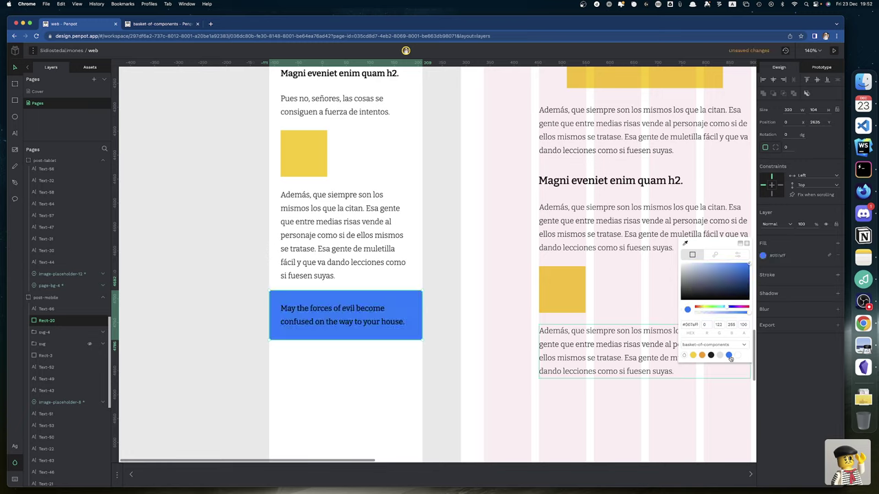
pyautogui.click(721, 356)
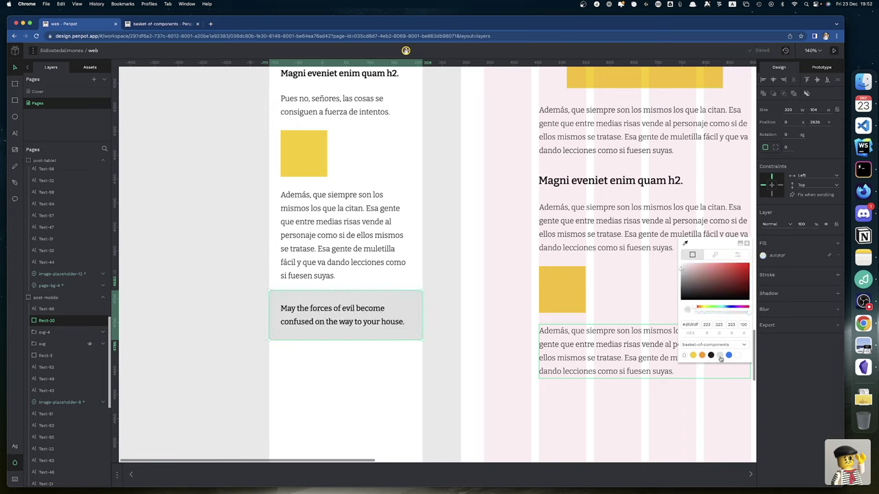
pyautogui.click(443, 309)
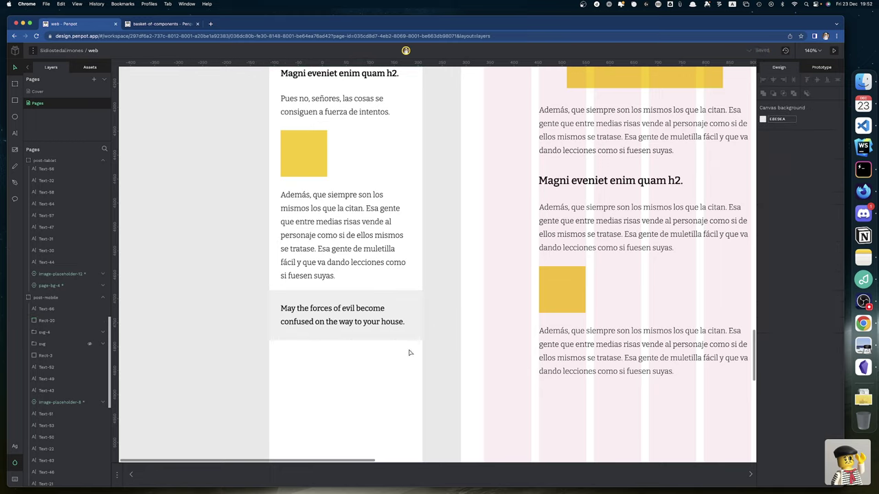
# Review the mobile and tablet post layouts from the header down to the quote block to compare their yellow accents.
pyautogui.click(300, 311)
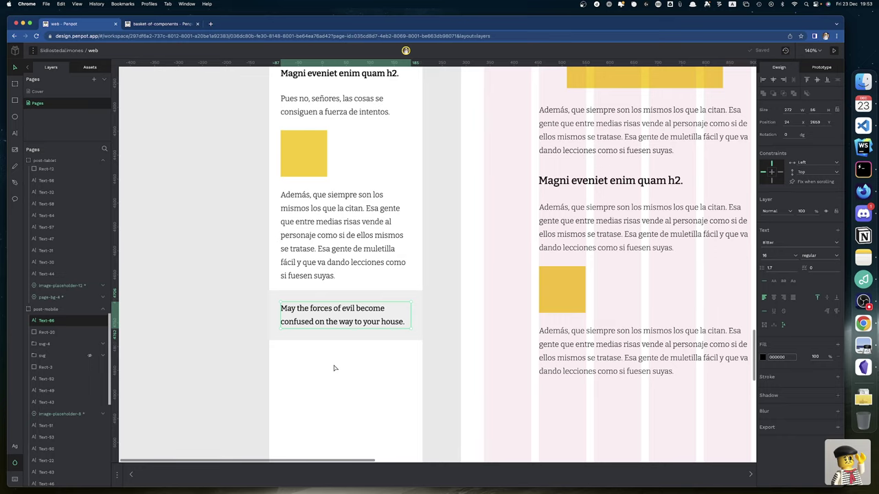
pyautogui.scroll(2, 335, 368)
pyautogui.hscroll(-2, 336, 368)
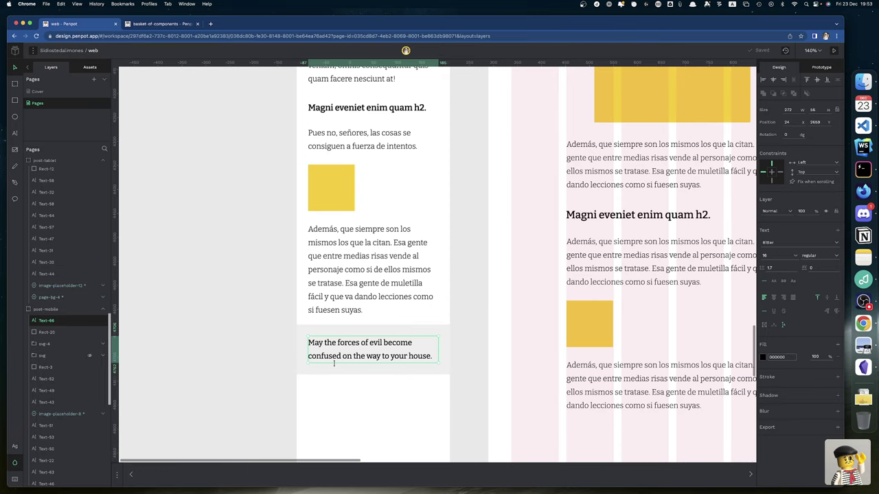
pyautogui.scroll(15, 334, 364)
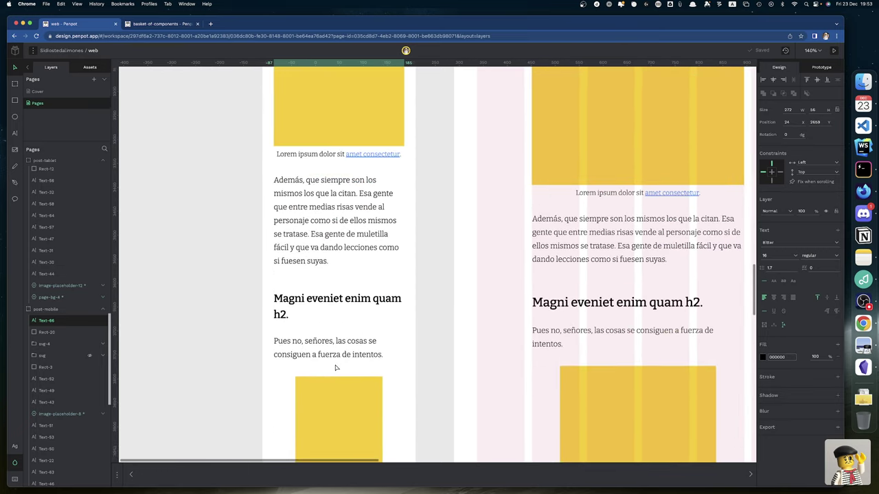
pyautogui.scroll(5, 336, 368)
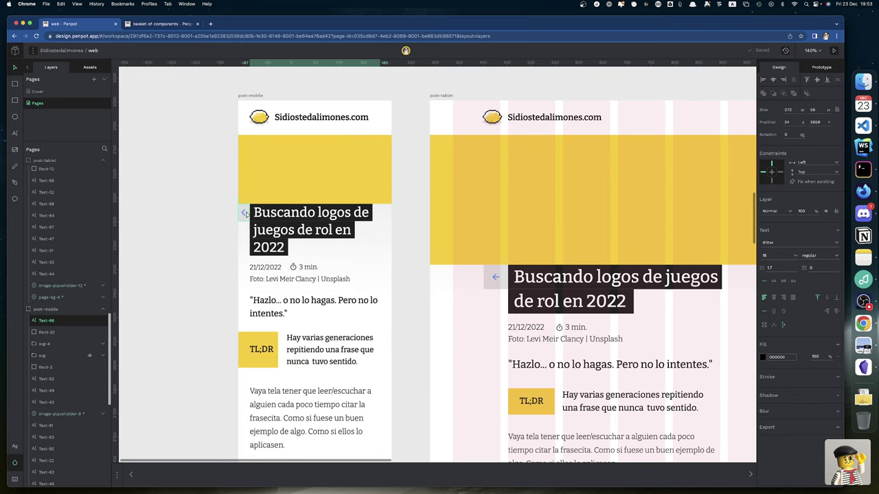
pyautogui.scroll(-10, 365, 391)
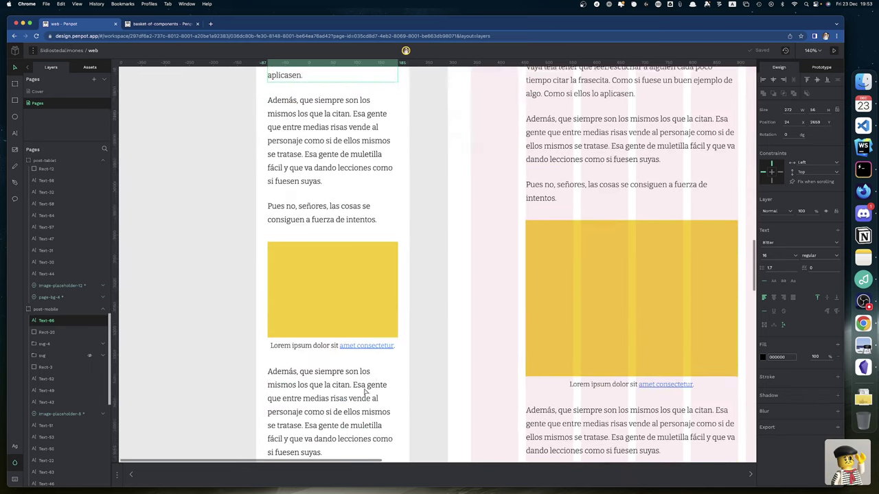
pyautogui.scroll(-10, 366, 391)
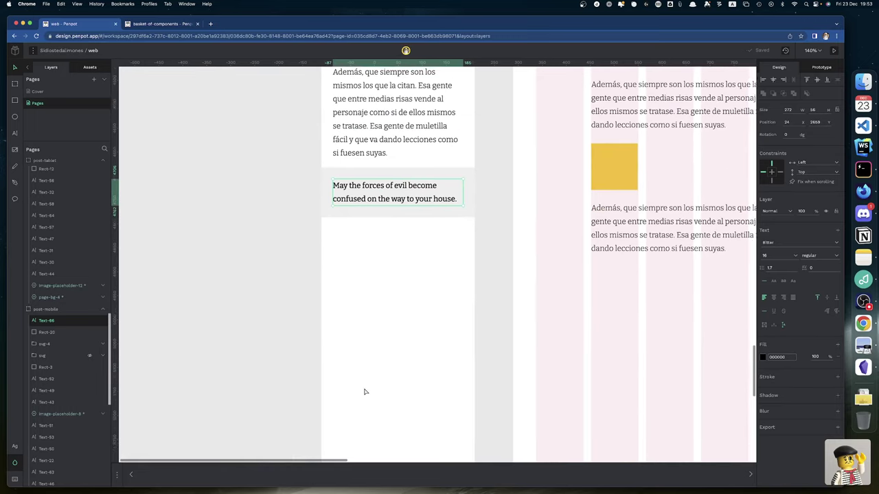
pyautogui.scroll(3, 365, 391)
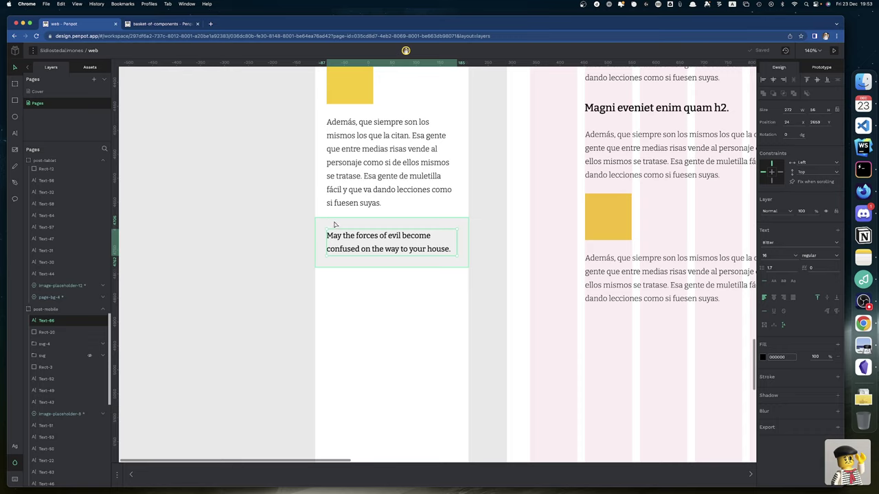
# Draw a square about 25 px wide on the quote block's upper edge, in line with the text start, filled with library yellow #ffcc00.
pyautogui.click(335, 225)
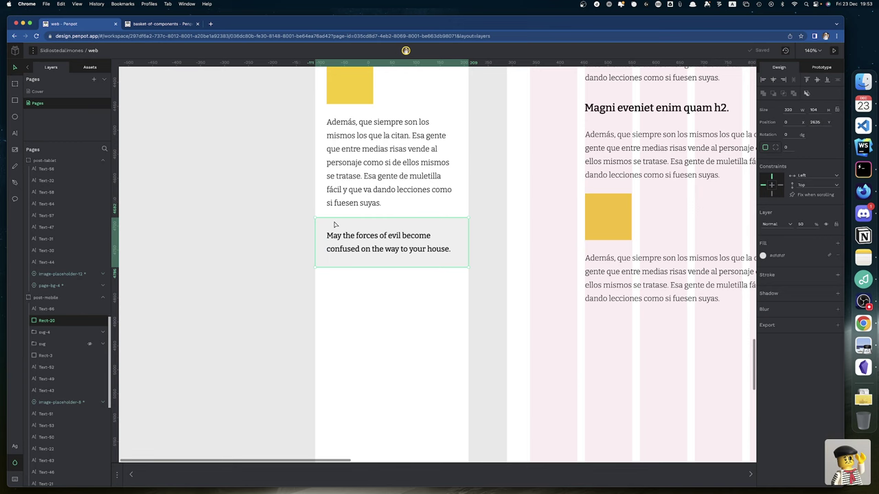
pyautogui.scroll(5, 335, 225)
pyautogui.hscroll(1, 233, 196)
pyautogui.press('r')
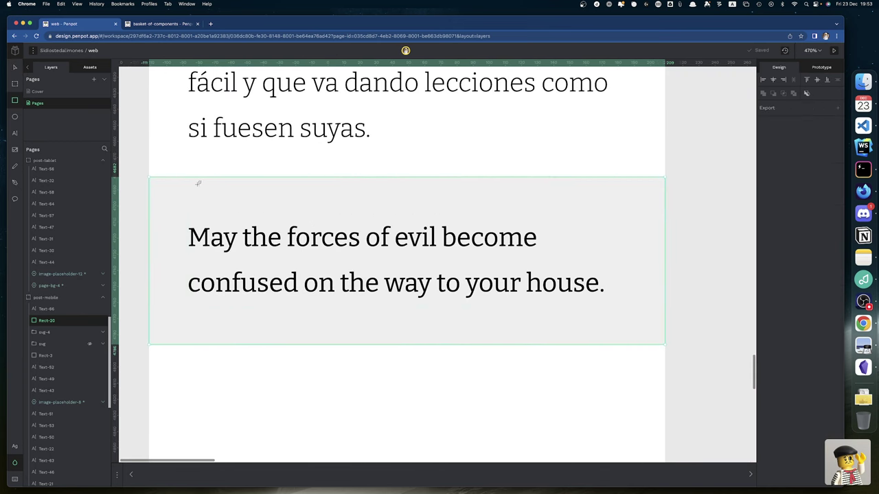
pyautogui.click(189, 175)
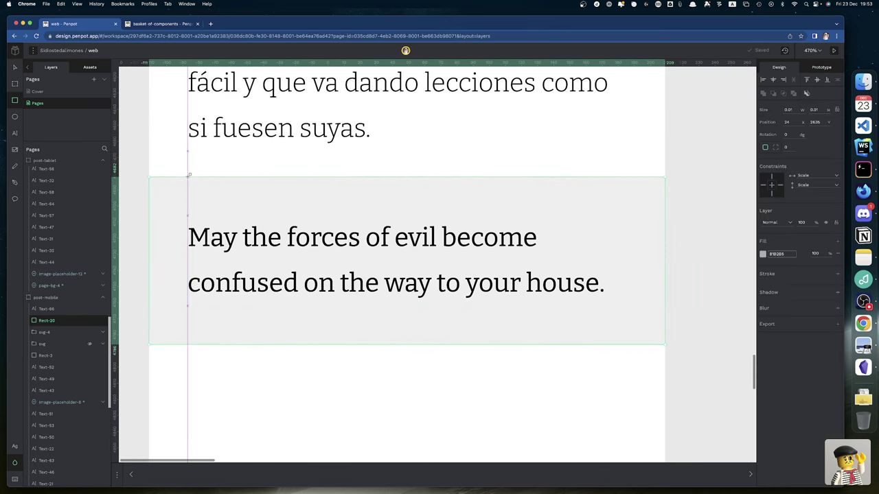
pyautogui.moveTo(189, 175); pyautogui.dragTo(229, 217)
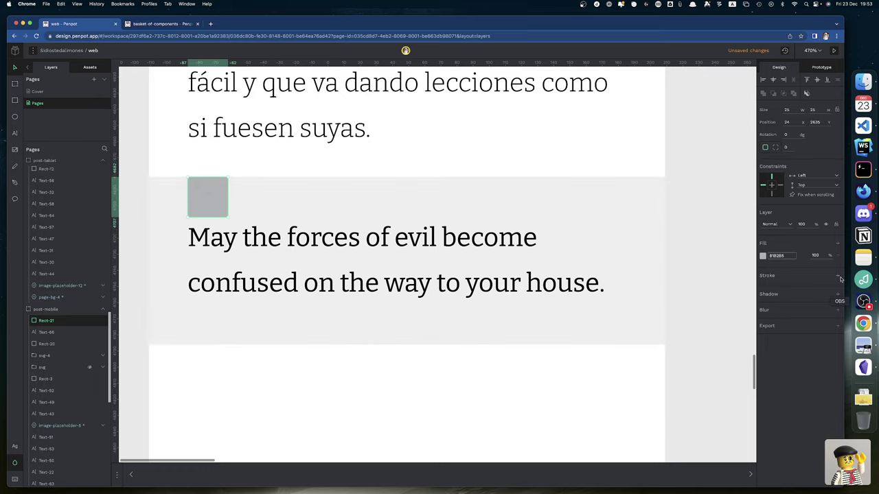
pyautogui.click(762, 255)
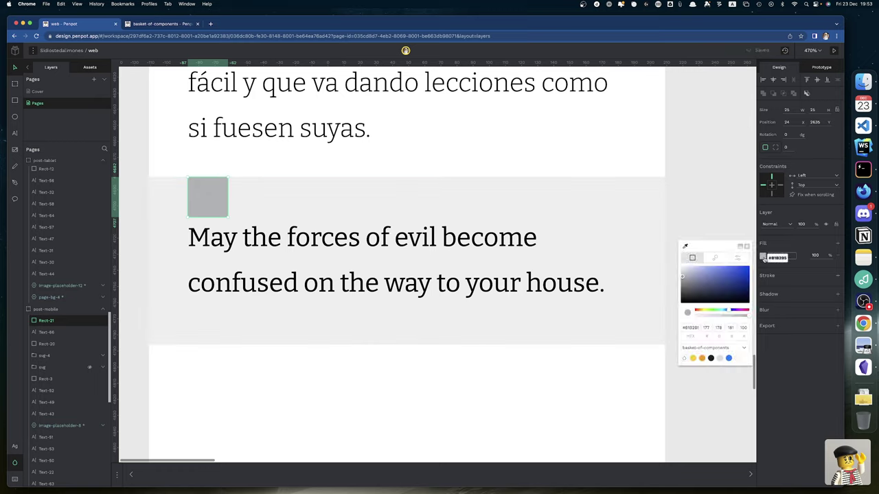
pyautogui.click(693, 359)
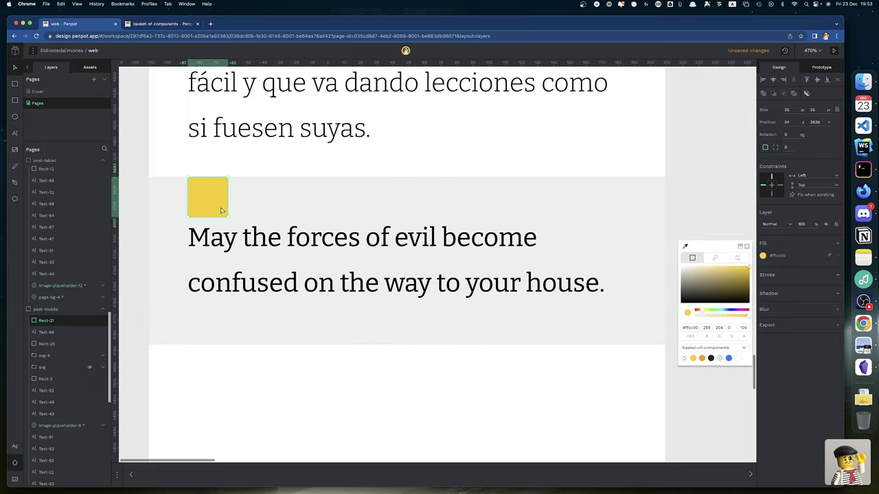
# Place the quotes icon from the basket-of-components library on the quote block and align it left and top with the yellow square.
pyautogui.click(83, 69)
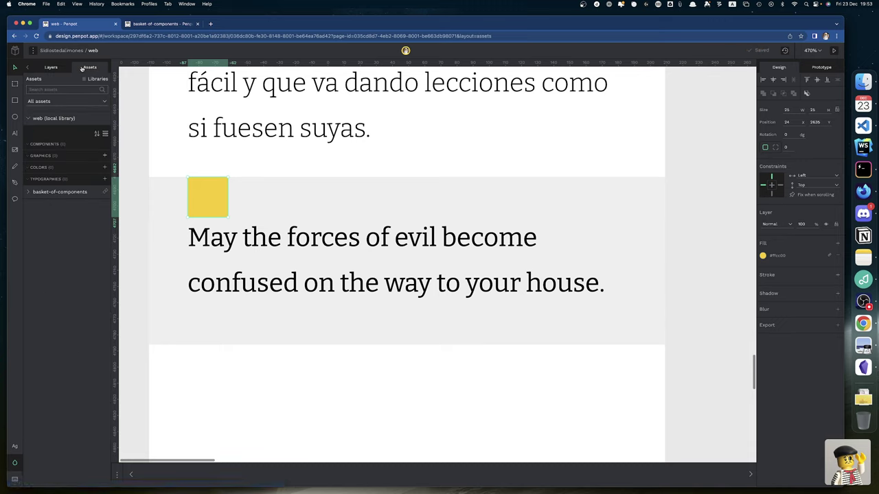
pyautogui.click(28, 192)
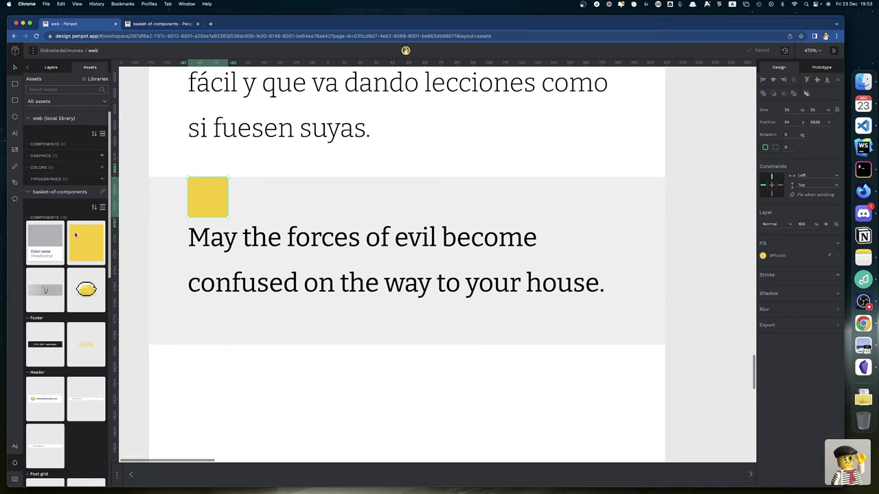
pyautogui.scroll(-10, 99, 368)
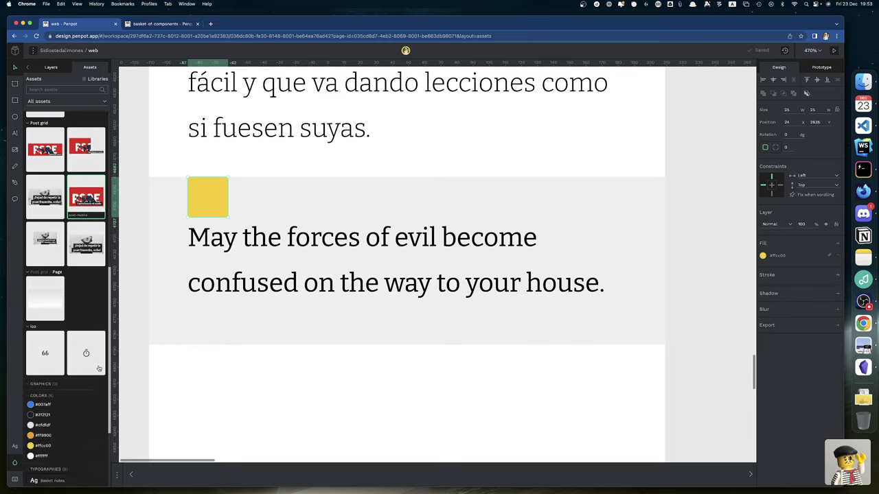
pyautogui.scroll(-3, 99, 369)
pyautogui.moveTo(47, 305); pyautogui.dragTo(291, 230)
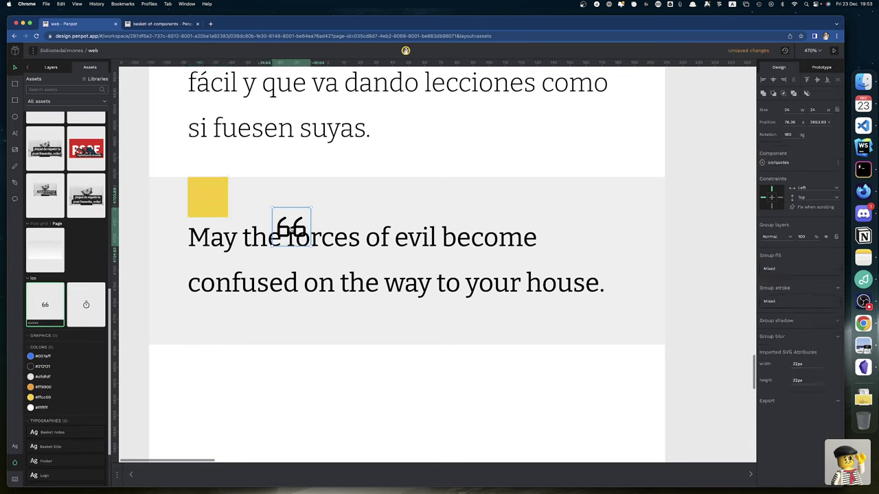
pyautogui.keyDown('shift'); pyautogui.click(198, 194); pyautogui.keyUp('shift')
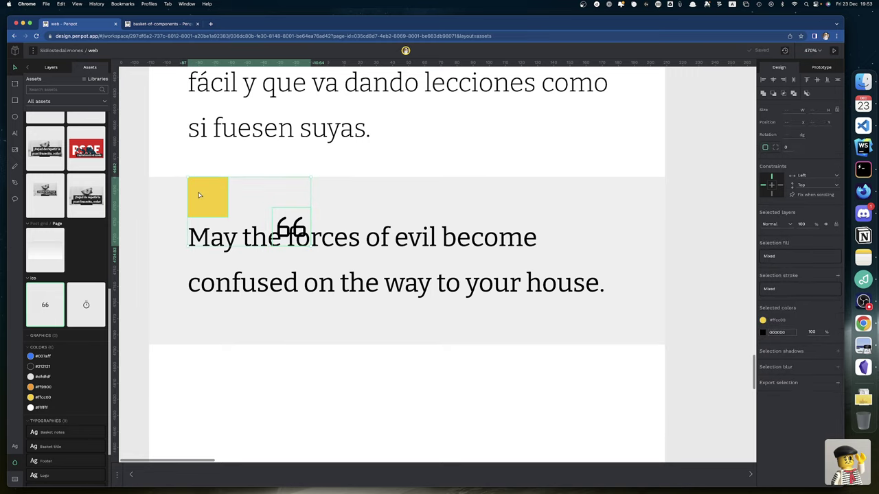
pyautogui.click(763, 79)
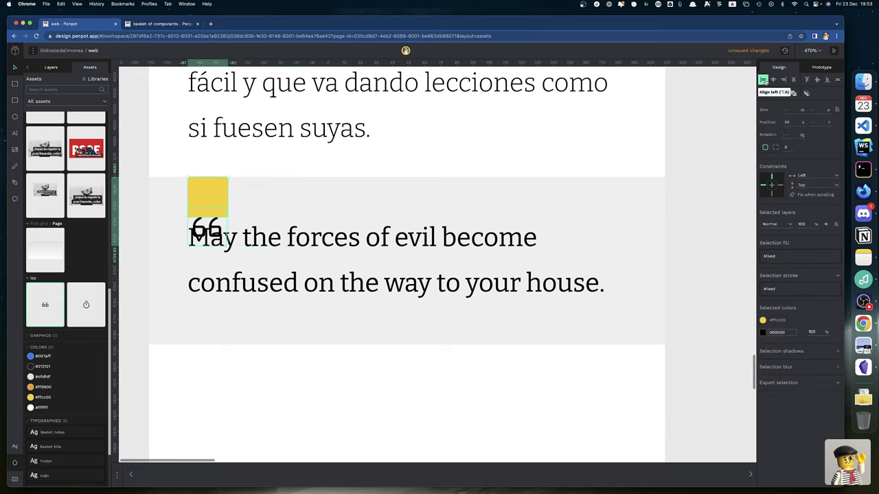
pyautogui.click(807, 79)
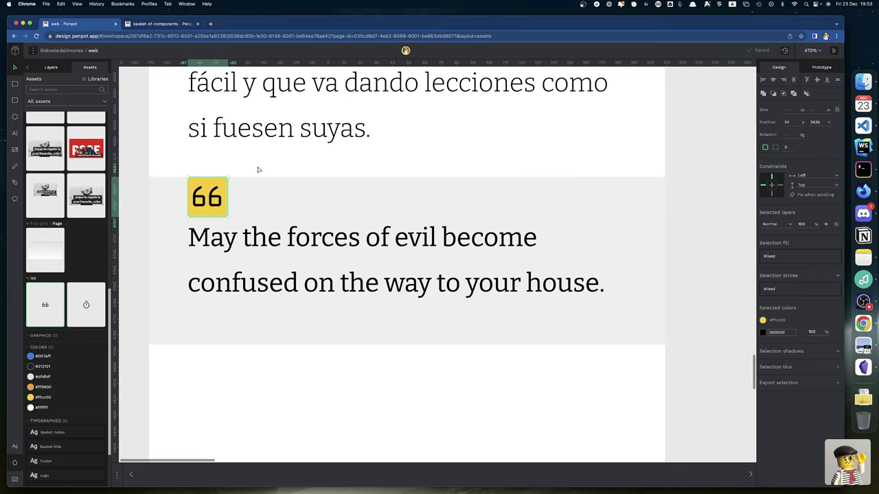
pyautogui.press('Escape')
# Resize the yellow square behind the quotes icon to 24 by 24 px so that it matches the icon.
pyautogui.click(214, 197)
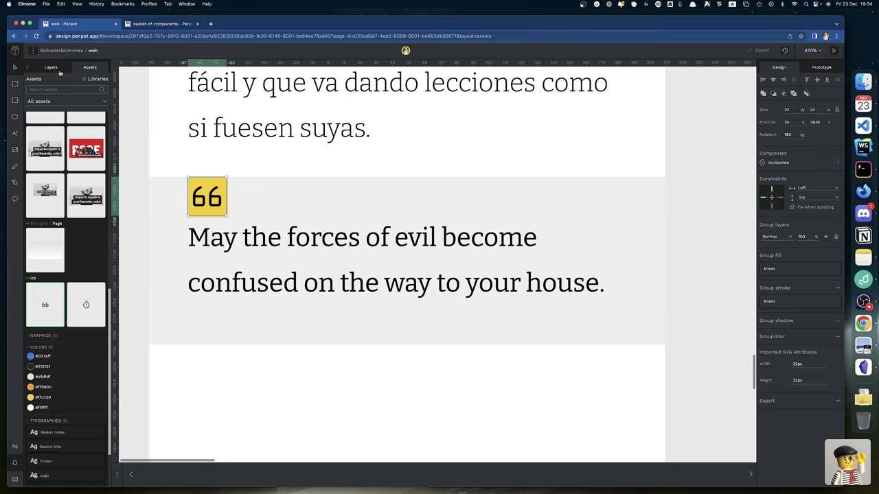
pyautogui.click(51, 68)
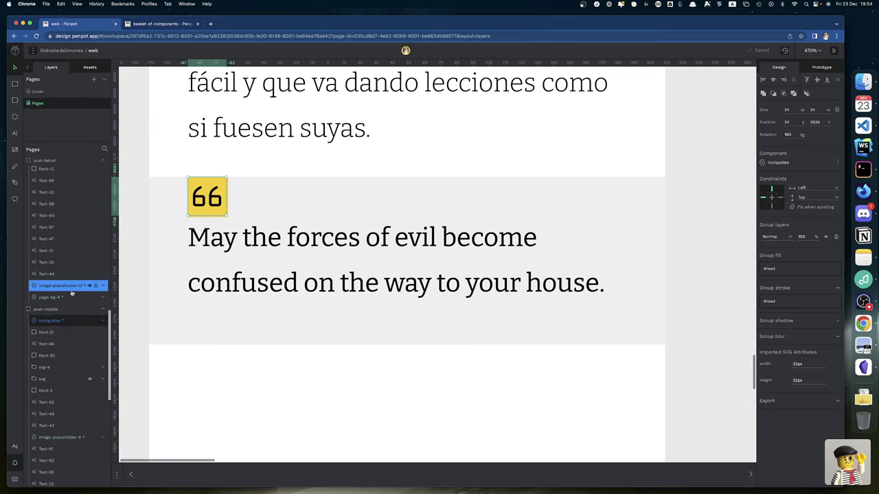
pyautogui.click(59, 334)
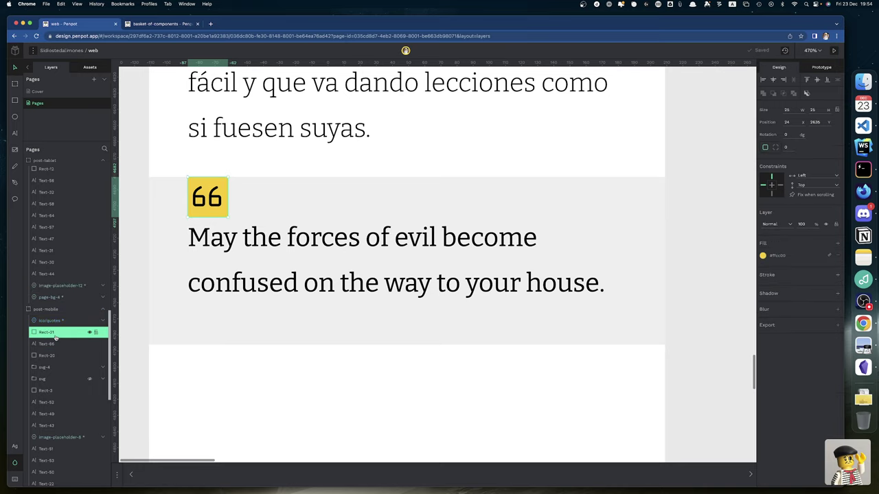
pyautogui.click(790, 109)
pyautogui.write('24')
pyautogui.press('Tab')
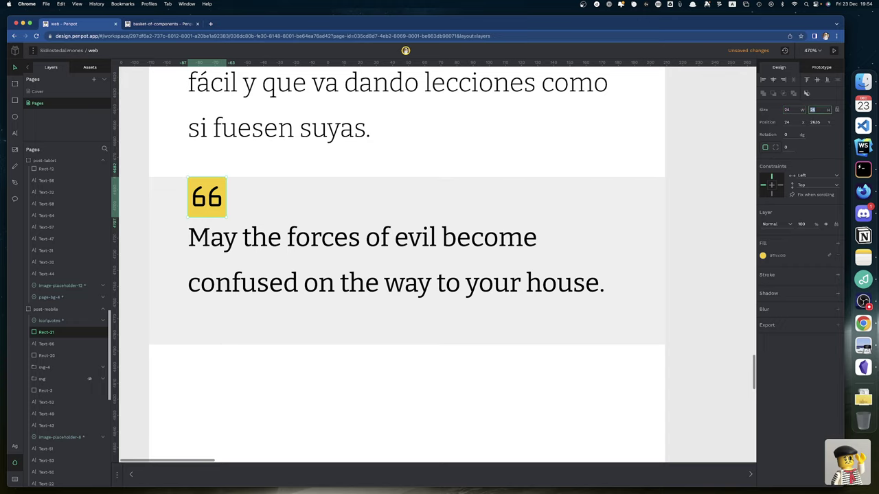
pyautogui.write('24')
pyautogui.press('Return')
pyautogui.press('Escape')
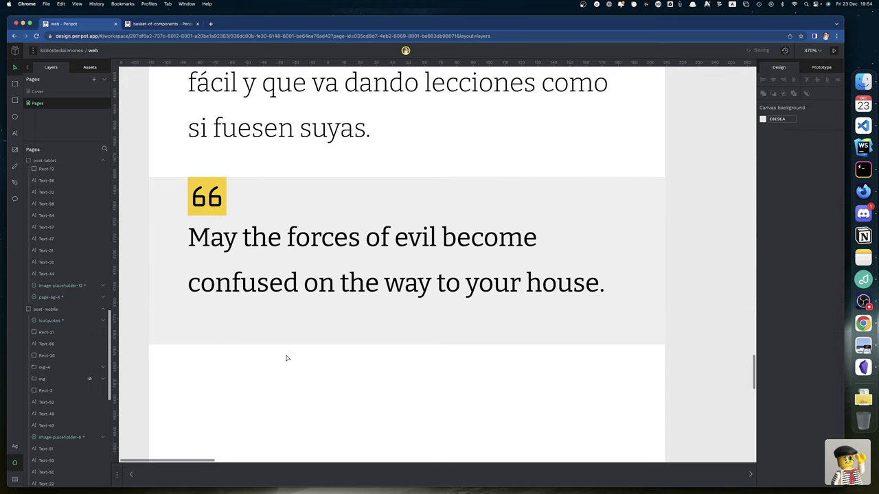
# Change the fill of the square behind the quotes icon to the library dark colour #212121.
pyautogui.scroll(3, 286, 360)
pyautogui.scroll(-5, 275, 372)
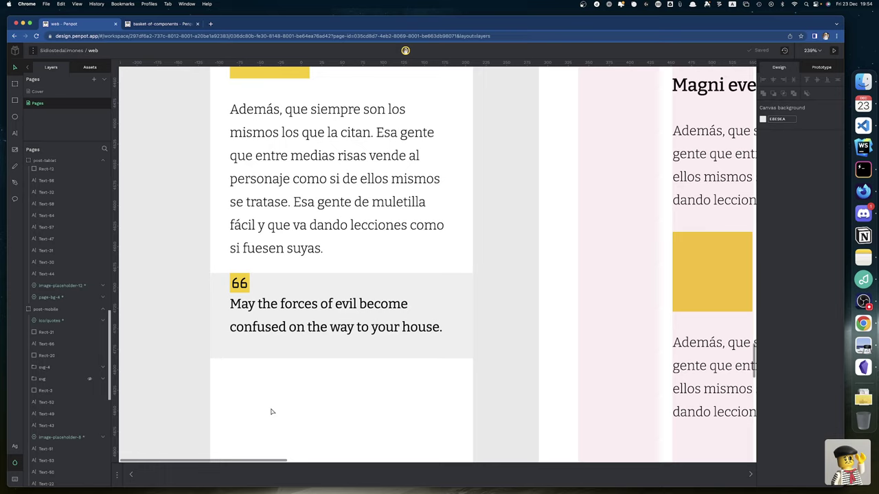
pyautogui.click(235, 283)
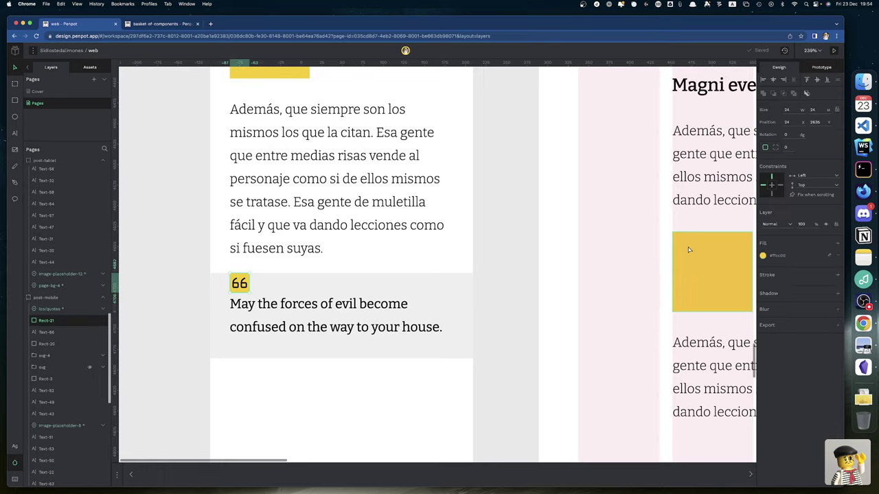
pyautogui.click(762, 255)
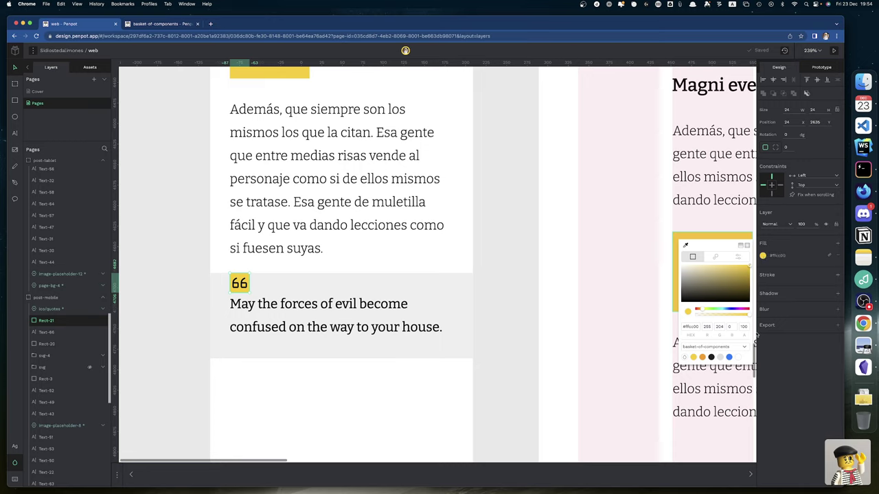
pyautogui.click(712, 358)
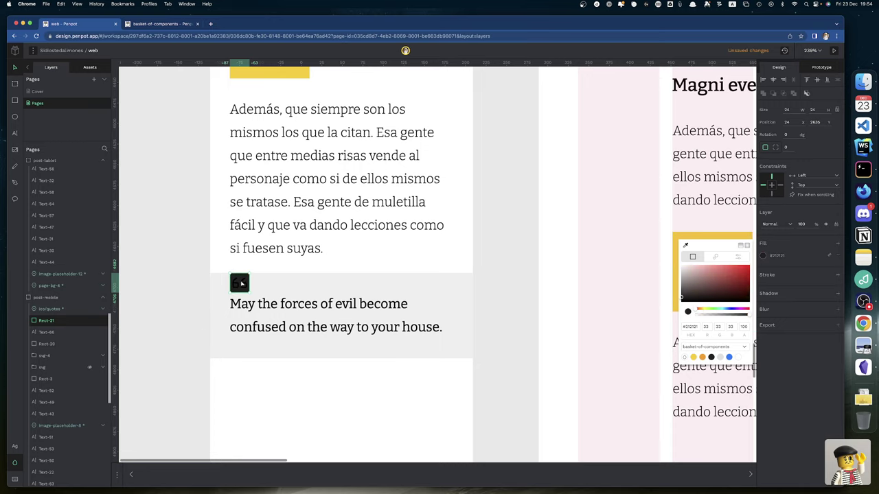
# Fill the vector path inside the quotes icon with the library yellow #ffcc00.
pyautogui.click(242, 284)
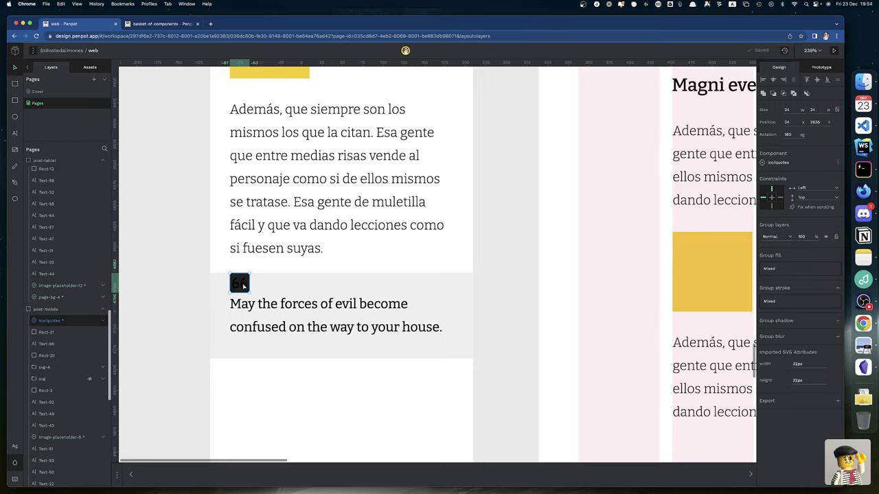
pyautogui.click(102, 321)
pyautogui.click(96, 332)
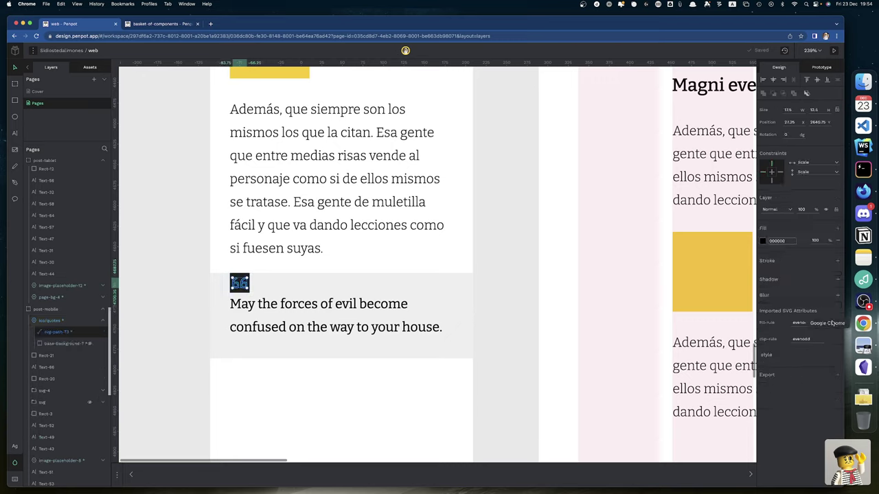
pyautogui.click(763, 241)
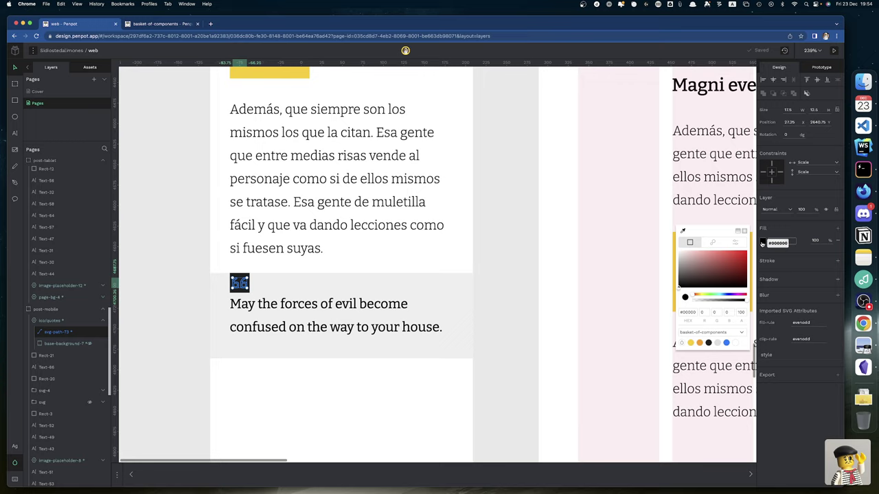
pyautogui.click(691, 342)
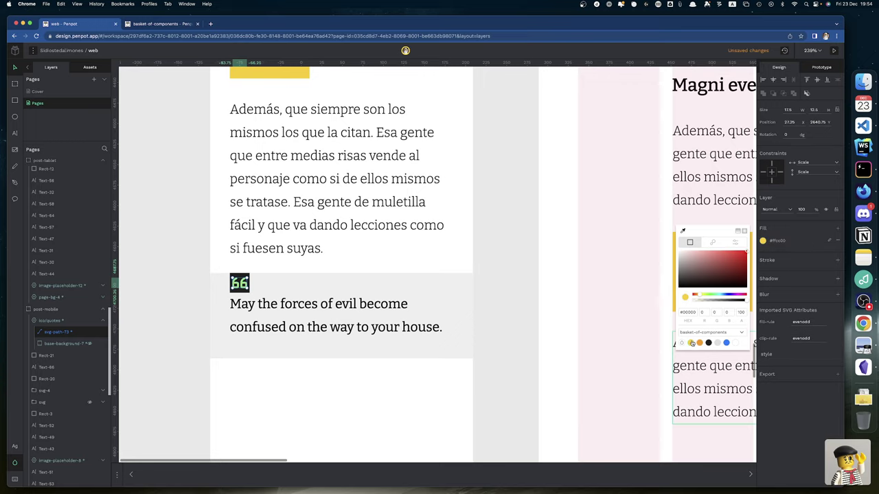
pyautogui.click(517, 339)
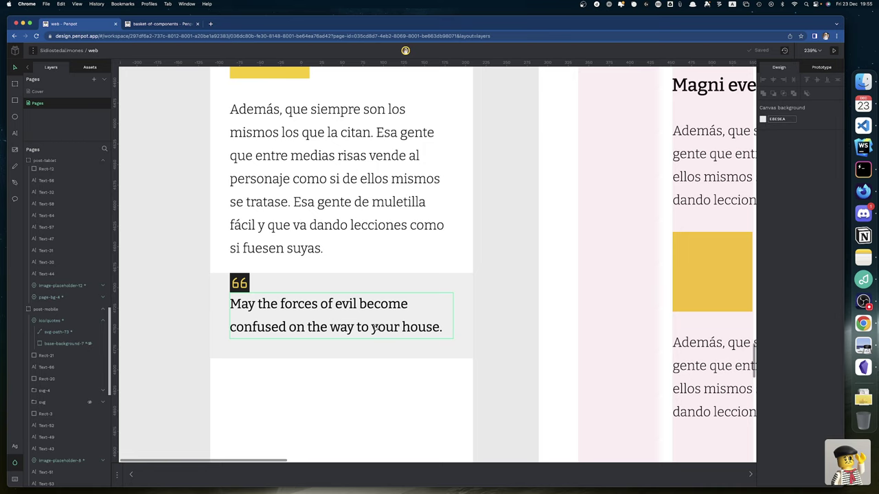
# Extend the quote block's grey background downward to a height of 172 px and duplicate the quote text.
pyautogui.click(372, 357)
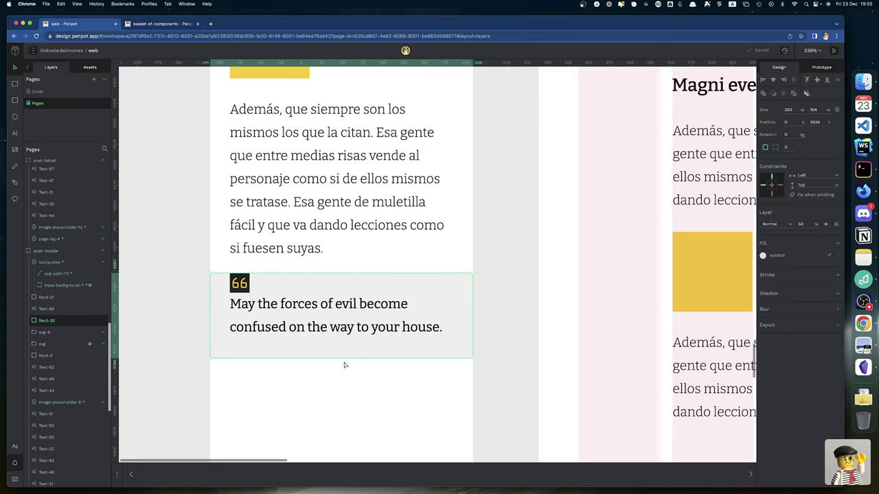
pyautogui.moveTo(343, 358); pyautogui.dragTo(339, 414)
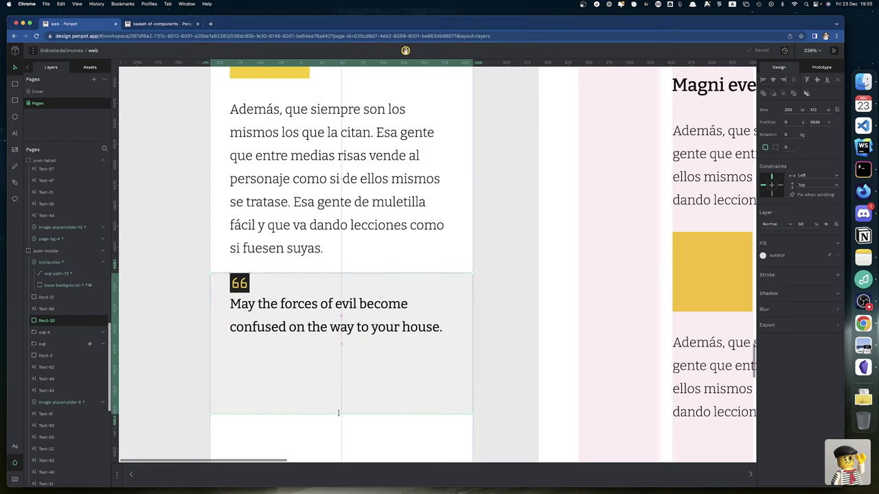
pyautogui.click(345, 329)
pyautogui.press('super+d')
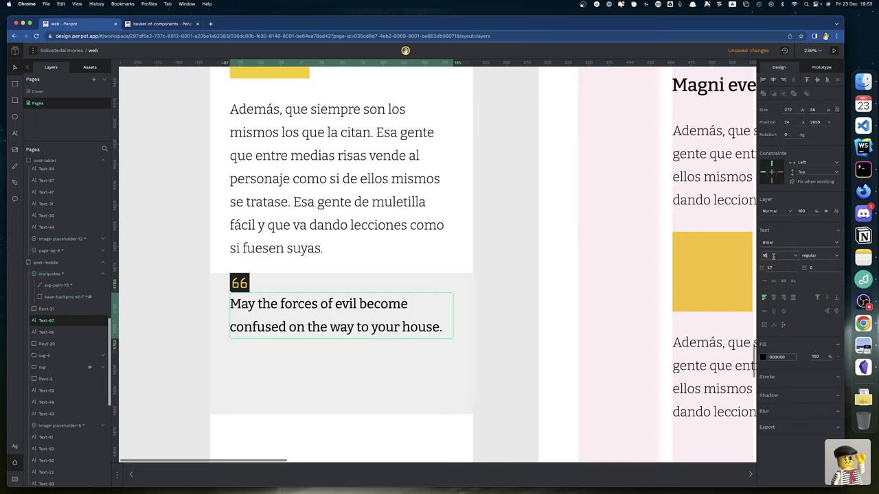
# Set the duplicated quote text to font size 14 with a line height of 1.3.
pyautogui.press('Tab')
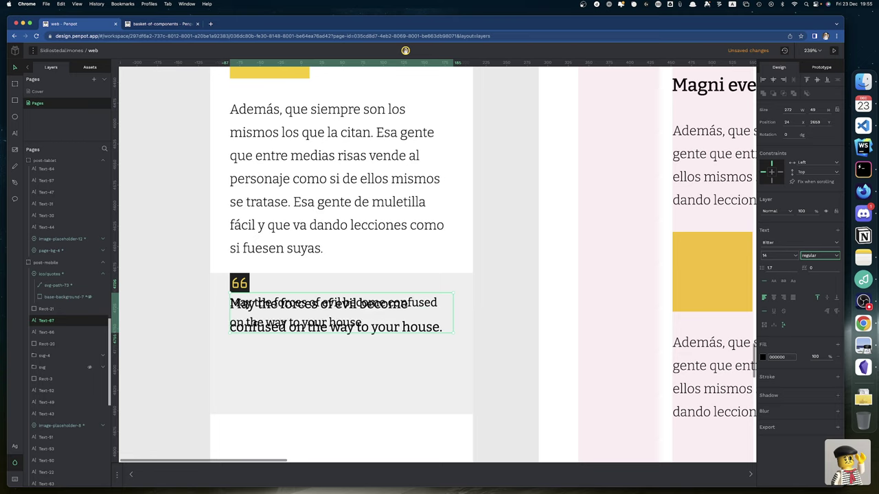
pyautogui.write('1')
pyautogui.press('Return')
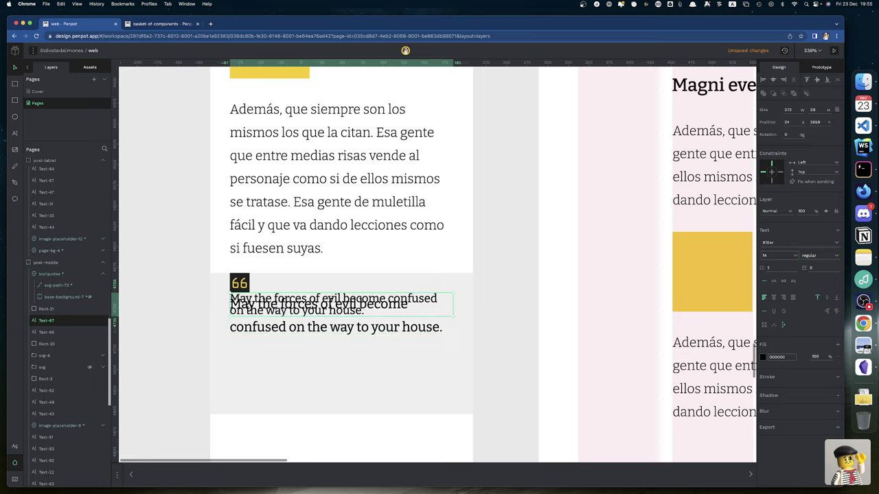
pyautogui.click(777, 267)
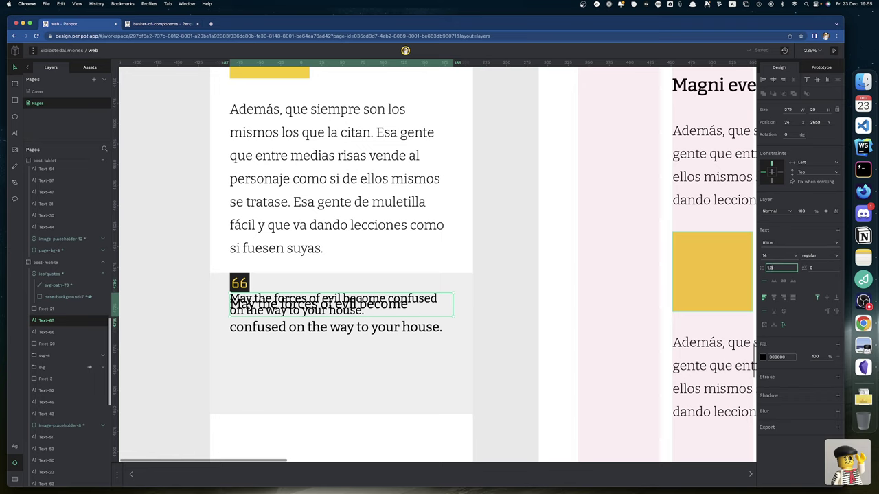
pyautogui.press('Return')
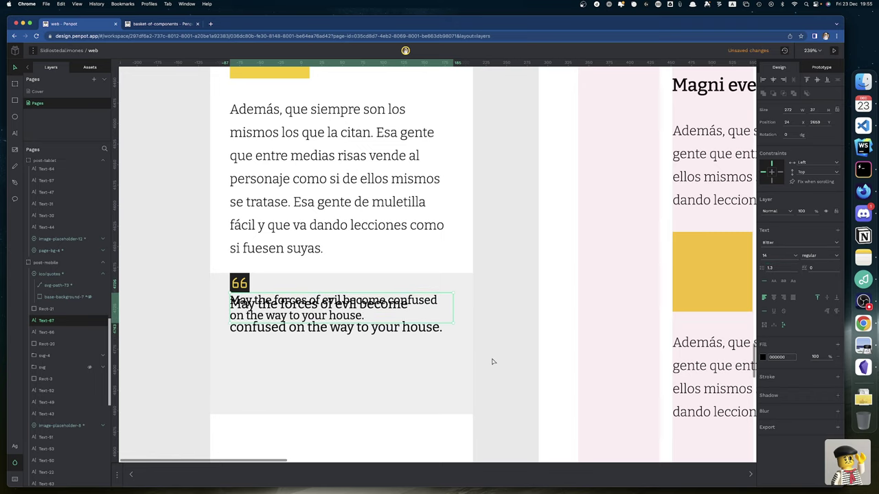
# Move the duplicated text 70 px down, below the quote, and set its font weight to 300.
pyautogui.hotkey('shift', 'Down')
pyautogui.hotkey('shift', 'Down')
pyautogui.hotkey('shift', 'Down')
pyautogui.hotkey('shift', 'Down')
pyautogui.hotkey('shift', 'Down')
pyautogui.hotkey('shift', 'Down')
pyautogui.hotkey('shift', 'Down')
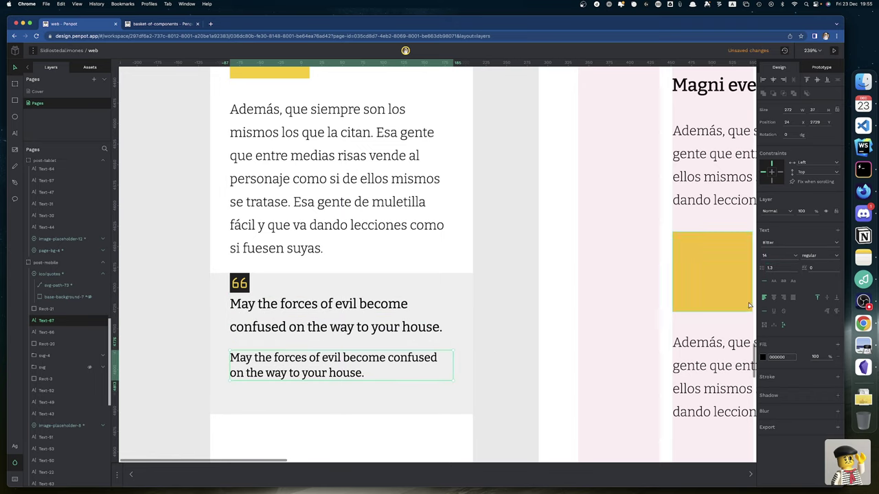
pyautogui.click(816, 256)
pyautogui.click(813, 249)
# Insert an en dash at the start of the duplicated text below the quote.
pyautogui.doubleClick(242, 358)
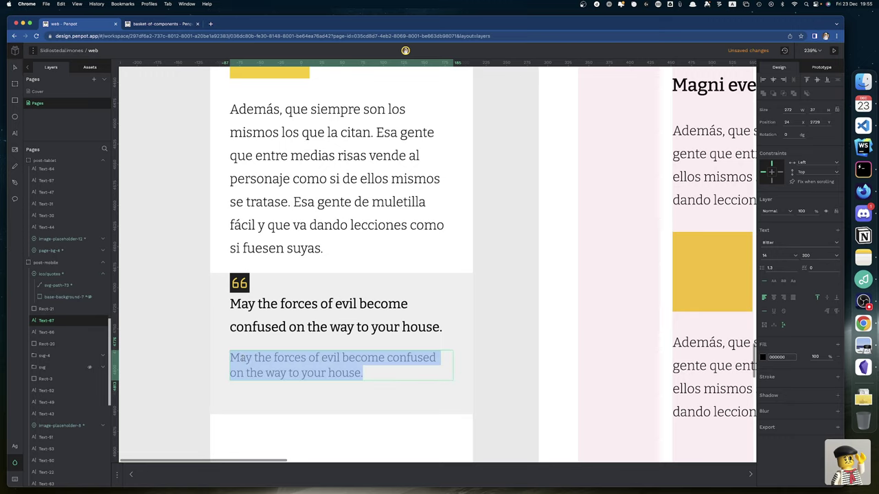
pyautogui.press('Left')
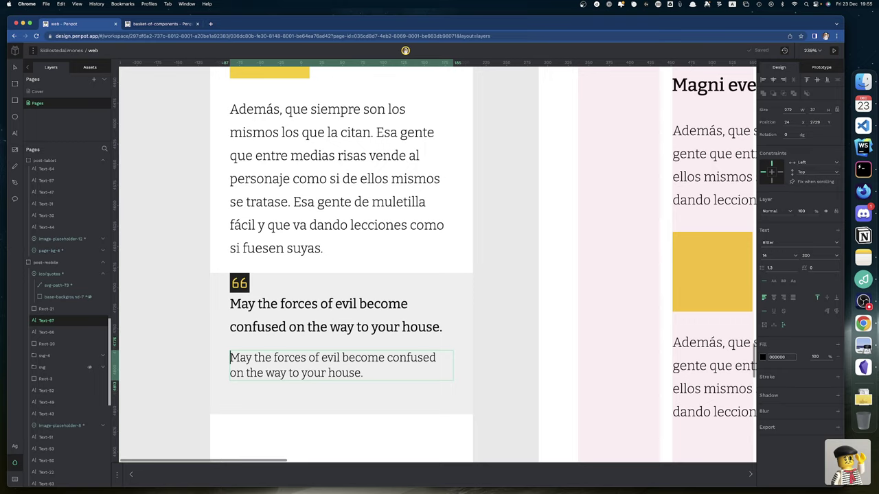
pyautogui.write('–')
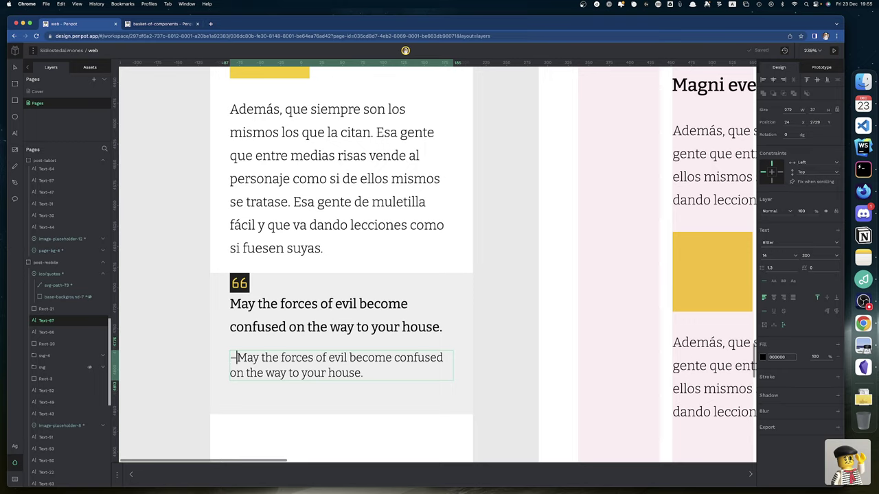
# Copy the author name George Carlin from the Goodreads page in Firefox and paste it over the text after the dash in Penpot.
pyautogui.press('shift+super+Down')
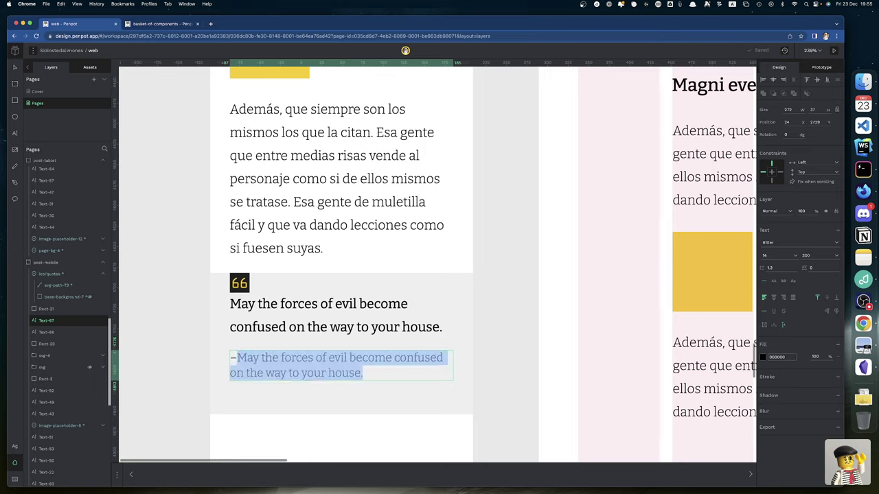
pyautogui.press('super+Tab')
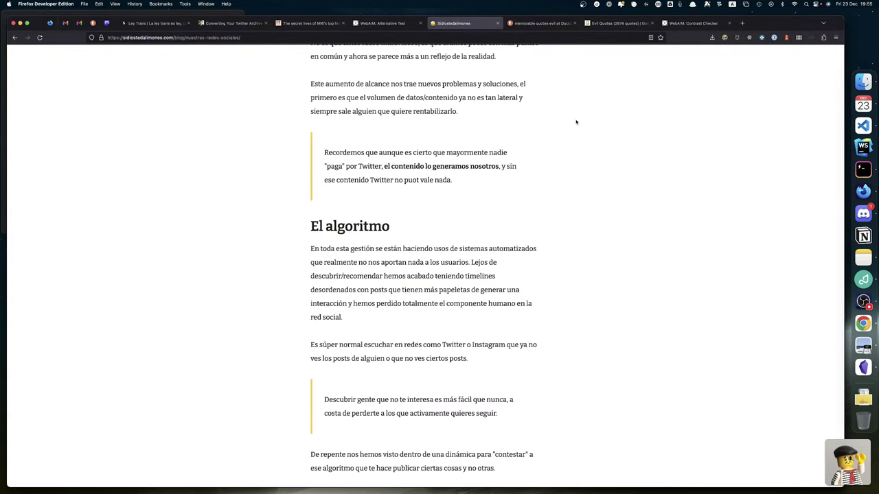
pyautogui.hotkey('ctrl', 'Tab')
pyautogui.hotkey('ctrl', 'Tab')
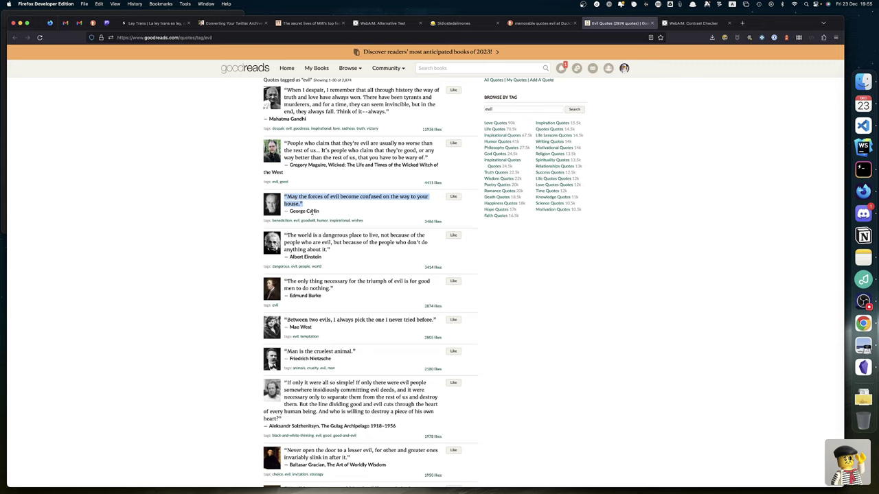
pyautogui.moveTo(320, 213); pyautogui.dragTo(289, 211)
pyautogui.press('super+c')
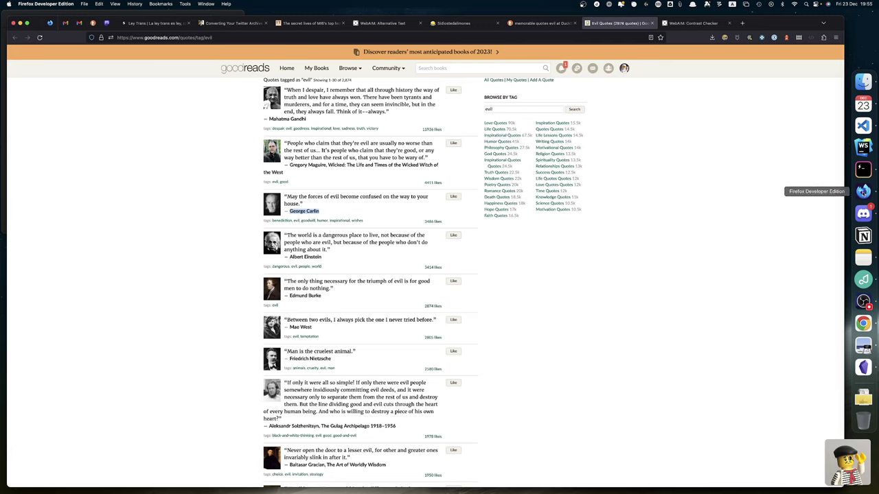
pyautogui.click(863, 322)
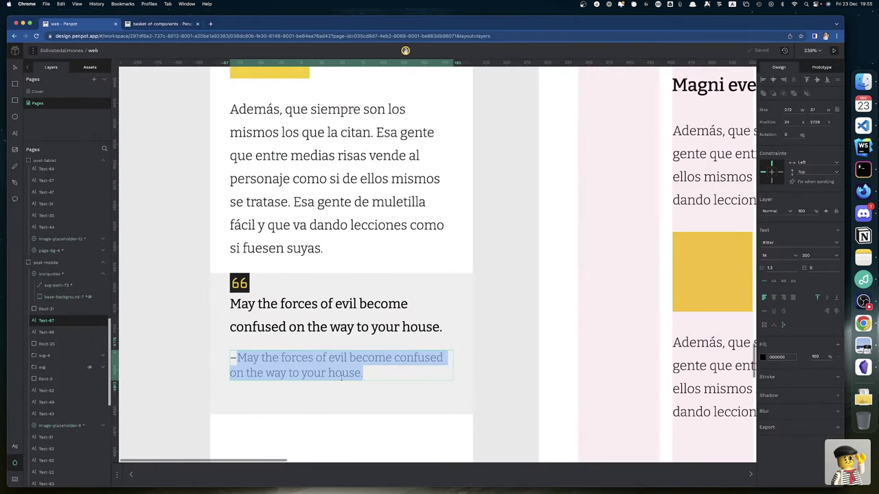
pyautogui.press('super+v')
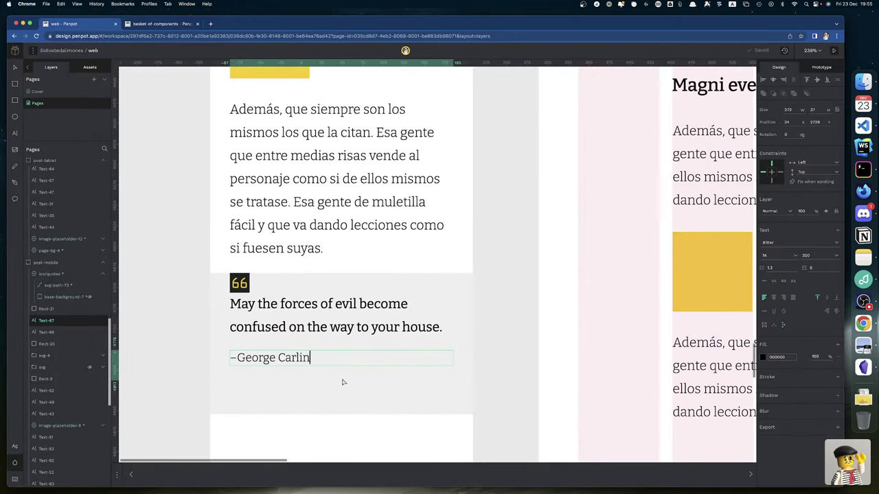
# Add a space between the dash and the author name and right-align the attribution line.
pyautogui.press('Home')
pyautogui.press('Right')
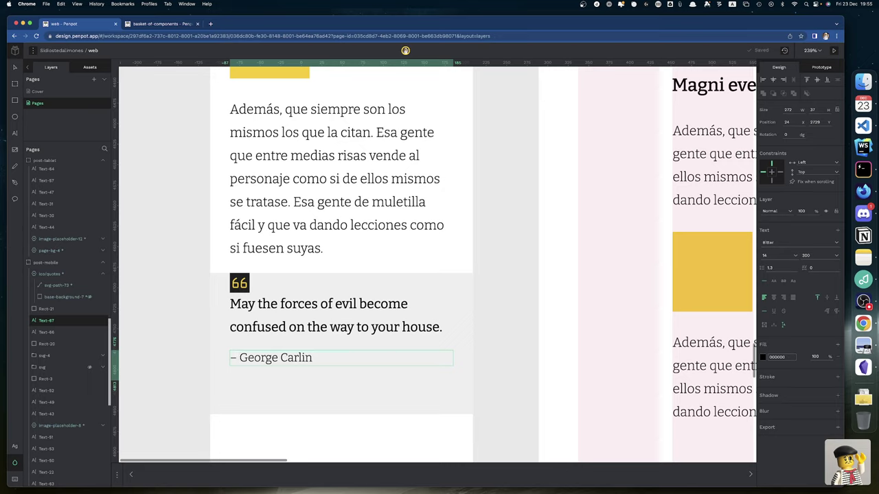
pyautogui.press('super+a')
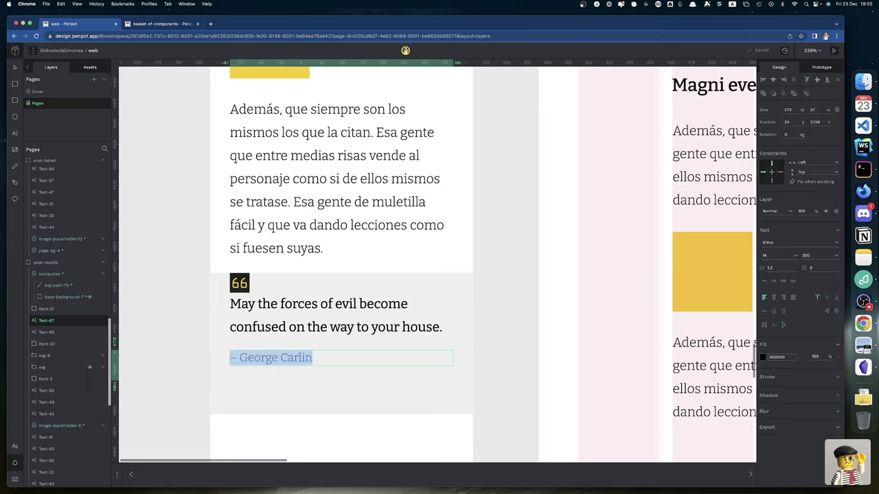
pyautogui.click(784, 298)
pyautogui.press('Escape')
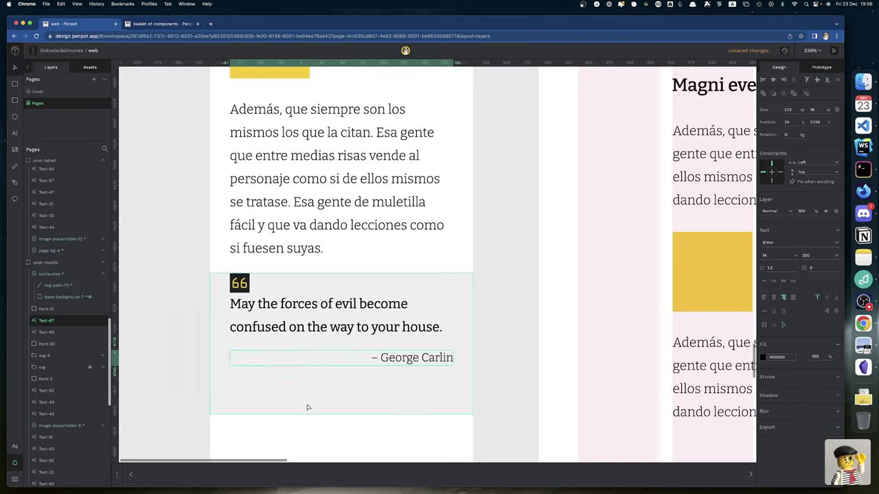
# Shrink the grey quote background to about 113 px high so it ends at the bottom of the attribution line.
pyautogui.click(248, 392)
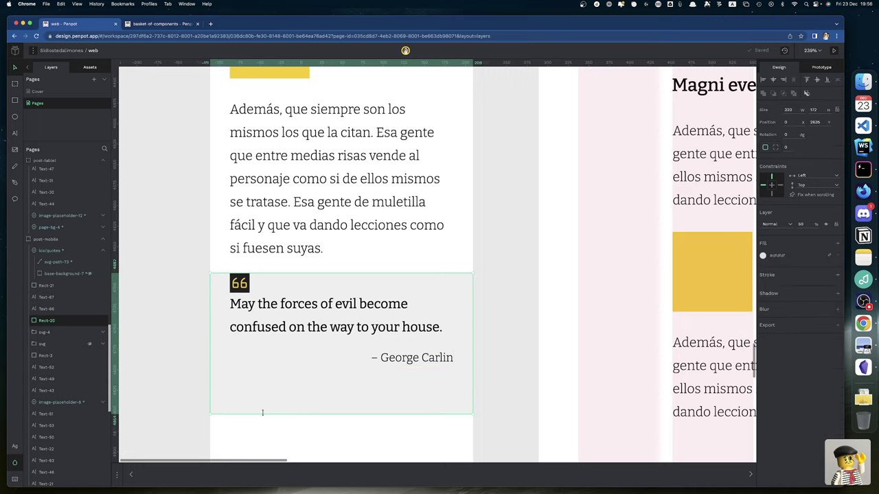
pyautogui.moveTo(262, 412); pyautogui.dragTo(272, 370)
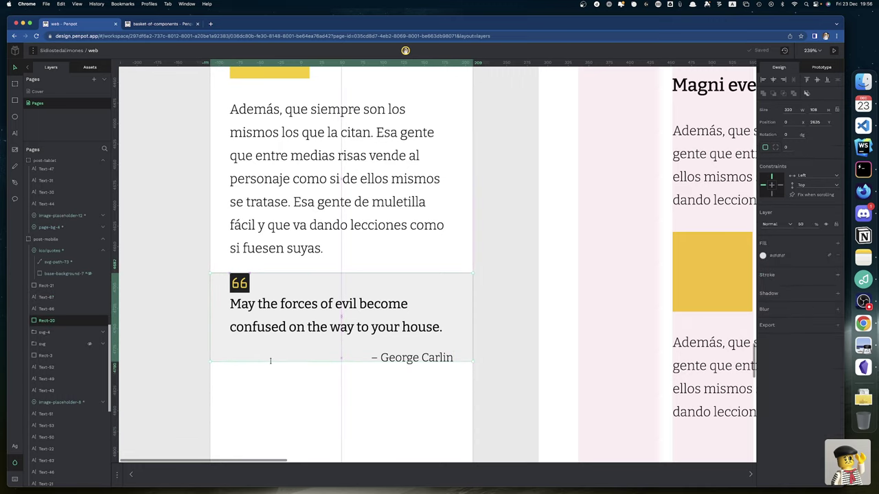
pyautogui.press('Escape')
pyautogui.click(268, 362)
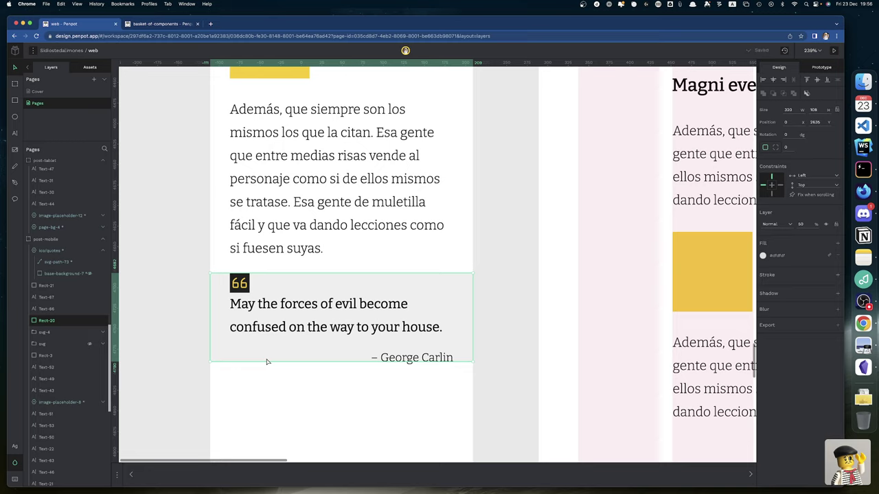
pyautogui.moveTo(267, 360); pyautogui.dragTo(268, 364)
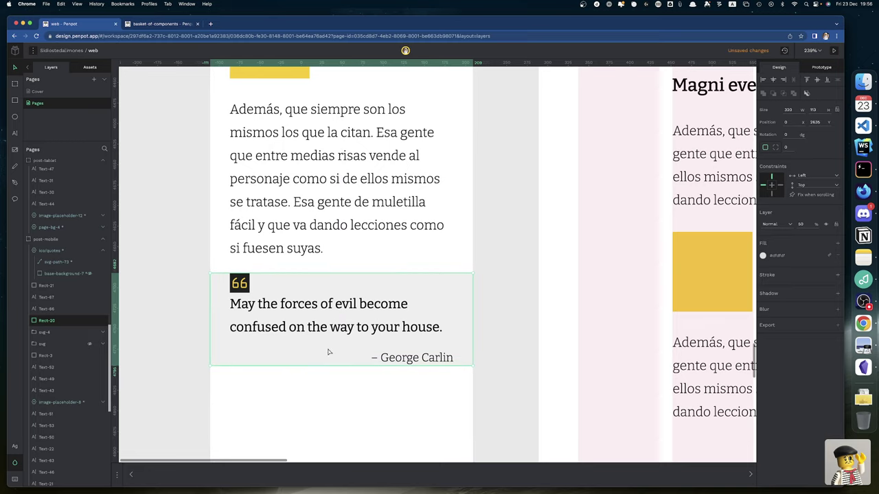
# Add 24 px to the height of the grey quote background, making it 137 px high.
pyautogui.click(814, 110)
pyautogui.click(820, 110)
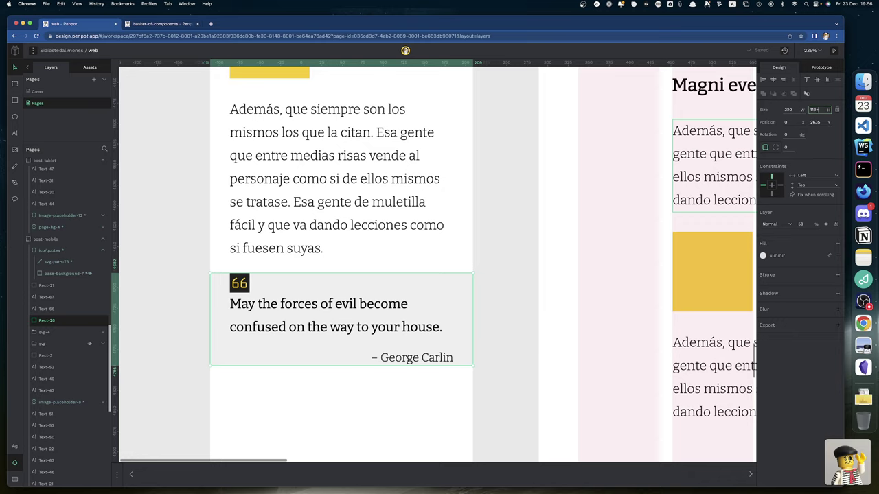
pyautogui.write('+24')
pyautogui.press('Return')
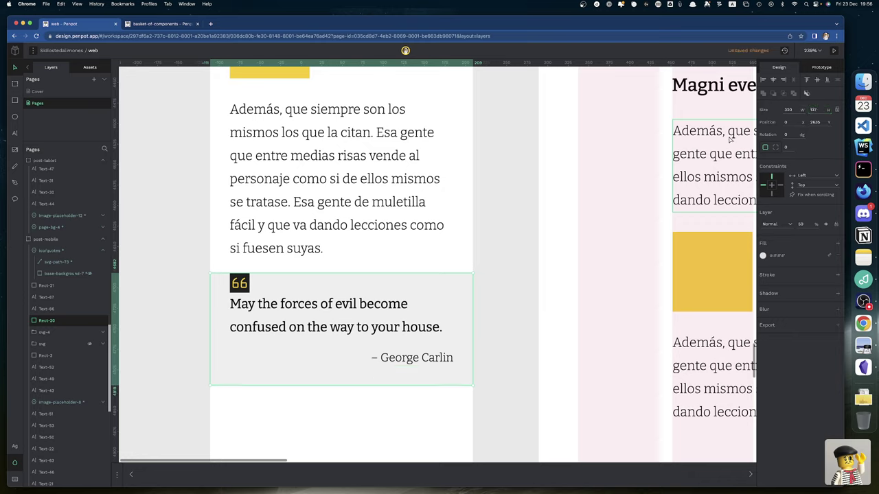
pyautogui.click(490, 195)
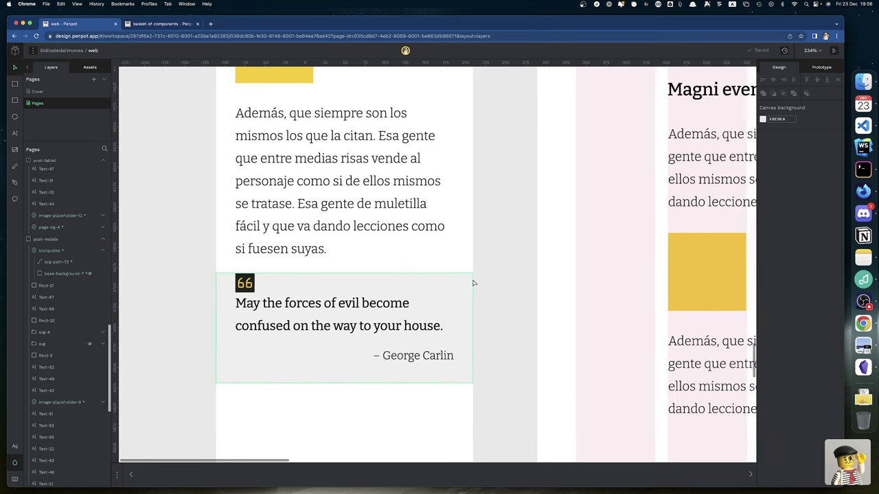
# Hide the dark 24 px square behind the quotes icon in the mobile quote block.
pyautogui.keyDown('ctrl'); pyautogui.scroll(-3, 473, 281); pyautogui.keyUp('ctrl')
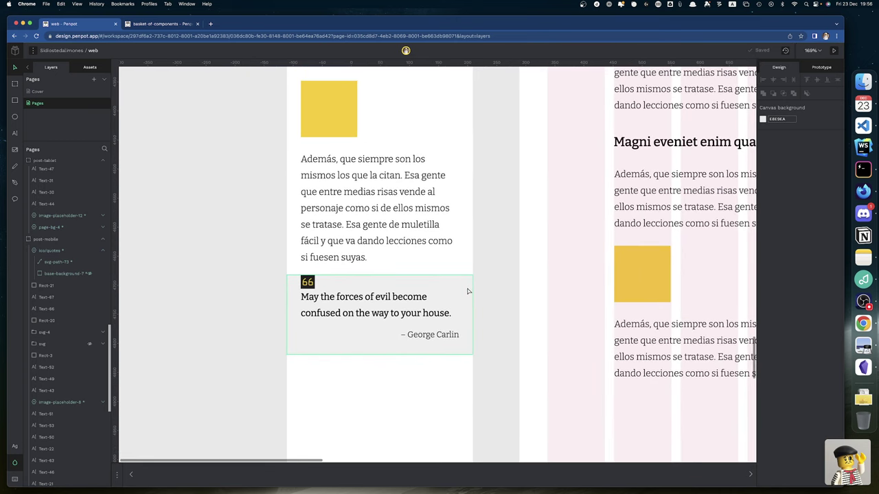
pyautogui.scroll(10, 467, 291)
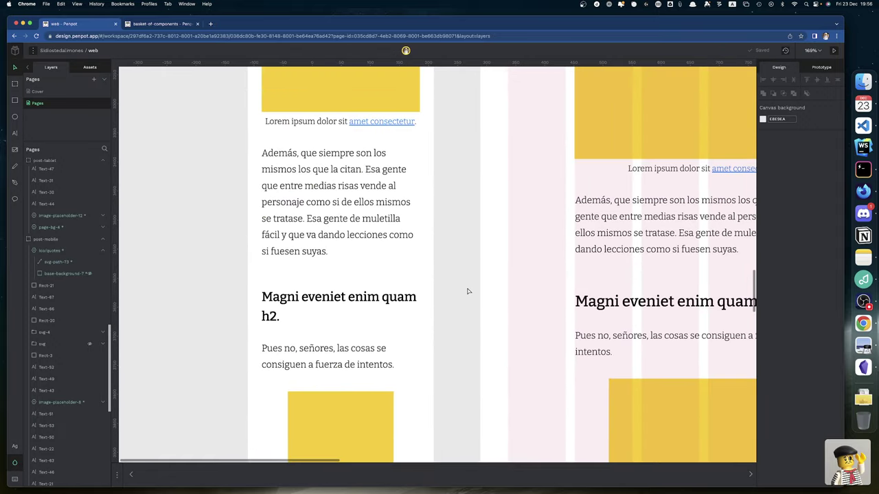
pyautogui.scroll(-8, 468, 291)
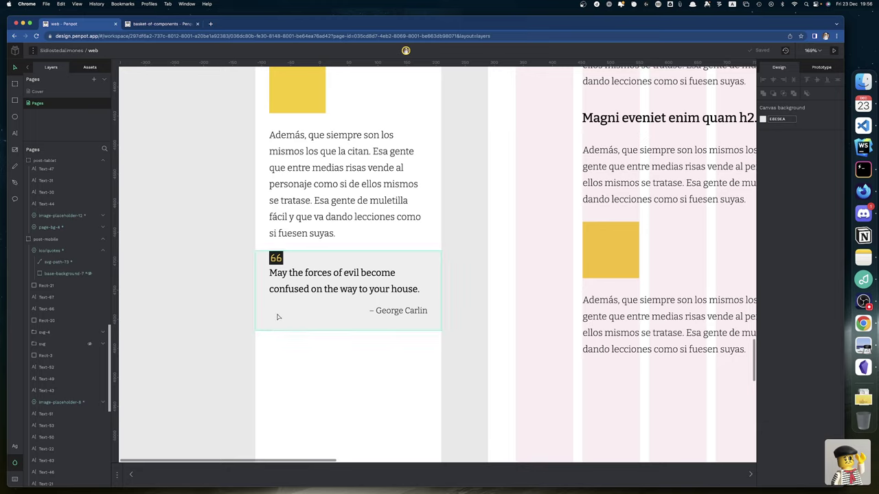
pyautogui.click(276, 261)
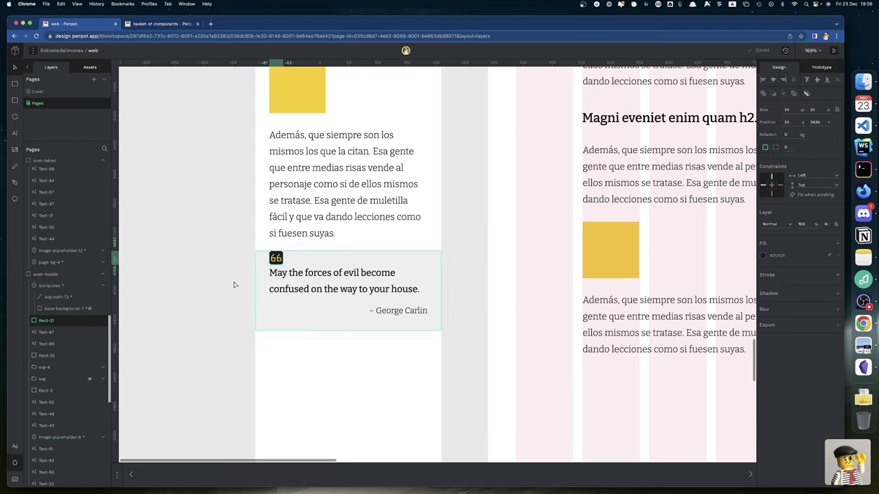
pyautogui.click(90, 323)
pyautogui.click(171, 373)
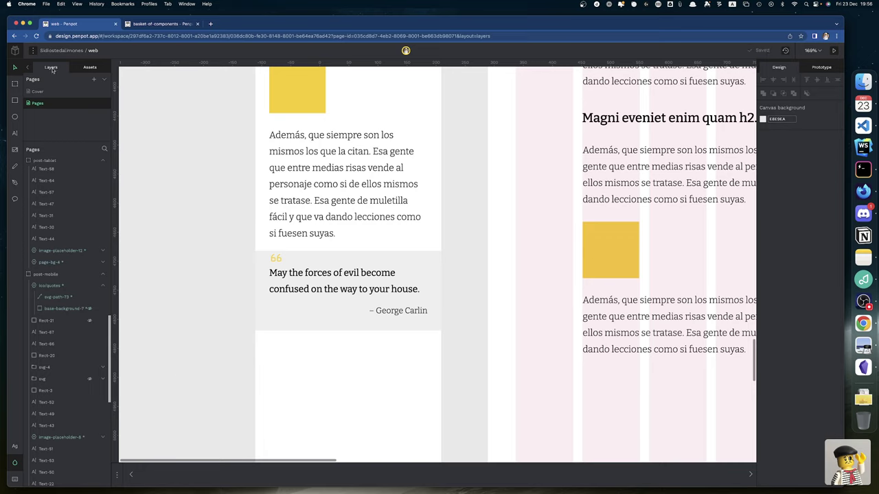
# Disable snap to pixel in the workspace preferences.
pyautogui.click(31, 53)
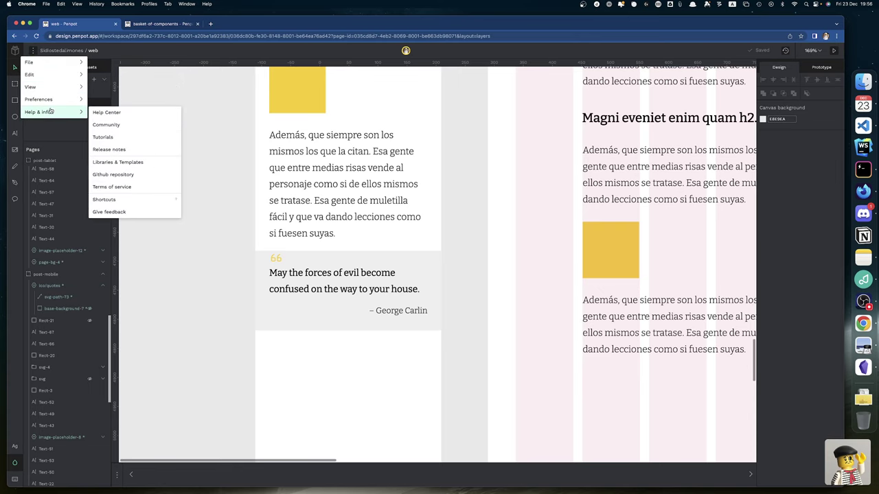
pyautogui.moveTo(48, 112)
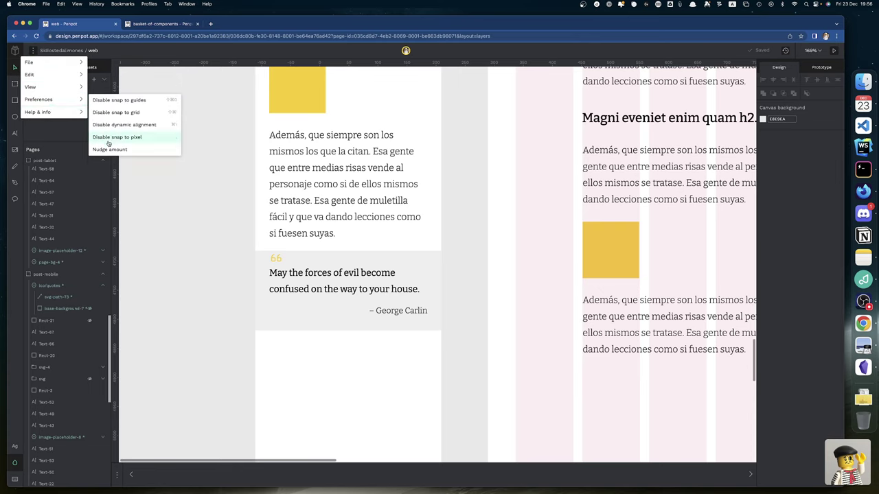
pyautogui.click(111, 137)
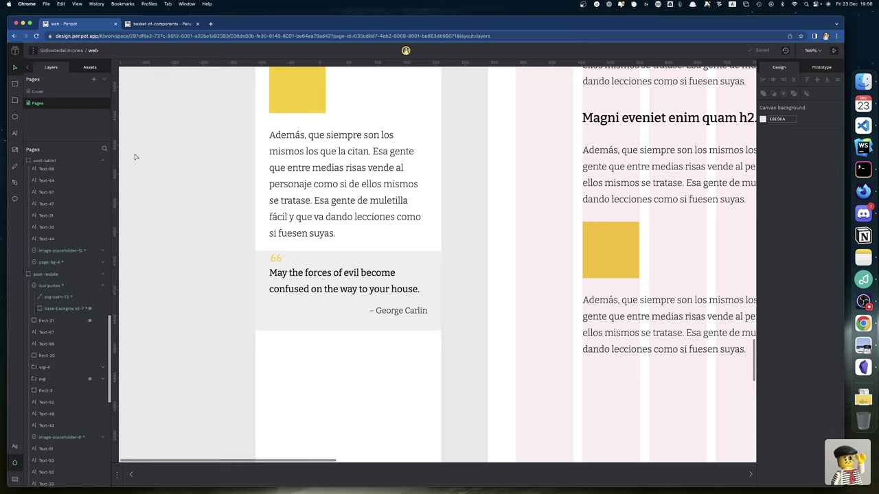
# Enlarge the yellow quotes icon over the start of the quote and set its size to 80 × 80 px.
pyautogui.click(280, 261)
pyautogui.moveTo(282, 263); pyautogui.dragTo(304, 294)
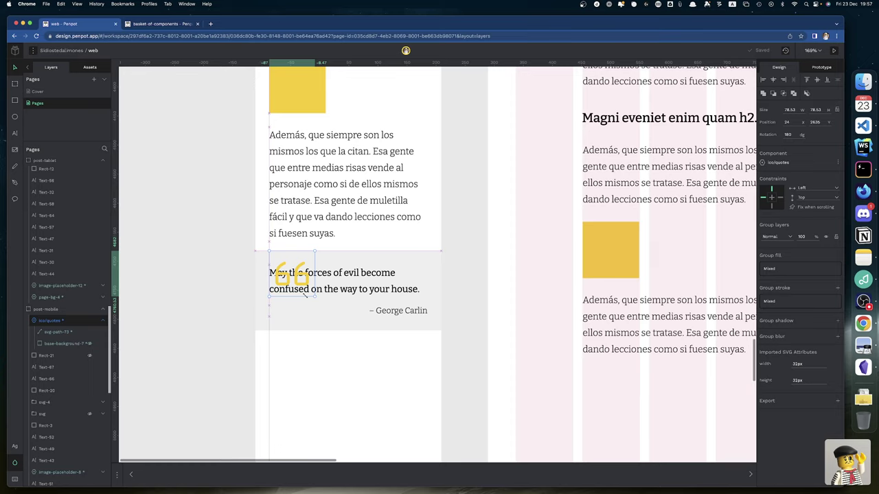
pyautogui.moveTo(306, 295); pyautogui.dragTo(306, 295)
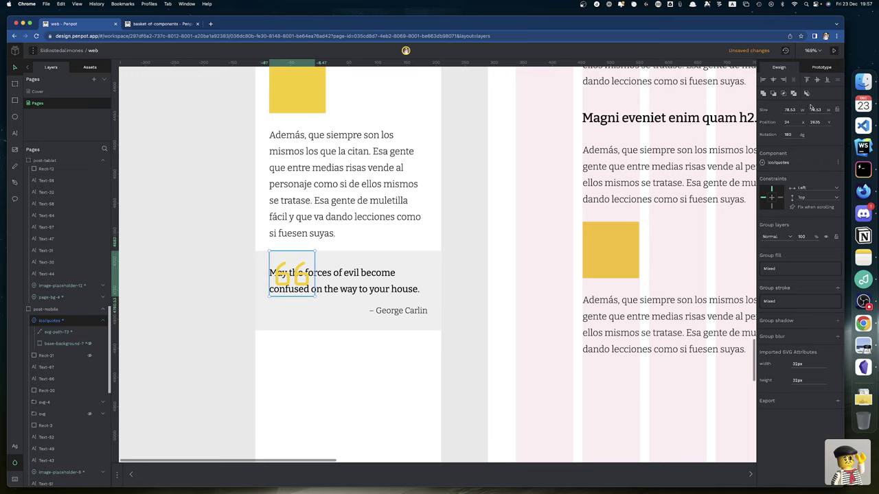
pyautogui.click(796, 109)
pyautogui.write('80')
pyautogui.press('Tab')
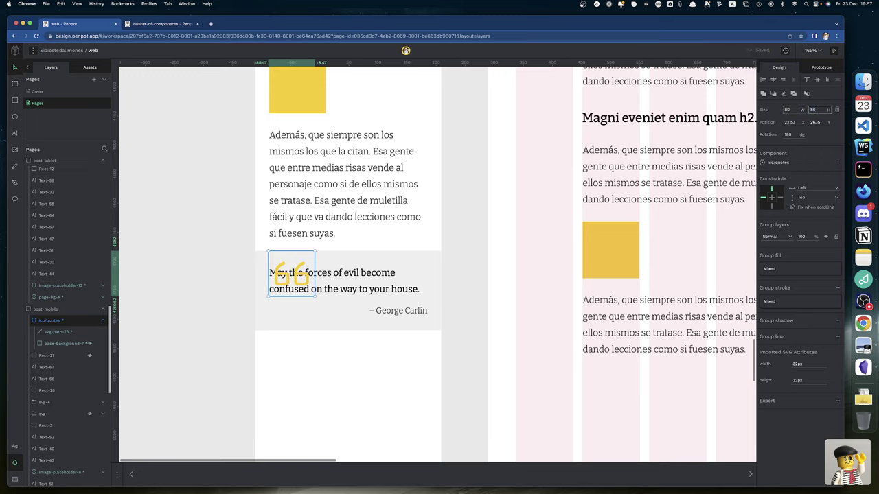
pyautogui.press('Return')
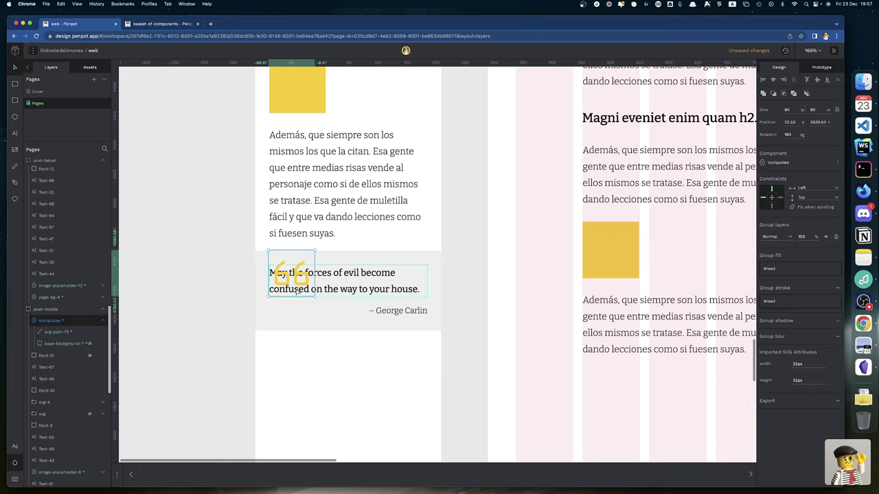
# Reposition the yellow quote icon over the mobile quote text and align its left edge with the paragraph above.
pyautogui.click(475, 255)
pyautogui.click(289, 276)
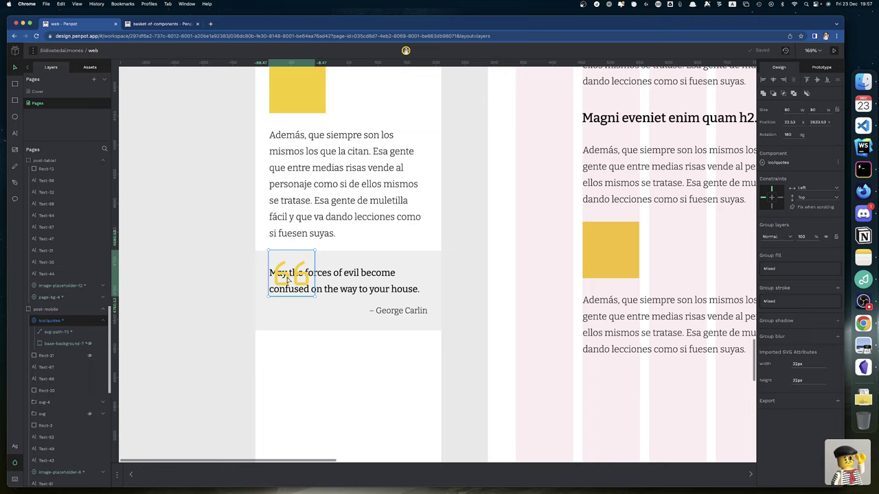
pyautogui.moveTo(289, 280); pyautogui.dragTo(289, 289)
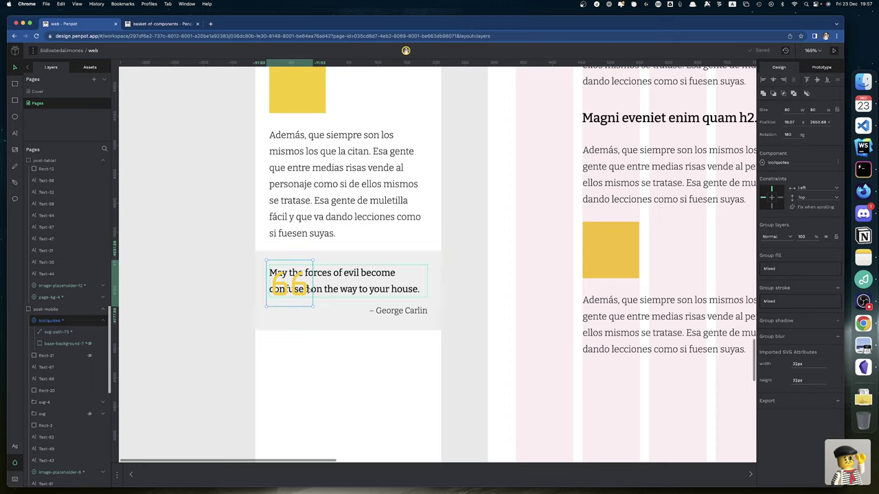
pyautogui.moveTo(290, 288); pyautogui.dragTo(311, 288)
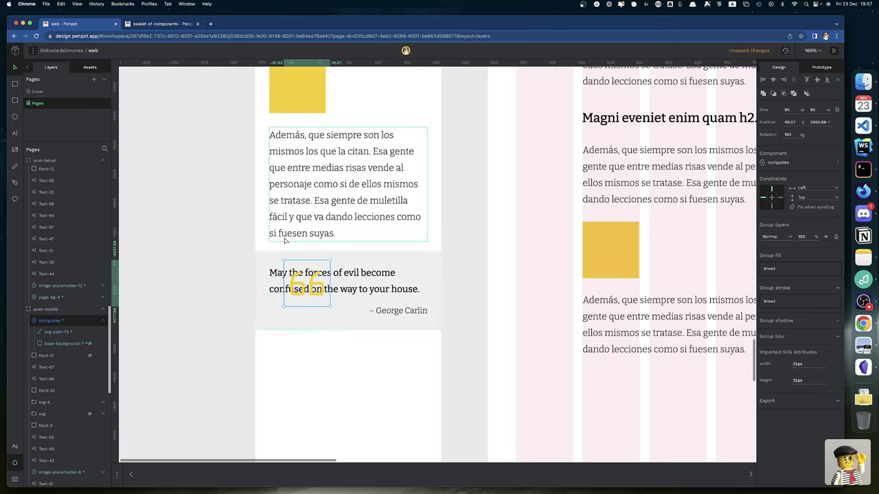
pyautogui.keyDown('shift'); pyautogui.click(285, 239); pyautogui.keyUp('shift')
pyautogui.click(762, 80)
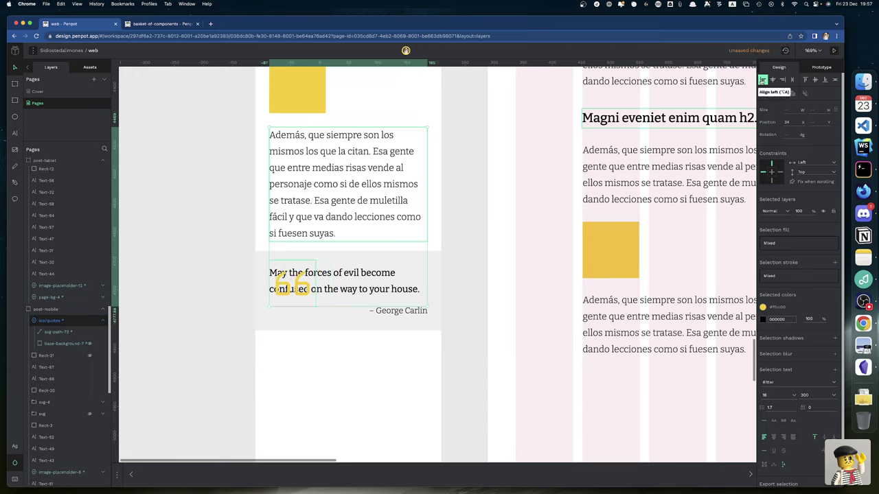
# Align the yellow quote icon to the top edge of the grey quote background.
pyautogui.click(297, 292)
pyautogui.keyDown('shift'); pyautogui.click(329, 328); pyautogui.keyUp('shift')
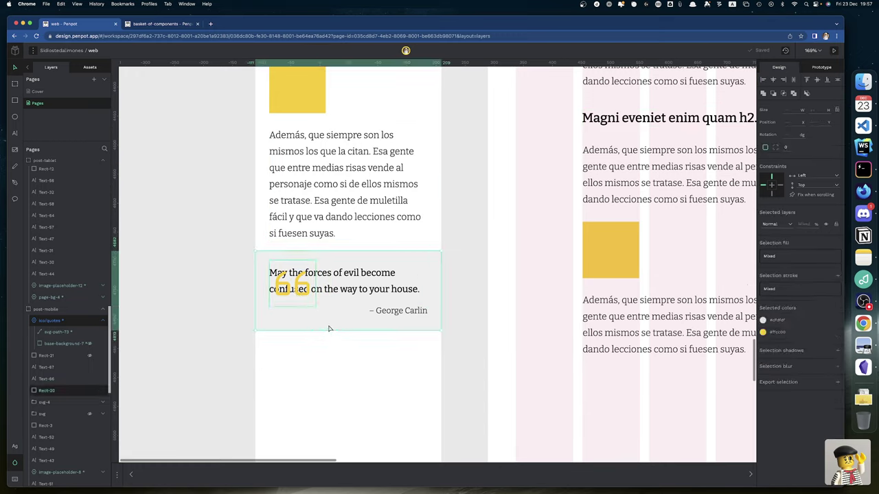
pyautogui.click(807, 80)
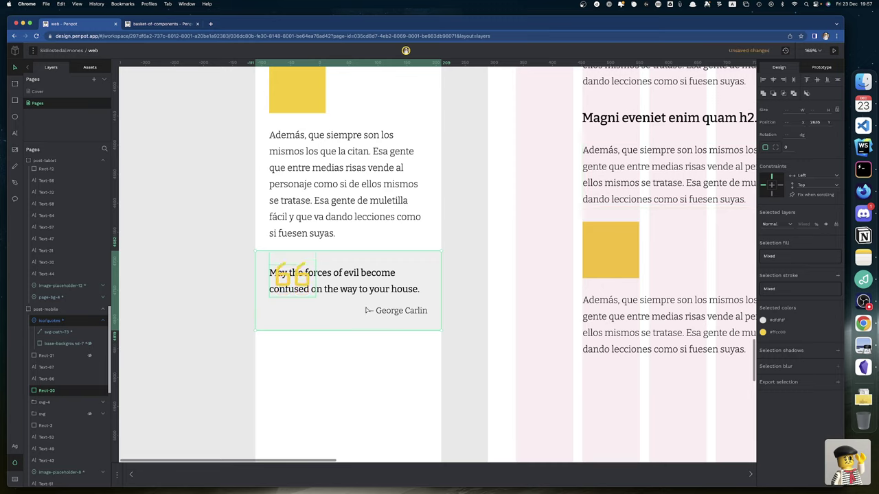
# Bring the quote text forward in the post-mobile board so its layer sits above the quote icon group.
pyautogui.click(355, 296)
pyautogui.rightClick(352, 293)
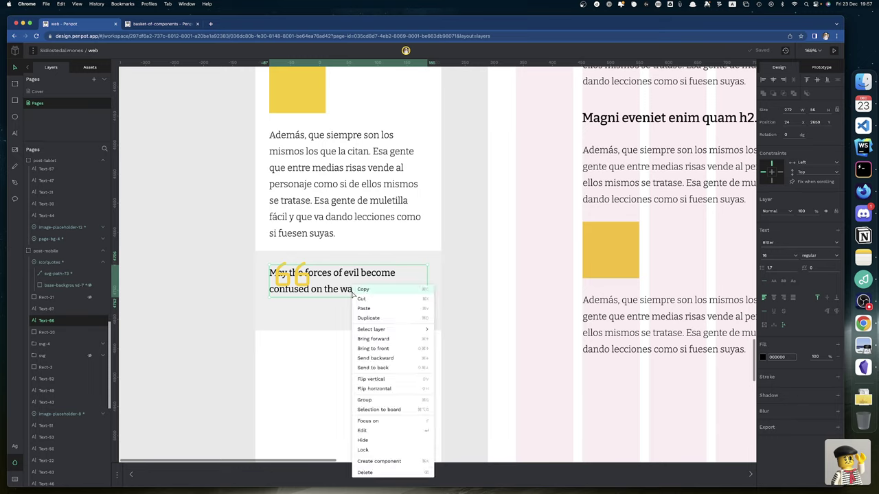
pyautogui.click(398, 350)
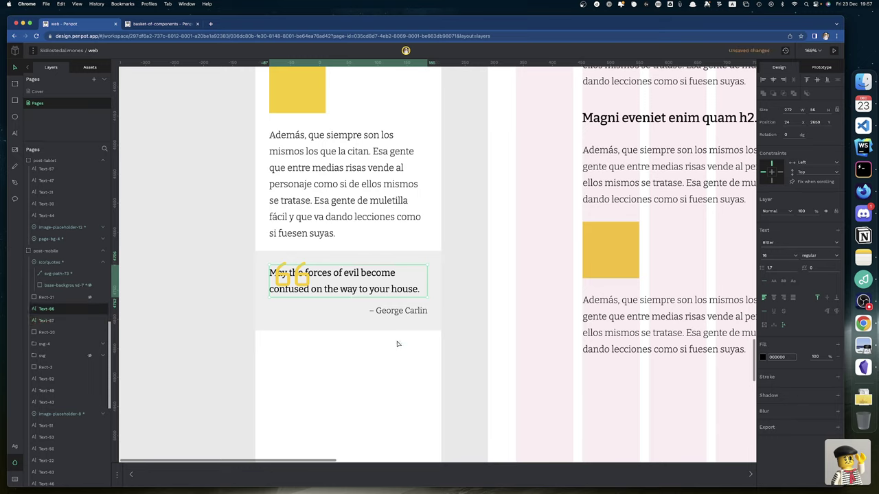
pyautogui.rightClick(336, 285)
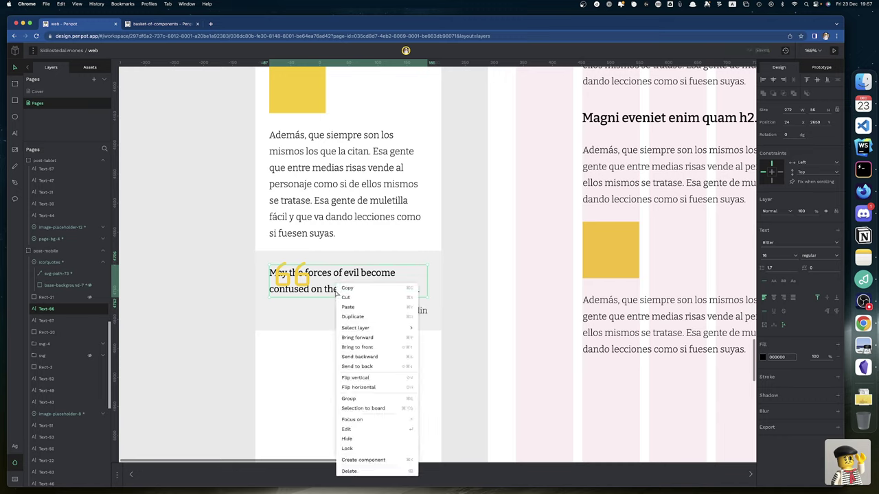
pyautogui.click(370, 338)
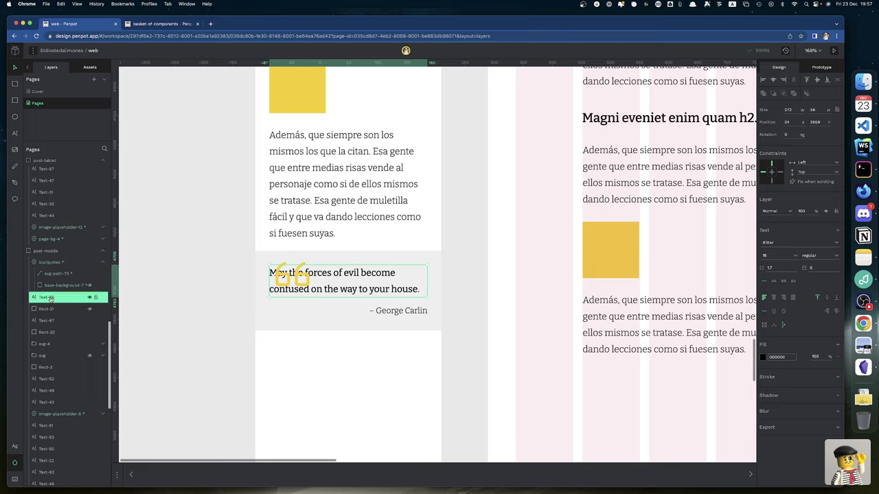
pyautogui.moveTo(50, 299); pyautogui.dragTo(50, 261)
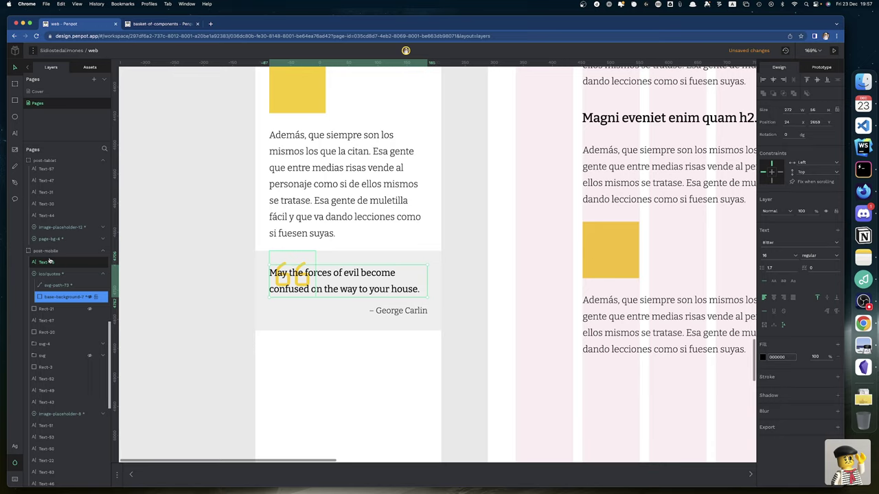
pyautogui.click(476, 315)
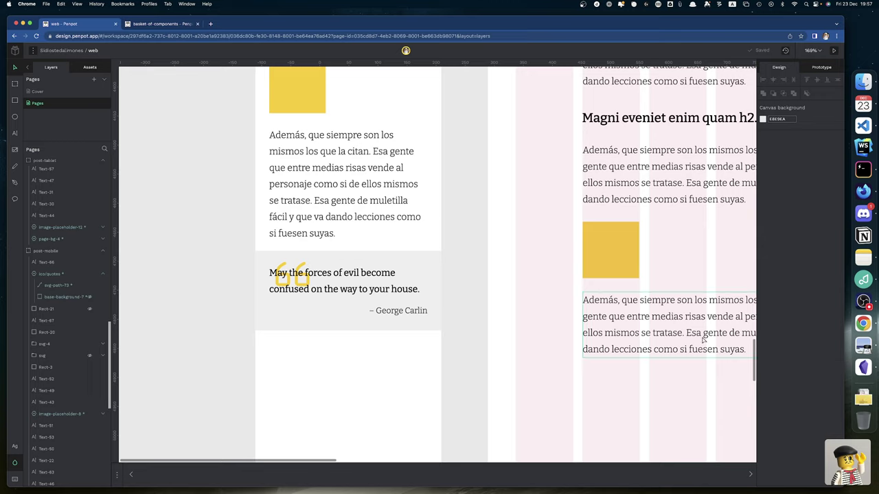
# Switch to Notes and review the hand-drawn post wireframe, including its quote block and opening section.
pyautogui.click(863, 257)
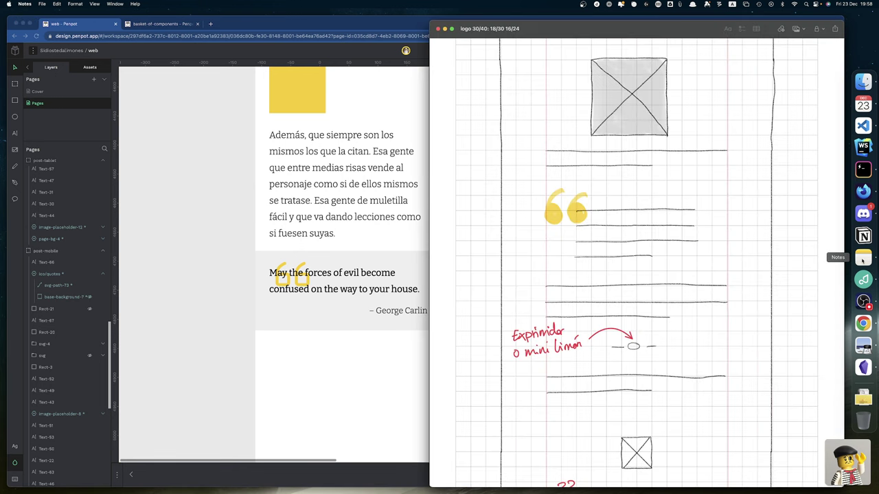
pyautogui.scroll(10, 582, 152)
pyautogui.scroll(-7, 581, 153)
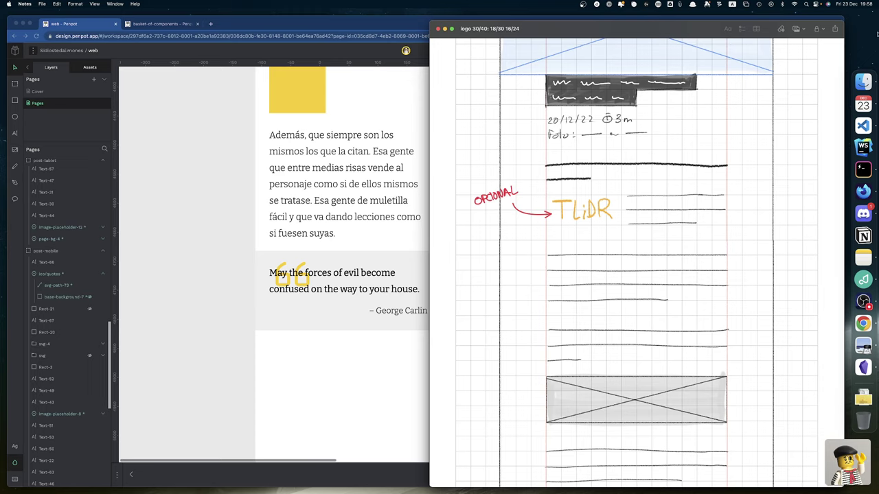
# Switch to Firefox, search the web for "quote in satanic" and open the Goodreads Satanism Quotes result.
pyautogui.click(863, 193)
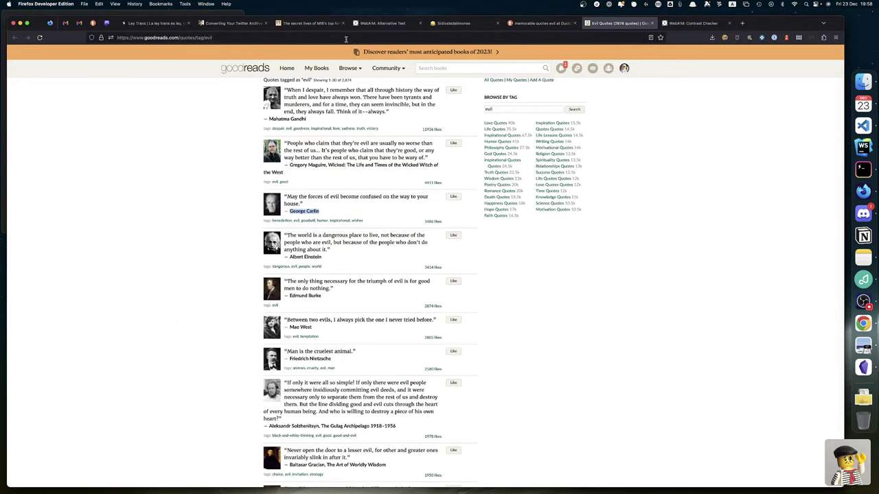
pyautogui.click(346, 38)
pyautogui.write('quote')
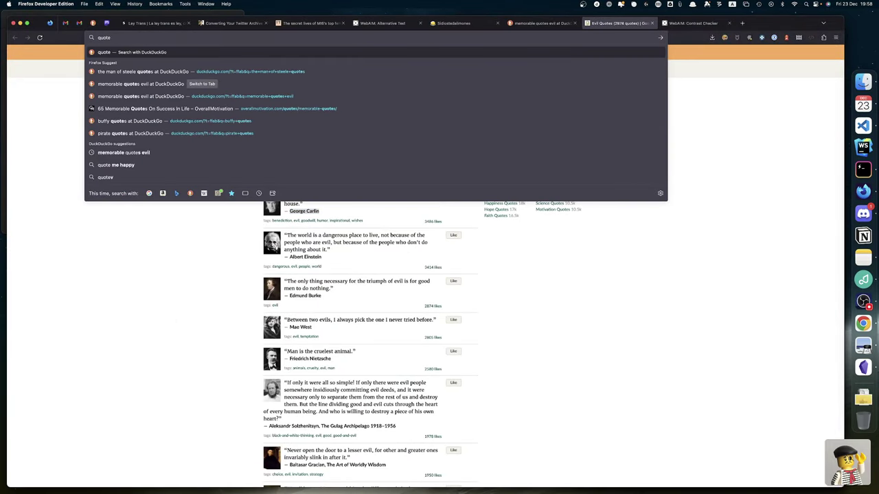
pyautogui.write(' in sata')
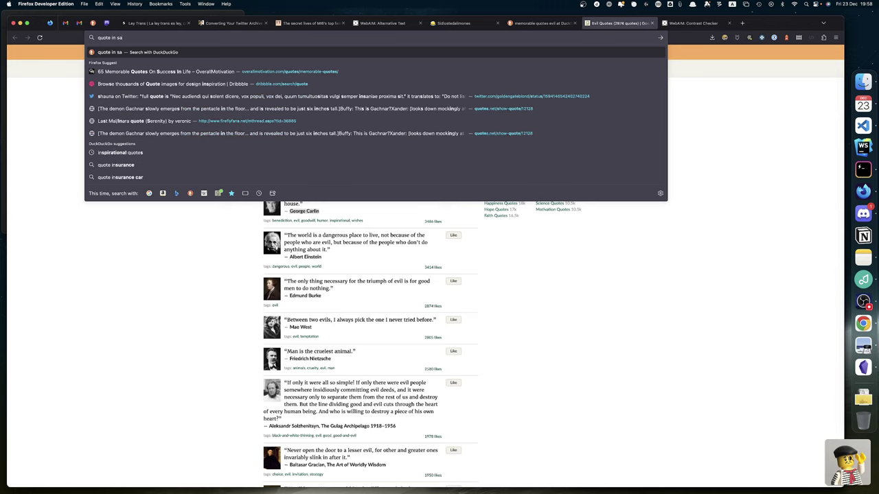
pyautogui.write('nic')
pyautogui.press('Return')
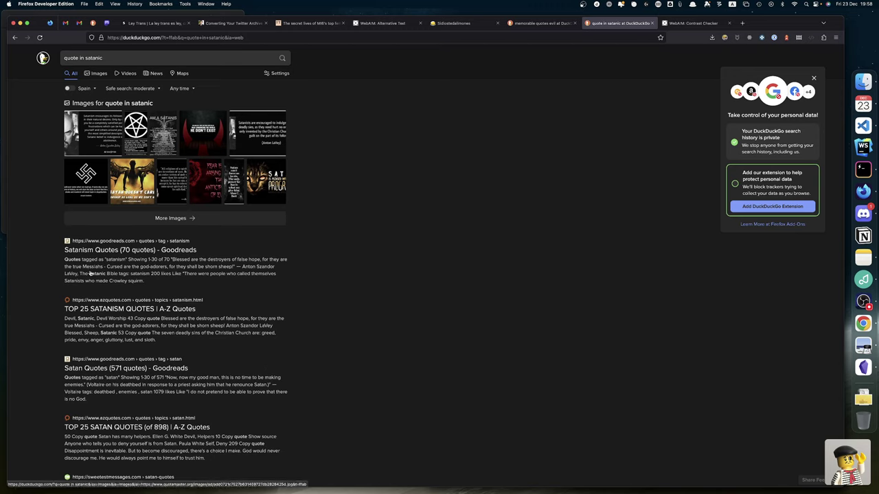
pyautogui.click(97, 251)
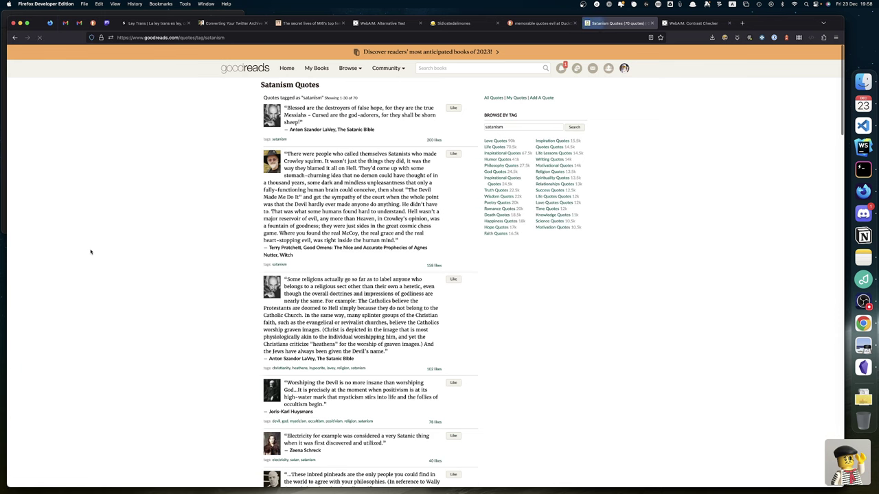
# Read through the Goodreads satanism quotes for a suitable sample quote.
pyautogui.scroll(-5, 225, 344)
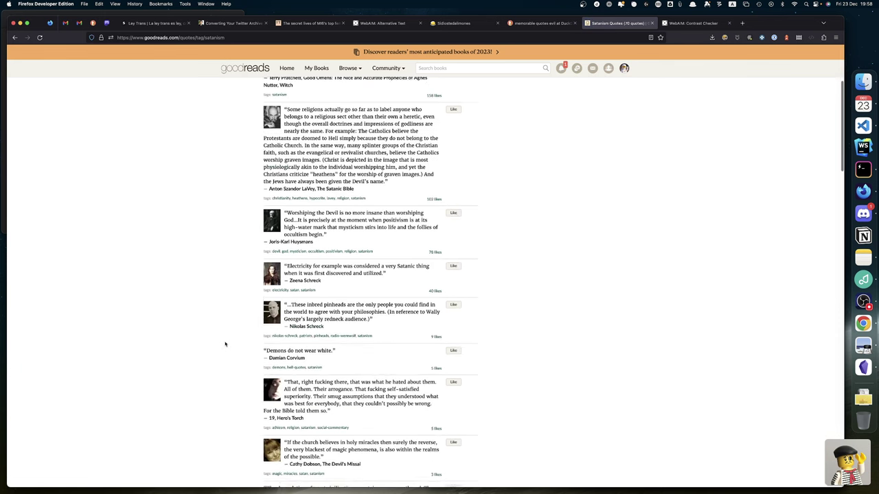
pyautogui.scroll(-1, 226, 344)
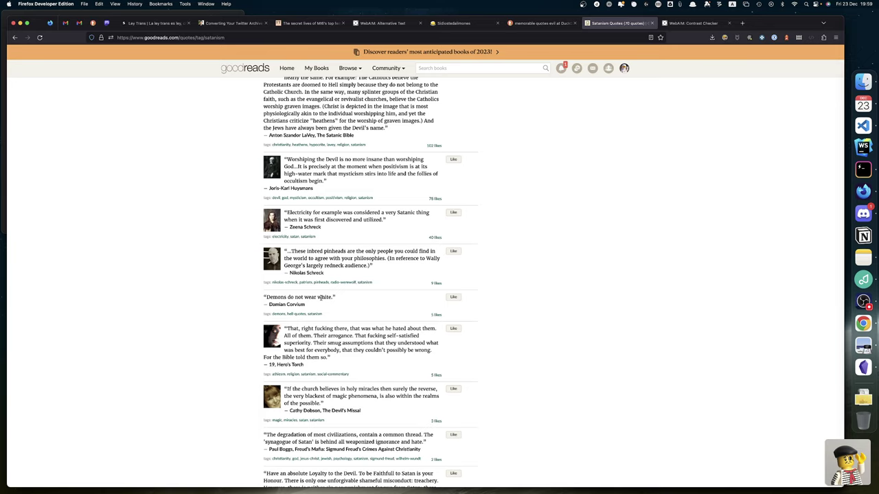
pyautogui.scroll(-10, 320, 297)
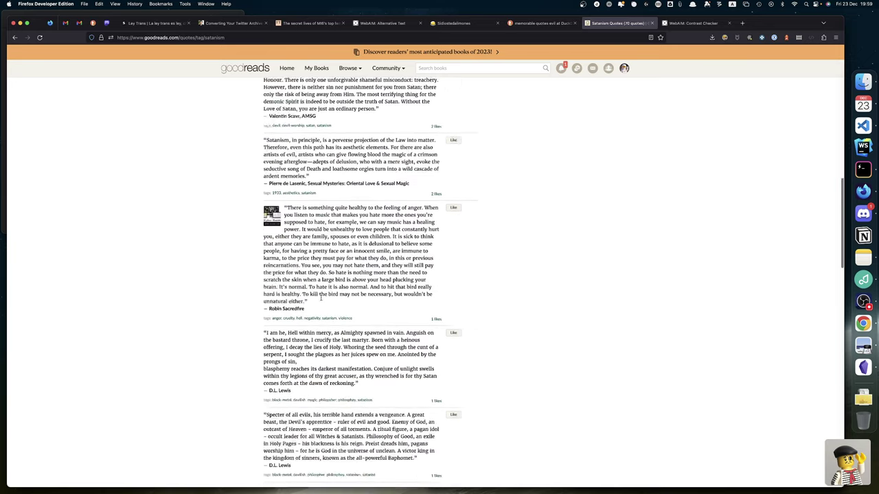
pyautogui.scroll(-9, 320, 298)
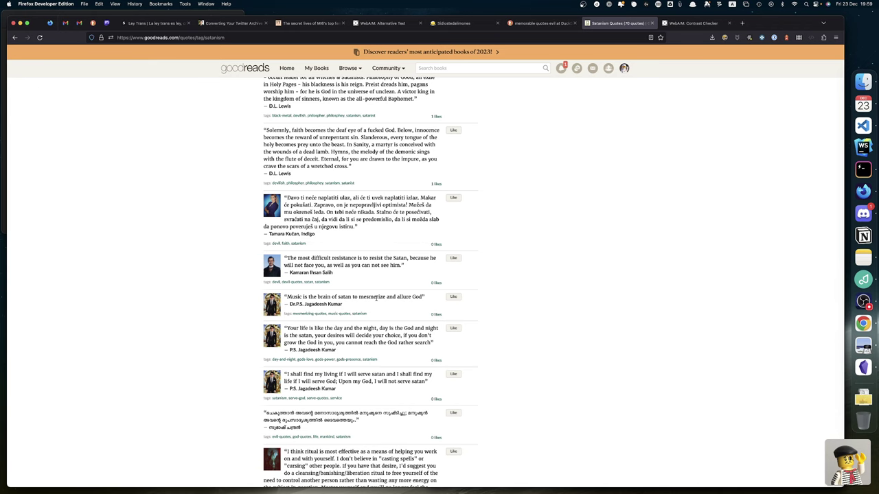
pyautogui.scroll(-5, 376, 297)
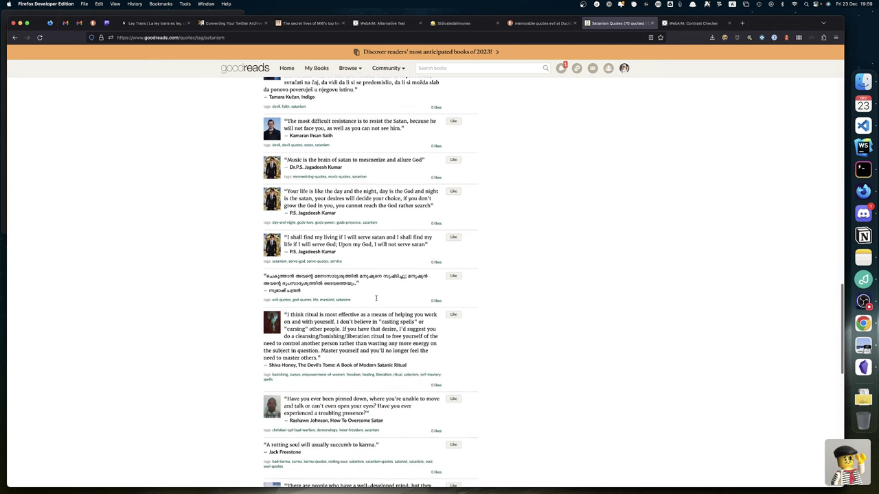
pyautogui.scroll(-2, 376, 298)
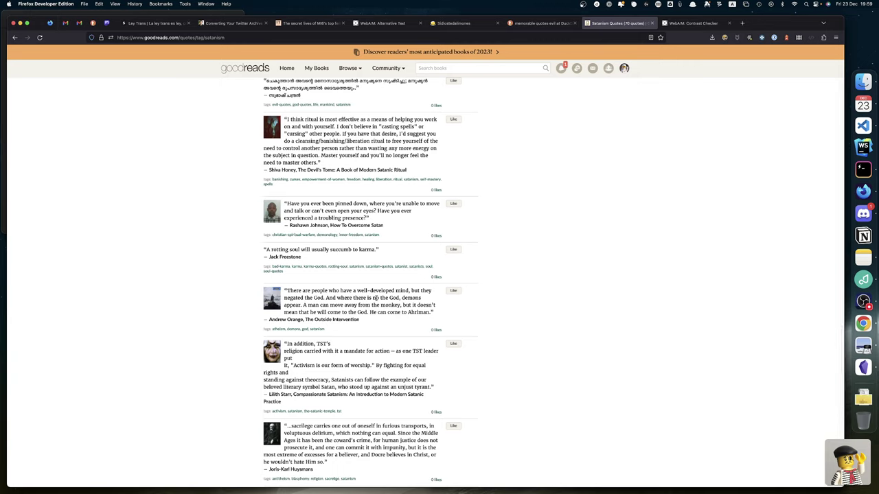
pyautogui.scroll(-1, 376, 297)
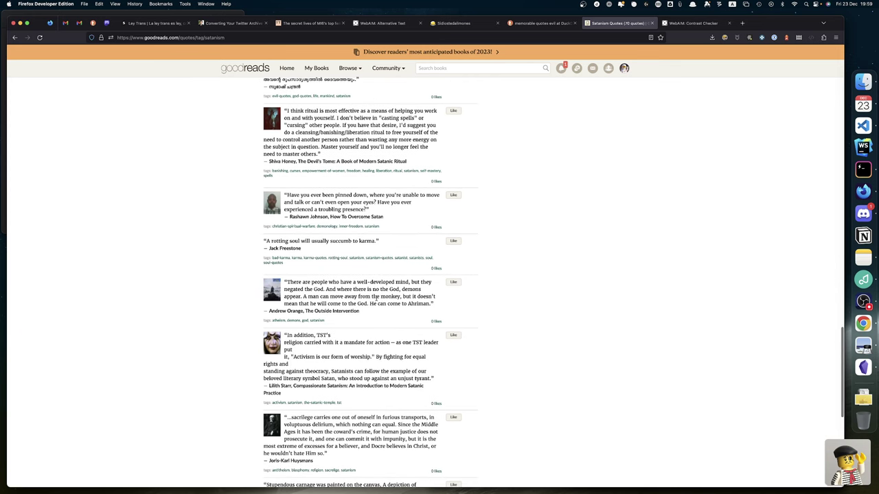
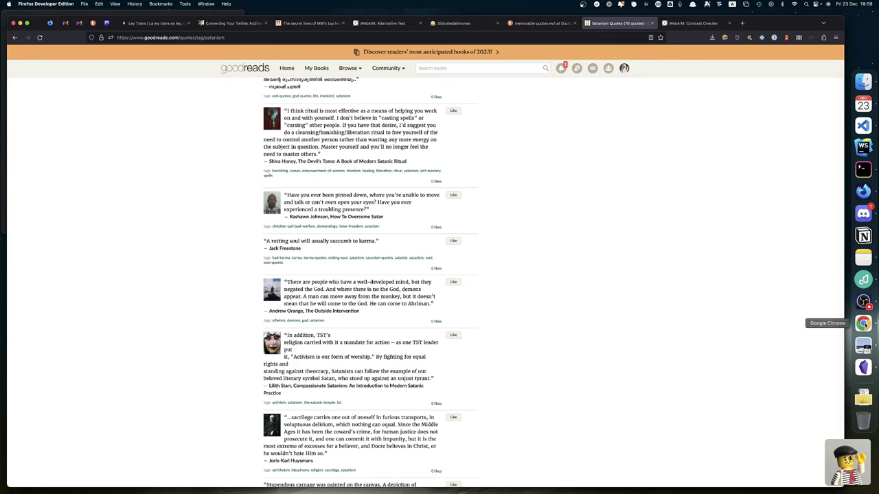
# Open iconoir.com in a new tab and search its icon library for "quote".
pyautogui.click(741, 22)
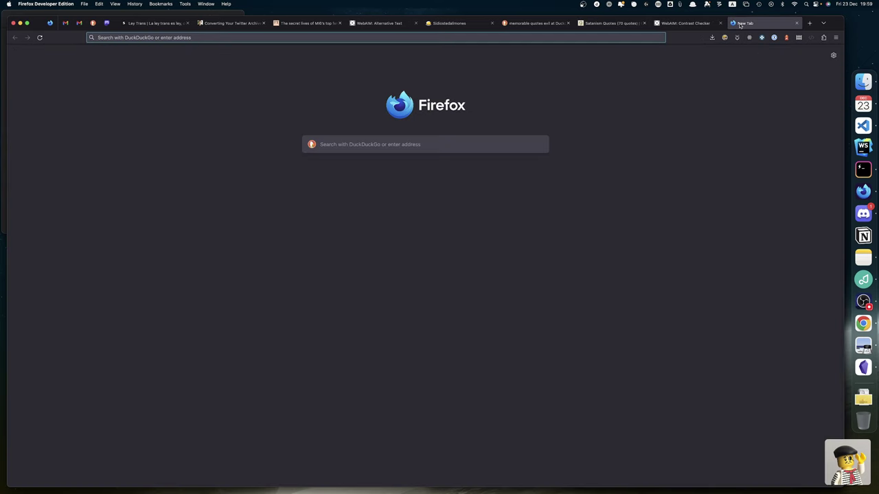
pyautogui.write('iconoir.com')
pyautogui.press('Return')
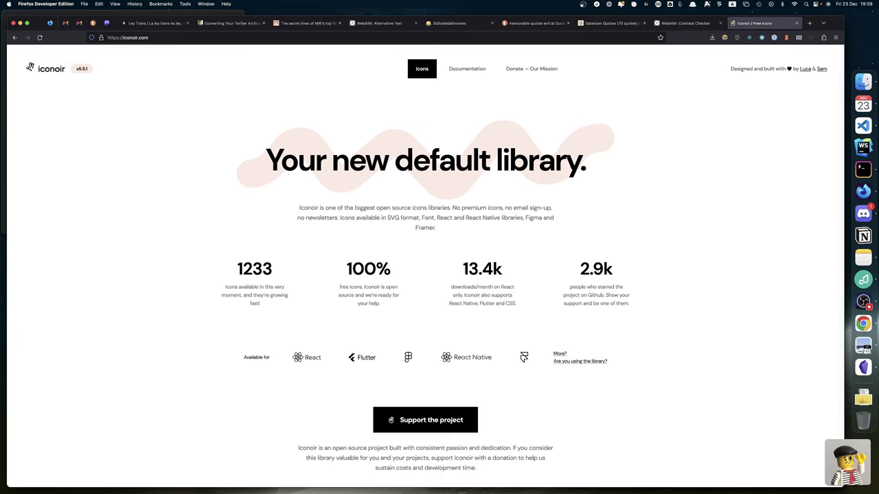
pyautogui.scroll(-10, 597, 345)
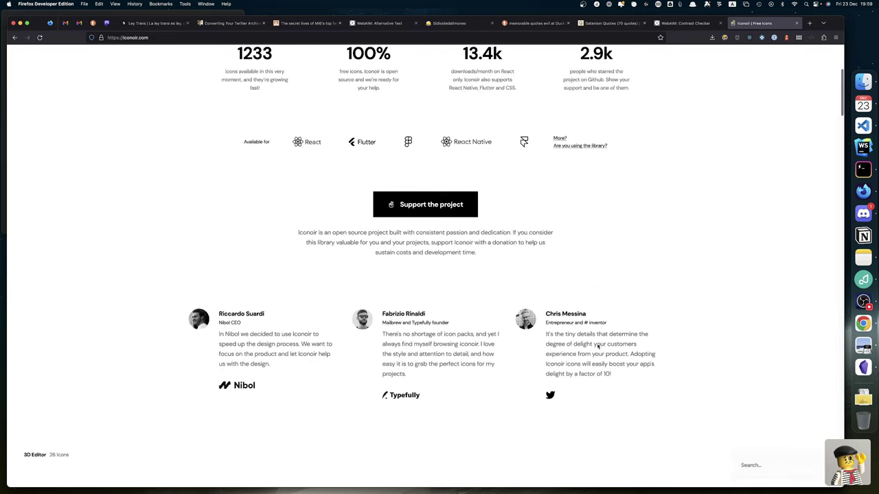
pyautogui.scroll(-2, 597, 347)
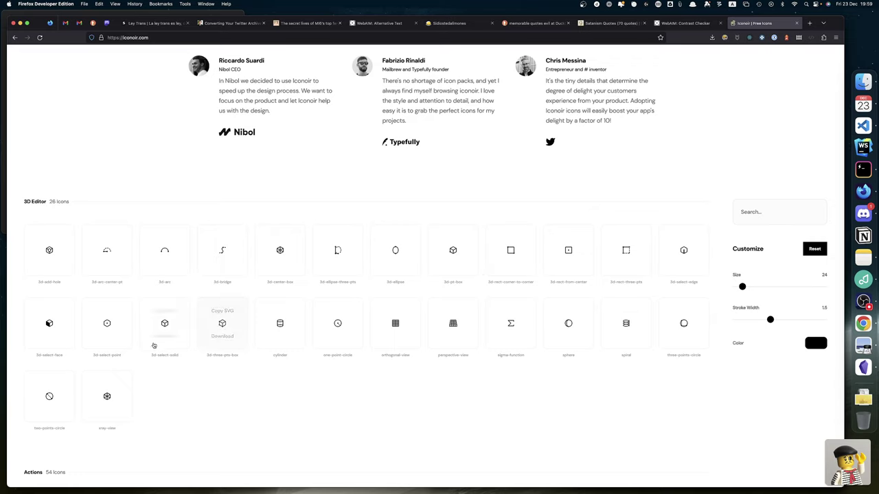
pyautogui.moveTo(168, 325)
pyautogui.click(768, 211)
pyautogui.write('quotes')
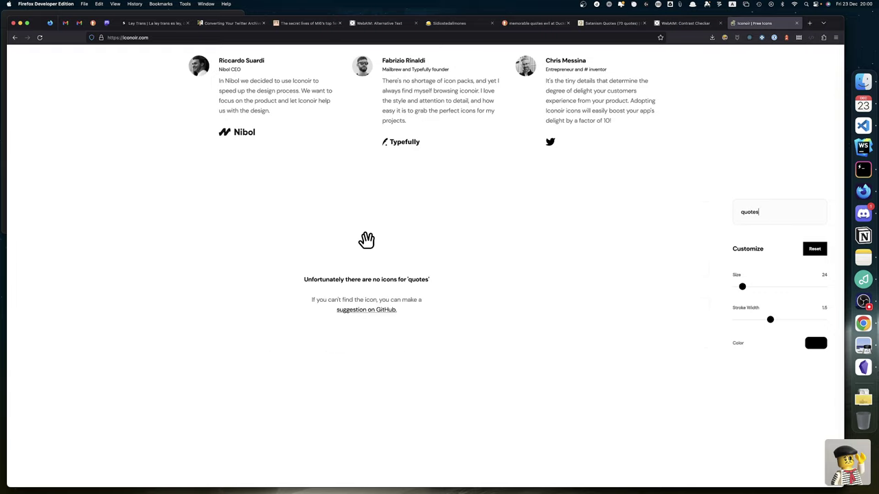
pyautogui.press('BackSpace')
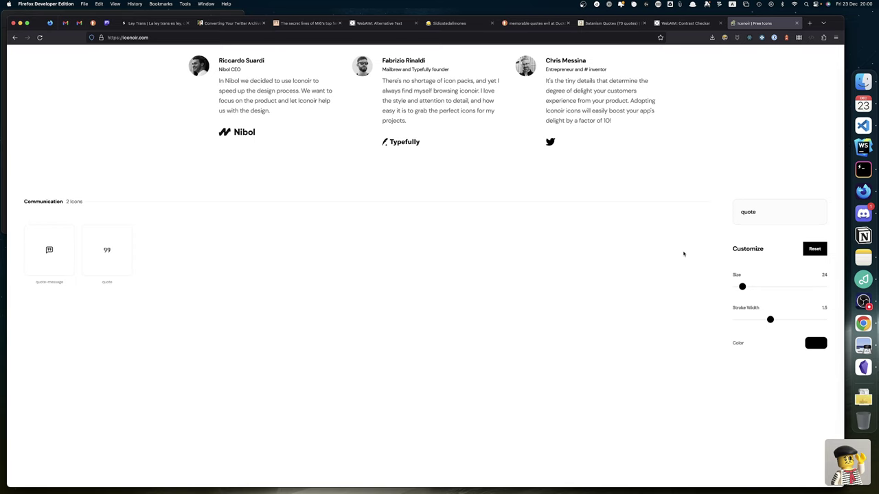
# Switch back to the Penpot web file in Chrome and view the mobile quote block.
pyautogui.click(862, 324)
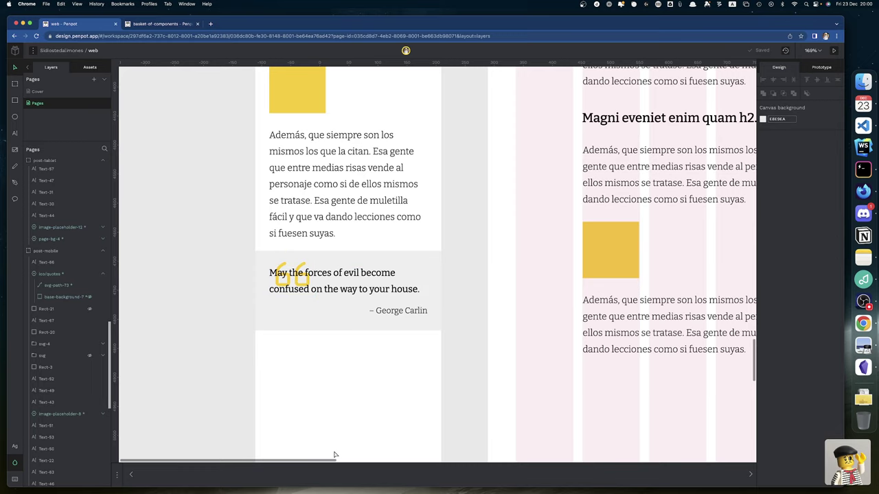
pyautogui.hscroll(1, 467, 328)
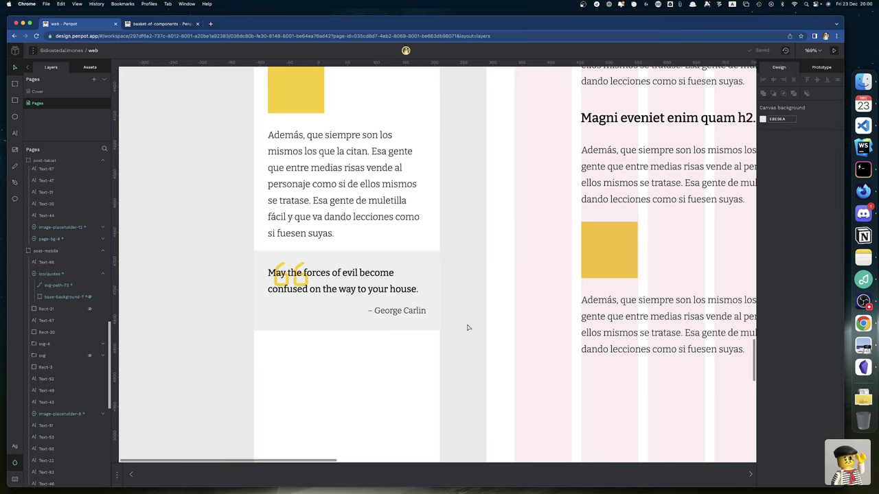
# Send the quote text layer backward, beneath the quote icon, the dark rectangle and the author line.
pyautogui.click(384, 292)
pyautogui.press('super+Down')
pyautogui.press('super+Down')
pyautogui.press('super+Down')
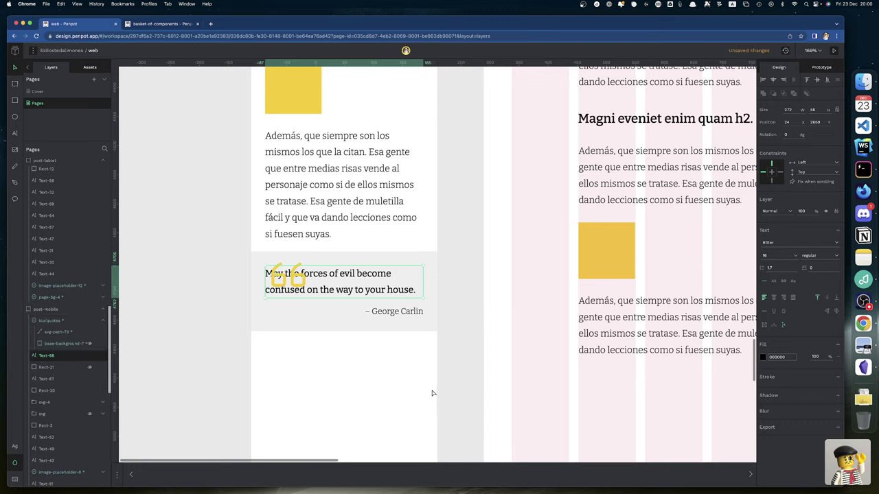
# Place the 24 px quote icon and its dark square just above the quote, aligned with the text's left edge.
pyautogui.press('Left')
pyautogui.press('Left')
pyautogui.press('Left')
pyautogui.press('Left')
pyautogui.press('Left')
pyautogui.press('Left')
pyautogui.press('Left')
pyautogui.press('Left')
pyautogui.press('Left')
pyautogui.press('Left')
pyautogui.press('Left')
pyautogui.press('Left')
pyautogui.press('Left')
pyautogui.press('Left')
pyautogui.press('Left')
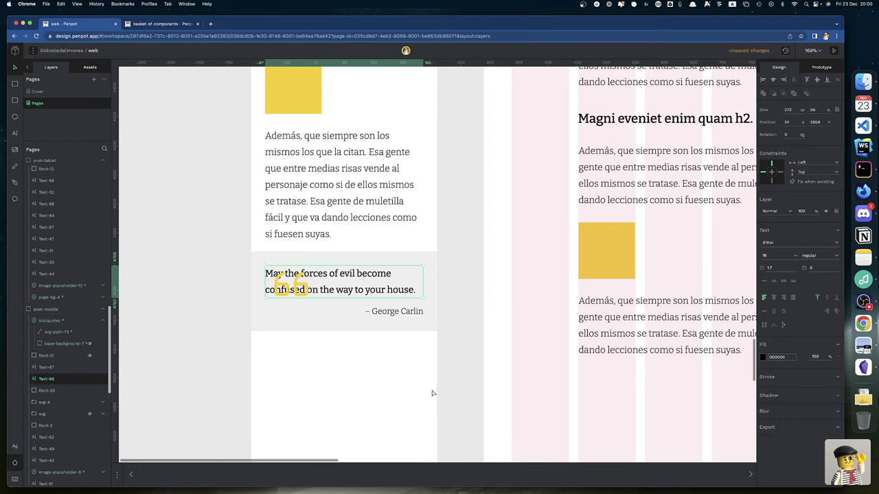
pyautogui.press('Up')
pyautogui.press('Up')
pyautogui.press('Up')
pyautogui.press('Up')
pyautogui.press('Up')
pyautogui.press('Up')
pyautogui.press('Up')
pyautogui.press('Up')
pyautogui.press('Up')
pyautogui.press('Up')
pyautogui.press('Up')
pyautogui.press('Up')
pyautogui.press('Up')
pyautogui.press('Up')
pyautogui.press('Up')
pyautogui.press('Up')
pyautogui.press('Up')
pyautogui.press('Up')
pyautogui.press('Up')
pyautogui.press('Up')
pyautogui.press('Up')
pyautogui.click(465, 341)
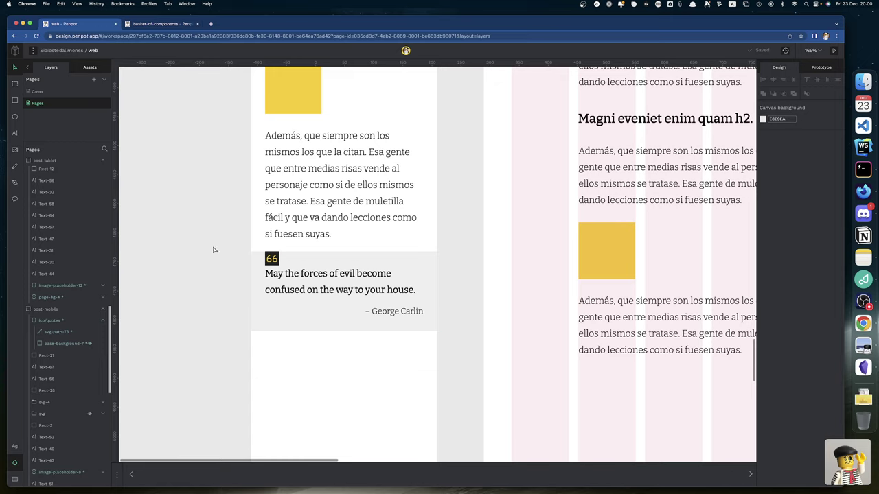
# Try duplicating the quote icon and its dark square, with both copies offset 10 px to the right at X 34.
pyautogui.click(275, 263)
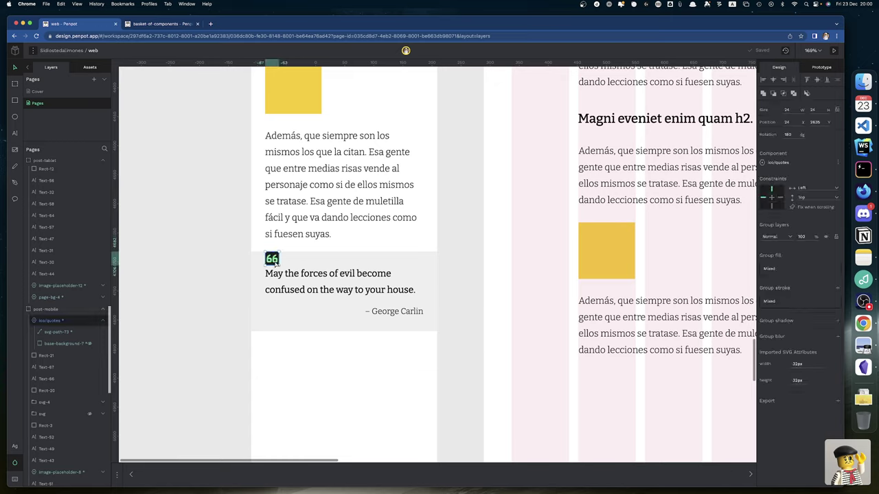
pyautogui.moveTo(274, 263); pyautogui.dragTo(279, 263)
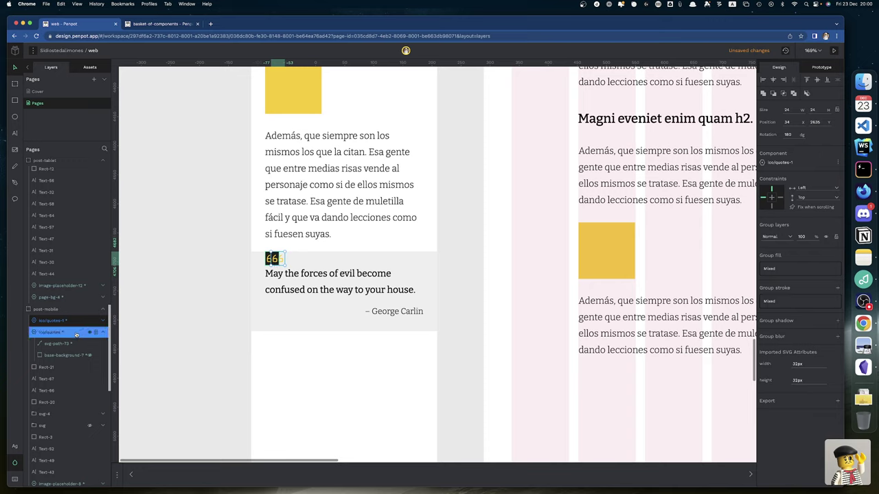
pyautogui.click(47, 368)
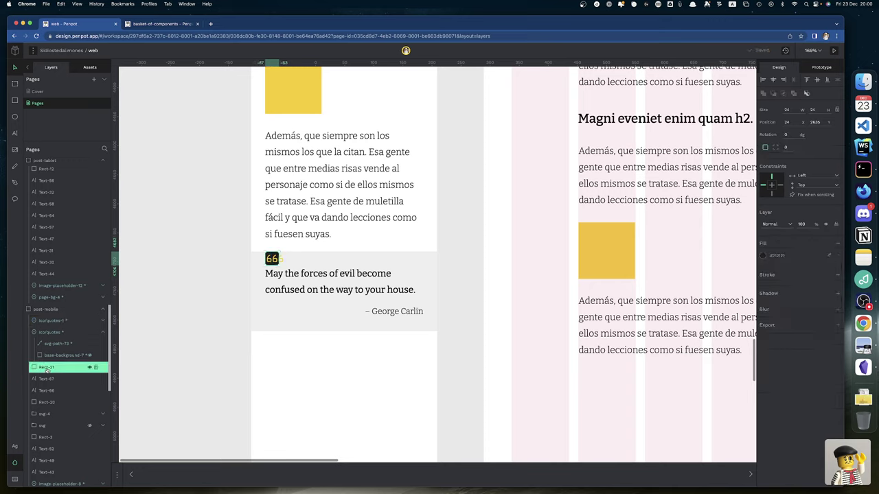
pyautogui.hotkey('ctrl', 'd')
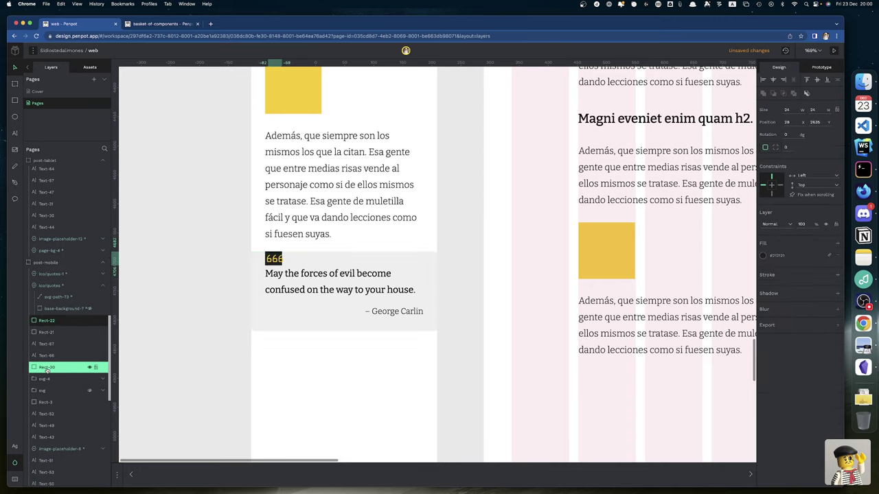
pyautogui.press('Right')
pyautogui.press('Right')
pyautogui.press('Right')
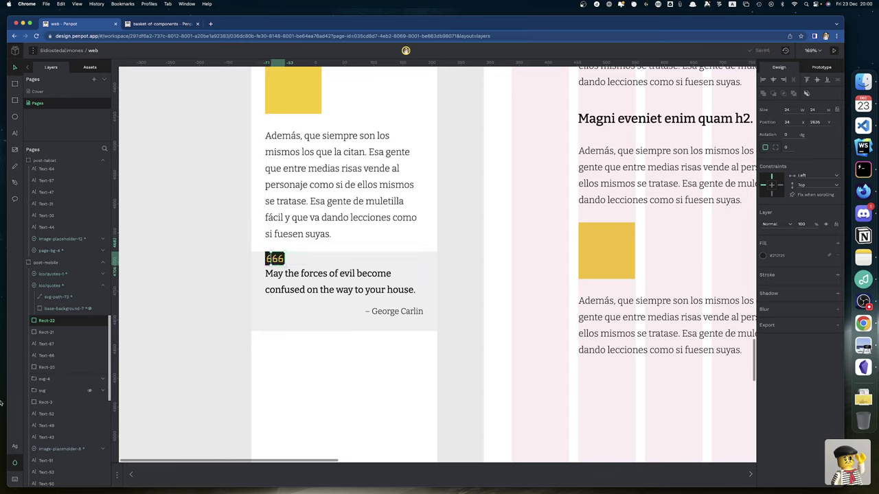
# Delete the duplicated quote icon and dark square, keeping only the original pair.
pyautogui.click(230, 410)
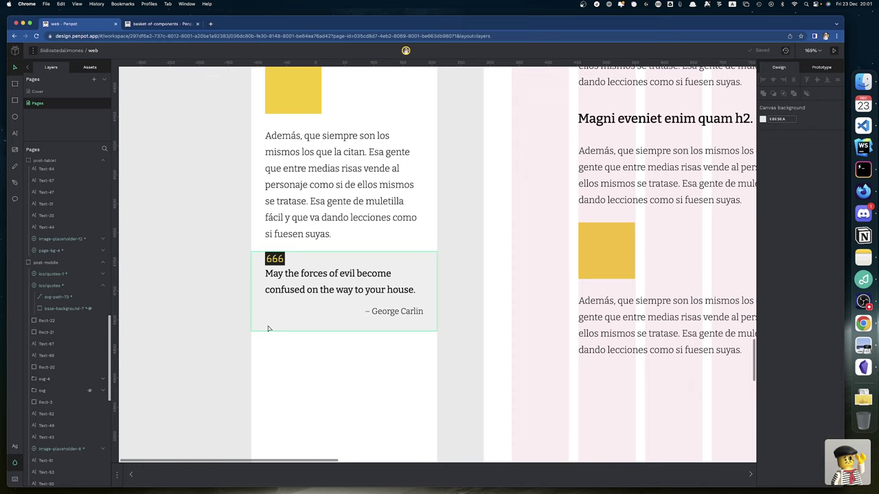
pyautogui.click(277, 261)
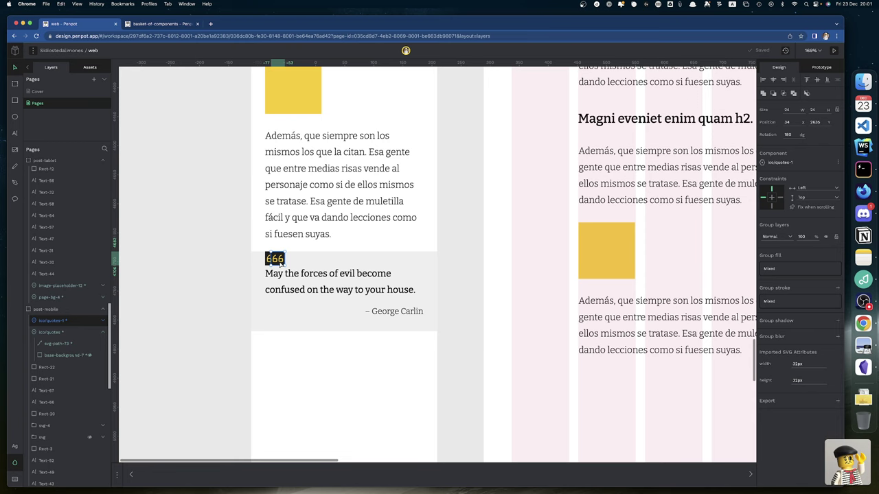
pyautogui.press('Delete')
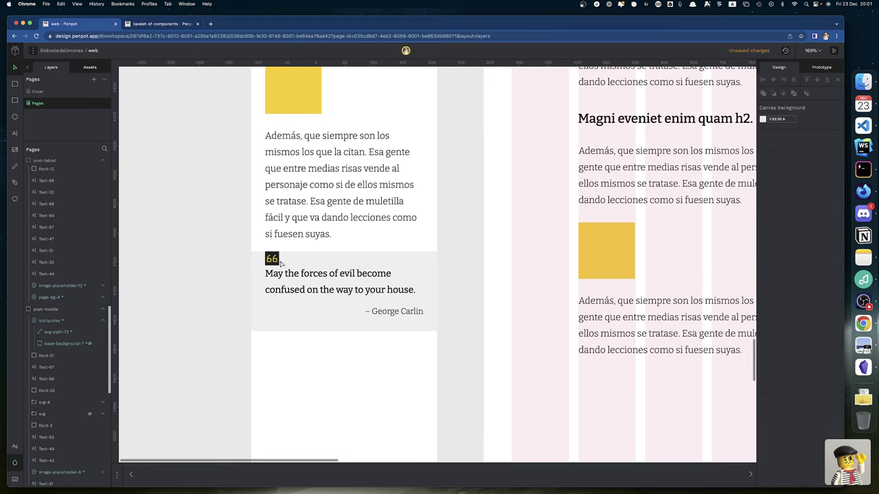
# Align the quote icon and its dark square with the left edge of the post-mobile board.
pyautogui.scroll(5, 283, 227)
pyautogui.scroll(10, 281, 221)
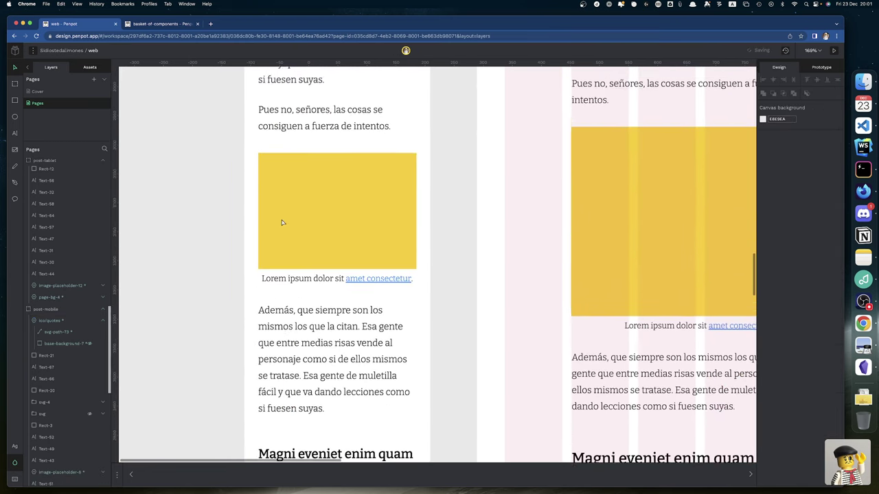
pyautogui.scroll(1, 282, 222)
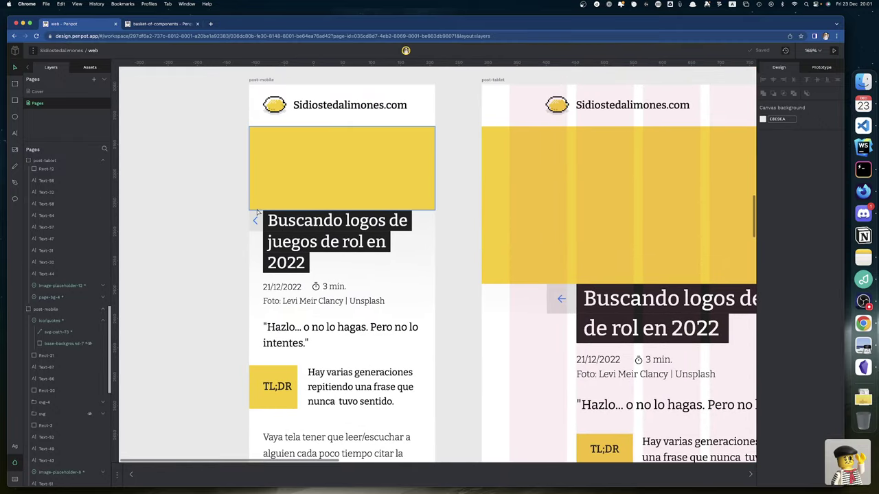
pyautogui.scroll(-5, 258, 258)
pyautogui.scroll(-15, 258, 258)
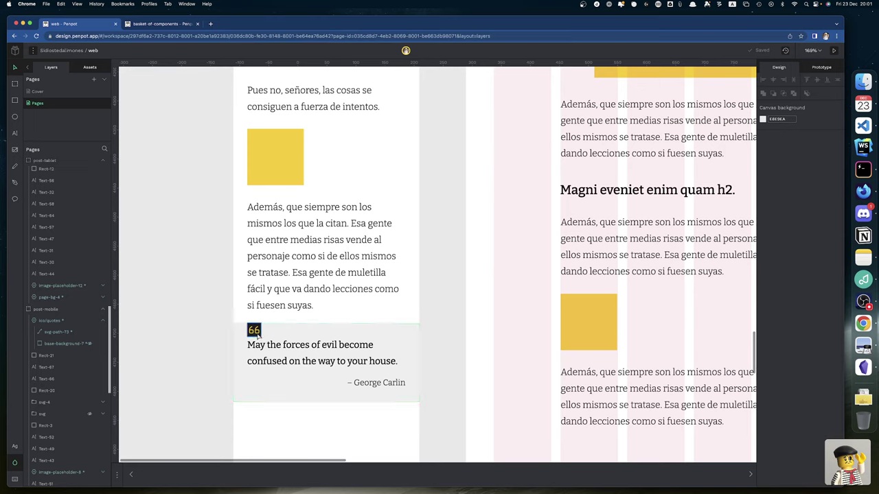
pyautogui.click(81, 343)
pyautogui.keyDown('shift'); pyautogui.click(67, 356); pyautogui.keyUp('shift')
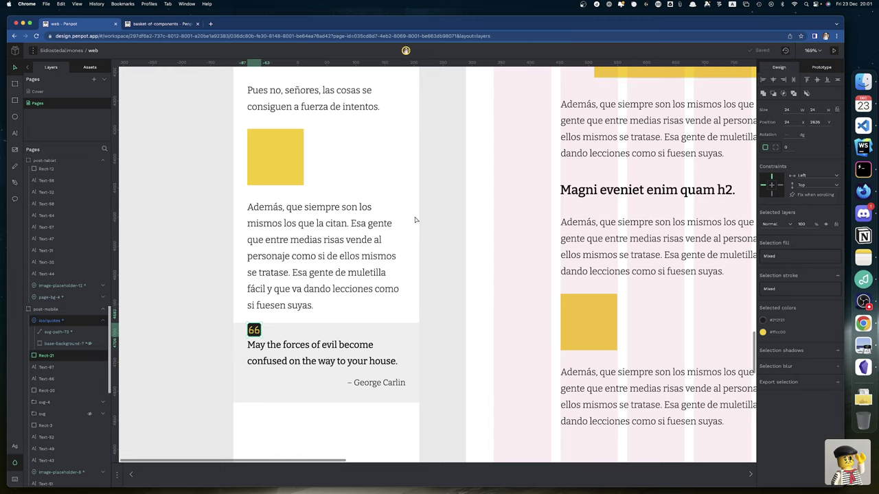
pyautogui.hotkey('alt', 'a')
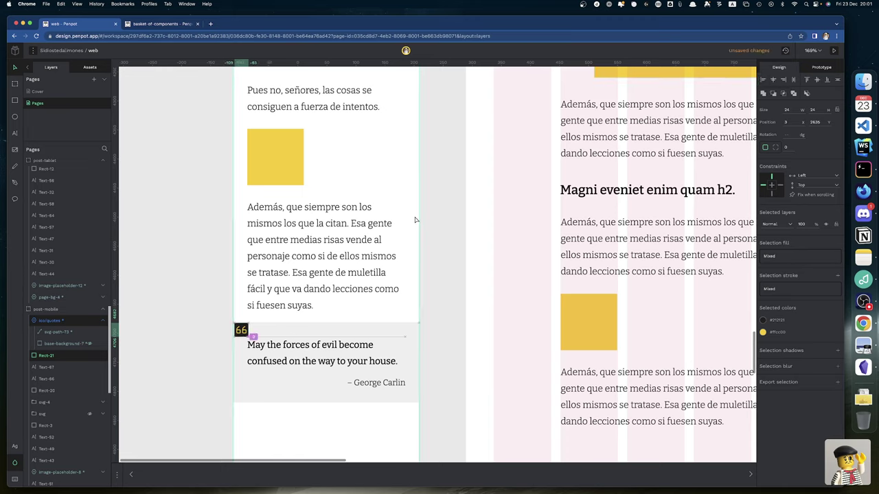
pyautogui.click(145, 295)
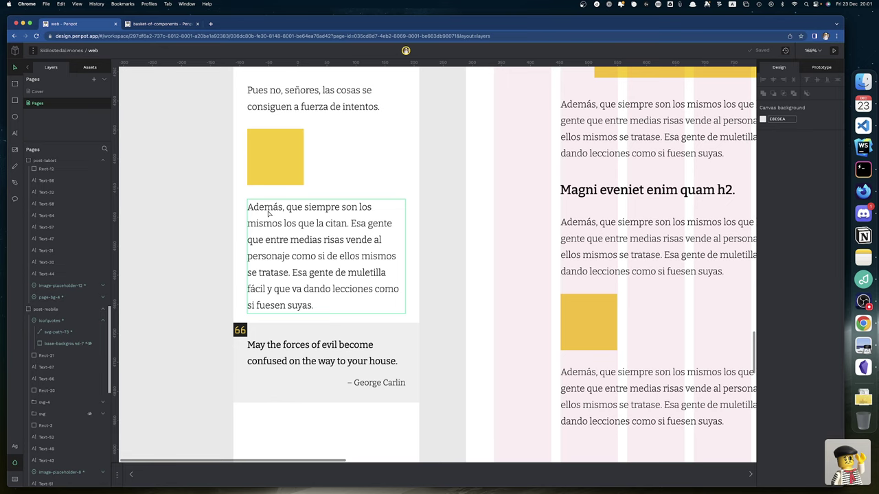
# Shift the quote icon and its dark square together to 12 px from the mobile board's left edge.
pyautogui.click(80, 354)
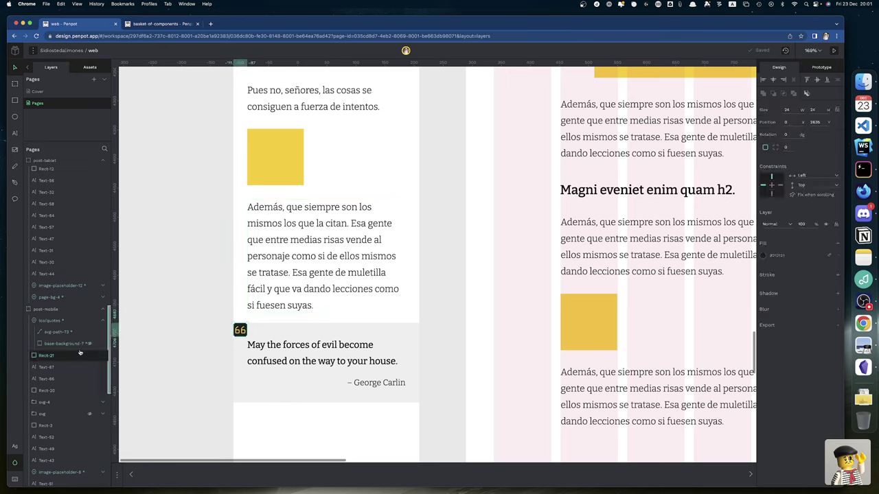
pyautogui.click(53, 323)
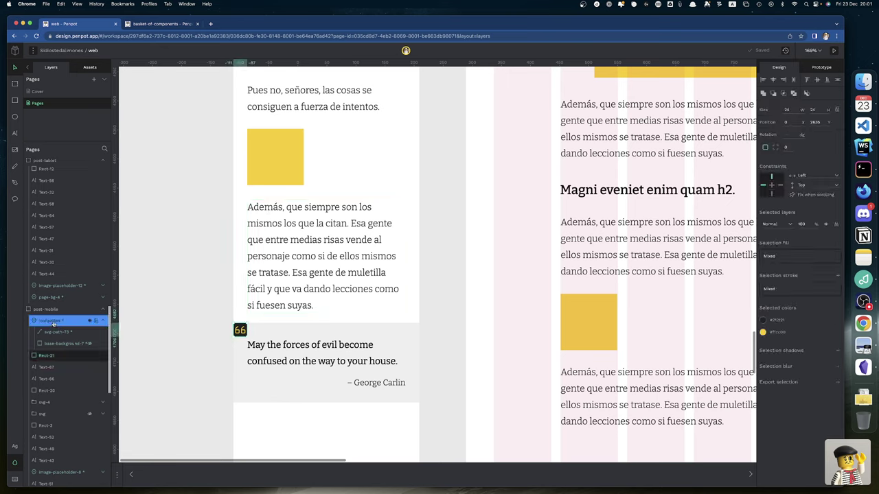
pyautogui.hotkey('shift', 'Right')
pyautogui.hotkey('shift', 'Right')
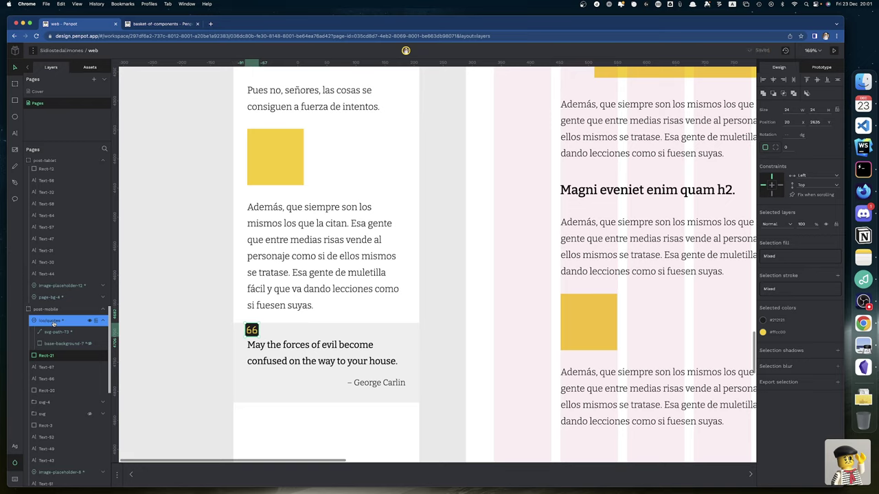
pyautogui.press('Right')
pyautogui.press('Right')
pyautogui.press('Right')
pyautogui.press('Right')
pyautogui.hotkey('shift', 'Left')
pyautogui.press('Left')
pyautogui.press('Left')
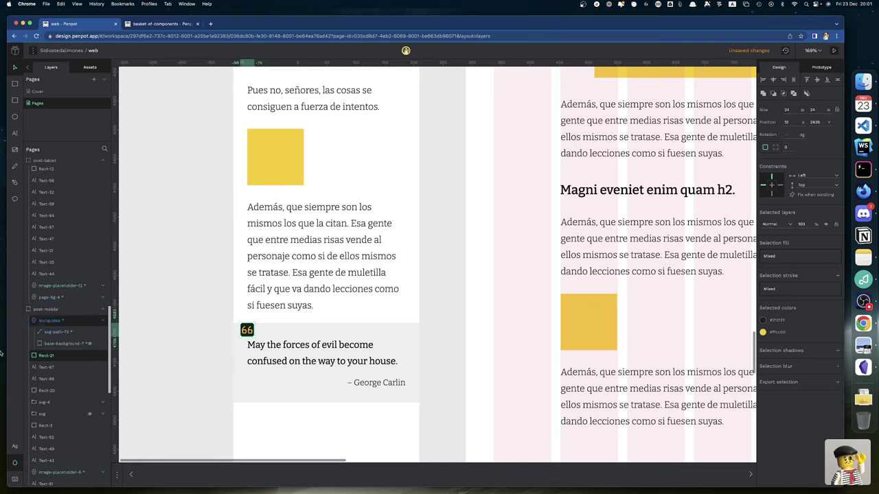
pyautogui.click(170, 375)
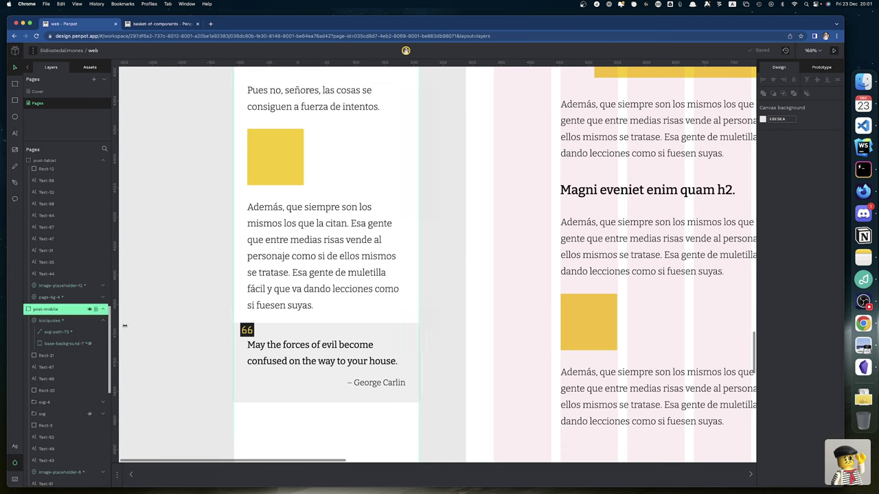
# Lower the quote icon and its dark square to Y 2647, 12 px below the top of the grey quote block.
pyautogui.click(243, 335)
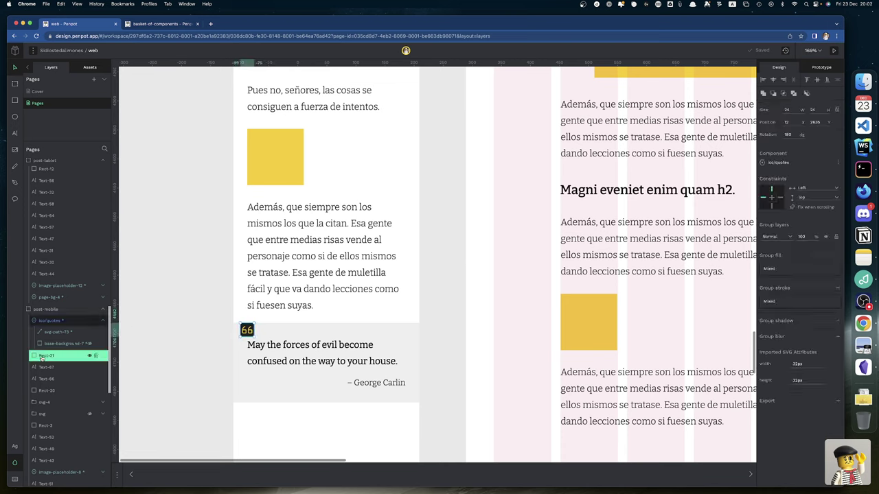
pyautogui.hotkey('shift', 'Down')
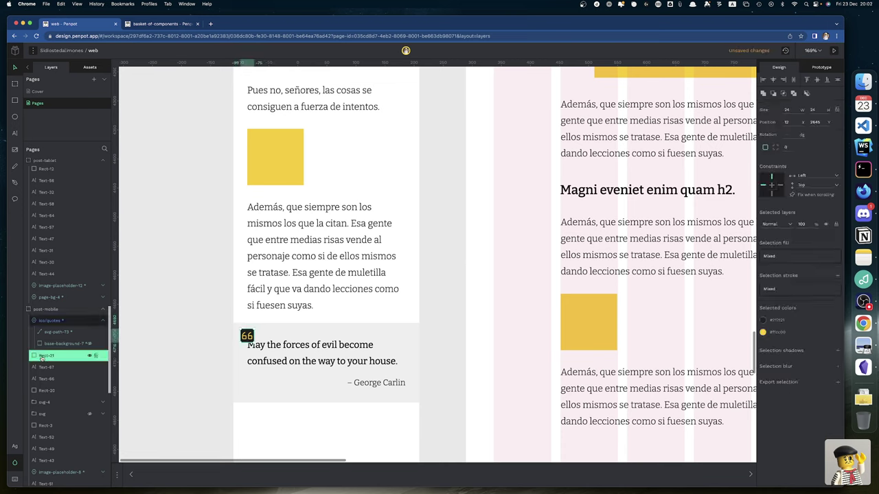
pyautogui.press('alt')
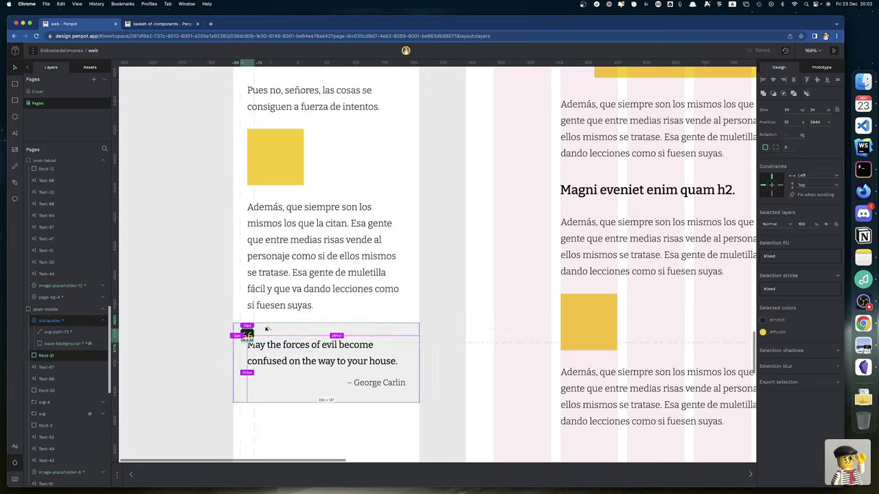
pyautogui.press('Down')
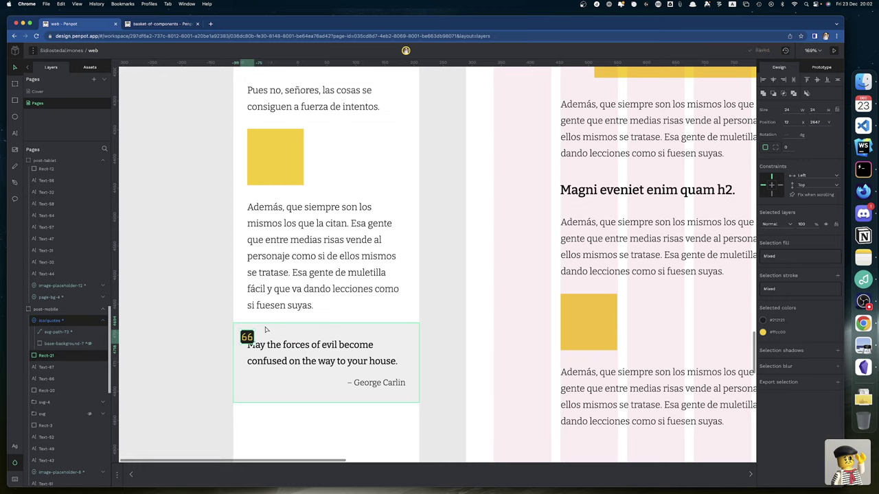
pyautogui.click(190, 351)
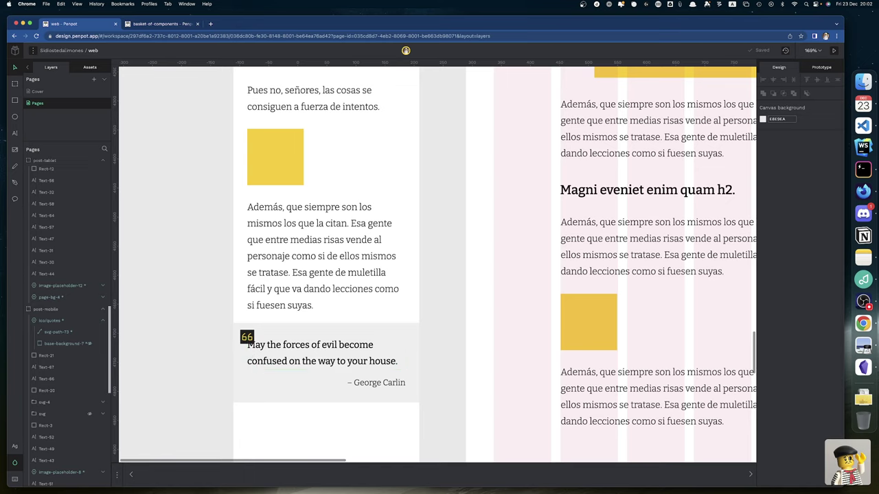
# Move the quote text and author line together beside the icon, at X 48 with the quote's top level with the icon.
pyautogui.click(273, 346)
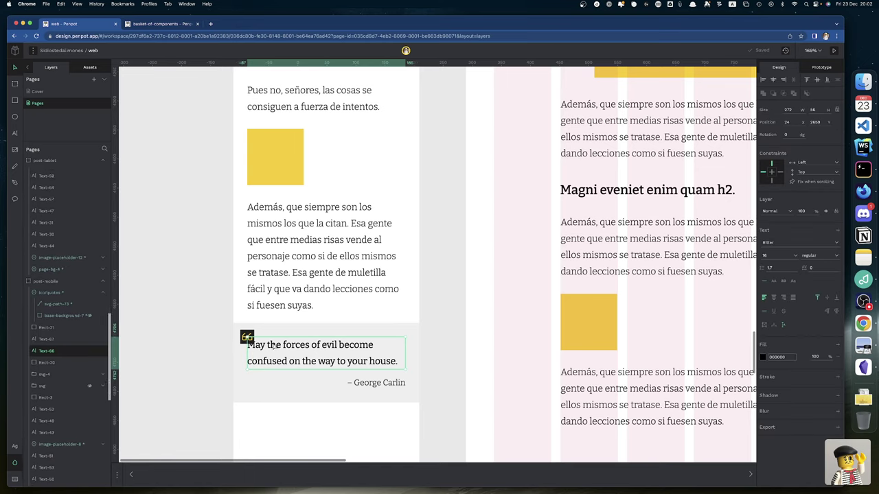
pyautogui.keyDown('shift'); pyautogui.click(369, 386); pyautogui.keyUp('shift')
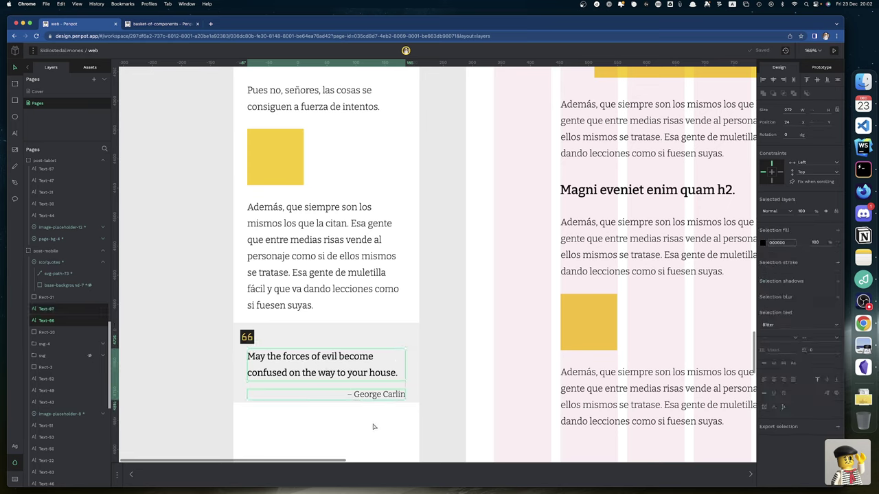
pyautogui.hotkey('ctrl', 'shift', 'a')
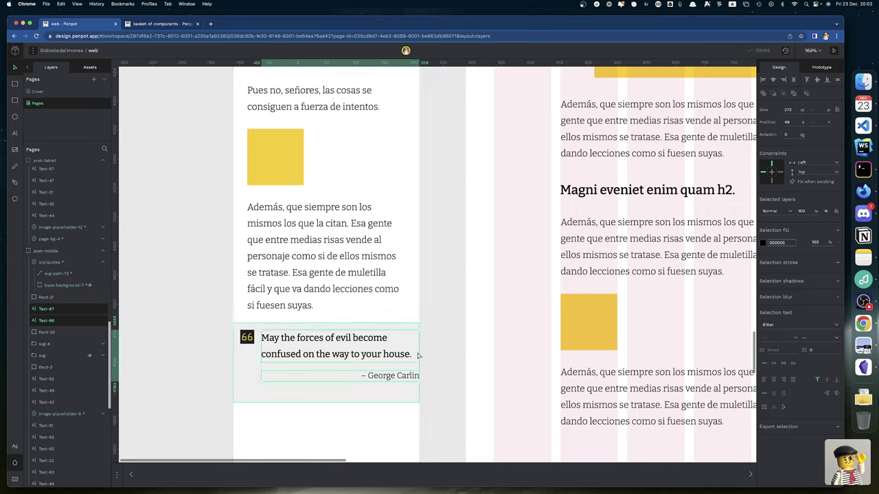
pyautogui.press('Escape')
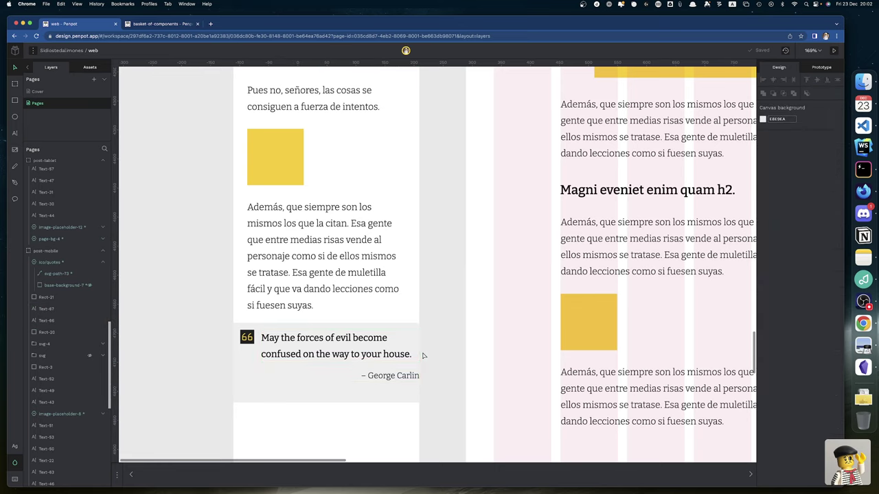
# Narrow the quote text to the body text's right margin and move the author line just beneath it.
pyautogui.click(416, 358)
pyautogui.moveTo(418, 354); pyautogui.dragTo(392, 388)
pyautogui.click(412, 379)
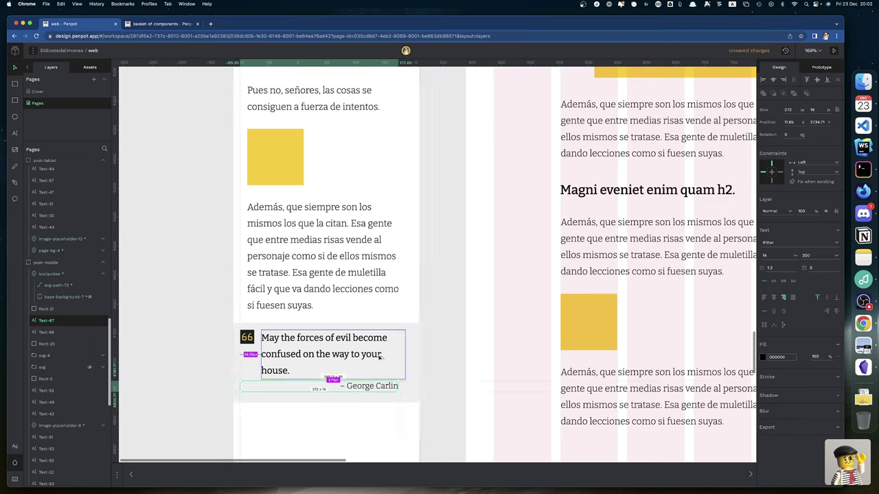
# Align the right edges of the author line and the quote text, and check the spacing between them.
pyautogui.keyDown('shift'); pyautogui.click(379, 356); pyautogui.keyUp('shift')
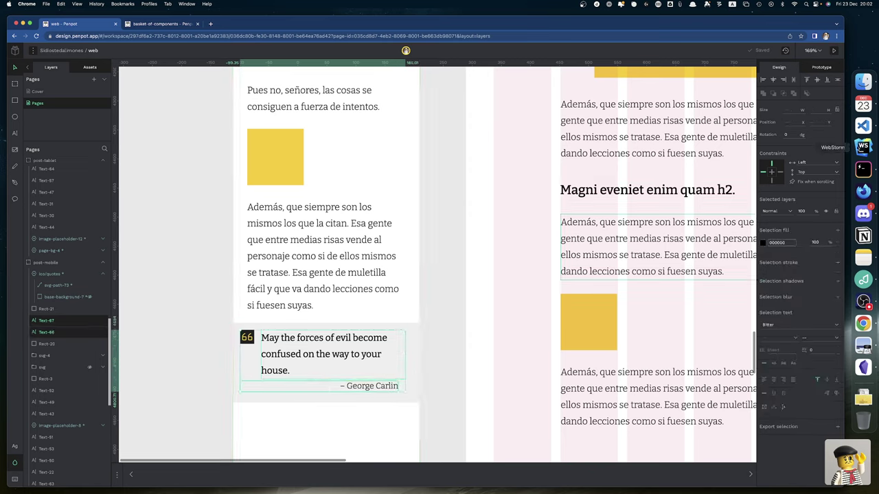
pyautogui.click(782, 79)
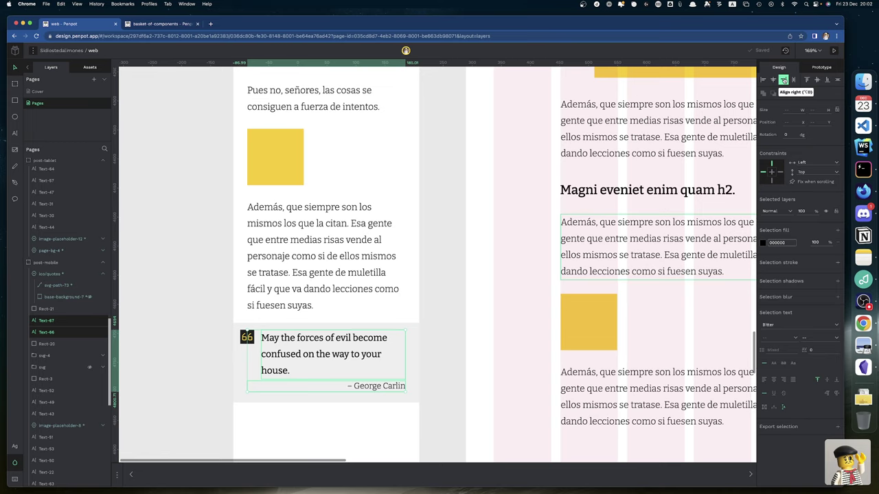
pyautogui.press('alt')
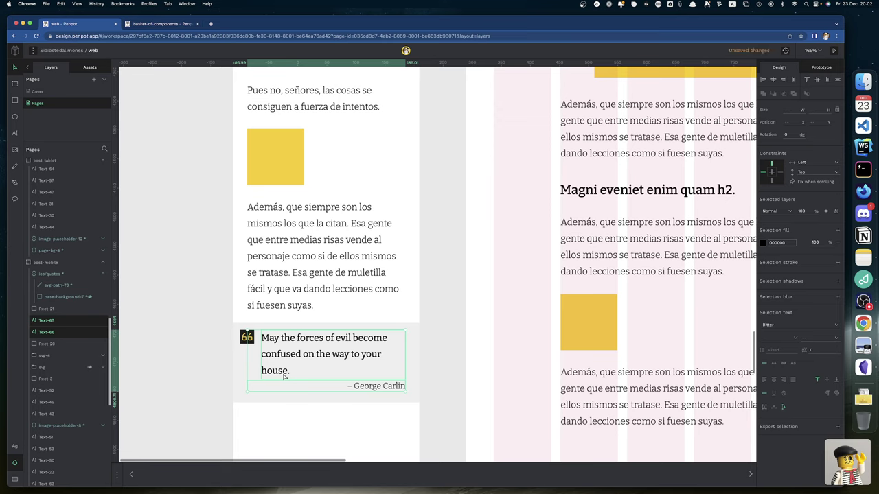
# Lower the author line of the quote to Y 2744.71, leaving a gap below the quote text.
pyautogui.click(331, 361)
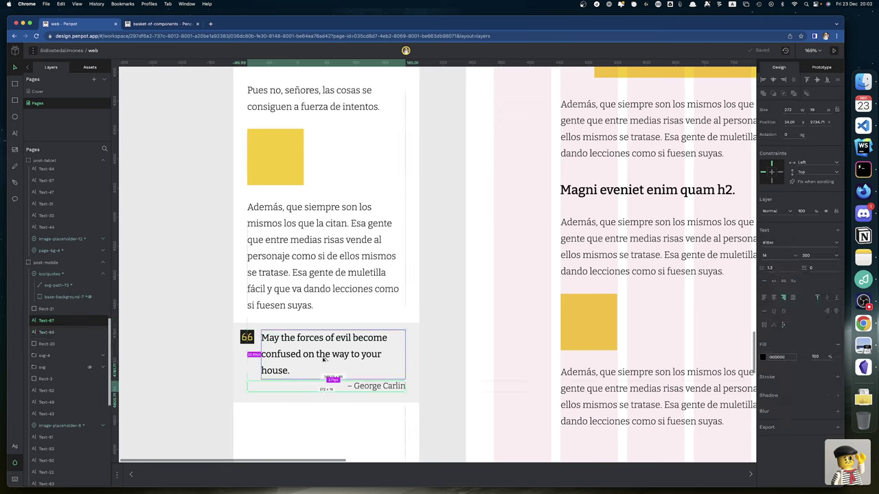
pyautogui.press('Down')
pyautogui.press('Down')
pyautogui.press('Down')
pyautogui.press('Down')
pyautogui.press('Down')
pyautogui.press('Down')
pyautogui.press('Down')
pyautogui.press('Down')
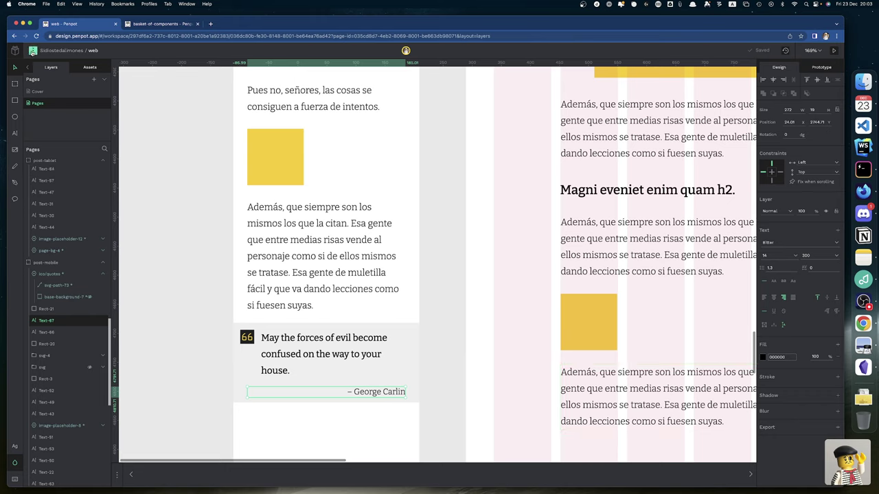
# Enable snap to pixel for the file.
pyautogui.click(32, 51)
pyautogui.moveTo(58, 110)
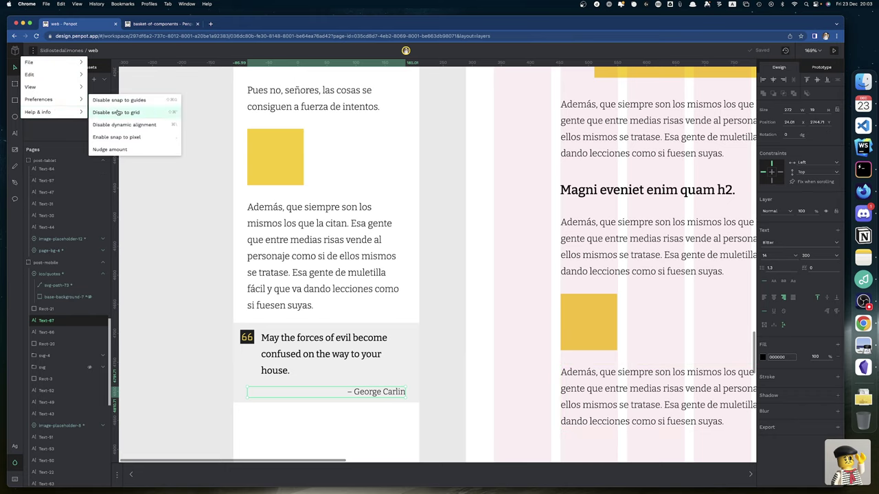
pyautogui.click(116, 139)
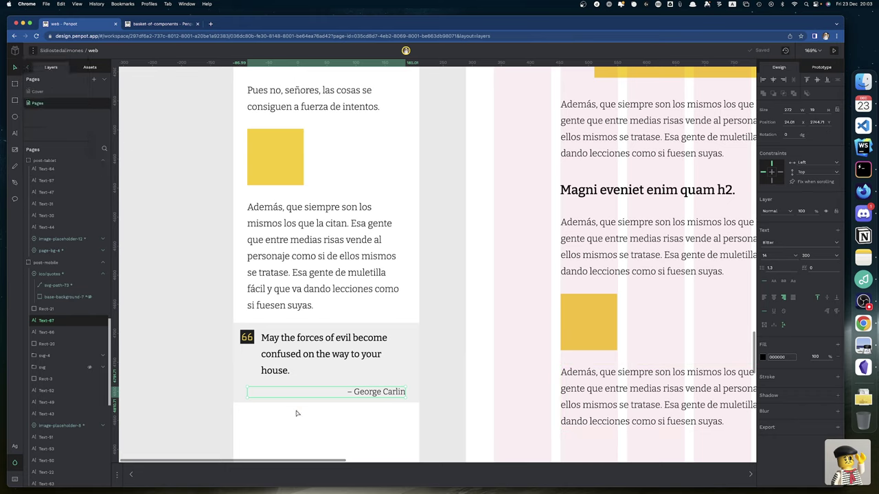
# Raise the author line to Y 2740, 8 px below the quote text, and bring its left edge in to X 48.
pyautogui.press('alt')
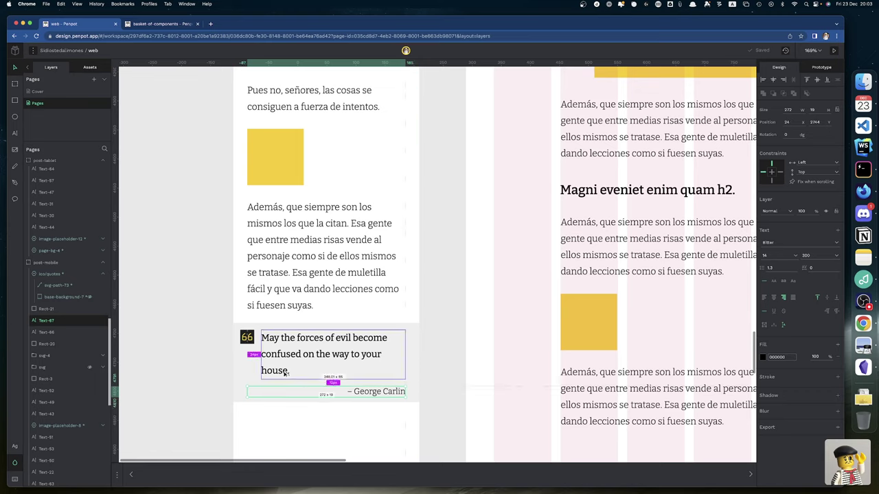
pyautogui.press('Up')
pyautogui.press('Up')
pyautogui.press('Up')
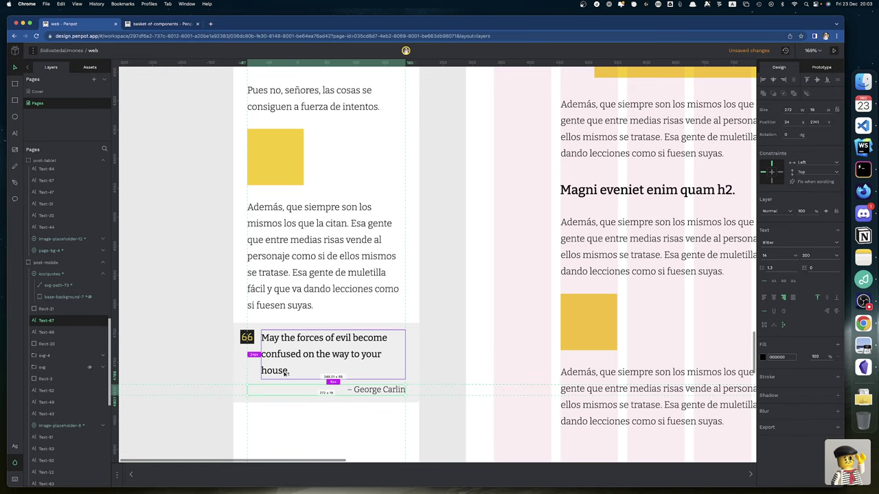
pyautogui.press('Up')
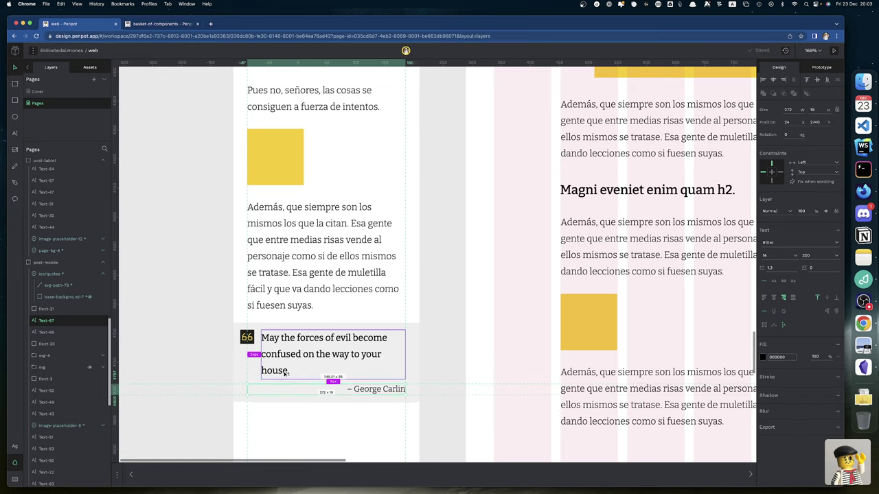
pyautogui.moveTo(247, 390); pyautogui.dragTo(261, 391)
# Set the height of the grey quote block to 148 px.
pyautogui.click(252, 401)
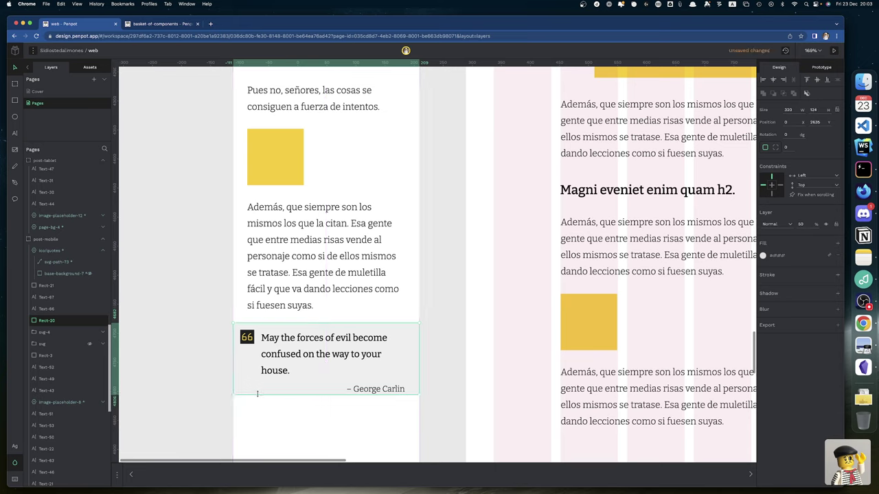
pyautogui.click(819, 110)
pyautogui.write('148')
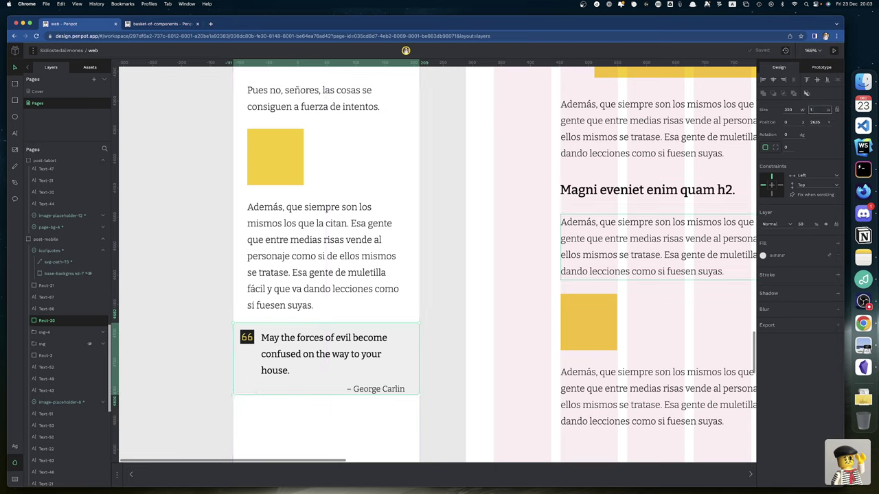
pyautogui.press('Return')
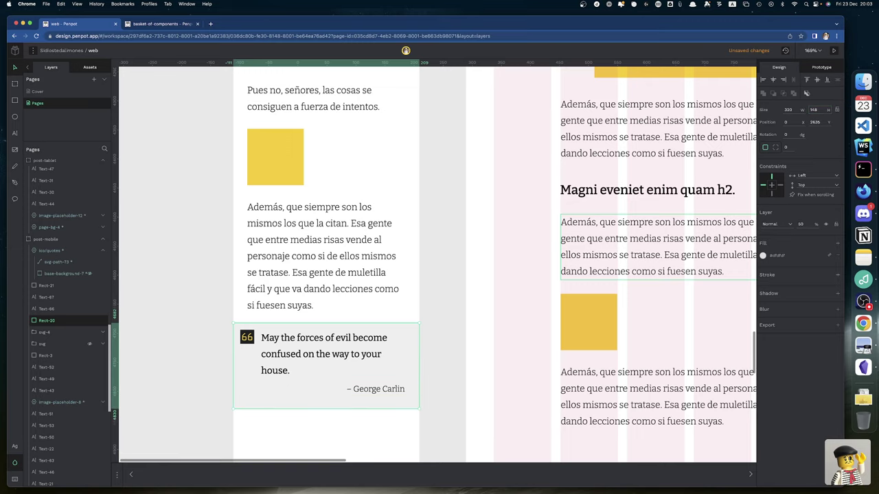
pyautogui.click(427, 355)
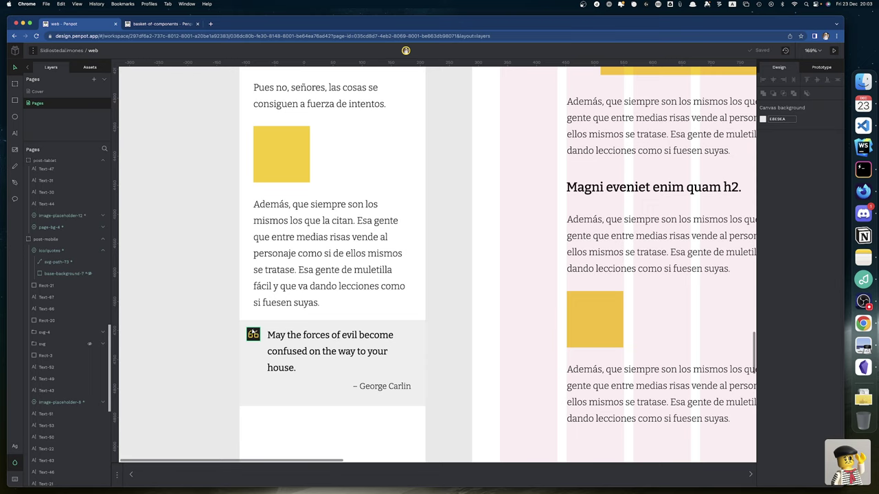
# Extend the dark square behind the quote icon up to the top edge of the grey block, making it 36 px high.
pyautogui.click(252, 332)
pyautogui.moveTo(252, 327); pyautogui.dragTo(252, 327)
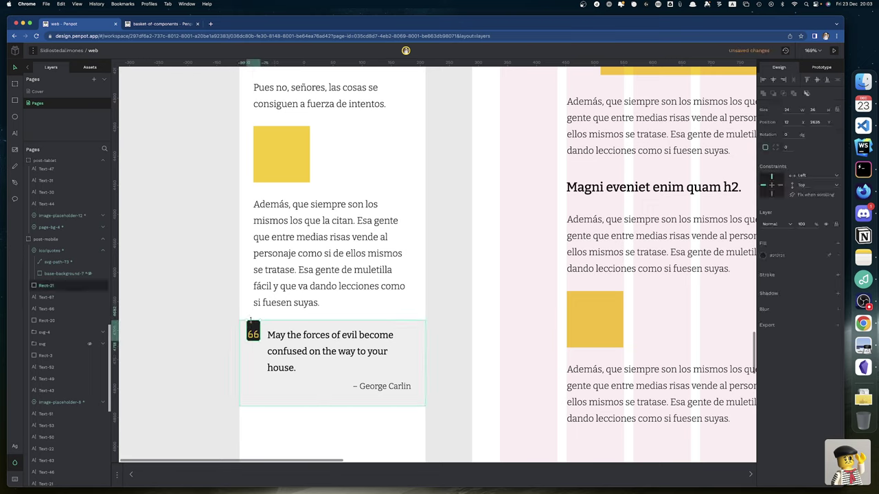
pyautogui.click(191, 333)
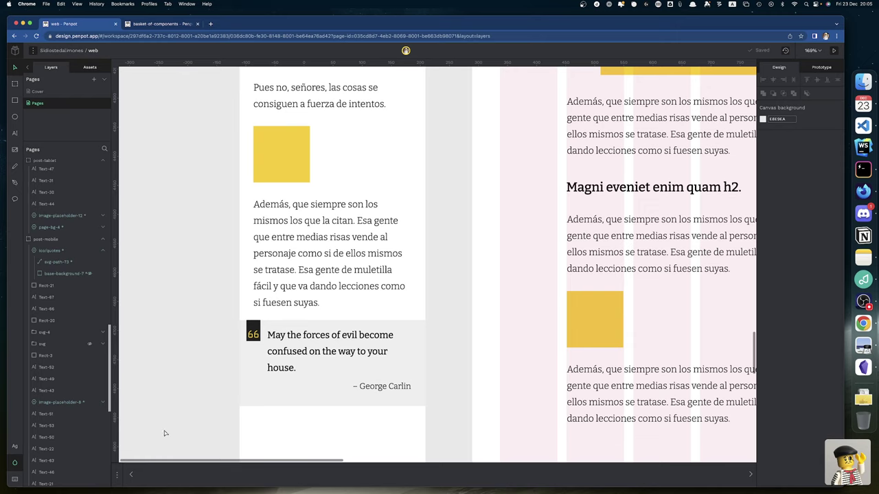
# Adjust the quote text's right edge and shift the author line to X 49 so that both end at the text margin.
pyautogui.click(284, 342)
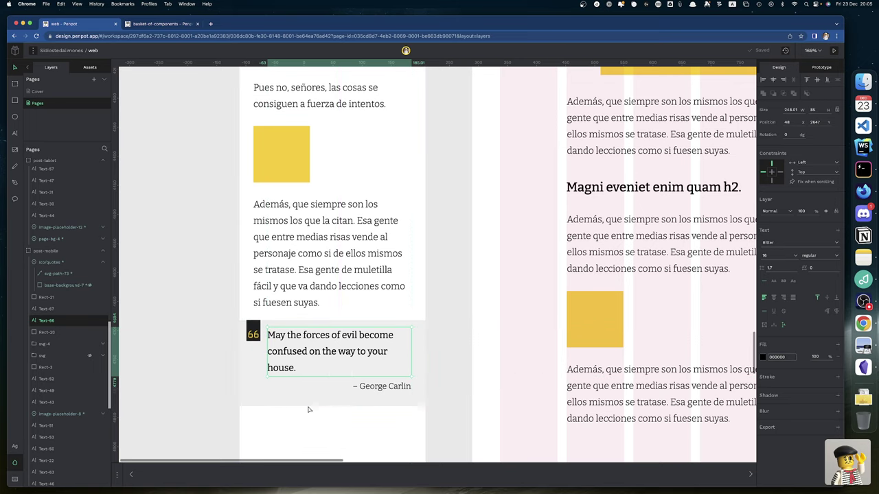
pyautogui.moveTo(413, 355); pyautogui.dragTo(409, 355)
pyautogui.click(404, 386)
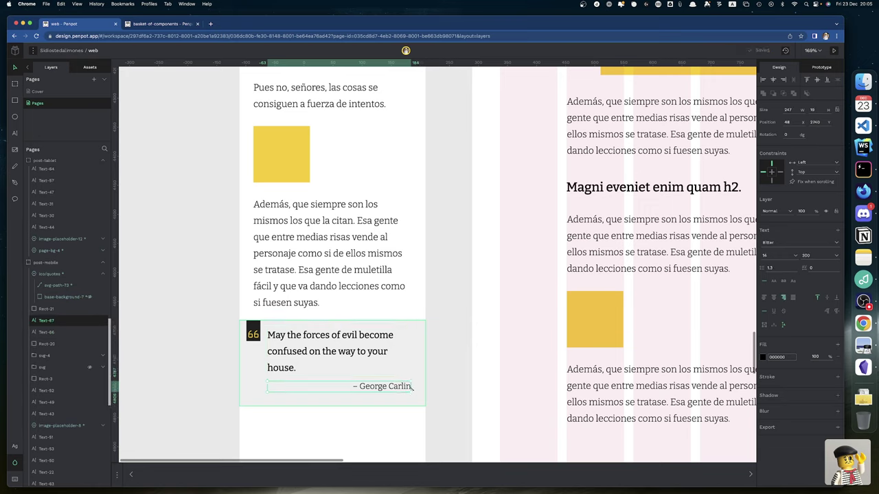
pyautogui.moveTo(411, 386); pyautogui.dragTo(412, 386)
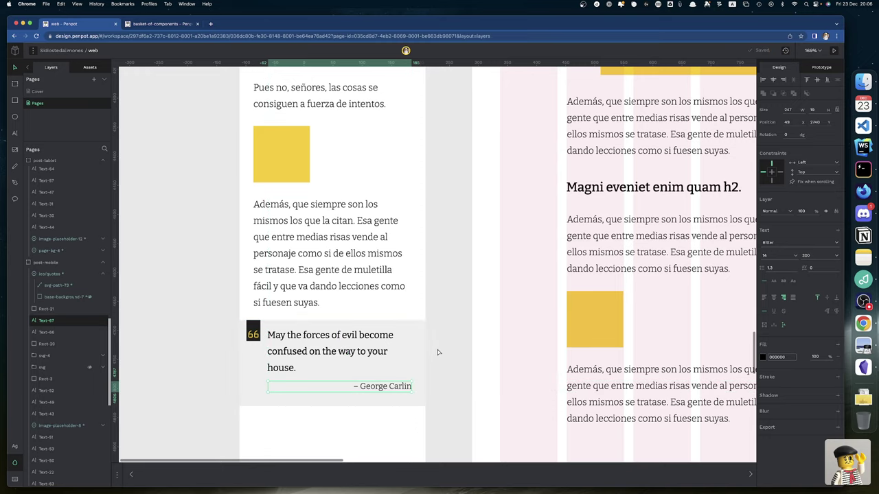
# Select the quote icon, its dark rectangle, the quote text and the author line together.
pyautogui.scroll(-2, 434, 349)
pyautogui.scroll(-3, 433, 349)
pyautogui.hscroll(1, 433, 350)
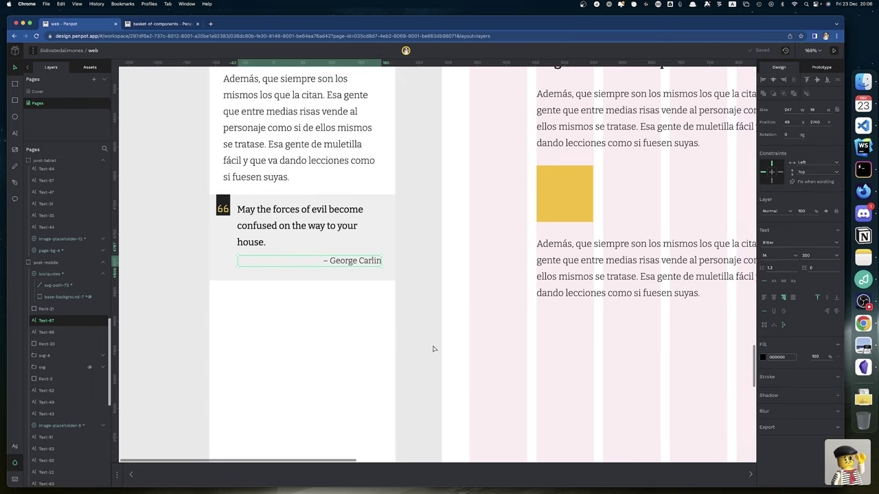
pyautogui.scroll(2, 371, 353)
pyautogui.hscroll(-1, 371, 353)
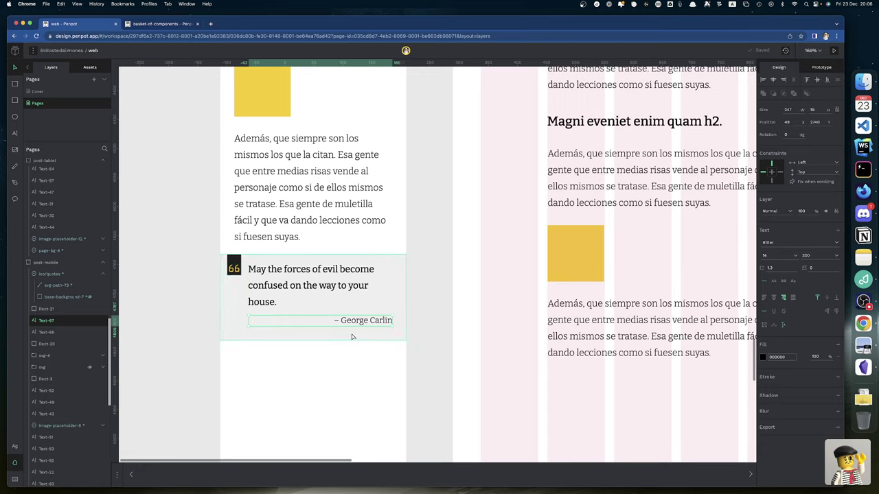
pyautogui.click(234, 266)
pyautogui.keyDown('shift'); pyautogui.click(309, 285); pyautogui.keyUp('shift')
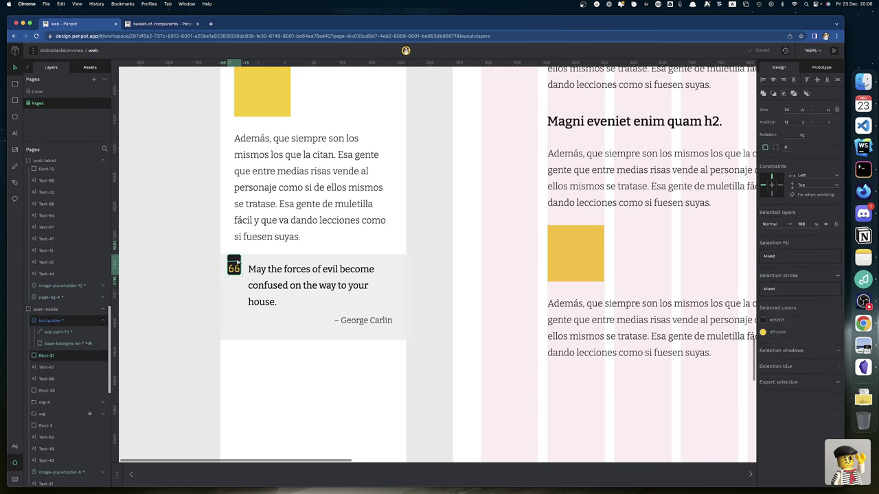
pyautogui.keyDown('shift'); pyautogui.click(350, 320); pyautogui.keyUp('shift')
pyautogui.keyDown('shift'); pyautogui.click(351, 321); pyautogui.keyUp('shift')
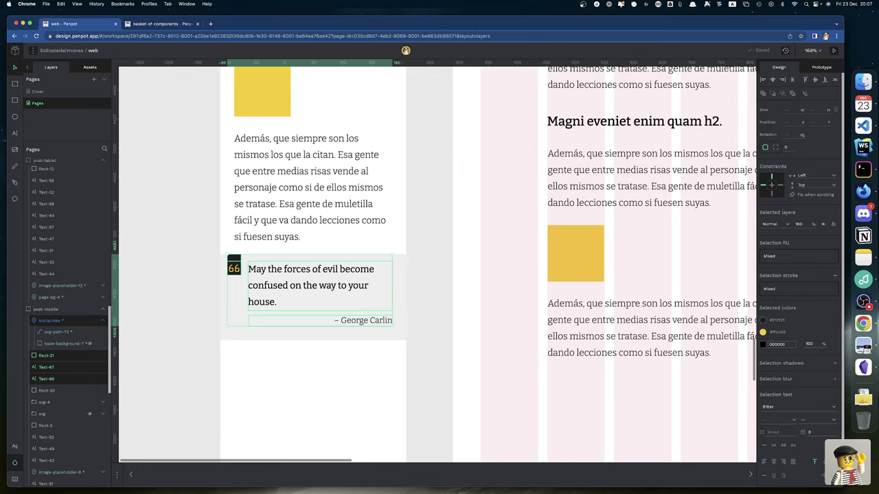
# Show the column grid on the post-mobile board.
pyautogui.scroll(15, 303, 311)
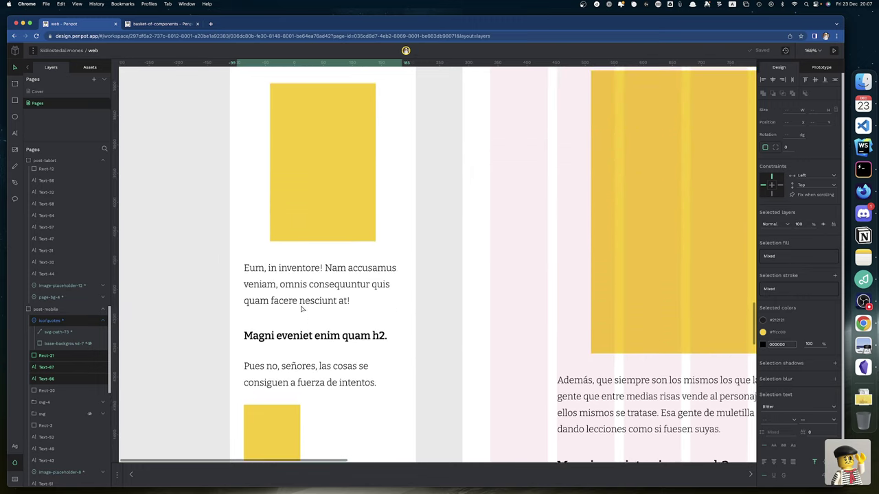
pyautogui.scroll(20, 304, 311)
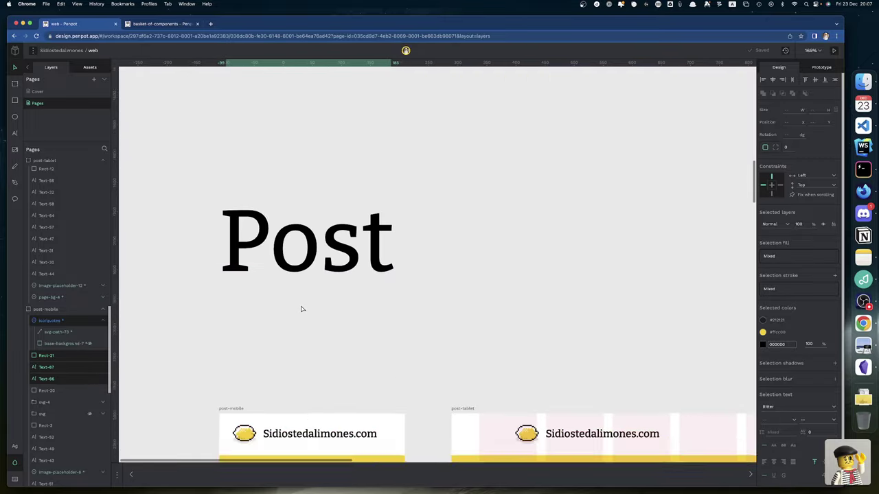
pyautogui.scroll(-4, 302, 310)
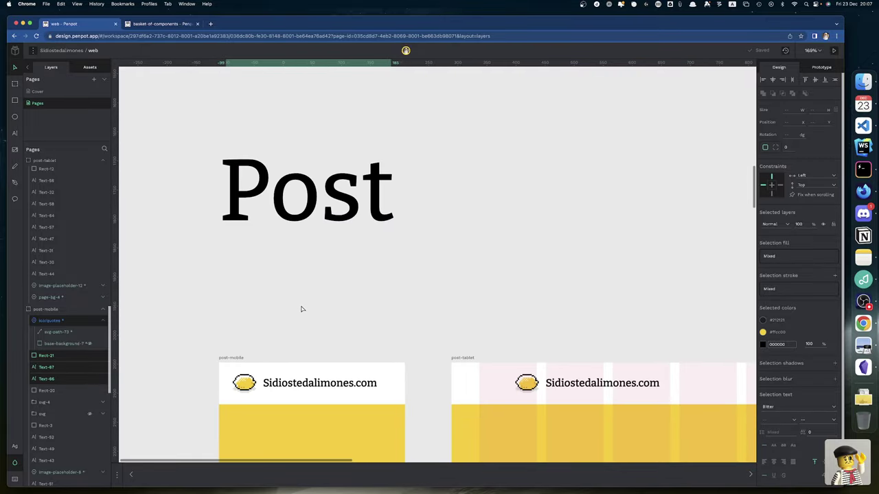
pyautogui.click(231, 358)
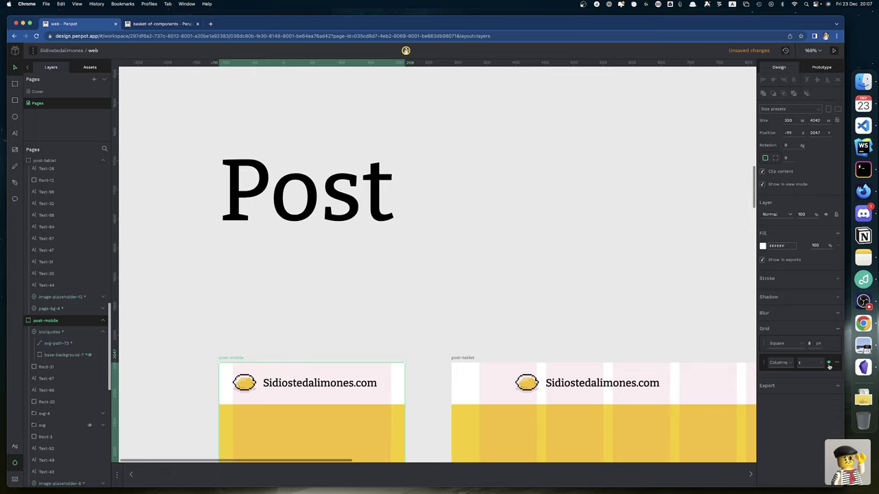
# Check the mobile quote block against the column grid and look at the matching area of the tablet layout.
pyautogui.scroll(-20, 539, 329)
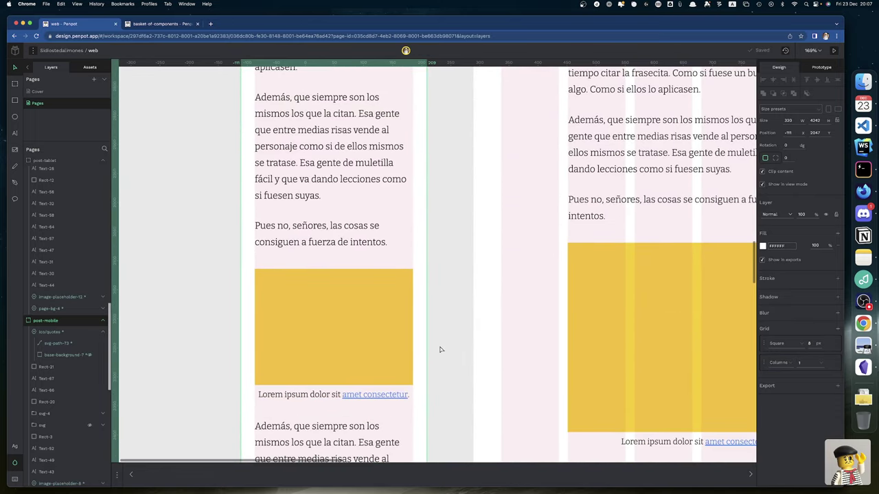
pyautogui.scroll(-15, 441, 349)
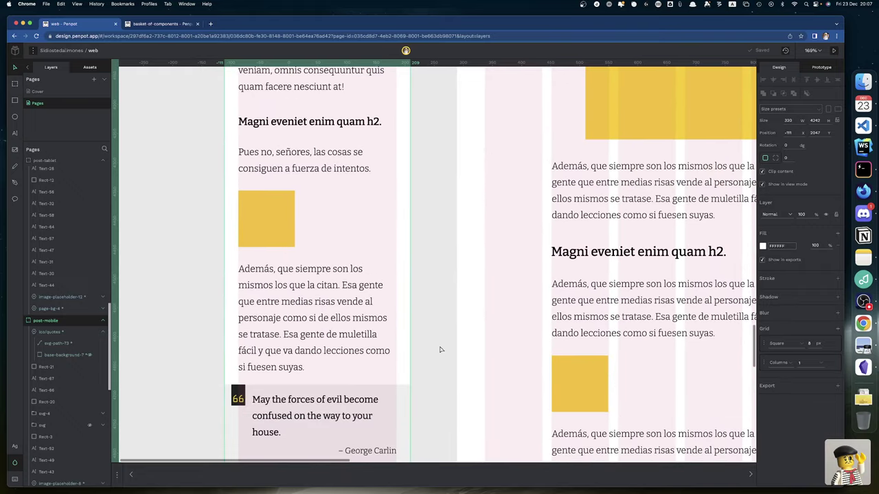
pyautogui.scroll(-8, 441, 350)
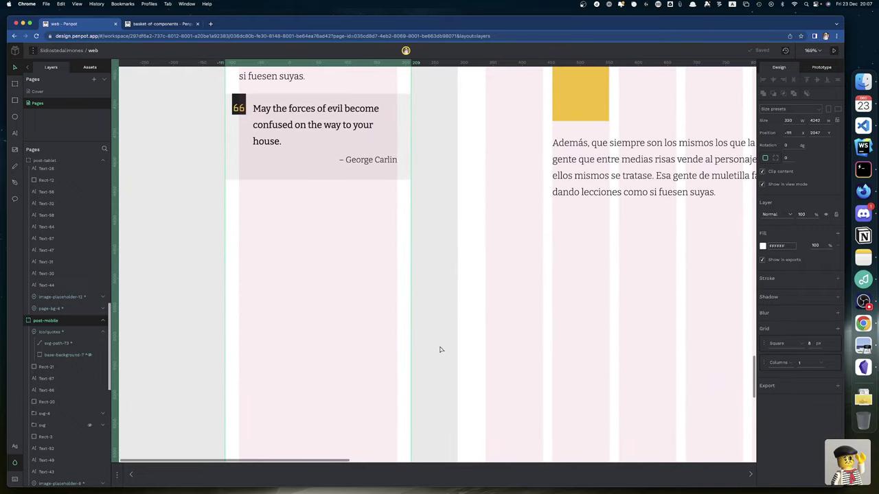
pyautogui.scroll(2, 441, 349)
pyautogui.hscroll(8, 441, 350)
pyautogui.scroll(3, 441, 350)
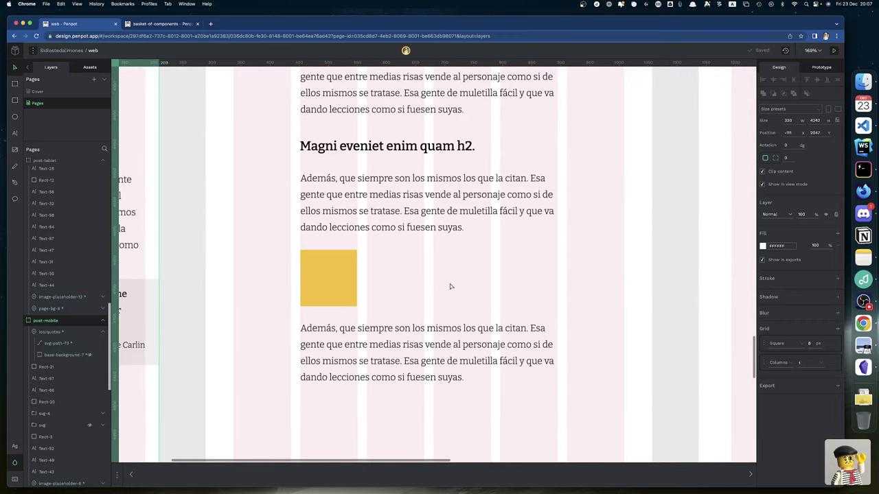
pyautogui.hscroll(-8, 451, 286)
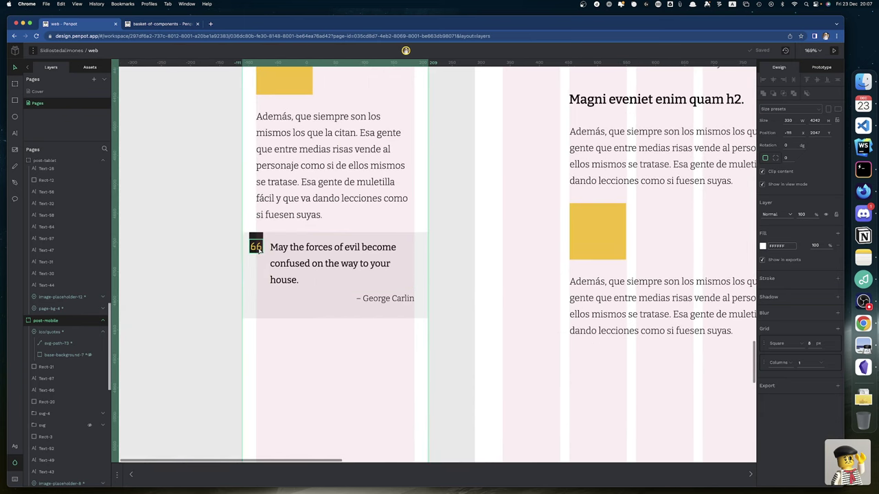
# Select all parts of the mobile quote: icon, dark rectangle, quote text, author line and grey background.
pyautogui.click(257, 244)
pyautogui.keyDown('shift'); pyautogui.click(289, 237); pyautogui.keyUp('shift')
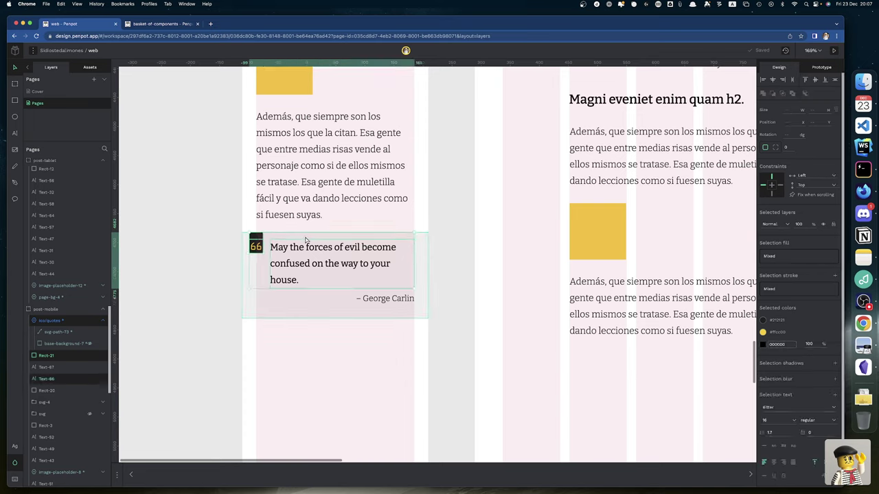
pyautogui.keyDown('shift'); pyautogui.click(308, 239); pyautogui.keyUp('shift')
pyautogui.keyDown('shift'); pyautogui.click(388, 300); pyautogui.keyUp('shift')
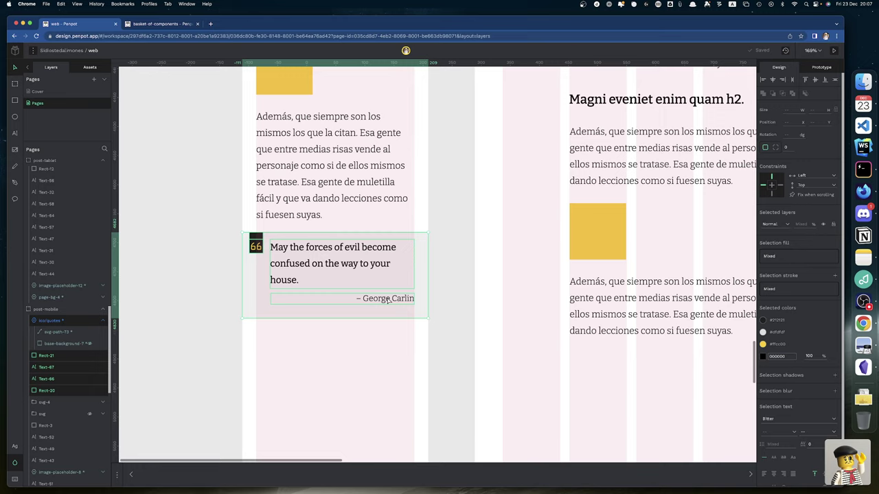
# Show the 8 px square grid on the post-mobile board.
pyautogui.scroll(15, 387, 299)
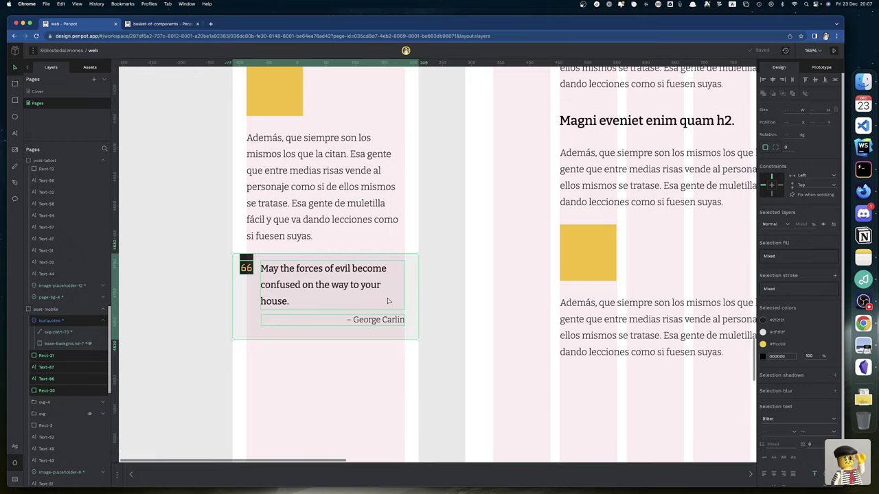
pyautogui.scroll(15, 388, 300)
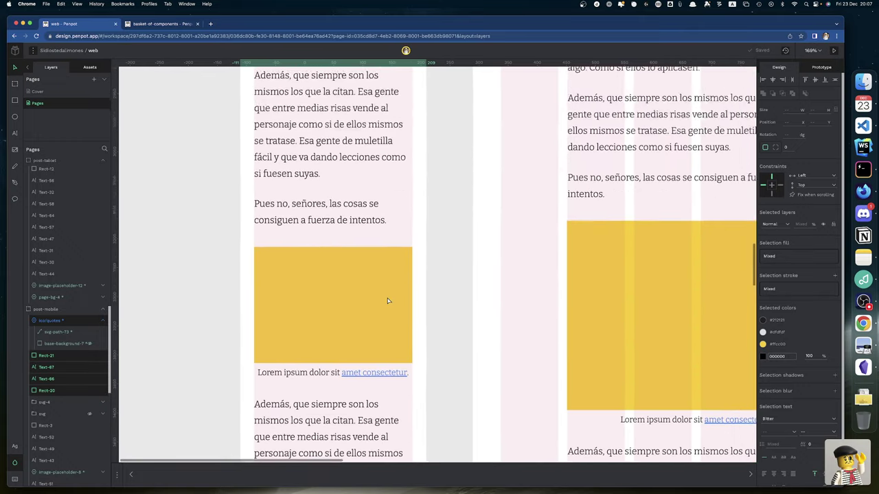
pyautogui.scroll(4, 388, 300)
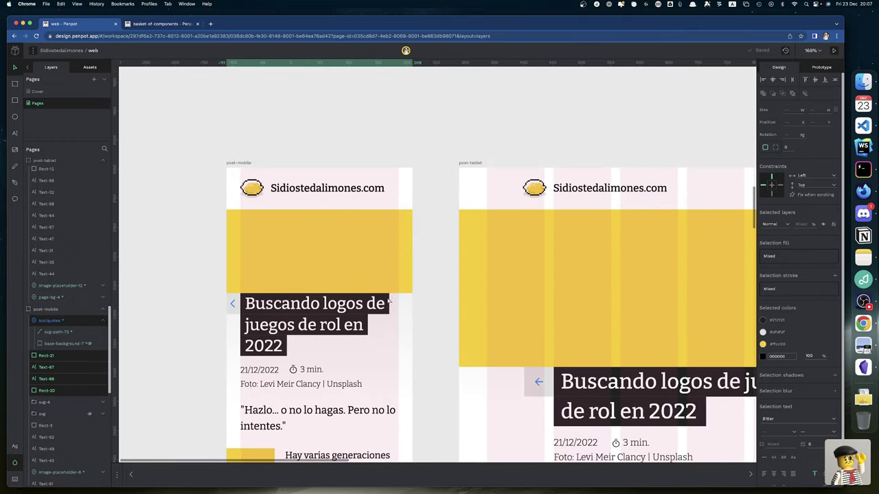
pyautogui.click(239, 170)
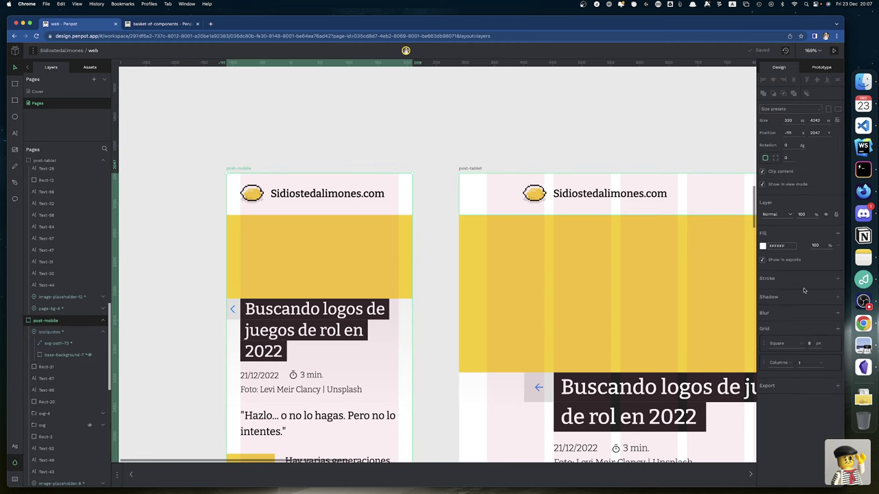
pyautogui.click(828, 345)
# Check the mobile layout against the square grid, examine the live post "Nuestras redes sociales" in Firefox, and return to the Penpot file in Chrome.
pyautogui.scroll(-5, 419, 209)
pyautogui.scroll(-8, 420, 211)
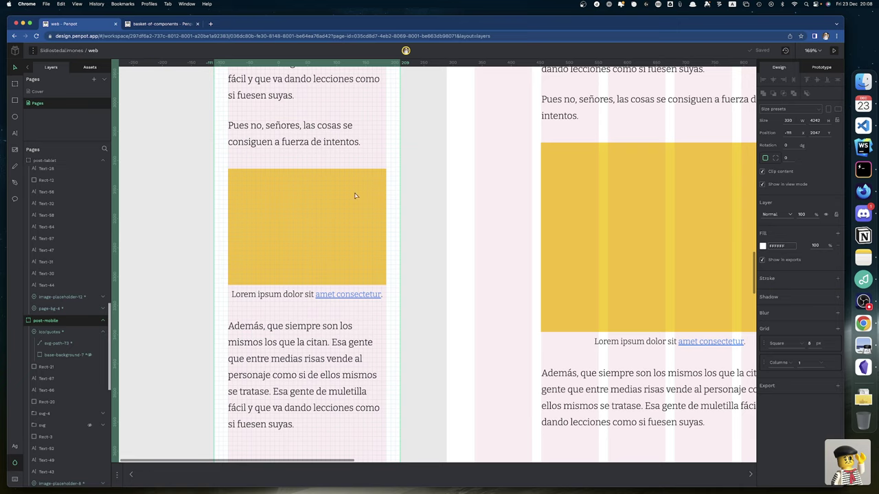
pyautogui.scroll(-5, 277, 342)
pyautogui.scroll(-2, 277, 342)
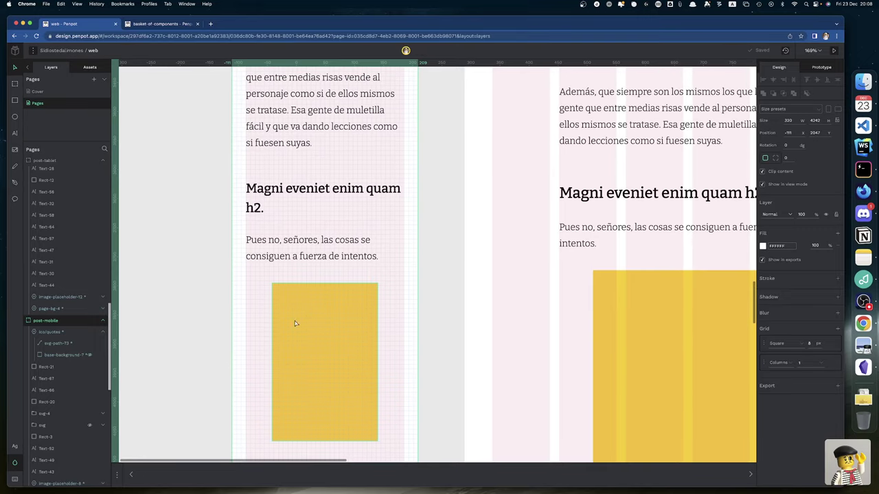
pyautogui.hotkey('ctrl', 'Left')
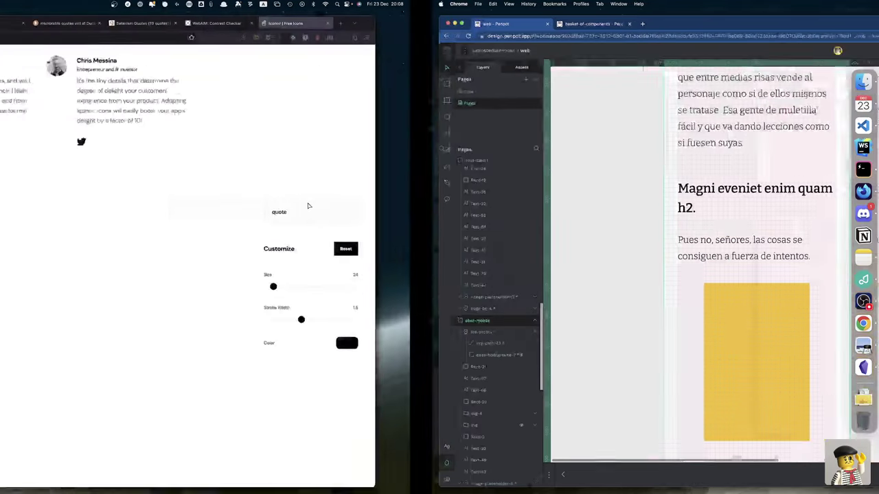
pyautogui.click(457, 22)
pyautogui.scroll(10, 440, 222)
pyautogui.scroll(3, 440, 222)
pyautogui.scroll(-5, 440, 221)
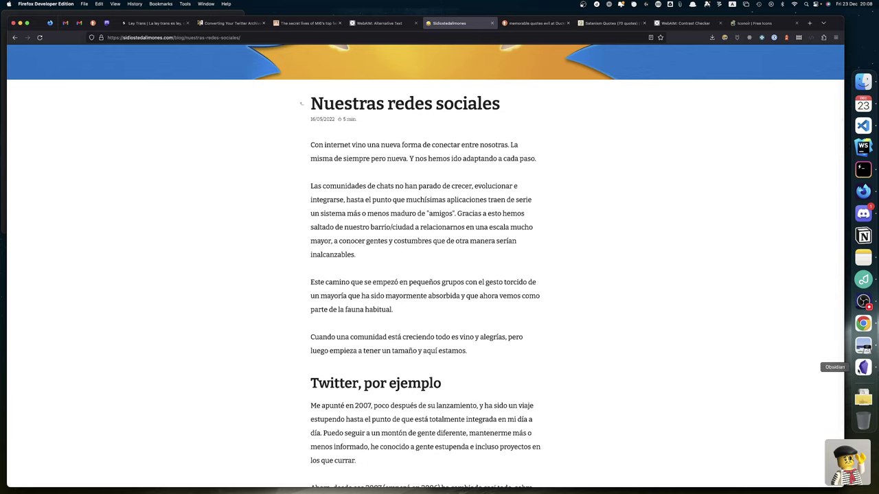
pyautogui.click(863, 323)
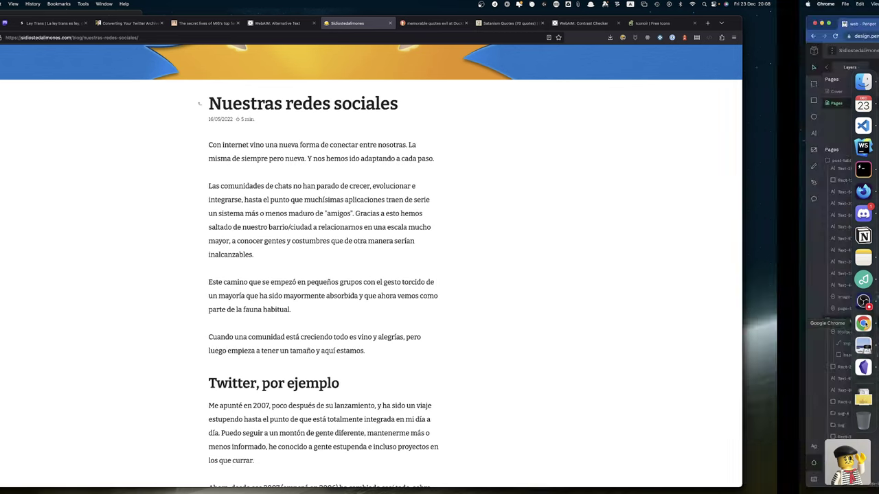
# Compare the title "Buscando logos de juegos de rol en 2022" and its text settings on the mobile and tablet boards.
pyautogui.scroll(-10, 290, 291)
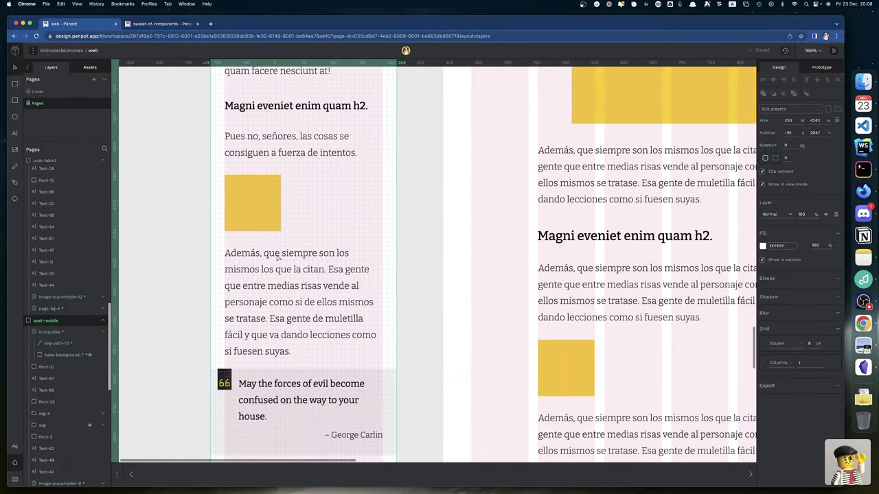
pyautogui.scroll(-5, 341, 320)
pyautogui.scroll(10, 341, 320)
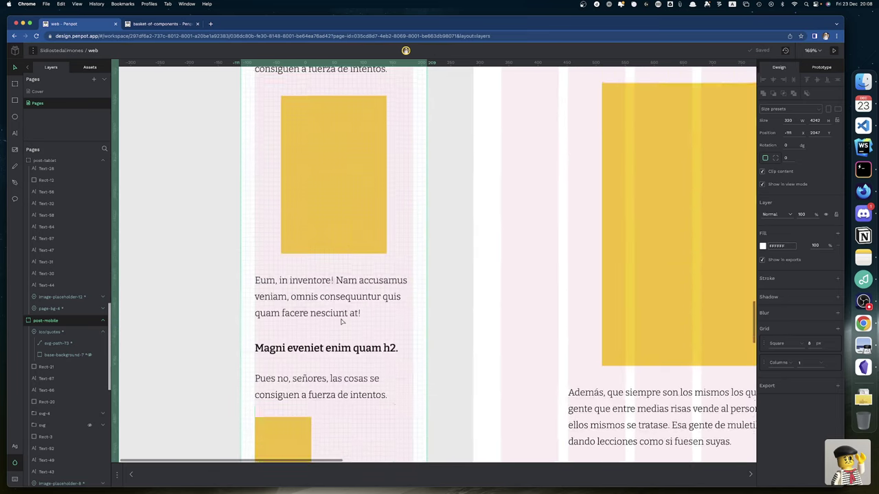
pyautogui.scroll(15, 341, 320)
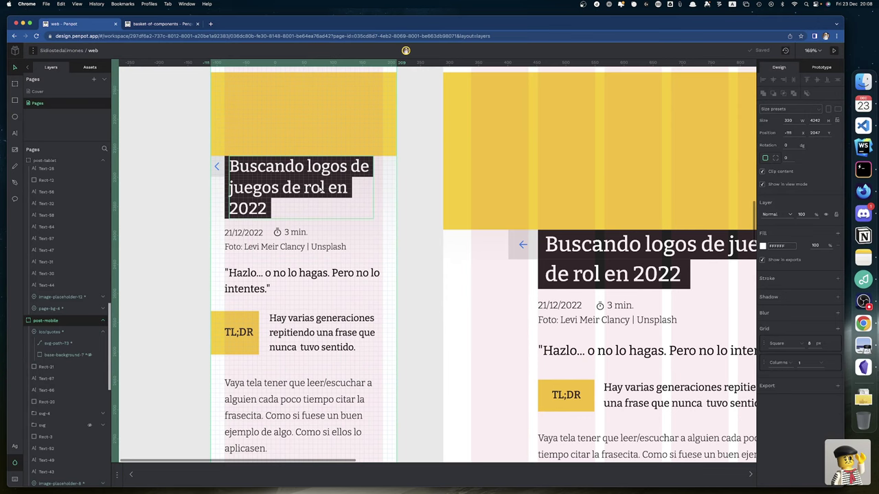
pyautogui.click(320, 188)
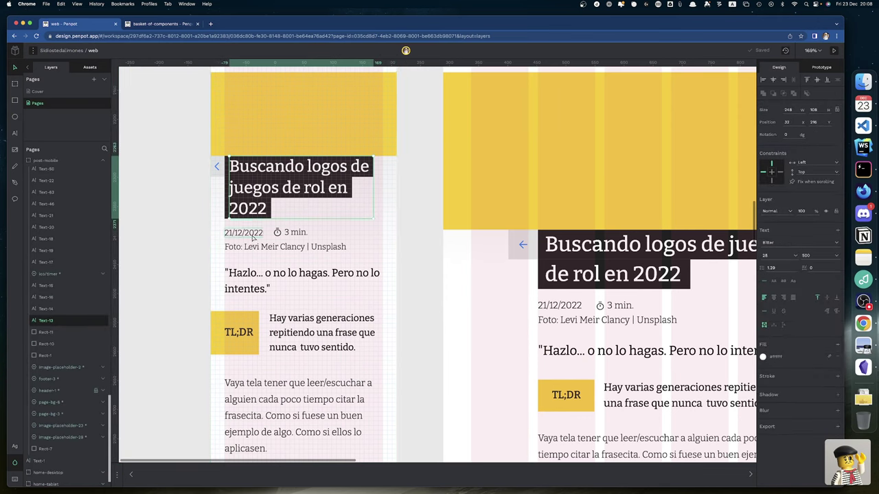
pyautogui.click(627, 251)
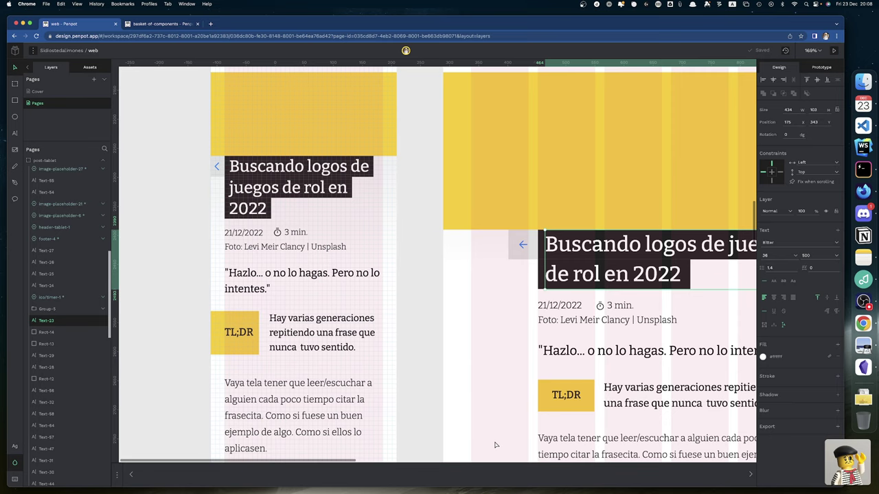
pyautogui.scroll(-1, 317, 421)
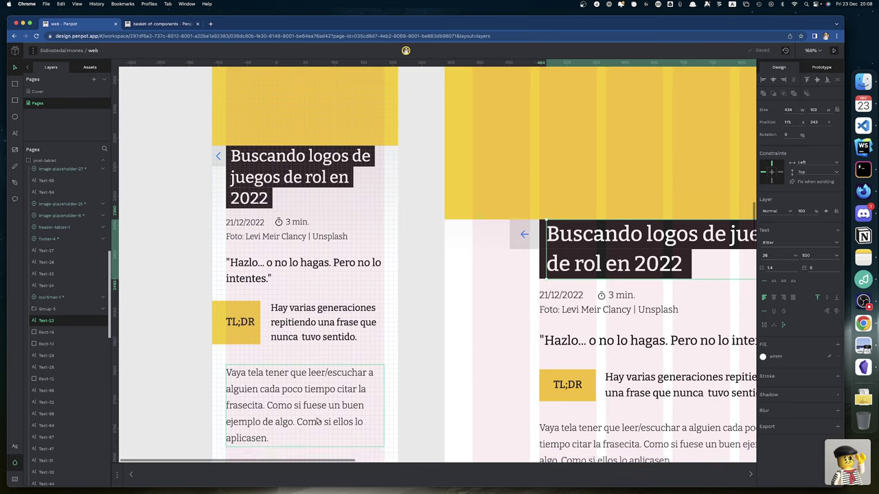
# Copy the mobile quote's icon, dark rectangle, grey background, quote text and author line onto the tablet board, just below its last paragraph.
pyautogui.scroll(-15, 317, 421)
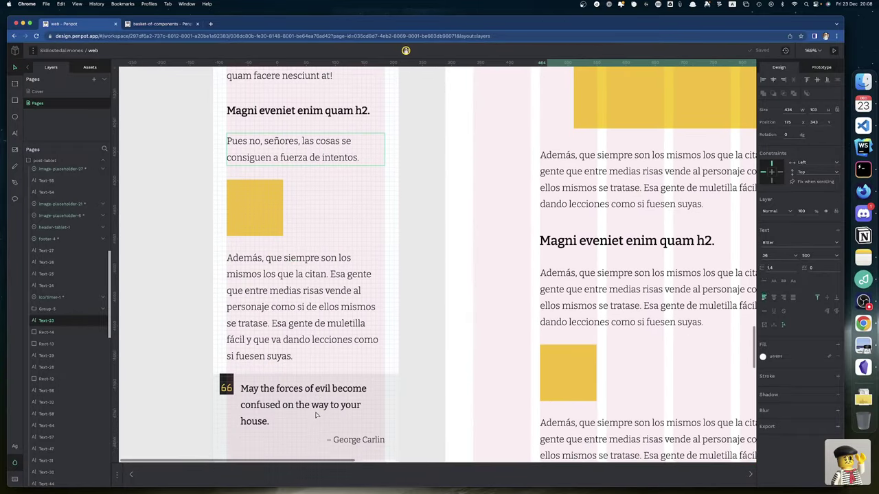
pyautogui.scroll(-5, 317, 415)
pyautogui.click(225, 219)
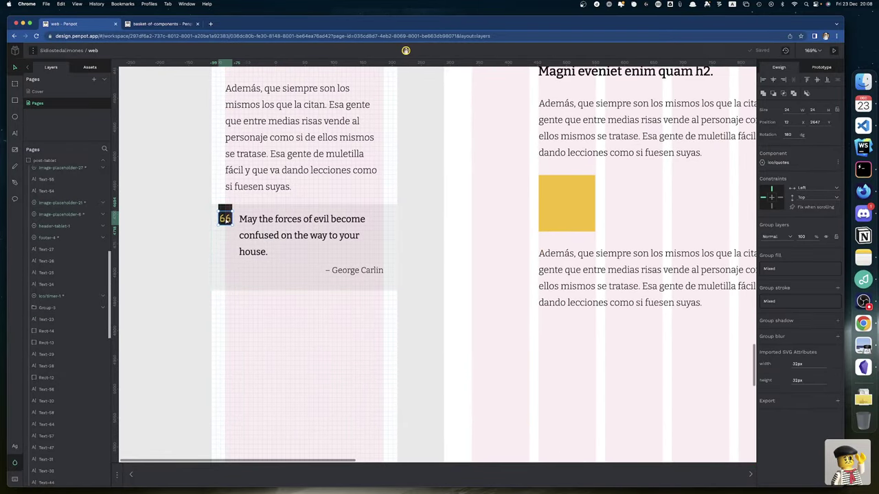
pyautogui.keyDown('shift'); pyautogui.click(245, 211); pyautogui.keyUp('shift')
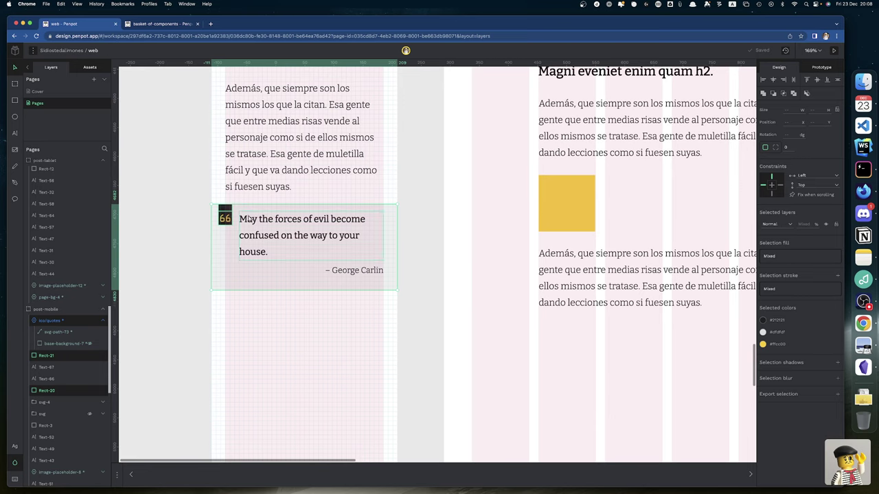
pyautogui.keyDown('shift'); pyautogui.click(249, 219); pyautogui.keyUp('shift')
pyautogui.keyDown('shift'); pyautogui.click(349, 274); pyautogui.keyUp('shift')
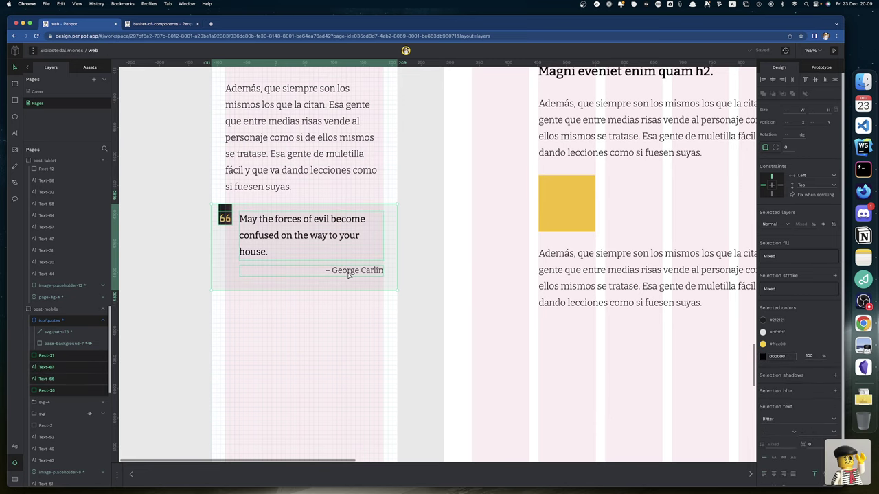
pyautogui.hscroll(5, 349, 273)
pyautogui.scroll(-3, 349, 274)
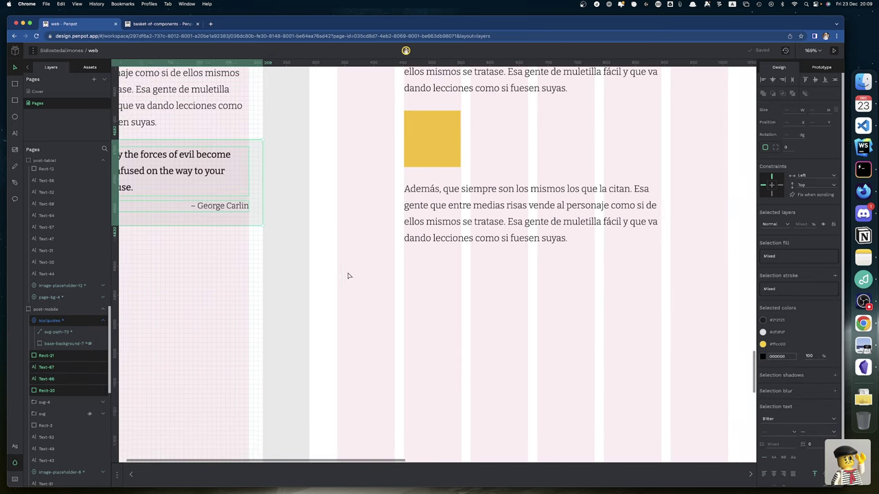
pyautogui.hotkey('ctrl', 'v')
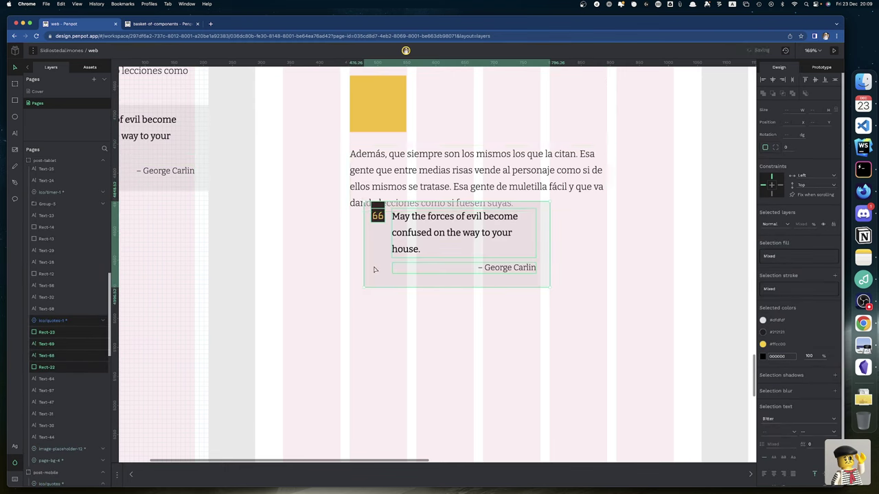
pyautogui.moveTo(373, 274); pyautogui.dragTo(355, 291)
pyautogui.hscroll(2, 230, 180)
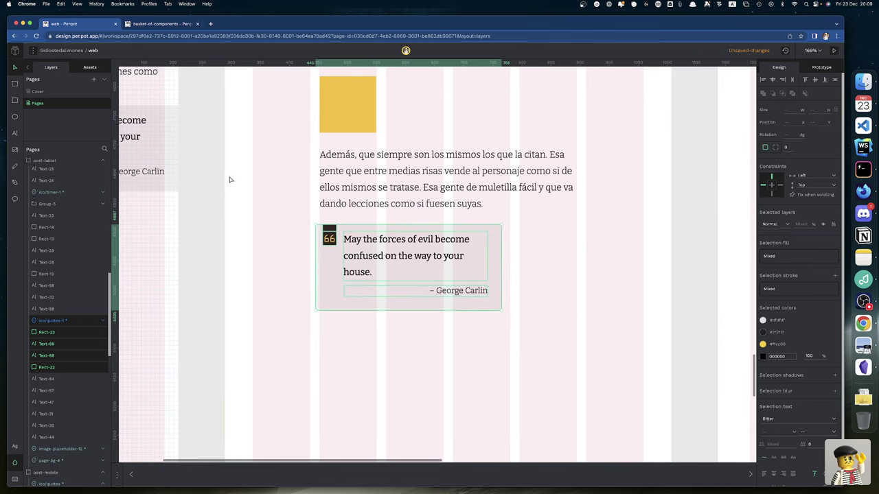
# Move all parts of the mobile quote block down 8 px together, away from the paragraph above.
pyautogui.hscroll(-10, 230, 180)
pyautogui.scroll(3, 230, 180)
pyautogui.click(328, 199)
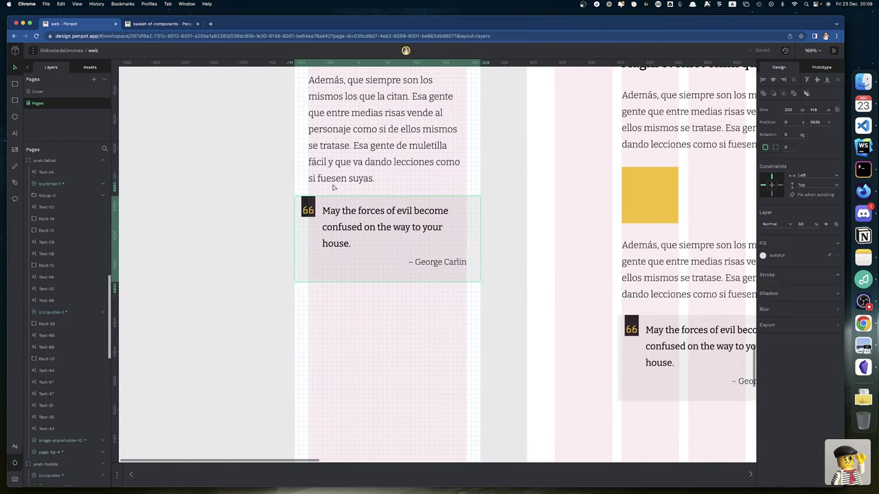
pyautogui.click(335, 180)
pyautogui.scroll(3, 332, 182)
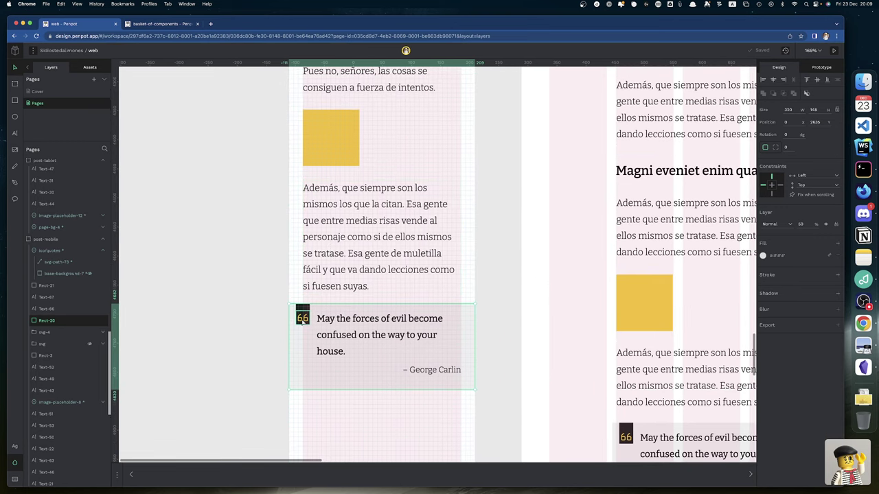
pyautogui.doubleClick(303, 319)
pyautogui.keyDown('shift'); pyautogui.click(302, 311); pyautogui.keyUp('shift')
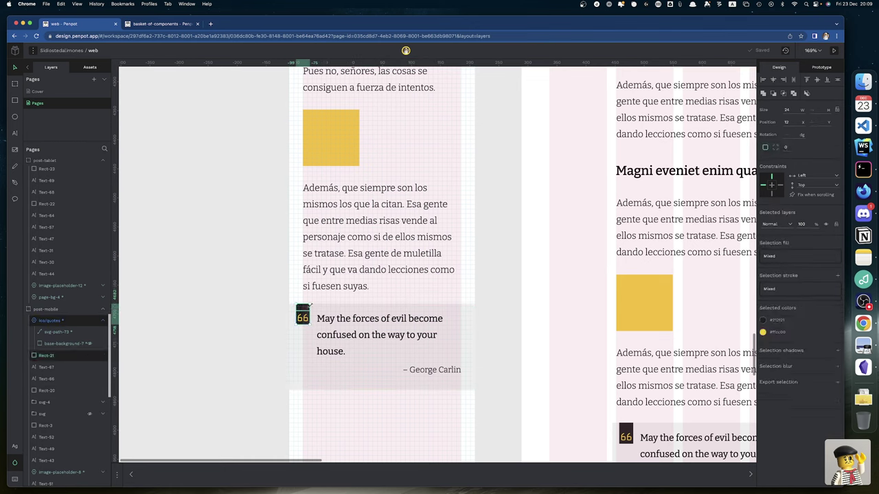
pyautogui.keyDown('shift'); pyautogui.click(313, 307); pyautogui.keyUp('shift')
pyautogui.keyDown('shift'); pyautogui.click(318, 320); pyautogui.keyUp('shift')
pyautogui.keyDown('shift'); pyautogui.click(412, 368); pyautogui.keyUp('shift')
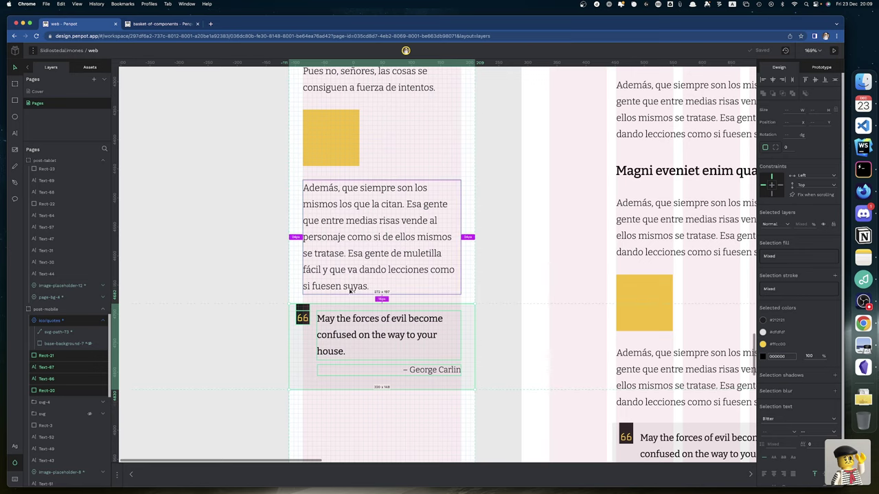
pyautogui.press('Down')
pyautogui.press('Down')
pyautogui.press('Down')
pyautogui.press('Down')
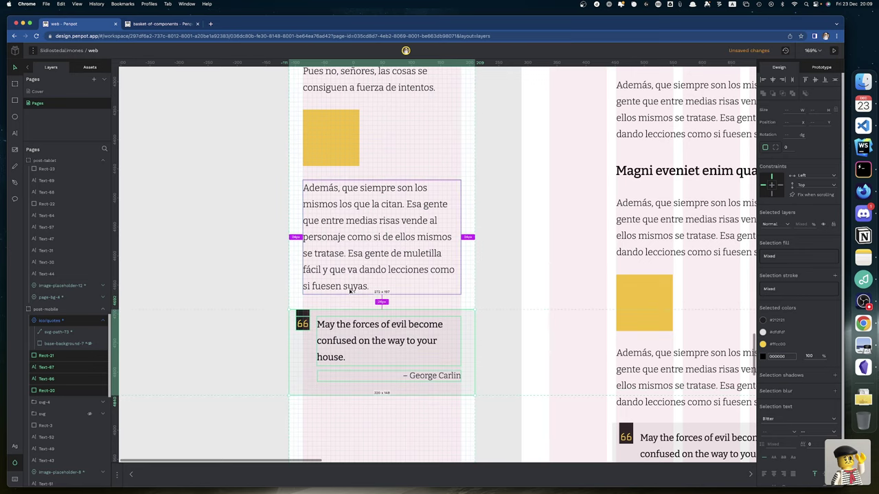
# Widen the grey background of the tablet quote on both sides to the full board width of 768 px.
pyautogui.hscroll(5, 216, 268)
pyautogui.scroll(-3, 215, 268)
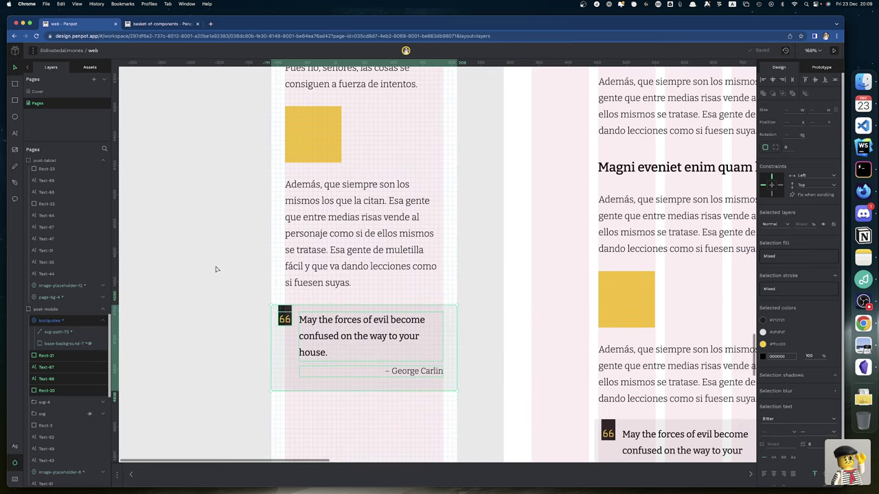
pyautogui.hscroll(3, 215, 268)
pyautogui.scroll(-2, 216, 268)
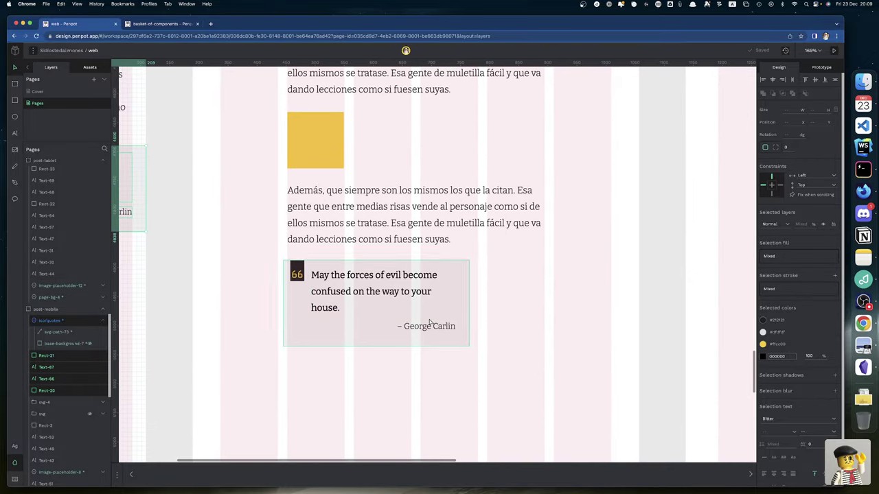
pyautogui.click(299, 307)
pyautogui.moveTo(283, 302); pyautogui.dragTo(190, 301)
pyautogui.moveTo(468, 299); pyautogui.dragTo(636, 308)
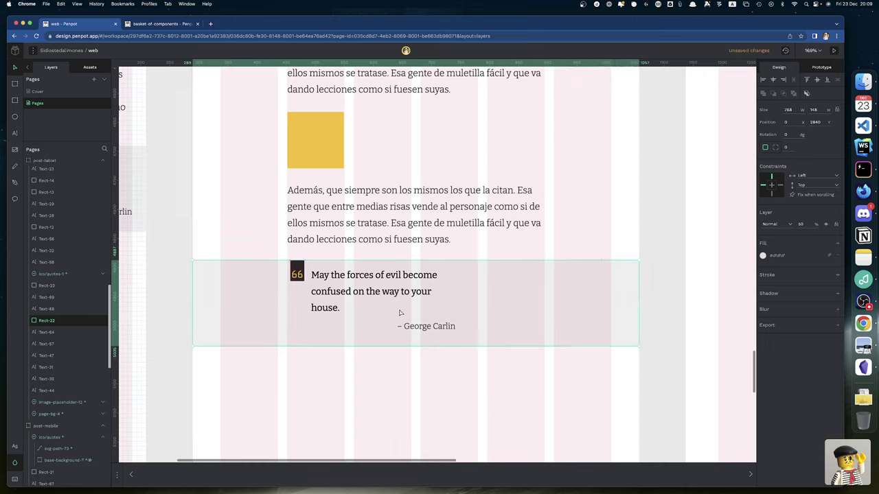
pyautogui.click(298, 274)
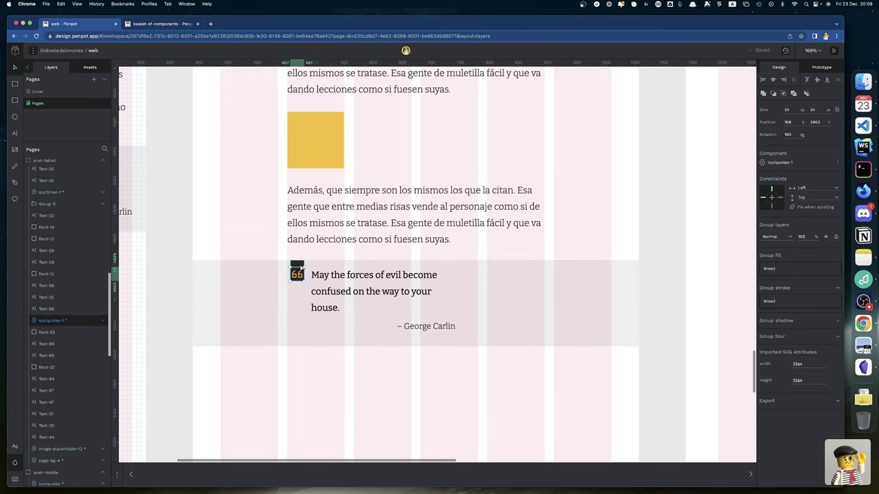
pyautogui.rightClick(298, 260)
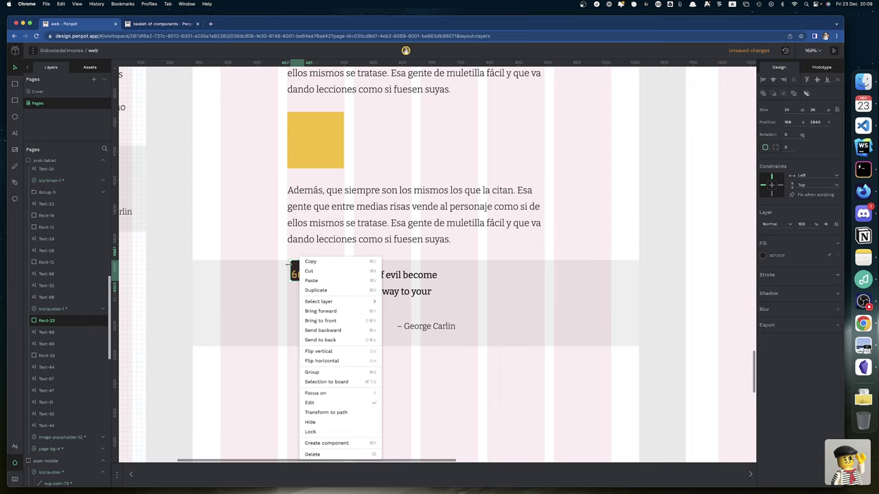
pyautogui.click(288, 264)
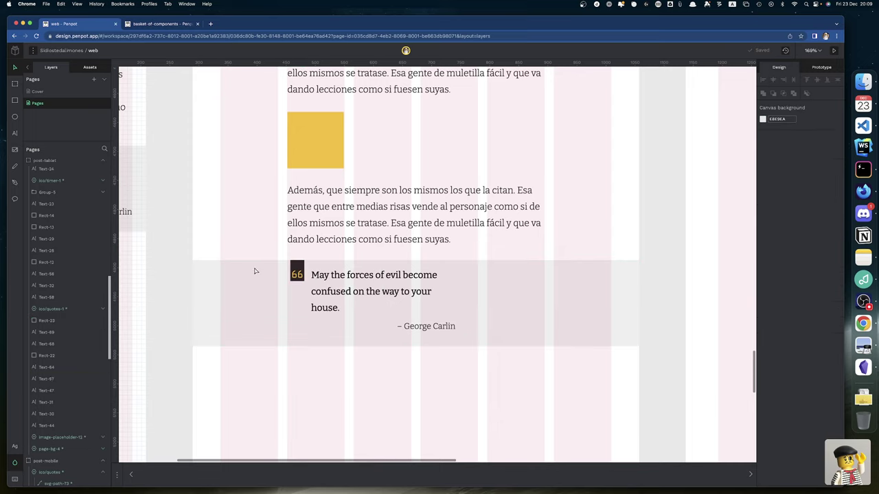
# Move the tablet quote's icon and dark rectangle together to align with the left edge of the paragraph above.
pyautogui.click(297, 274)
pyautogui.keyDown('shift'); pyautogui.click(297, 261); pyautogui.keyUp('shift')
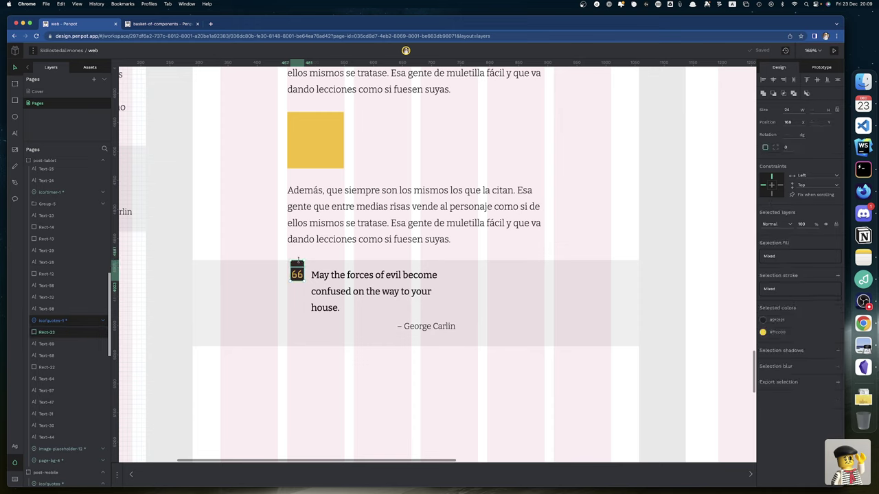
pyautogui.moveTo(298, 268); pyautogui.dragTo(297, 269)
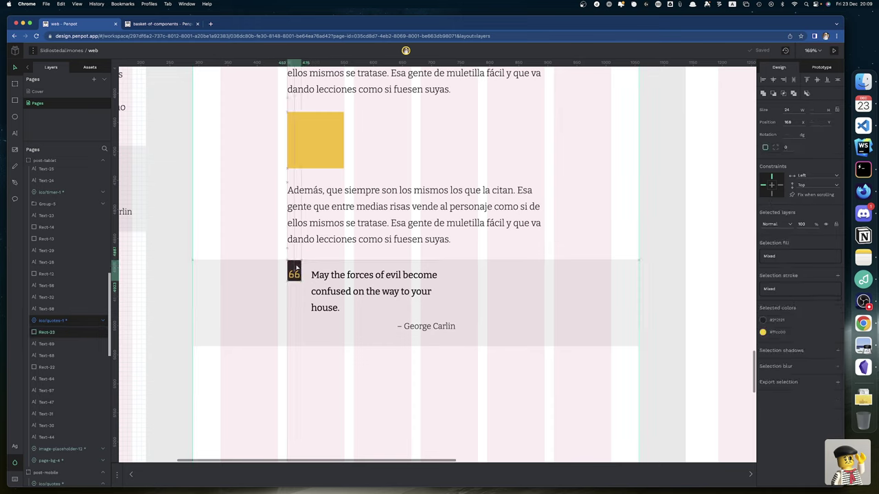
# Set the tablet quote's icon and dark rectangle to X 163, flush with the paragraph column.
pyautogui.moveTo(297, 267); pyautogui.dragTo(296, 267)
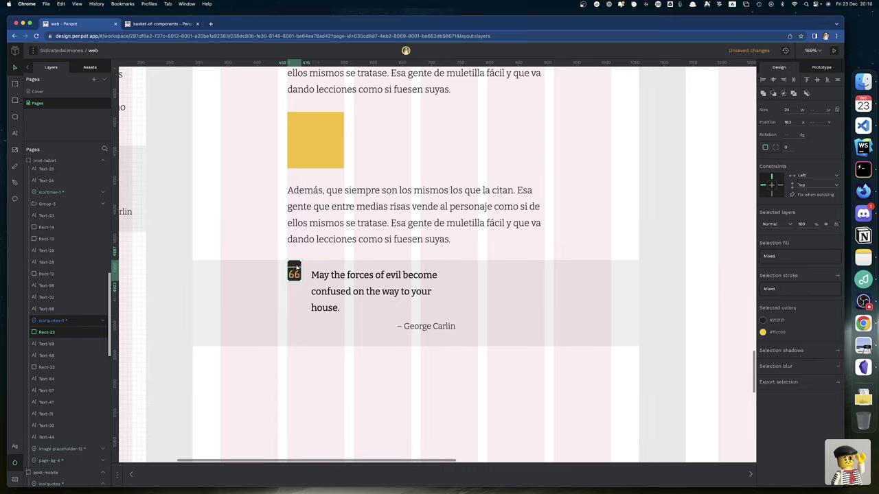
pyautogui.click(309, 391)
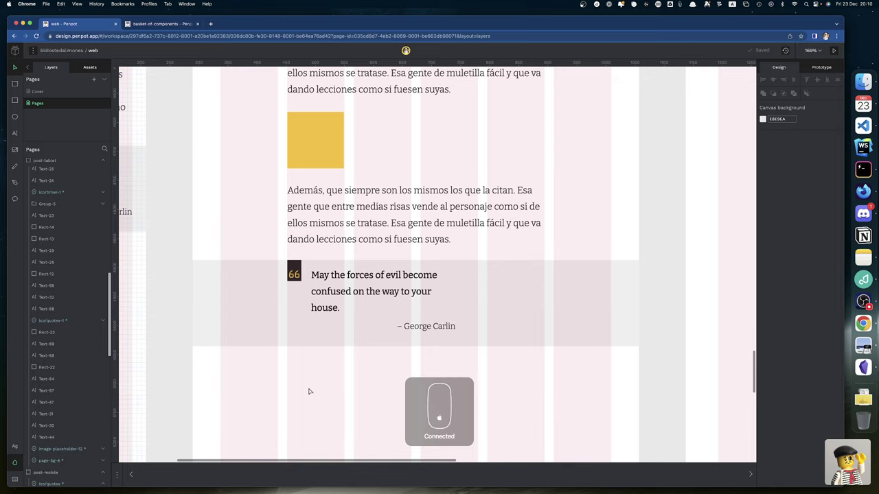
# Widen the tablet quote text to 400 px so it ends at the right edge of the paragraph above.
pyautogui.scroll(-5, 316, 375)
pyautogui.hscroll(1, 316, 375)
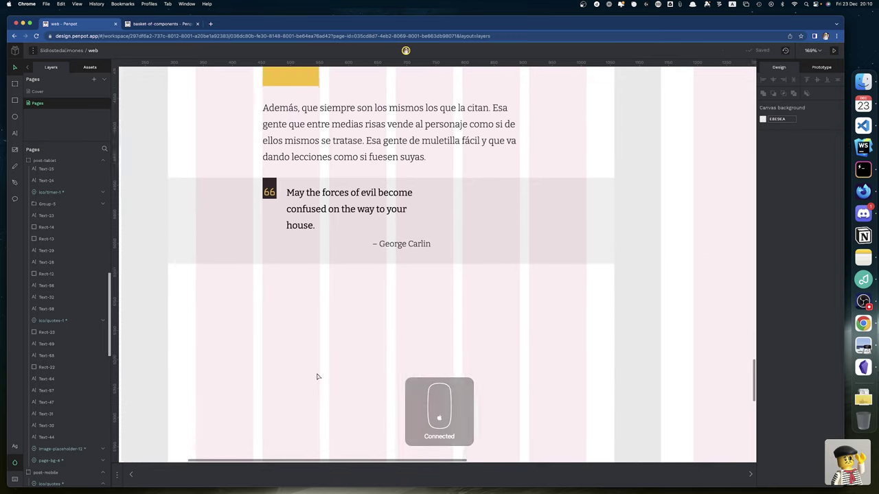
pyautogui.scroll(4, 318, 377)
pyautogui.scroll(3, 317, 376)
pyautogui.hscroll(-3, 317, 376)
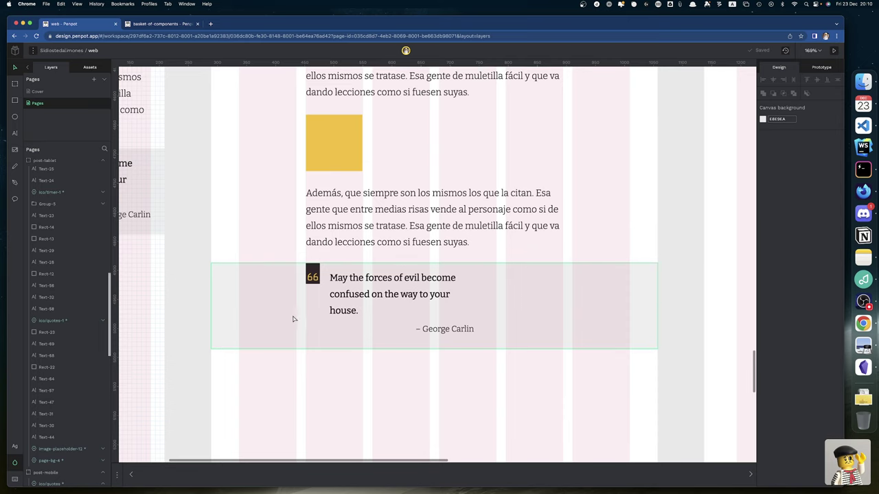
pyautogui.scroll(2, 293, 320)
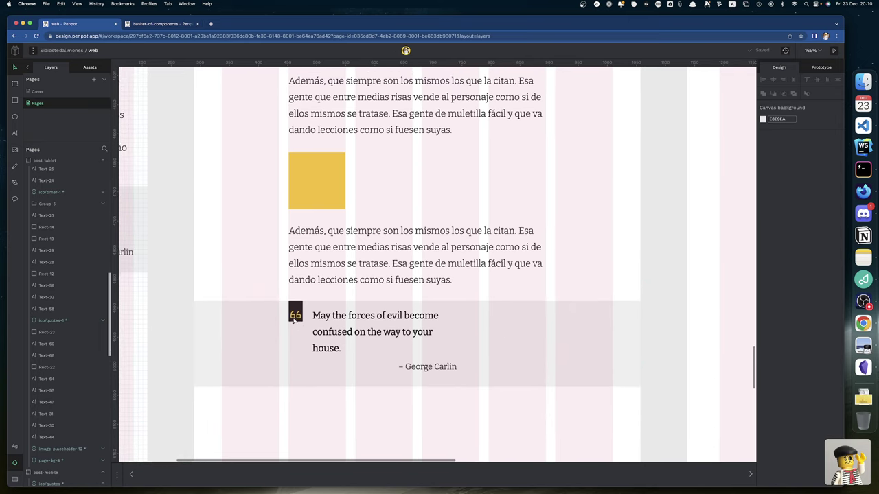
pyautogui.scroll(-1, 294, 321)
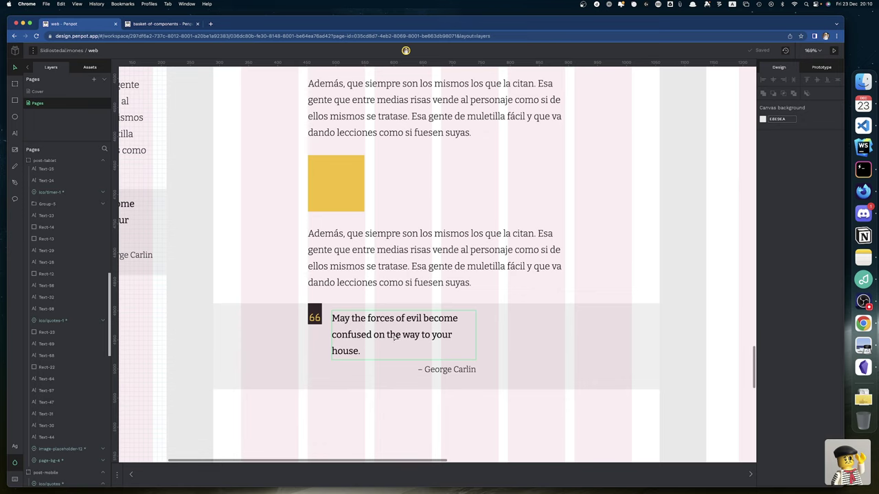
pyautogui.click(360, 320)
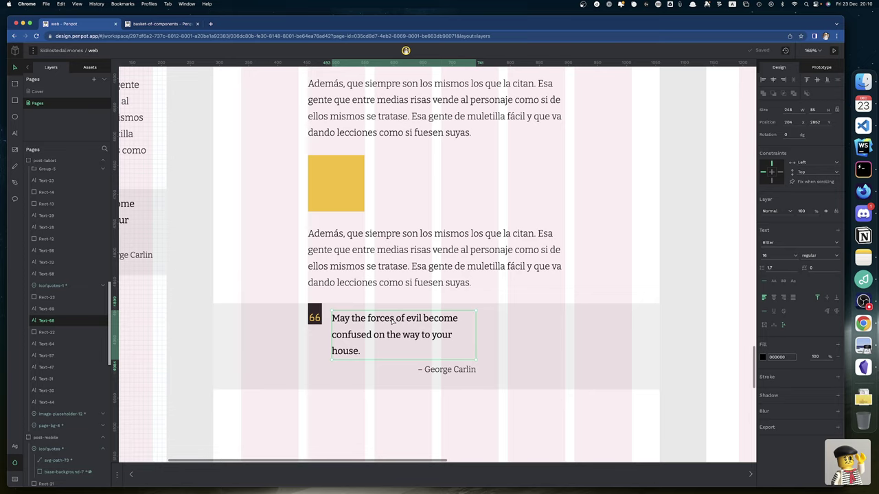
pyautogui.moveTo(475, 333); pyautogui.dragTo(563, 350)
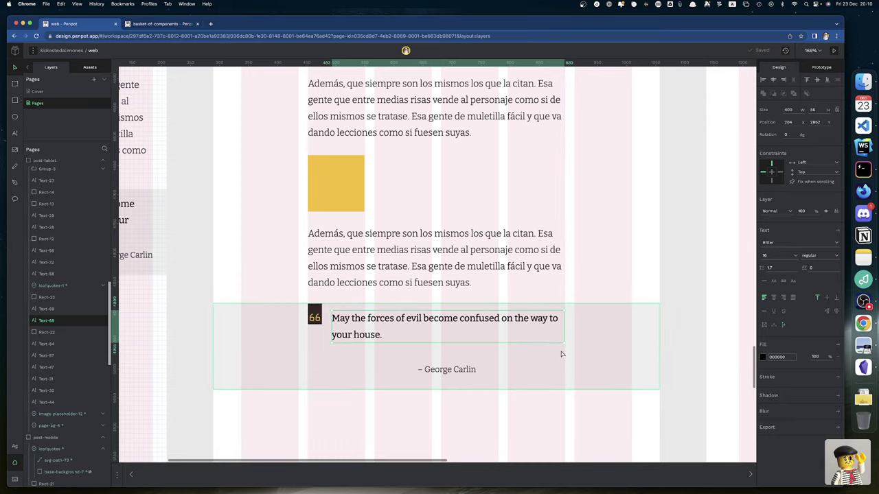
# Compare the tablet quote text with its icon and the paragraph above, and set the quote's font size to 18.
pyautogui.scroll(-2, 562, 354)
pyautogui.hscroll(2, 561, 354)
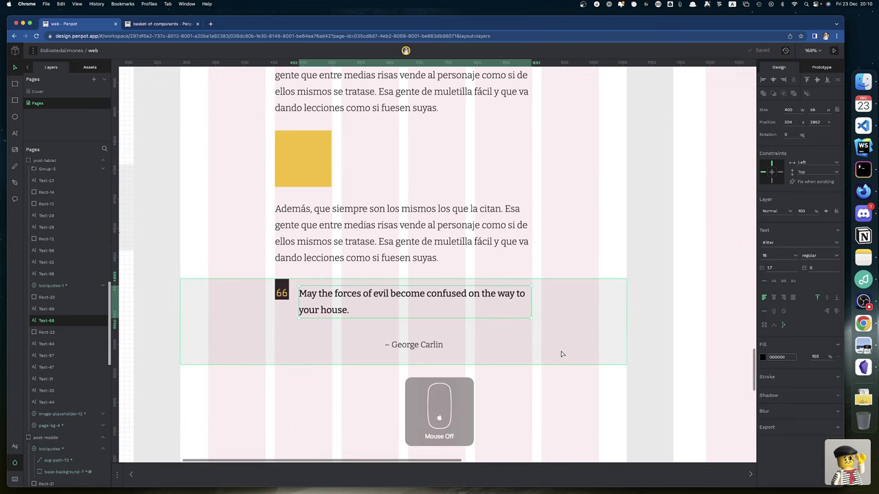
pyautogui.click(561, 354)
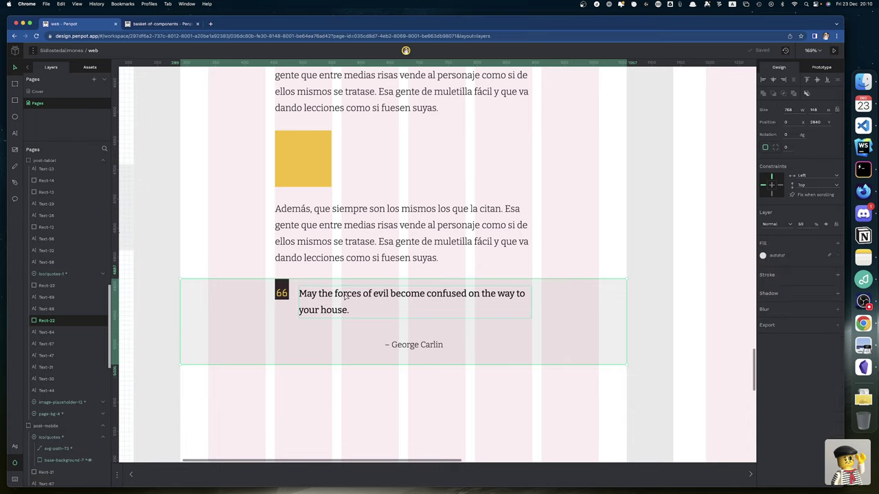
pyautogui.press('alt')
pyautogui.click(302, 296)
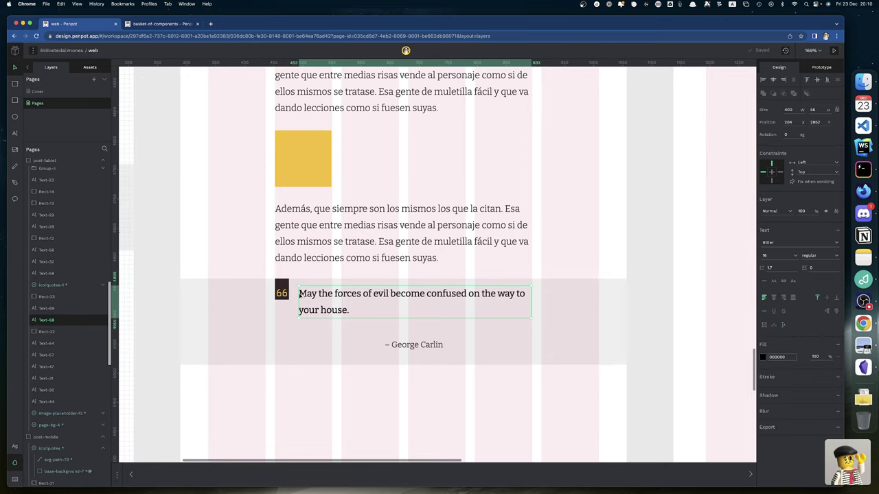
pyautogui.press('alt')
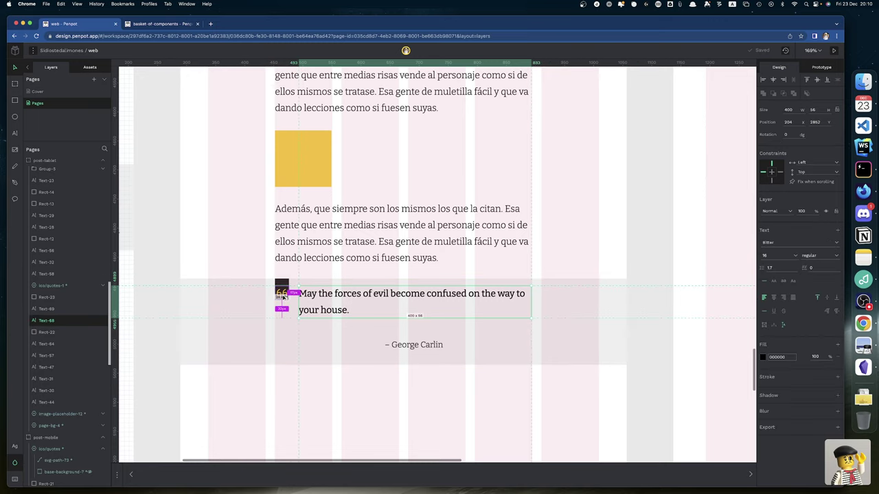
pyautogui.click(342, 260)
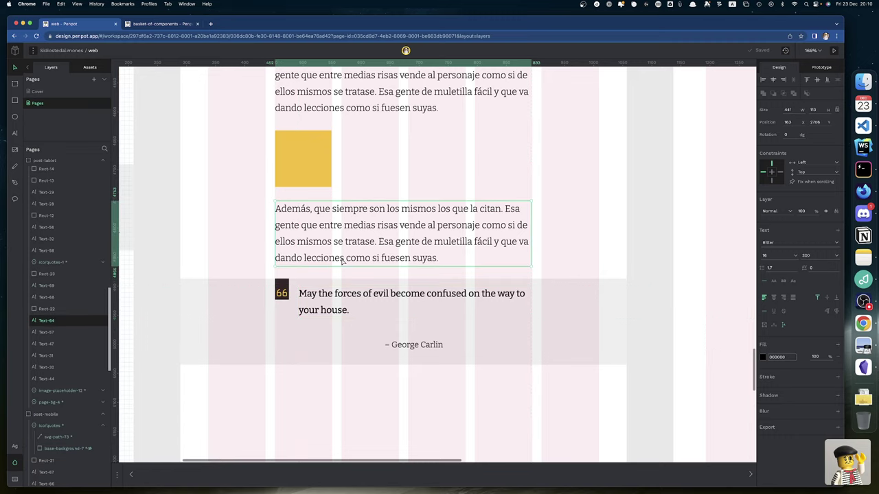
pyautogui.click(354, 294)
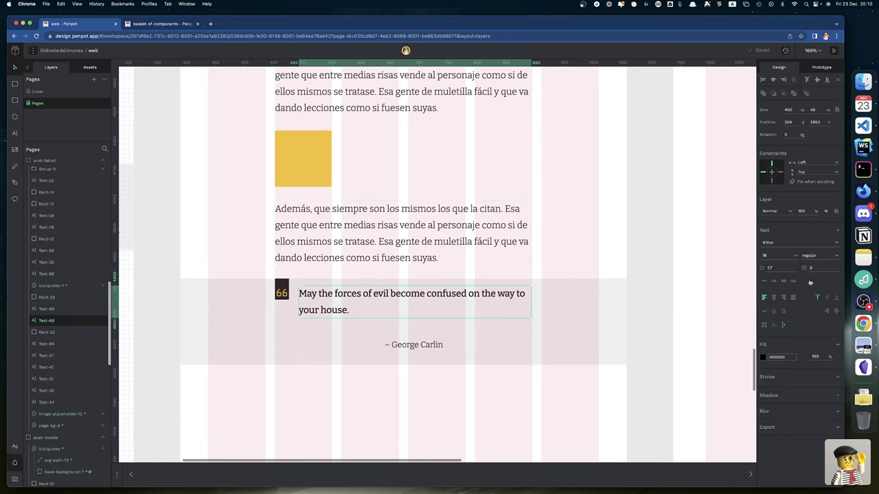
pyautogui.doubleClick(782, 255)
pyautogui.write('18')
pyautogui.press('Return')
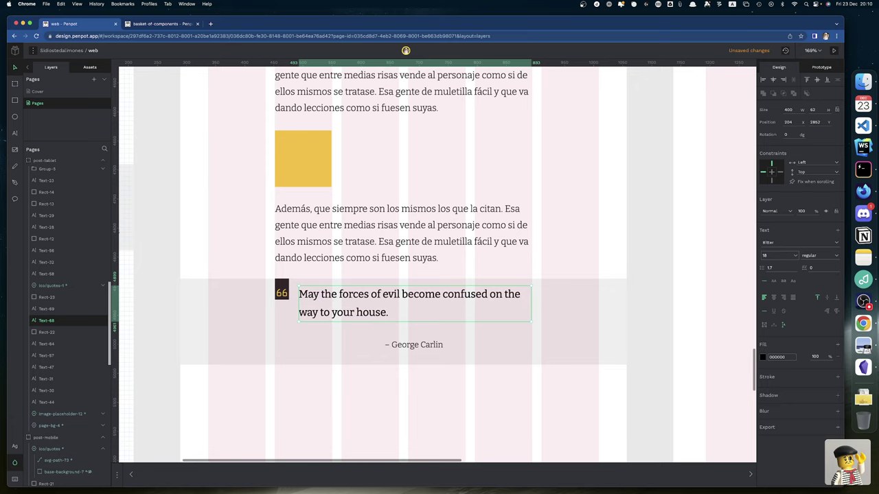
# Move the tablet quote text down 12 px to Y 2864, leaving 24 px below the grey background's upper edge.
pyautogui.press('alt')
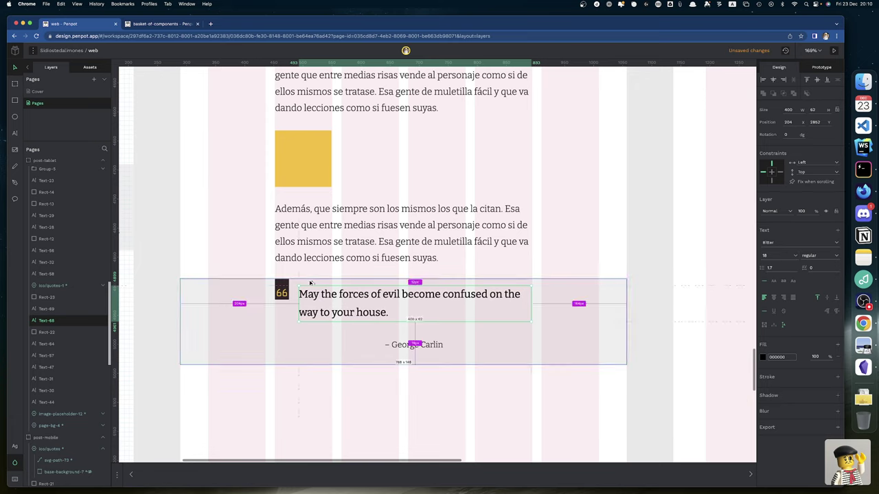
pyautogui.hotkey('shift', 'Down')
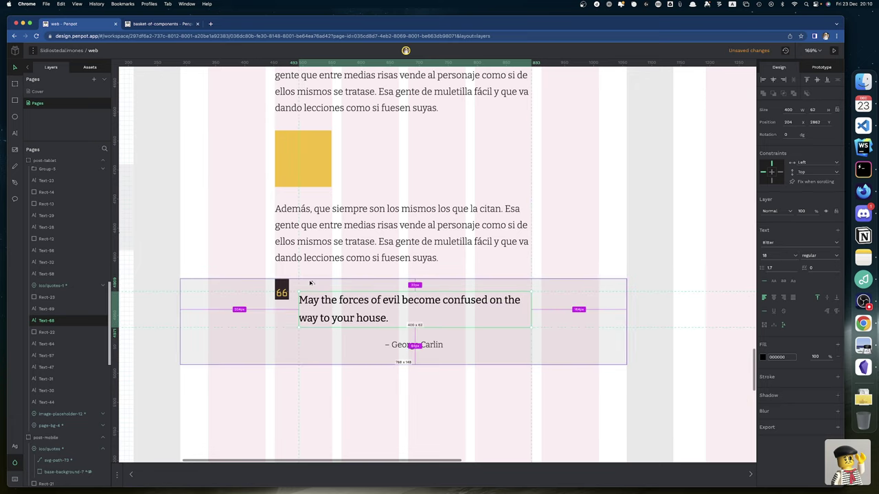
pyautogui.press('Down')
pyautogui.press('Down')
pyautogui.press('Down')
pyautogui.press('Down')
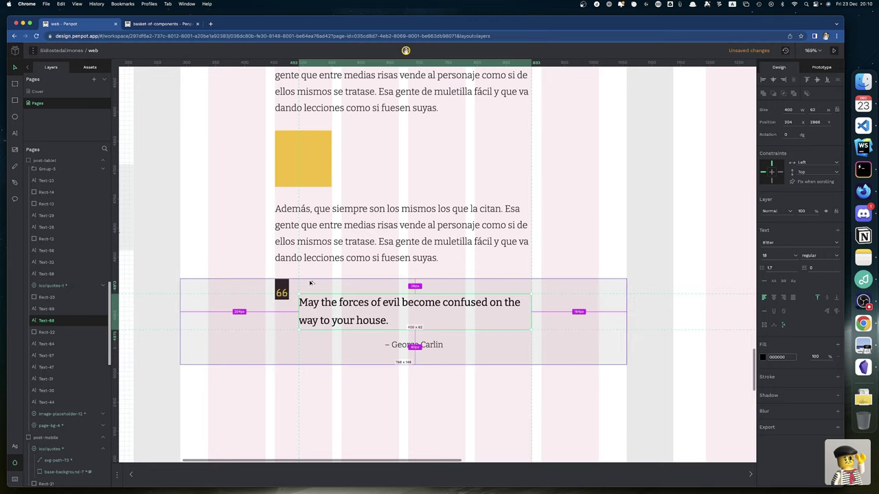
pyautogui.press('Up')
pyautogui.press('Up')
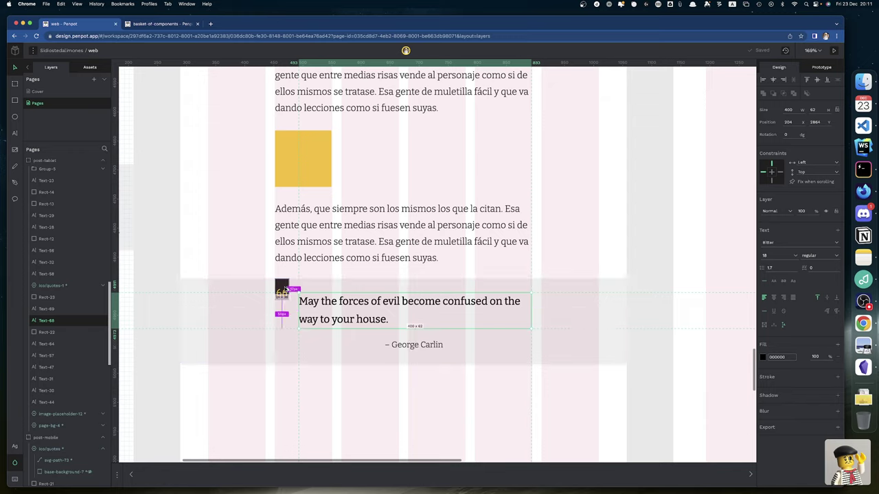
# Shift the tablet quote text right to X 211, 24 px from its icon, and trim its right edge to the paragraph column.
pyautogui.moveTo(298, 310); pyautogui.dragTo(299, 310)
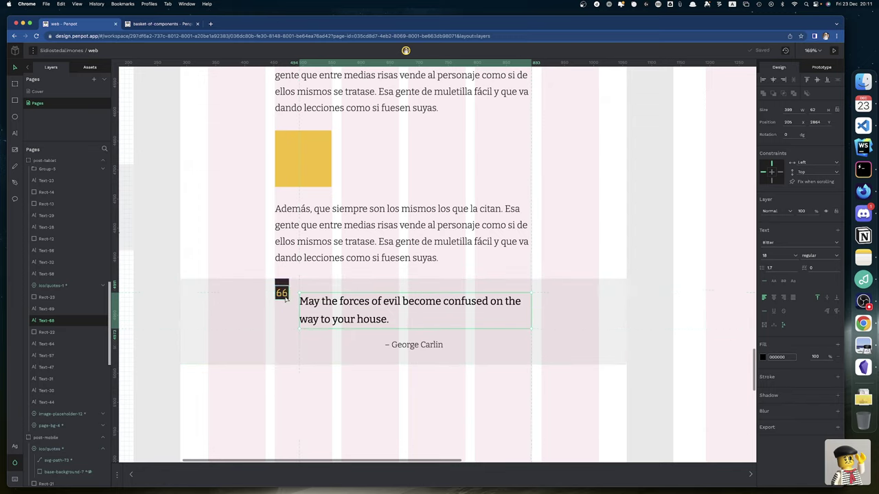
pyautogui.hotkey('shift', 'Right')
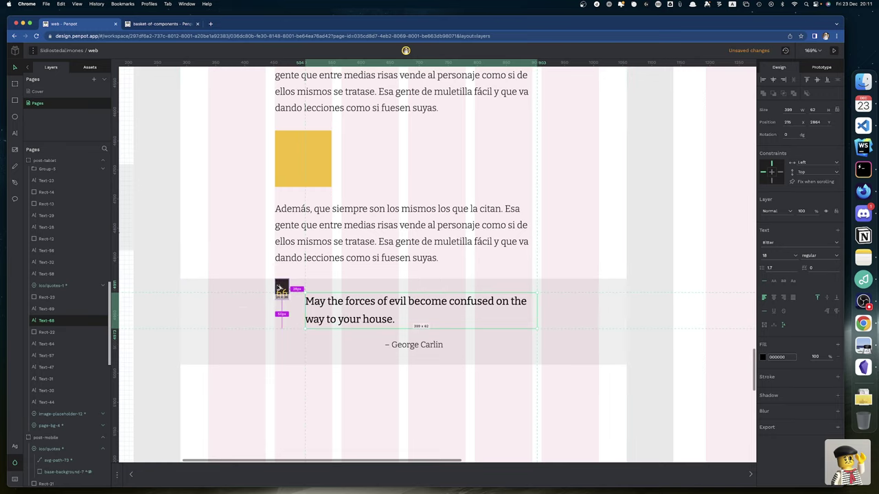
pyautogui.press('Left')
pyautogui.press('Left')
pyautogui.press('Left')
pyautogui.press('Left')
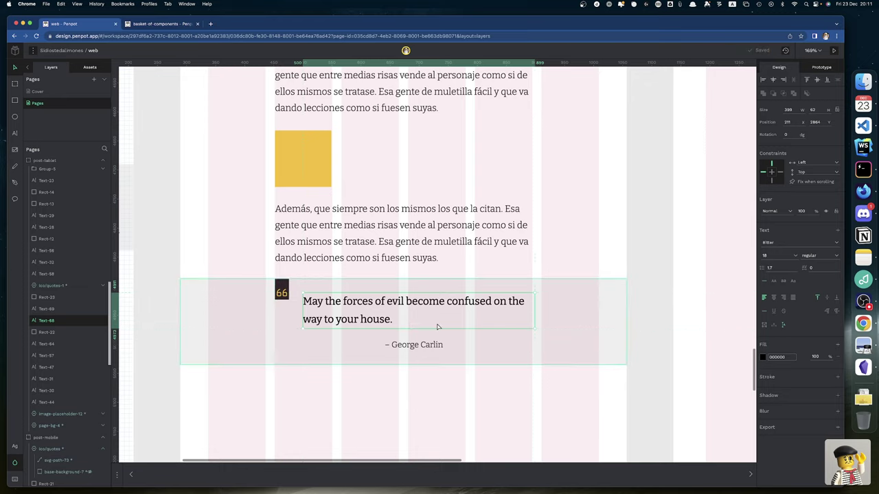
pyautogui.moveTo(533, 313); pyautogui.dragTo(531, 313)
# Move the tablet quote's author line up 4 px to Y 2942 and resize it to 394 px wide, matching the quote text's edges.
pyautogui.click(415, 348)
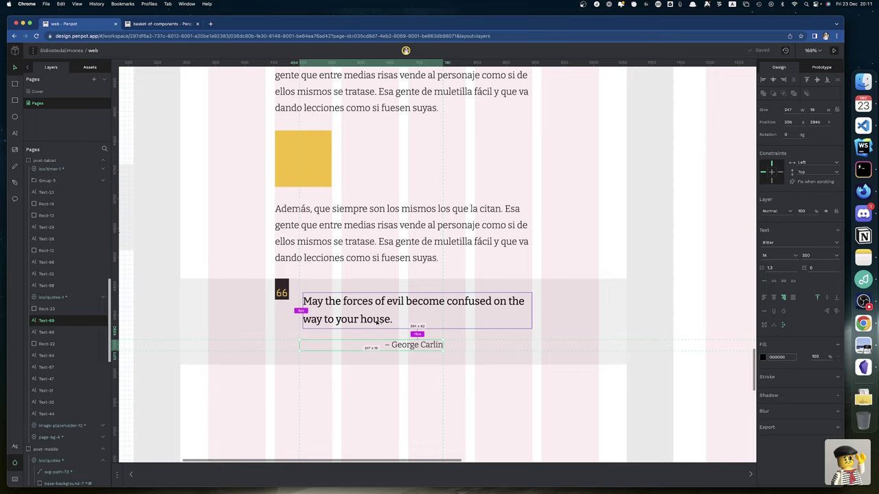
pyautogui.press('Up')
pyautogui.press('Up')
pyautogui.press('Up')
pyautogui.press('Up')
pyautogui.press('Up')
pyautogui.press('Up')
pyautogui.press('Down')
pyautogui.press('Down')
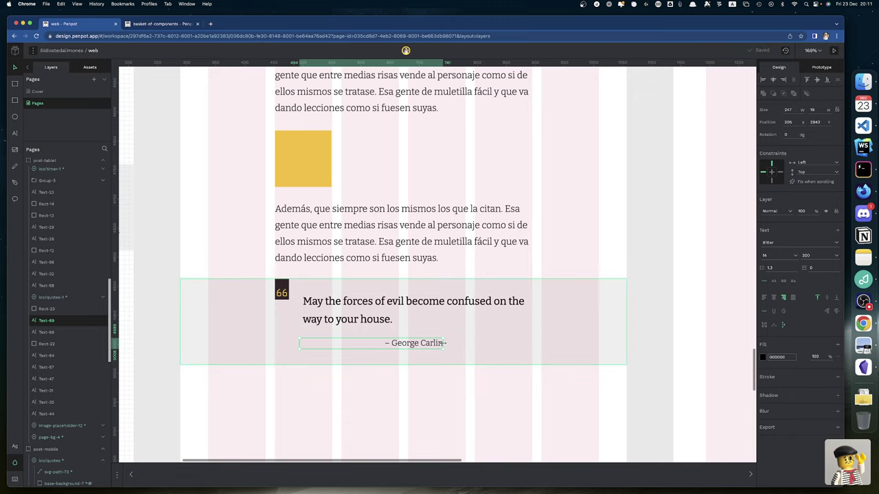
pyautogui.moveTo(444, 342); pyautogui.dragTo(534, 343)
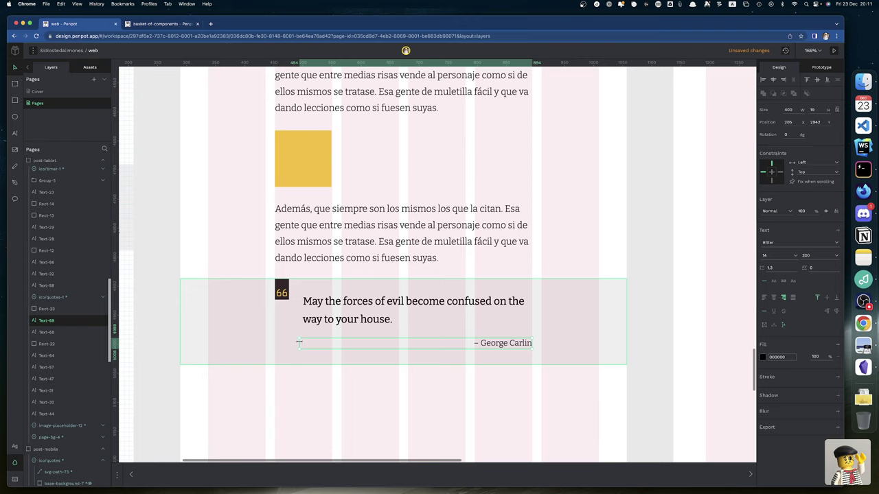
pyautogui.moveTo(299, 342); pyautogui.dragTo(301, 342)
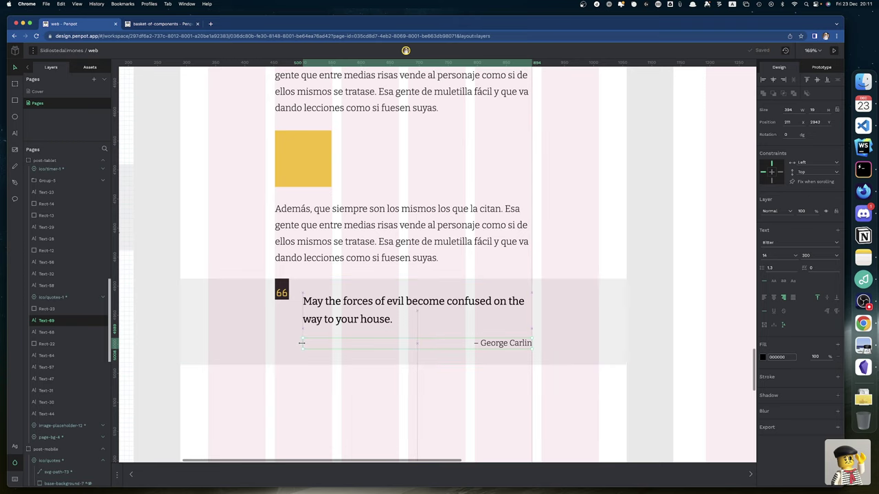
# Review the finished tablet quote, check the quote block in the hand-drawn wireframe in Notes, and return to Penpot.
pyautogui.scroll(-6, 290, 388)
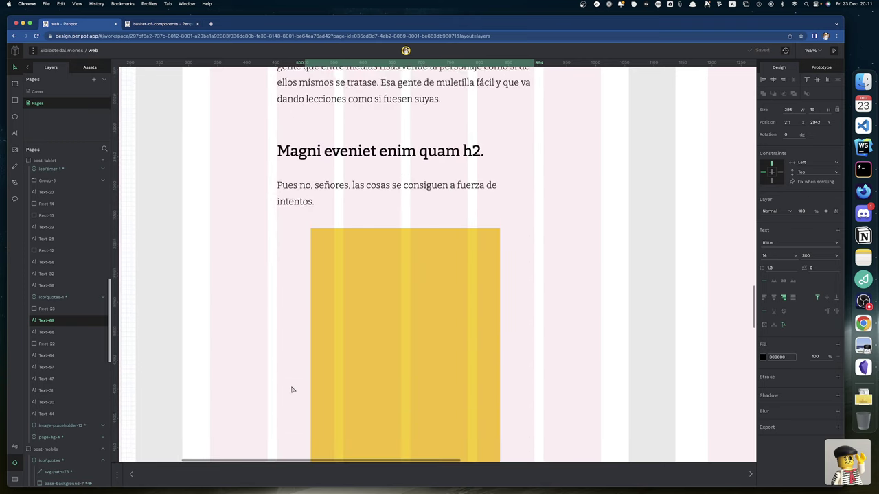
pyautogui.scroll(6, 291, 390)
pyautogui.scroll(-8, 291, 390)
pyautogui.scroll(-10, 291, 389)
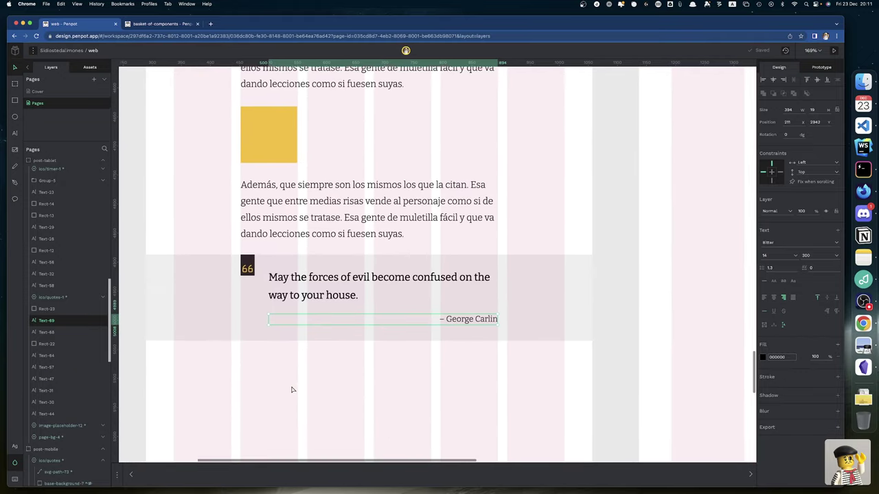
pyautogui.hscroll(-3, 291, 389)
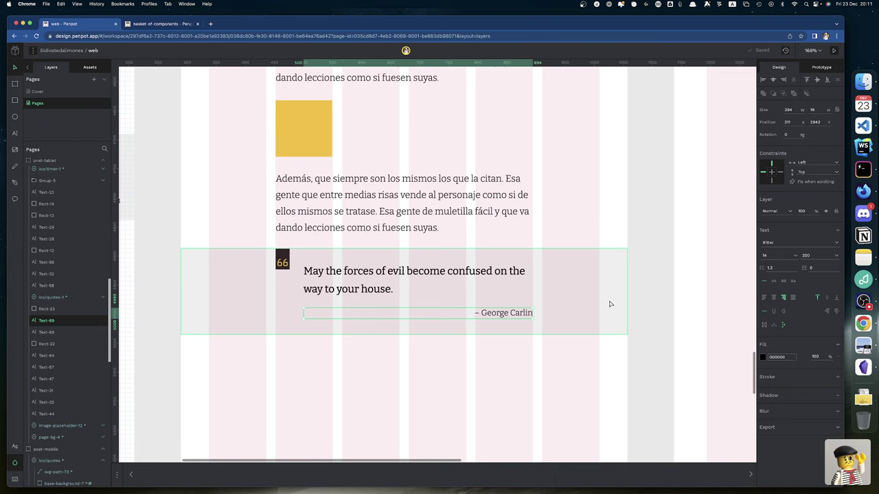
pyautogui.click(861, 262)
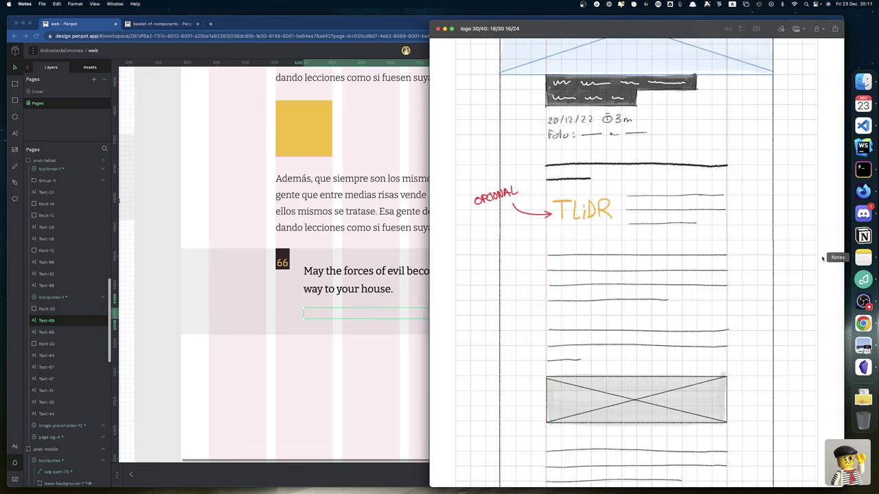
pyautogui.scroll(-15, 593, 325)
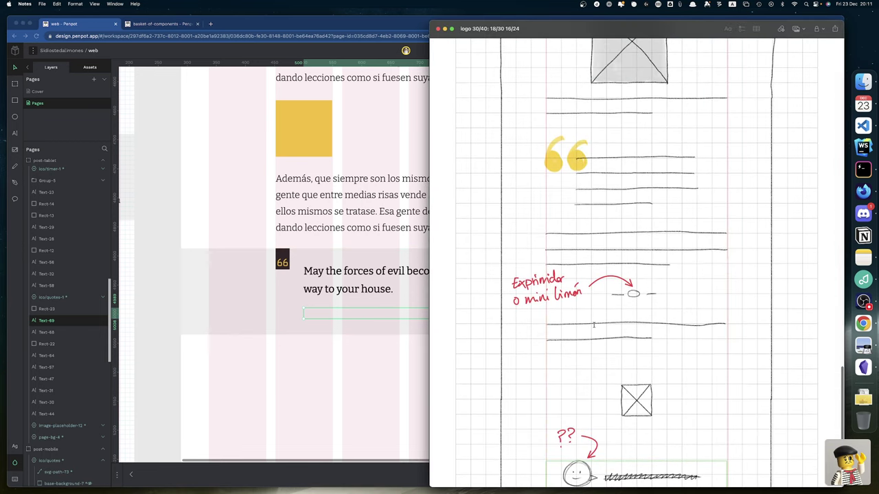
pyautogui.scroll(2, 593, 325)
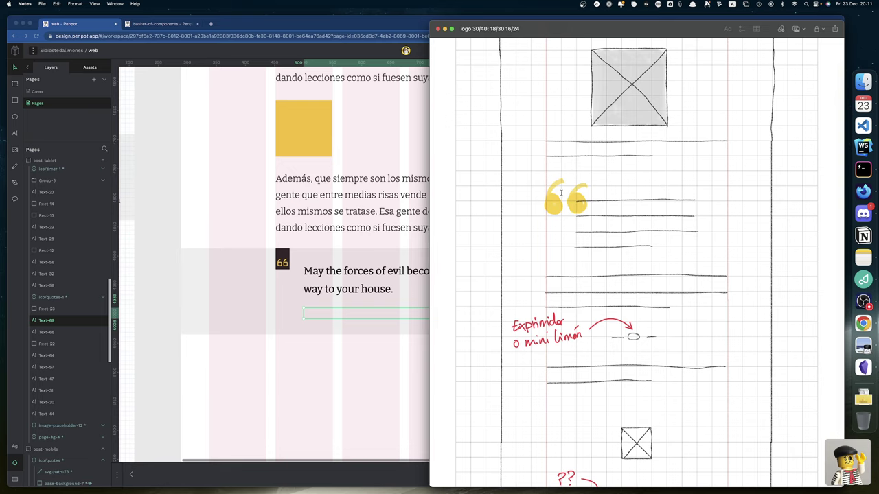
pyautogui.click(350, 395)
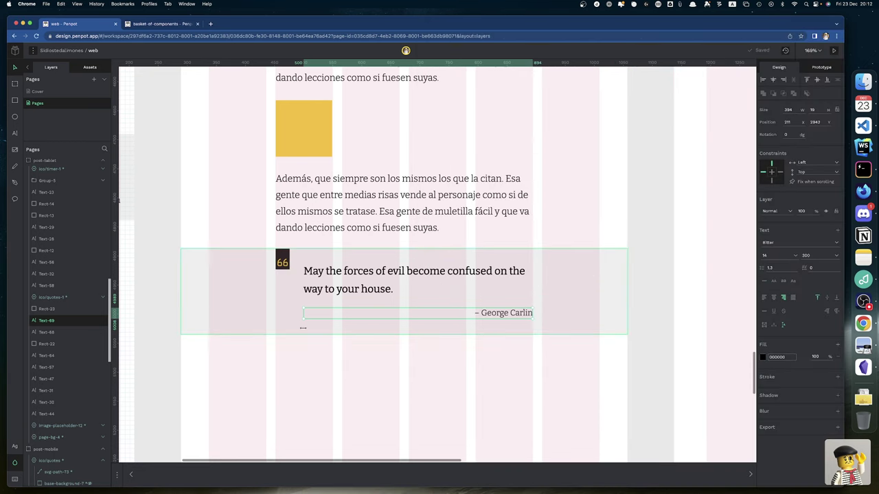
# Lock the proportions of the tablet quote block's quotation-mark icon and disable snap to pixel.
pyautogui.click(283, 264)
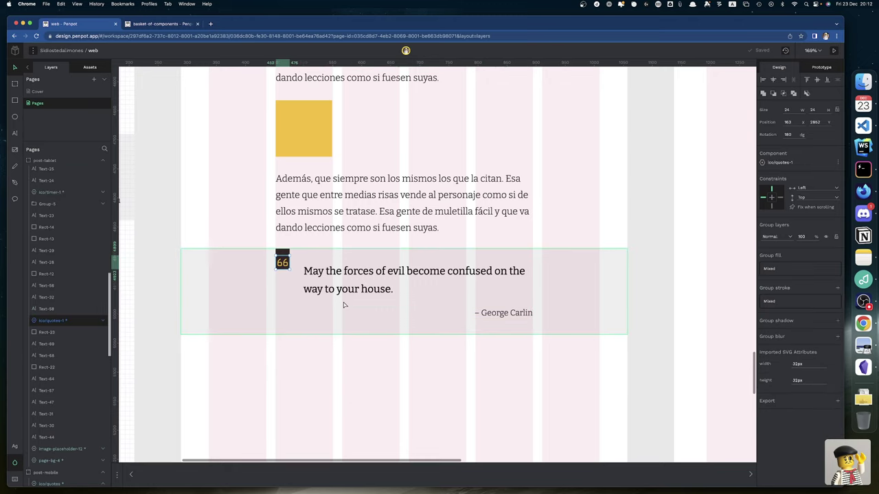
pyautogui.hscroll(-3, 289, 264)
pyautogui.hscroll(-10, 289, 264)
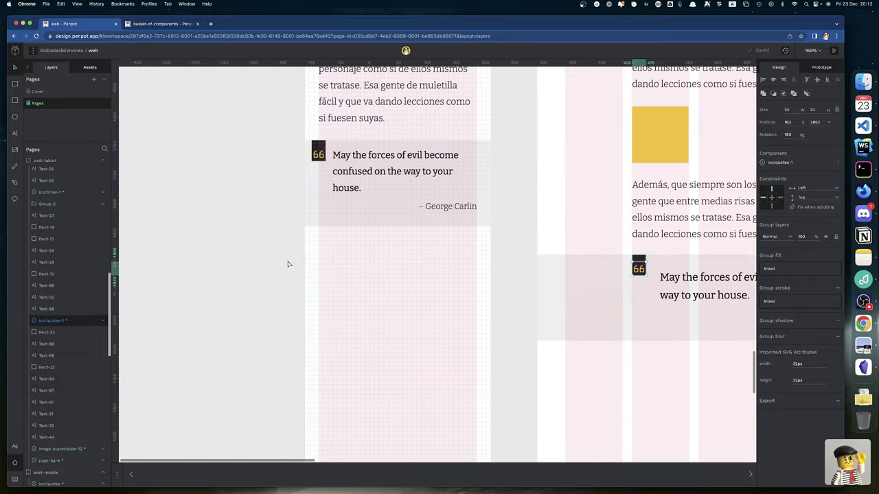
pyautogui.hscroll(10, 288, 264)
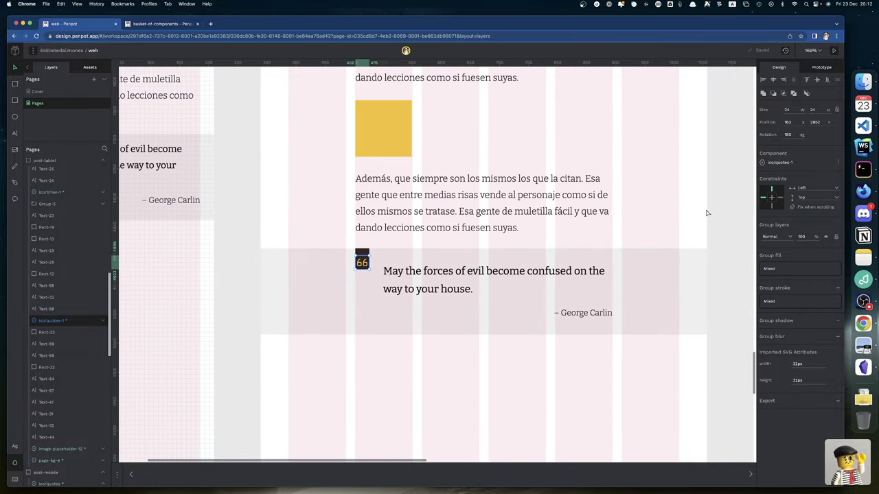
pyautogui.click(837, 111)
pyautogui.click(33, 50)
pyautogui.moveTo(37, 76)
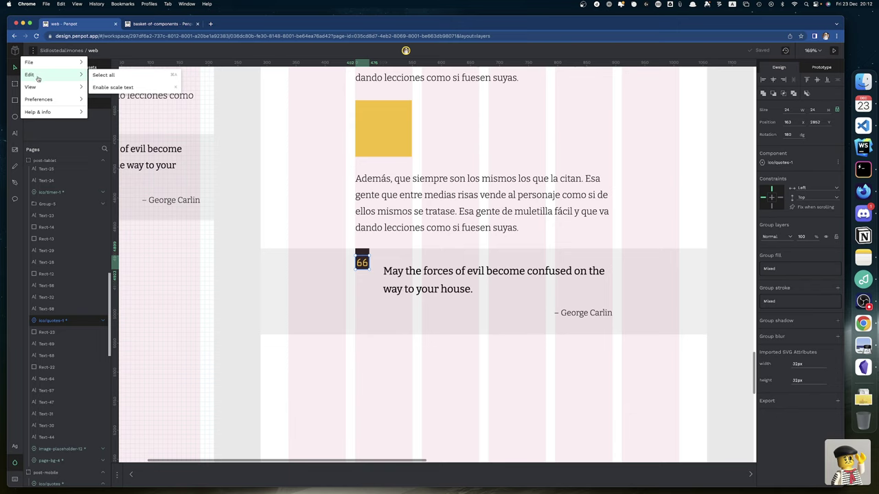
pyautogui.moveTo(39, 99)
pyautogui.click(124, 136)
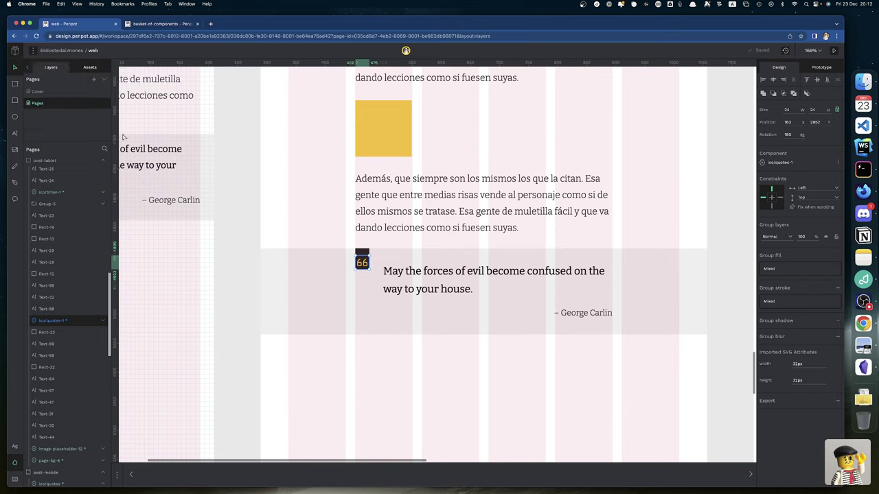
# Scale the tablet quote icon to 48 × 48 px and move it onto the paragraph column's starting edge.
pyautogui.click(812, 110)
pyautogui.press('Return')
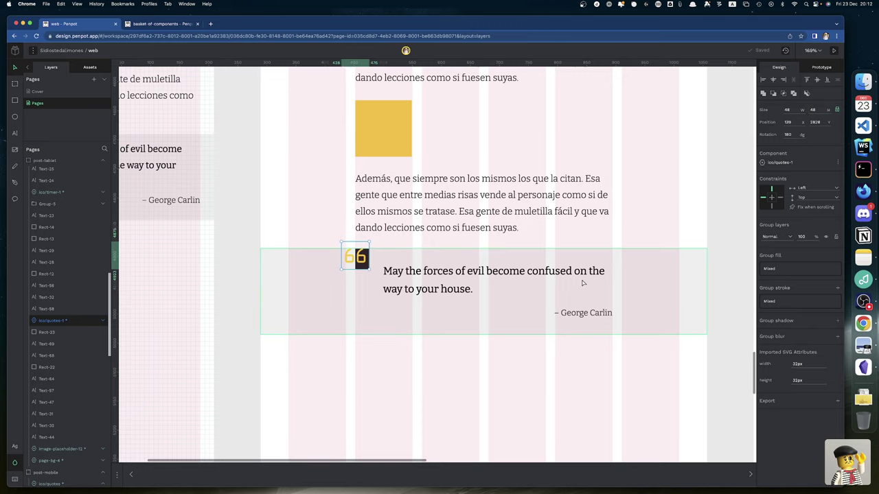
pyautogui.moveTo(362, 262); pyautogui.dragTo(396, 252)
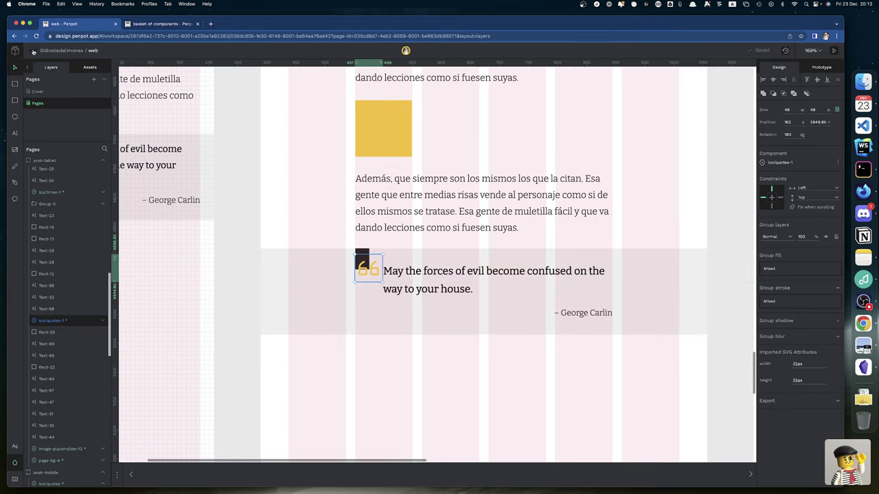
# Enable snap to pixel again and nudge the tablet quote icon to X 163, Y 2850.
pyautogui.click(33, 50)
pyautogui.moveTo(50, 108)
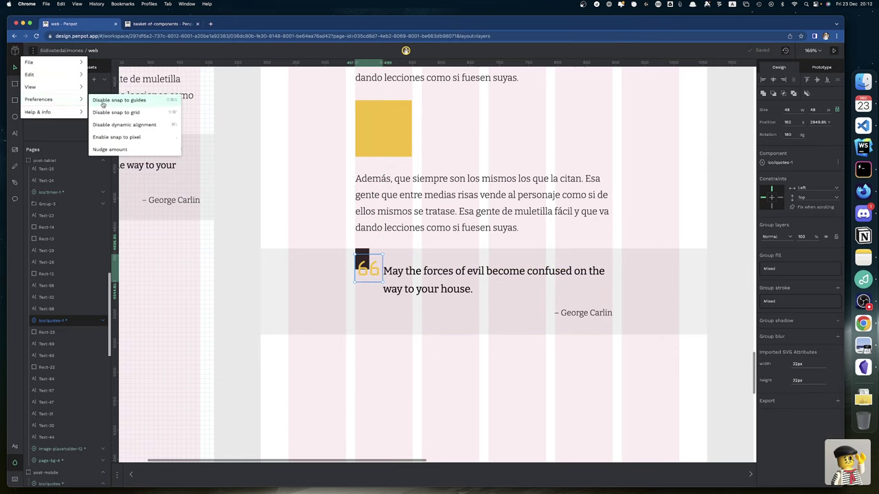
pyautogui.click(114, 135)
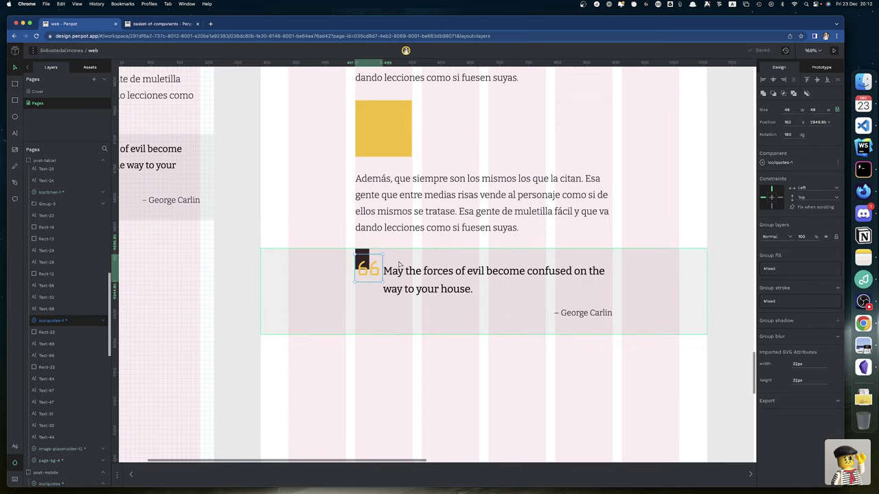
pyautogui.press('alt')
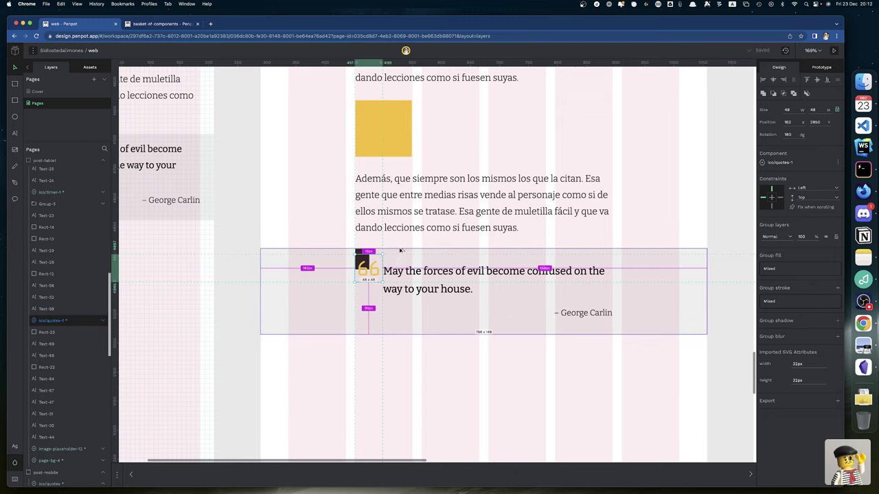
pyautogui.press('Right')
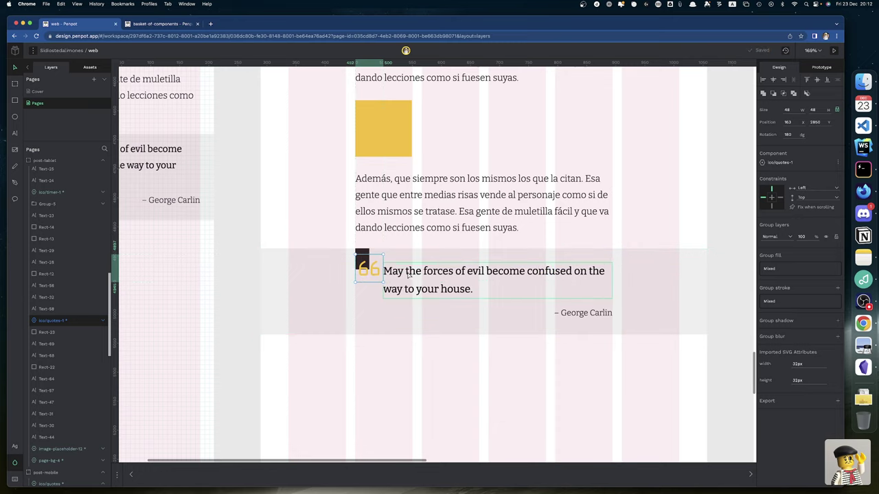
# Enlarge the dark rectangle behind the tablet quote icon to 48 × 58 px so it covers the scaled icon.
pyautogui.doubleClick(366, 251)
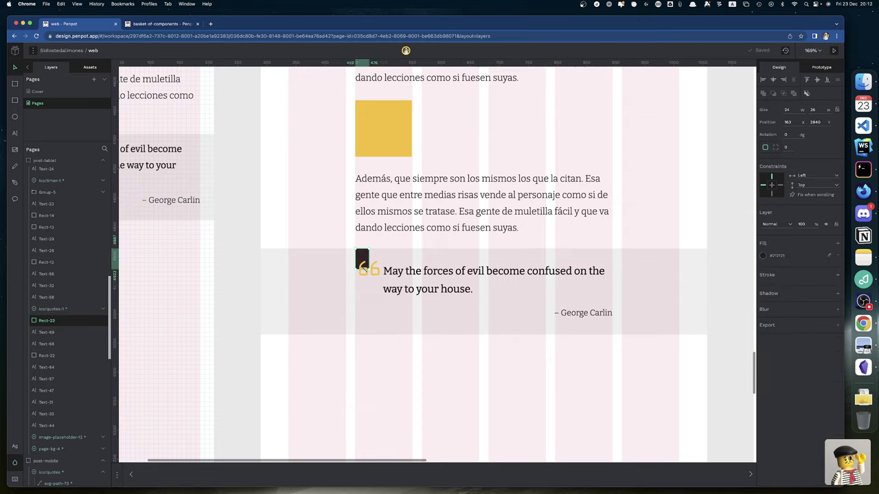
pyautogui.moveTo(362, 269); pyautogui.dragTo(383, 255)
pyautogui.click(422, 366)
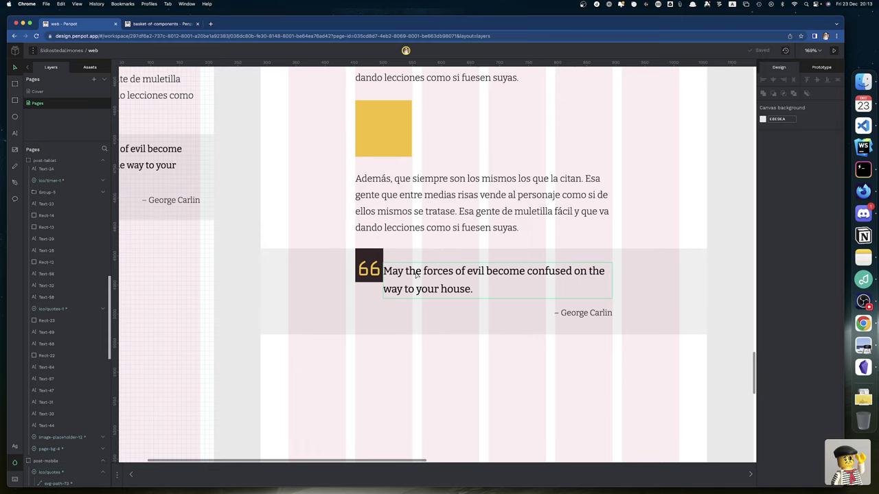
# Examine the spacing of the tablet post's TL;DR block and compare it with the gap between the quote icon and quote text.
pyautogui.scroll(-10, 415, 275)
pyautogui.scroll(8, 415, 276)
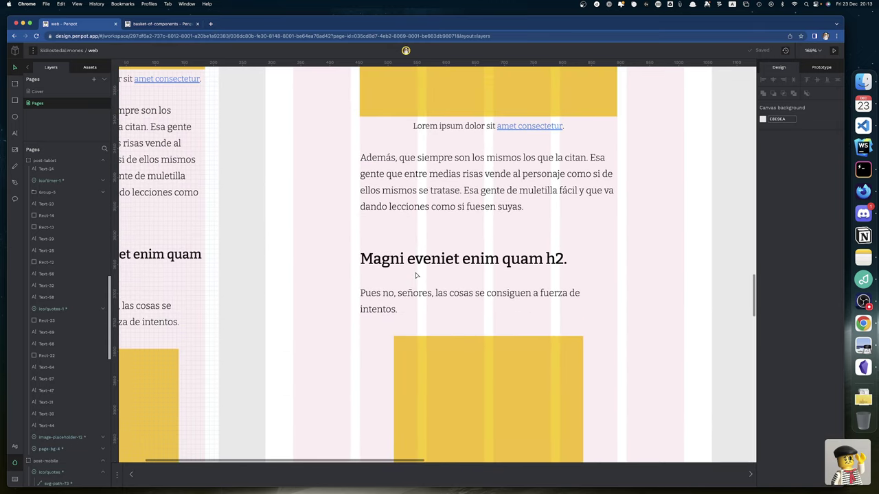
pyautogui.scroll(3, 415, 272)
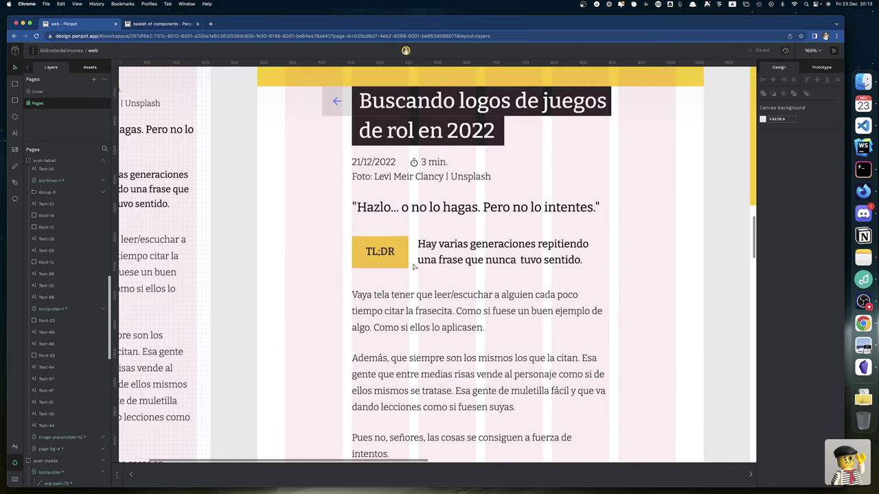
pyautogui.scroll(-15, 373, 314)
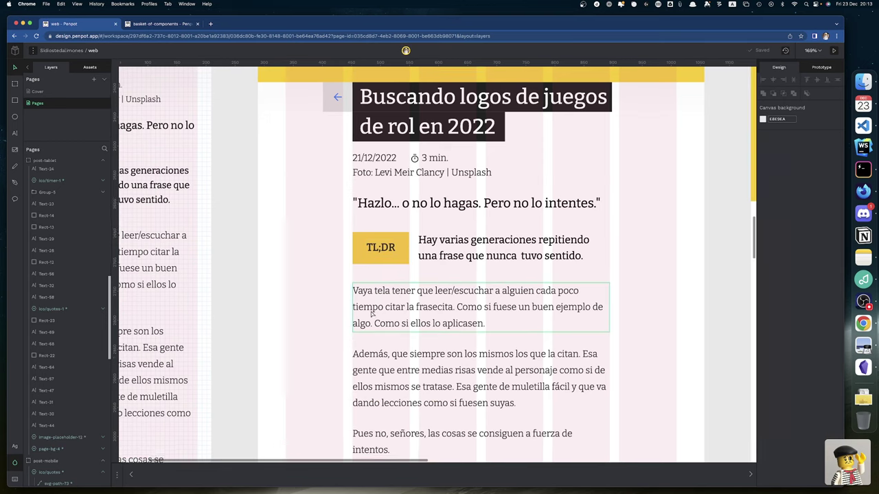
pyautogui.scroll(-9, 371, 314)
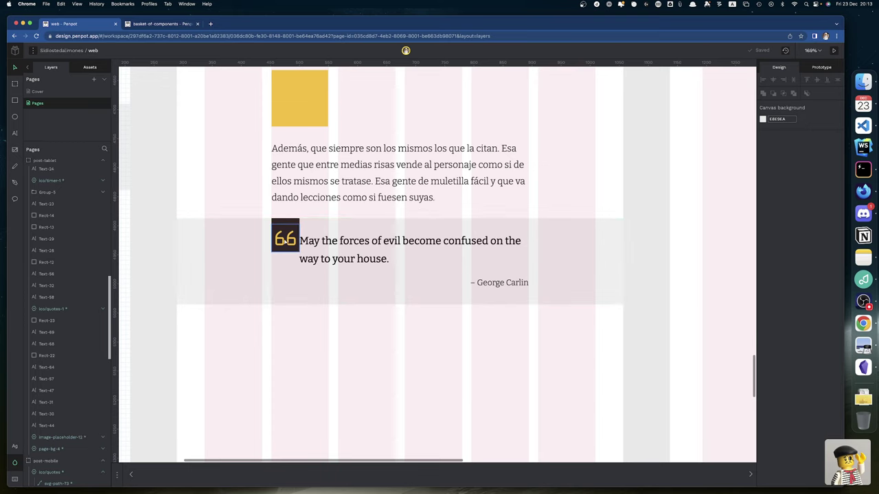
pyautogui.click(319, 243)
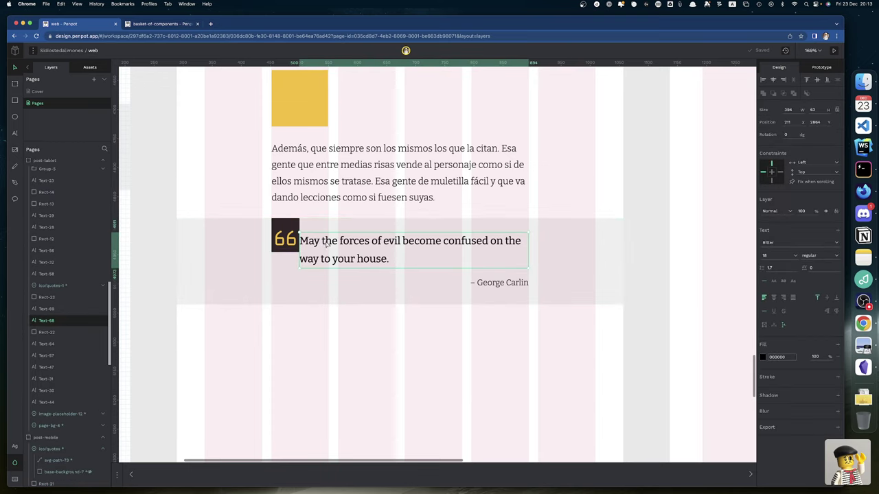
pyautogui.press('alt')
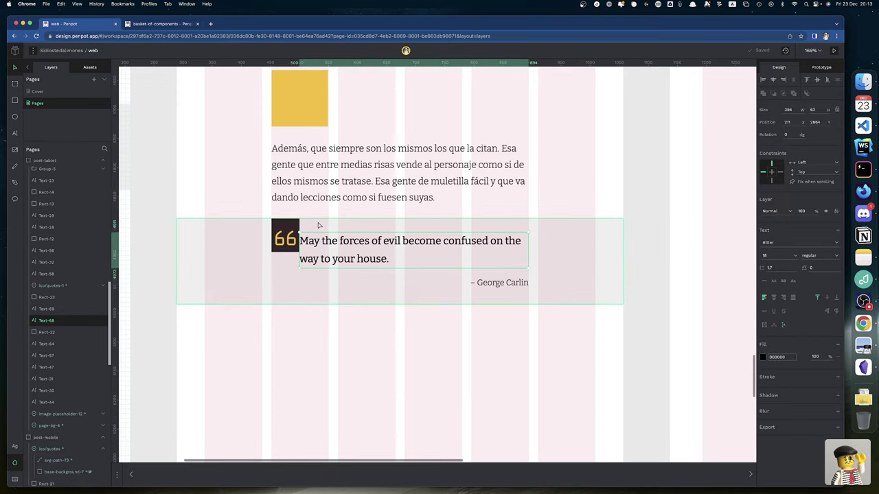
# Move the tablet quote icon up 2 px to Y 2848 and shorten its dark rectangle to 56 px high.
pyautogui.click(295, 242)
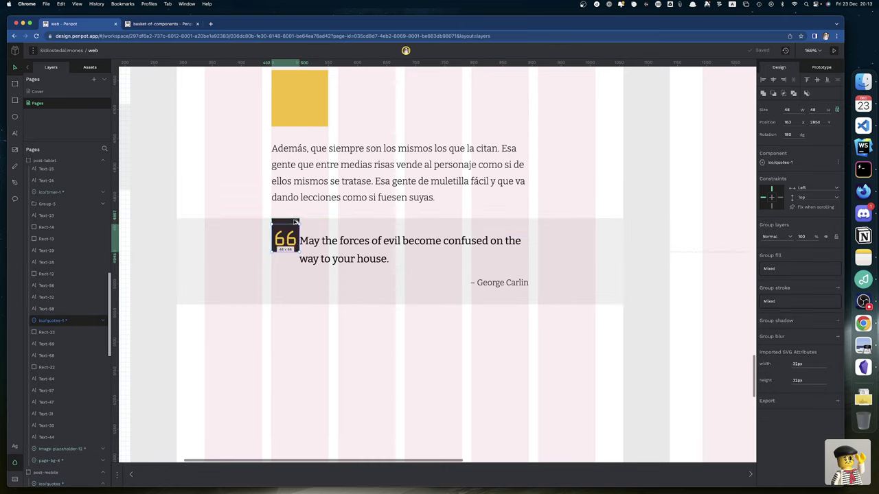
pyautogui.press('alt')
pyautogui.press('Up')
pyautogui.press('Up')
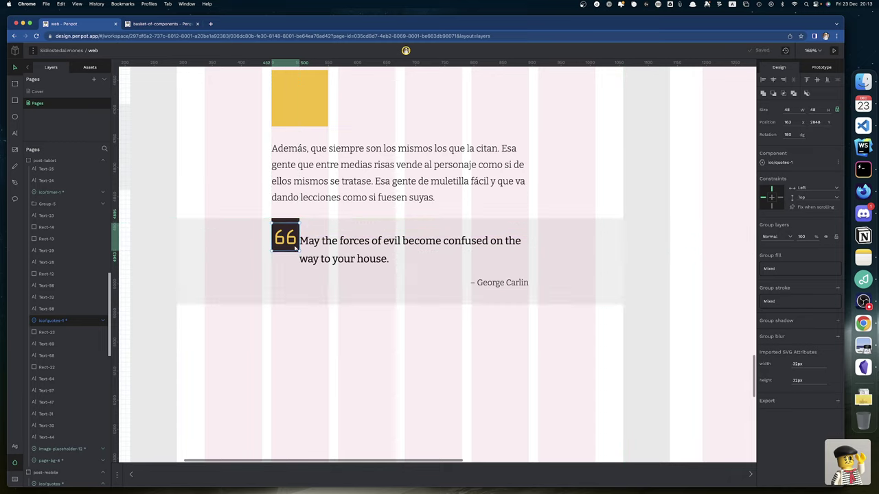
pyautogui.doubleClick(285, 250)
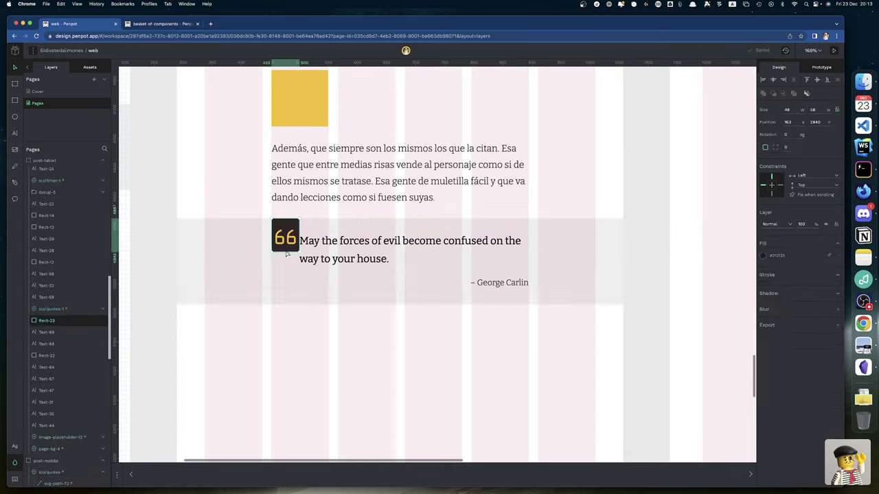
pyautogui.moveTo(285, 250); pyautogui.dragTo(285, 250)
# Shift the tablet quote text right to X 235 and trim its width to 370 px to meet the paragraph column's edge.
pyautogui.click(307, 242)
pyautogui.moveTo(308, 242); pyautogui.dragTo(312, 241)
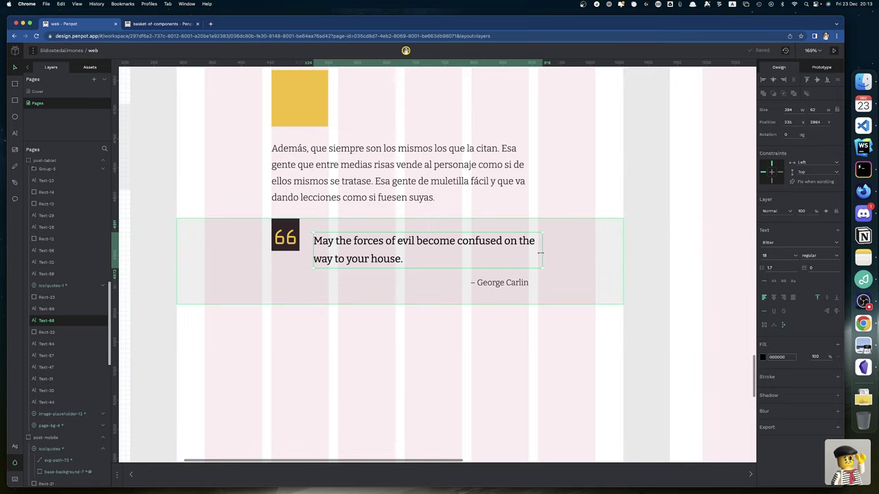
pyautogui.moveTo(541, 254); pyautogui.dragTo(529, 255)
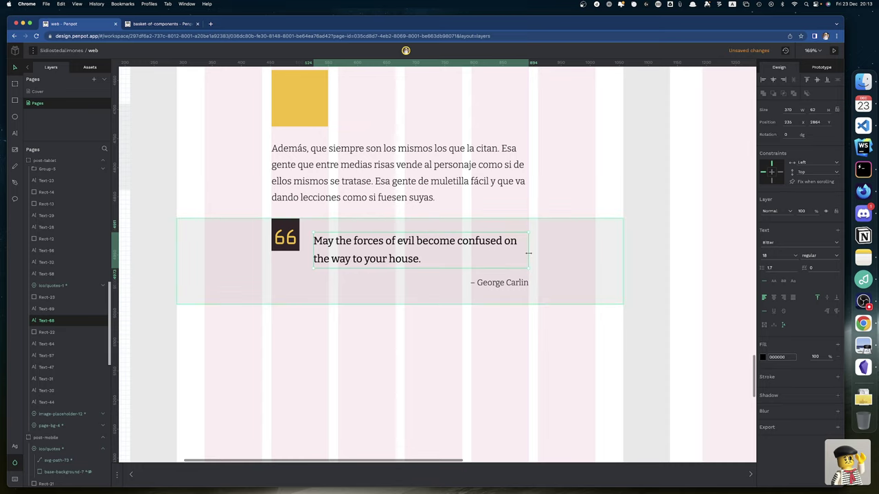
pyautogui.press('Escape')
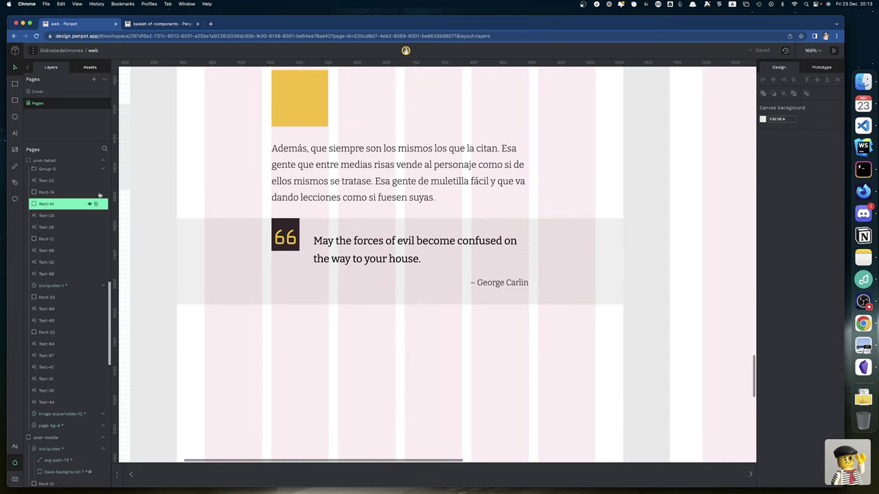
# Hide the column grid on the post-tablet board.
pyautogui.scroll(10, 327, 257)
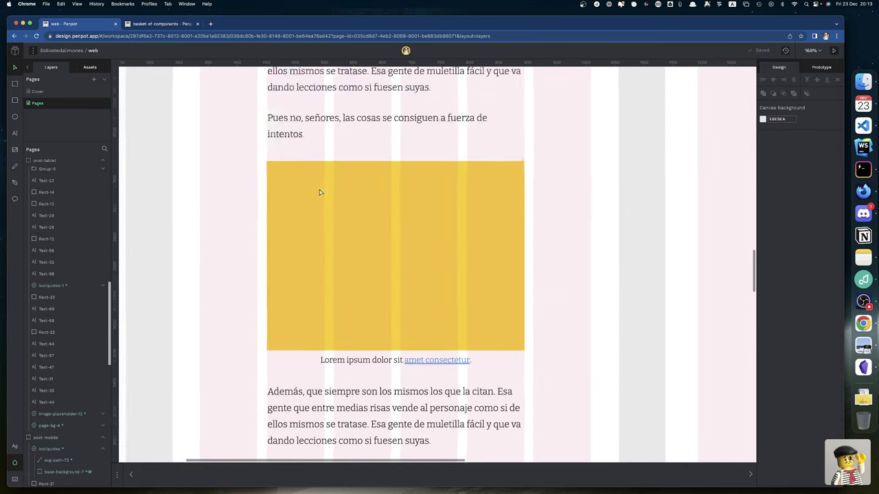
pyautogui.scroll(10, 319, 192)
pyautogui.scroll(-8, 320, 191)
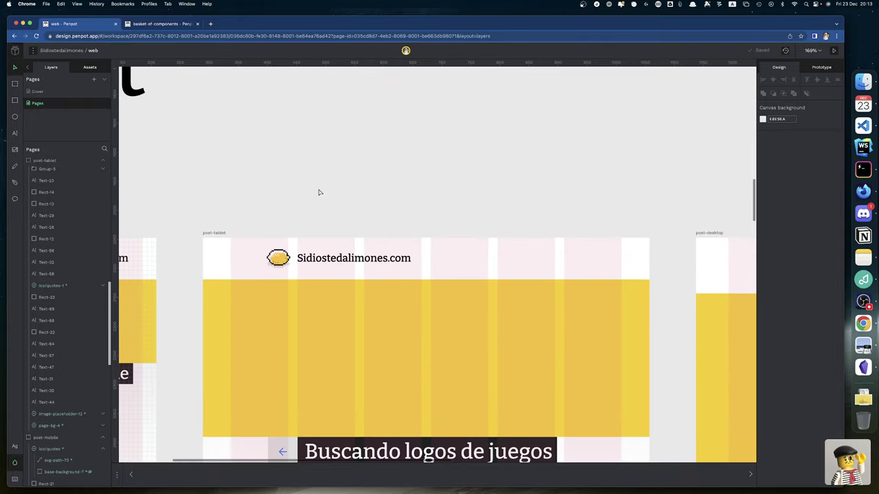
pyautogui.click(219, 244)
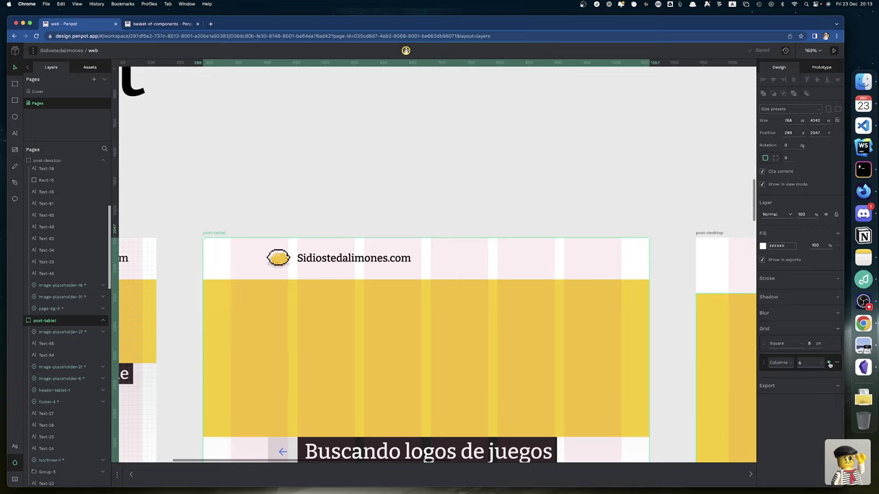
pyautogui.click(830, 364)
# Review the tablet quote block without column guides, compare it with the mobile version, and measure the spacing around the paragraph above it.
pyautogui.scroll(-15, 520, 364)
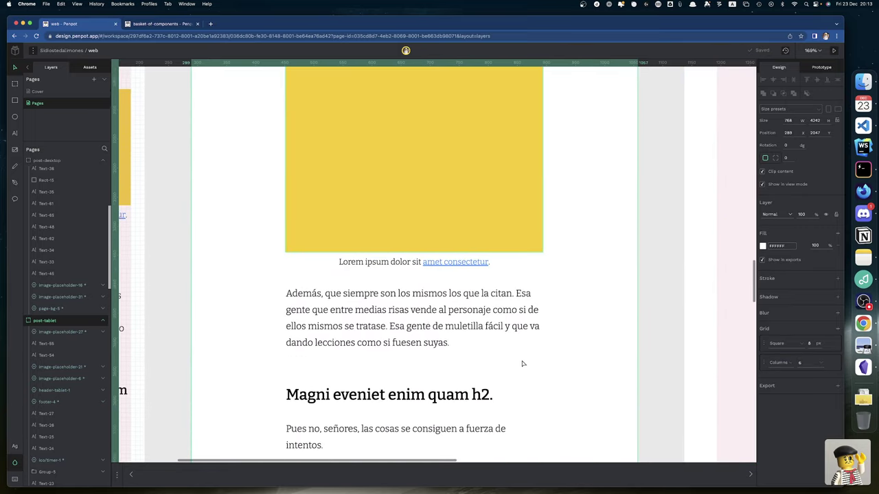
pyautogui.scroll(-15, 521, 364)
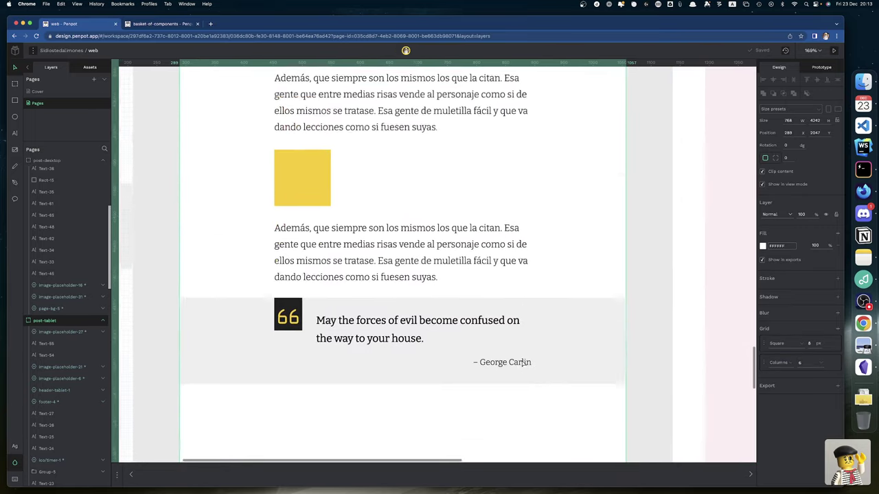
pyautogui.scroll(3, 522, 364)
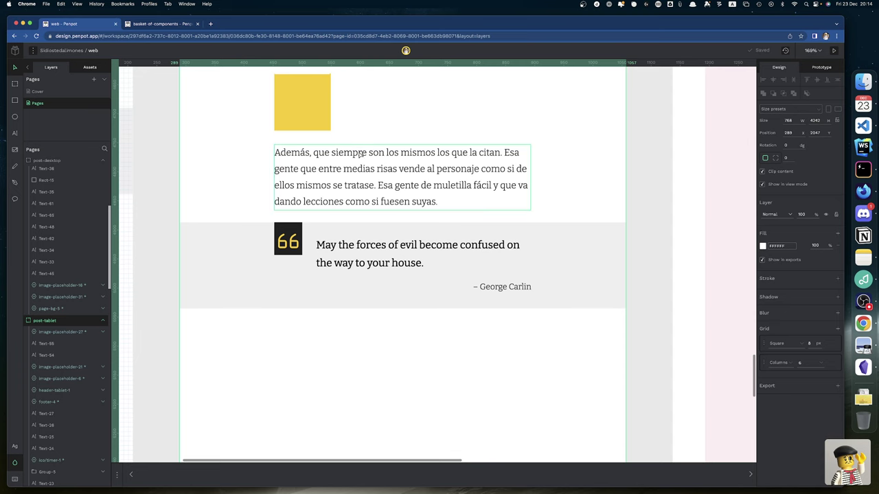
pyautogui.scroll(5, 359, 155)
pyautogui.hscroll(10, 358, 155)
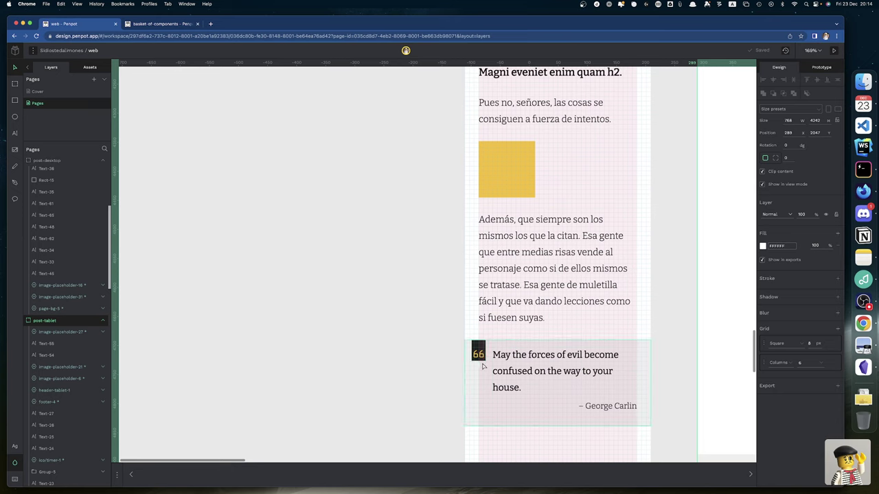
pyautogui.hscroll(10, 528, 363)
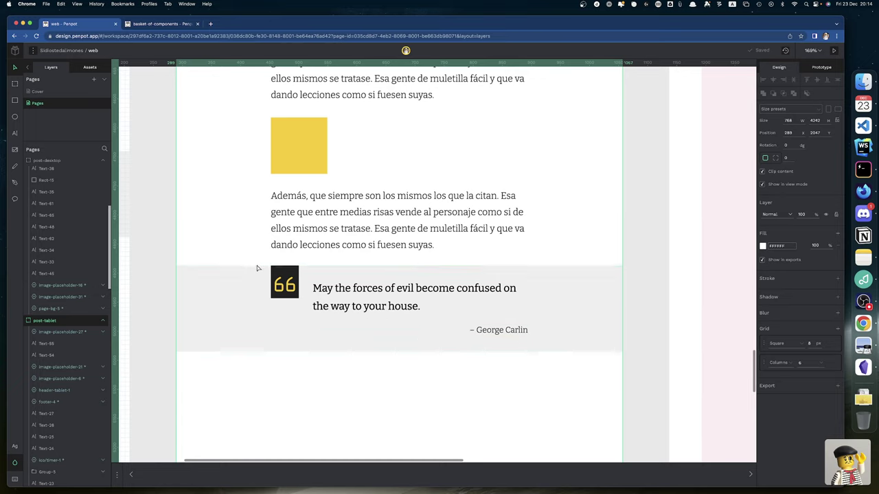
pyautogui.click(305, 212)
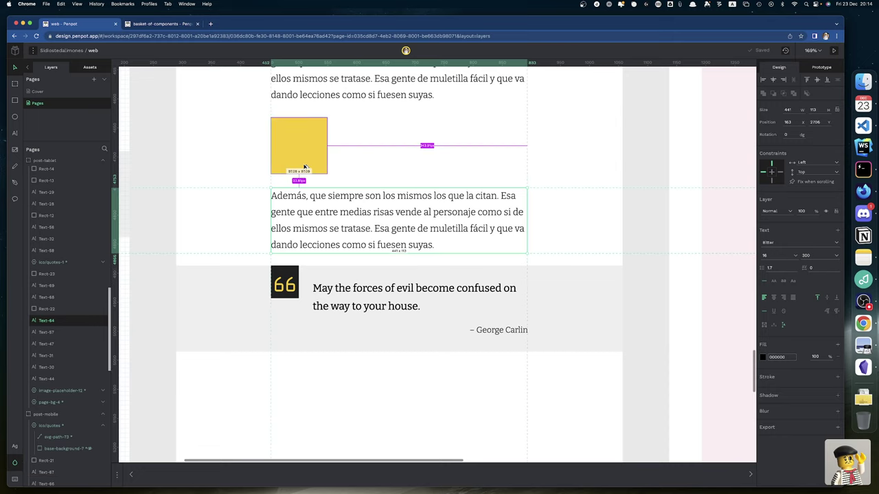
pyautogui.click(287, 283)
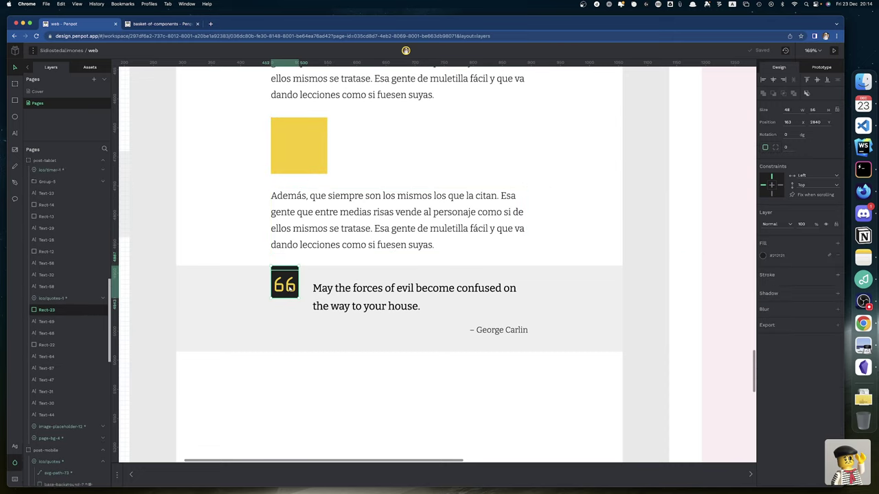
# Group the tablet quote block's icon, dark rectangle, quote text, author line and grey background.
pyautogui.keyDown('shift'); pyautogui.click(321, 293); pyautogui.keyUp('shift')
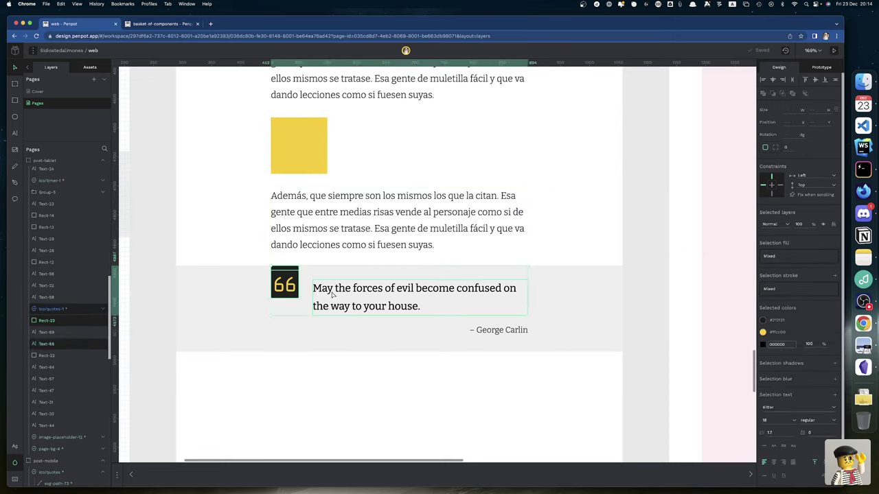
pyautogui.keyDown('shift'); pyautogui.click(488, 336); pyautogui.keyUp('shift')
pyautogui.keyDown('shift'); pyautogui.click(567, 343); pyautogui.keyUp('shift')
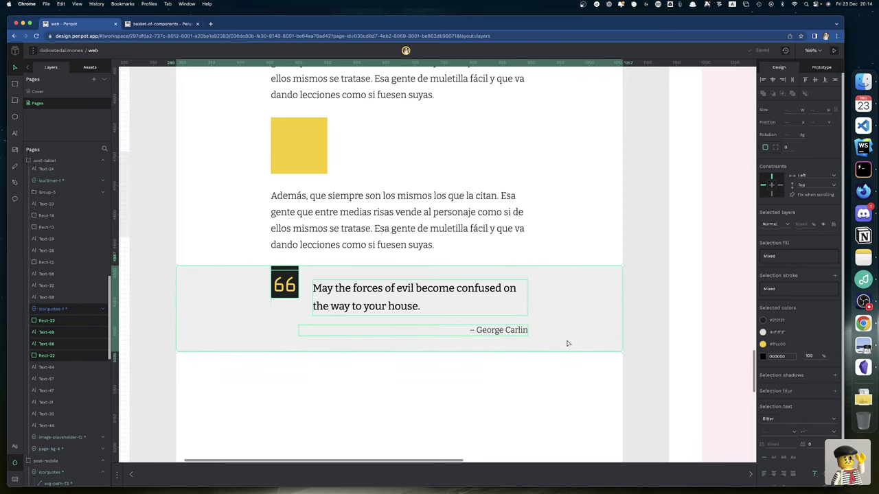
pyautogui.press('super+g')
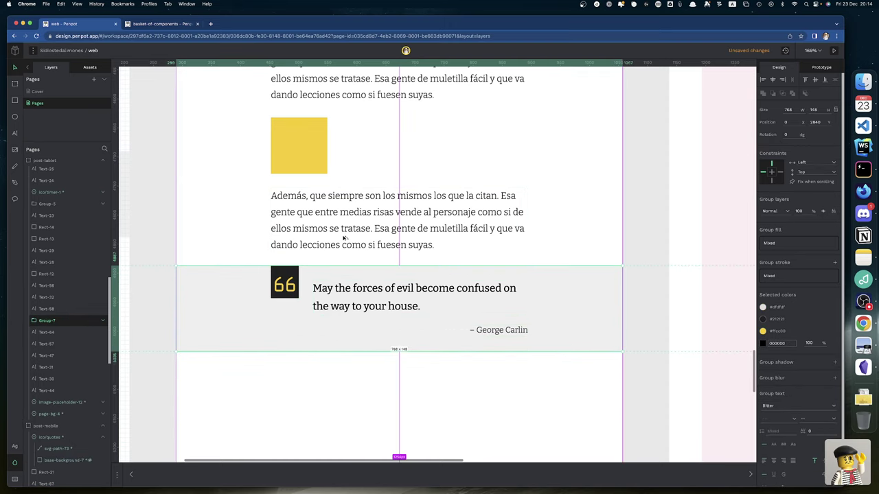
# Move the tablet quote group down 11 px to Y 2851, widening the gap below the paragraph above.
pyautogui.press('Down')
pyautogui.press('Down')
pyautogui.press('Down')
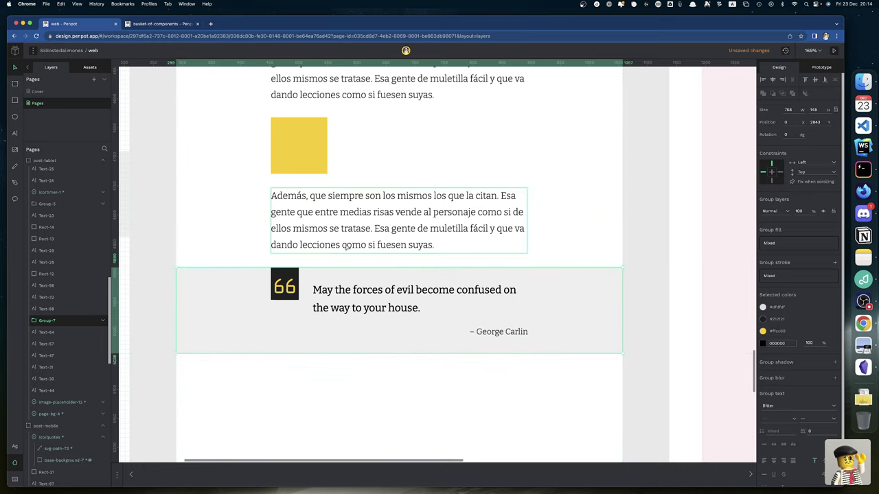
pyautogui.press('Down')
pyautogui.press('Down')
pyautogui.press('Down')
pyautogui.press('Down')
pyautogui.press('Down')
pyautogui.press('Down')
pyautogui.press('Down')
pyautogui.press('Down')
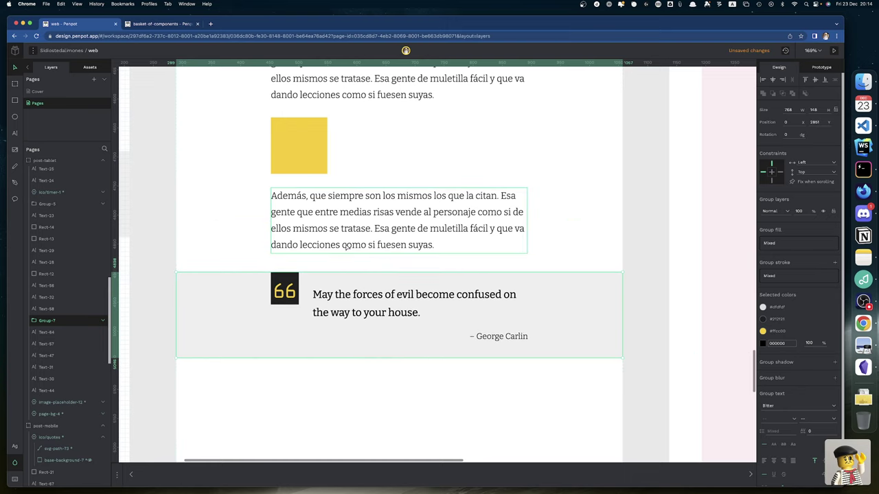
pyautogui.scroll(3, 471, 376)
pyautogui.scroll(-5, 471, 376)
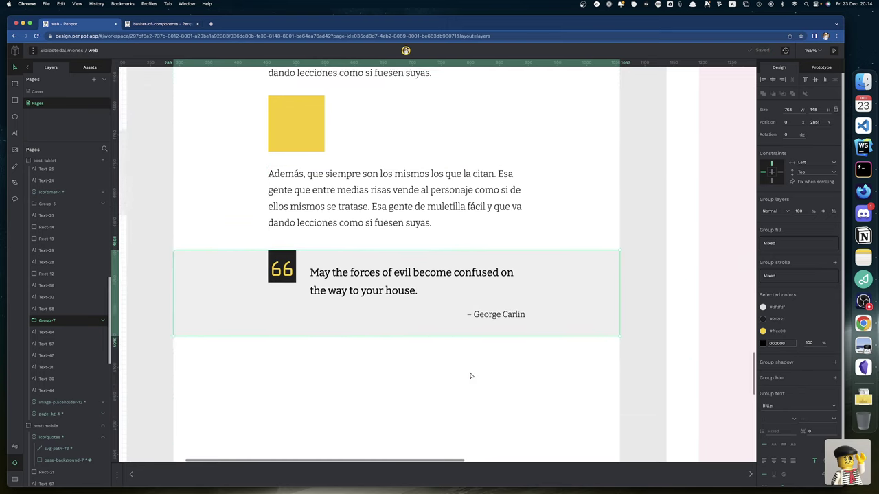
pyautogui.hscroll(-4, 471, 376)
pyautogui.hscroll(3, 471, 376)
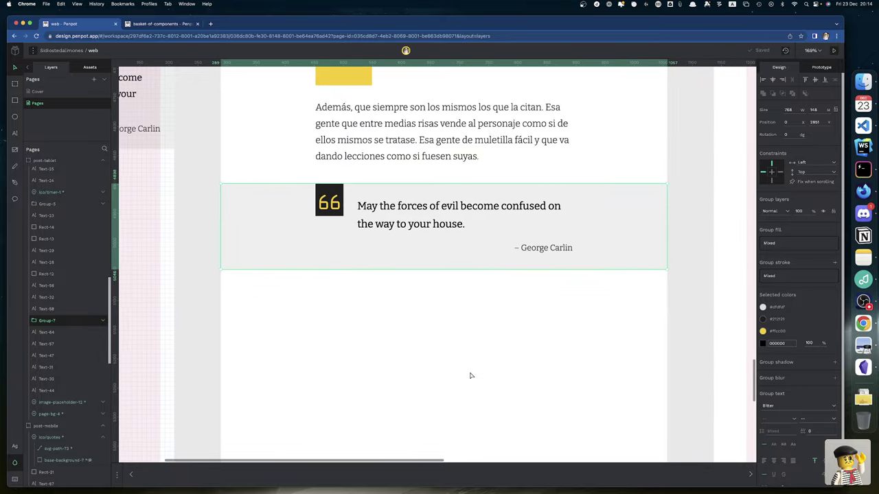
pyautogui.scroll(1, 471, 376)
pyautogui.hscroll(2, 471, 375)
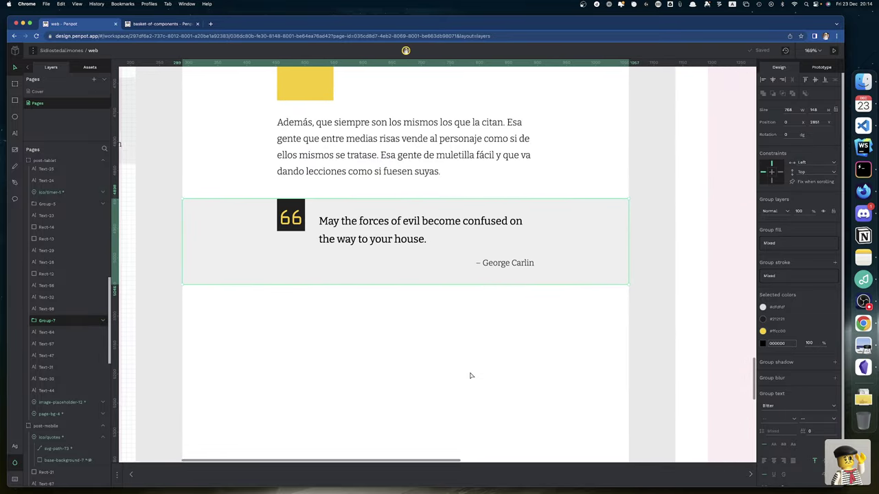
pyautogui.scroll(1, 471, 375)
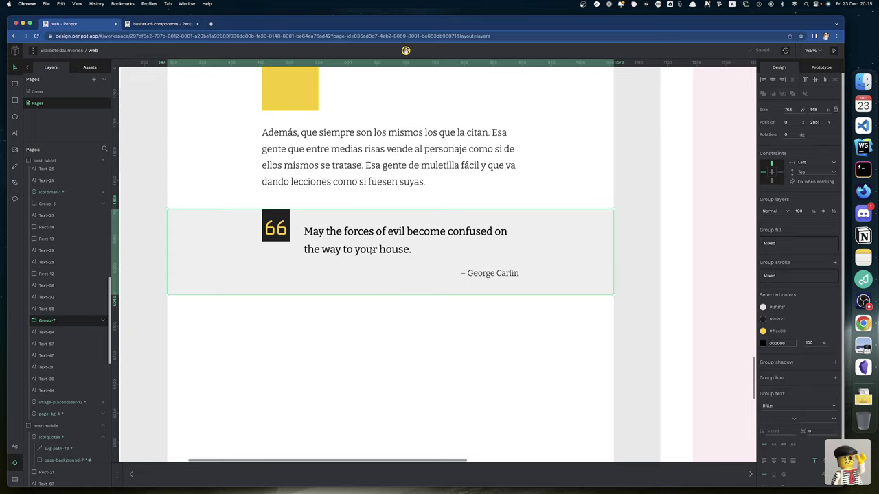
# Append a pair of straight double quotation marks after "Post" in the page title above the boards.
pyautogui.scroll(10, 373, 255)
pyautogui.scroll(15, 372, 254)
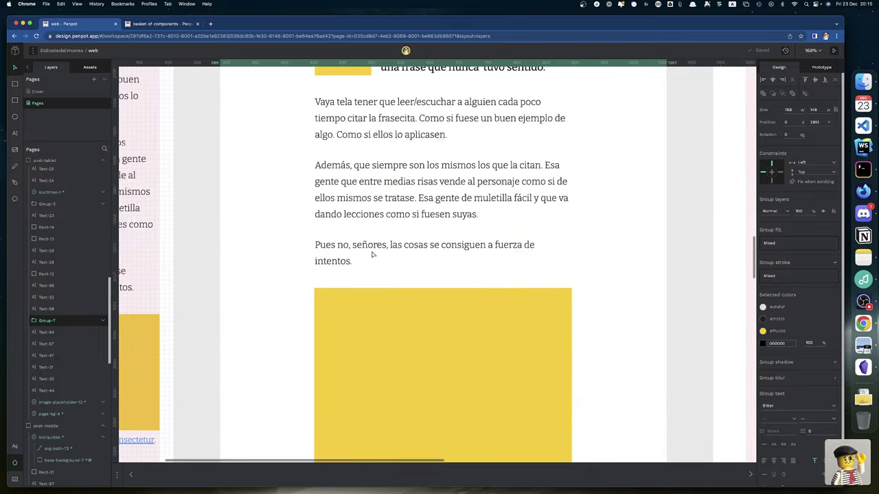
pyautogui.hscroll(-2, 372, 254)
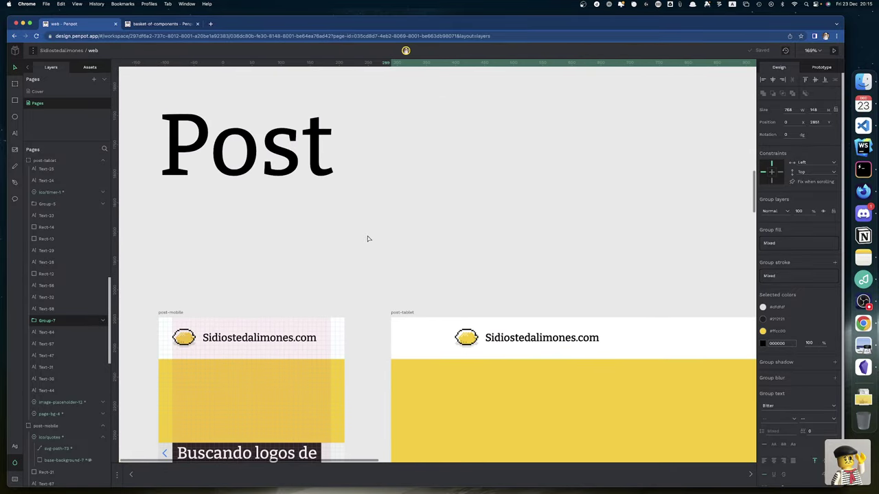
pyautogui.doubleClick(333, 165)
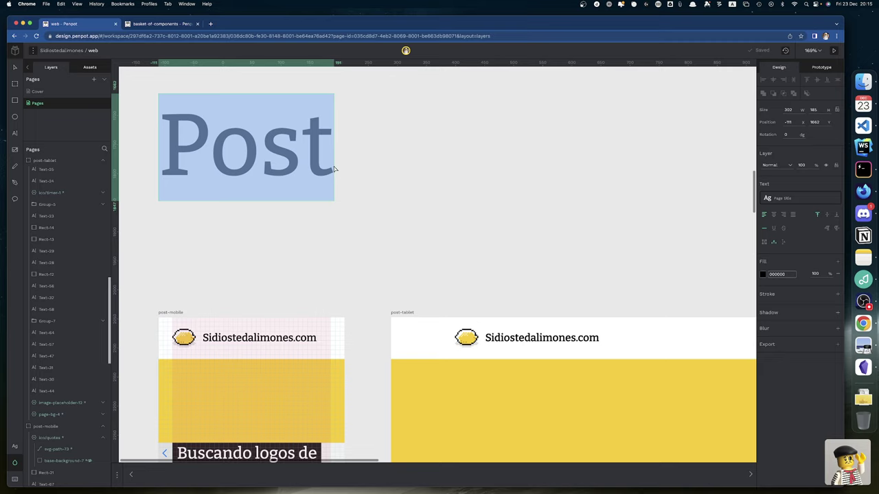
pyautogui.click(331, 165)
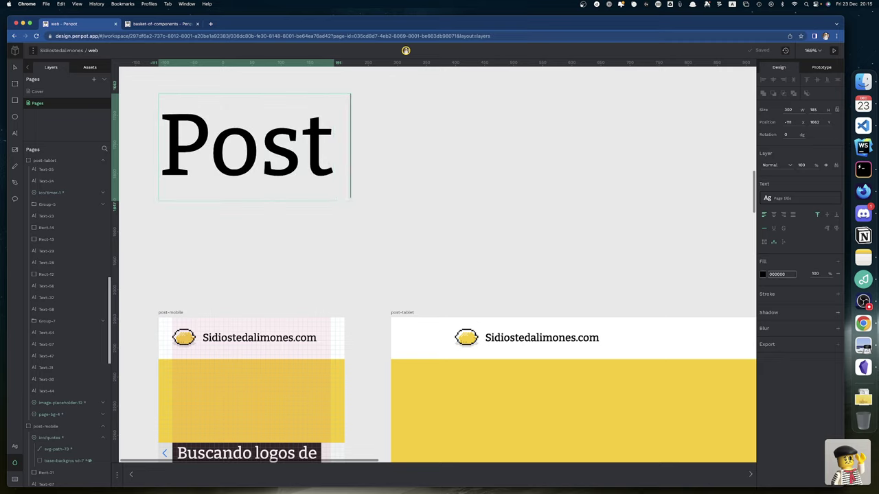
pyautogui.write('""')
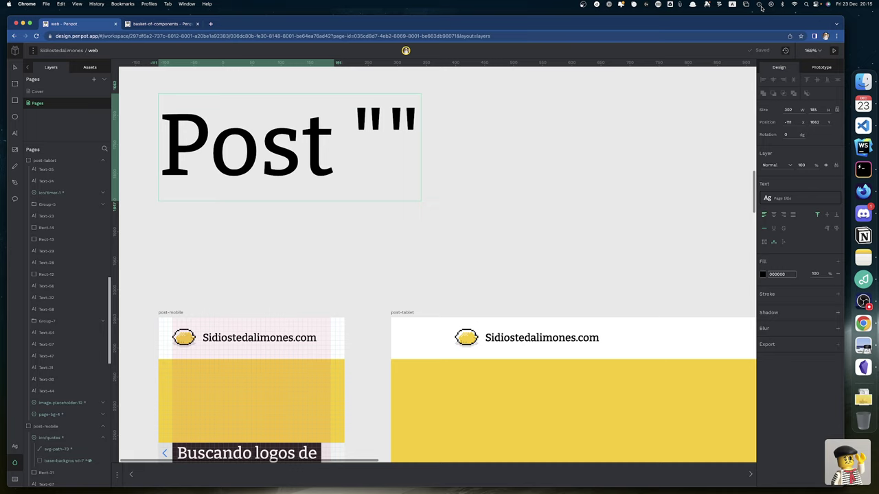
# Show the macOS Keyboard Viewer and add two straight single quotes and two curly opening quotes “ to the title.
pyautogui.click(732, 4)
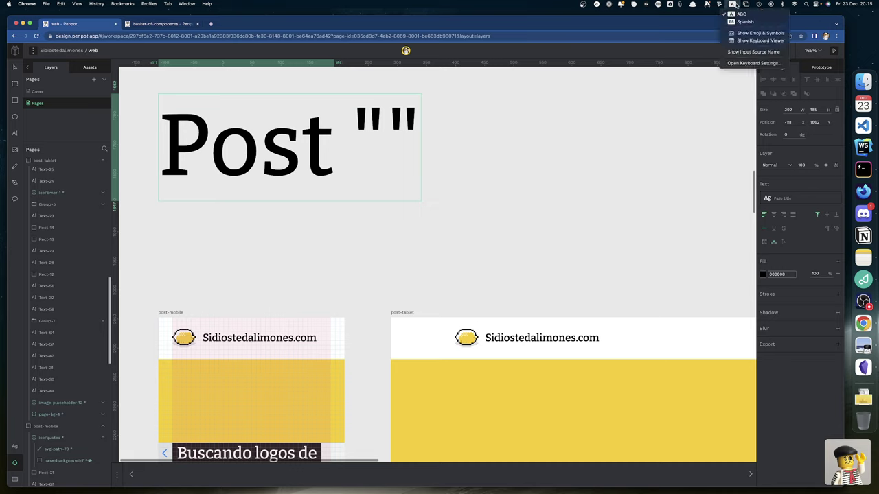
pyautogui.click(740, 42)
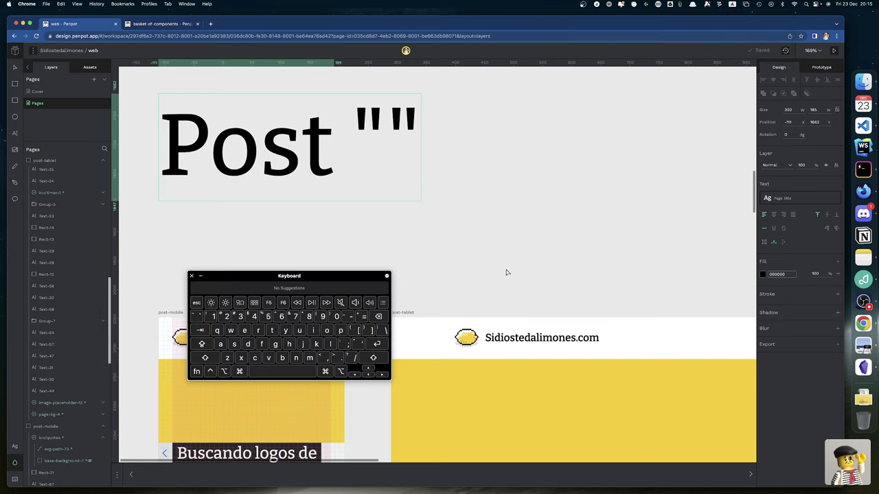
pyautogui.click(358, 345)
pyautogui.click(358, 345)
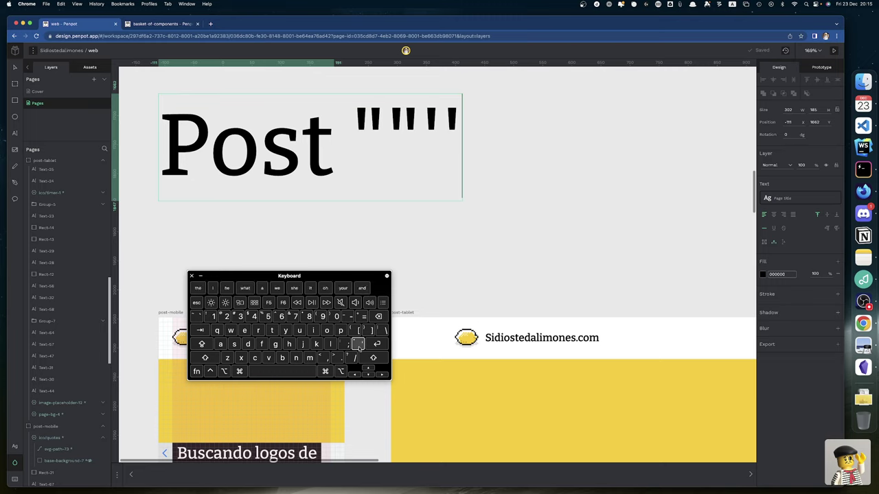
pyautogui.press('alt')
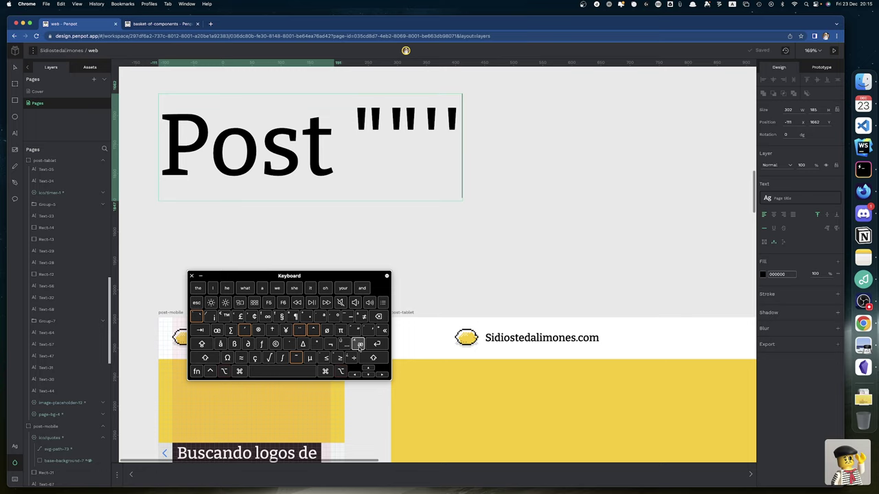
pyautogui.write('“')
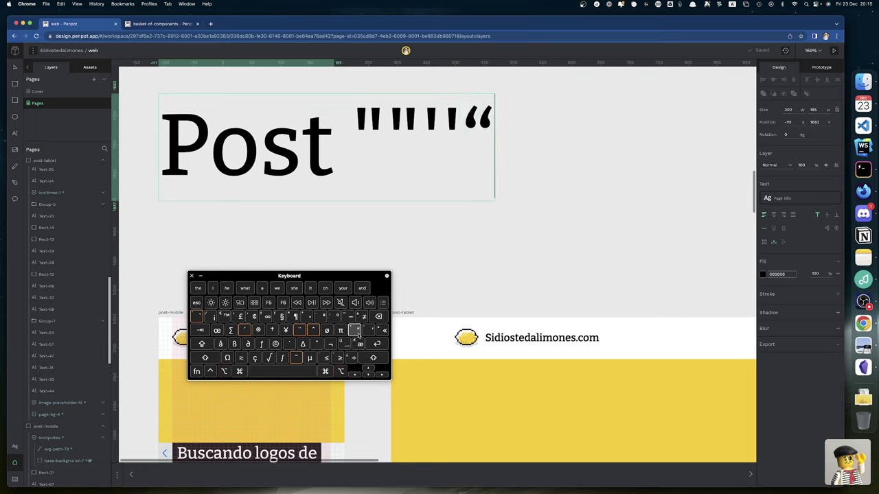
pyautogui.write('“““')
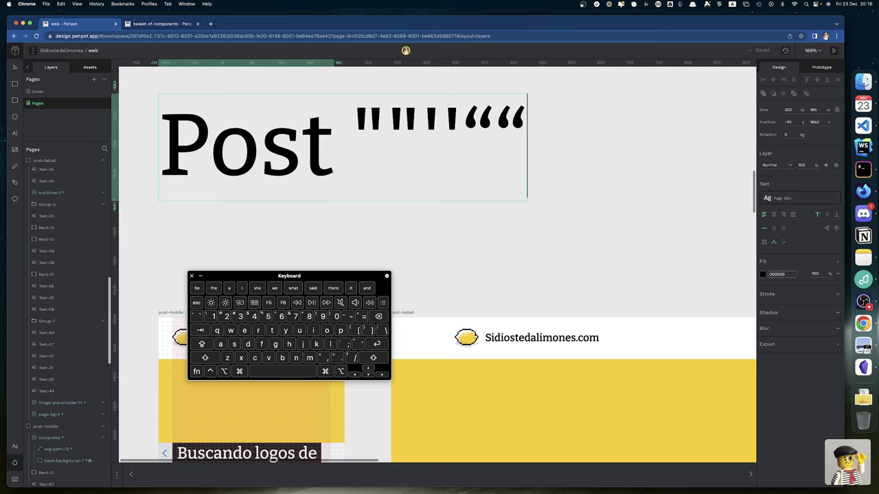
# Delete the sample quotation marks so the title reads "Post", and close the Keyboard Viewer.
pyautogui.hotkey('shift', 'Left')
pyautogui.hotkey('shift', 'Left')
pyautogui.hotkey('shift', 'Left')
pyautogui.hotkey('shift', 'Left')
pyautogui.hotkey('shift', 'Left')
pyautogui.hotkey('shift', 'Left')
pyautogui.press('BackSpace')
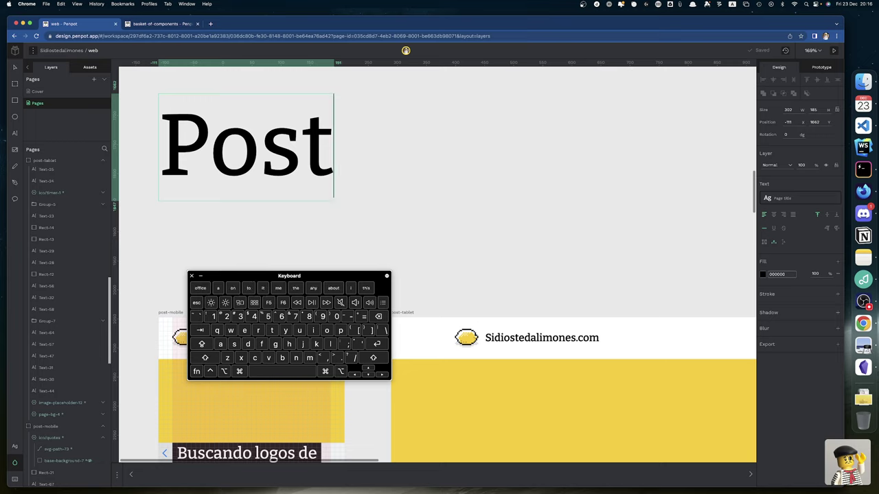
pyautogui.click(192, 276)
# Measure the spacing below the tablet quote's author line and reduce the grey background's height by 3 px to 145 px.
pyautogui.scroll(-20, 295, 260)
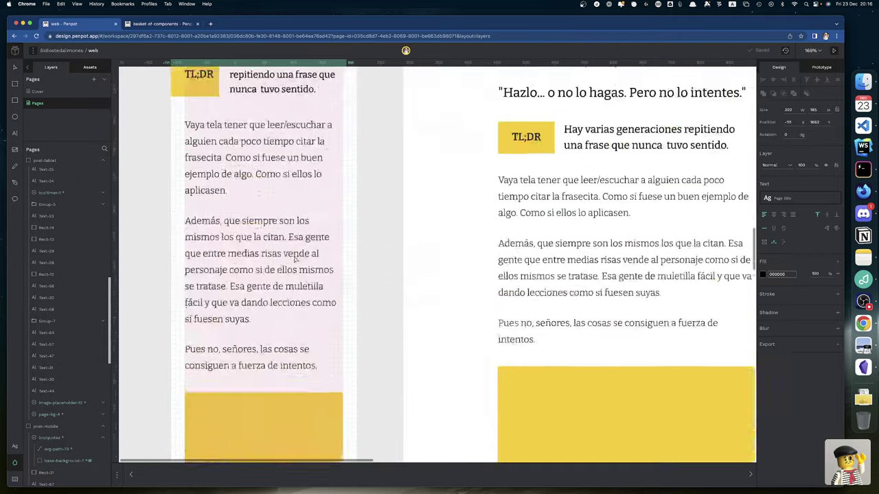
pyautogui.hscroll(5, 295, 260)
pyautogui.scroll(-10, 295, 260)
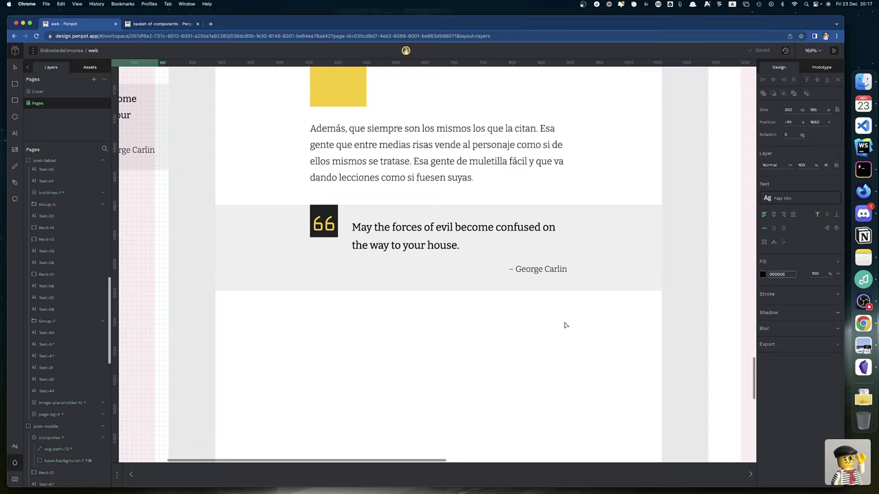
pyautogui.scroll(-4, 563, 325)
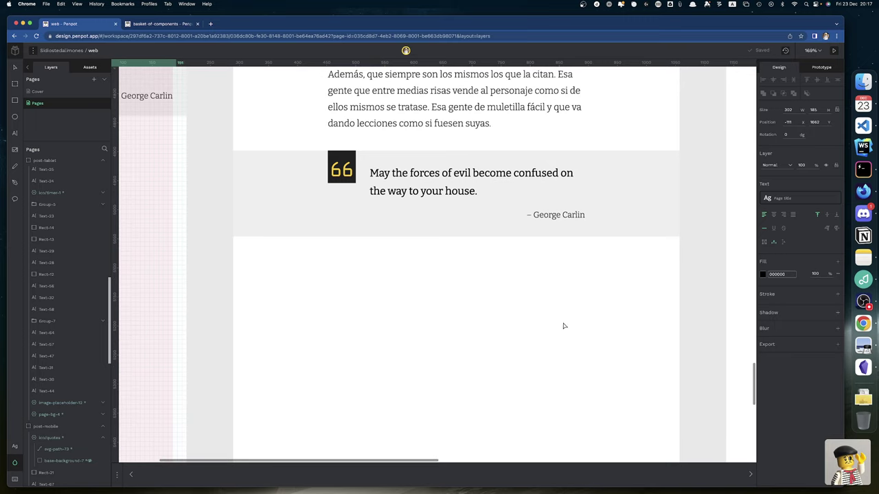
pyautogui.click(417, 175)
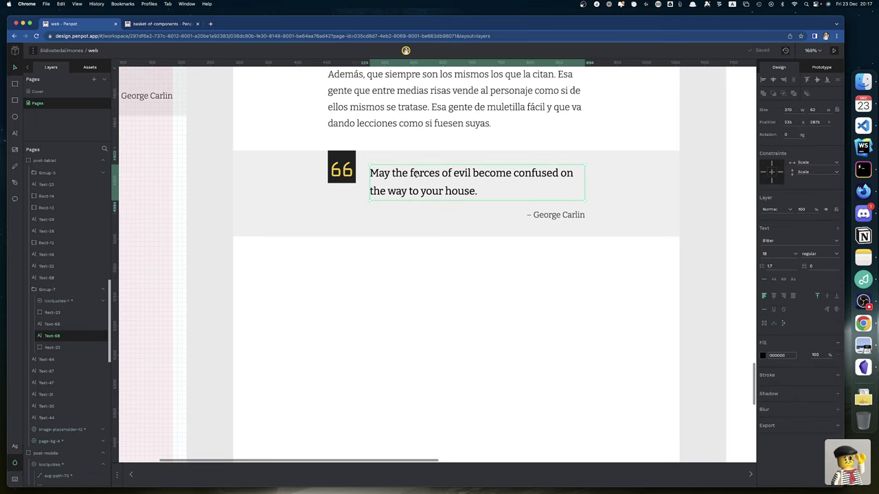
pyautogui.click(563, 216)
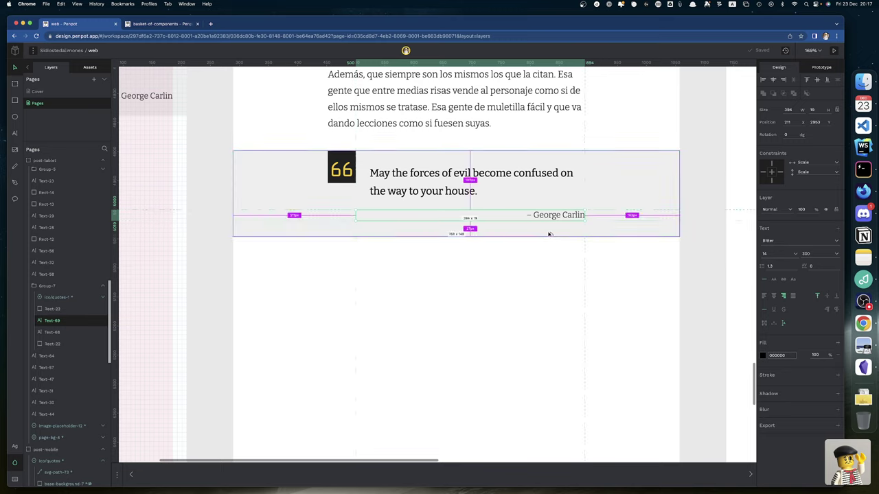
pyautogui.click(630, 210)
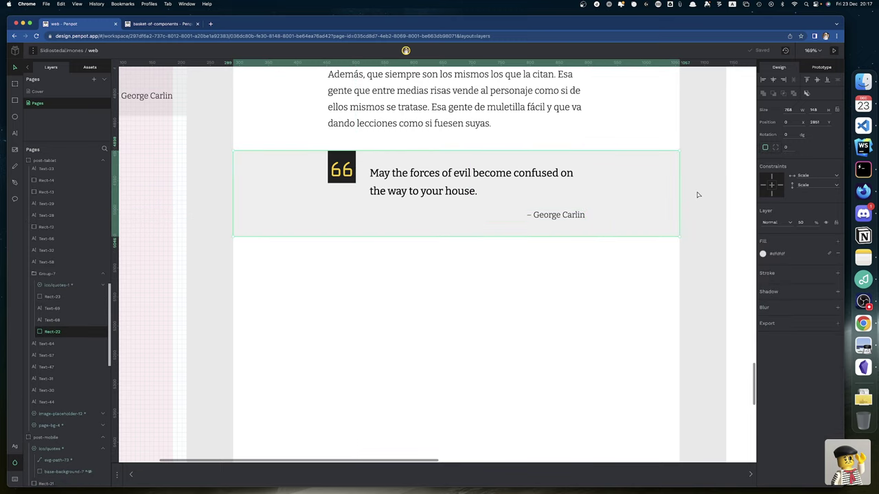
pyautogui.click(824, 111)
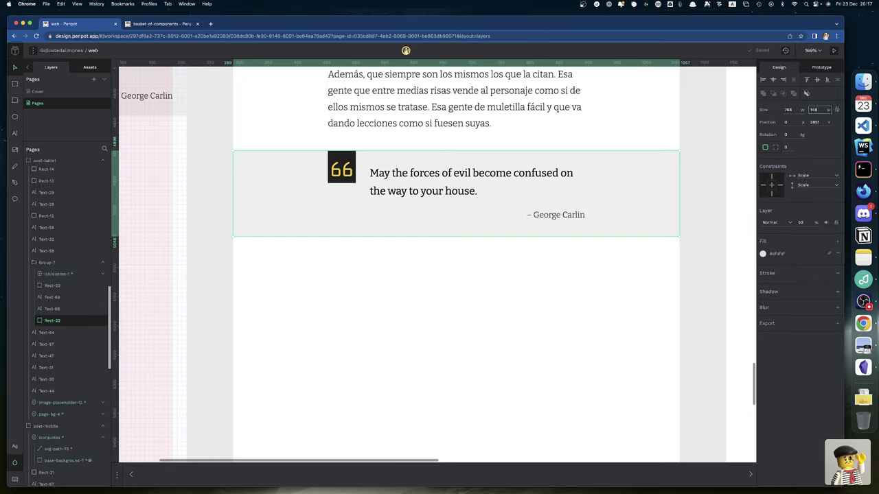
pyautogui.write('-3')
pyautogui.press('Return')
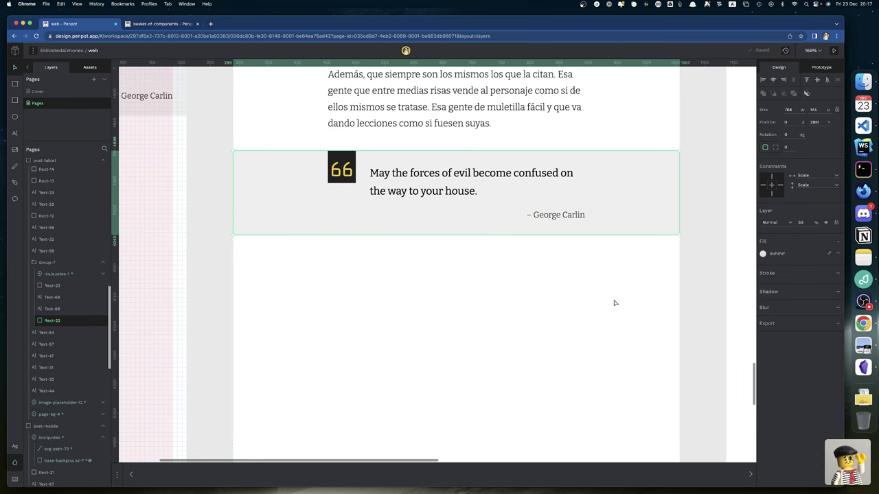
# Paste a copy of the tablet quote's 768 × 145 px grey background onto the desktop post board at its last paragraph.
pyautogui.scroll(-5, 615, 303)
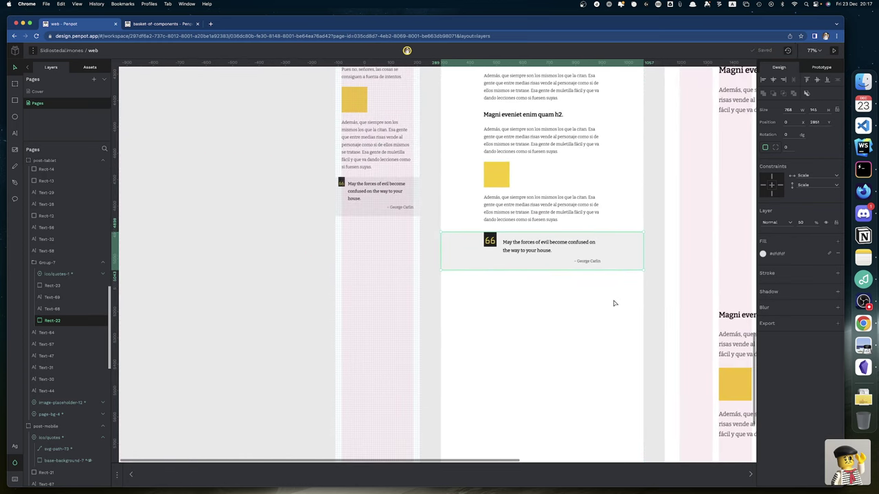
pyautogui.scroll(3, 614, 303)
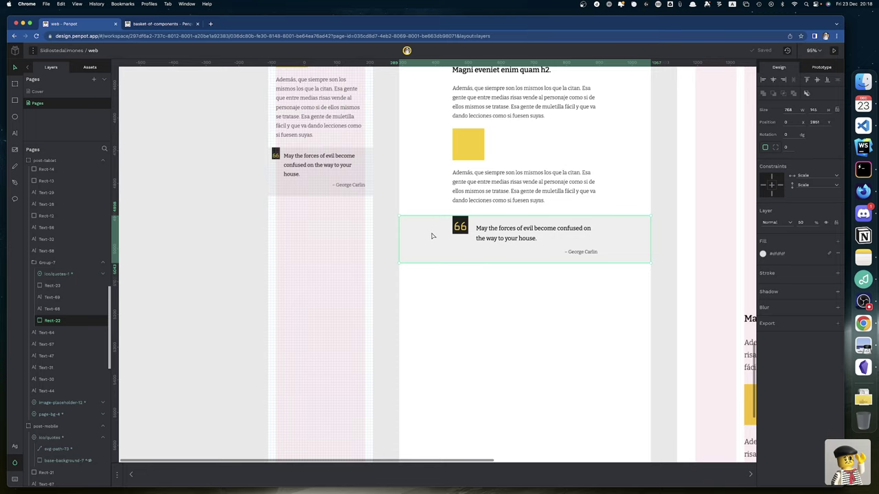
pyautogui.hscroll(5, 432, 236)
pyautogui.scroll(-3, 431, 236)
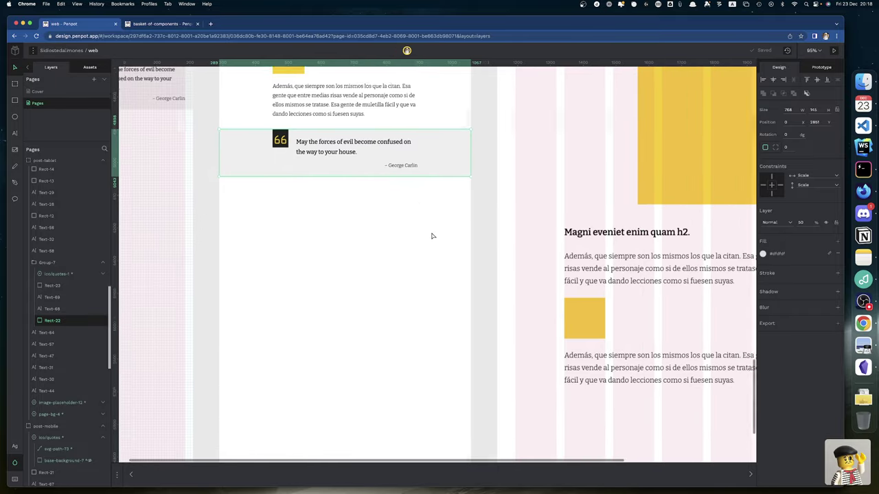
pyautogui.hscroll(2, 432, 236)
pyautogui.scroll(-2, 432, 236)
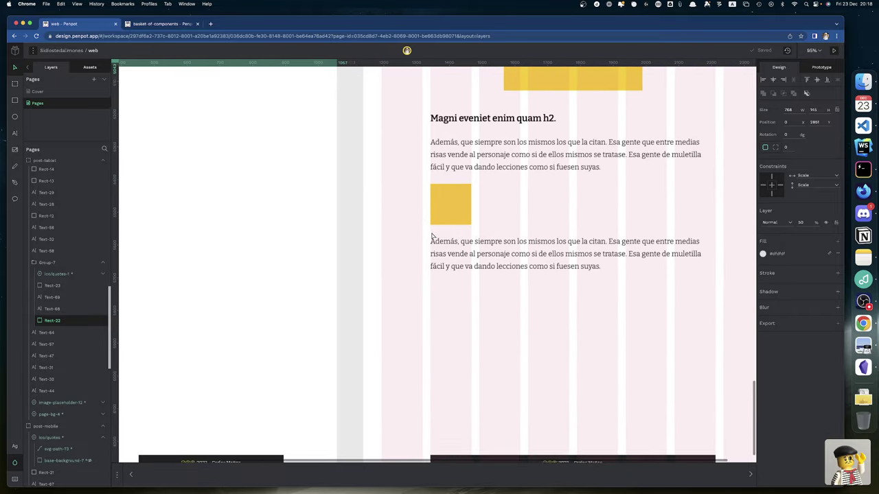
pyautogui.press('Escape')
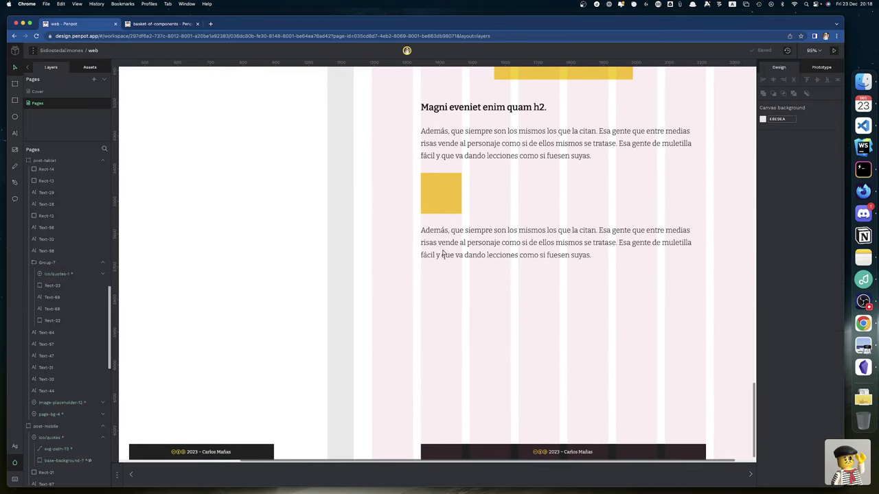
pyautogui.click(443, 253)
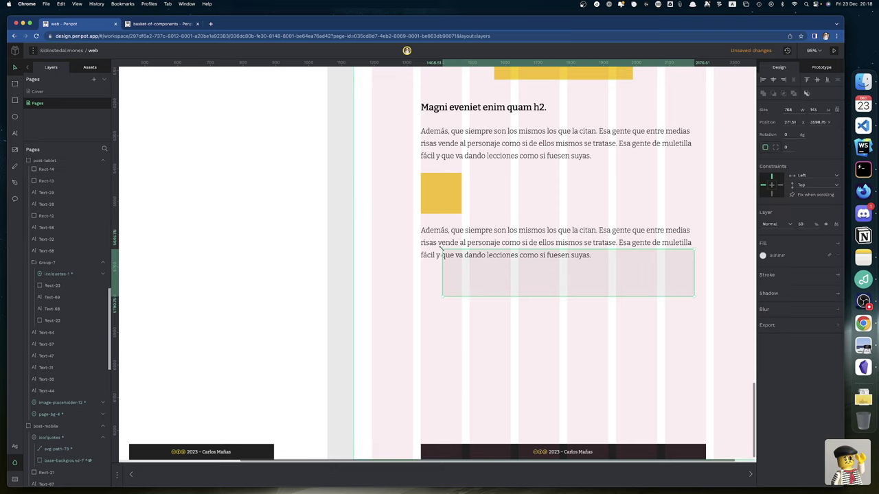
# Delete the pasted grey background and paste a copy of the whole tablet quote group below the desktop post's last paragraph.
pyautogui.press('Delete')
pyautogui.hscroll(-6, 481, 282)
pyautogui.scroll(3, 480, 282)
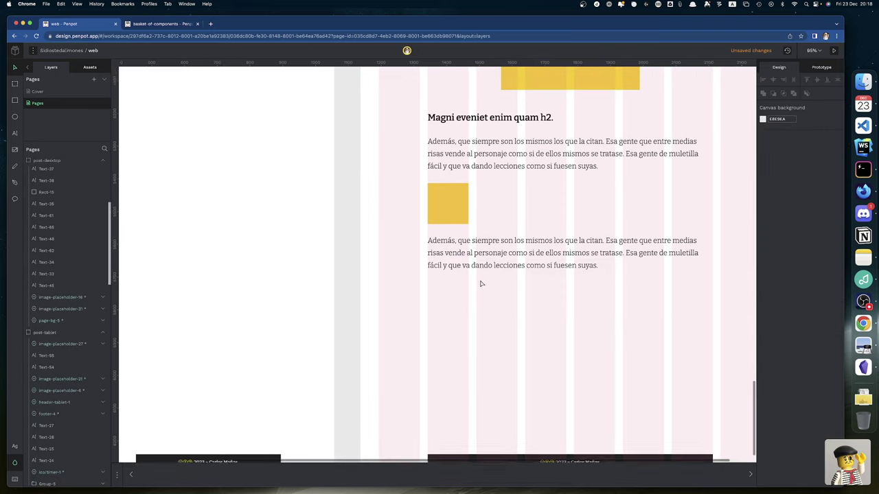
pyautogui.click(310, 150)
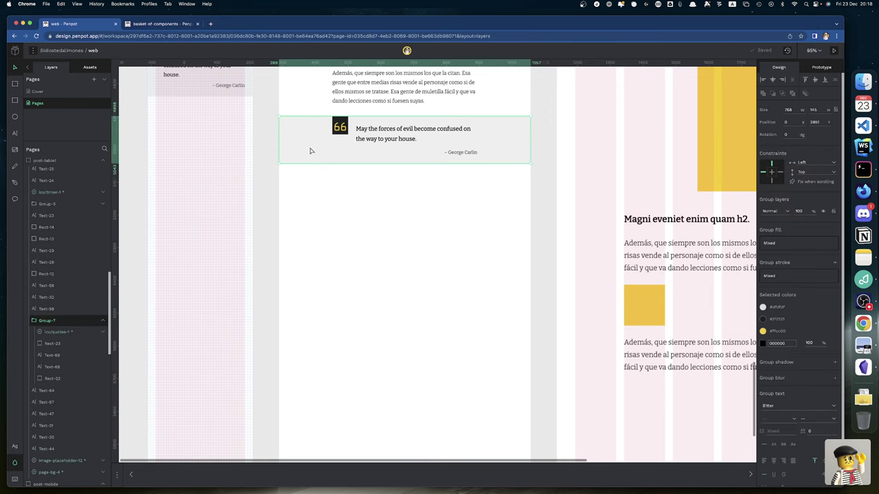
pyautogui.hscroll(5, 538, 288)
pyautogui.scroll(-3, 538, 288)
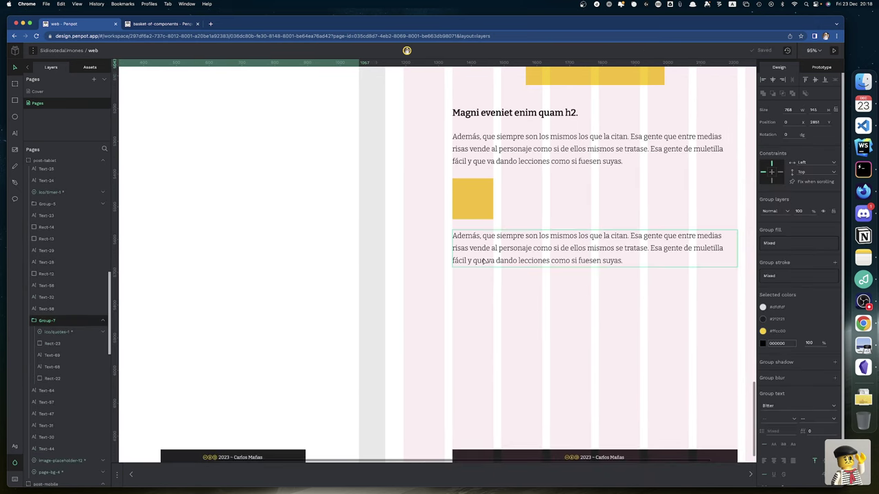
pyautogui.click(483, 260)
pyautogui.hotkey('ctrl', 'v')
pyautogui.moveTo(545, 294); pyautogui.dragTo(521, 320)
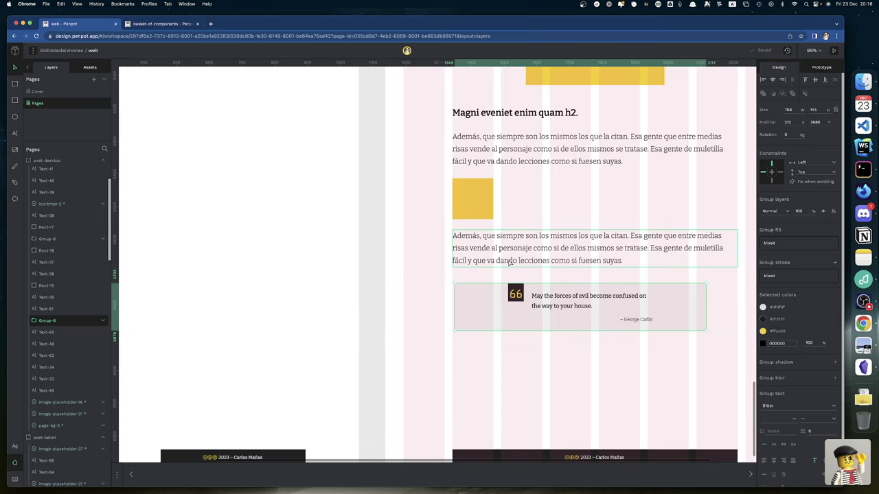
# Measure the gap above the desktop quote group and shift the group down by 7 px in total.
pyautogui.scroll(5, 523, 195)
pyautogui.click(508, 245)
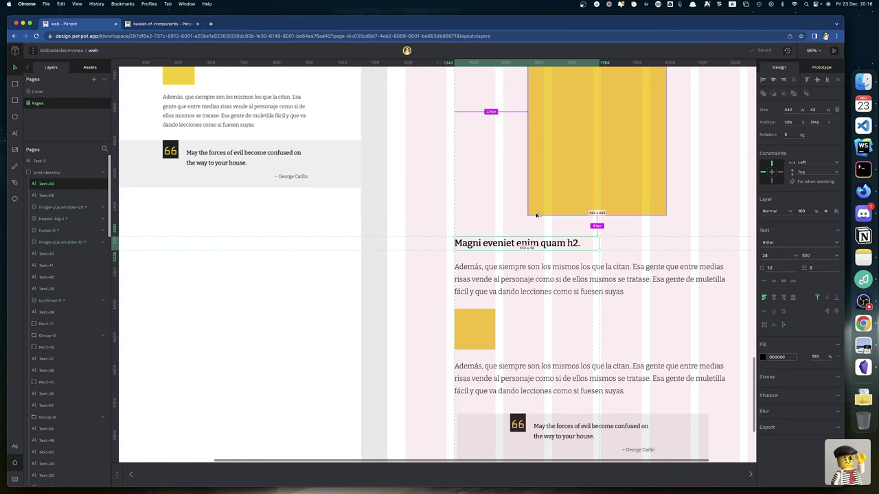
pyautogui.scroll(-6, 536, 215)
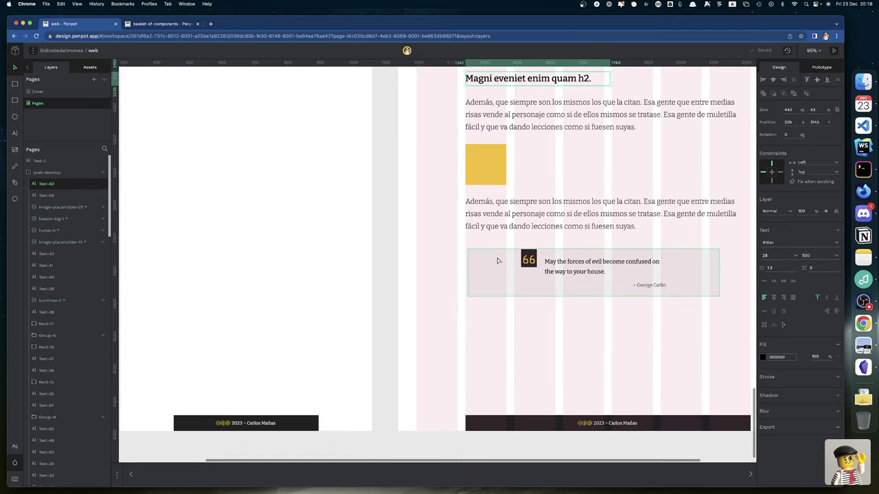
pyautogui.click(499, 261)
pyautogui.press('alt')
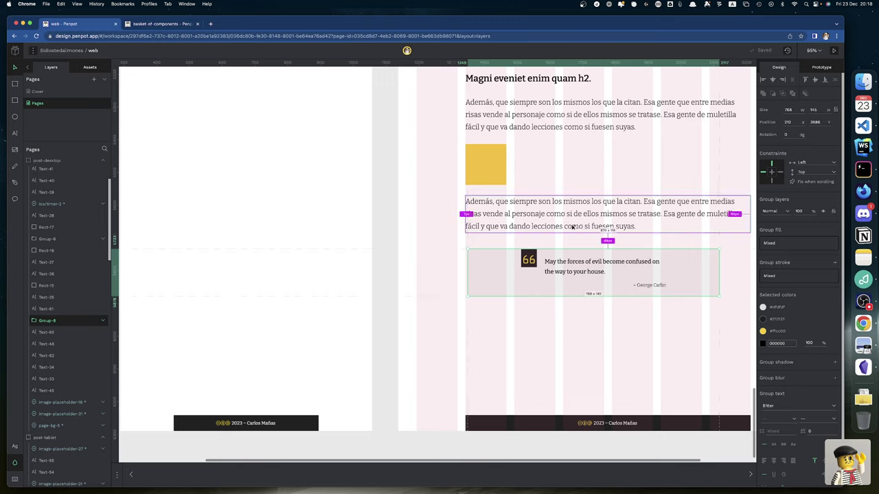
pyautogui.hotkey('shift', 'Down')
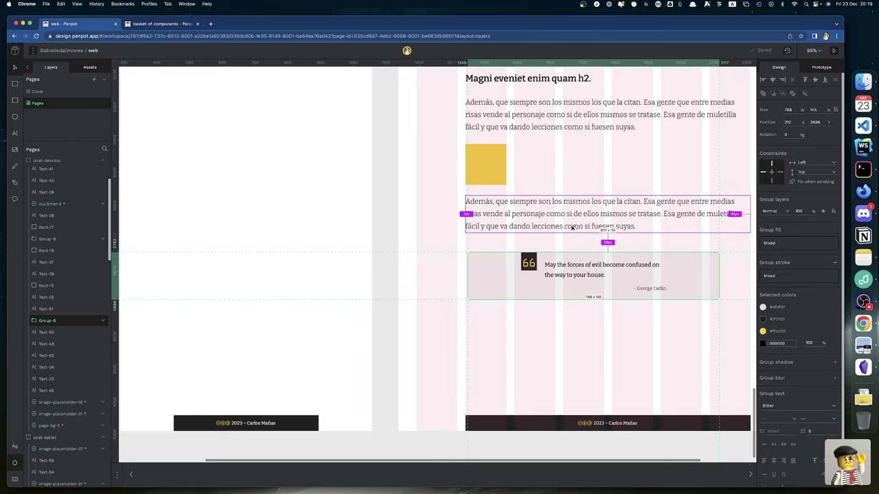
pyautogui.press('alt')
pyautogui.press('Up')
pyautogui.press('Up')
pyautogui.press('Up')
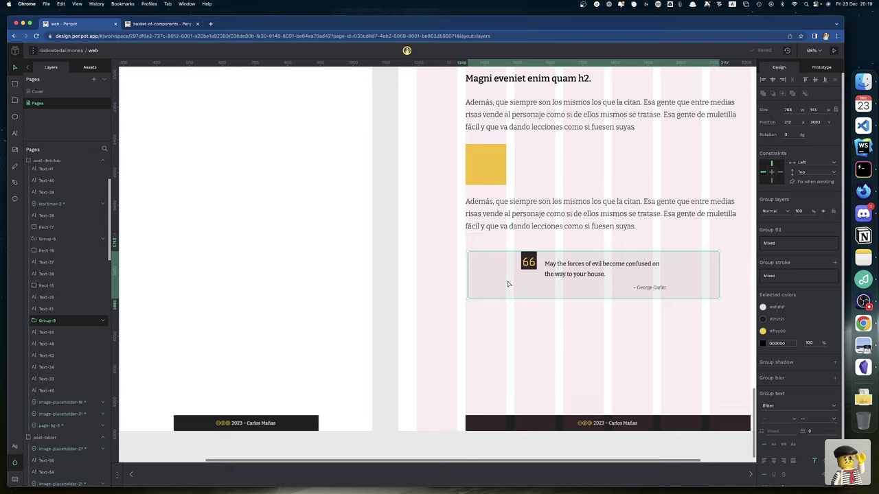
# Stretch only the desktop quote's grey background in both directions to the board's full 1280 px width.
pyautogui.moveTo(467, 275); pyautogui.dragTo(418, 273)
pyautogui.press('super+z')
pyautogui.doubleClick(493, 268)
pyautogui.moveTo(468, 273); pyautogui.dragTo(398, 274)
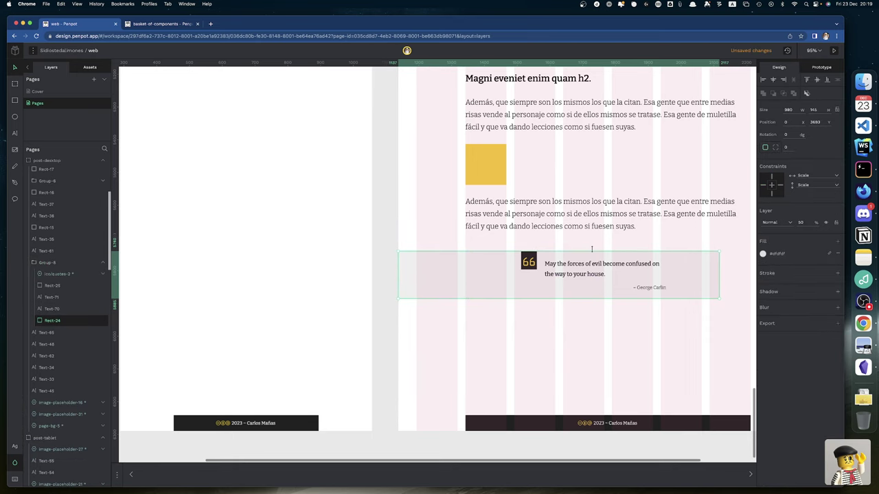
pyautogui.hscroll(5, 481, 274)
pyautogui.moveTo(579, 275); pyautogui.dragTo(678, 281)
pyautogui.hscroll(-3, 451, 254)
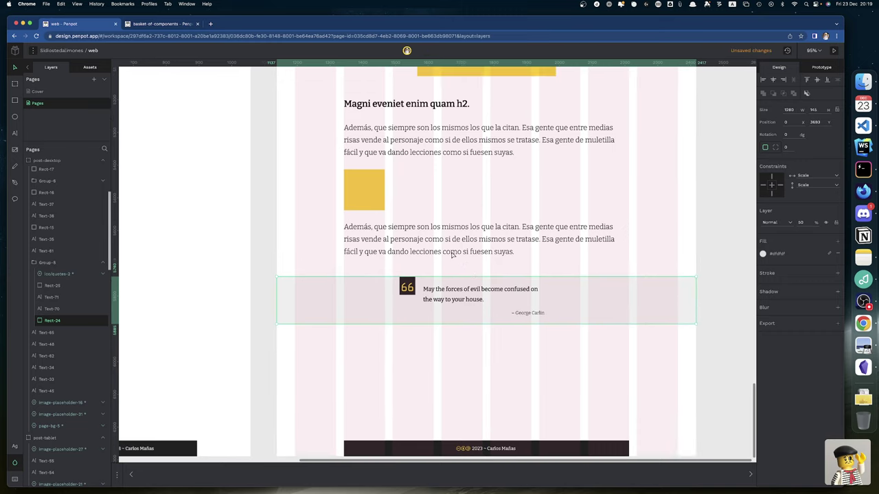
# Move the quote icon and its dark square together to X 205, aligned with the paragraph's left edge.
pyautogui.click(468, 268)
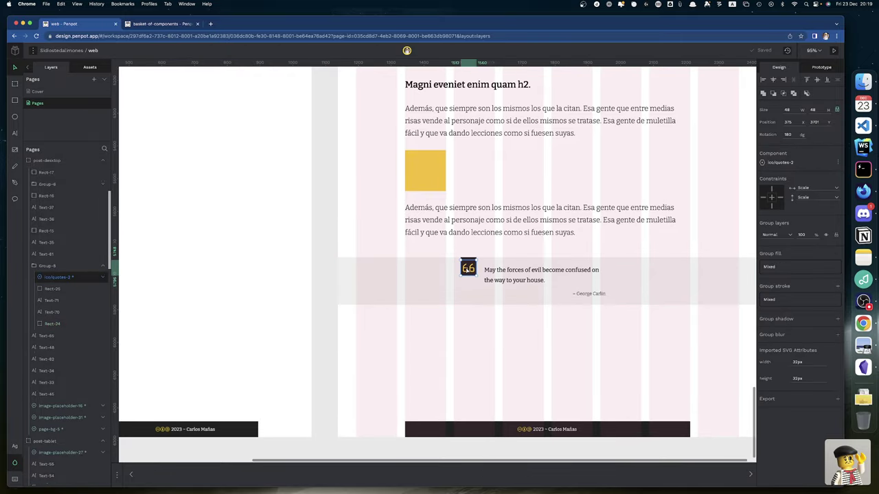
pyautogui.doubleClick(465, 261)
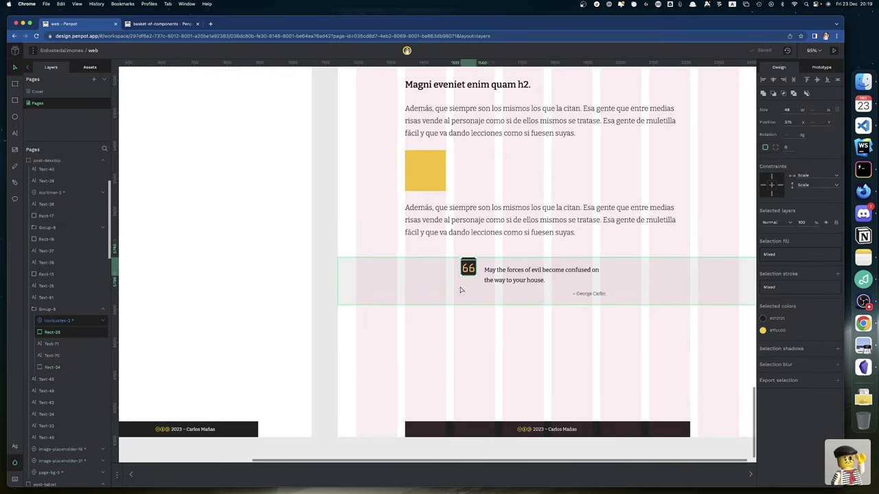
pyautogui.moveTo(465, 271); pyautogui.dragTo(409, 271)
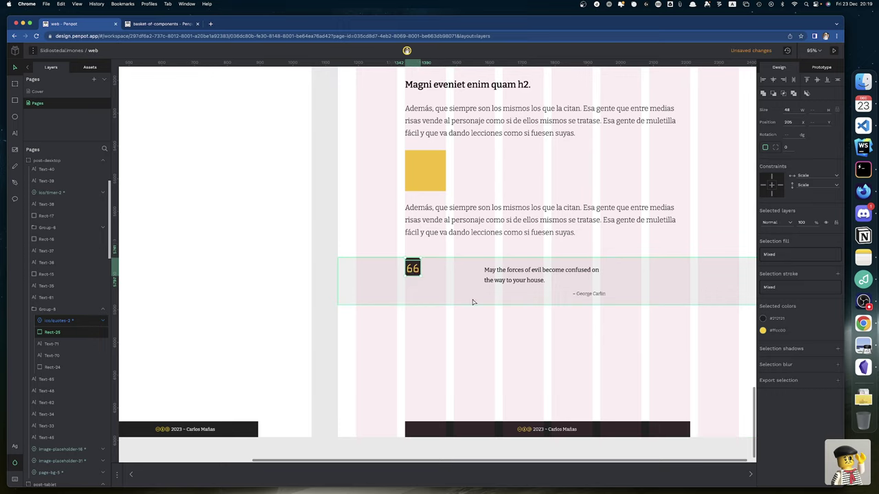
# Check the body paragraph's text style and set the desktop quote text's font size to 22.
pyautogui.click(466, 233)
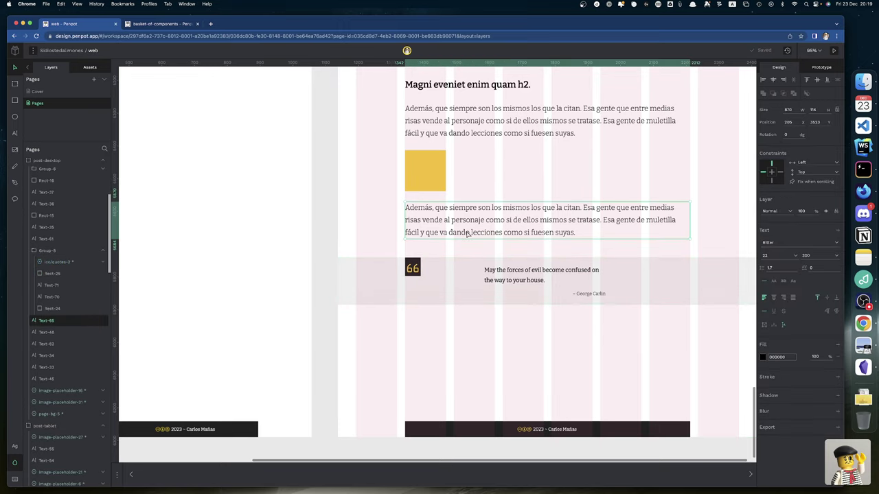
pyautogui.doubleClick(525, 272)
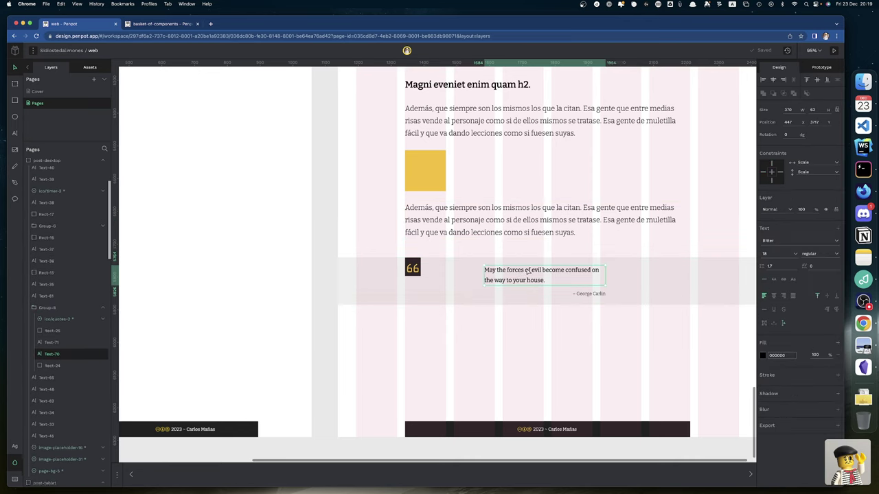
pyautogui.click(778, 255)
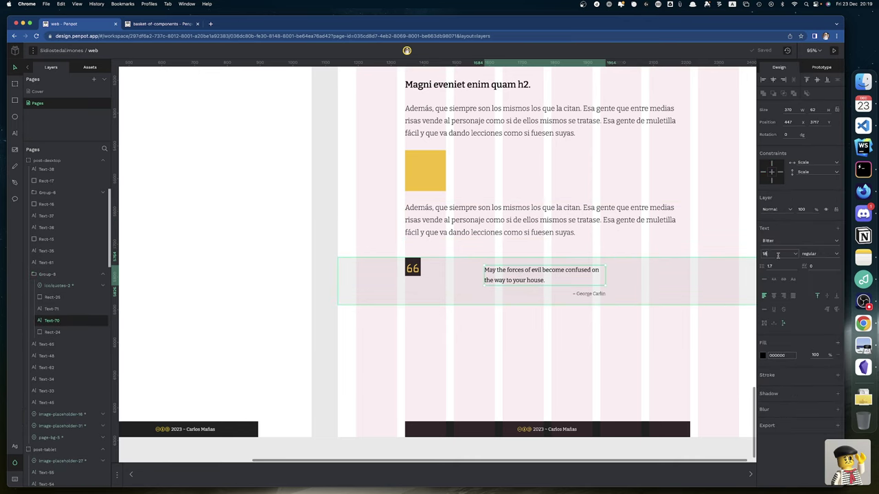
pyautogui.write('22')
pyautogui.press('Return')
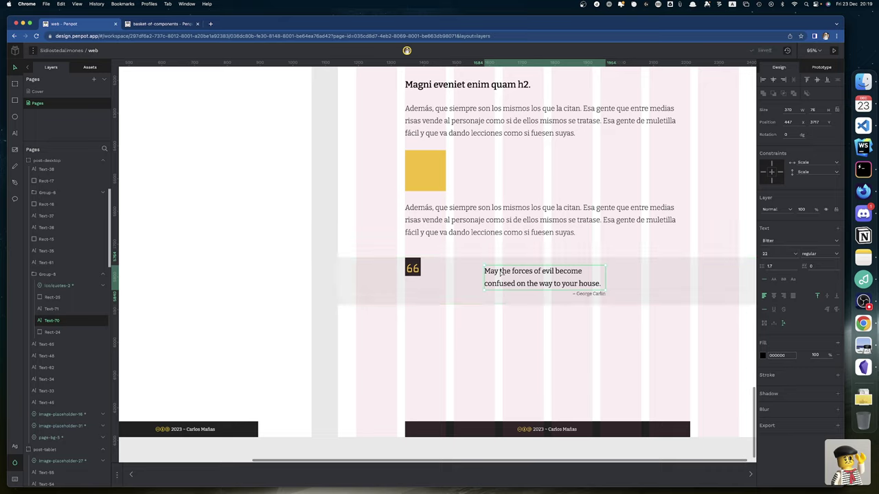
# Align the quote text with the second text column at X 354 and widen its box to 721 px.
pyautogui.moveTo(500, 272); pyautogui.dragTo(470, 274)
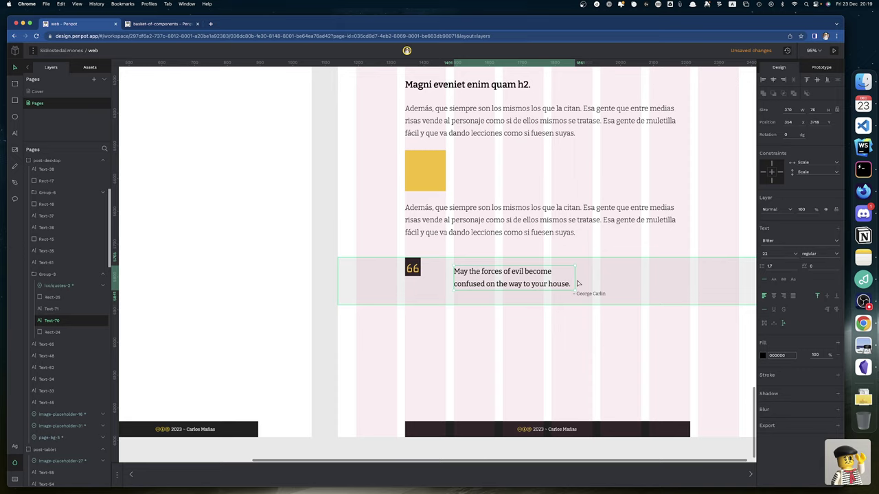
pyautogui.moveTo(578, 280); pyautogui.dragTo(639, 284)
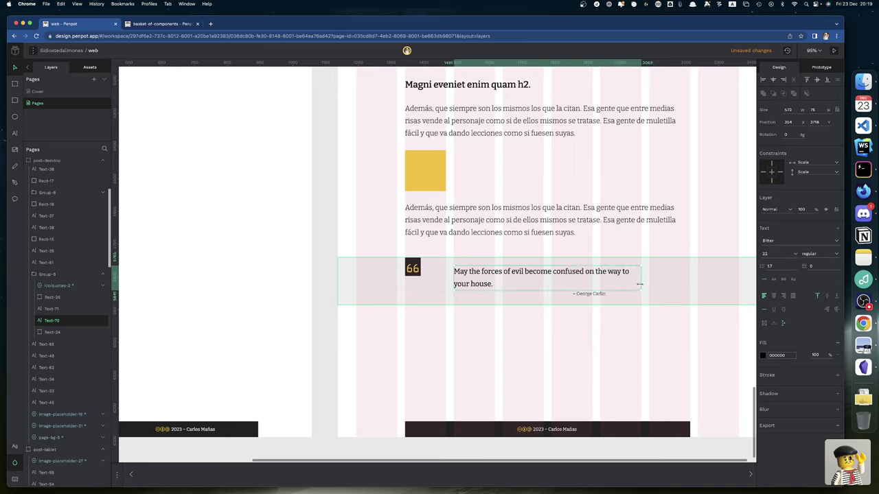
pyautogui.moveTo(597, 296); pyautogui.dragTo(630, 299)
pyautogui.click(631, 300)
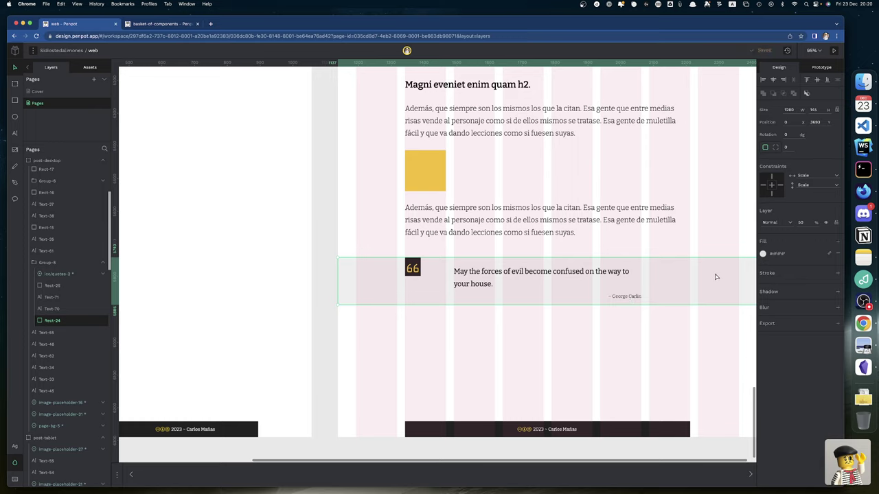
pyautogui.click(626, 273)
pyautogui.moveTo(640, 273); pyautogui.dragTo(689, 278)
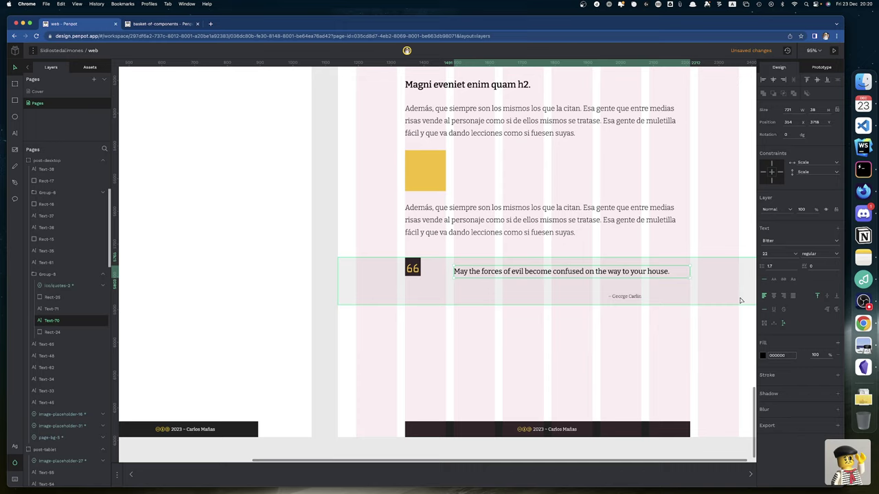
# Place the author line at Y 3772 beneath the quote text, with its right edge matching the text box.
pyautogui.moveTo(628, 300); pyautogui.dragTo(677, 289)
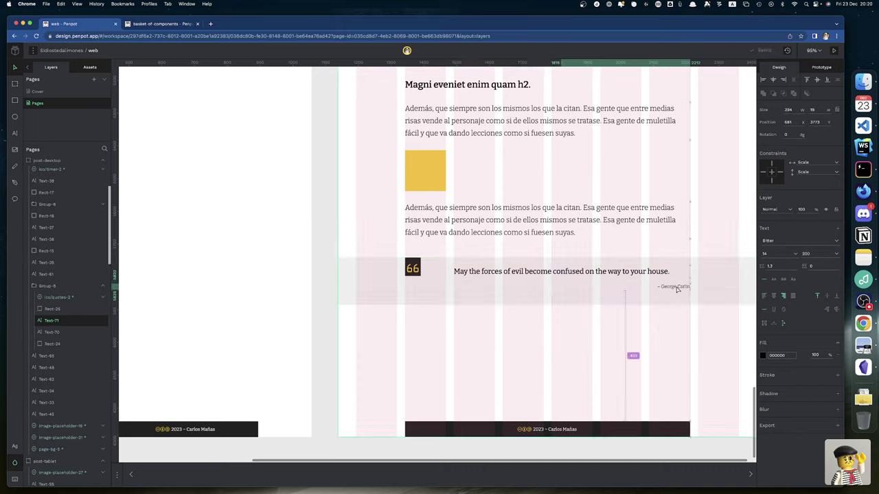
pyautogui.click(657, 280)
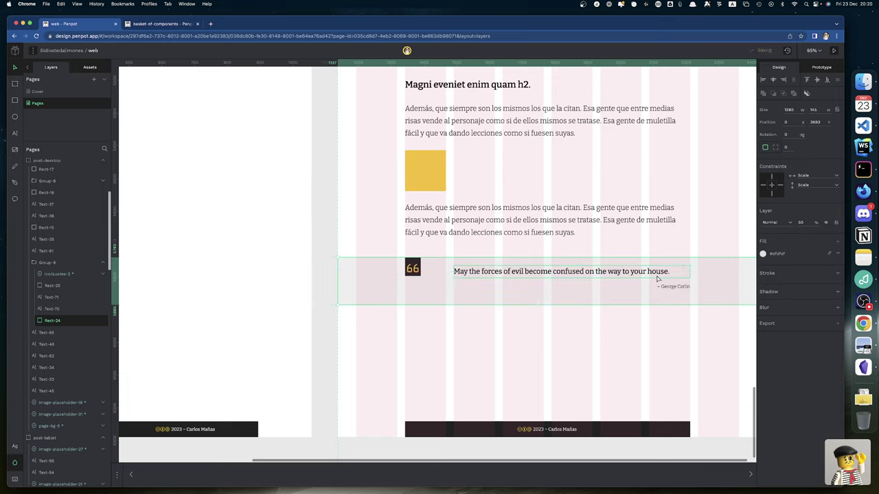
pyautogui.click(669, 286)
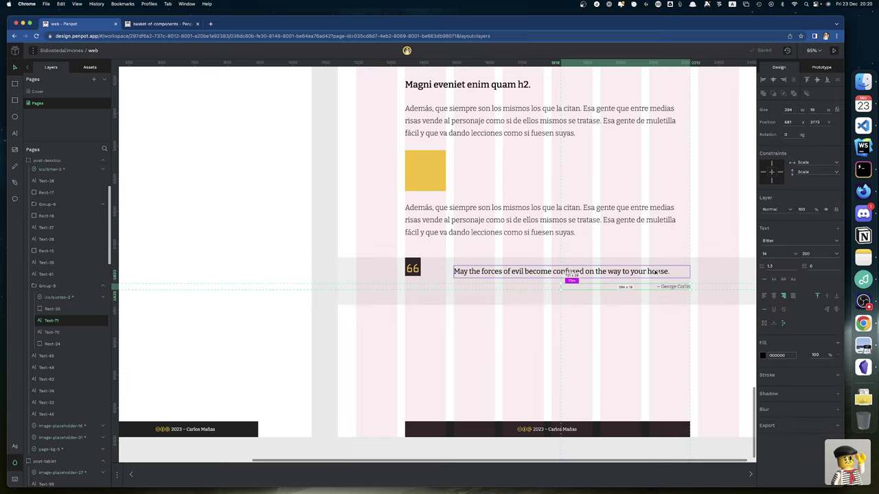
pyautogui.press('Up')
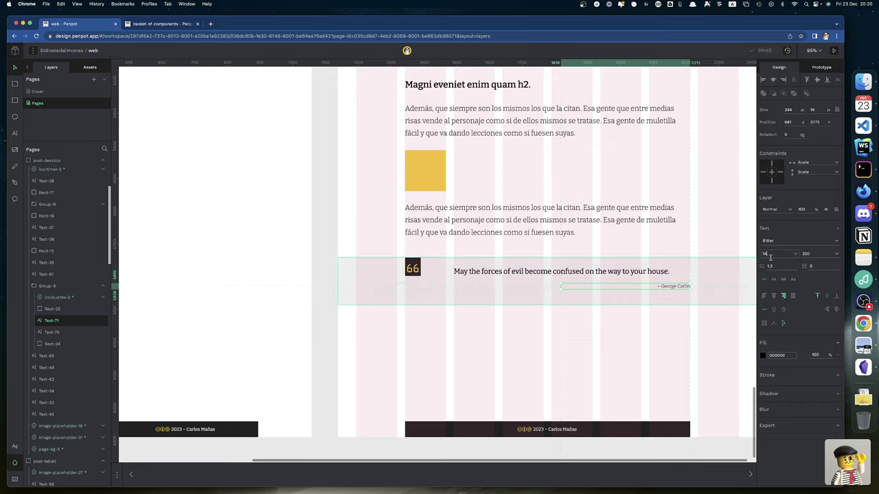
# Set the author line's font size to 16 and extend its box leftward to 721 px wide.
pyautogui.write('16')
pyautogui.press('Return')
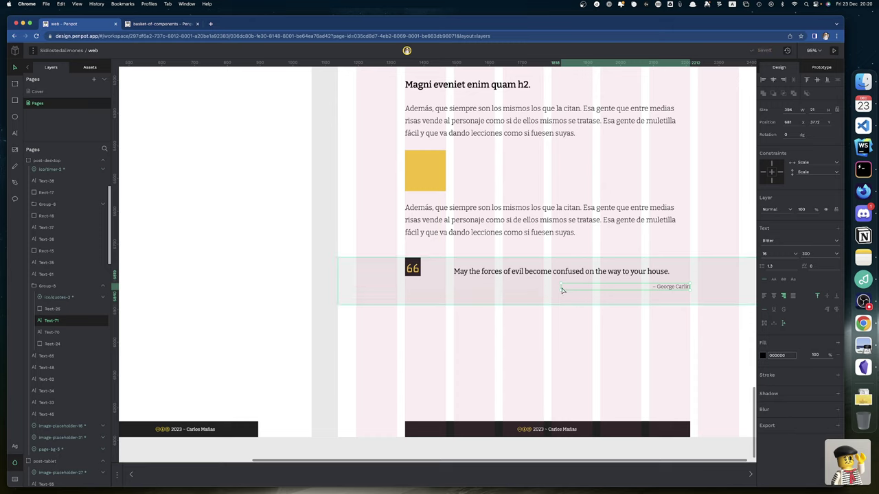
pyautogui.moveTo(560, 287); pyautogui.dragTo(454, 289)
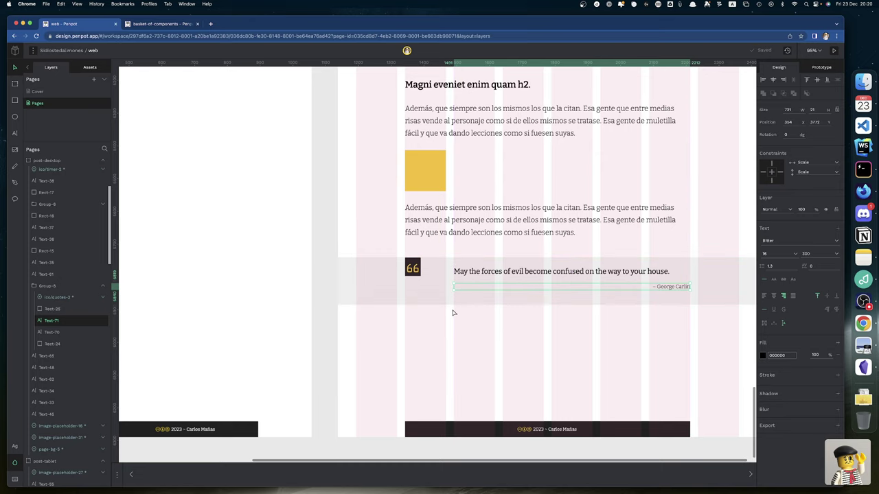
pyautogui.scroll(2, 430, 279)
pyautogui.click(419, 295)
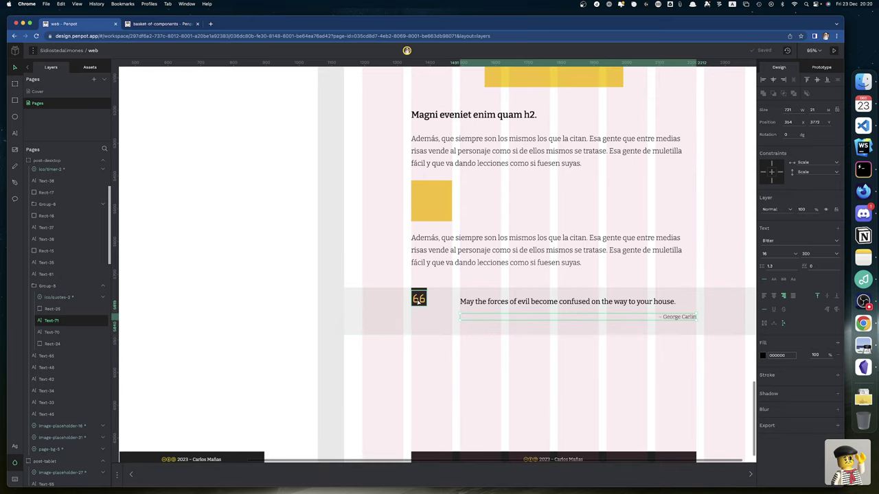
pyautogui.keyDown('shift'); pyautogui.click(416, 290); pyautogui.keyUp('shift')
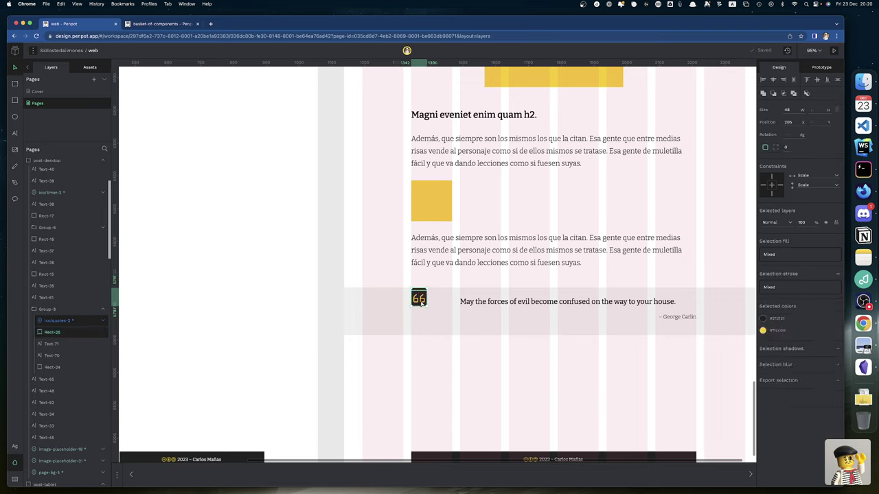
pyautogui.moveTo(421, 303)
pyautogui.mouseDown()
pyautogui.moveTo(448, 303)
pyautogui.moveTo(419, 303)
pyautogui.mouseUp()
# Nudge the quote text down to Y 3725, checking its distance from the grey background's edges.
pyautogui.click(467, 305)
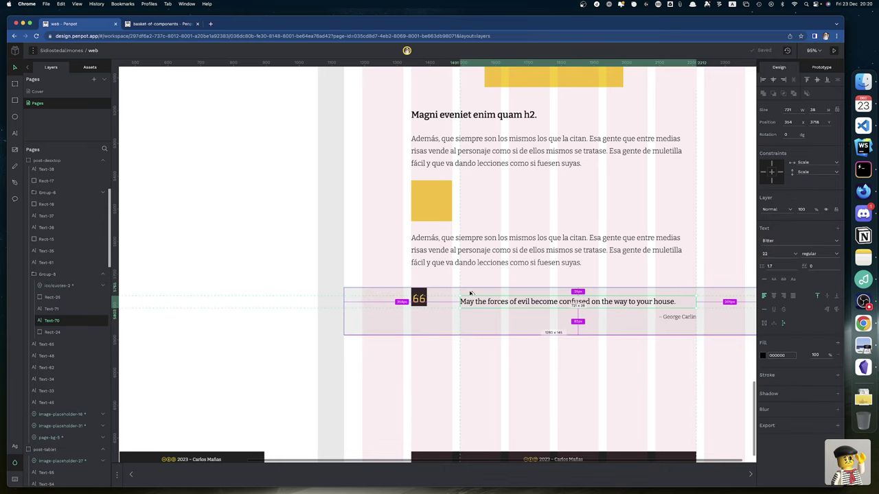
pyautogui.press('Down')
pyautogui.press('Down')
pyautogui.press('Down')
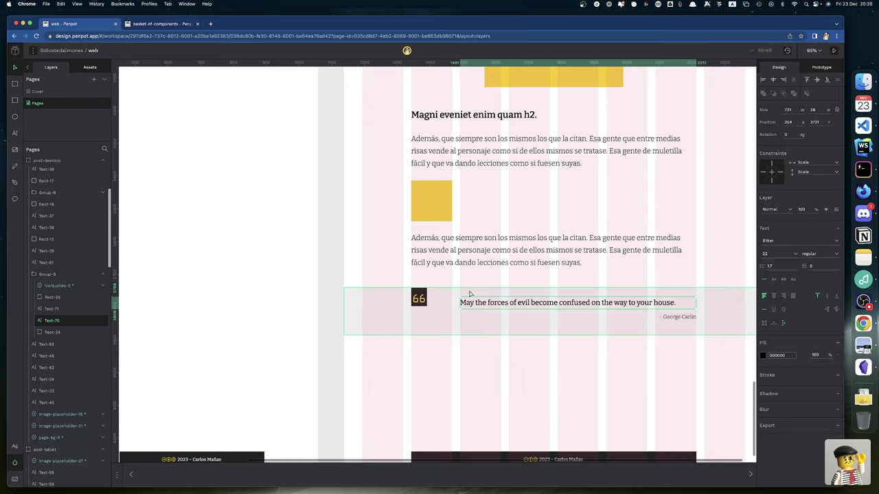
pyautogui.press('alt')
pyautogui.press('Down')
pyautogui.press('Down')
pyautogui.press('Down')
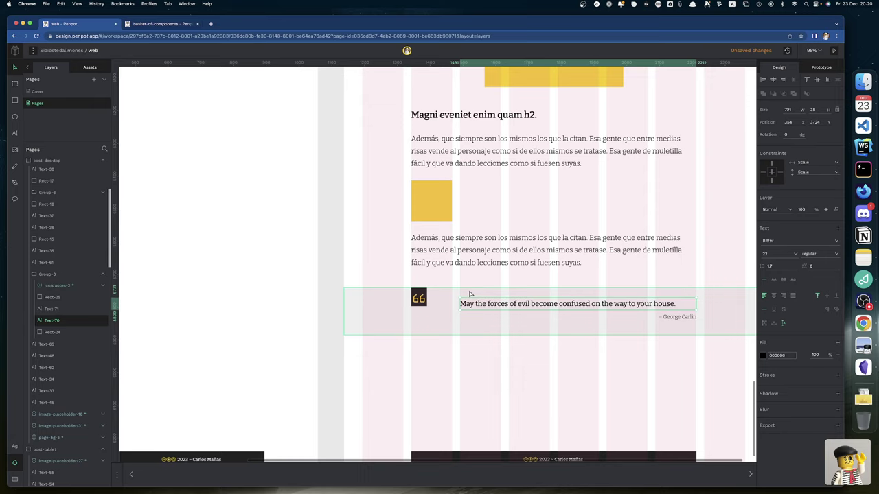
pyautogui.press('Down')
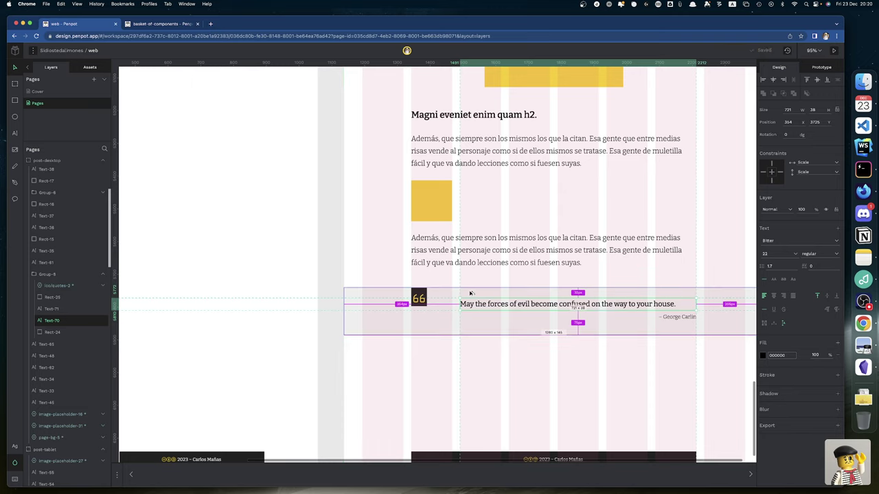
# Resize the desktop quote block's quotation mark icon proportionally to 56 × 56 px.
pyautogui.click(420, 300)
pyautogui.click(820, 111)
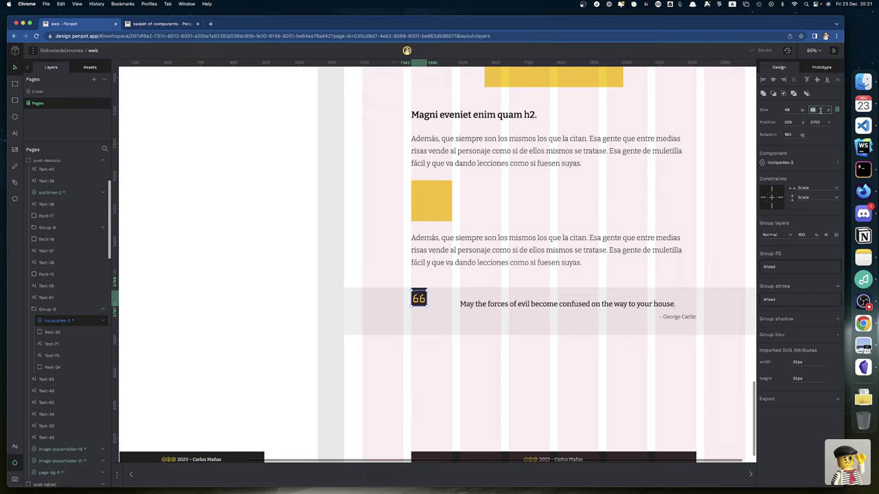
pyautogui.write('56')
pyautogui.press('Return')
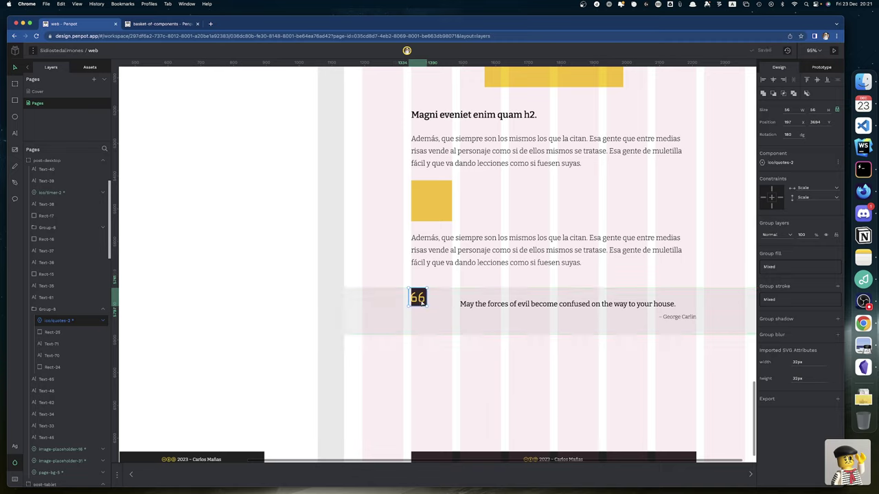
# Shift the quotation mark icon right to X 301, clear of its dark square, and nudge it down to Y 3709.
pyautogui.moveTo(421, 302); pyautogui.dragTo(420, 302)
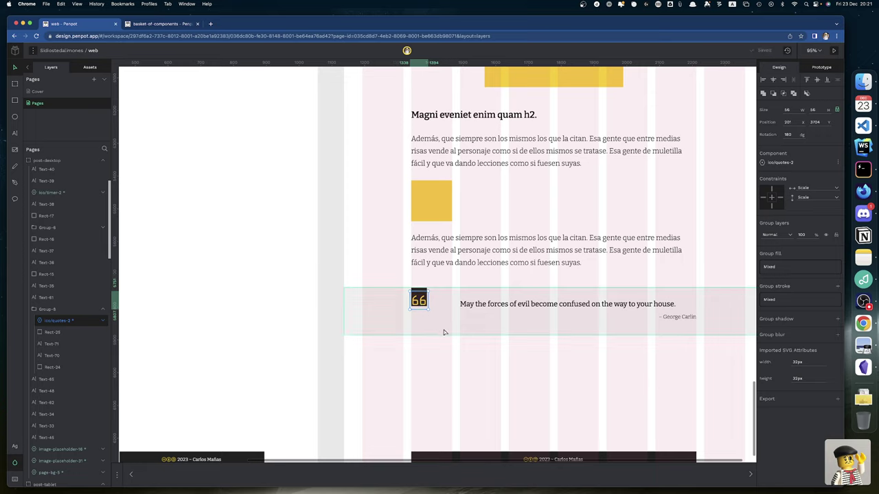
pyautogui.hotkey('shift', 'Right')
pyautogui.hotkey('shift', 'Right')
pyautogui.hotkey('shift', 'Right')
pyautogui.hotkey('shift', 'Right')
pyautogui.hotkey('shift', 'Right')
pyautogui.hotkey('shift', 'Right')
pyautogui.hotkey('shift', 'Right')
pyautogui.hotkey('shift', 'Right')
pyautogui.hotkey('shift', 'Right')
pyautogui.hotkey('shift', 'Right')
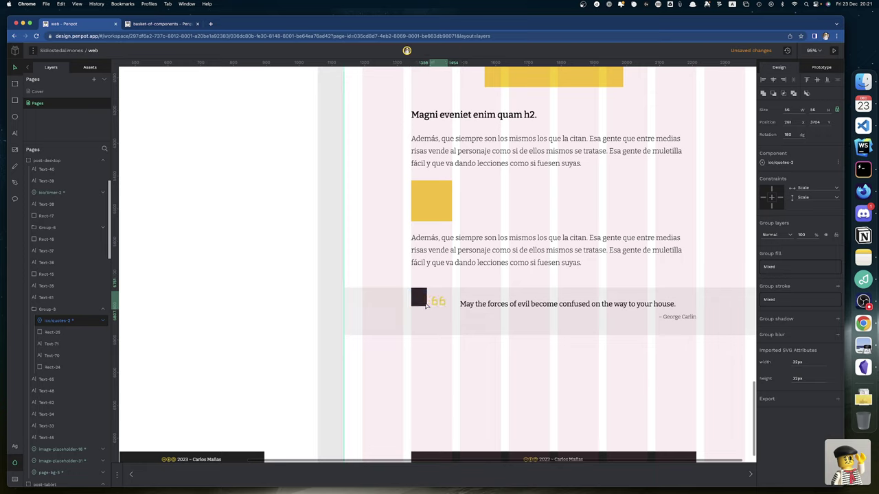
pyautogui.press('Down')
pyautogui.press('Down')
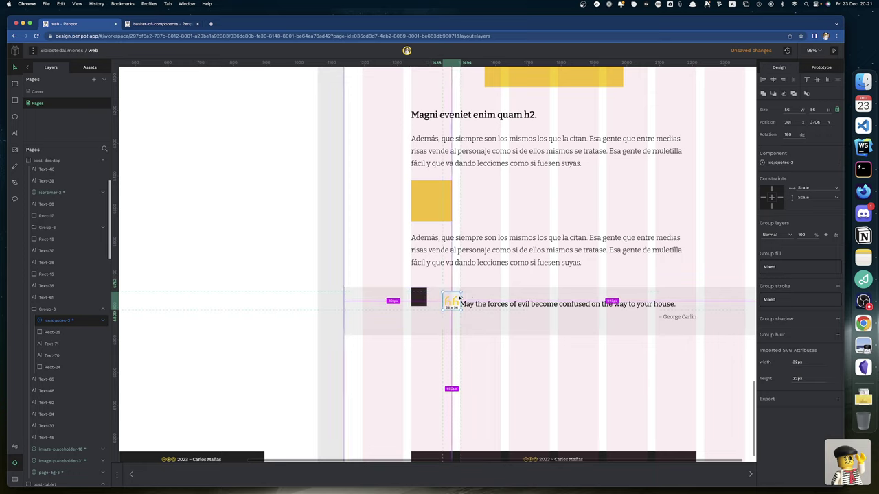
pyautogui.press('Down')
pyautogui.press('Down')
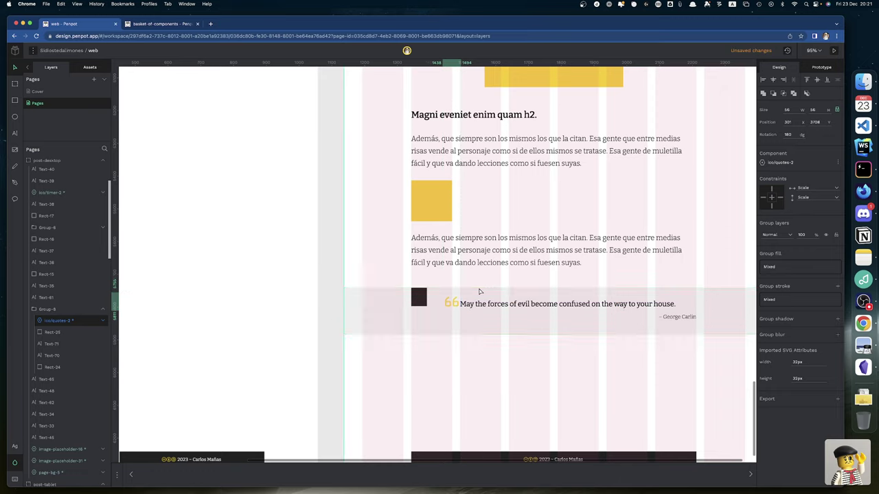
pyautogui.press('Down')
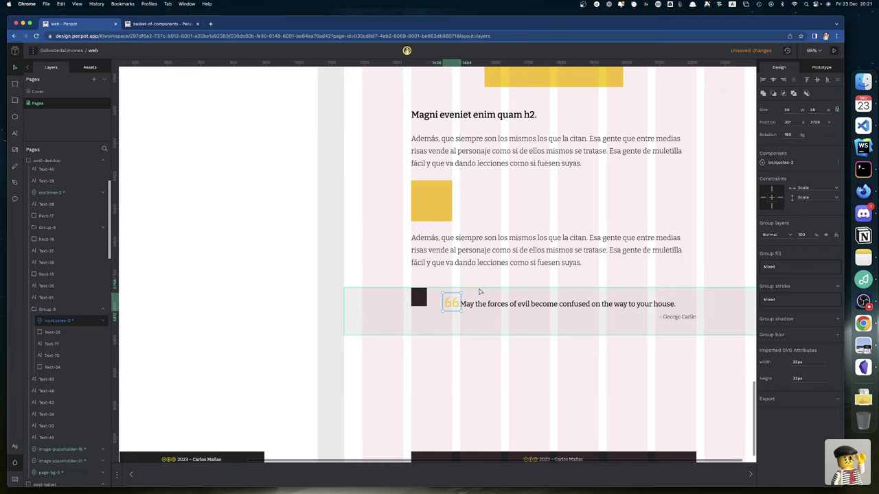
# Move the quotation mark icon back to X 205, checking its left edge against the yellow square above.
pyautogui.hotkey('shift', 'Left')
pyautogui.hotkey('shift', 'Left')
pyautogui.hotkey('shift', 'Left')
pyautogui.hotkey('shift', 'Left')
pyautogui.hotkey('shift', 'Left')
pyautogui.hotkey('shift', 'Left')
pyautogui.hotkey('shift', 'Left')
pyautogui.hotkey('shift', 'Left')
pyautogui.hotkey('shift', 'Left')
pyautogui.press('Left')
pyautogui.press('Left')
pyautogui.press('Left')
pyautogui.press('Left')
pyautogui.press('Left')
pyautogui.press('Left')
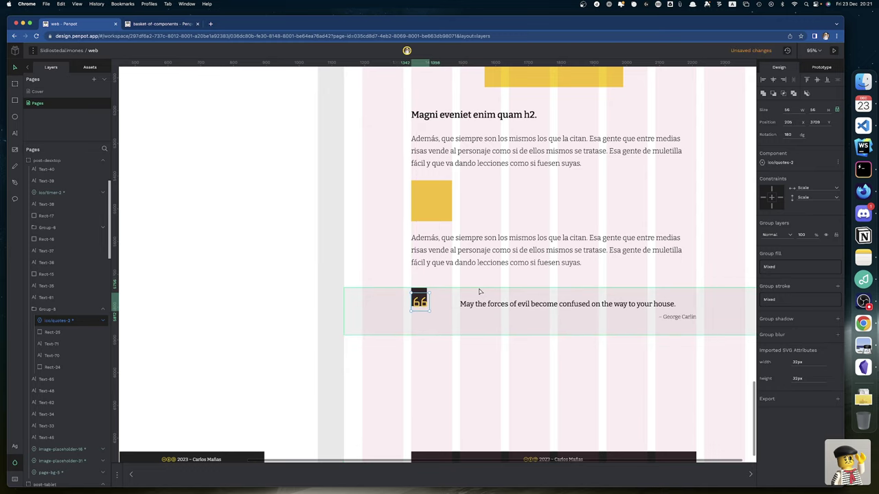
pyautogui.press('Left')
pyautogui.press('alt')
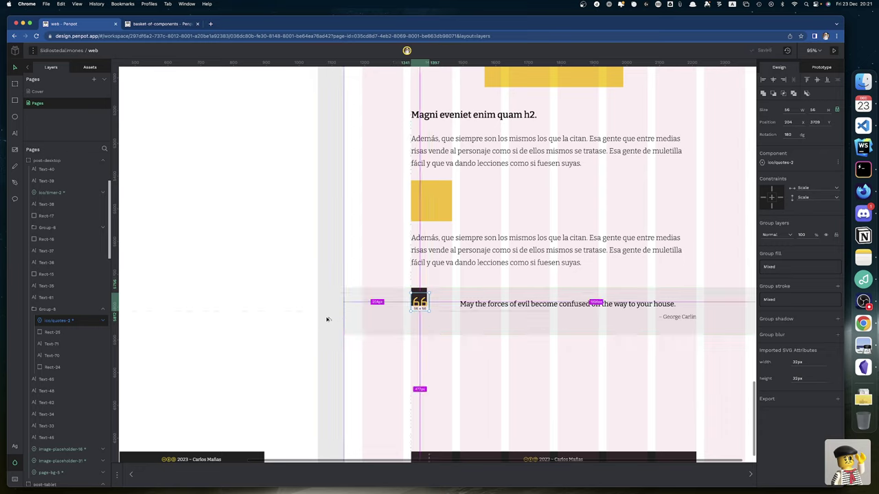
pyautogui.moveTo(447, 189)
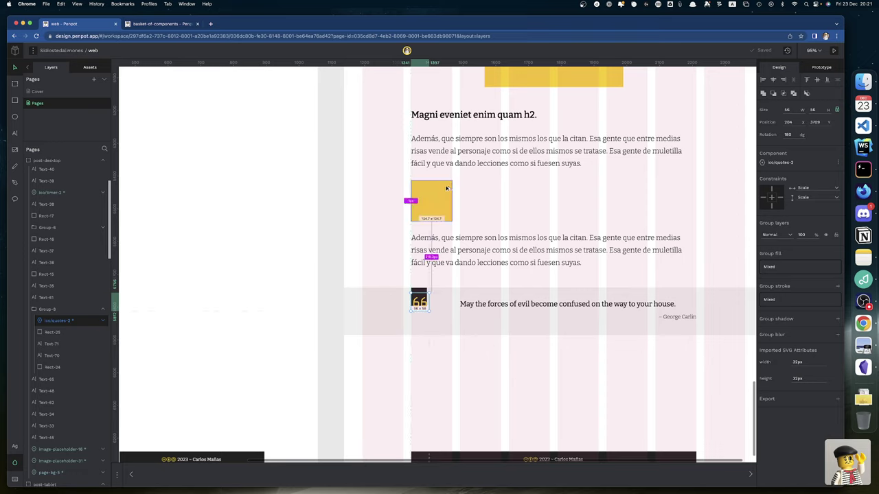
pyautogui.press('Right')
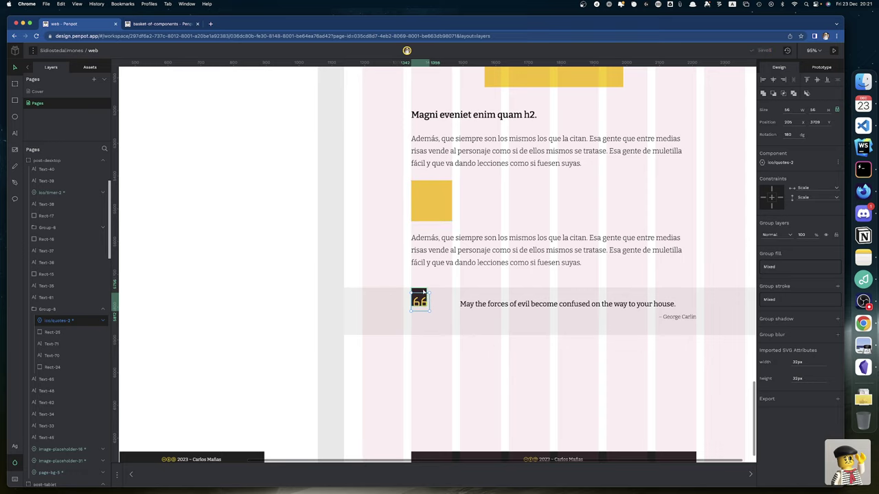
# Resize the dark rectangle behind the quotation mark icon to about 62 × 72 px.
pyautogui.doubleClick(429, 296)
pyautogui.moveTo(427, 295); pyautogui.dragTo(433, 335)
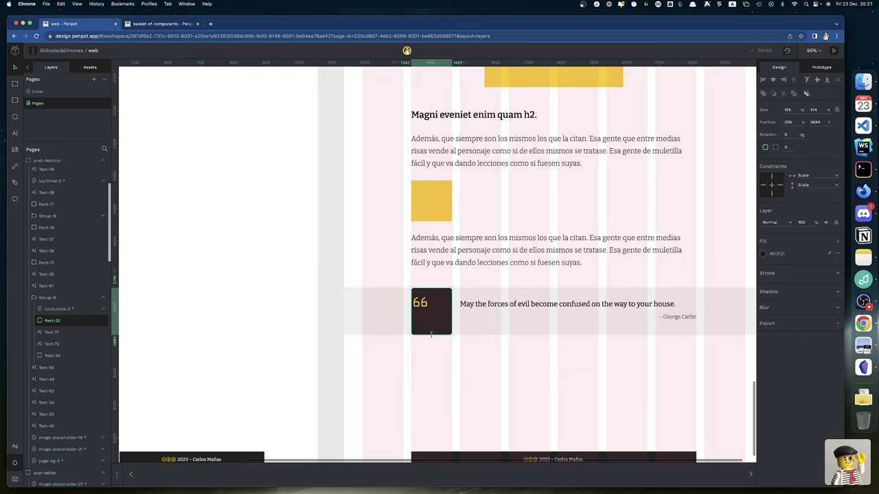
pyautogui.moveTo(430, 335); pyautogui.dragTo(431, 302)
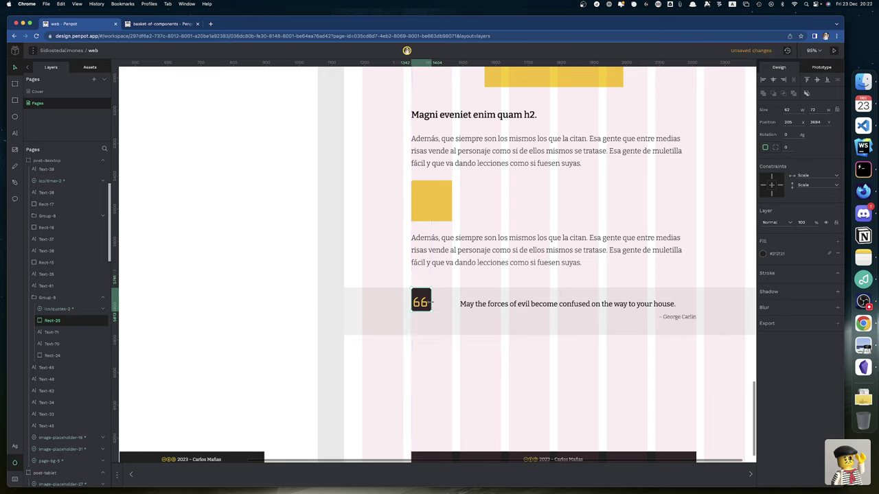
pyautogui.click(473, 307)
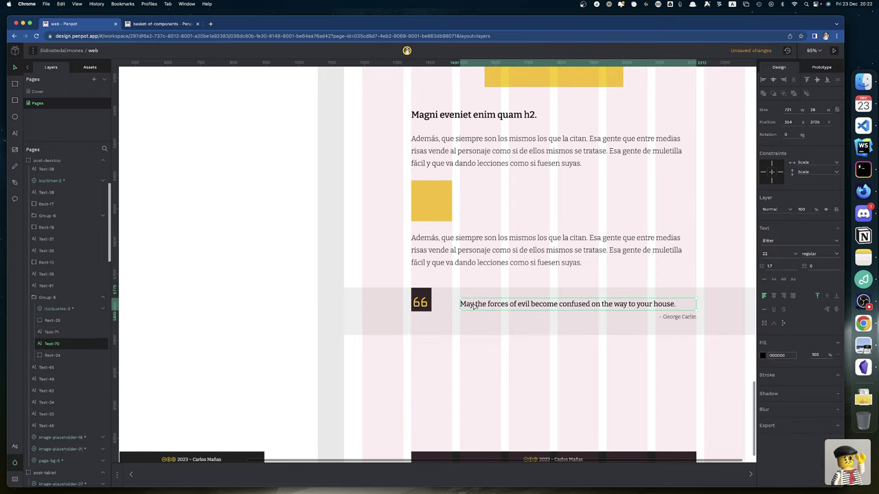
pyautogui.click(421, 302)
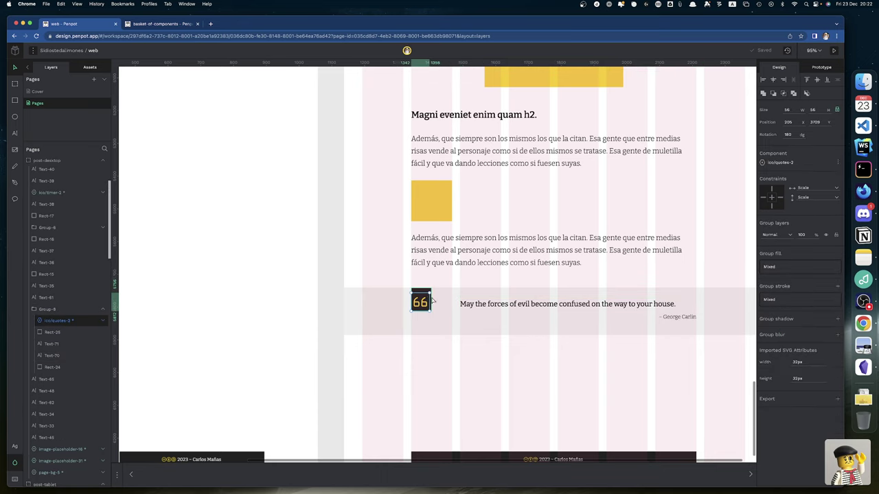
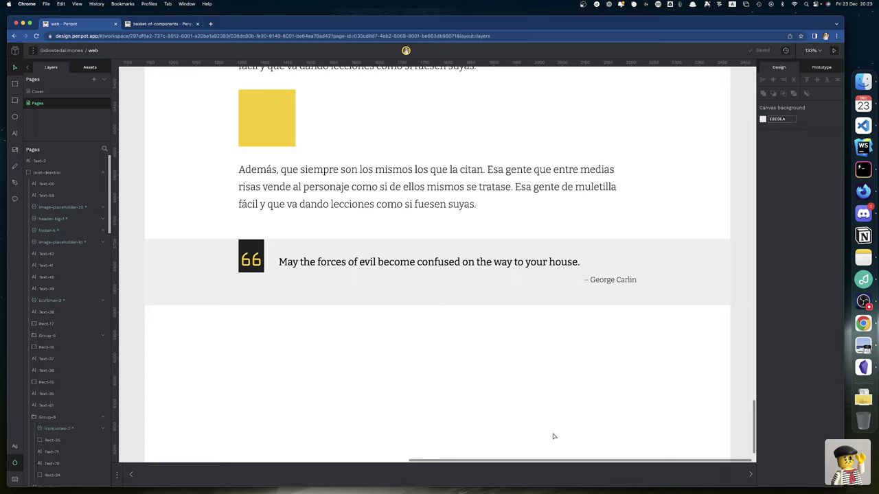
# Set the height of the desktop quote block's grey background to 122 px and check the space below the author line.
pyautogui.scroll(-5, 554, 437)
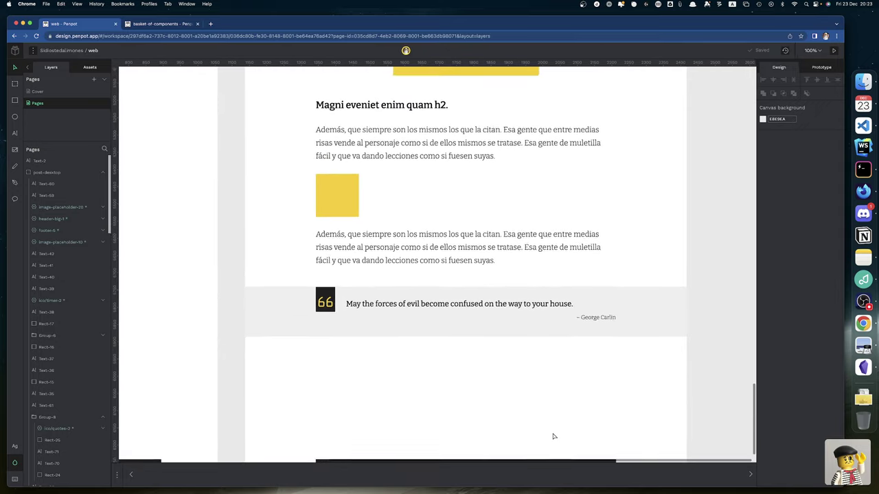
pyautogui.scroll(-5, 553, 437)
pyautogui.scroll(3, 550, 438)
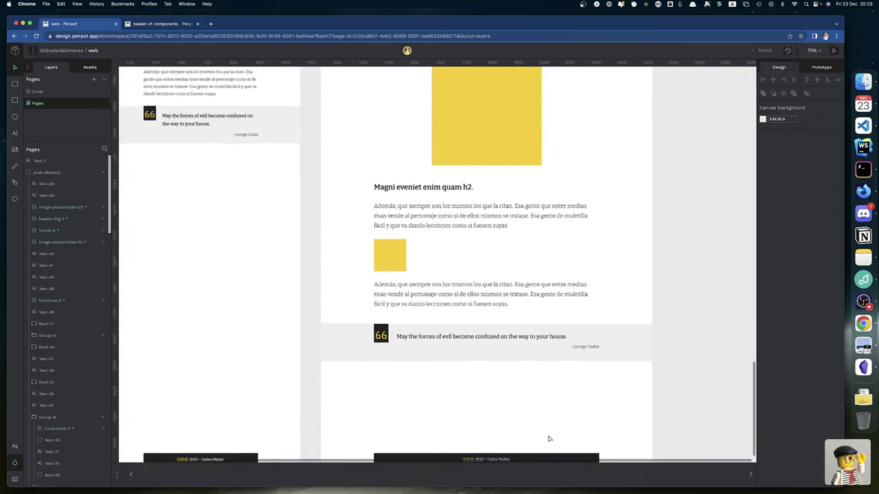
pyautogui.scroll(-2, 549, 439)
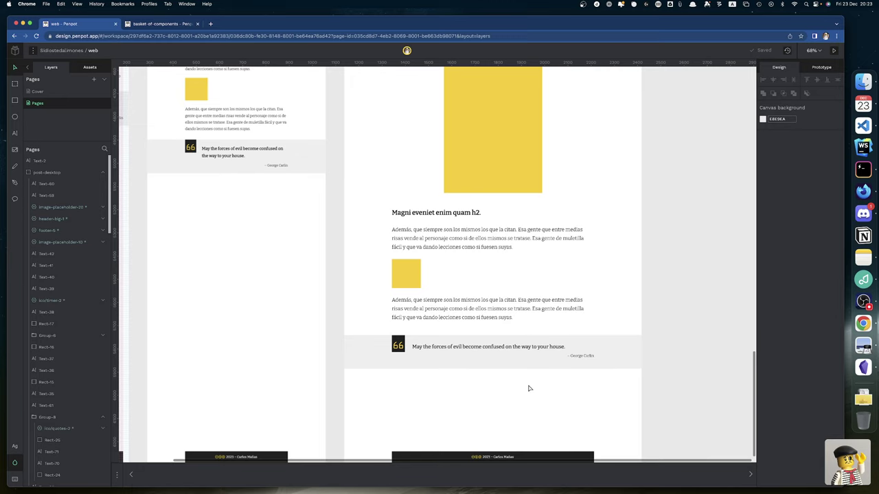
pyautogui.hscroll(-5, 528, 389)
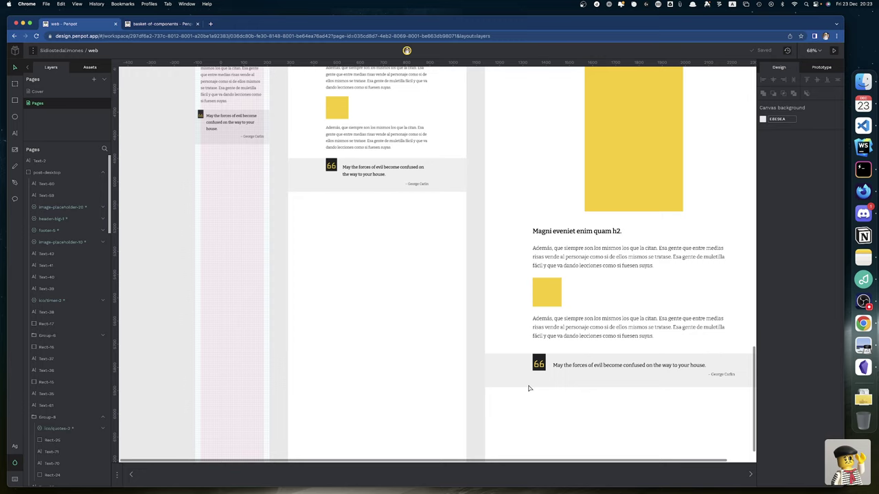
pyautogui.click(720, 376)
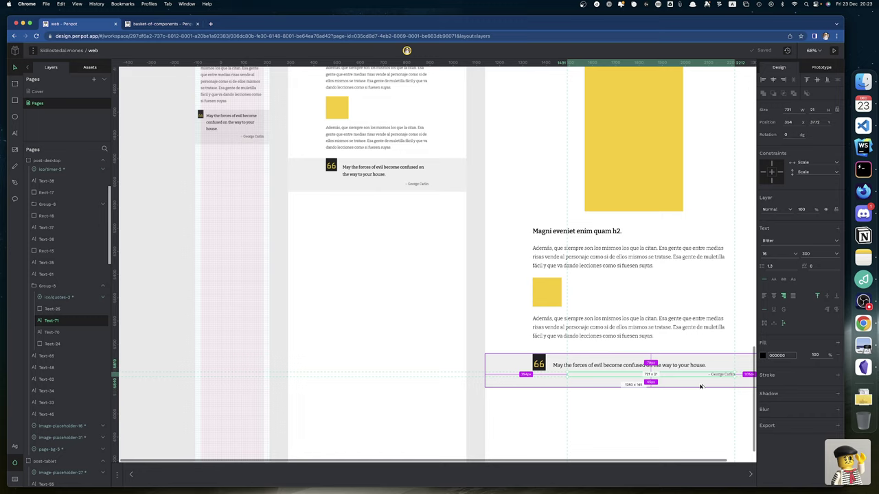
pyautogui.click(700, 387)
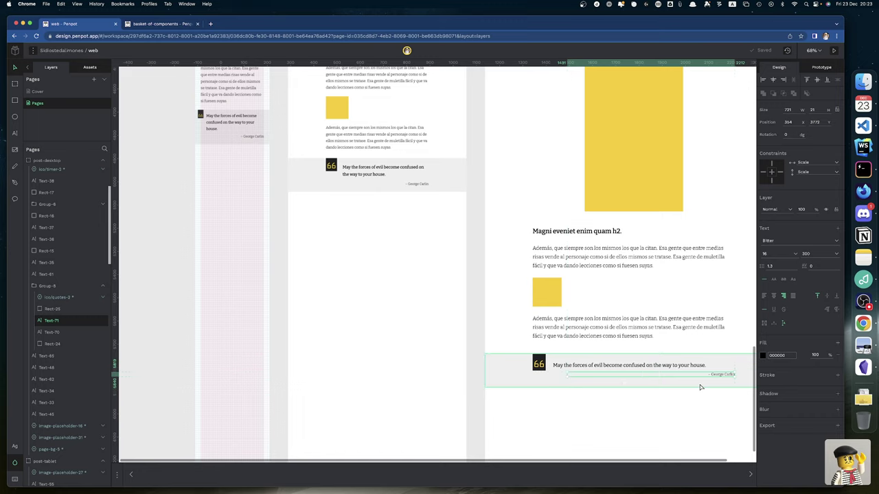
pyautogui.click(814, 110)
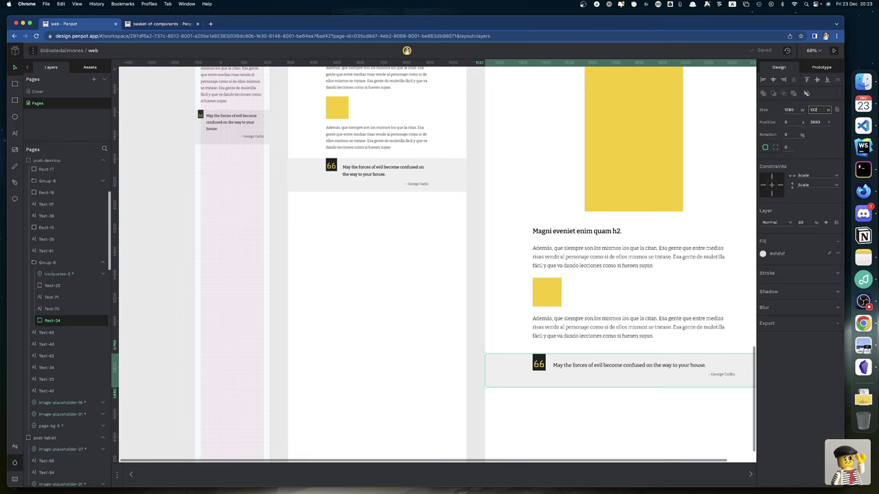
pyautogui.write('132')
pyautogui.press('Return')
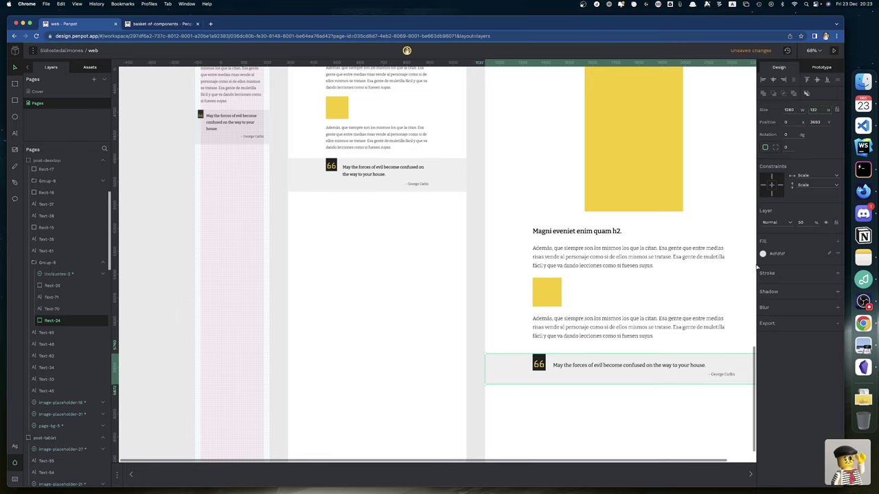
pyautogui.click(718, 376)
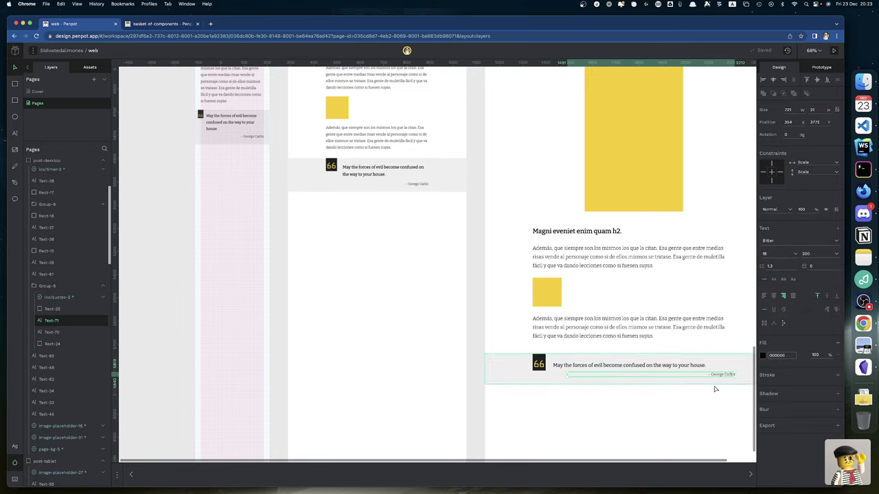
pyautogui.scroll(-3, 636, 403)
pyautogui.hscroll(3, 636, 403)
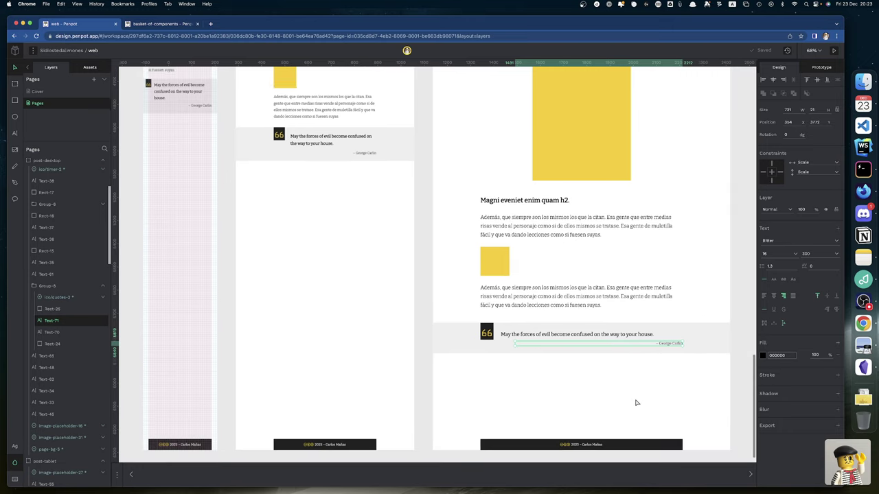
pyautogui.scroll(1, 636, 403)
pyautogui.hscroll(-1, 636, 403)
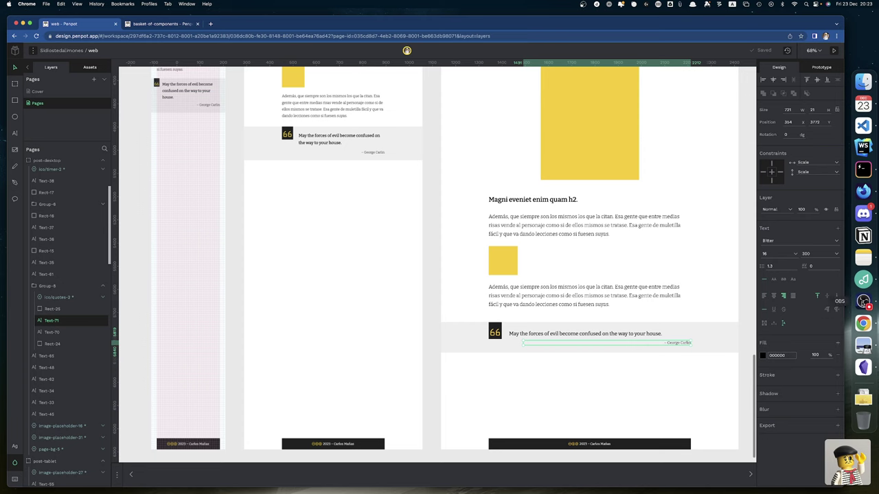
# Check the post layout sketch in Notes, and review the live blog post down to its end in Firefox.
pyautogui.click(863, 257)
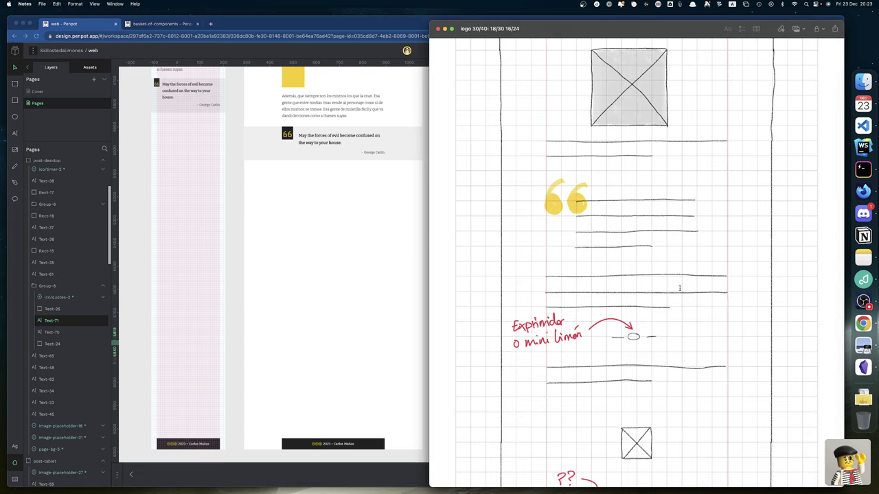
pyautogui.click(324, 339)
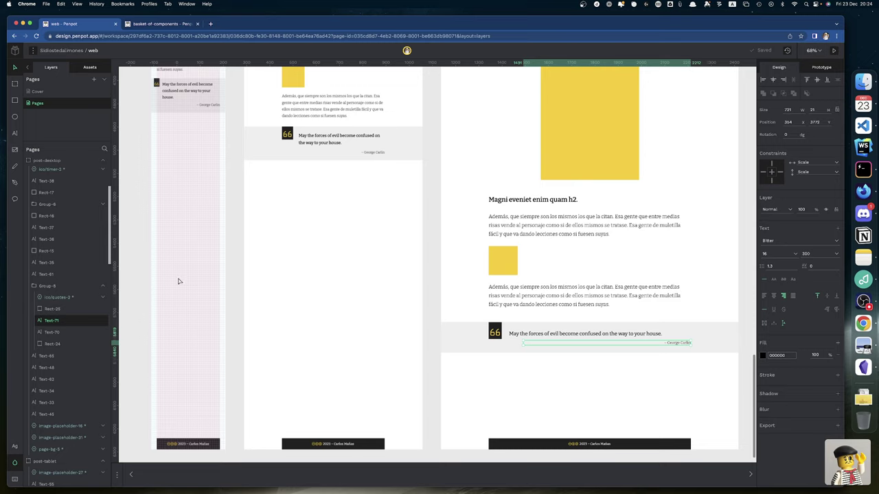
pyautogui.hotkey('ctrl', 'Left')
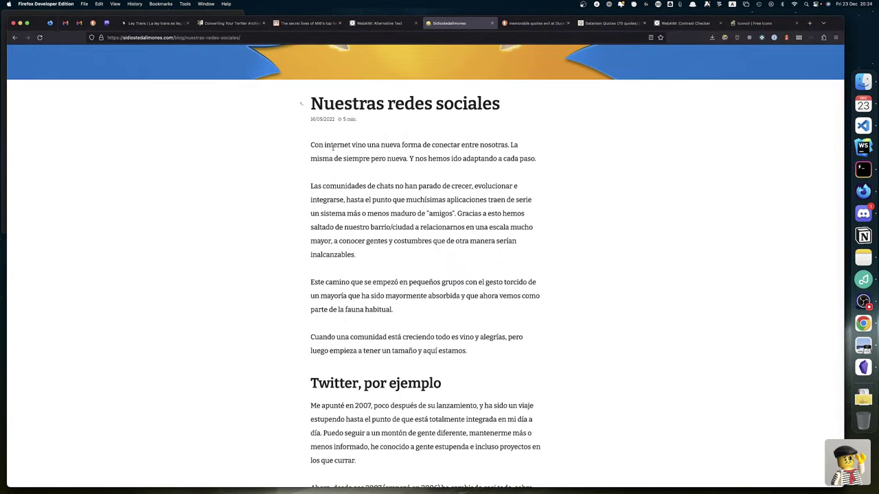
pyautogui.scroll(-20, 387, 335)
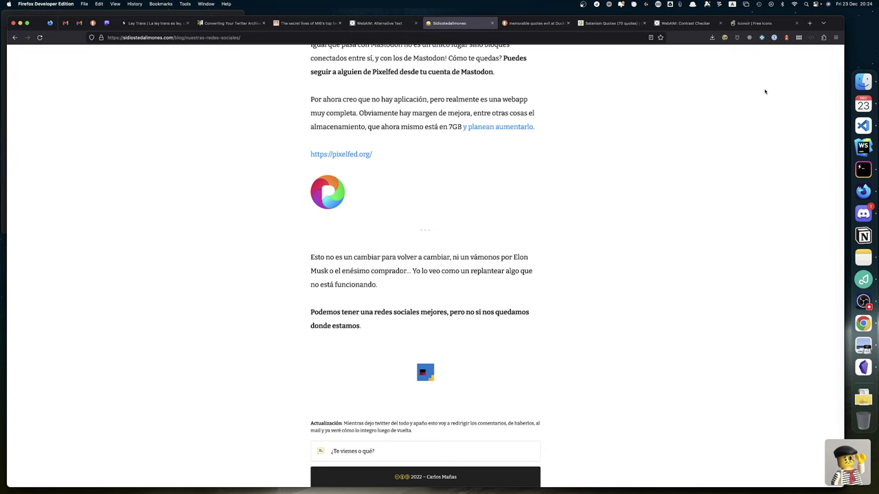
# Search the Iconoir icon library for "divider".
pyautogui.click(754, 23)
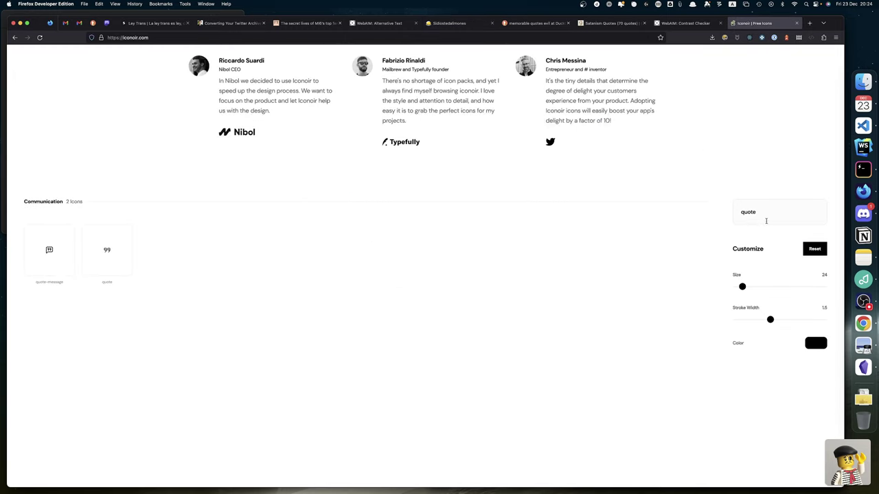
pyautogui.moveTo(766, 221); pyautogui.dragTo(727, 197)
pyautogui.write('div')
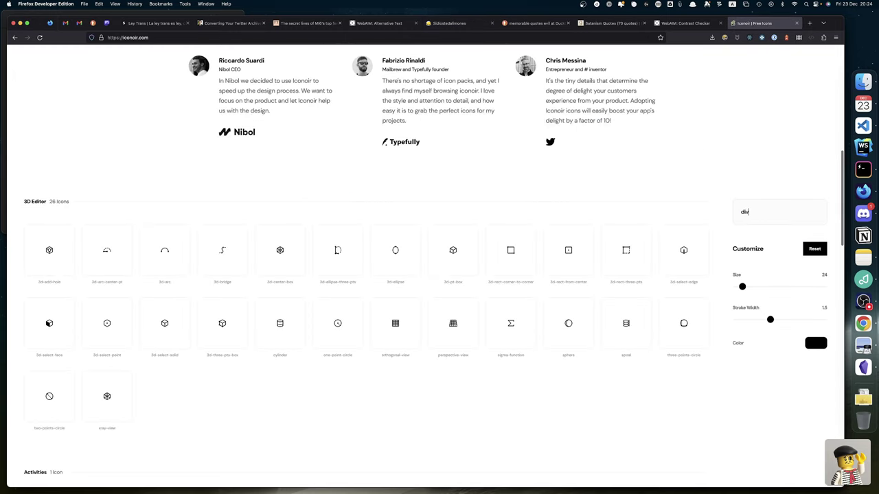
pyautogui.write('ider')
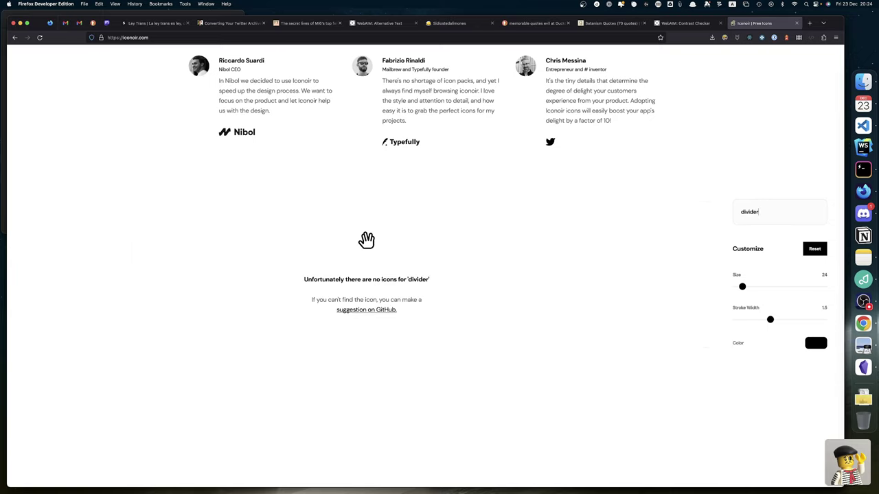
# Replace the icon search term with "separator", look for matching icons, and clear the search.
pyautogui.press('BackSpace')
pyautogui.press('BackSpace')
pyautogui.press('BackSpace')
pyautogui.press('BackSpace')
pyautogui.press('BackSpace')
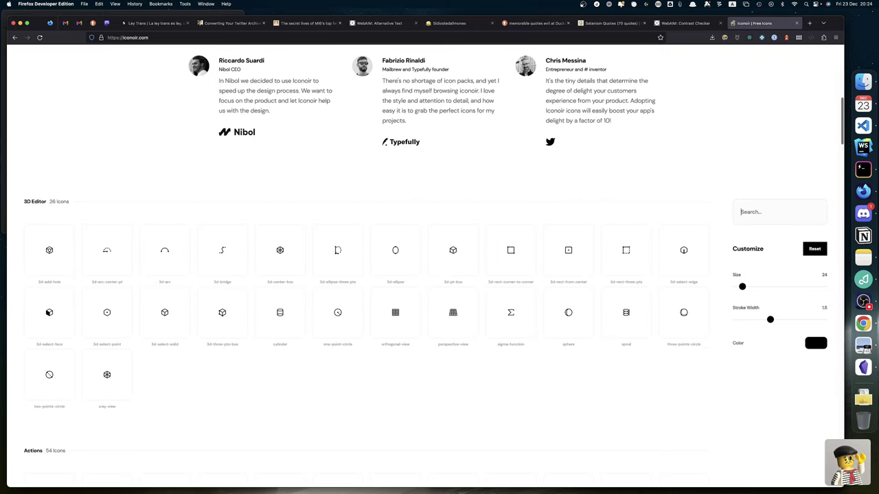
pyautogui.write('separartoer')
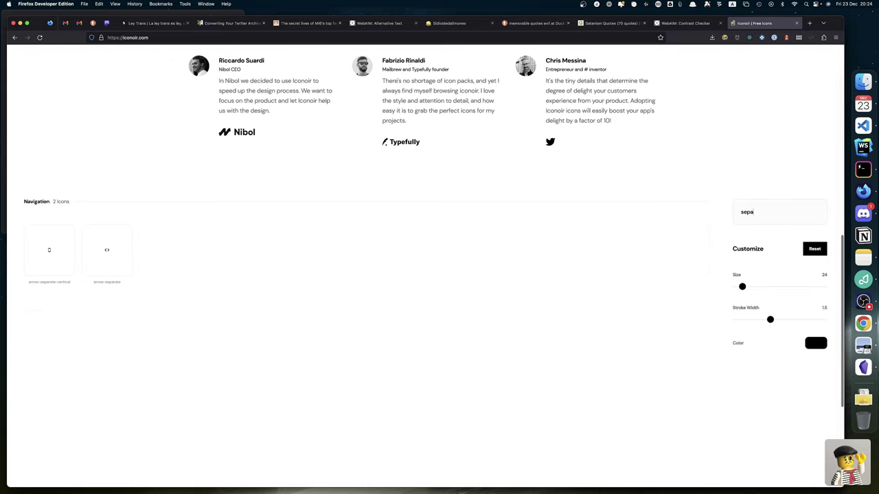
pyautogui.press('BackSpace')
pyautogui.press('BackSpace')
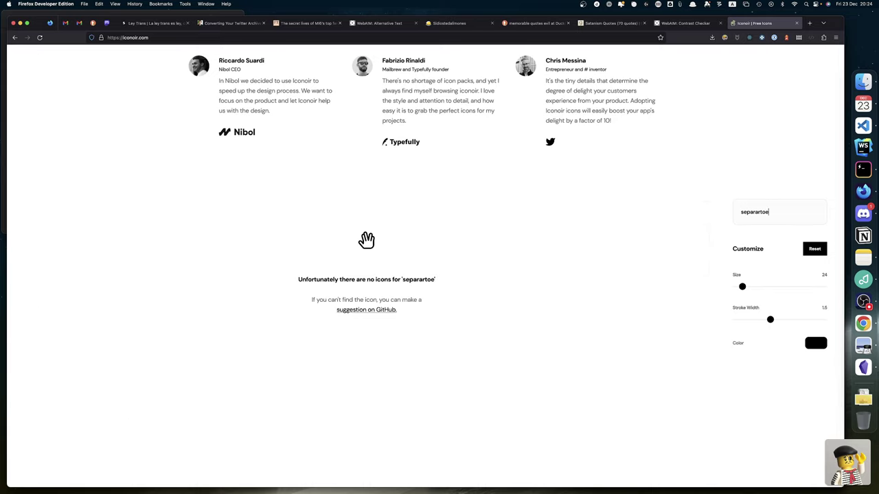
pyautogui.write('r')
pyautogui.press('super+a')
pyautogui.press('BackSpace')
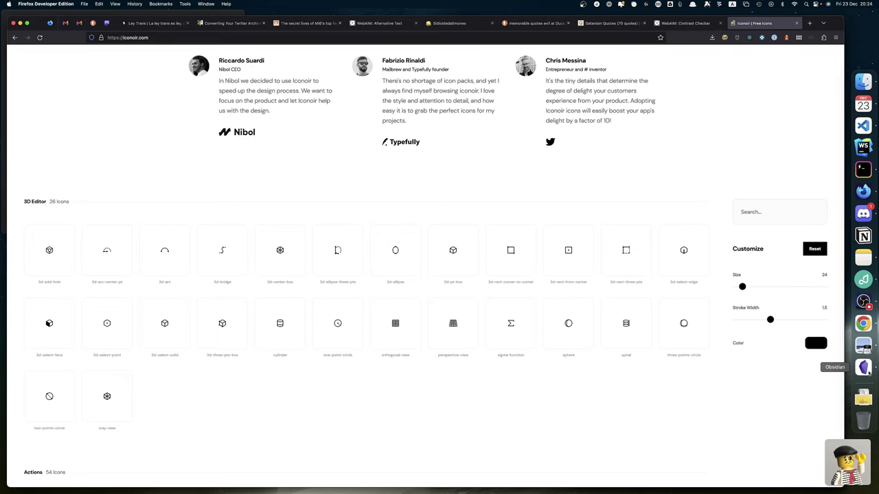
# Switch to Penpot in Chrome and review the post-desktop layout from its header down to the quote block and footer.
pyautogui.click(863, 324)
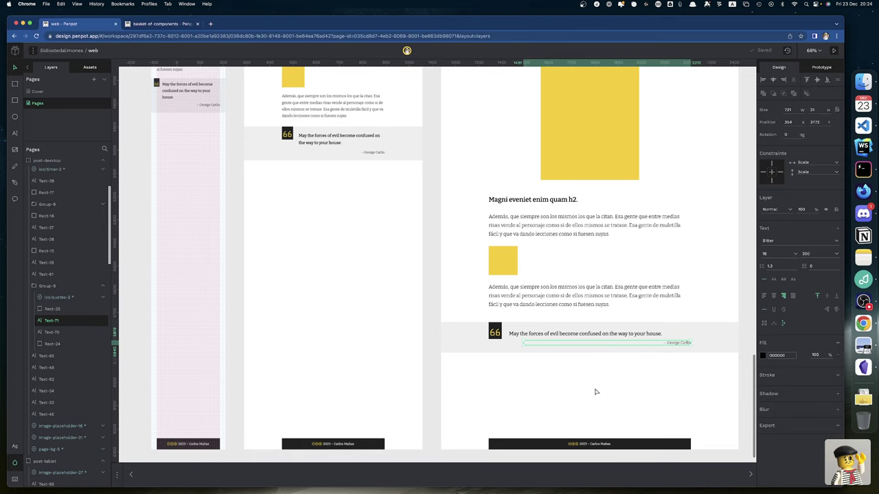
pyautogui.scroll(15, 561, 396)
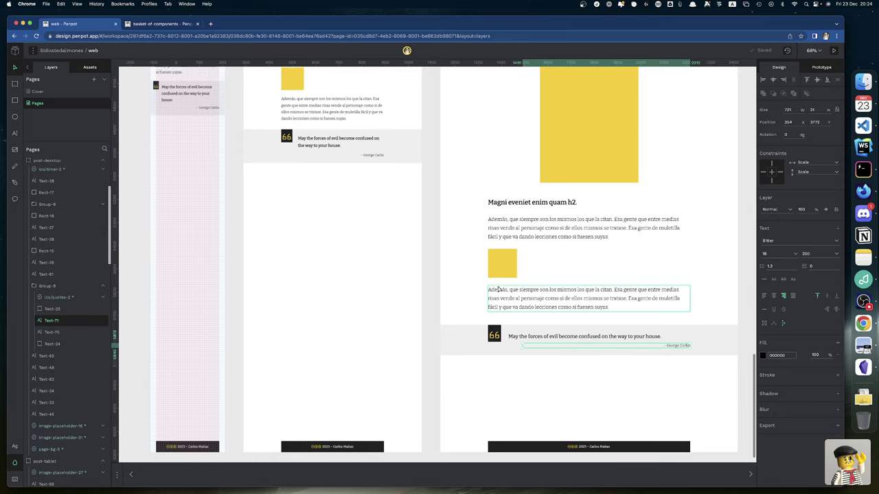
pyautogui.scroll(2, 500, 289)
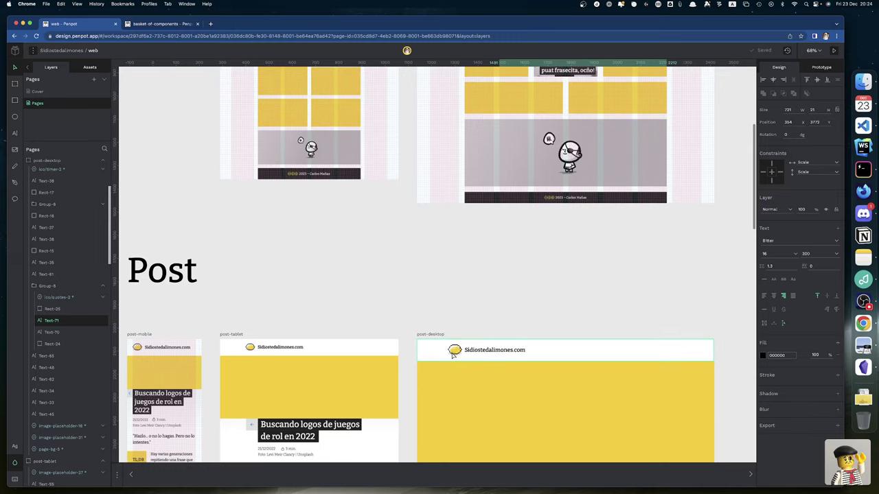
pyautogui.scroll(-15, 455, 350)
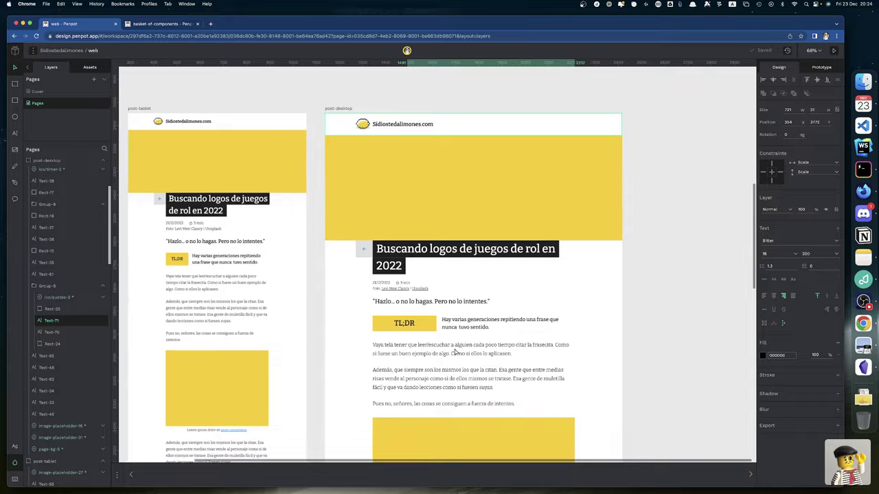
pyautogui.scroll(-10, 454, 352)
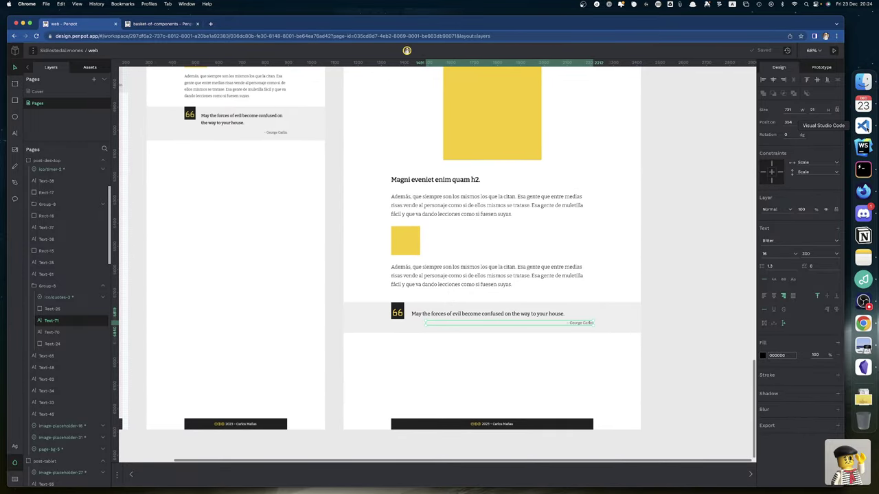
# Switch to Firefox, open the Pixel Juicer shot from dribbble.com in a new tab at full size, and copy its image.
pyautogui.click(863, 191)
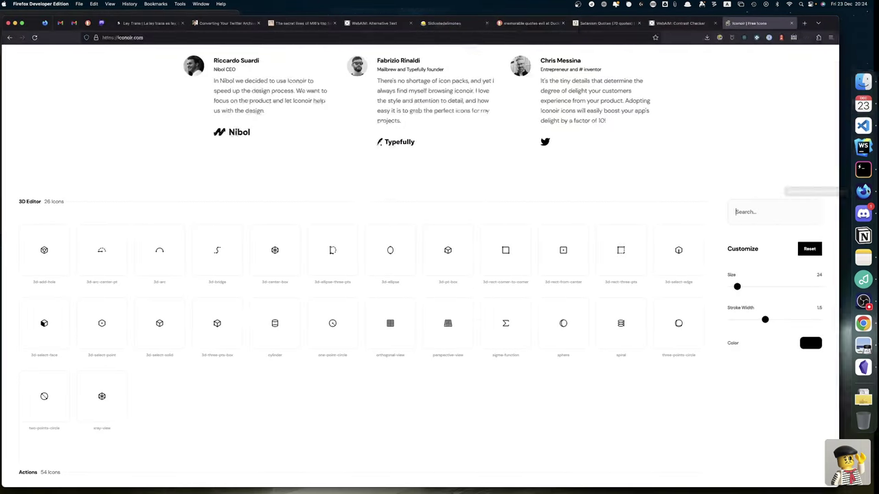
pyautogui.click(809, 23)
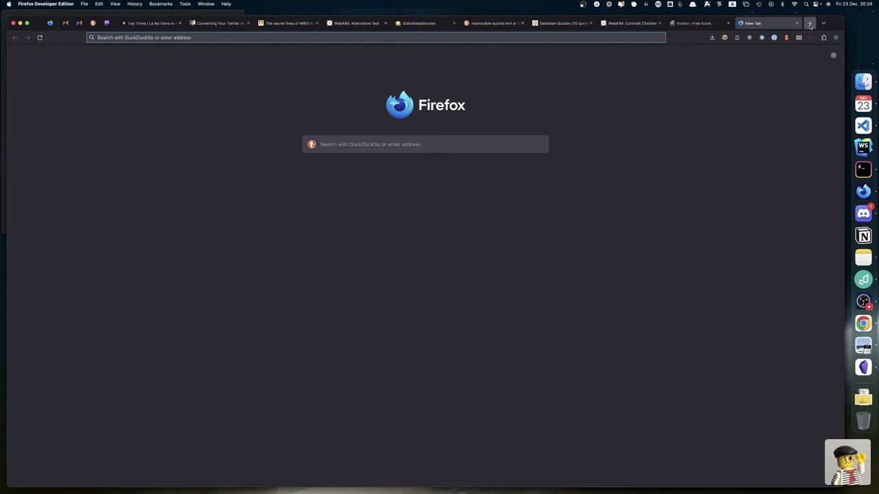
pyautogui.write('dribbble.com/')
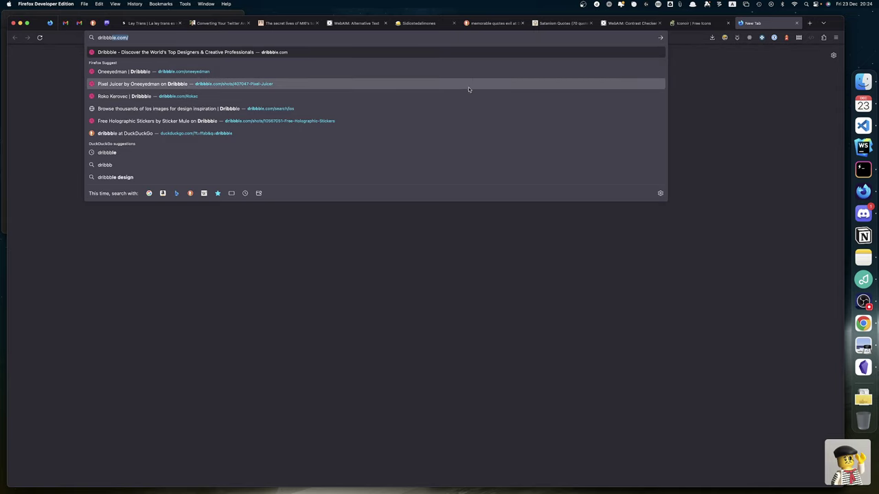
pyautogui.click(467, 87)
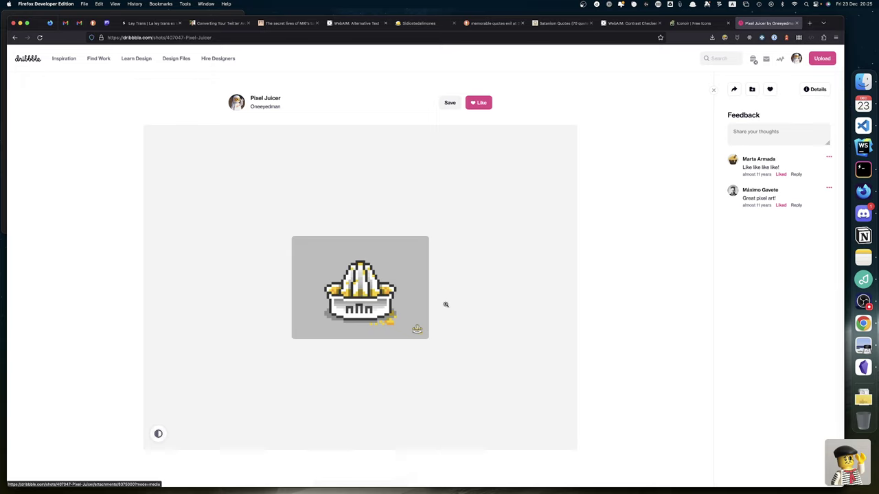
pyautogui.click(374, 285)
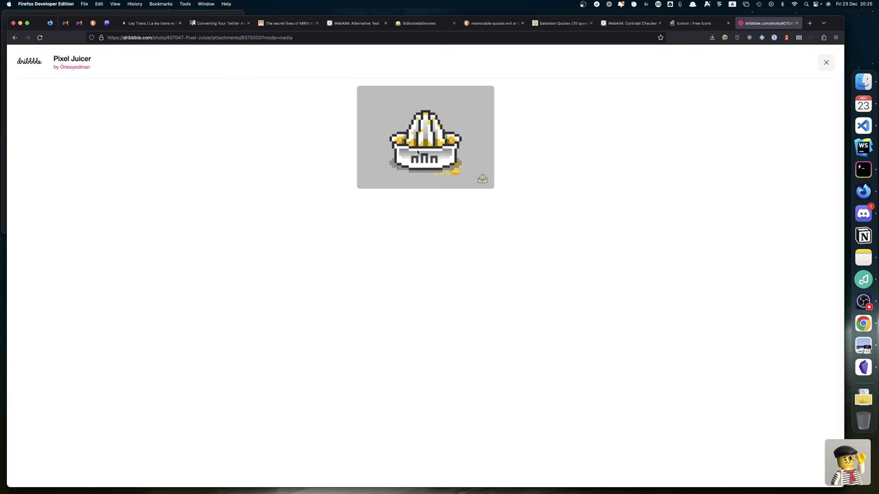
pyautogui.rightClick(417, 151)
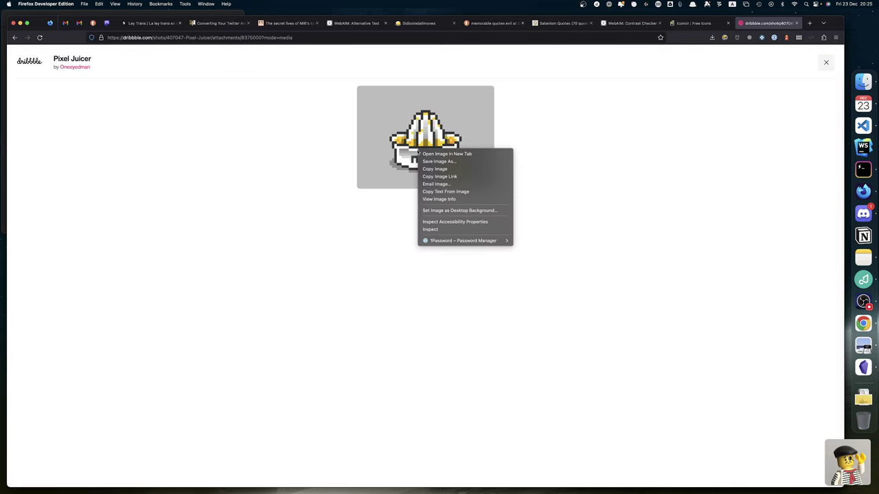
pyautogui.click(437, 169)
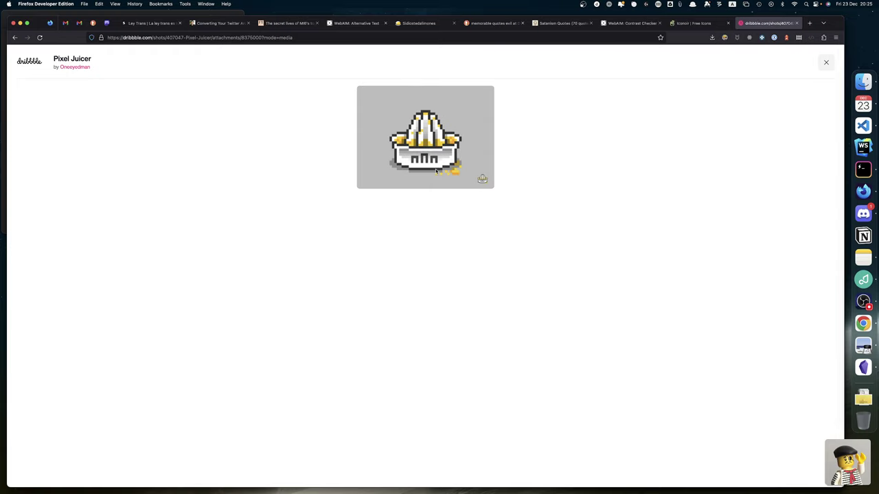
# Open Pixelmator Pro and create a new document from the clipboard image.
pyautogui.hotkey('alt', 'space')
pyautogui.write('pixel')
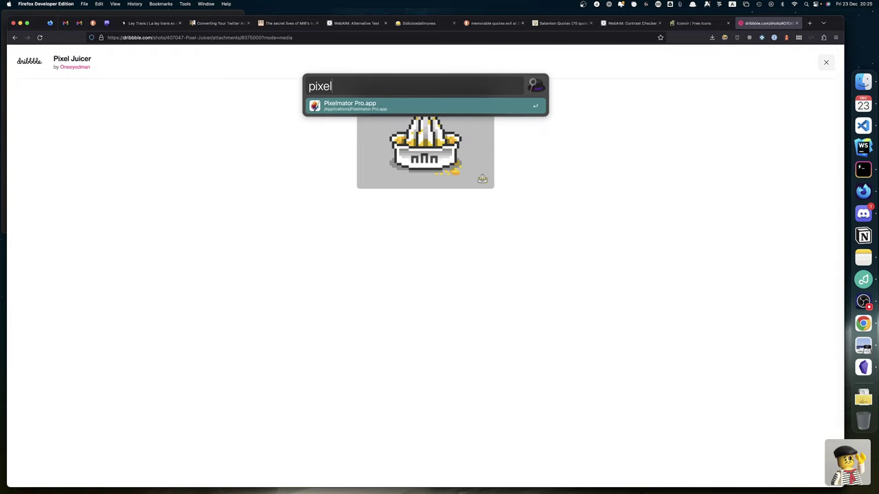
pyautogui.press('Return')
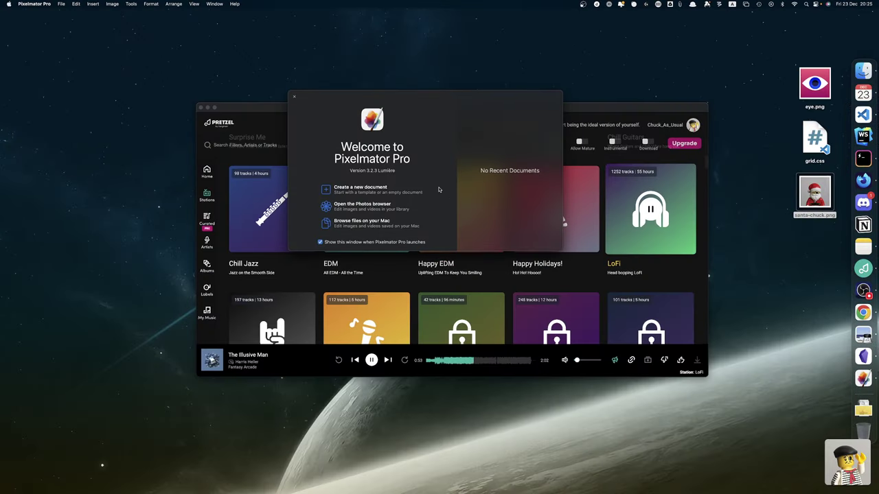
pyautogui.click(439, 190)
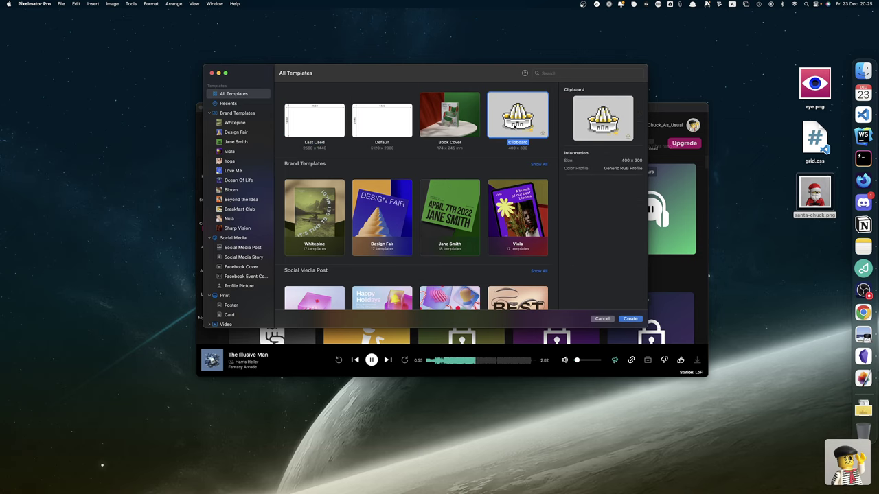
pyautogui.doubleClick(513, 126)
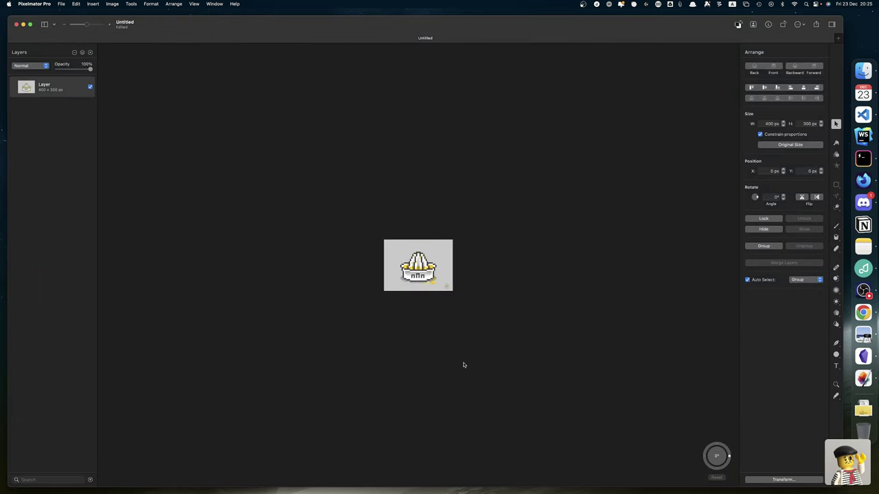
# Select the grey background around the juicer with the Quick Selection tool and delete it.
pyautogui.press('super+0')
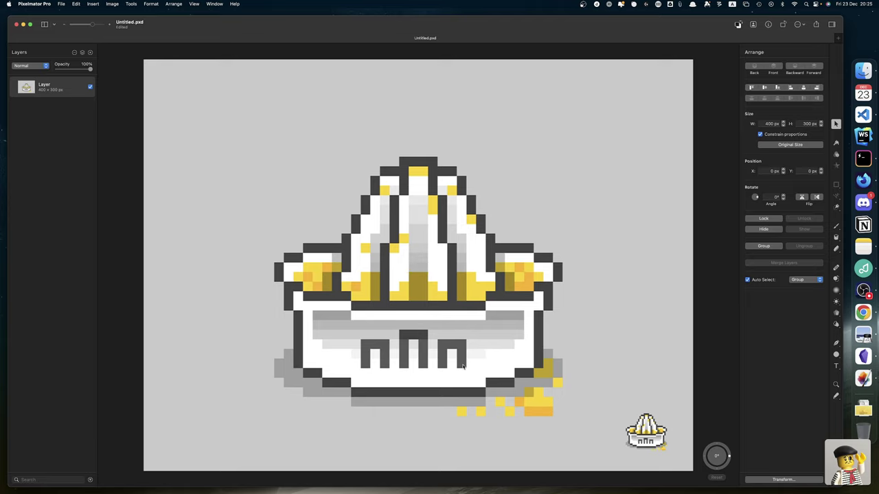
pyautogui.press('super+alt+i')
pyautogui.press('super+alt+i')
pyautogui.press('super+1')
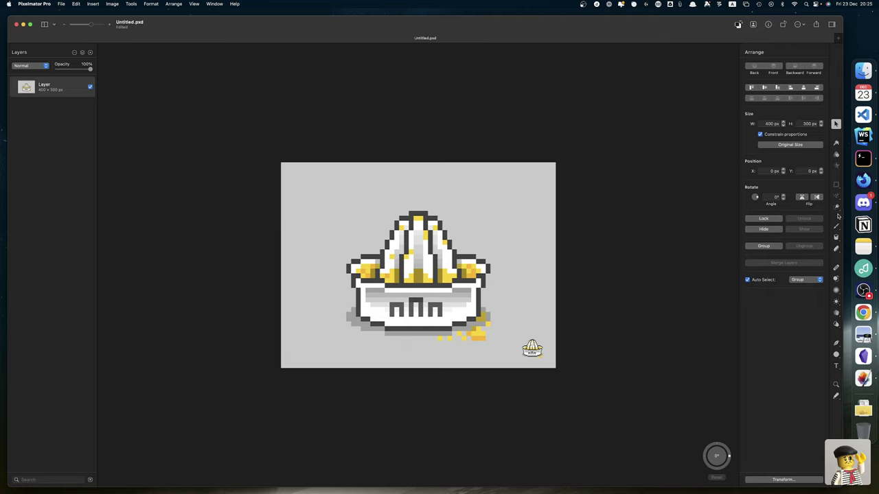
pyautogui.click(836, 207)
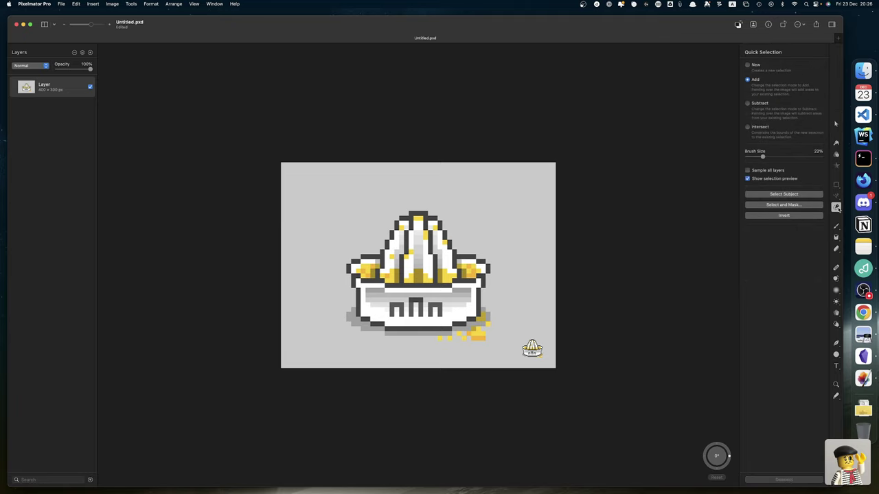
pyautogui.click(527, 241)
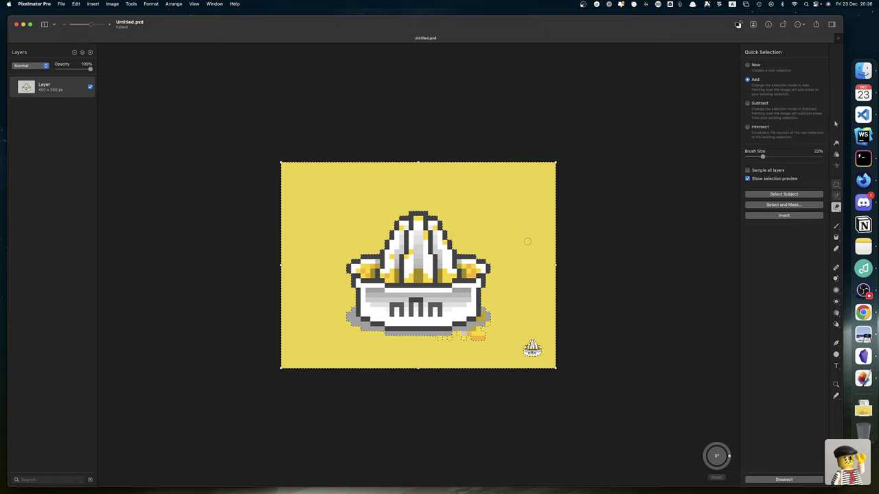
pyautogui.press('Delete')
pyautogui.press('Delete')
pyautogui.press('cmd+z')
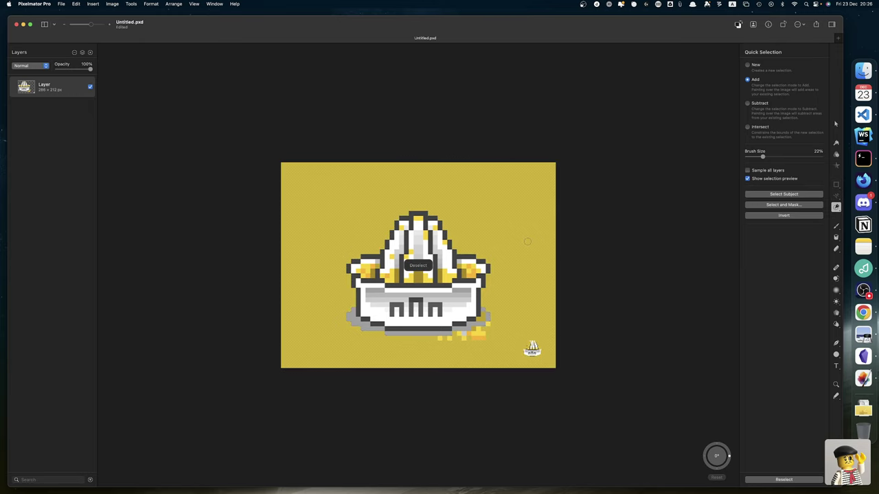
pyautogui.press('cmd+shift+z')
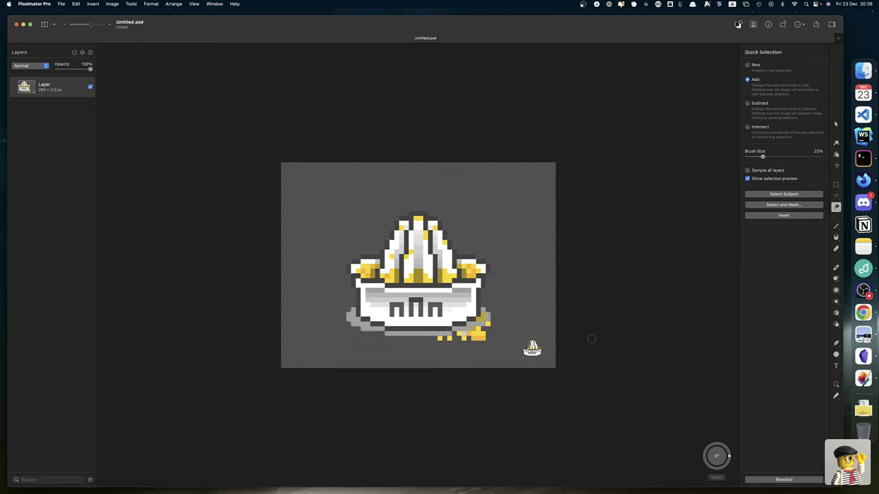
# Select the miniature juicer in the image's lower-right corner with a rectangular selection and delete it.
pyautogui.press('m')
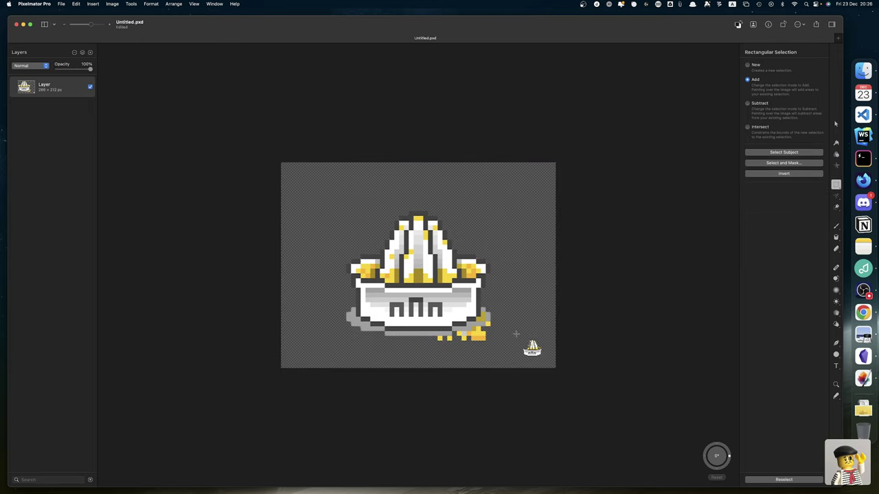
pyautogui.moveTo(516, 333); pyautogui.dragTo(548, 365)
pyautogui.press('Delete')
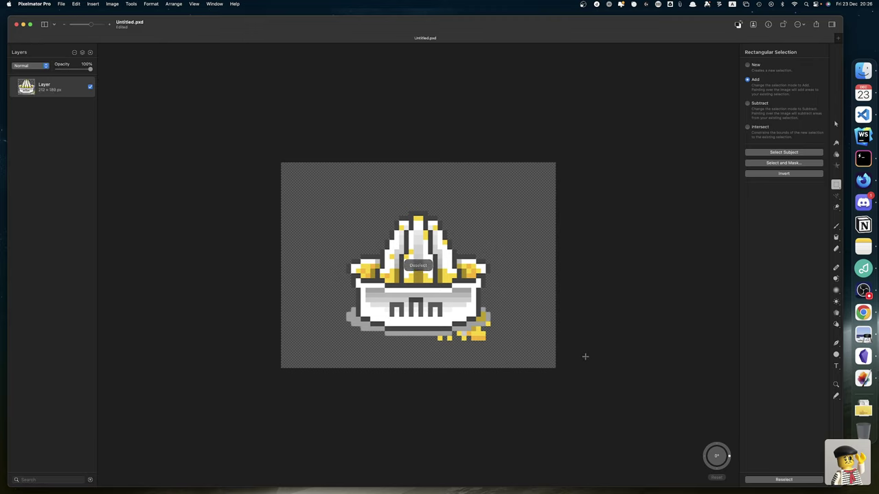
# Select the whole juicer canvas, switch to Penpot in Chrome, and try to paste the image onto the page.
pyautogui.press('super+a')
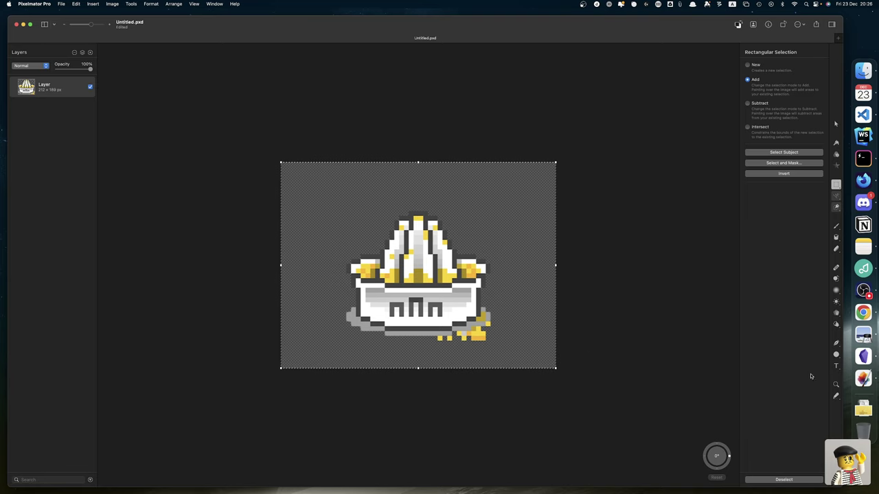
pyautogui.click(863, 312)
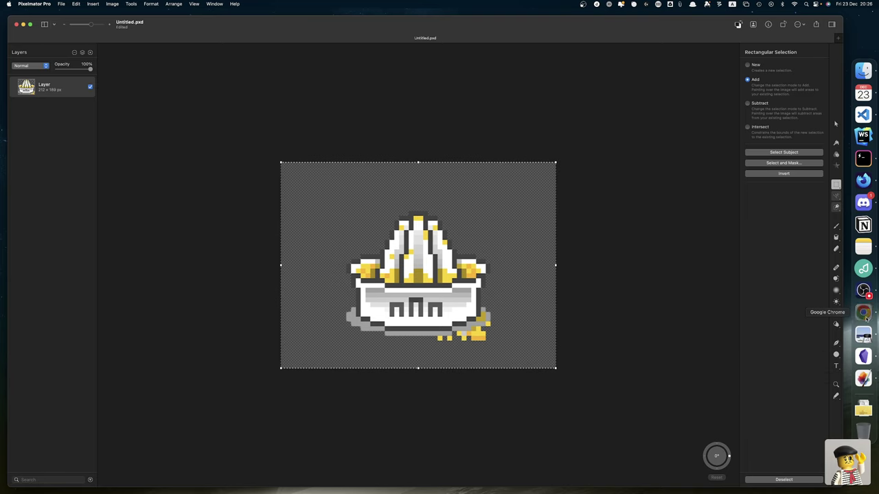
pyautogui.press('Escape')
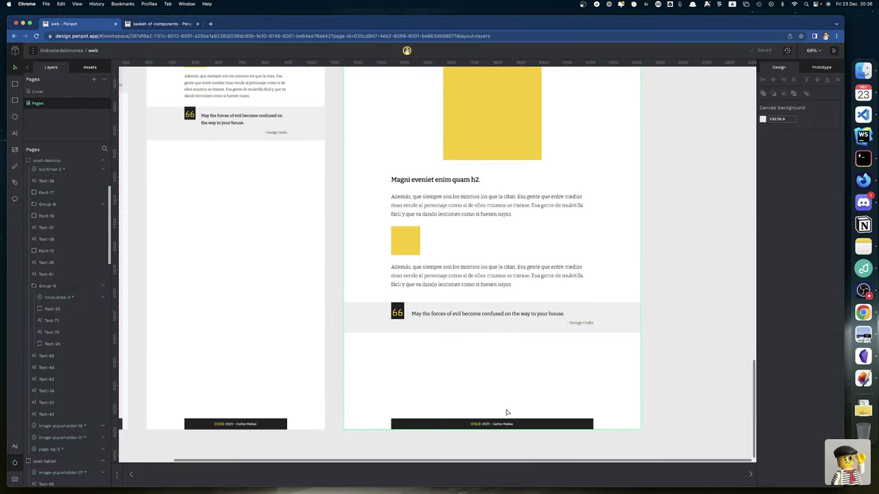
pyautogui.hotkey('ctrl', 'v')
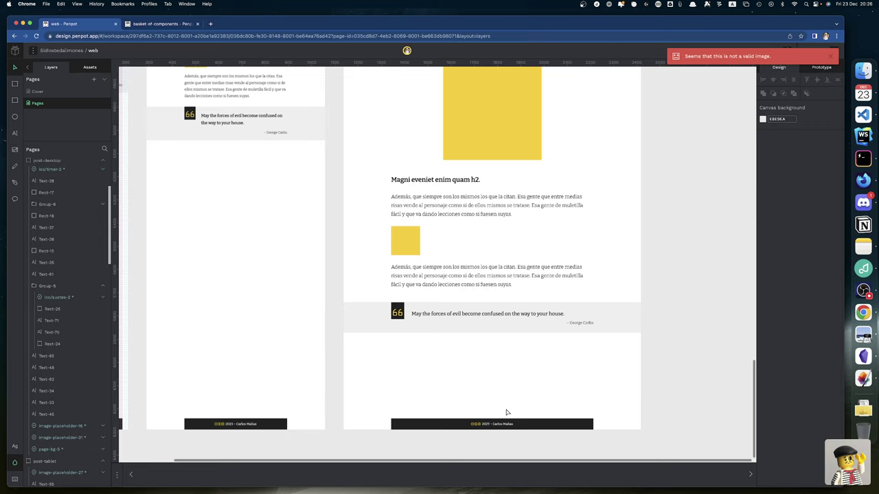
# Switch to Pixelmator Pro and export the juicer for web as a PNG named pixel-juicer on the Desktop.
pyautogui.click(863, 378)
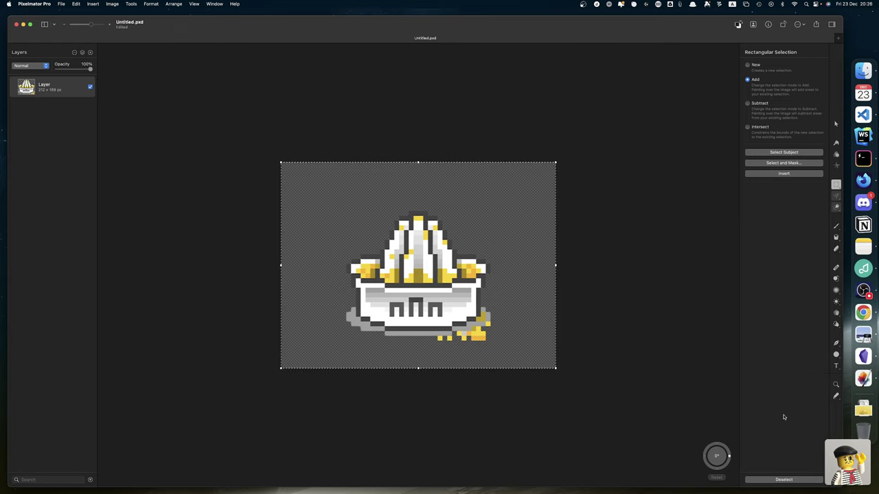
pyautogui.click(836, 396)
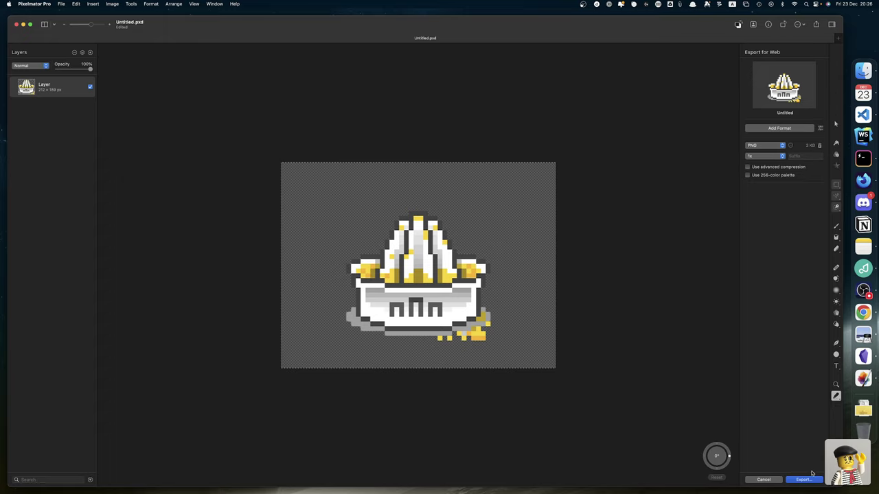
pyautogui.click(807, 480)
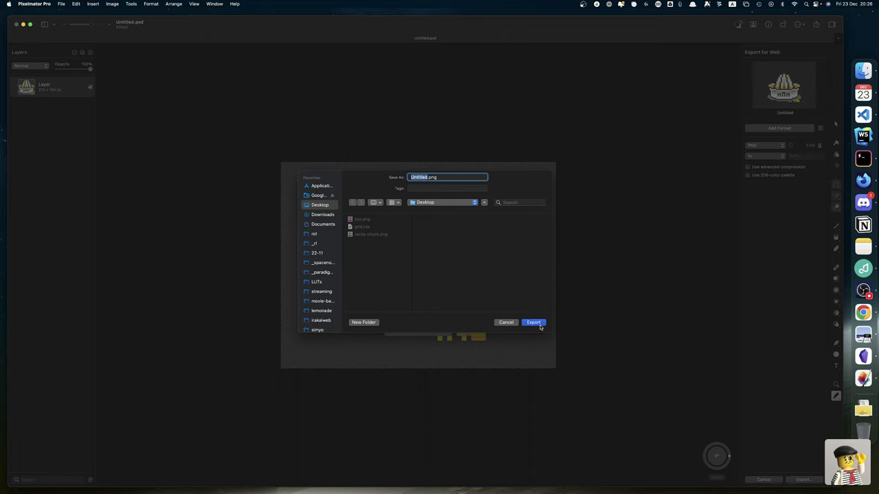
pyautogui.write('pixel')
pyautogui.write('-')
pyautogui.write('jul')
pyautogui.click(539, 326)
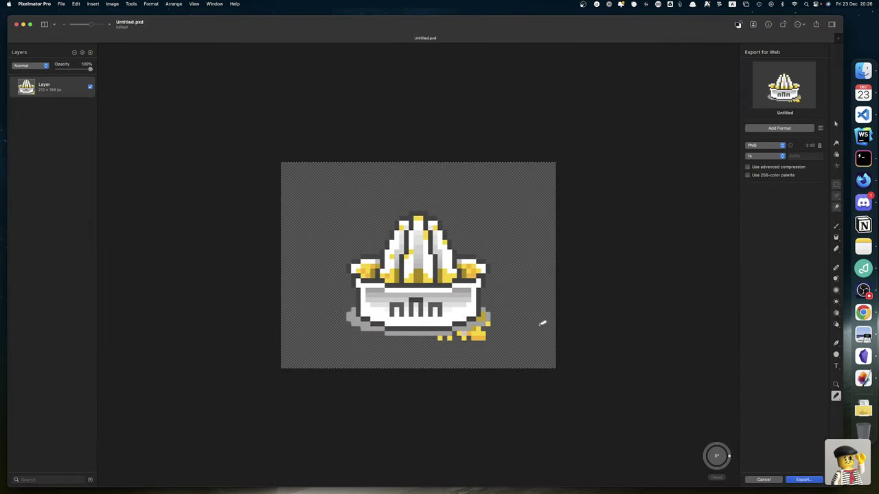
# Close the untitled juicer document without keeping it and quit Pixelmator Pro.
pyautogui.press('super+w')
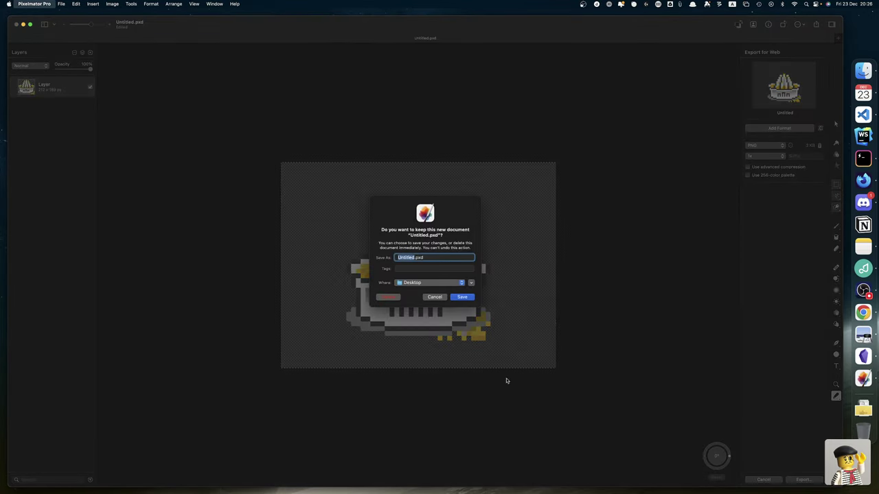
pyautogui.click(393, 297)
pyautogui.press('super+q')
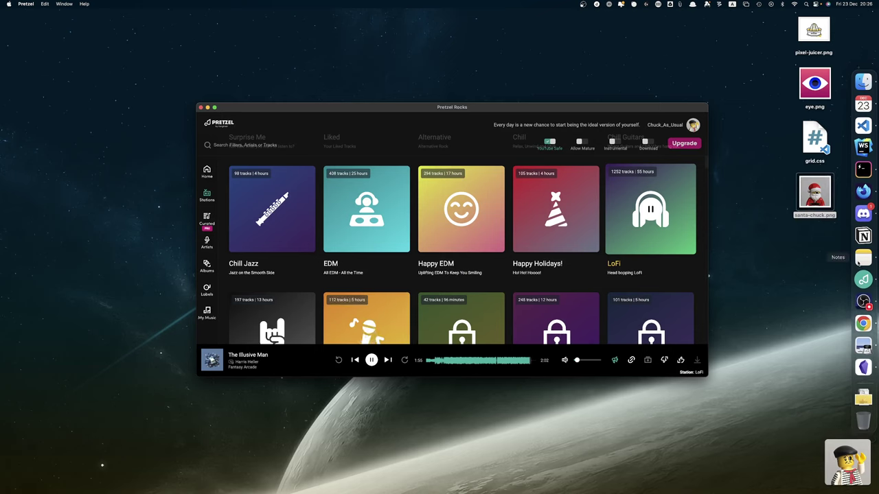
# Copy pixel-juicer.png from the desktop, paste it into Penpot in Chrome, and move it below the quote in the desktop post.
pyautogui.click(817, 31)
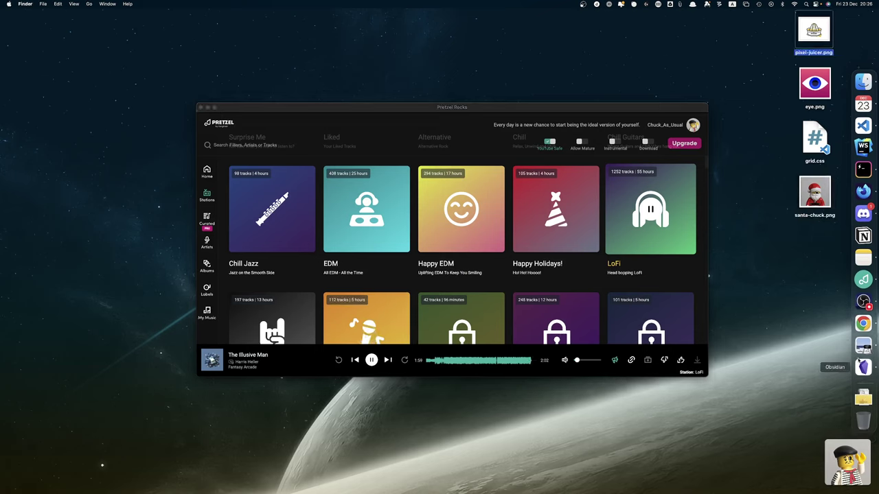
pyautogui.click(862, 323)
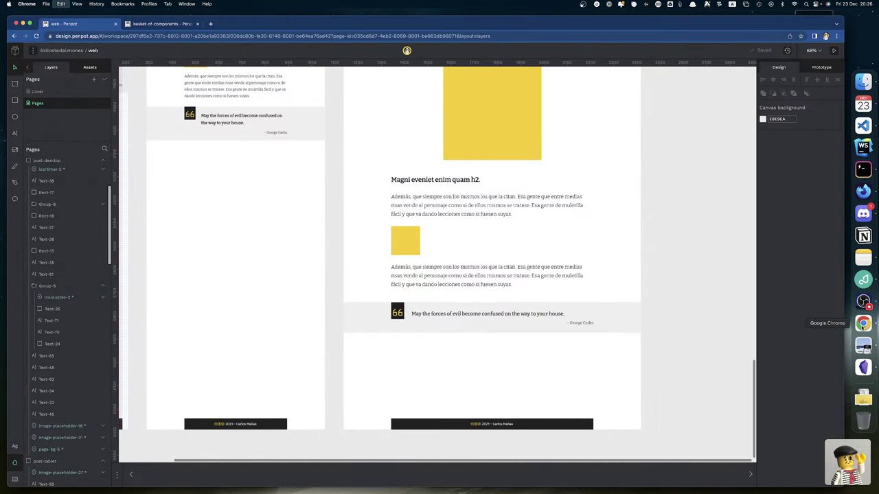
pyautogui.press('super+v')
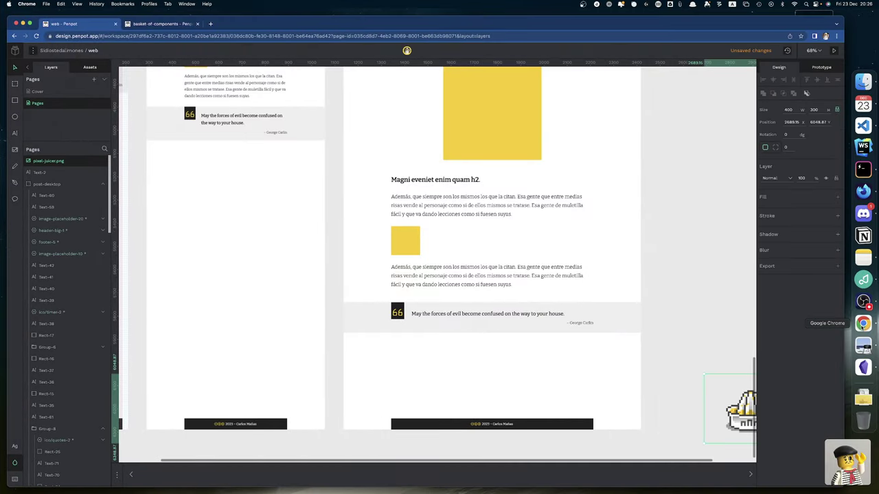
pyautogui.moveTo(730, 417); pyautogui.dragTo(484, 372)
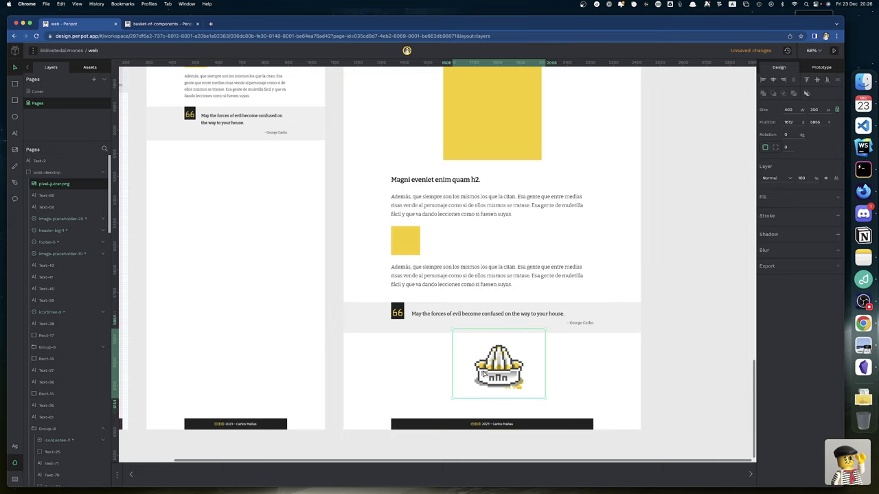
# Set the juicer image's height to 56 with proportions locked and centre it horizontally below the desktop post's quote.
pyautogui.click(822, 112)
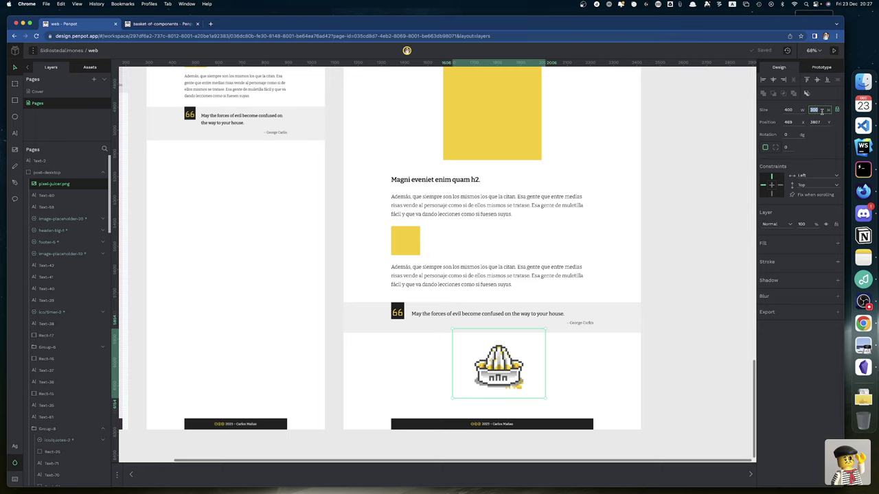
pyautogui.press('Return')
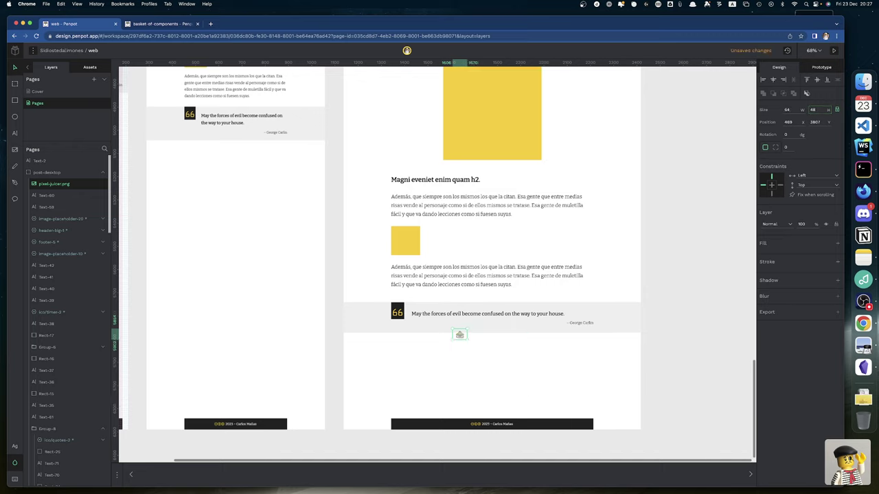
pyautogui.click(817, 110)
pyautogui.write('56')
pyautogui.press('Return')
pyautogui.click(665, 283)
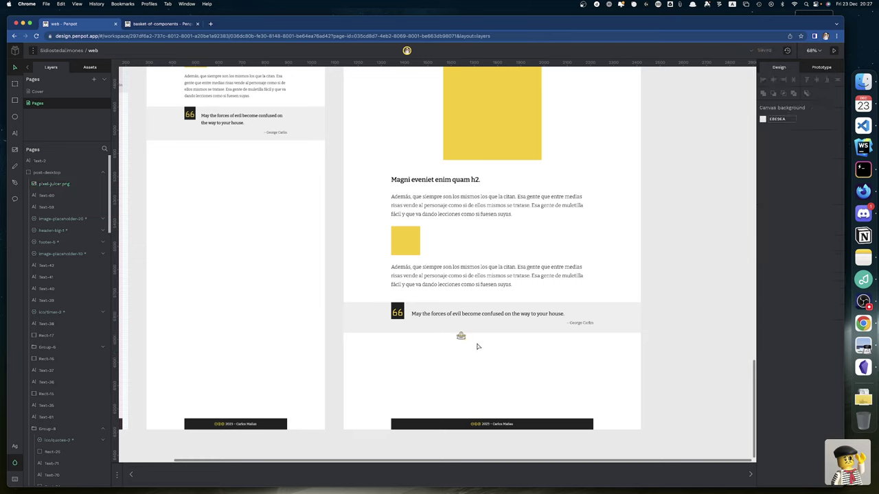
pyautogui.moveTo(461, 338); pyautogui.dragTo(494, 356)
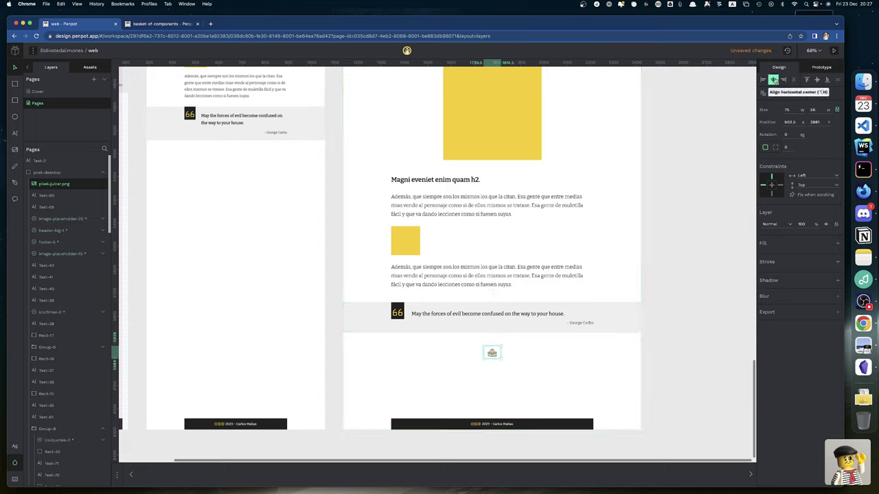
pyautogui.click(699, 308)
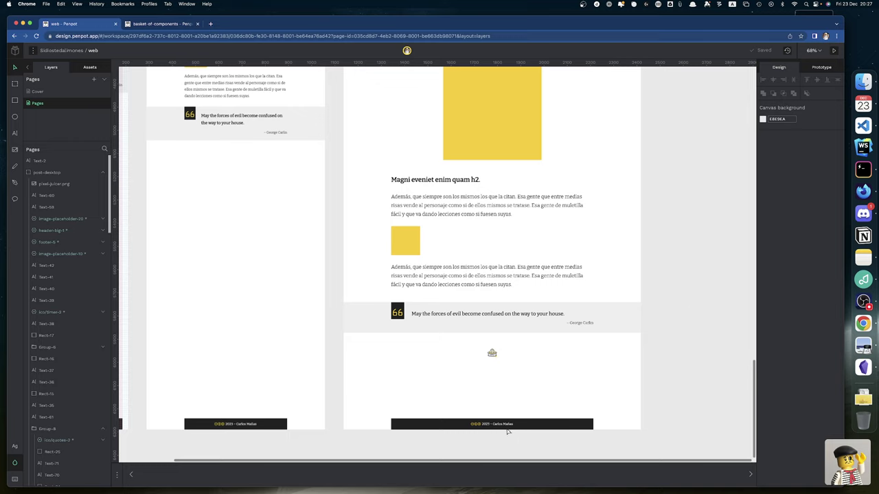
# Switch to Firefox and examine how the published blog post places its closing image, and return to Penpot.
pyautogui.press('super+Tab')
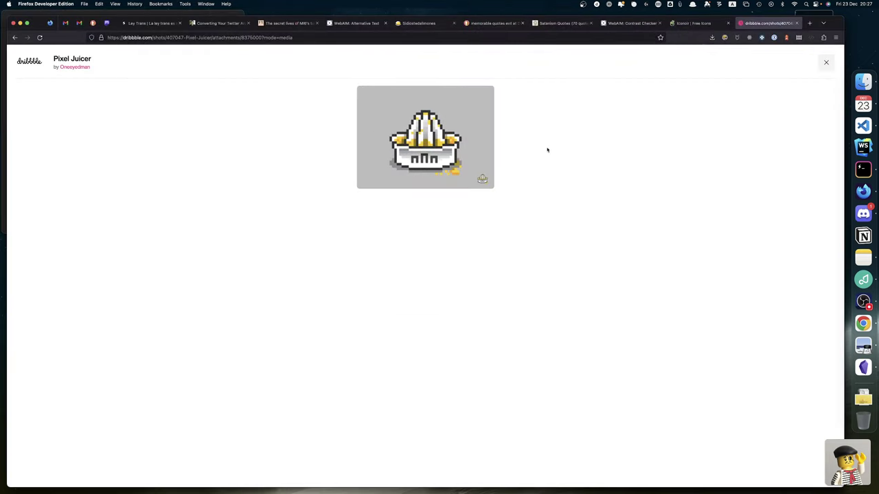
pyautogui.click(437, 24)
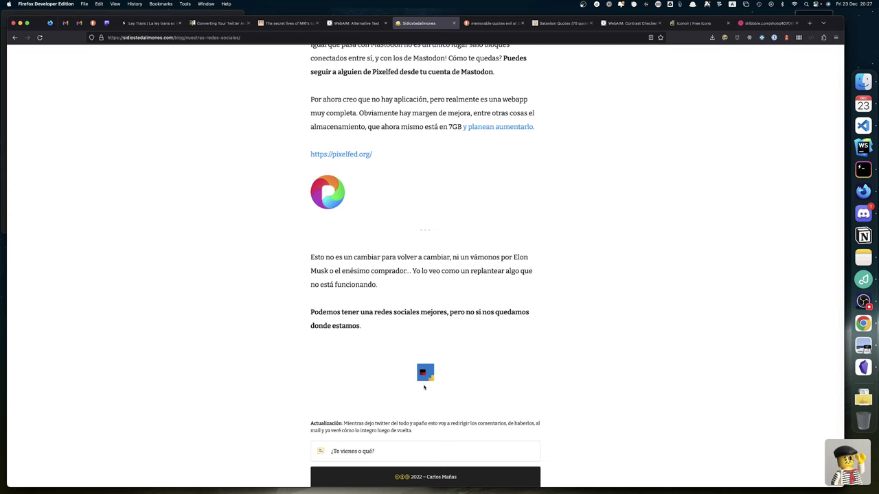
pyautogui.press('super+h')
pyautogui.hotkey('ctrl', 'Right')
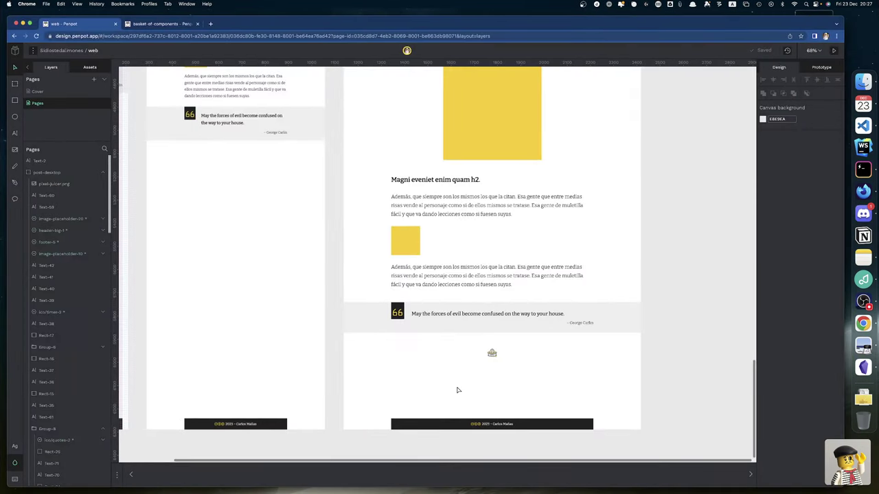
# Move the juicer image out of the desktop post board onto the empty canvas beside it.
pyautogui.press('super+v')
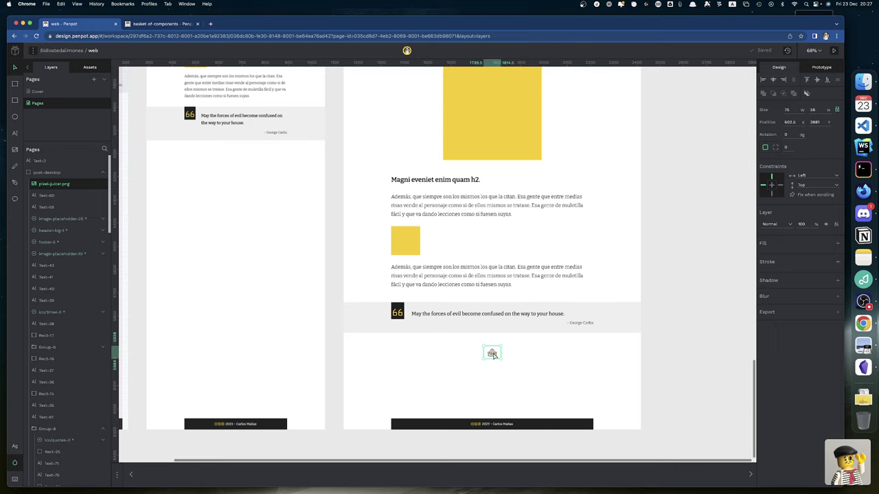
pyautogui.moveTo(493, 354); pyautogui.dragTo(682, 303)
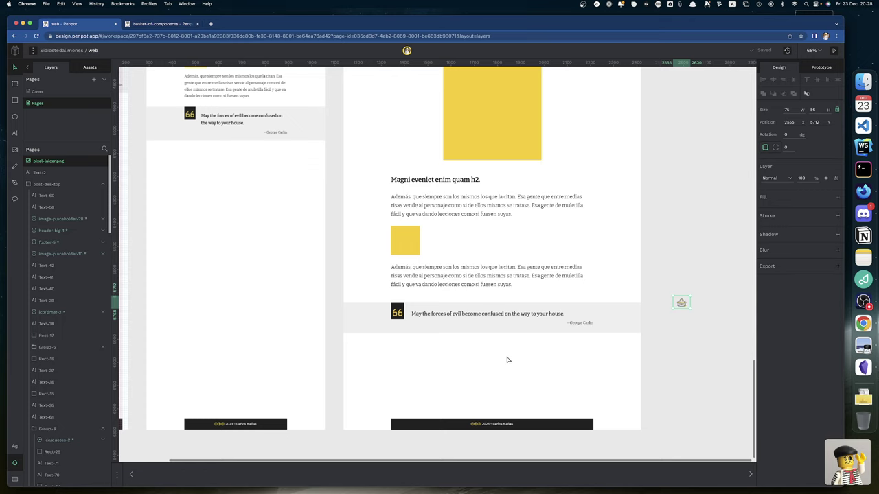
# Duplicate the desktop post's last paragraph and move the copy below the quote block, to Y 3881.
pyautogui.click(469, 286)
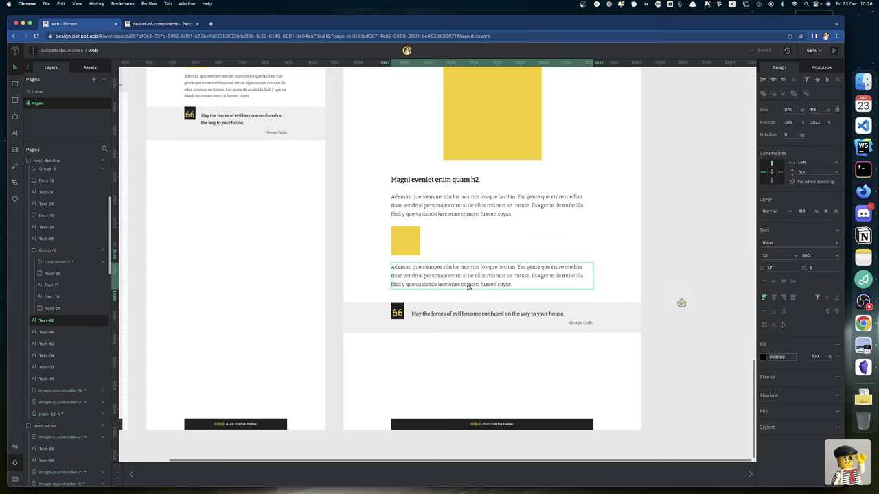
pyautogui.hotkey('ctrl', 'd')
pyautogui.hotkey('shift', 'Down')
pyautogui.hotkey('shift', 'Down')
pyautogui.hotkey('shift', 'Down')
pyautogui.hotkey('shift', 'Down')
pyautogui.hotkey('shift', 'Down')
pyautogui.hotkey('shift', 'Down')
pyautogui.hotkey('shift', 'Down')
pyautogui.hotkey('shift', 'Down')
pyautogui.hotkey('shift', 'Down')
pyautogui.hotkey('shift', 'Down')
pyautogui.hotkey('shift', 'Down')
pyautogui.hotkey('shift', 'Down')
pyautogui.hotkey('shift', 'Down')
pyautogui.hotkey('shift', 'Down')
pyautogui.hotkey('shift', 'Down')
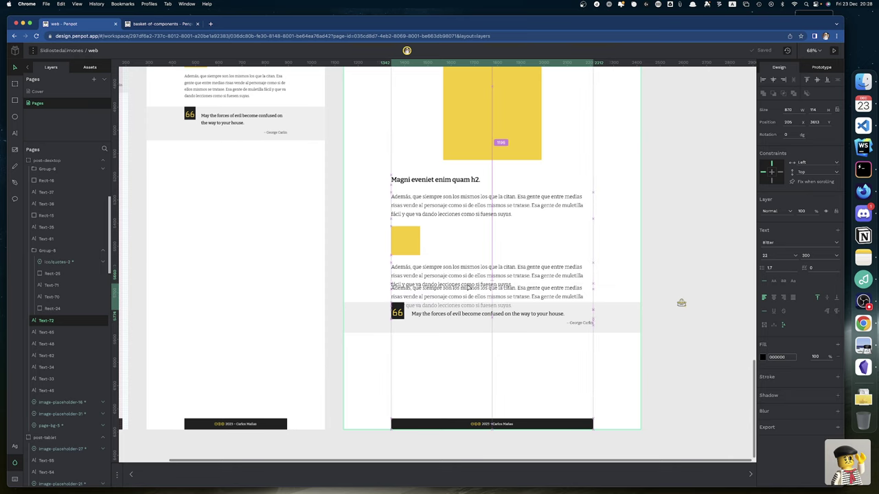
pyautogui.hotkey('shift', 'Down')
pyautogui.hotkey('shift', 'Down')
pyautogui.hotkey('shift', 'Down')
pyautogui.hotkey('shift', 'Down')
pyautogui.hotkey('shift', 'Down')
pyautogui.hotkey('shift', 'Down')
pyautogui.hotkey('shift', 'Down')
pyautogui.hotkey('shift', 'Down')
pyautogui.hotkey('shift', 'Down')
pyautogui.hotkey('shift', 'Down')
pyautogui.hotkey('shift', 'Down')
pyautogui.hotkey('shift', 'Down')
pyautogui.hotkey('shift', 'Down')
pyautogui.hotkey('shift', 'Down')
pyautogui.hotkey('shift', 'Down')
pyautogui.hotkey('shift', 'Down')
pyautogui.hotkey('shift', 'Down')
pyautogui.hotkey('shift', 'Down')
pyautogui.hotkey('shift', 'Down')
pyautogui.hotkey('shift', 'Down')
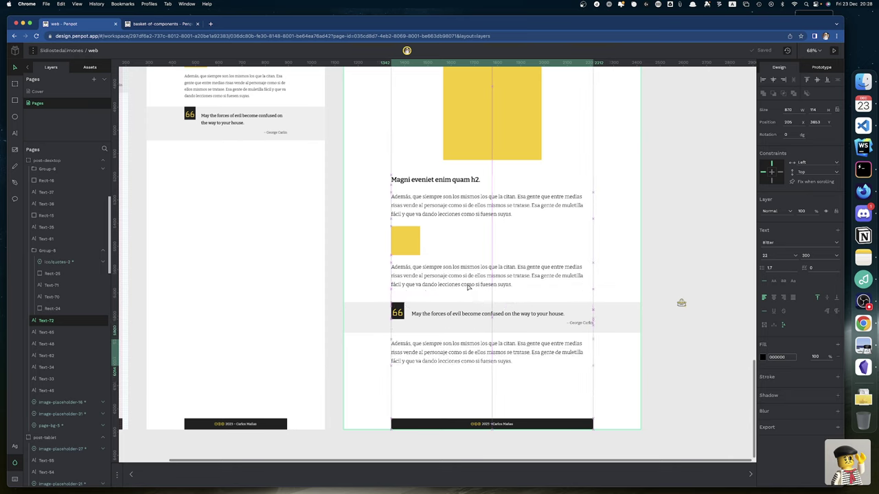
pyautogui.press('alt')
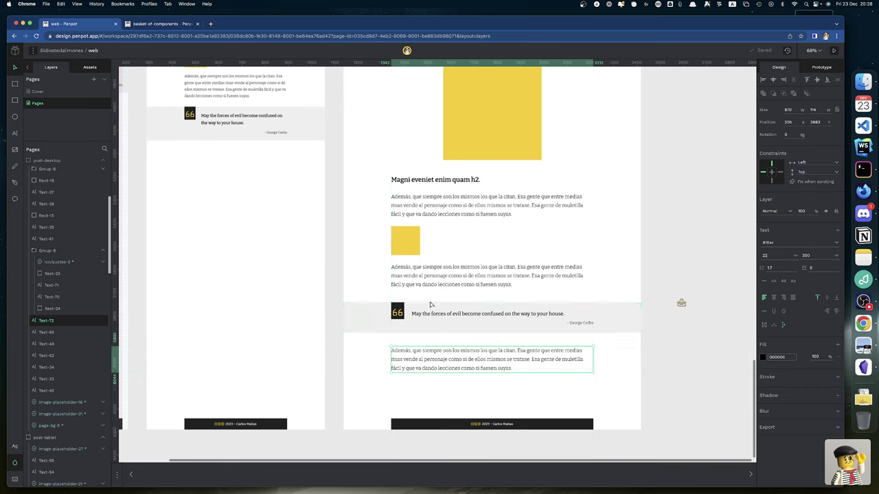
pyautogui.click(433, 305)
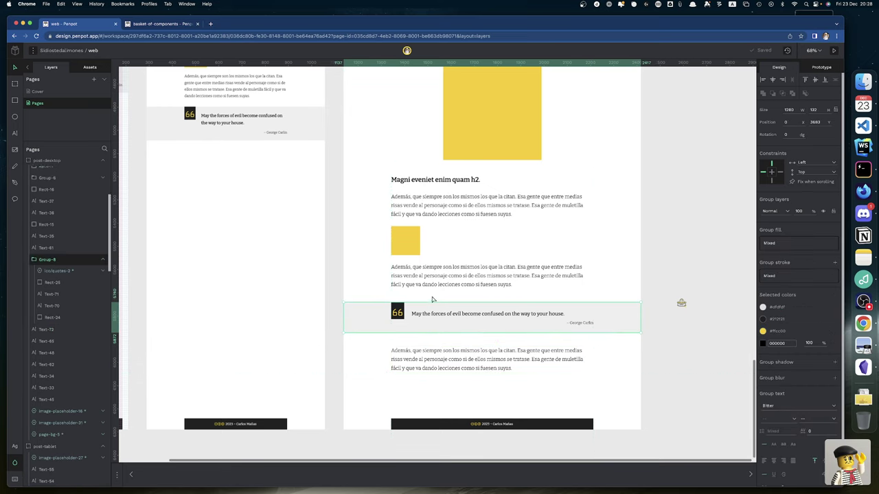
pyautogui.click(449, 354)
pyautogui.press('Up')
pyautogui.press('Up')
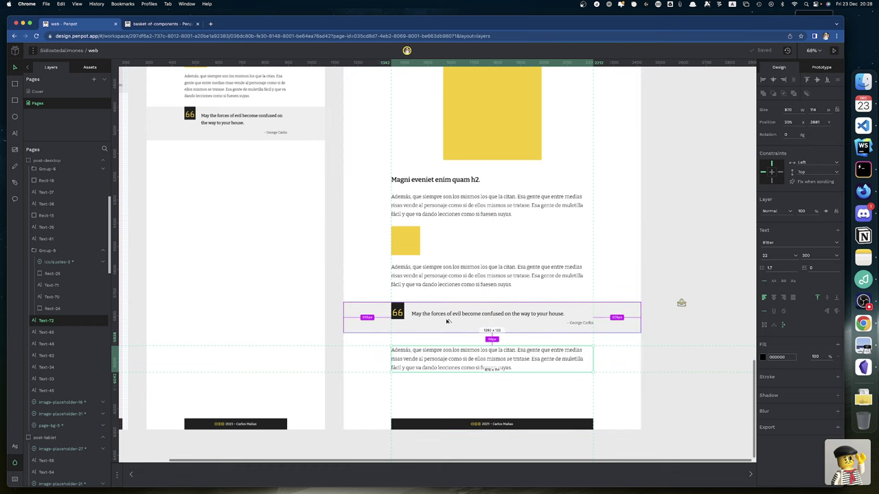
# Duplicate the tablet post's last paragraph and move the copy below its quote block, to Y 3028.
pyautogui.scroll(3, 334, 206)
pyautogui.hscroll(-3, 333, 206)
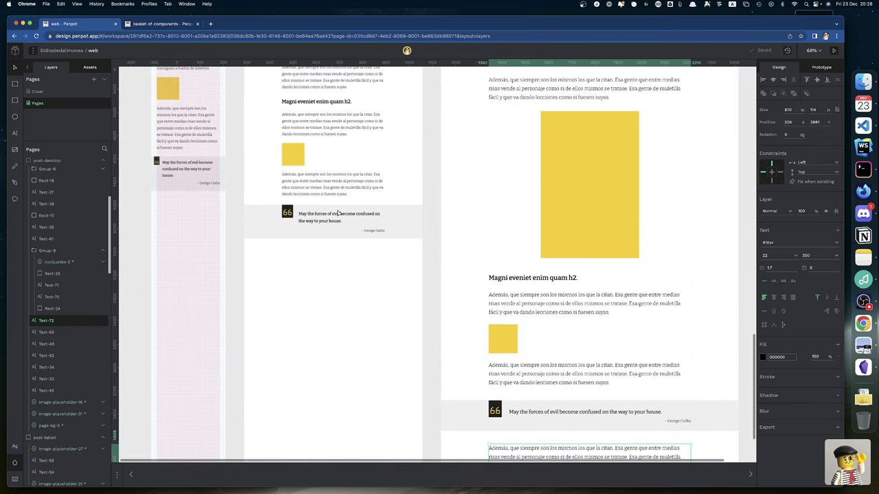
pyautogui.click(334, 197)
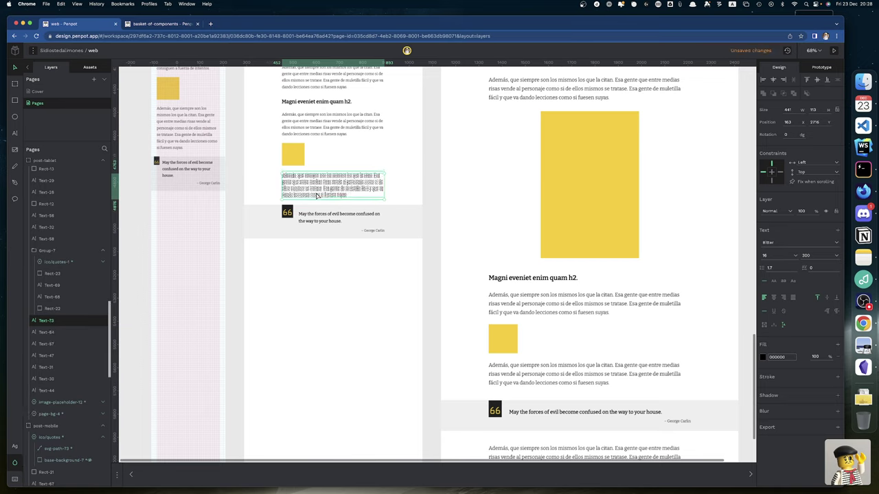
pyautogui.press('super+d')
pyautogui.hotkey('shift', 'Down')
pyautogui.hotkey('shift', 'Down')
pyautogui.hotkey('shift', 'Down')
pyautogui.hotkey('shift', 'Down')
pyautogui.hotkey('shift', 'Down')
pyautogui.hotkey('shift', 'Down')
pyautogui.hotkey('shift', 'Down')
pyautogui.hotkey('shift', 'Down')
pyautogui.hotkey('shift', 'Down')
pyautogui.hotkey('shift', 'Down')
pyautogui.hotkey('shift', 'Down')
pyautogui.hotkey('shift', 'Down')
pyautogui.hotkey('shift', 'Down')
pyautogui.hotkey('shift', 'Down')
pyautogui.hotkey('shift', 'Down')
pyautogui.hotkey('shift', 'Down')
pyautogui.hotkey('shift', 'Down')
pyautogui.hotkey('shift', 'Down')
pyautogui.hotkey('shift', 'Down')
pyautogui.hotkey('shift', 'Down')
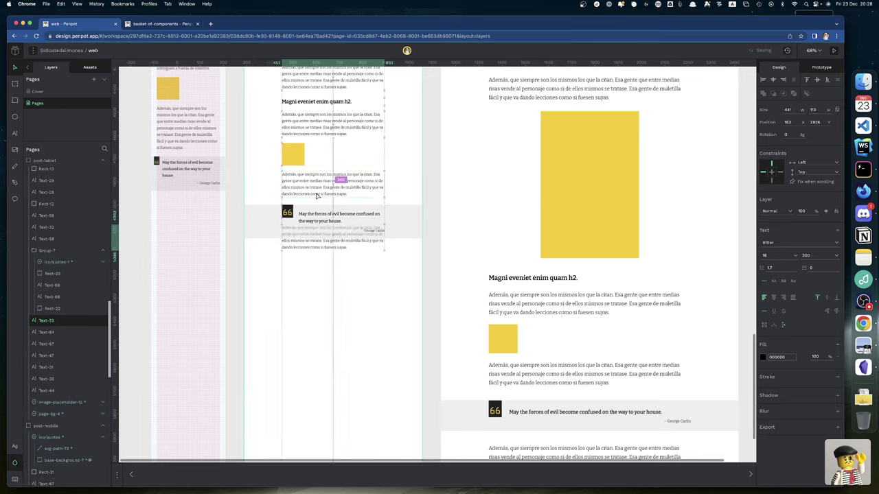
pyautogui.press('alt')
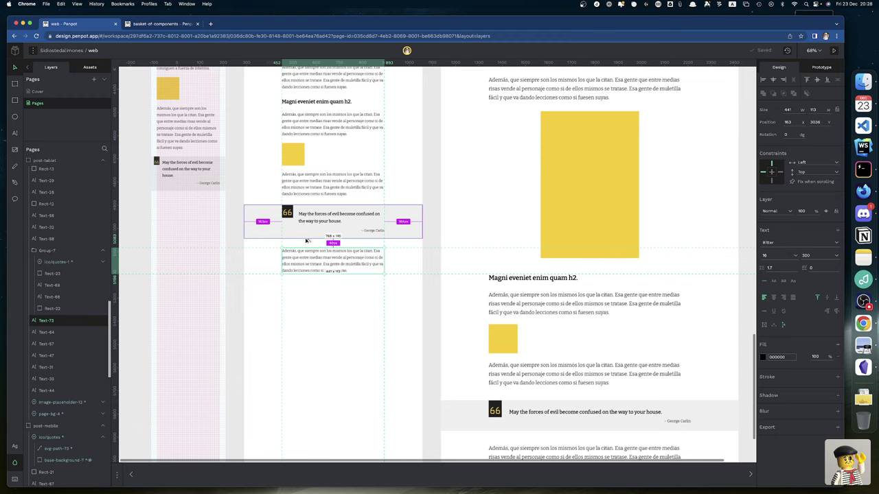
pyautogui.press('Up')
pyautogui.press('Up')
pyautogui.press('Up')
pyautogui.press('Up')
pyautogui.press('Up')
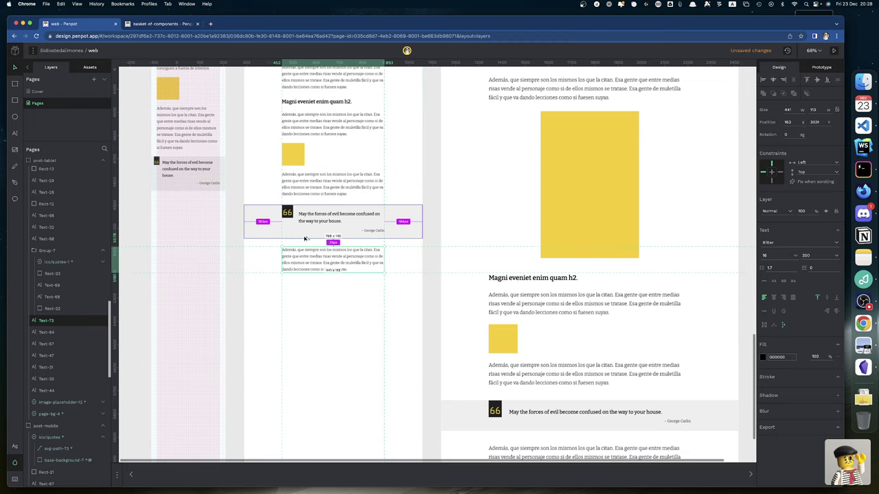
pyautogui.press('Up')
pyautogui.press('Up')
pyautogui.press('Up')
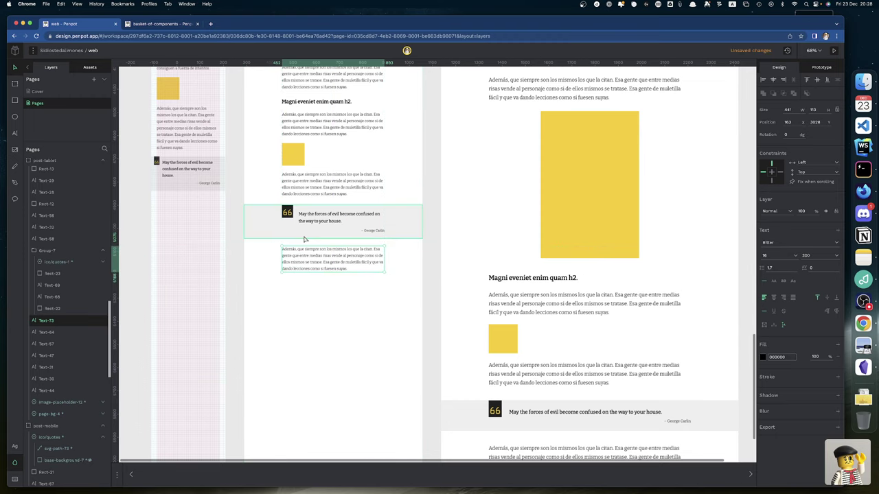
# Duplicate the mobile post's last paragraph and move the copy below its quote block, to Y 2815.
pyautogui.hscroll(-5, 305, 239)
pyautogui.scroll(2, 305, 239)
pyautogui.press('Escape')
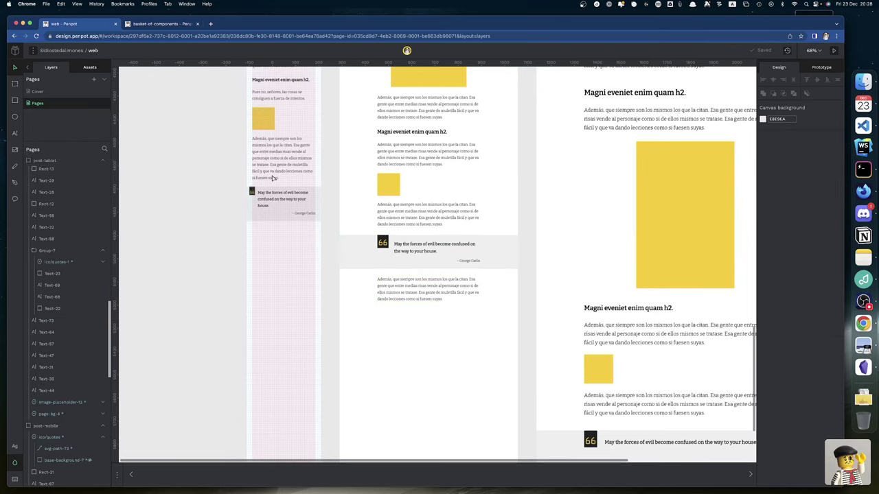
pyautogui.click(268, 181)
pyautogui.click(271, 195)
pyautogui.doubleClick(276, 205)
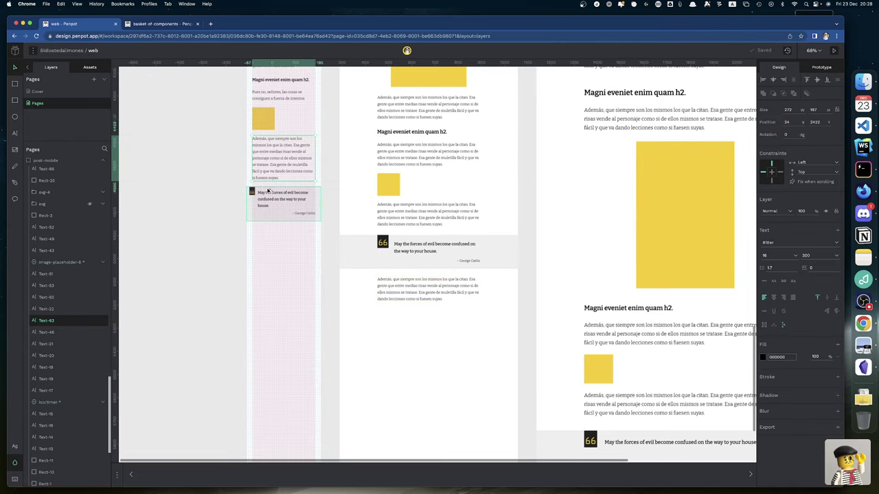
pyautogui.hotkey('ctrl', 'd')
pyautogui.hotkey('shift', 'Down')
pyautogui.hotkey('shift', 'Down')
pyautogui.hotkey('shift', 'Down')
pyautogui.hotkey('shift', 'Down')
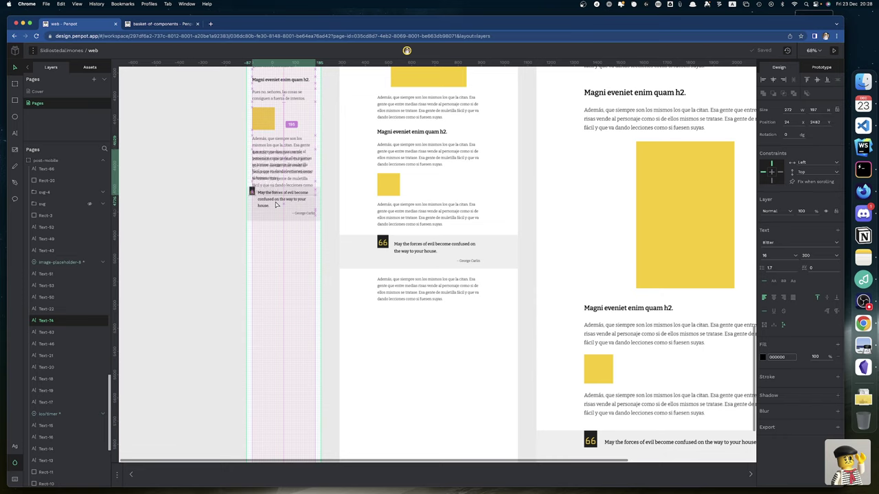
pyautogui.hotkey('shift', 'Down')
pyautogui.hotkey('shift', 'Down')
pyautogui.hotkey('shift', 'Down')
pyautogui.hotkey('shift', 'Down')
pyautogui.hotkey('shift', 'Down')
pyautogui.hotkey('shift', 'Down')
pyautogui.hotkey('shift', 'Down')
pyautogui.hotkey('shift', 'Down')
pyautogui.hotkey('shift', 'Down')
pyautogui.hotkey('shift', 'Down')
pyautogui.hotkey('shift', 'Down')
pyautogui.hotkey('shift', 'Down')
pyautogui.hotkey('shift', 'Down')
pyautogui.hotkey('shift', 'Down')
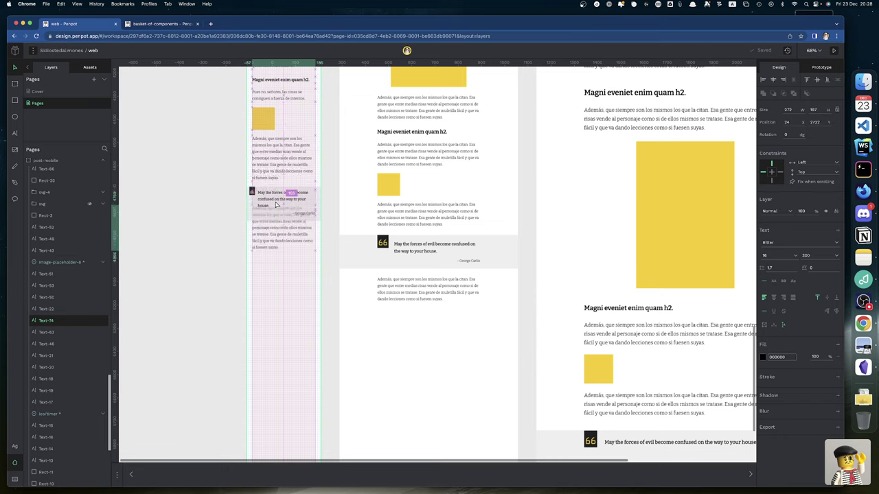
pyautogui.hotkey('shift', 'Down')
pyautogui.hotkey('shift', 'Down')
pyautogui.hotkey('shift', 'Down')
pyautogui.hotkey('shift', 'Down')
pyautogui.press('alt')
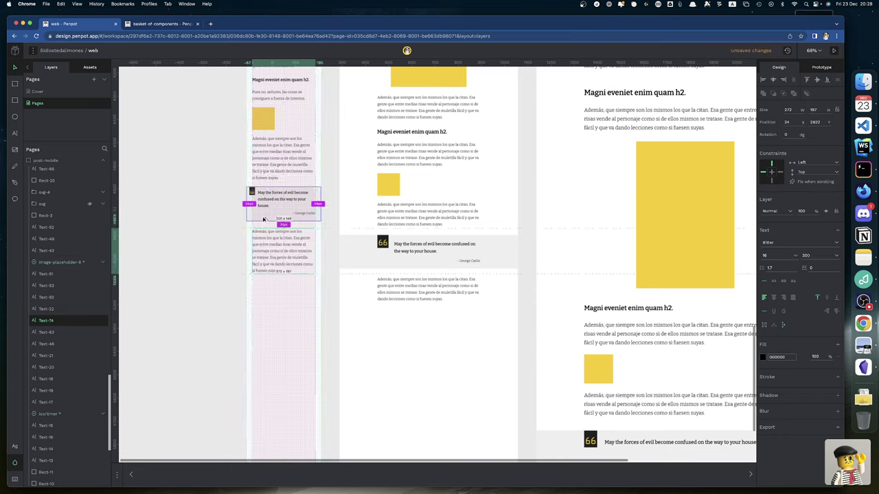
pyautogui.press('Up')
pyautogui.press('Up')
pyautogui.press('Up')
pyautogui.press('Up')
pyautogui.press('Up')
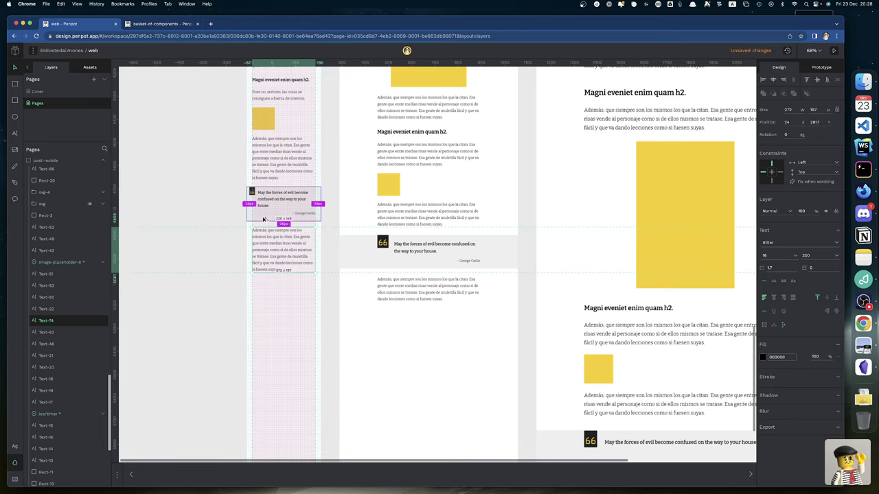
pyautogui.press('Up')
pyautogui.press('Up')
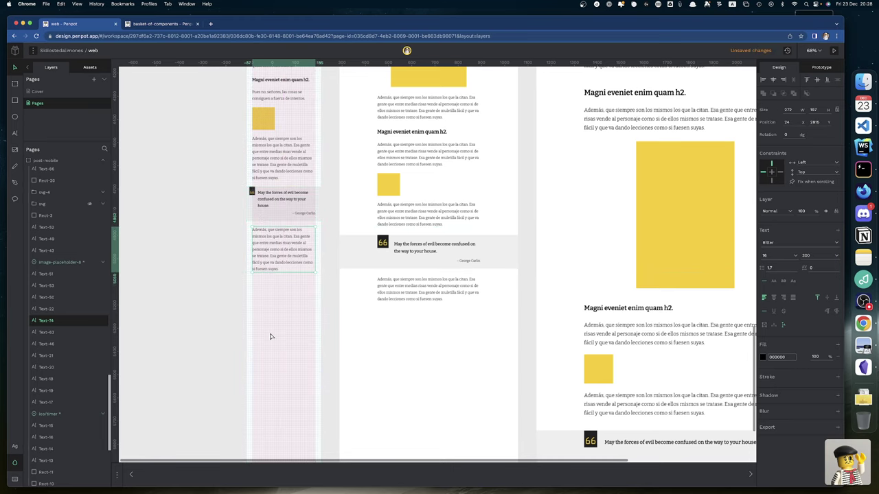
# Duplicate the desktop post's closing paragraph, move the copy down to Y 3981, and replace its text with "---".
pyautogui.scroll(2, 373, 348)
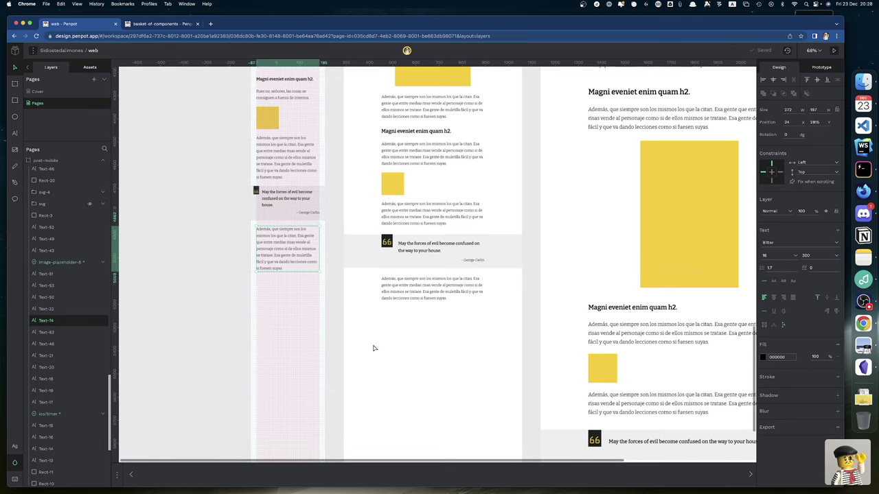
pyautogui.hscroll(-3, 374, 348)
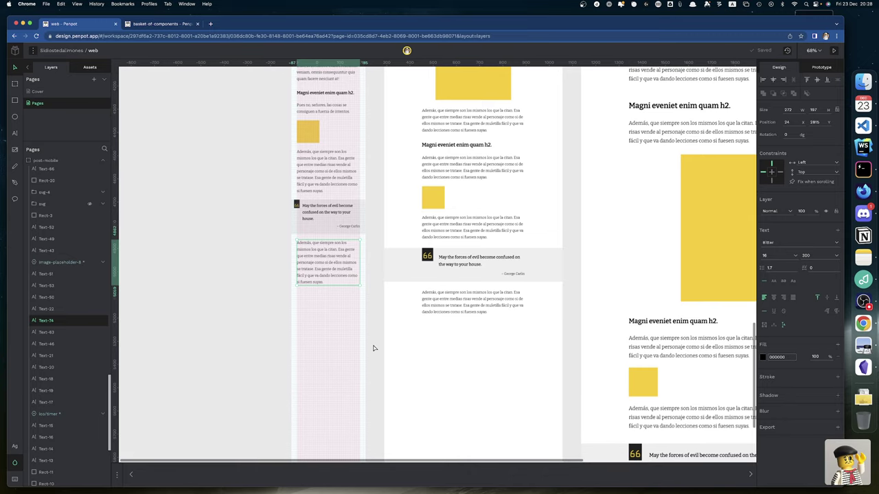
pyautogui.scroll(-10, 373, 349)
pyautogui.hscroll(15, 374, 348)
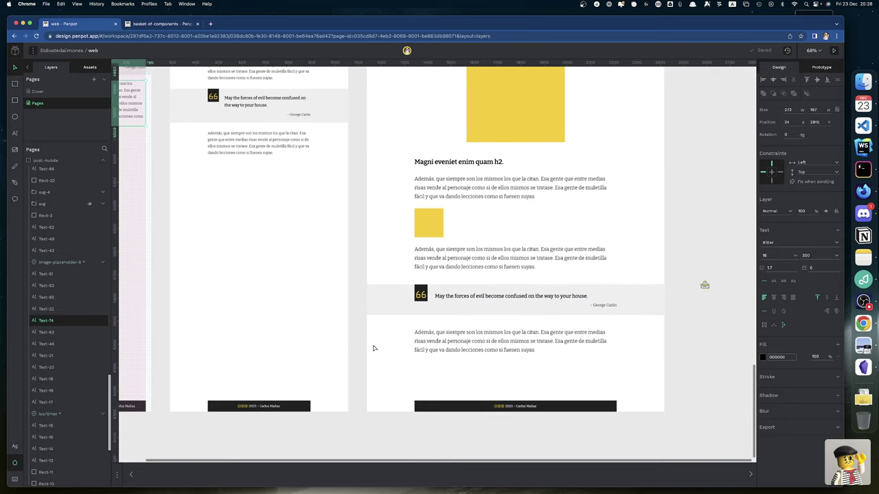
pyautogui.click(502, 353)
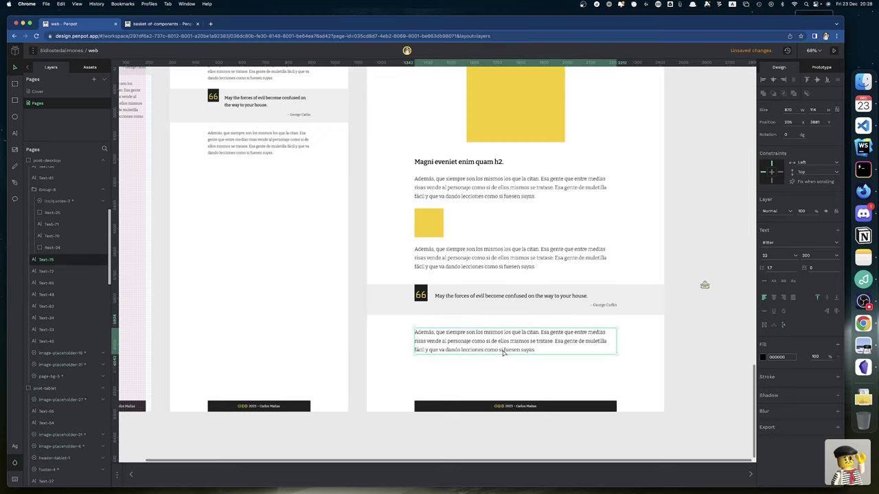
pyautogui.hotkey('ctrl', 'd')
pyautogui.hotkey('shift', 'Down')
pyautogui.hotkey('shift', 'Down')
pyautogui.hotkey('shift', 'Down')
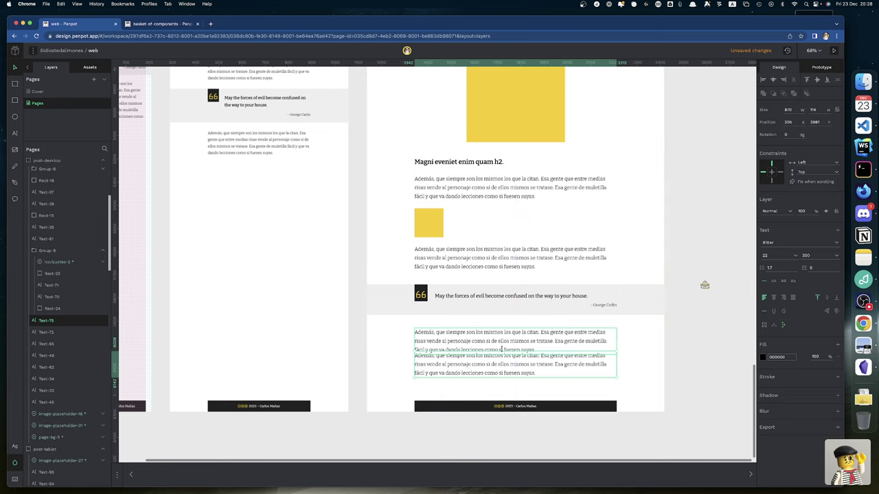
pyautogui.doubleClick(498, 374)
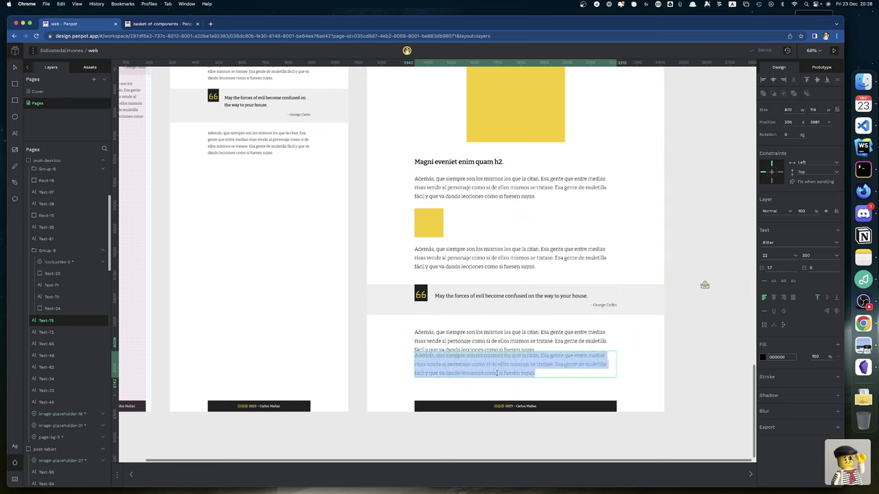
pyautogui.press('BackSpace')
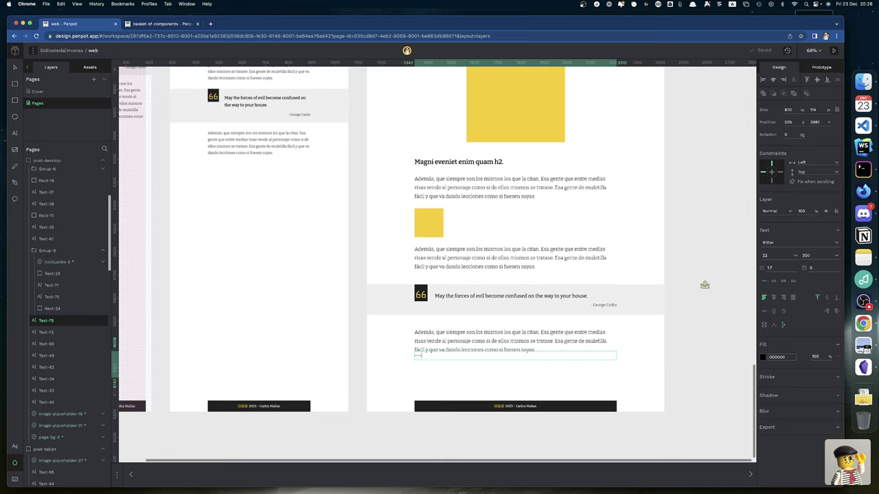
# Format the desktop post's dash separator with weight 700, the yellow library colour #ffcc00 and centred alignment.
pyautogui.hotkey('ctrl', 'a')
pyautogui.click(820, 255)
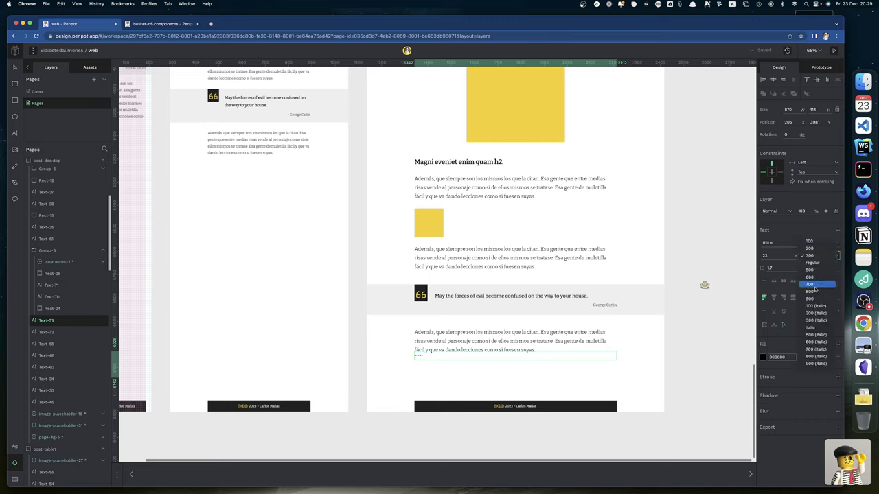
pyautogui.click(814, 285)
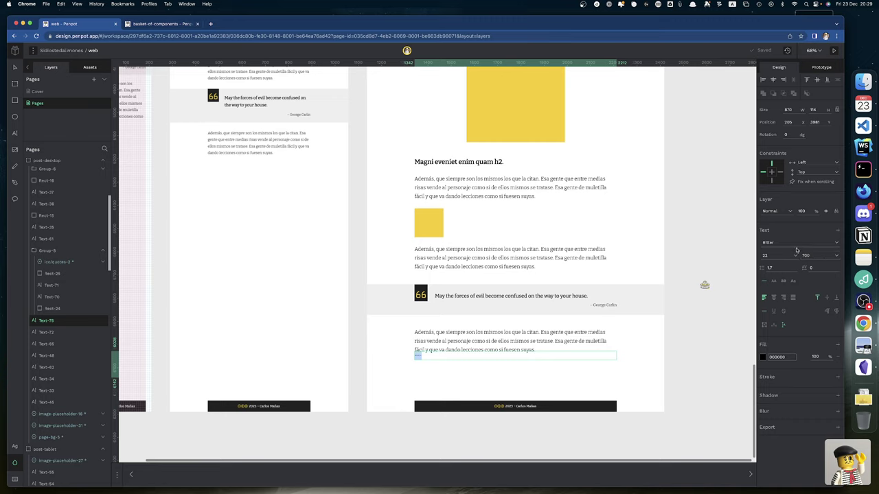
pyautogui.click(762, 357)
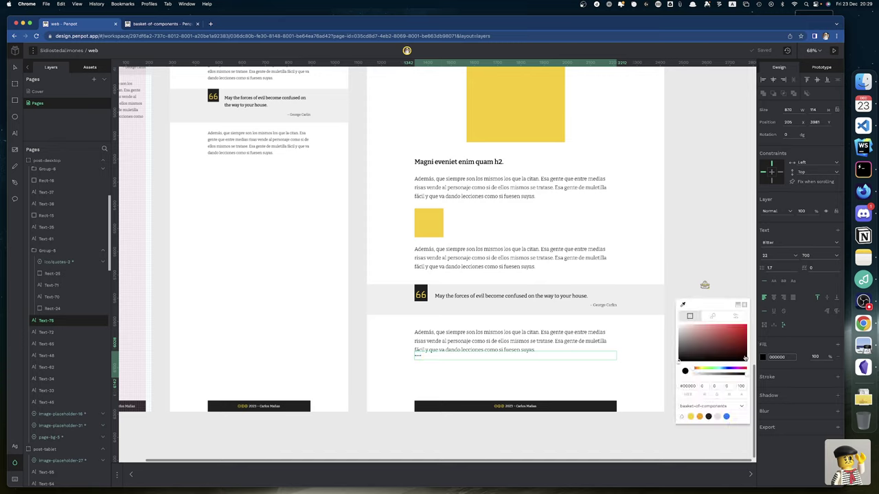
pyautogui.click(691, 418)
pyautogui.click(691, 243)
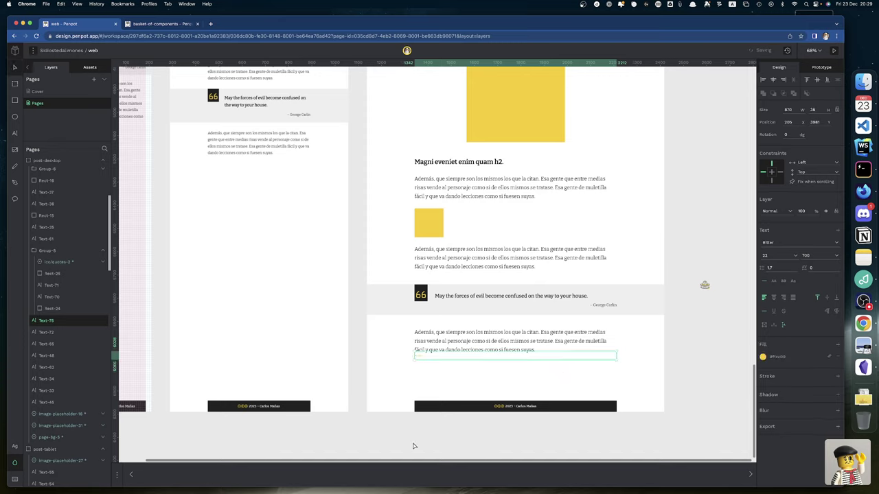
pyautogui.click(774, 298)
pyautogui.click(720, 360)
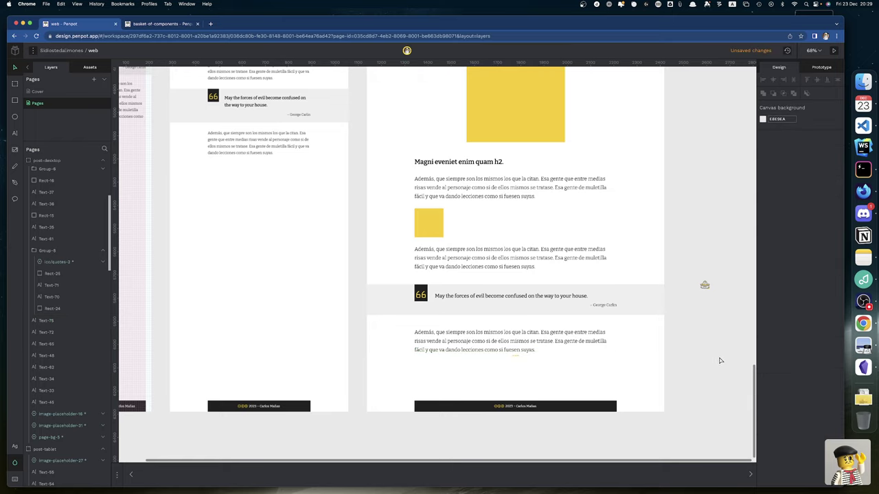
# Move the yellow dash separator farther below the desktop post's closing paragraph, to Y 4027.
pyautogui.click(516, 359)
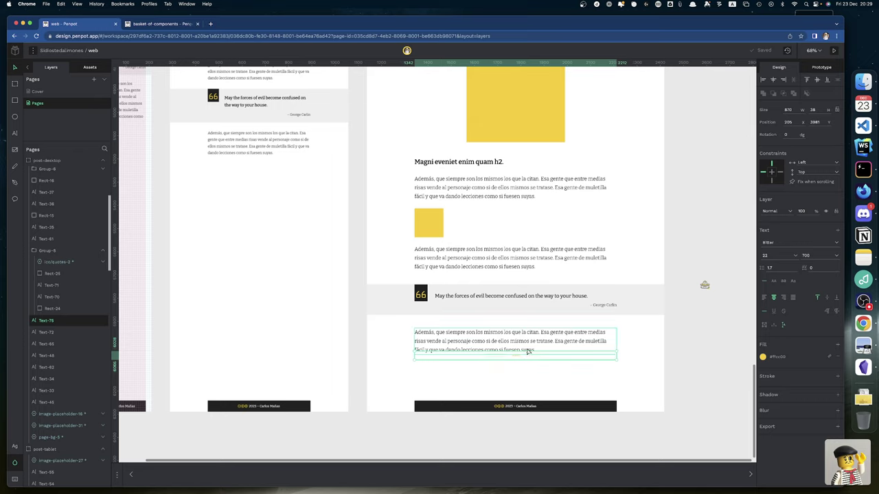
pyautogui.hotkey('shift', 'Down')
pyautogui.hotkey('shift', 'Down')
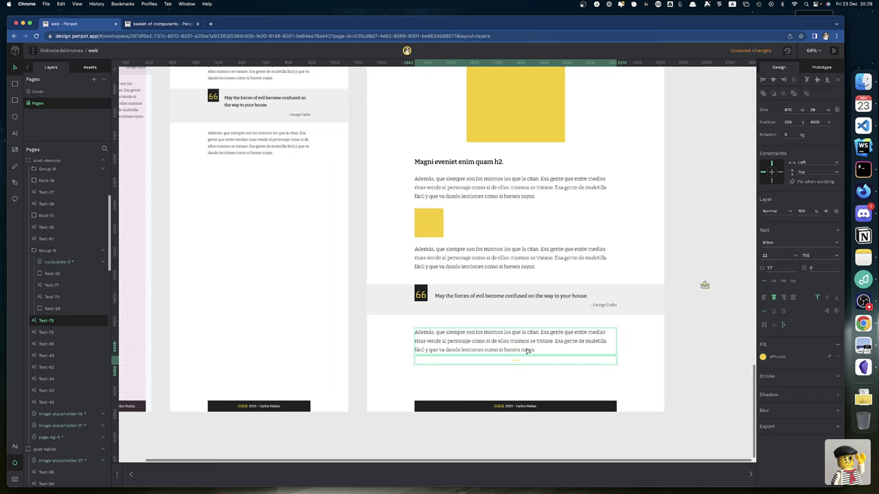
pyautogui.hotkey('shift', 'Down')
pyautogui.hotkey('shift', 'Down')
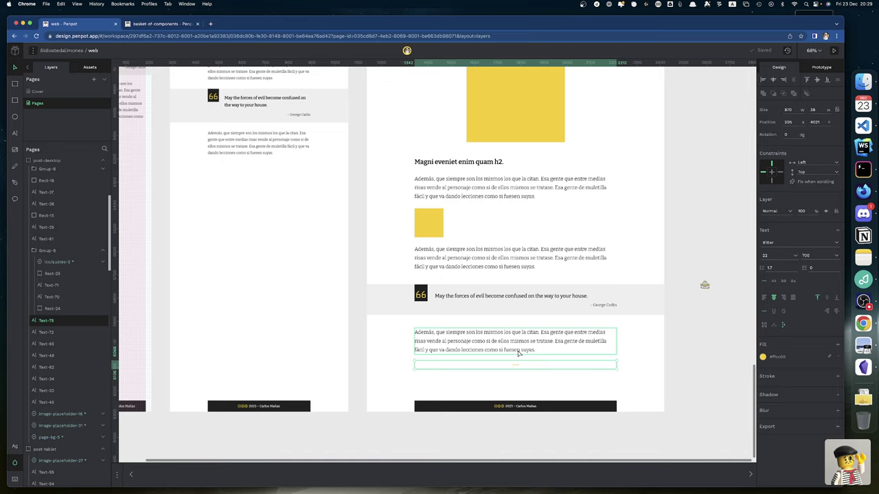
pyautogui.press('Down')
pyautogui.press('Down')
pyautogui.press('Down')
pyautogui.press('Down')
pyautogui.press('Down')
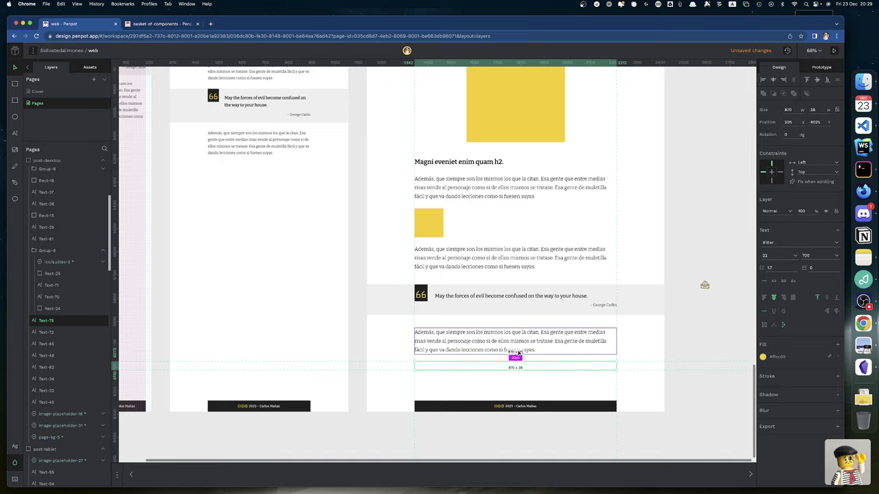
pyautogui.press('Down')
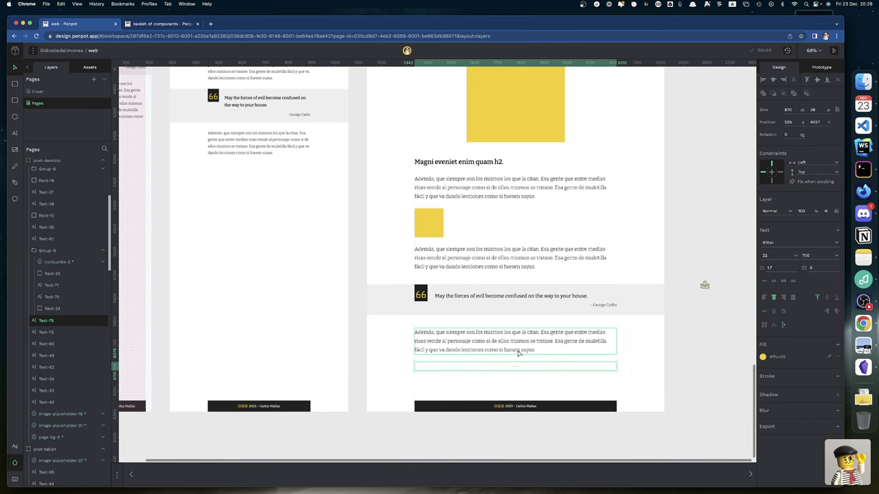
# Check the spacing between the opening paragraphs of the desktop post and of the tablet post.
pyautogui.scroll(10, 474, 233)
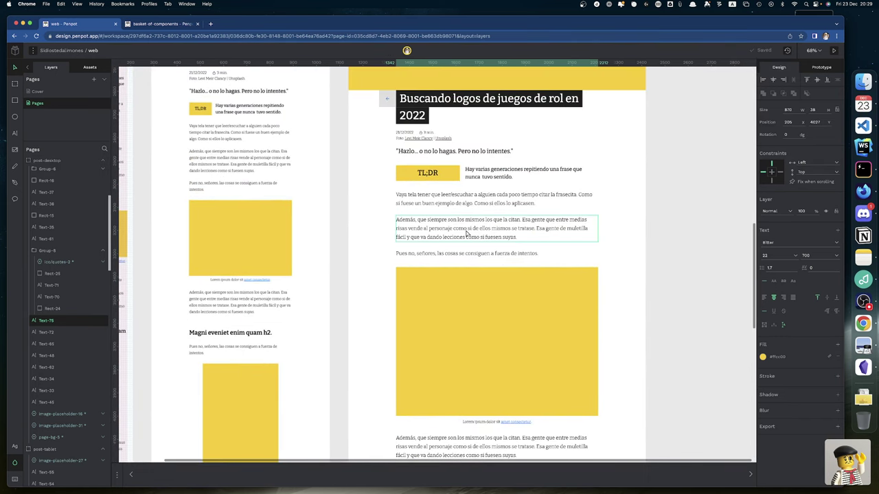
pyautogui.click(472, 198)
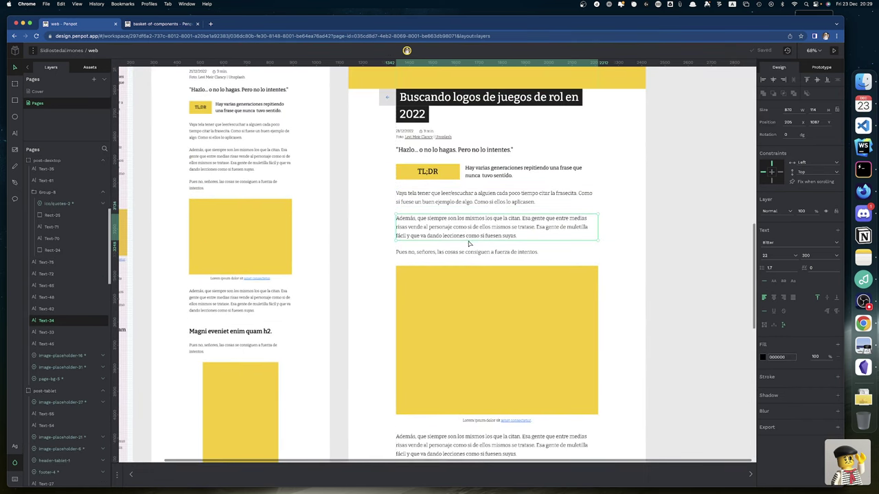
pyautogui.scroll(-15, 472, 199)
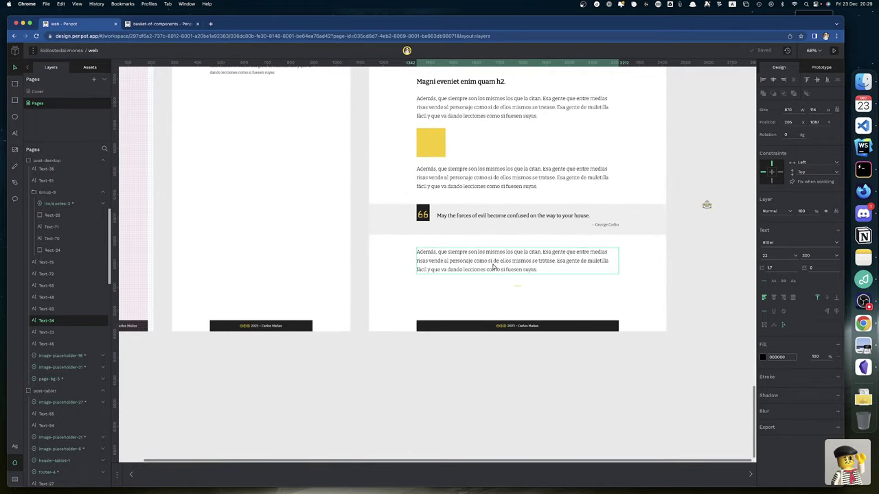
pyautogui.click(517, 288)
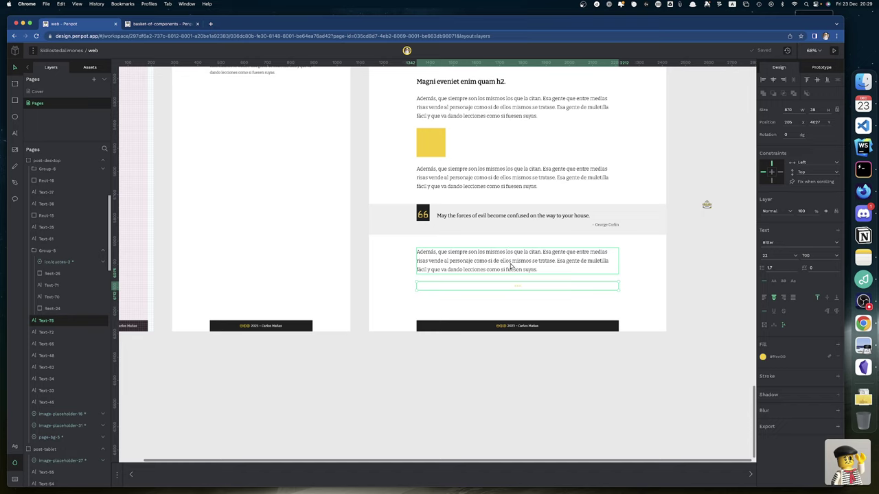
pyautogui.hscroll(-5, 540, 307)
pyautogui.scroll(3, 540, 307)
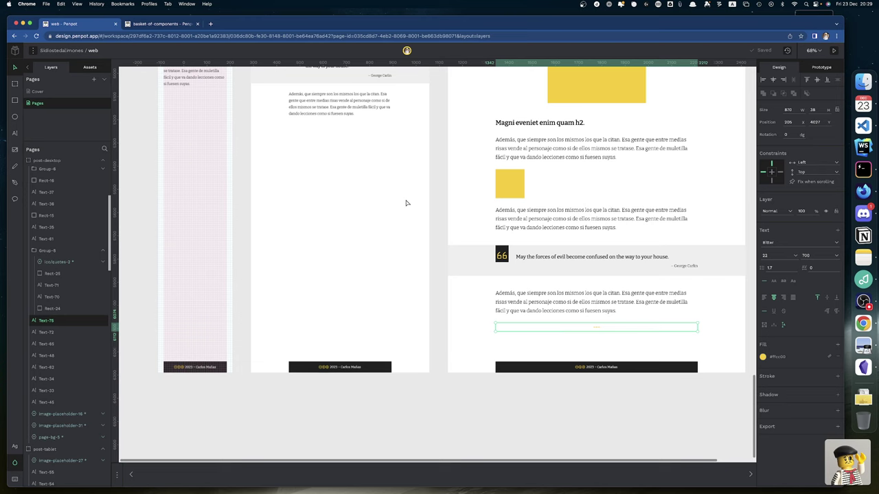
pyautogui.scroll(6, 356, 154)
pyautogui.hscroll(-2, 356, 153)
pyautogui.click(331, 178)
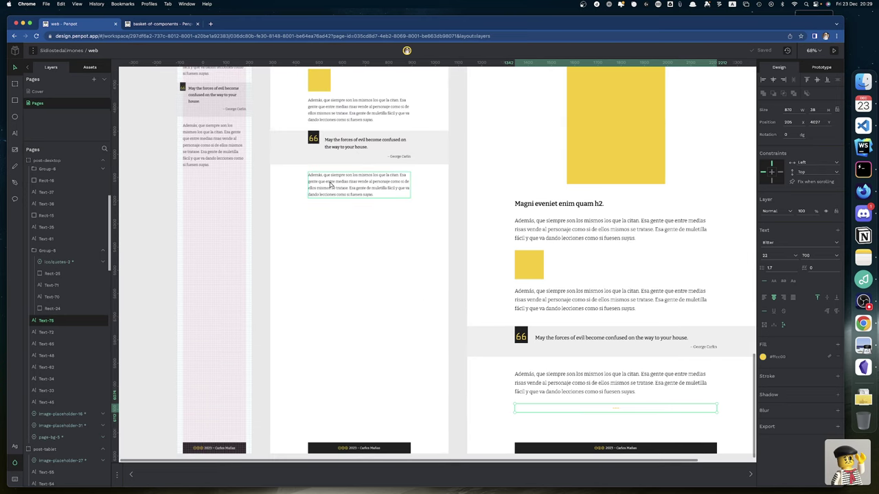
pyautogui.scroll(10, 330, 164)
pyautogui.hscroll(2, 329, 165)
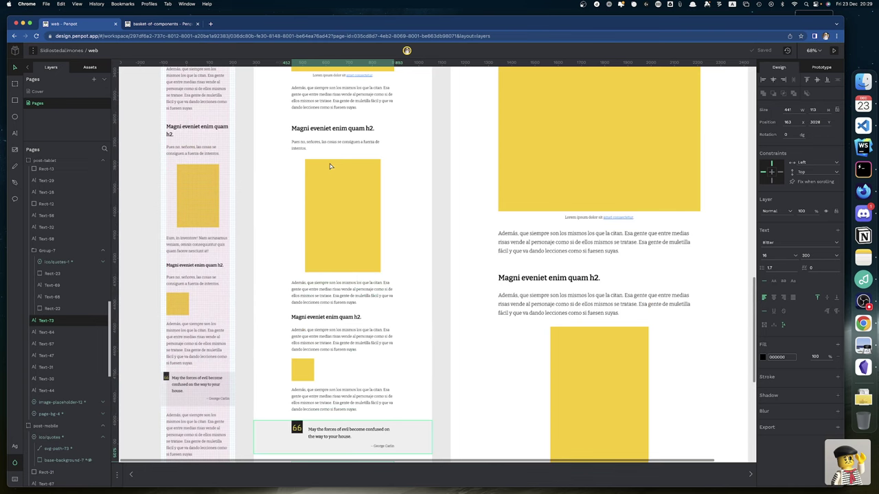
pyautogui.click(318, 141)
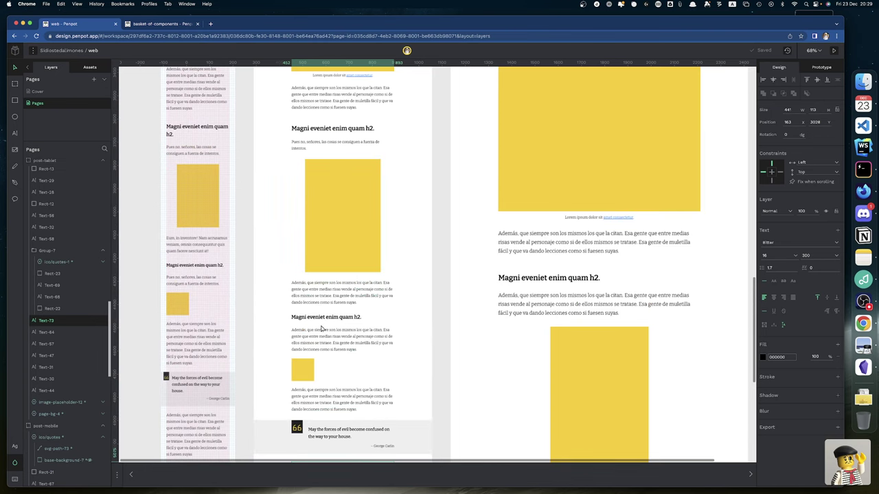
pyautogui.scroll(11, 321, 329)
pyautogui.hscroll(3, 321, 329)
pyautogui.click(310, 281)
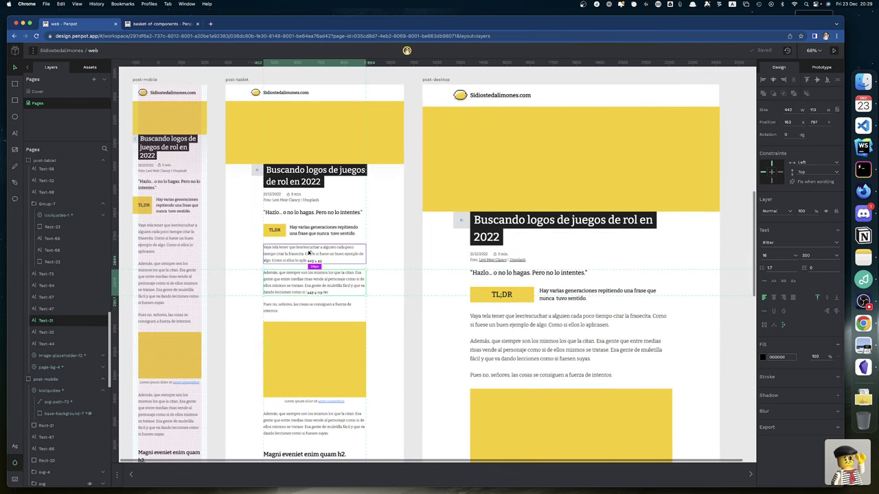
# Duplicate the tablet post's closing paragraph, move the copy down to Y 3165, and replace its text with "---".
pyautogui.scroll(-20, 305, 359)
pyautogui.hscroll(-1, 305, 359)
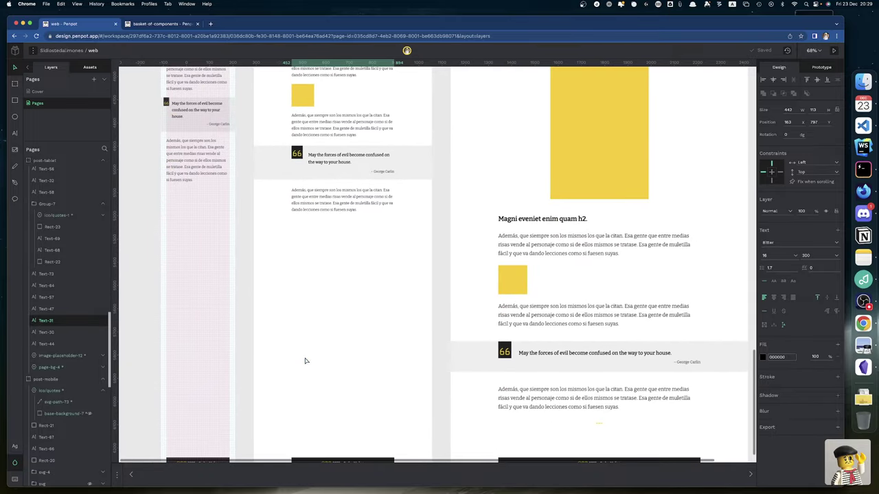
pyautogui.hotkey('ctrl', 'd')
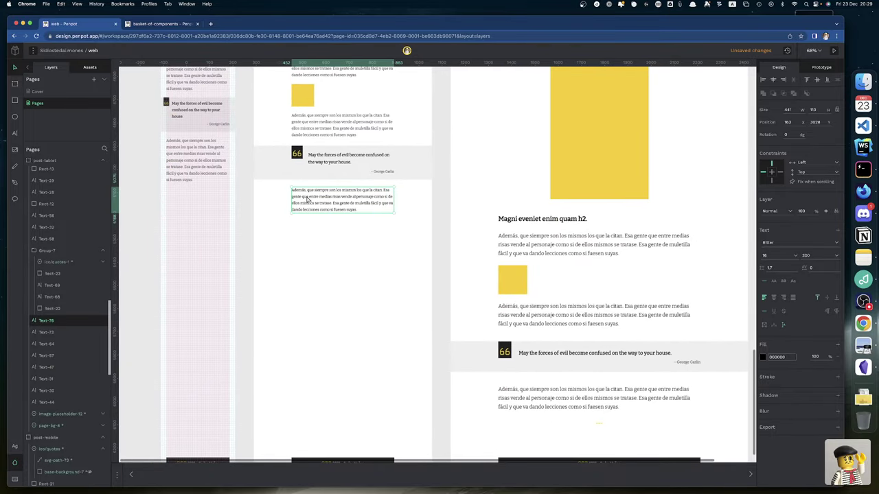
pyautogui.moveTo(308, 198); pyautogui.dragTo(307, 206)
pyautogui.hotkey('shift', 'Down')
pyautogui.hotkey('shift', 'Down')
pyautogui.hotkey('shift', 'Down')
pyautogui.hotkey('shift', 'Down')
pyautogui.hotkey('shift', 'Down')
pyautogui.hotkey('shift', 'Down')
pyautogui.hotkey('shift', 'Down')
pyautogui.hotkey('shift', 'Down')
pyautogui.hotkey('shift', 'Down')
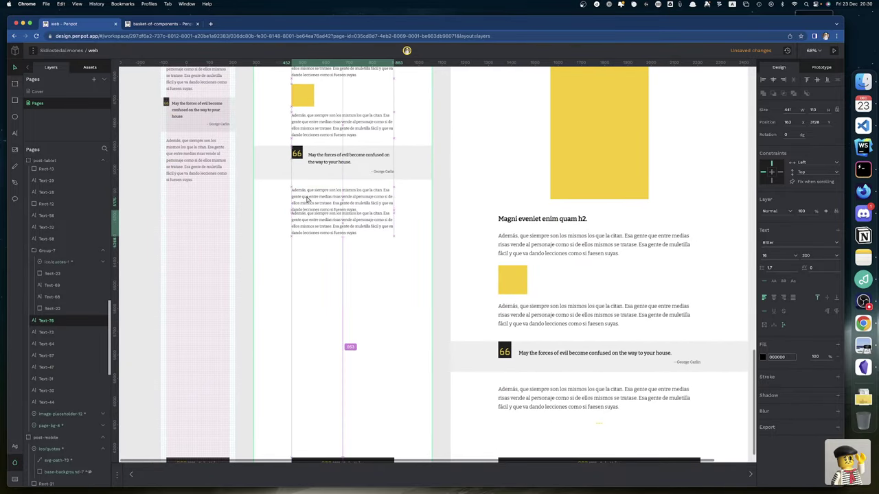
pyautogui.press('Down')
pyautogui.press('Down')
pyautogui.press('Down')
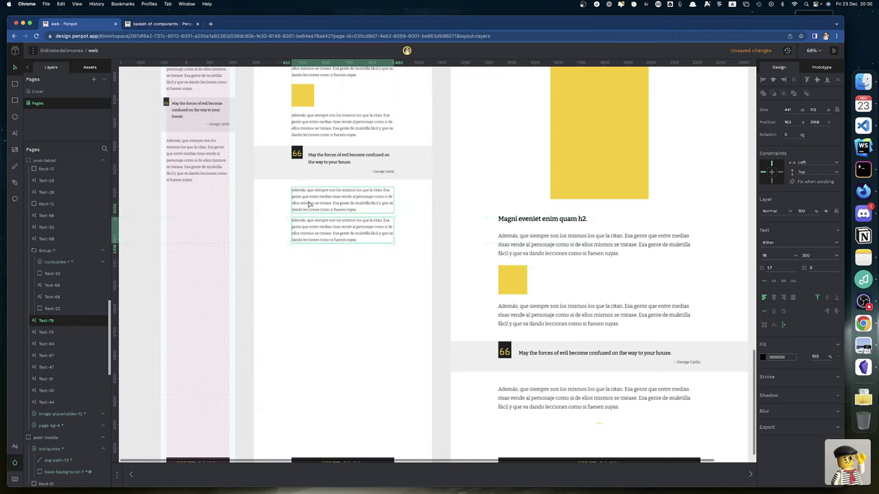
pyautogui.press('Down')
pyautogui.press('Down')
pyautogui.press('Down')
pyautogui.press('Down')
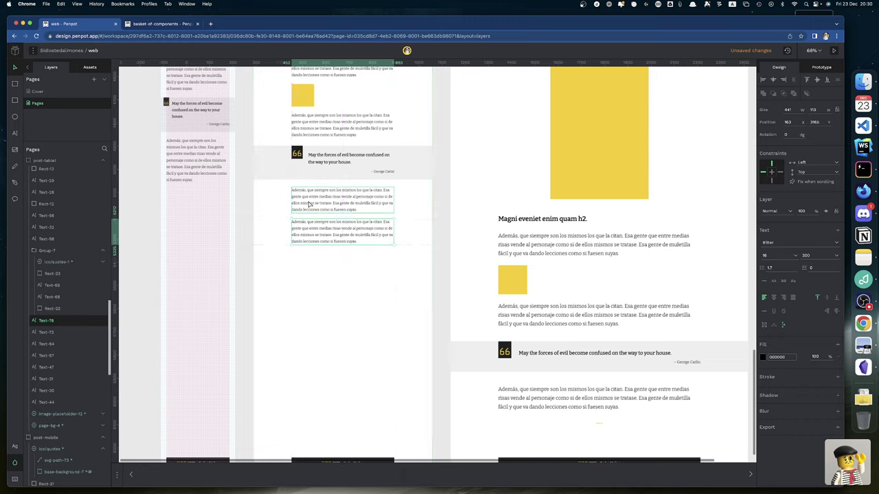
pyautogui.doubleClick(323, 241)
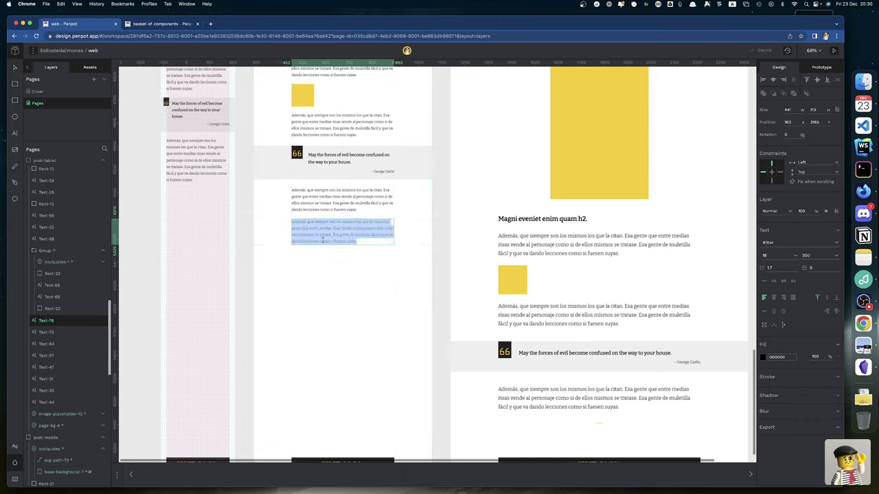
pyautogui.press('BackSpace')
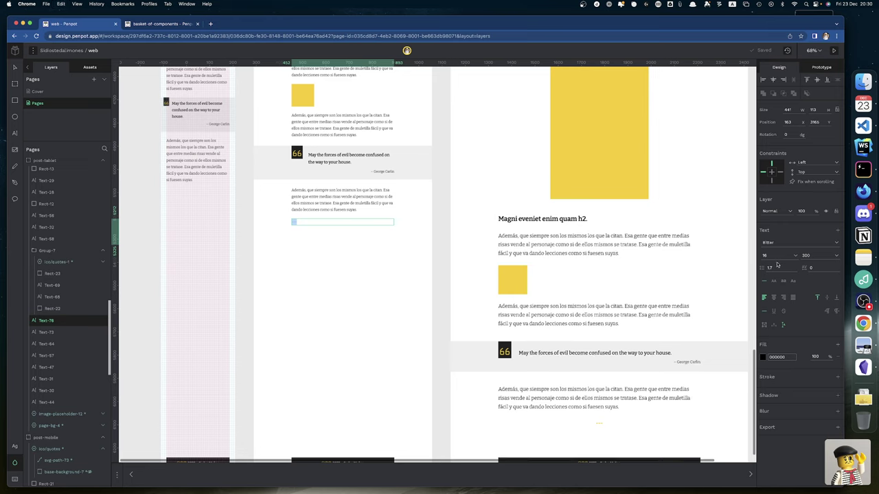
# Format the tablet post's dash separator with weight 700, the yellow library colour #ffcc00 and centred alignment.
pyautogui.click(812, 256)
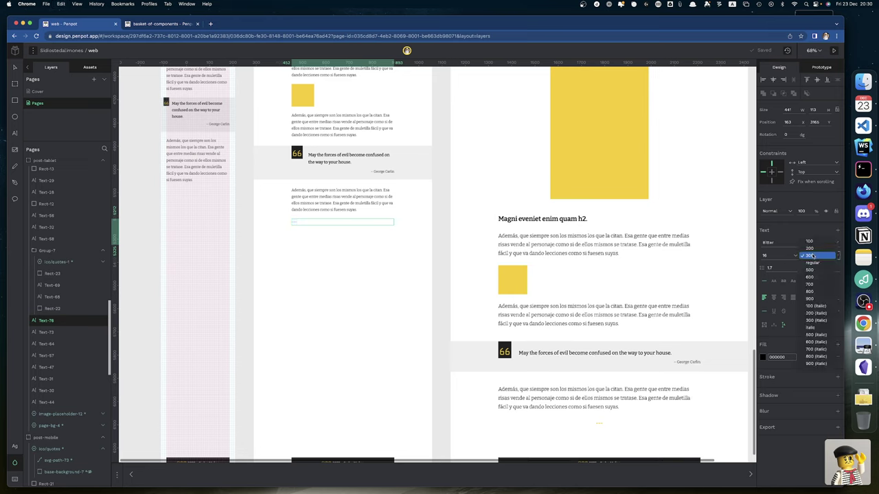
pyautogui.click(815, 288)
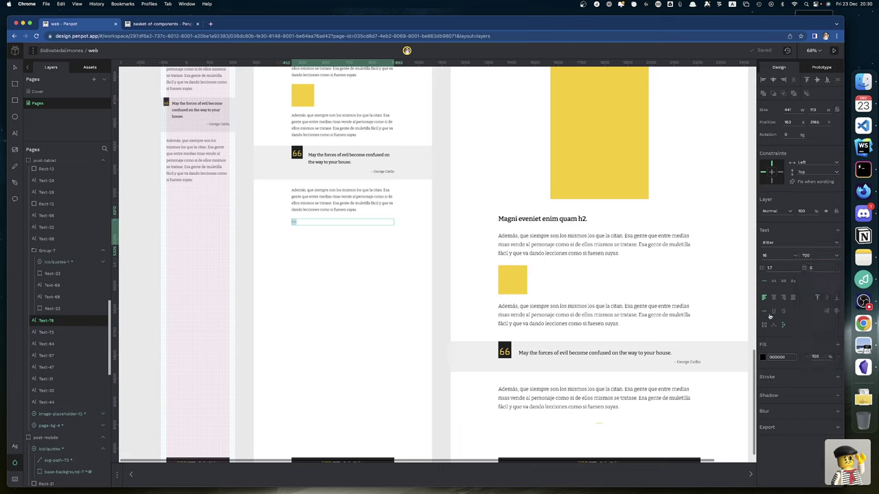
pyautogui.click(763, 356)
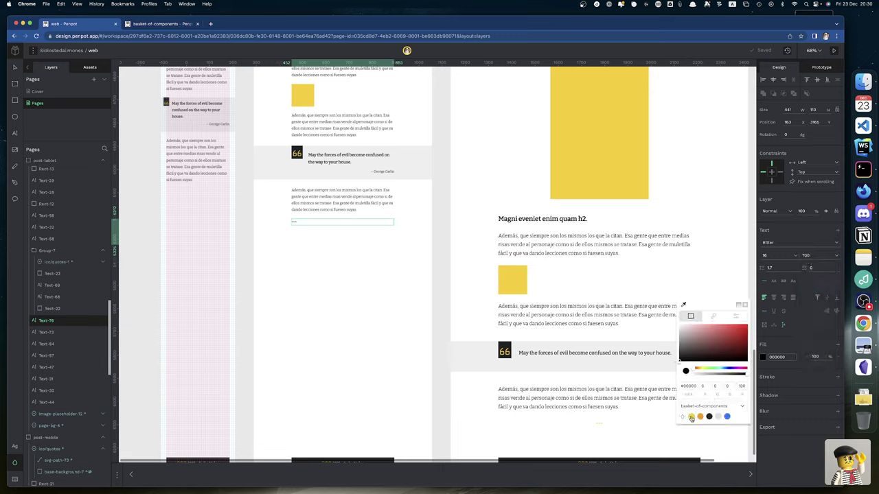
pyautogui.click(691, 418)
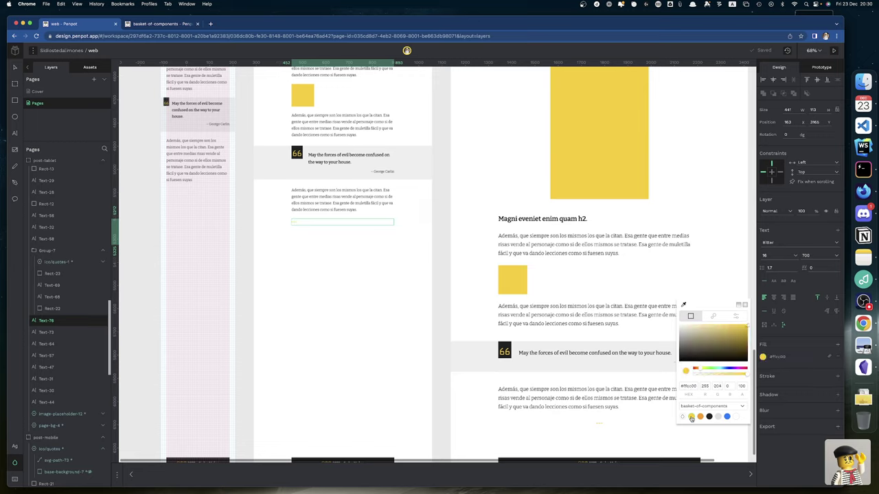
pyautogui.click(775, 299)
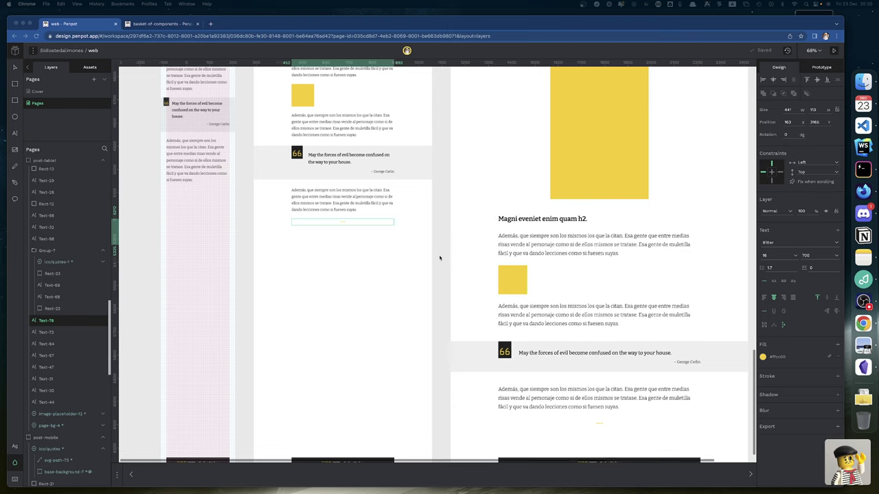
pyautogui.press('Escape')
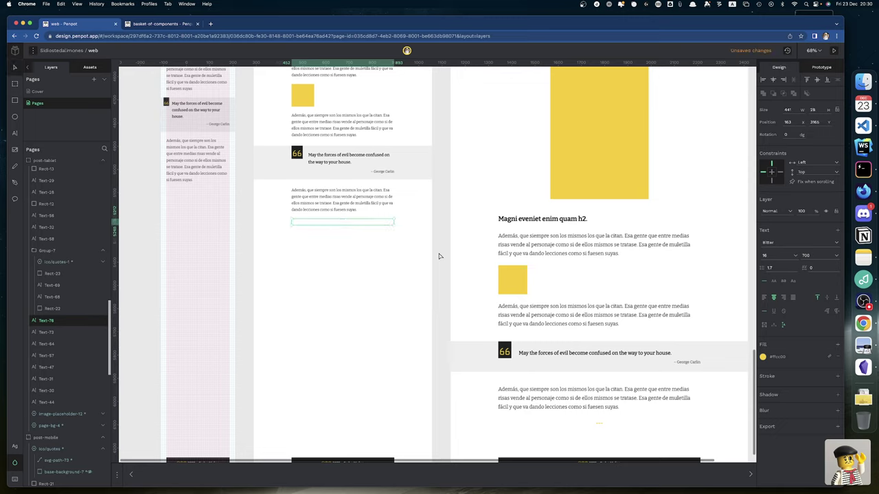
pyautogui.press('Escape')
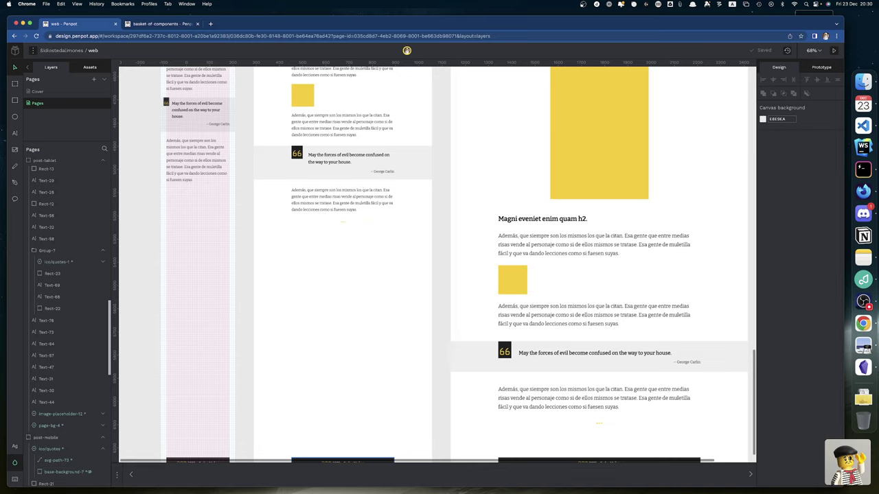
# Compare the yellow separator at the end of the tablet post with the one in the desktop post.
pyautogui.scroll(-3, 367, 347)
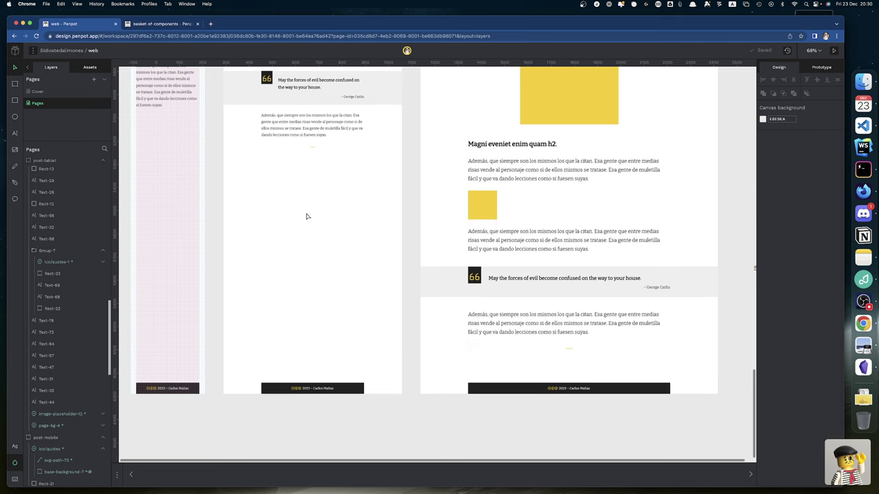
pyautogui.hscroll(-6, 307, 215)
pyautogui.scroll(4, 306, 216)
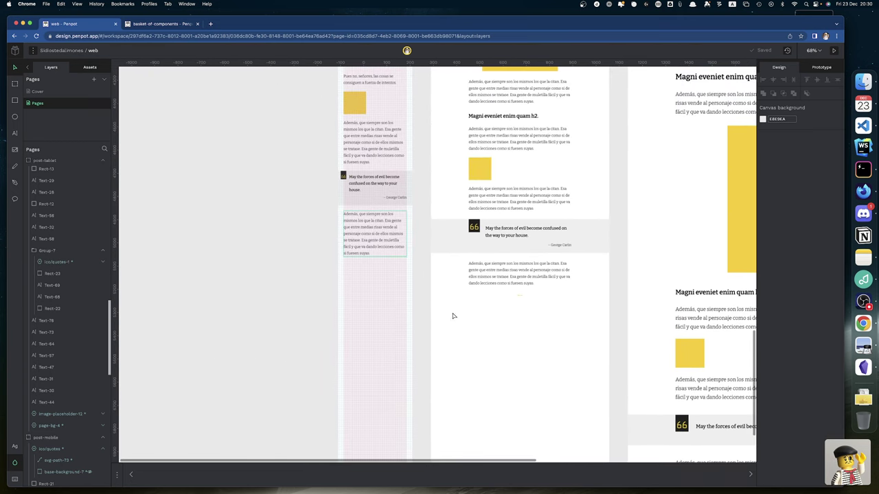
pyautogui.hscroll(5, 453, 316)
pyautogui.scroll(-4, 453, 316)
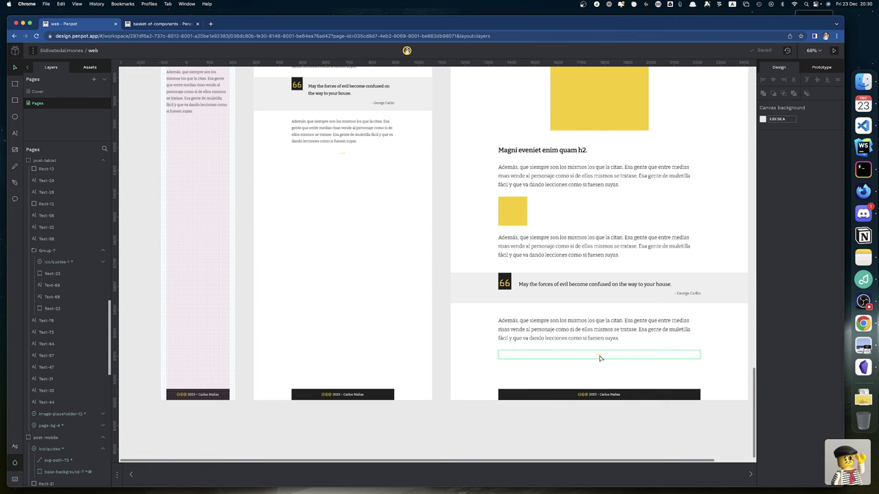
pyautogui.click(600, 357)
pyautogui.hscroll(-4, 391, 274)
pyautogui.scroll(3, 391, 273)
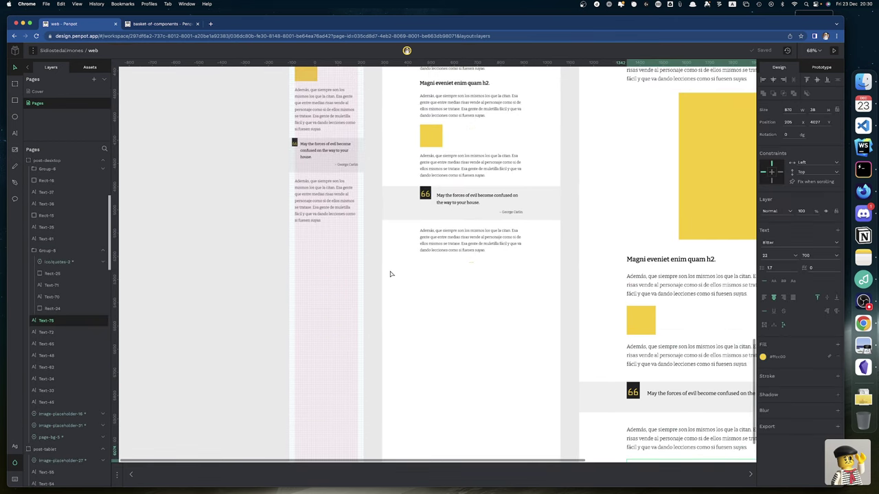
# Duplicate the mobile post's closing paragraph, move the copy down to Y 3035, and replace its text with "---".
pyautogui.click(331, 219)
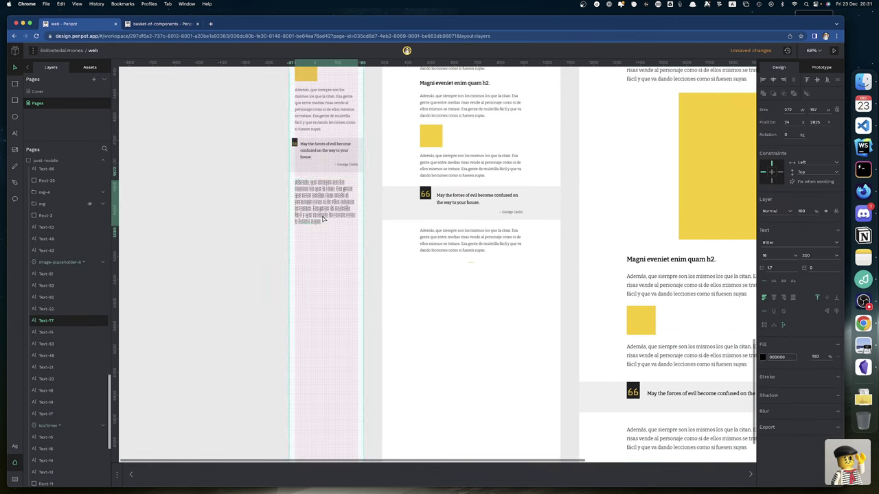
pyautogui.moveTo(331, 219); pyautogui.dragTo(311, 234)
pyautogui.doubleClick(310, 254)
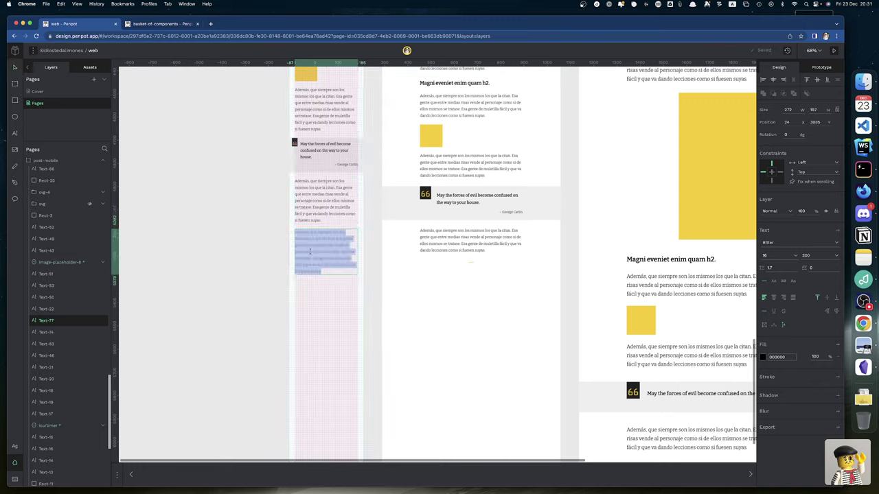
pyautogui.press('BackSpace')
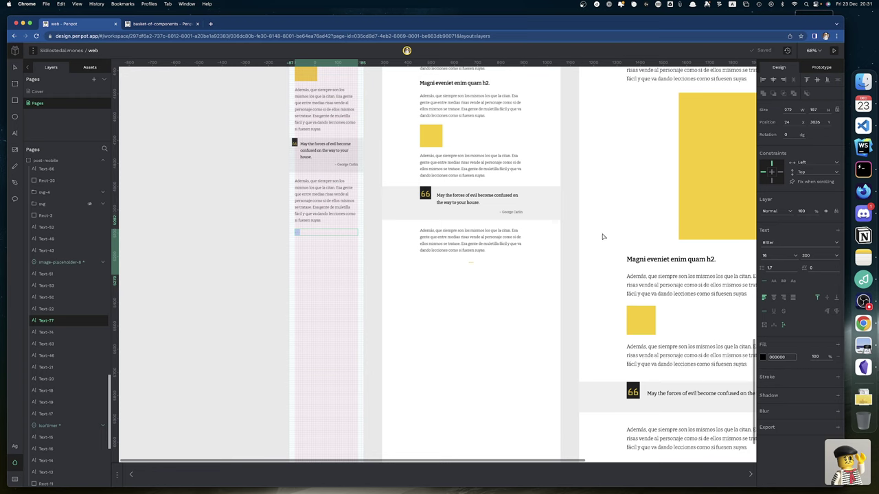
# Format the mobile post's dash separator with weight 700, the yellow library colour #ffcc00 and centred alignment, and nudge it to Y 3036.
pyautogui.click(813, 255)
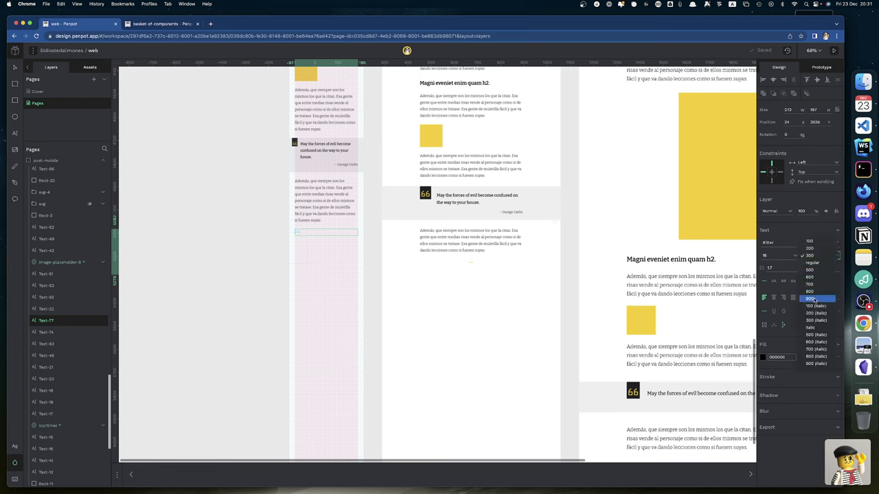
pyautogui.click(817, 287)
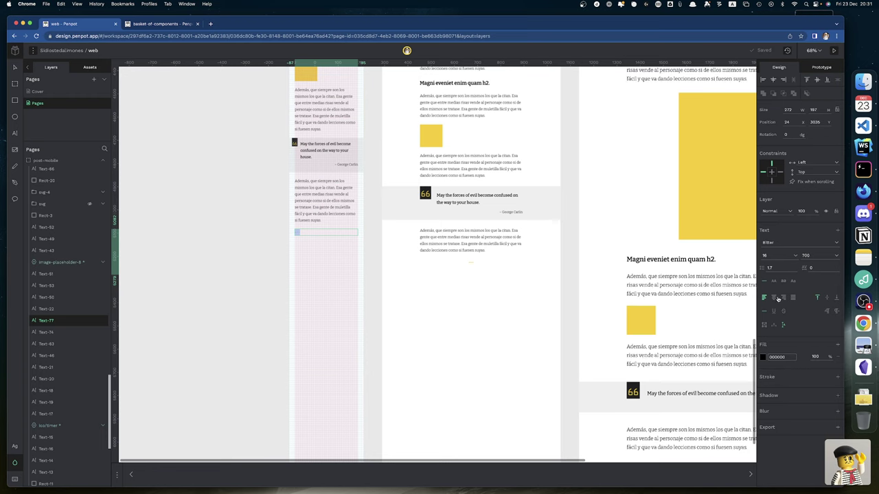
pyautogui.click(762, 357)
pyautogui.click(692, 417)
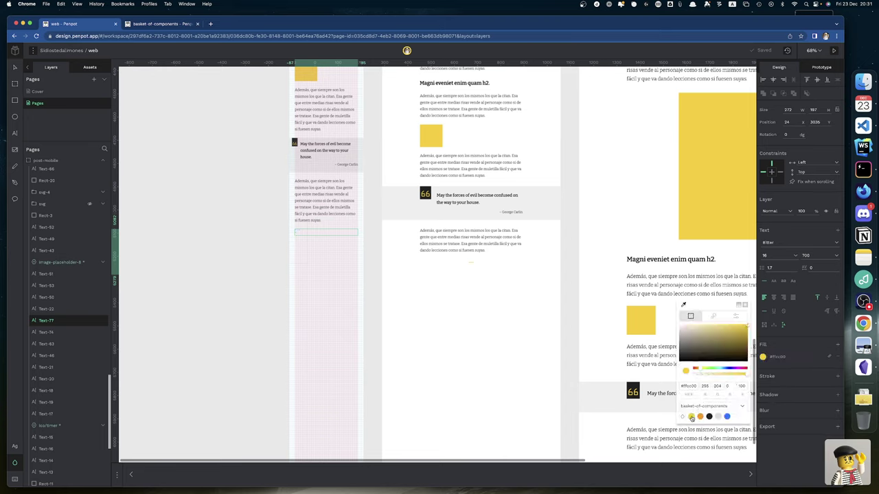
pyautogui.click(774, 299)
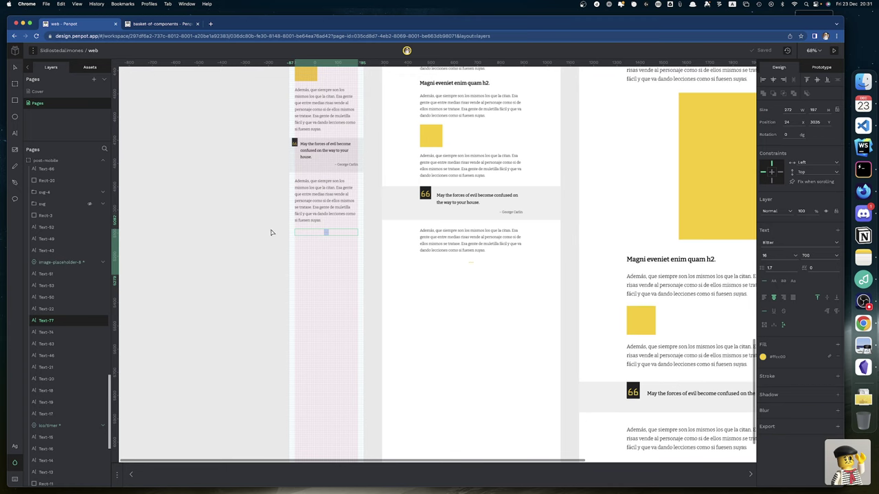
pyautogui.moveTo(314, 232); pyautogui.dragTo(310, 225)
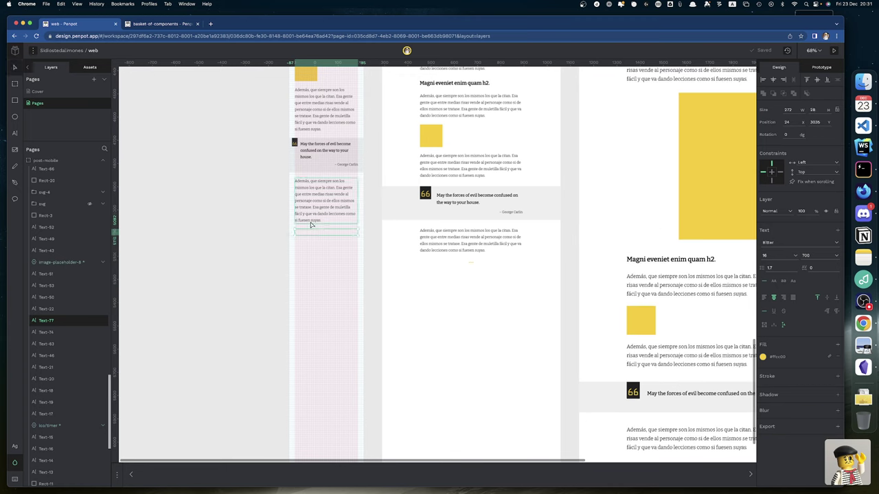
pyautogui.press('Down')
# Duplicate the mobile post's "Eum, in inventore!" paragraph and move the copy below the yellow dash separator, to Y 3090.
pyautogui.scroll(5, 313, 221)
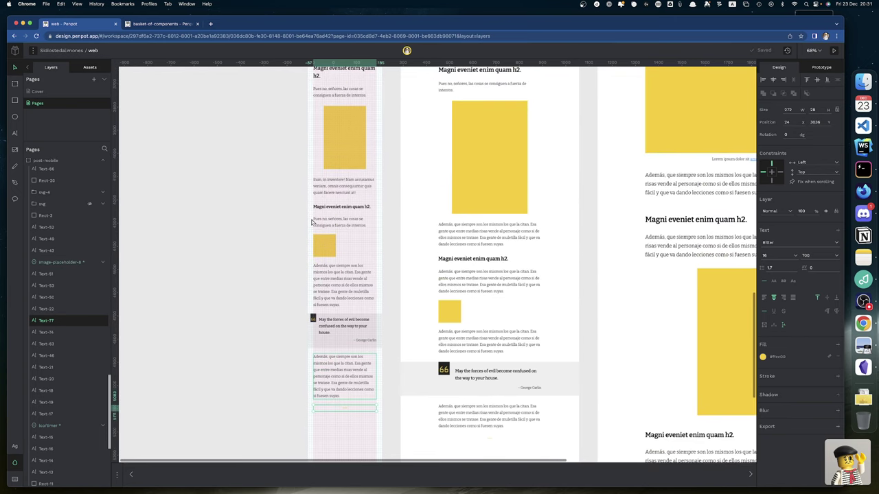
pyautogui.hotkey('ctrl', 'v')
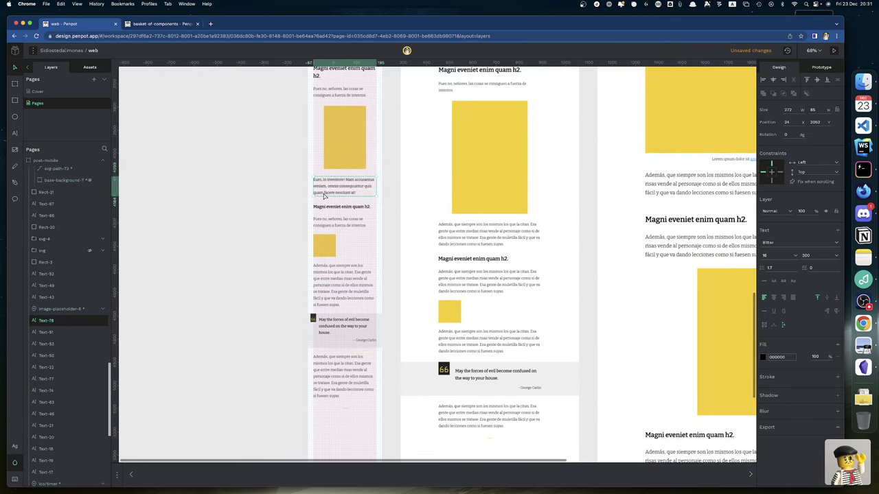
pyautogui.hotkey('shift', 'Down')
pyautogui.hotkey('shift', 'Down')
pyautogui.hotkey('shift', 'Down')
pyautogui.hotkey('shift', 'Down')
pyautogui.hotkey('shift', 'Down')
pyautogui.hotkey('shift', 'Down')
pyautogui.hotkey('shift', 'Down')
pyautogui.hotkey('shift', 'Down')
pyautogui.hotkey('shift', 'Down')
pyautogui.hotkey('shift', 'Down')
pyautogui.hotkey('shift', 'Down')
pyautogui.hotkey('shift', 'Down')
pyautogui.hotkey('shift', 'Down')
pyautogui.hotkey('shift', 'Down')
pyautogui.hotkey('shift', 'Down')
pyautogui.hotkey('shift', 'Down')
pyautogui.hotkey('shift', 'Down')
pyautogui.hotkey('shift', 'Down')
pyautogui.hotkey('shift', 'Down')
pyautogui.hotkey('shift', 'Down')
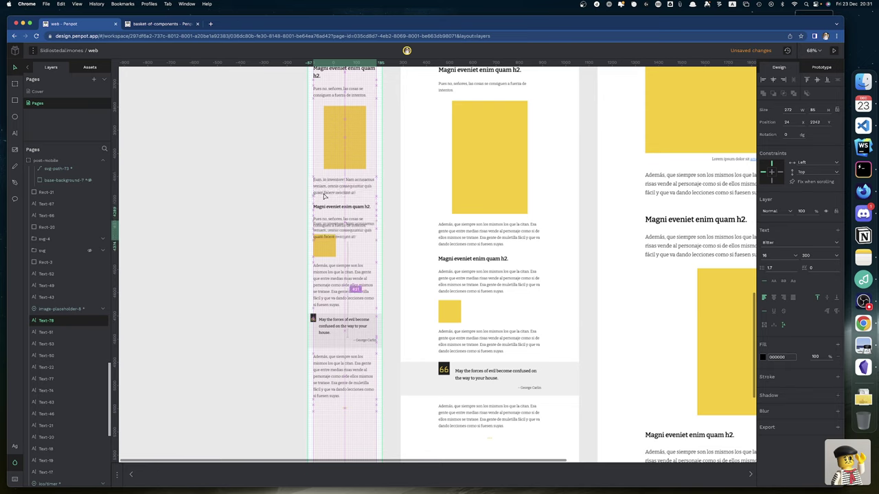
pyautogui.hotkey('shift', 'Down')
pyautogui.hotkey('shift', 'Down')
pyautogui.hotkey('shift', 'Down')
pyautogui.hotkey('shift', 'Down')
pyautogui.hotkey('shift', 'Down')
pyautogui.hotkey('shift', 'Down')
pyautogui.hotkey('shift', 'Down')
pyautogui.hotkey('shift', 'Down')
pyautogui.hotkey('shift', 'Down')
pyautogui.hotkey('shift', 'Down')
pyautogui.hotkey('shift', 'Down')
pyautogui.hotkey('shift', 'Down')
pyautogui.hotkey('shift', 'Down')
pyautogui.hotkey('shift', 'Down')
pyautogui.hotkey('shift', 'Down')
pyautogui.hotkey('shift', 'Down')
pyautogui.hotkey('shift', 'Down')
pyautogui.hotkey('shift', 'Down')
pyautogui.hotkey('shift', 'Down')
pyautogui.hotkey('shift', 'Down')
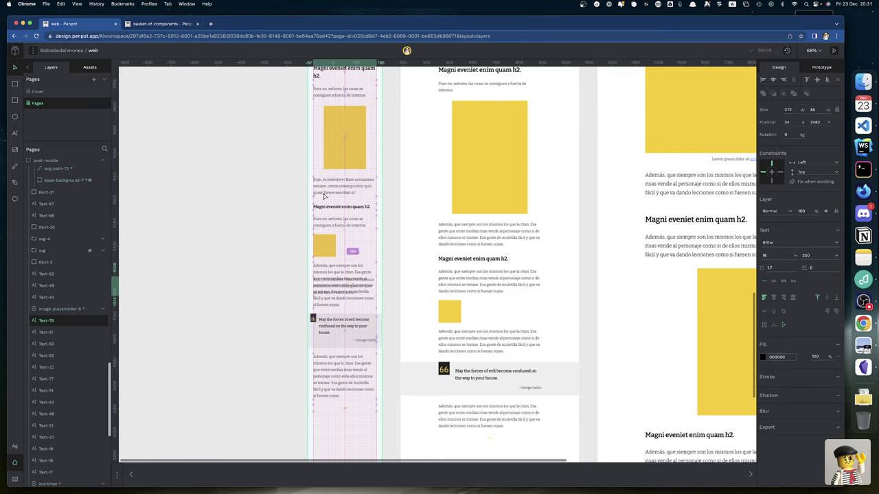
pyautogui.hotkey('shift', 'Down')
pyautogui.hotkey('shift', 'Down')
pyautogui.hotkey('shift', 'Down')
pyautogui.hotkey('shift', 'Down')
pyautogui.hotkey('shift', 'Down')
pyautogui.hotkey('shift', 'Down')
pyautogui.hotkey('shift', 'Down')
pyautogui.hotkey('shift', 'Down')
pyautogui.hotkey('shift', 'Down')
pyautogui.hotkey('shift', 'Down')
pyautogui.hotkey('shift', 'Down')
pyautogui.hotkey('shift', 'Down')
pyautogui.hotkey('shift', 'Down')
pyautogui.hotkey('shift', 'Down')
pyautogui.hotkey('shift', 'Down')
pyautogui.hotkey('shift', 'Down')
pyautogui.hotkey('shift', 'Down')
pyautogui.hotkey('shift', 'Down')
pyautogui.hotkey('shift', 'Down')
pyautogui.hotkey('shift', 'Down')
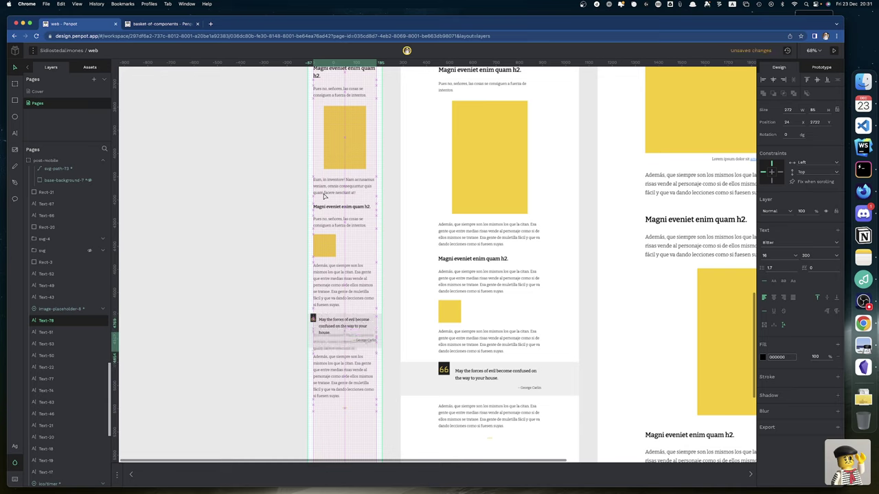
pyautogui.hotkey('shift', 'Down')
pyautogui.hotkey('shift', 'Down')
pyautogui.hotkey('shift', 'Down')
pyautogui.hotkey('shift', 'Down')
pyautogui.hotkey('shift', 'Down')
pyautogui.hotkey('shift', 'Down')
pyautogui.hotkey('shift', 'Down')
pyautogui.hotkey('shift', 'Down')
pyautogui.hotkey('shift', 'Down')
pyautogui.hotkey('shift', 'Down')
pyautogui.hotkey('shift', 'Down')
pyautogui.hotkey('shift', 'Down')
pyautogui.hotkey('shift', 'Down')
pyautogui.hotkey('shift', 'Down')
pyautogui.hotkey('shift', 'Down')
pyautogui.hotkey('shift', 'Down')
pyautogui.hotkey('shift', 'Down')
pyautogui.hotkey('shift', 'Down')
pyautogui.hotkey('shift', 'Down')
pyautogui.hotkey('shift', 'Down')
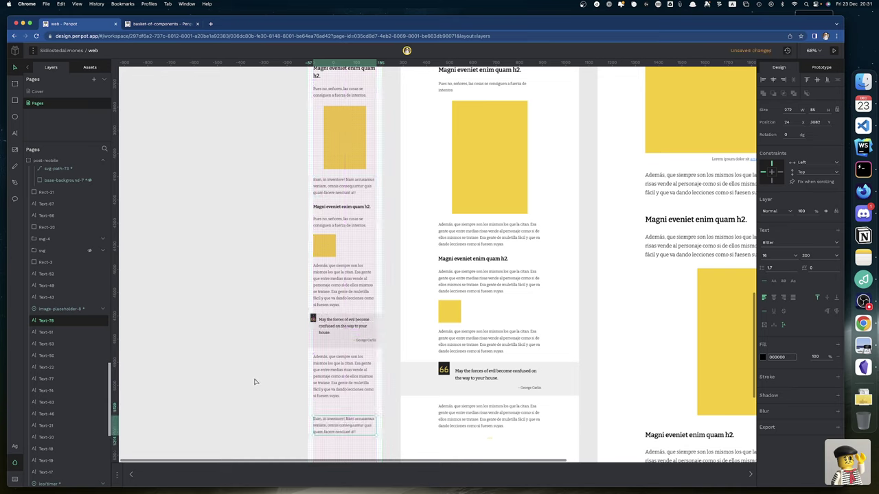
pyautogui.moveTo(332, 414)
pyautogui.mouseDown()
pyautogui.moveTo(359, 412)
pyautogui.moveTo(348, 410)
pyautogui.mouseUp()
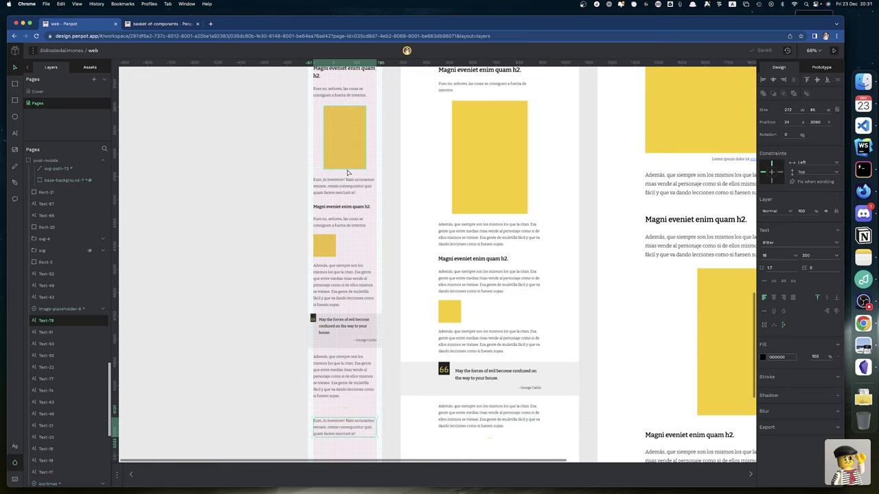
# Hide the square layout grid of the post-mobile board.
pyautogui.scroll(15, 348, 172)
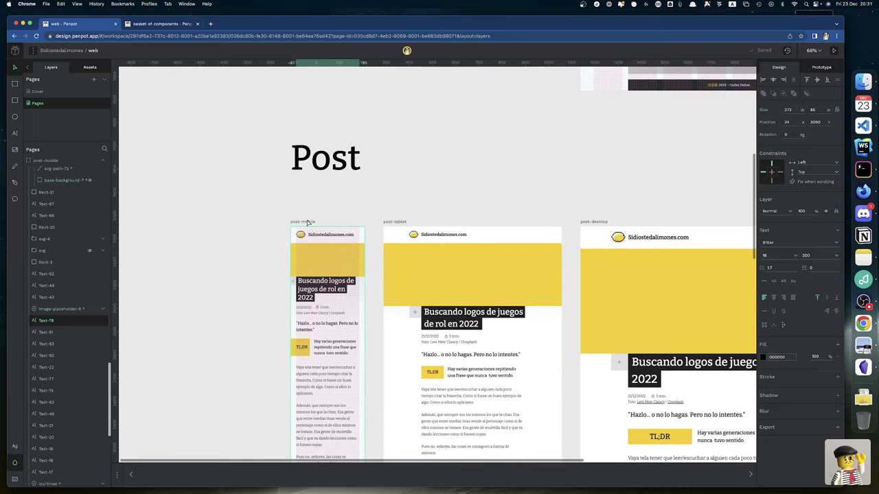
pyautogui.click(302, 222)
pyautogui.click(828, 345)
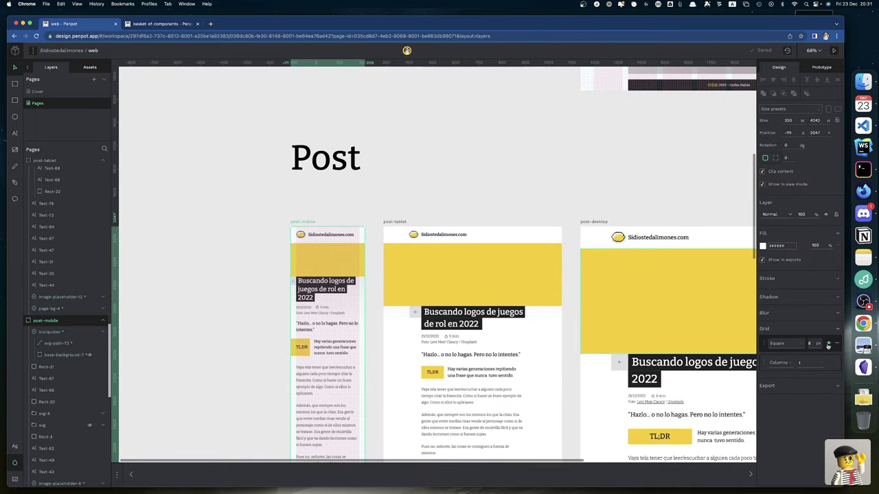
# Turn off the 8 px square grid on the post-mobile board.
pyautogui.click(828, 345)
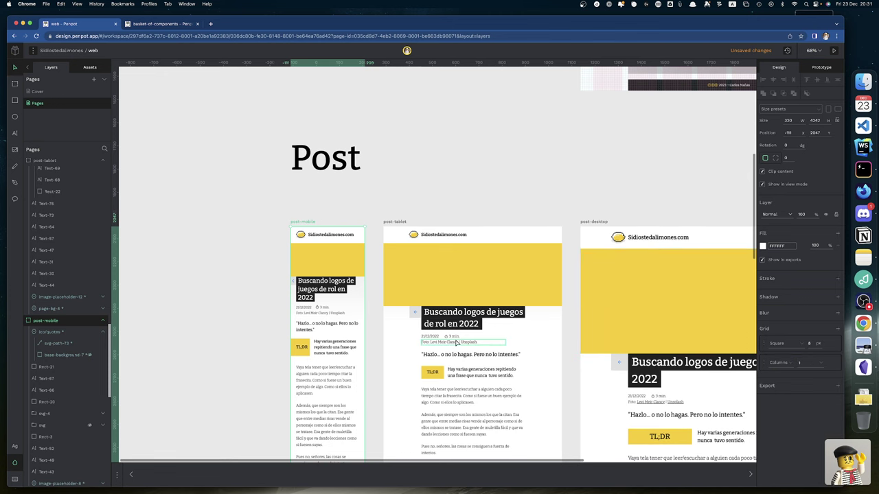
# Duplicate the tablet post's "Pues no, señores" paragraph above the first image placeholder and move the copy straight down toward the end of the post.
pyautogui.scroll(-5, 456, 343)
pyautogui.scroll(-15, 456, 342)
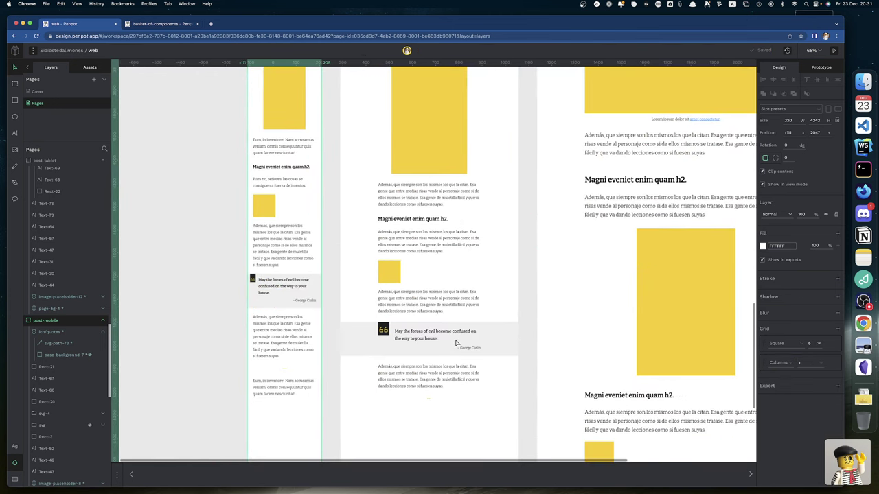
pyautogui.scroll(10, 455, 343)
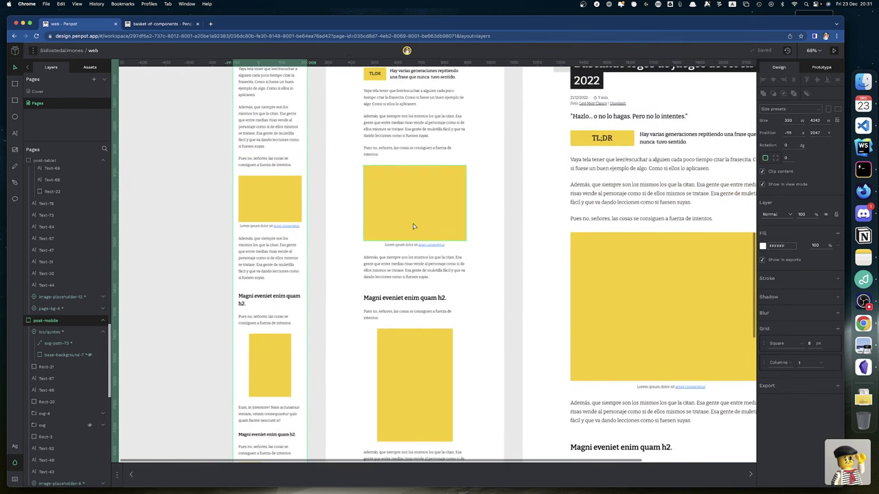
pyautogui.click(385, 149)
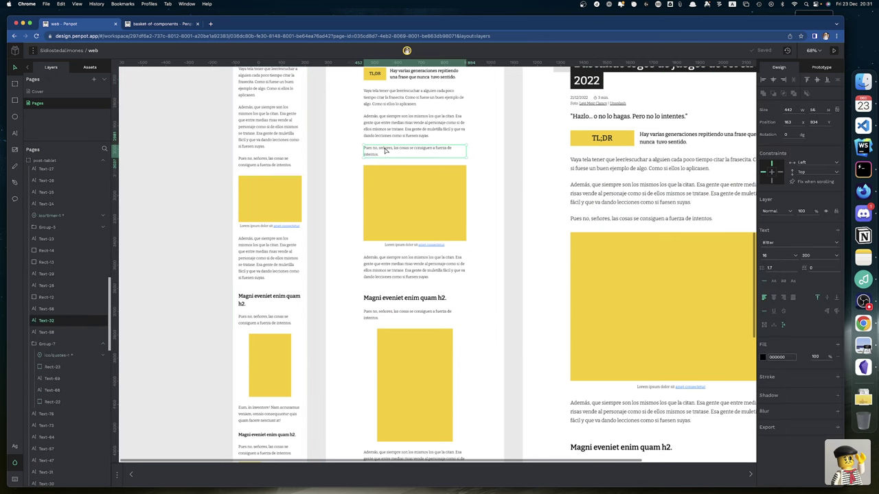
pyautogui.scroll(-10, 385, 150)
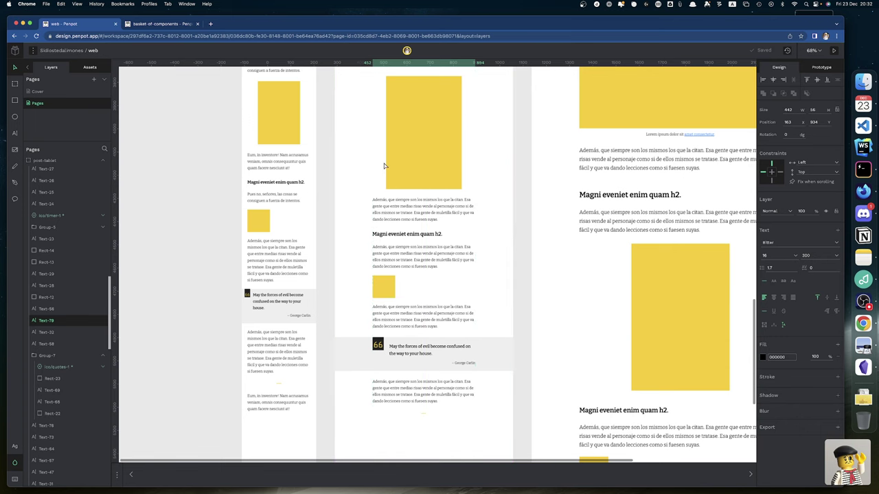
pyautogui.scroll(10, 385, 165)
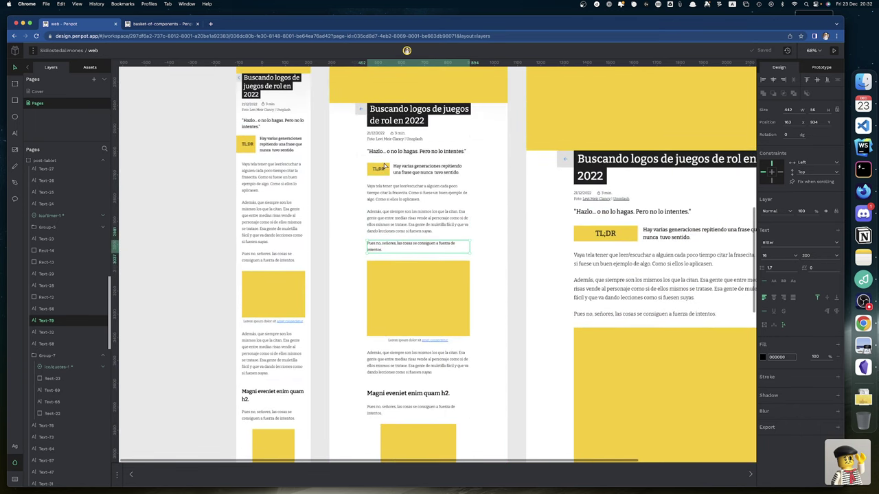
pyautogui.press('alt')
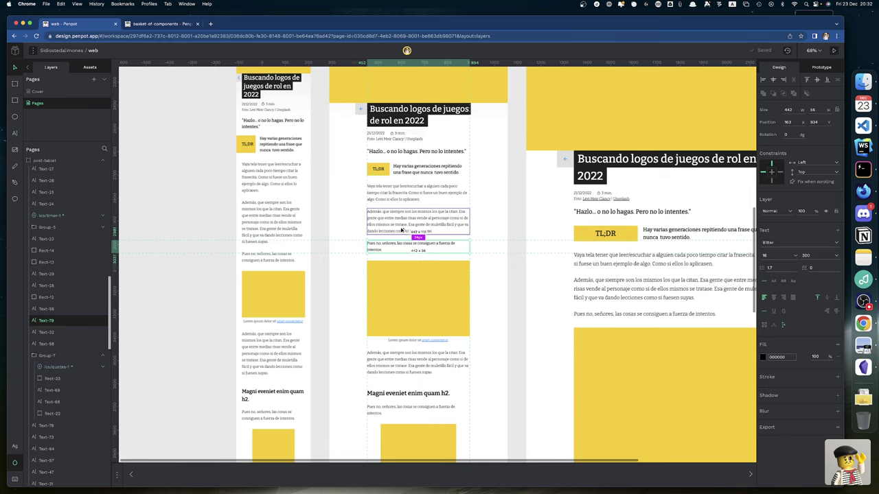
pyautogui.press('super+d')
pyautogui.hotkey('shift', 'Down')
pyautogui.hotkey('shift', 'Down')
pyautogui.hotkey('shift', 'Down')
pyautogui.hotkey('shift', 'Down')
pyautogui.hotkey('shift', 'Down')
pyautogui.hotkey('shift', 'Down')
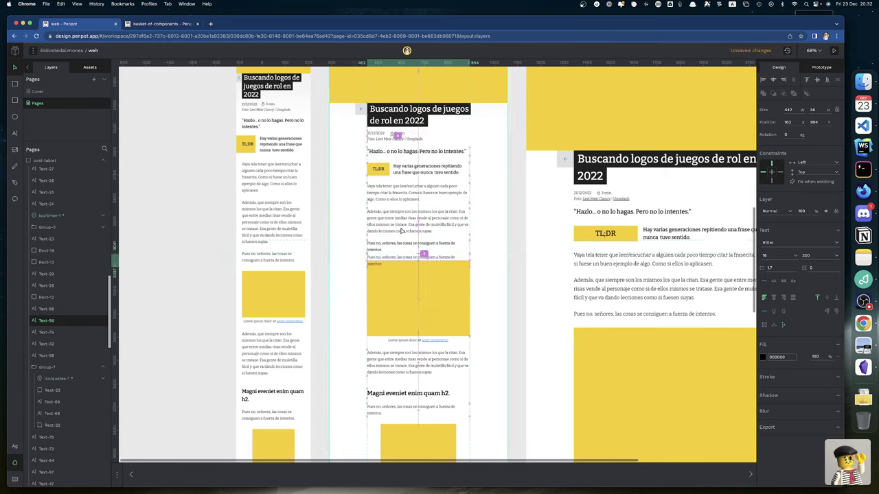
pyautogui.hotkey('shift', 'Down')
pyautogui.hotkey('shift', 'Down')
pyautogui.hotkey('shift', 'Down')
pyautogui.hotkey('shift', 'Down')
pyautogui.hotkey('shift', 'Down')
pyautogui.hotkey('shift', 'Down')
pyautogui.hotkey('shift', 'Down')
pyautogui.hotkey('shift', 'Down')
pyautogui.hotkey('shift', 'Down')
pyautogui.hotkey('shift', 'Down')
pyautogui.hotkey('shift', 'Down')
pyautogui.hotkey('shift', 'Down')
pyautogui.hotkey('shift', 'Down')
pyautogui.hotkey('shift', 'Down')
pyautogui.hotkey('shift', 'Down')
pyautogui.hotkey('shift', 'Down')
pyautogui.hotkey('shift', 'Down')
pyautogui.hotkey('shift', 'Down')
pyautogui.hotkey('shift', 'Down')
pyautogui.hotkey('shift', 'Down')
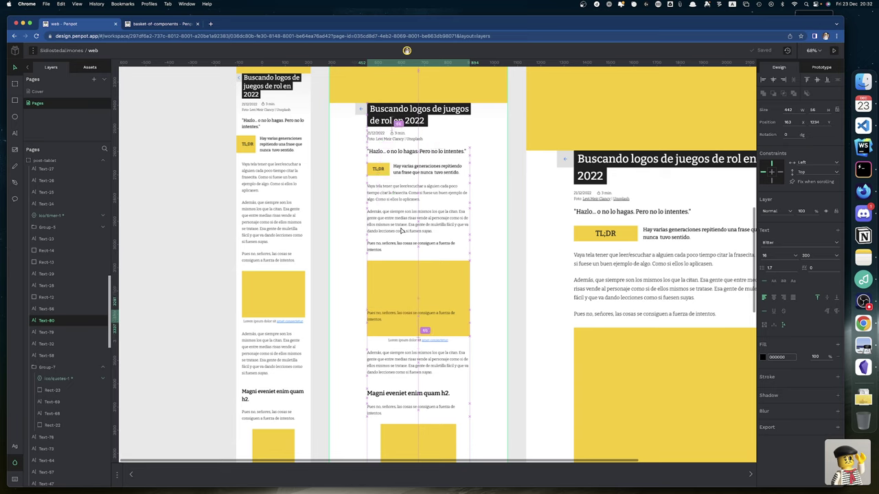
pyautogui.hotkey('shift', 'Down')
pyautogui.hotkey('shift', 'Down')
pyautogui.hotkey('shift', 'Down')
pyautogui.hotkey('shift', 'Down')
pyautogui.hotkey('shift', 'Down')
pyautogui.hotkey('shift', 'Down')
pyautogui.hotkey('shift', 'Down')
pyautogui.hotkey('shift', 'Down')
pyautogui.hotkey('shift', 'Down')
pyautogui.hotkey('shift', 'Down')
pyautogui.hotkey('shift', 'Down')
pyautogui.hotkey('shift', 'Down')
pyautogui.hotkey('shift', 'Down')
pyautogui.hotkey('shift', 'Down')
pyautogui.hotkey('shift', 'Down')
pyautogui.hotkey('shift', 'Down')
pyautogui.hotkey('shift', 'Down')
pyautogui.hotkey('shift', 'Down')
pyautogui.hotkey('shift', 'Down')
pyautogui.hotkey('shift', 'Down')
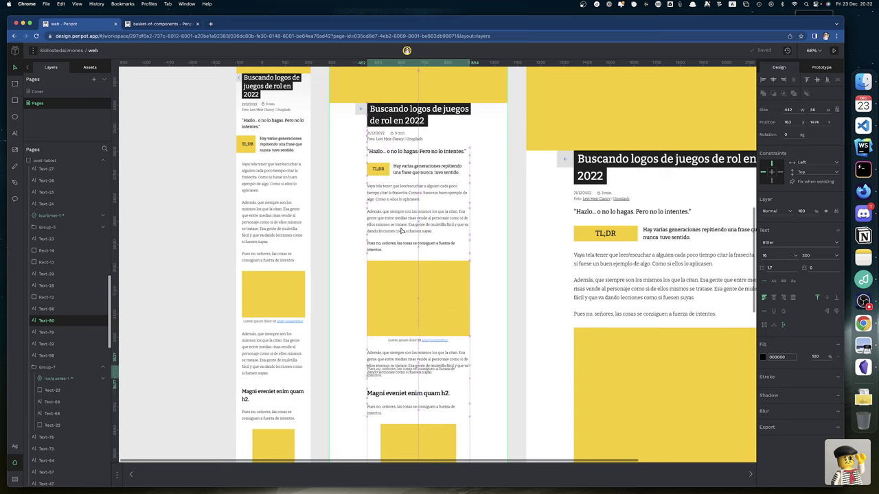
pyautogui.hotkey('shift', 'Down')
pyautogui.hotkey('shift', 'Down')
pyautogui.hotkey('shift', 'Down')
pyautogui.hotkey('shift', 'Down')
pyautogui.hotkey('shift', 'Down')
pyautogui.hotkey('shift', 'Down')
pyautogui.hotkey('shift', 'Down')
pyautogui.hotkey('shift', 'Down')
pyautogui.hotkey('shift', 'Down')
pyautogui.hotkey('shift', 'Down')
pyautogui.hotkey('shift', 'Down')
pyautogui.hotkey('shift', 'Down')
pyautogui.hotkey('shift', 'Down')
pyautogui.hotkey('shift', 'Down')
pyautogui.hotkey('shift', 'Down')
pyautogui.hotkey('shift', 'Down')
pyautogui.hotkey('shift', 'Down')
pyautogui.hotkey('shift', 'Down')
pyautogui.hotkey('shift', 'Down')
pyautogui.hotkey('shift', 'Down')
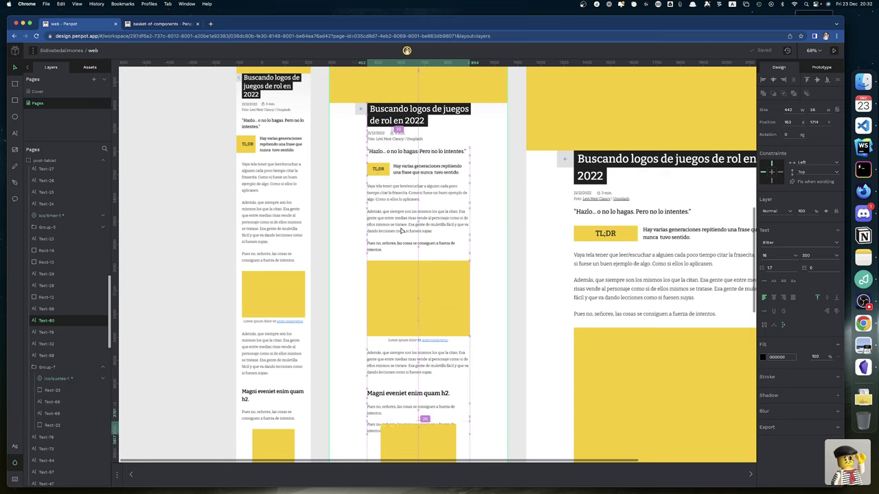
pyautogui.hotkey('shift', 'Down')
pyautogui.hotkey('shift', 'Down')
pyautogui.hotkey('shift', 'Down')
pyautogui.hotkey('shift', 'Down')
pyautogui.hotkey('shift', 'Down')
pyautogui.hotkey('shift', 'Down')
pyautogui.hotkey('shift', 'Down')
pyautogui.hotkey('shift', 'Down')
pyautogui.hotkey('shift', 'Down')
pyautogui.hotkey('shift', 'Down')
pyautogui.hotkey('shift', 'Down')
pyautogui.hotkey('shift', 'Down')
pyautogui.hotkey('shift', 'Down')
pyautogui.hotkey('shift', 'Down')
pyautogui.hotkey('shift', 'Down')
pyautogui.hotkey('shift', 'Down')
pyautogui.hotkey('shift', 'Down')
pyautogui.hotkey('shift', 'Down')
pyautogui.hotkey('shift', 'Down')
pyautogui.hotkey('shift', 'Down')
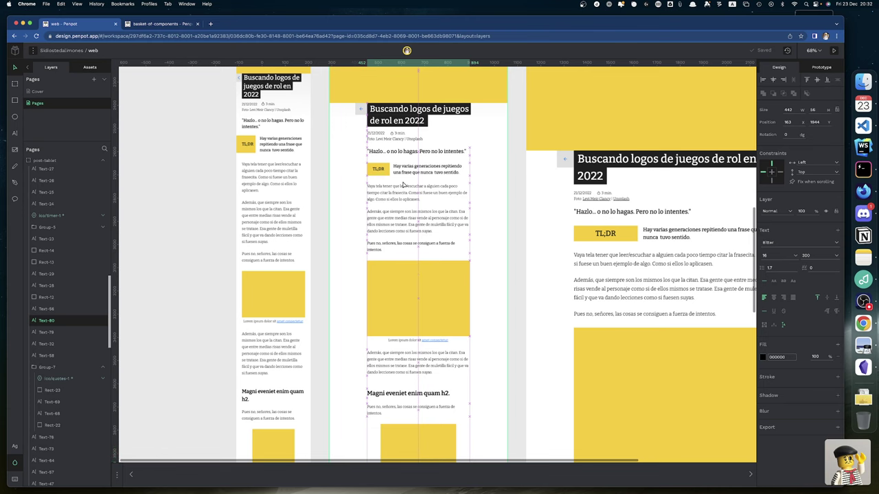
pyautogui.hotkey('shift', 'Down')
pyautogui.hotkey('shift', 'Down')
pyautogui.hotkey('shift', 'Down')
pyautogui.hotkey('shift', 'Down')
pyautogui.hotkey('shift', 'Down')
pyautogui.hotkey('shift', 'Down')
pyautogui.hotkey('shift', 'Down')
pyautogui.hotkey('shift', 'Down')
pyautogui.hotkey('shift', 'Down')
pyautogui.hotkey('shift', 'Down')
pyautogui.hotkey('shift', 'Down')
pyautogui.hotkey('shift', 'Down')
pyautogui.scroll(-5, 407, 179)
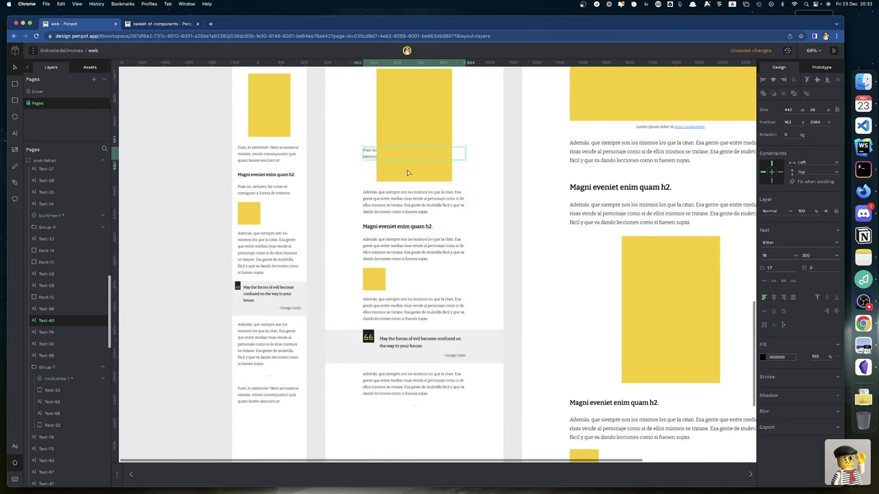
pyautogui.scroll(-2, 408, 173)
pyautogui.hotkey('shift', 'Down')
pyautogui.hotkey('shift', 'Down')
pyautogui.hotkey('shift', 'Down')
pyautogui.hotkey('shift', 'Down')
pyautogui.hotkey('shift', 'Down')
pyautogui.hotkey('shift', 'Down')
pyautogui.hotkey('shift', 'Down')
pyautogui.hotkey('shift', 'Down')
pyautogui.hotkey('shift', 'Down')
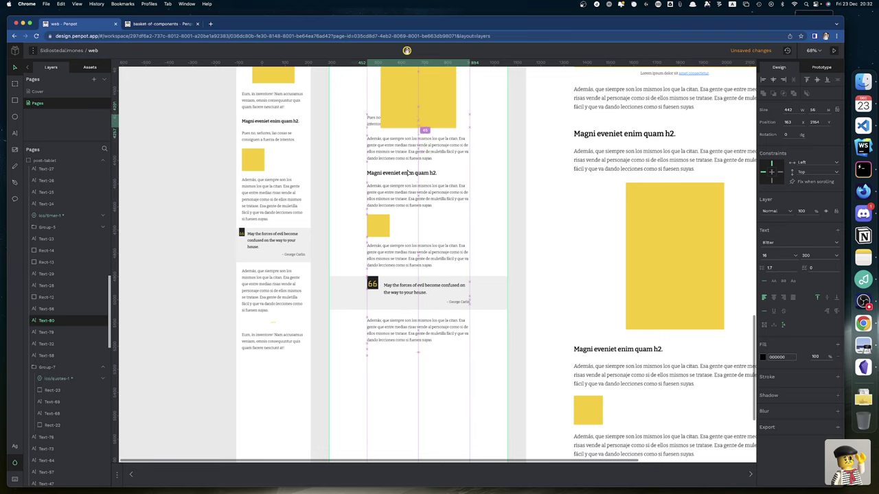
pyautogui.hotkey('shift', 'Down')
pyautogui.hotkey('shift', 'Down')
pyautogui.hotkey('shift', 'Down')
pyautogui.hotkey('shift', 'Down')
pyautogui.hotkey('shift', 'Down')
pyautogui.hotkey('shift', 'Down')
pyautogui.hotkey('shift', 'Down')
pyautogui.hotkey('shift', 'Down')
pyautogui.hotkey('shift', 'Down')
pyautogui.hotkey('shift', 'Down')
pyautogui.hotkey('shift', 'Down')
pyautogui.hotkey('shift', 'Down')
pyautogui.hotkey('shift', 'Down')
pyautogui.hotkey('shift', 'Down')
pyautogui.hotkey('shift', 'Down')
pyautogui.hotkey('shift', 'Down')
pyautogui.hotkey('shift', 'Down')
pyautogui.hotkey('shift', 'Down')
pyautogui.hotkey('shift', 'Down')
pyautogui.hotkey('shift', 'Down')
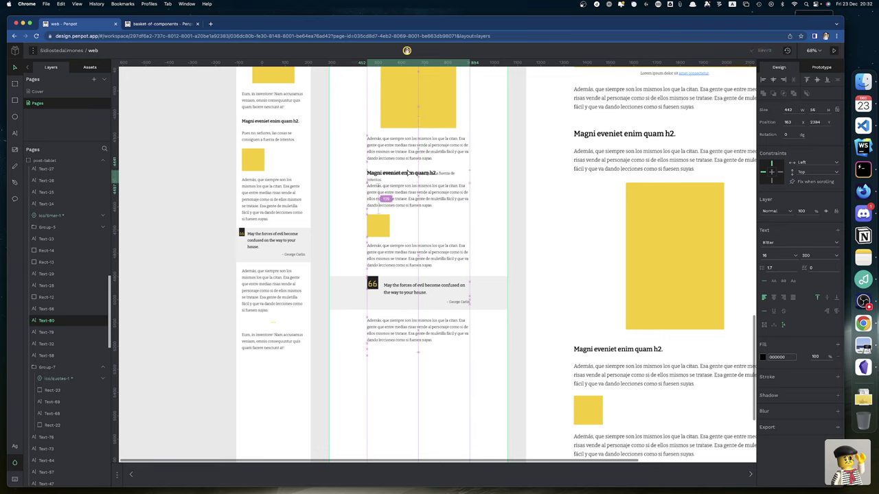
pyautogui.hotkey('shift', 'Down')
pyautogui.hotkey('shift', 'Down')
pyautogui.hotkey('shift', 'Down')
pyautogui.hotkey('shift', 'Down')
pyautogui.hotkey('shift', 'Down')
pyautogui.hotkey('shift', 'Down')
pyautogui.hotkey('shift', 'Down')
pyautogui.hotkey('shift', 'Down')
pyautogui.hotkey('shift', 'Down')
pyautogui.hotkey('shift', 'Down')
pyautogui.hotkey('shift', 'Down')
pyautogui.hotkey('shift', 'Down')
pyautogui.hotkey('shift', 'Down')
pyautogui.hotkey('shift', 'Down')
pyautogui.hotkey('shift', 'Down')
pyautogui.hotkey('shift', 'Down')
pyautogui.hotkey('shift', 'Down')
pyautogui.hotkey('shift', 'Down')
pyautogui.hotkey('shift', 'Down')
pyautogui.hotkey('shift', 'Down')
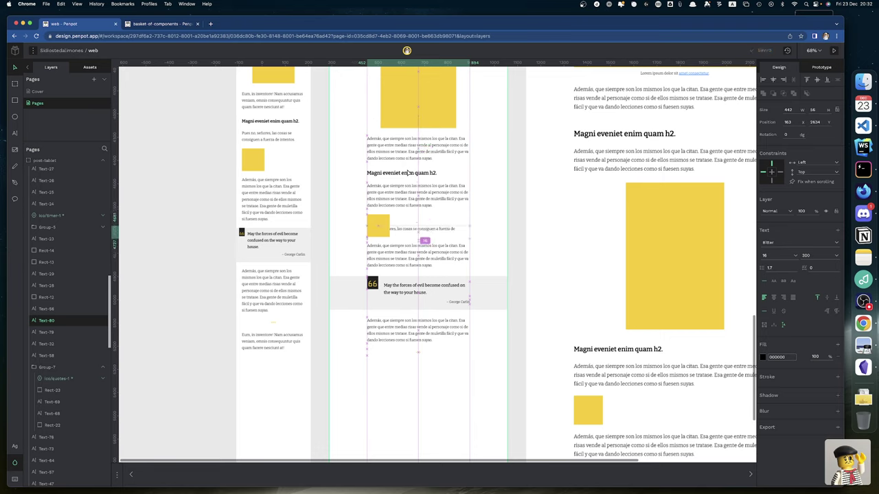
# Move the tablet post's duplicated "Pues no, señores" paragraph straight down below the yellow dash separator, to Y 3214.
pyautogui.hotkey('shift', 'Down')
pyautogui.hotkey('shift', 'Down')
pyautogui.hotkey('shift', 'Down')
pyautogui.hotkey('shift', 'Down')
pyautogui.hotkey('shift', 'Down')
pyautogui.hotkey('shift', 'Down')
pyautogui.hotkey('shift', 'Down')
pyautogui.hotkey('shift', 'Down')
pyautogui.hotkey('shift', 'Down')
pyautogui.hotkey('shift', 'Down')
pyautogui.hotkey('shift', 'Down')
pyautogui.hotkey('shift', 'Down')
pyautogui.hotkey('shift', 'Down')
pyautogui.hotkey('shift', 'Down')
pyautogui.hotkey('shift', 'Down')
pyautogui.hotkey('shift', 'Down')
pyautogui.hotkey('shift', 'Down')
pyautogui.hotkey('shift', 'Down')
pyautogui.hotkey('shift', 'Down')
pyautogui.hotkey('shift', 'Down')
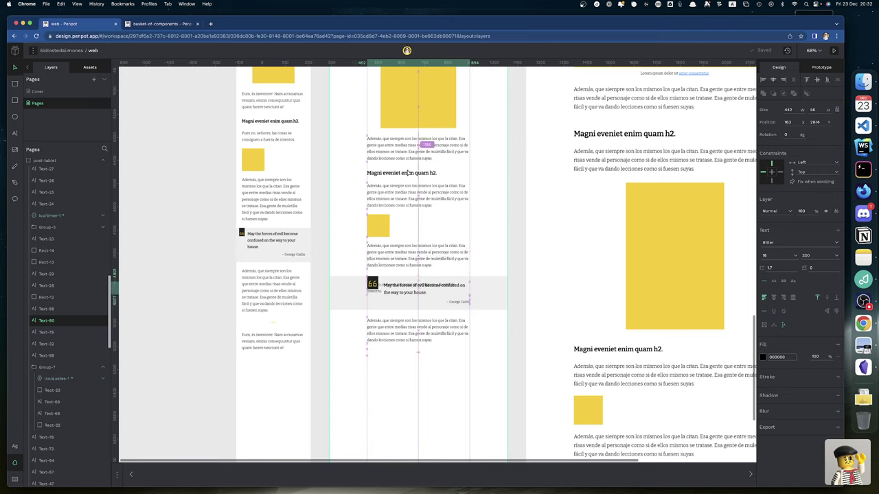
pyautogui.hotkey('shift', 'Down')
pyautogui.hotkey('shift', 'Down')
pyautogui.hotkey('shift', 'Down')
pyautogui.hotkey('shift', 'Down')
pyautogui.hotkey('shift', 'Down')
pyautogui.hotkey('shift', 'Down')
pyautogui.hotkey('shift', 'Down')
pyautogui.hotkey('shift', 'Down')
pyautogui.hotkey('shift', 'Down')
pyautogui.hotkey('shift', 'Down')
pyautogui.hotkey('shift', 'Down')
pyautogui.hotkey('shift', 'Down')
pyautogui.hotkey('shift', 'Down')
pyautogui.hotkey('shift', 'Down')
pyautogui.hotkey('shift', 'Down')
pyautogui.hotkey('shift', 'Down')
pyautogui.hotkey('shift', 'Down')
pyautogui.hotkey('shift', 'Down')
pyautogui.hotkey('shift', 'Down')
pyautogui.hotkey('shift', 'Down')
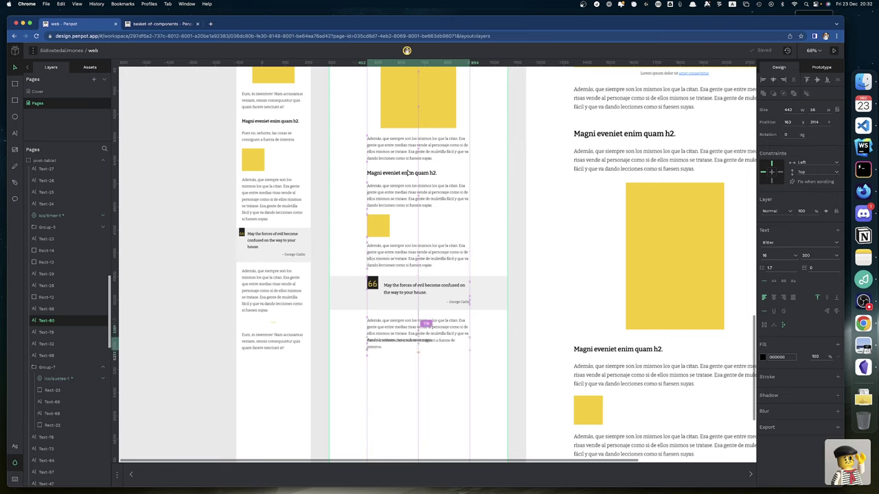
pyautogui.hotkey('shift', 'Down')
pyautogui.hotkey('shift', 'Down')
pyautogui.hotkey('shift', 'Down')
pyautogui.hotkey('shift', 'Down')
pyautogui.hotkey('shift', 'Down')
pyautogui.hotkey('shift', 'Down')
pyautogui.hotkey('shift', 'Down')
pyautogui.hotkey('shift', 'Down')
pyautogui.hotkey('shift', 'Down')
pyautogui.hotkey('shift', 'Down')
pyautogui.hotkey('shift', 'Down')
pyautogui.hotkey('shift', 'Down')
pyautogui.hotkey('shift', 'Down')
pyautogui.hotkey('shift', 'Down')
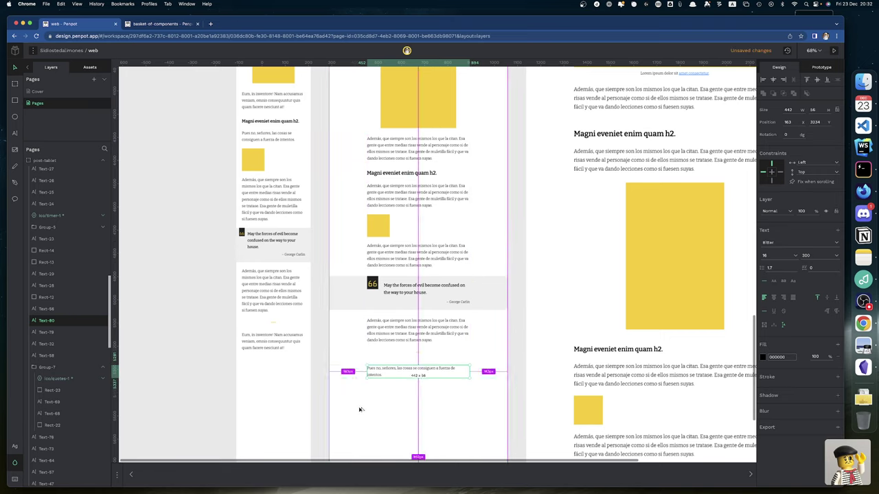
pyautogui.hotkey('shift', 'Up')
pyautogui.hotkey('shift', 'Up')
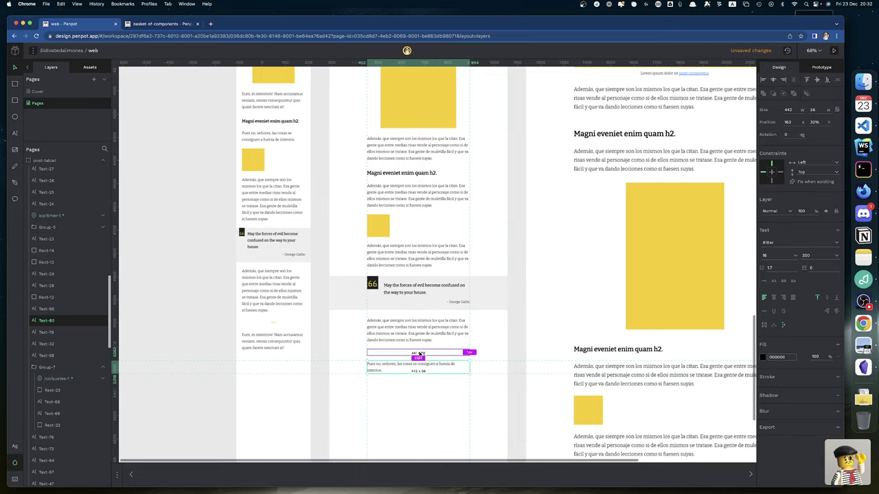
pyautogui.click(420, 353)
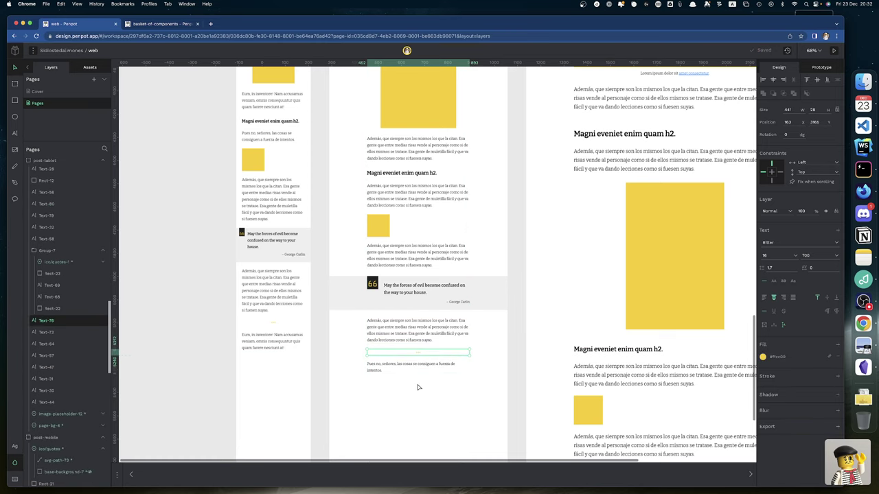
# Duplicate the desktop post's paragraph under the quote block and move the copy below the yellow dash separator, to Y 4081.
pyautogui.scroll(-2, 406, 371)
pyautogui.hscroll(5, 406, 371)
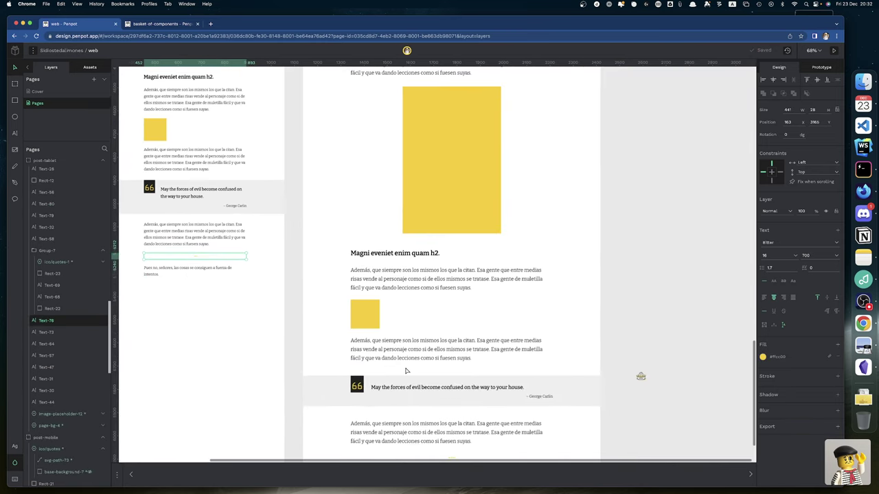
pyautogui.scroll(-5, 406, 371)
pyautogui.scroll(-1, 406, 371)
pyautogui.hscroll(1, 405, 370)
pyautogui.click(406, 306)
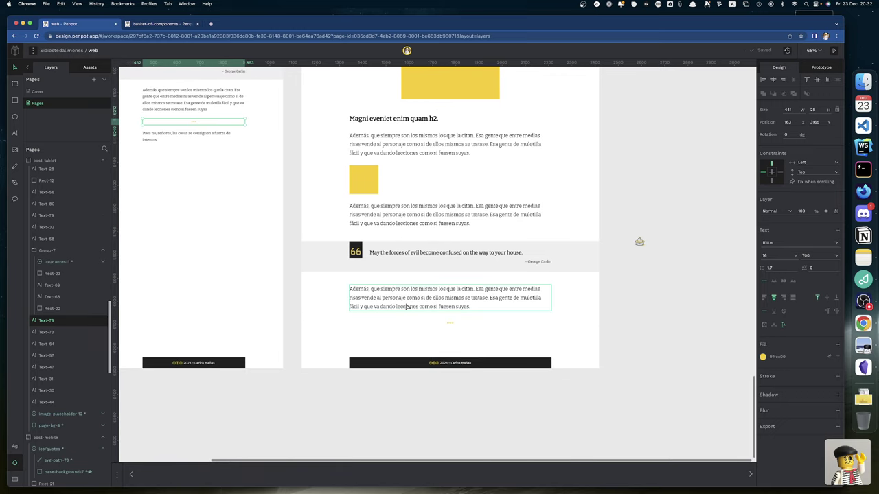
pyautogui.press('super+d')
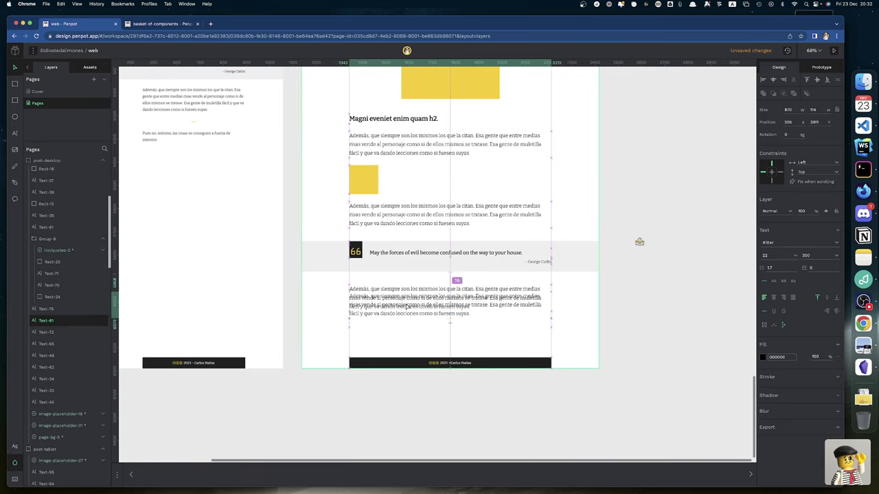
pyautogui.hotkey('shift', 'Down')
pyautogui.hotkey('shift', 'Down')
pyautogui.hotkey('shift', 'Down')
pyautogui.hotkey('shift', 'Down')
pyautogui.hotkey('shift', 'Down')
pyautogui.hotkey('shift', 'Down')
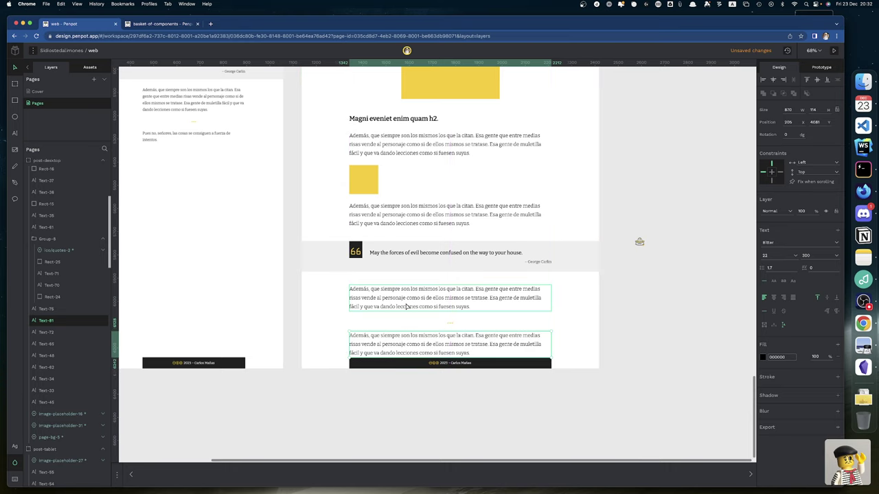
# Lower the desktop post's closing paragraph to Y 4097 for more space below the yellow dash separator.
pyautogui.moveTo(447, 312); pyautogui.dragTo(446, 271)
pyautogui.scroll(10, 451, 229)
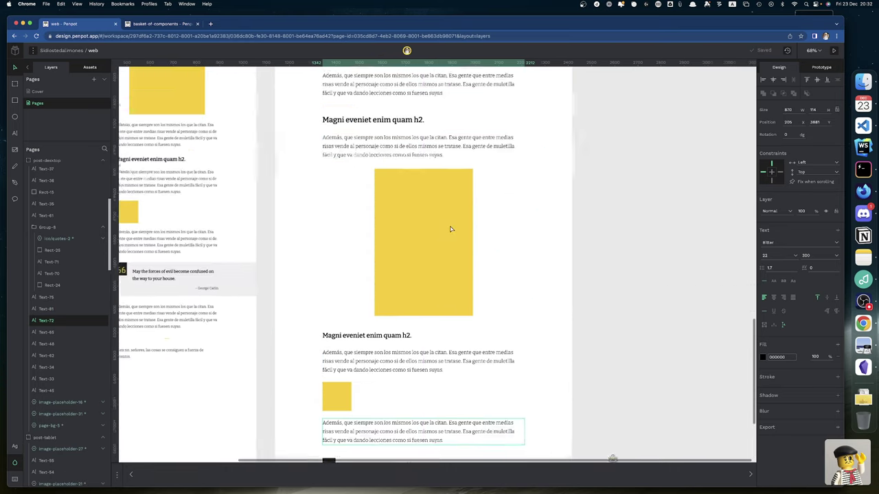
pyautogui.scroll(-15, 451, 229)
pyautogui.scroll(3, 449, 230)
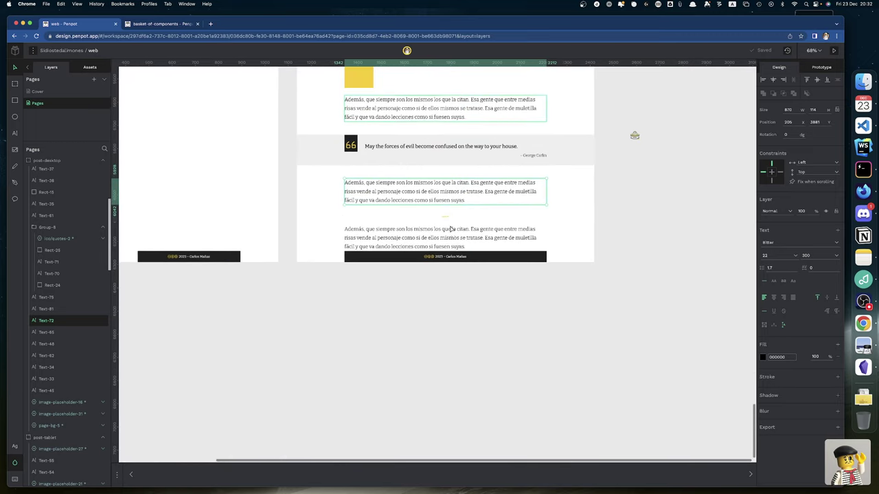
pyautogui.click(447, 219)
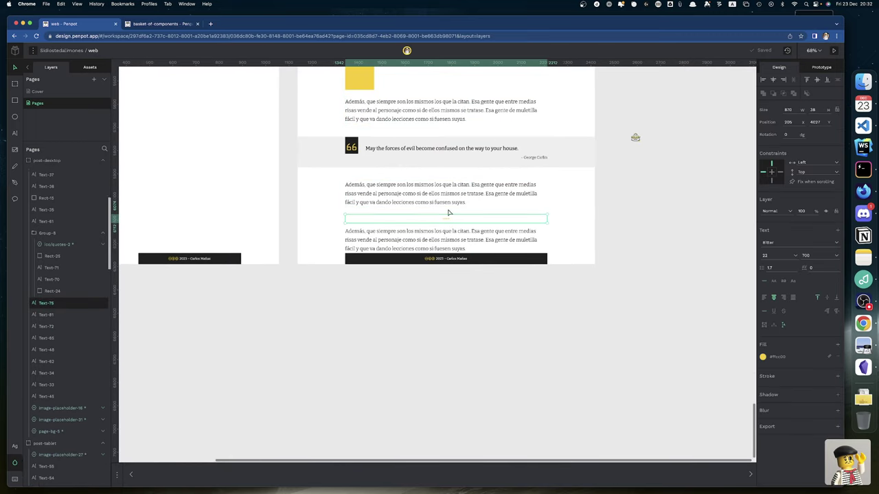
pyautogui.press('Escape')
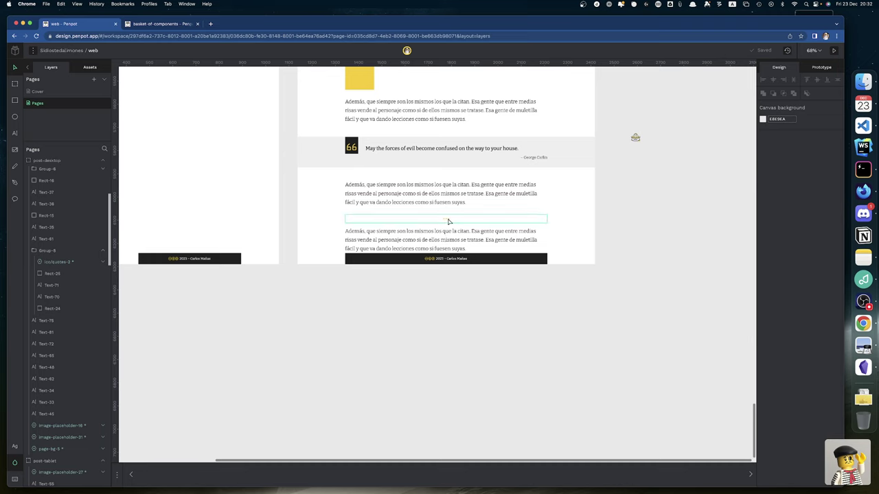
pyautogui.click(446, 222)
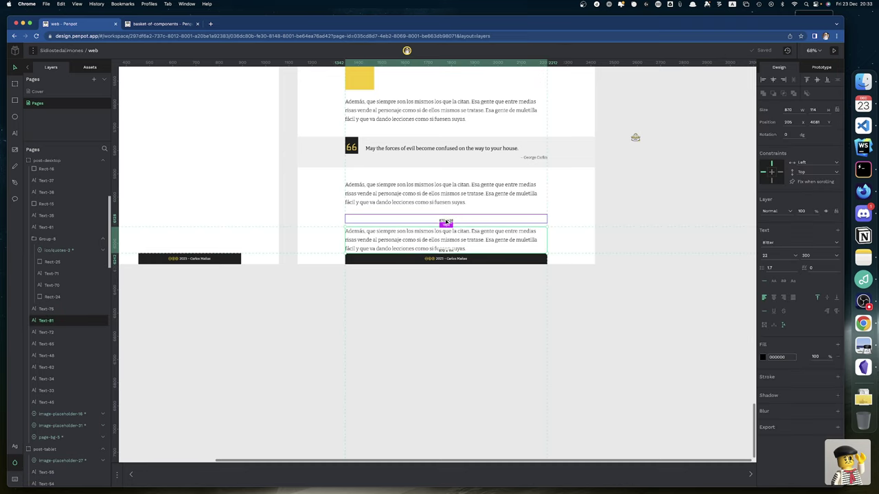
pyautogui.moveTo(447, 222)
pyautogui.mouseDown()
pyautogui.moveTo(448, 197)
pyautogui.moveTo(447, 221)
pyautogui.mouseUp()
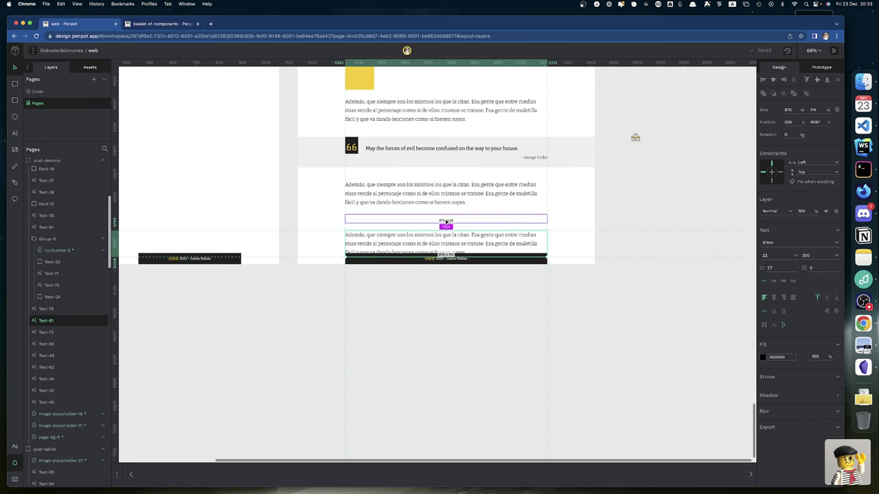
# Extend the post-desktop, post-tablet and post-mobile boards downward together to a height of about 4700 px.
pyautogui.scroll(20, 446, 221)
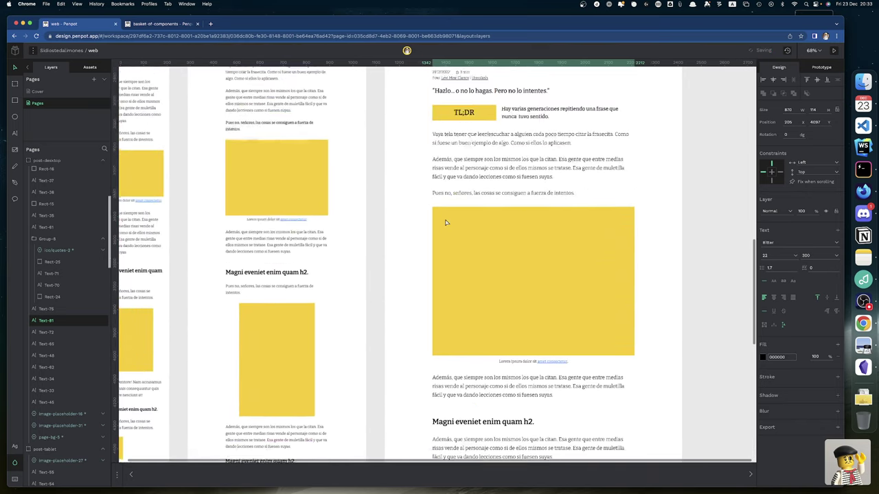
pyautogui.scroll(15, 446, 222)
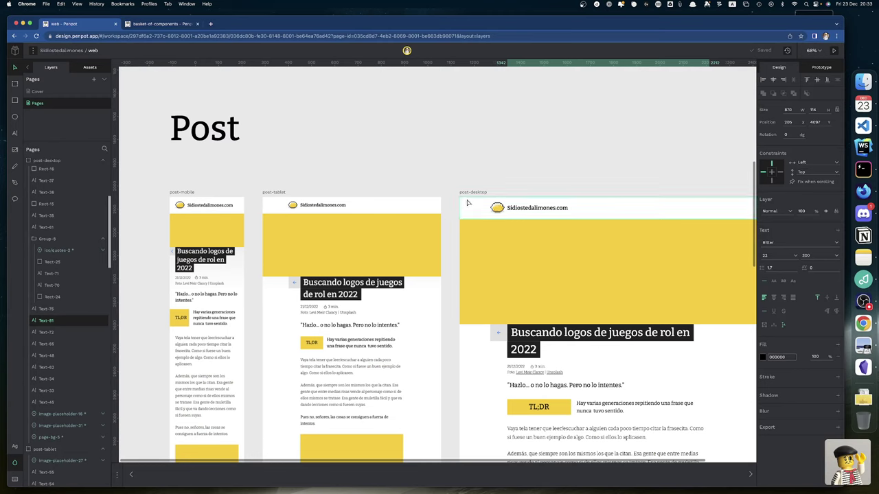
pyautogui.press('Escape')
pyautogui.click(472, 193)
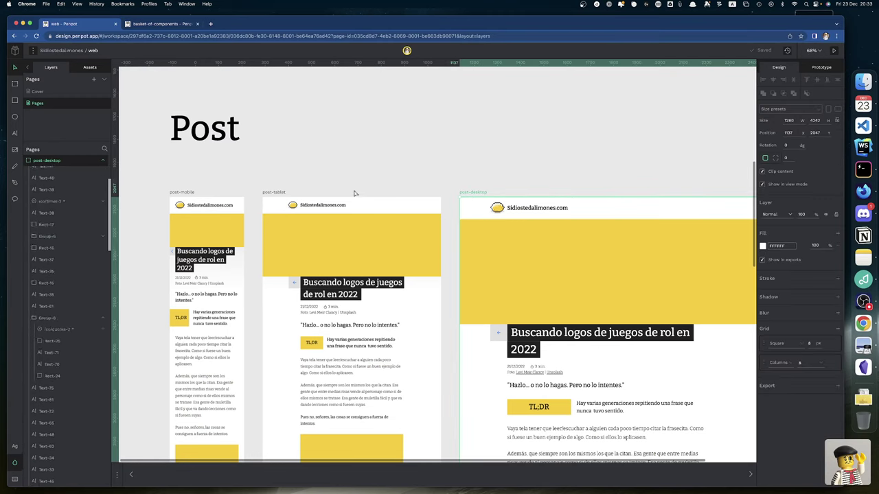
pyautogui.keyDown('shift'); pyautogui.click(269, 194); pyautogui.keyUp('shift')
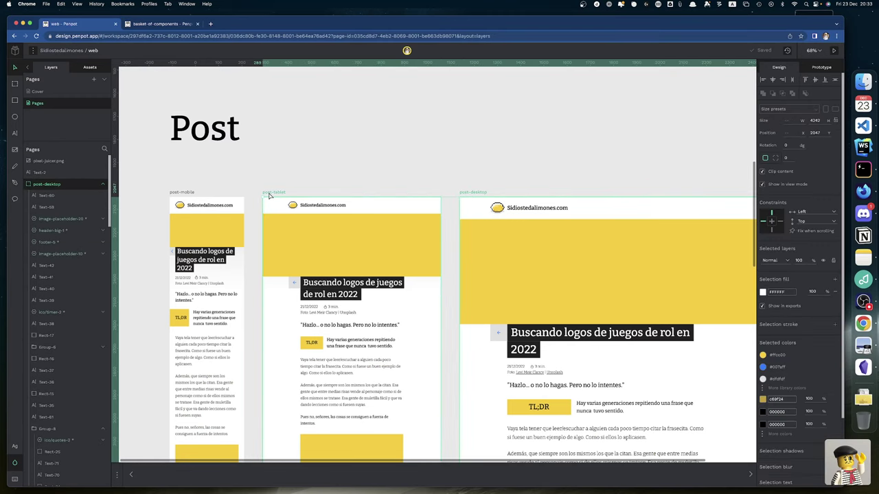
pyautogui.keyDown('shift'); pyautogui.click(176, 196); pyautogui.keyUp('shift')
pyautogui.scroll(-10, 175, 195)
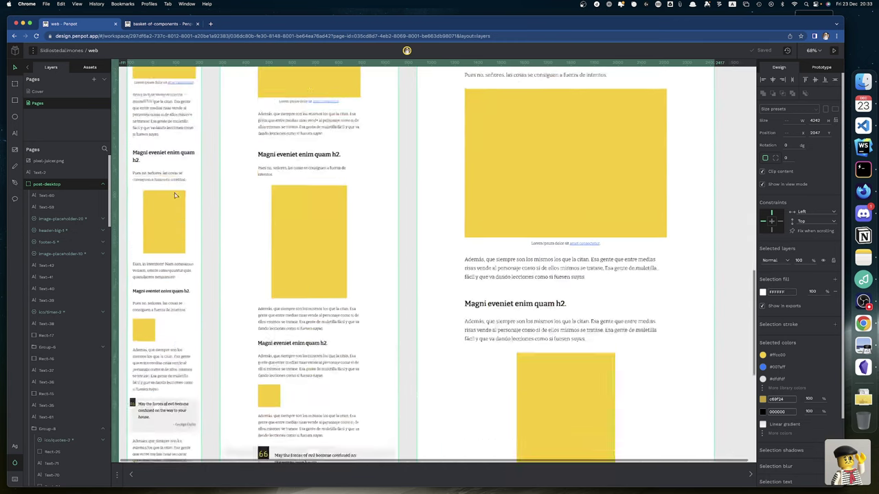
pyautogui.scroll(-10, 175, 196)
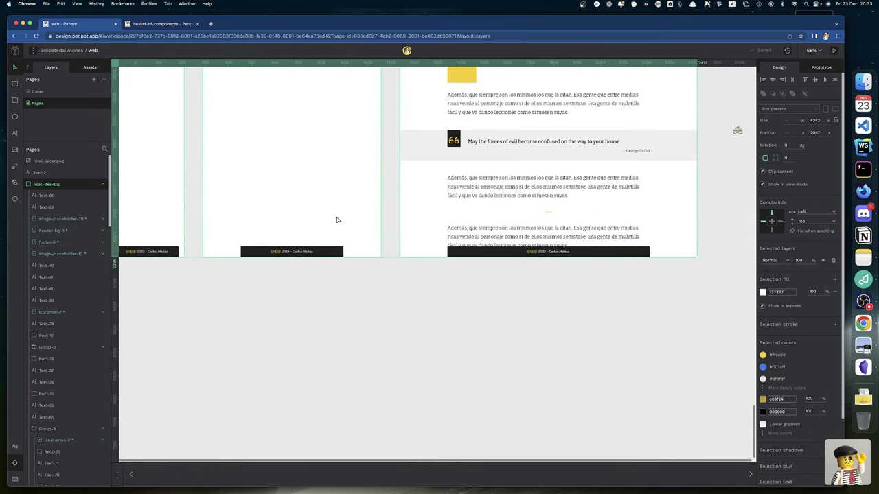
pyautogui.moveTo(411, 255); pyautogui.dragTo(408, 364)
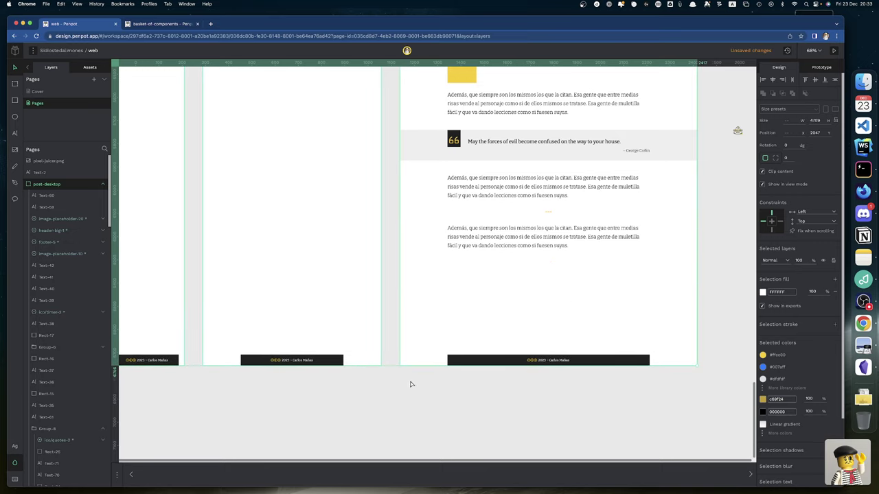
# Examine the mobile post's ending up close, from the quote block down to the closing paragraph.
pyautogui.scroll(1, 411, 385)
pyautogui.scroll(6, 411, 384)
pyautogui.hscroll(-2, 411, 384)
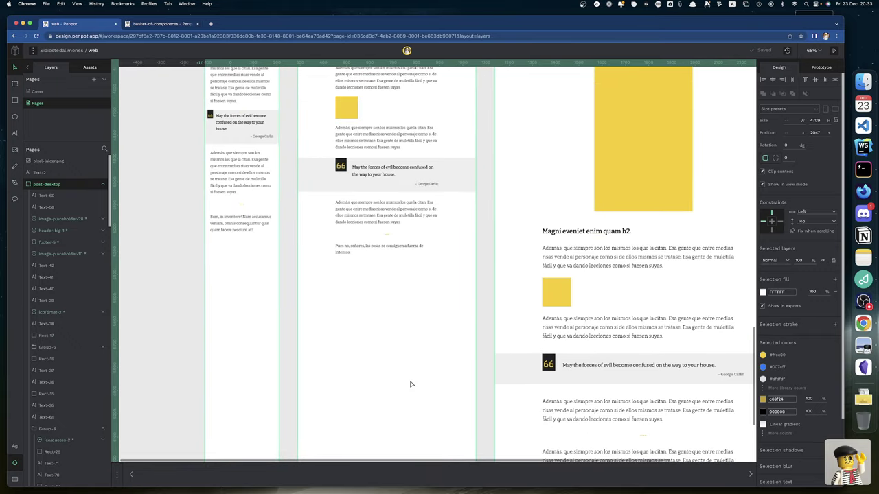
pyautogui.hscroll(-4, 410, 385)
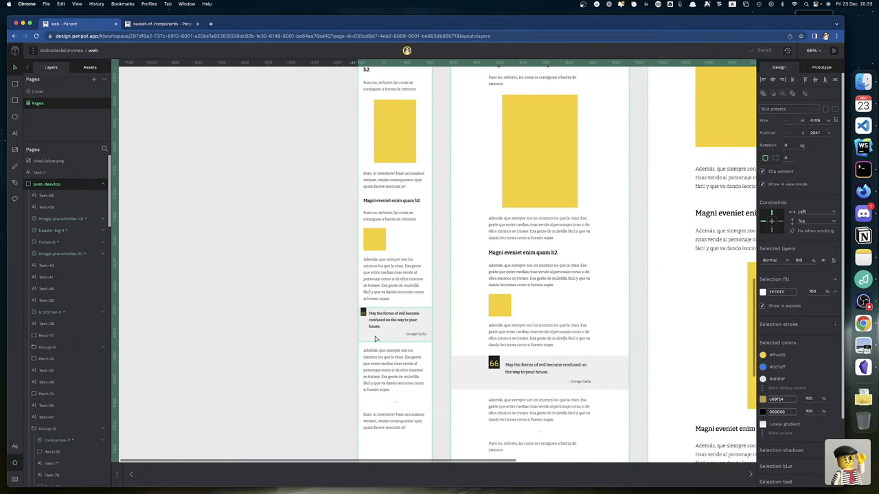
pyautogui.click(364, 340)
pyautogui.hotkey('shift', '2')
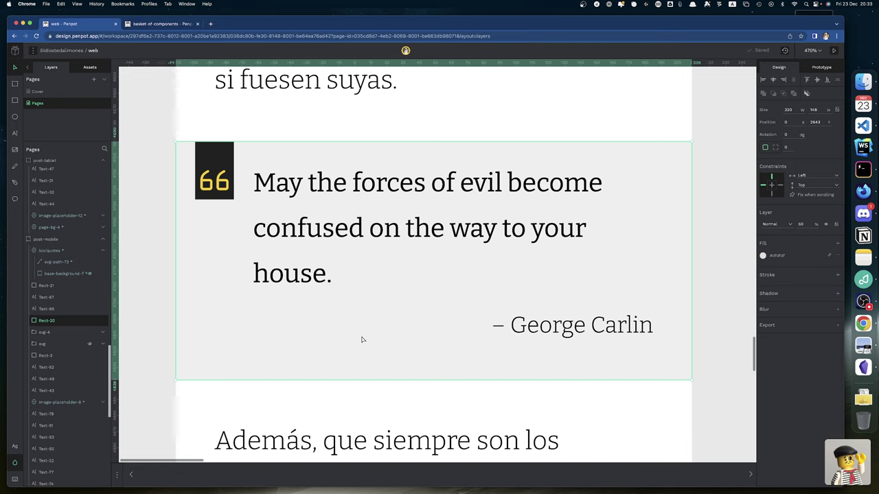
pyautogui.click(162, 296)
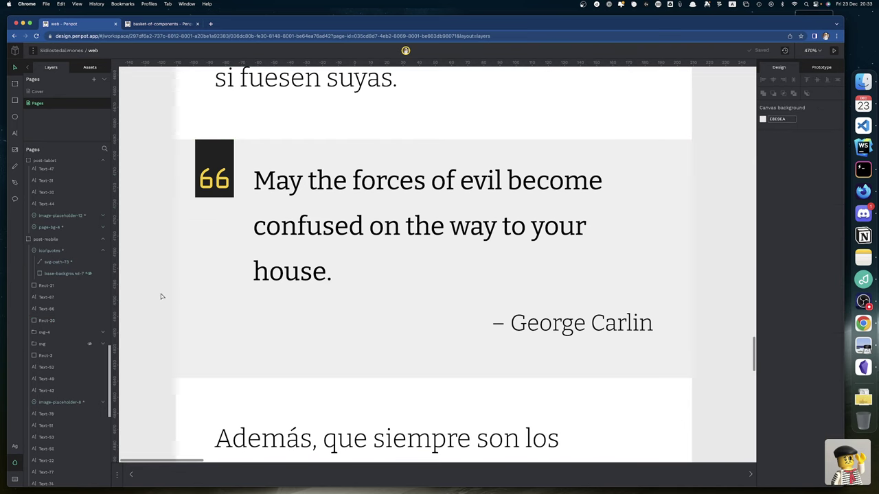
pyautogui.scroll(-5, 161, 296)
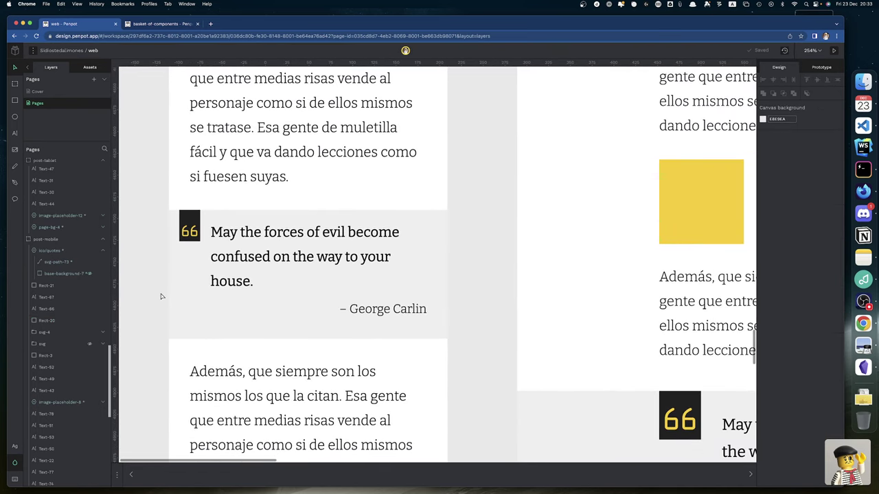
pyautogui.scroll(-5, 223, 324)
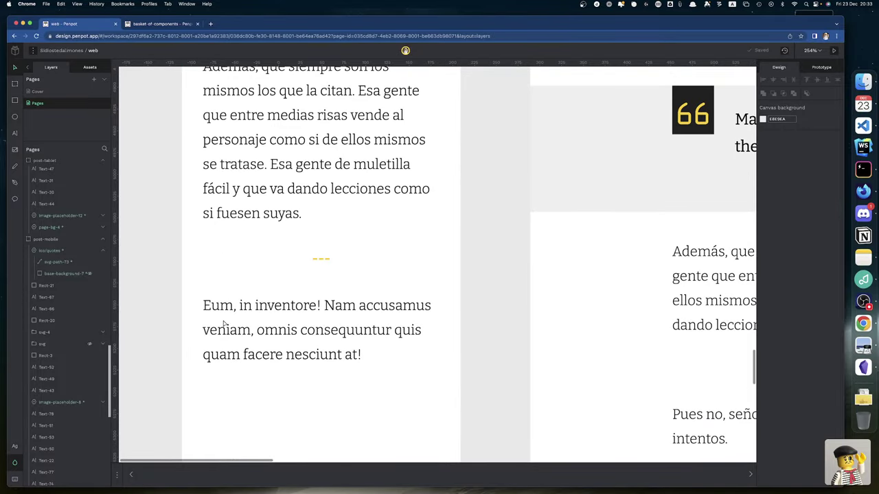
pyautogui.scroll(-3, 275, 273)
pyautogui.hscroll(-2, 275, 274)
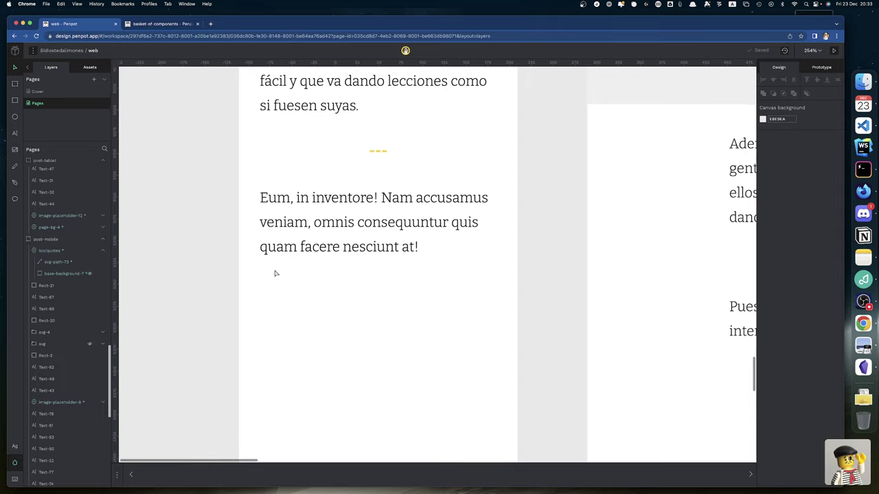
pyautogui.scroll(-1, 275, 273)
# Review the mobile and tablet posts side by side, from the quote blocks back up to their headers.
pyautogui.scroll(8, 275, 274)
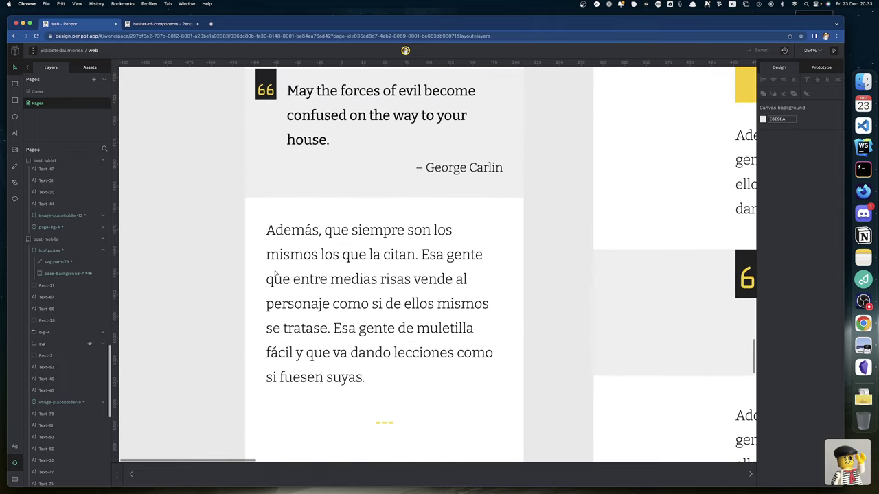
pyautogui.scroll(12, 275, 274)
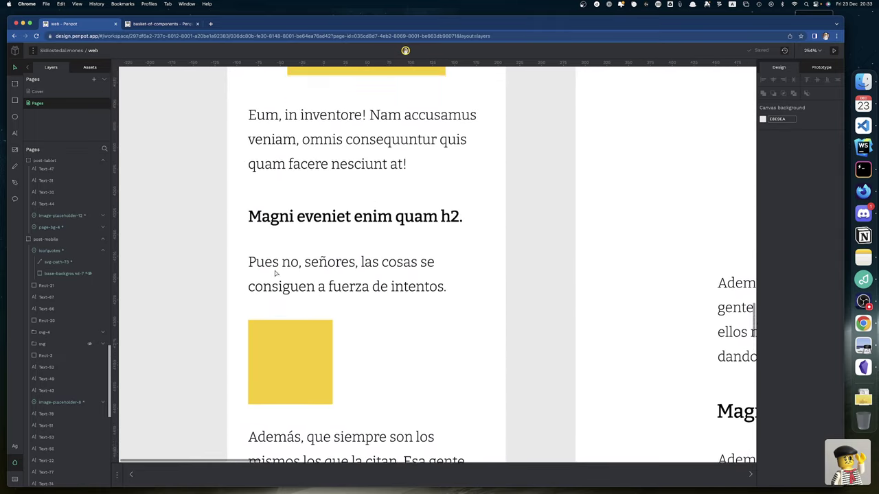
pyautogui.scroll(-6, 275, 274)
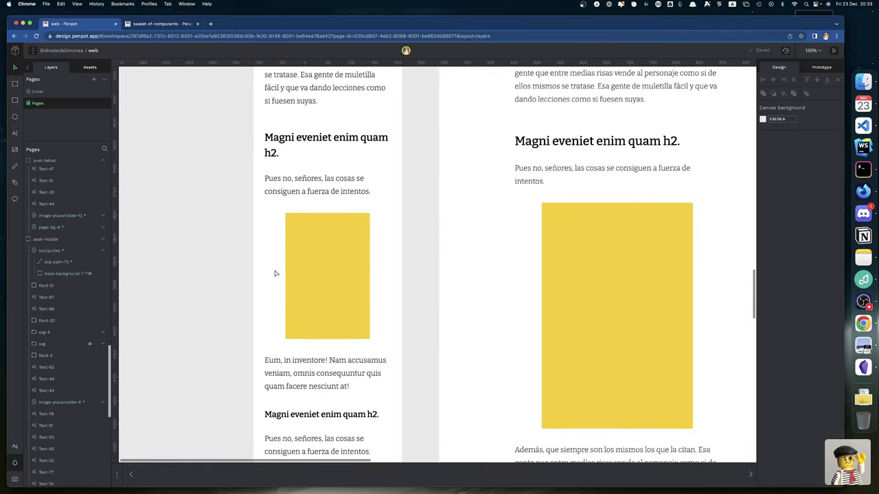
pyautogui.scroll(-5, 274, 273)
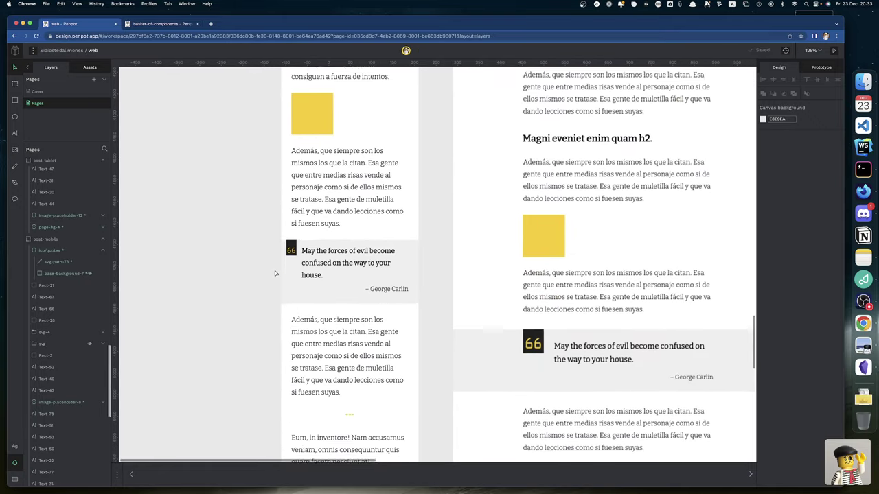
pyautogui.scroll(3, 275, 274)
pyautogui.scroll(5, 275, 273)
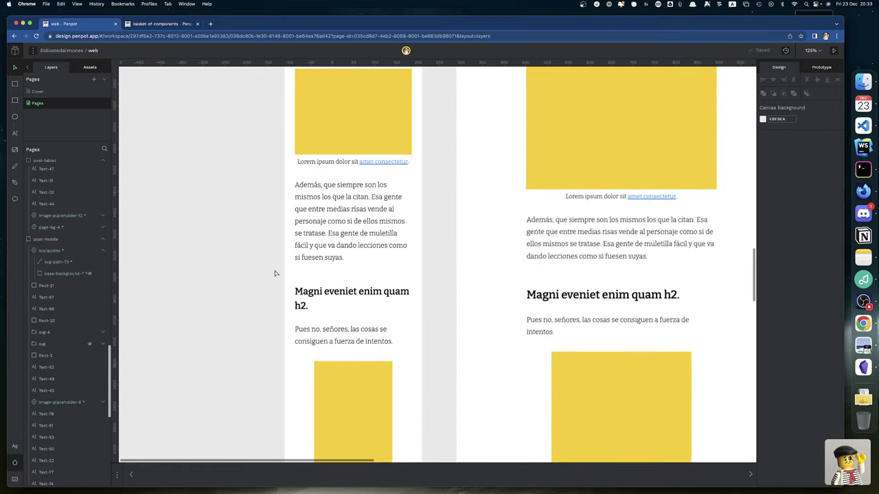
pyautogui.scroll(2, 332, 374)
pyautogui.scroll(10, 332, 375)
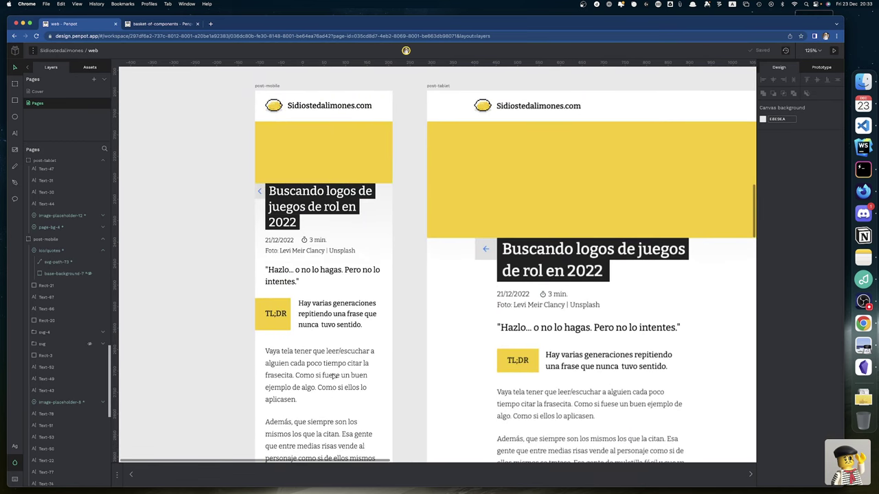
# Review the tablet post from its header down to the dash separator and closing paragraph.
pyautogui.scroll(-10, 332, 375)
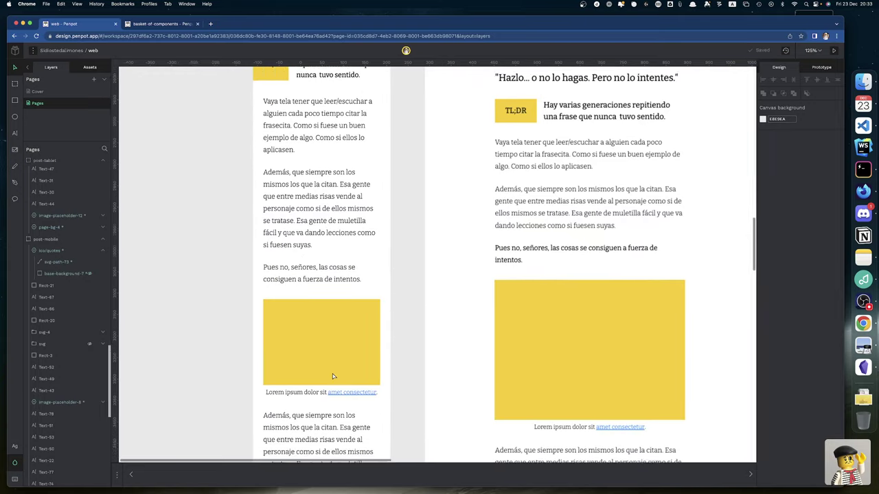
pyautogui.hscroll(5, 332, 375)
pyautogui.scroll(-10, 332, 376)
pyautogui.hscroll(-2, 332, 376)
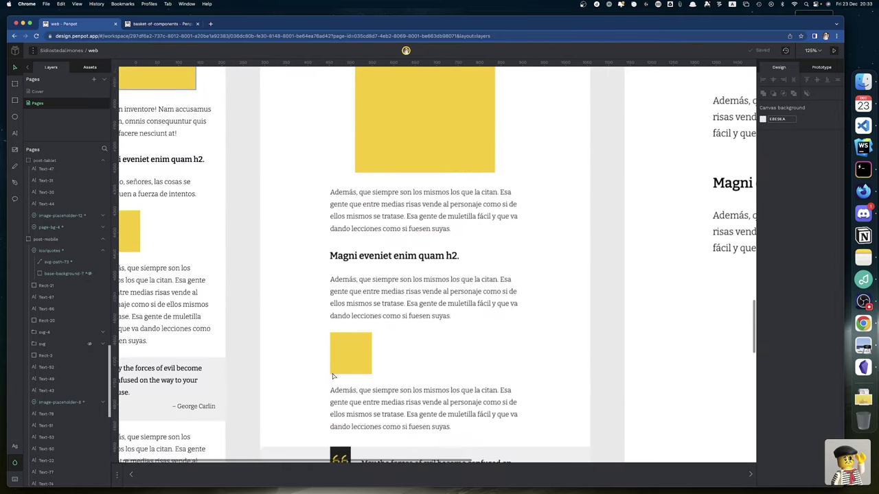
pyautogui.scroll(-3, 333, 376)
pyautogui.hscroll(2, 332, 376)
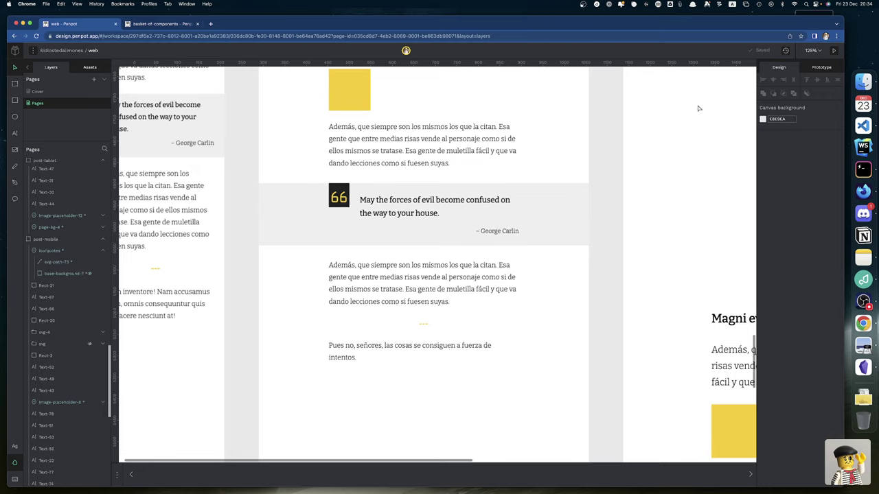
# Open the macOS Character Viewer in its expanded view and enlarge its window to show more symbols.
pyautogui.click(732, 4)
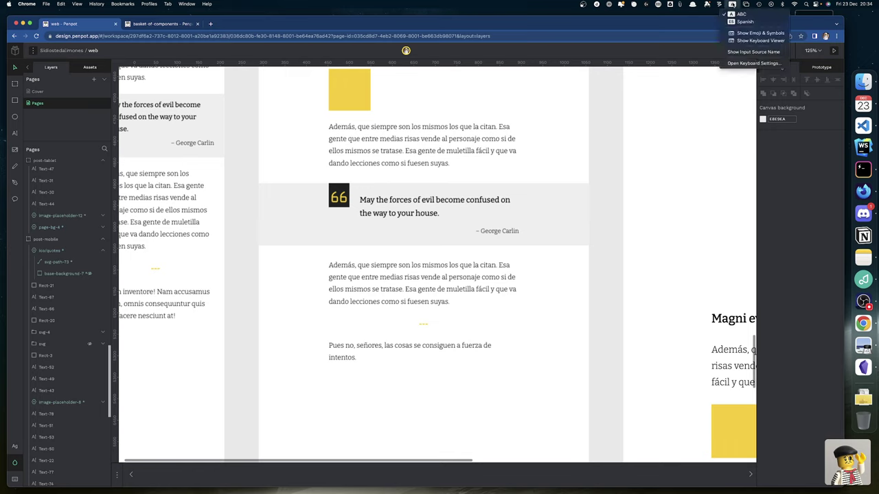
pyautogui.click(746, 33)
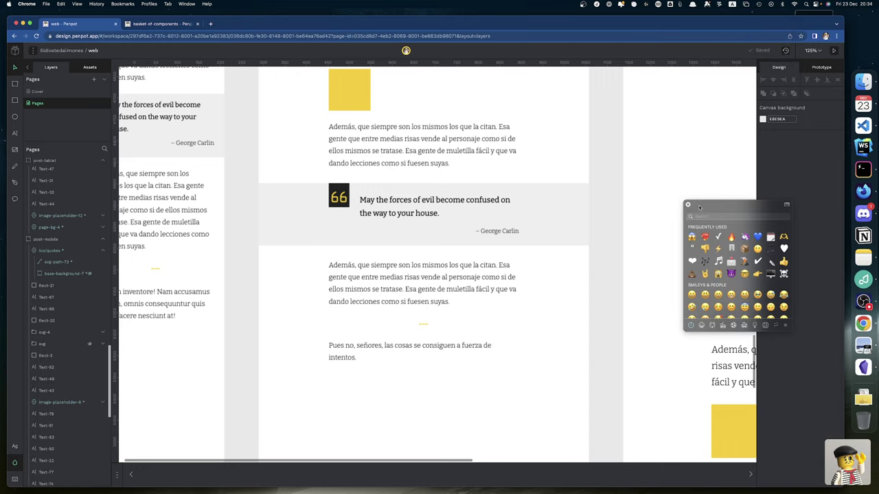
pyautogui.click(787, 205)
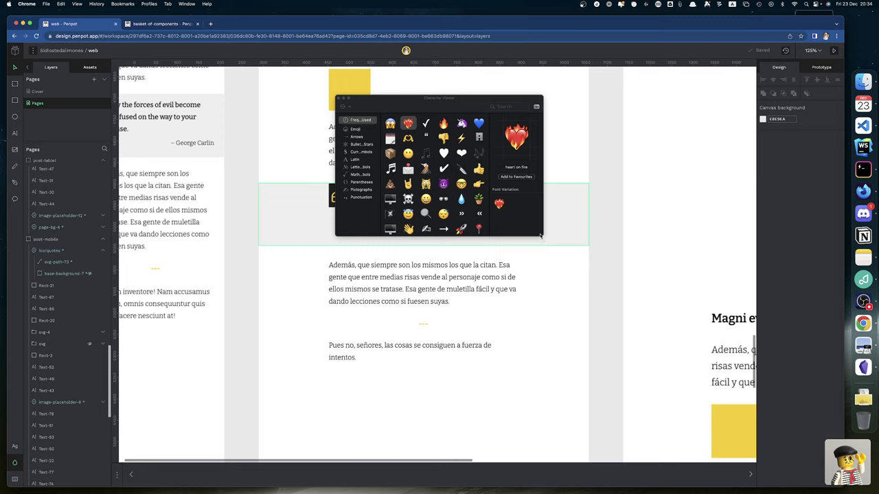
pyautogui.moveTo(539, 235); pyautogui.dragTo(625, 334)
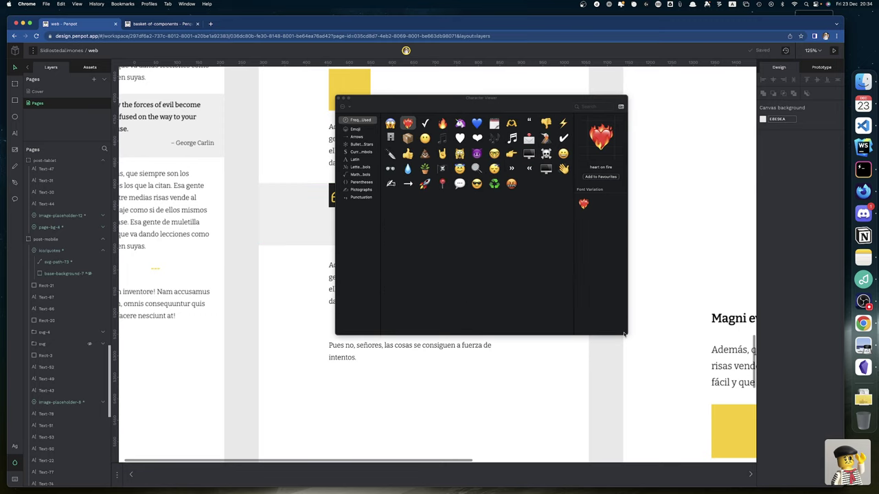
# Browse the arrow characters for a separator symbol, inspecting the white left pointing index with its font variations and the leftwards arrow-tail.
pyautogui.click(357, 137)
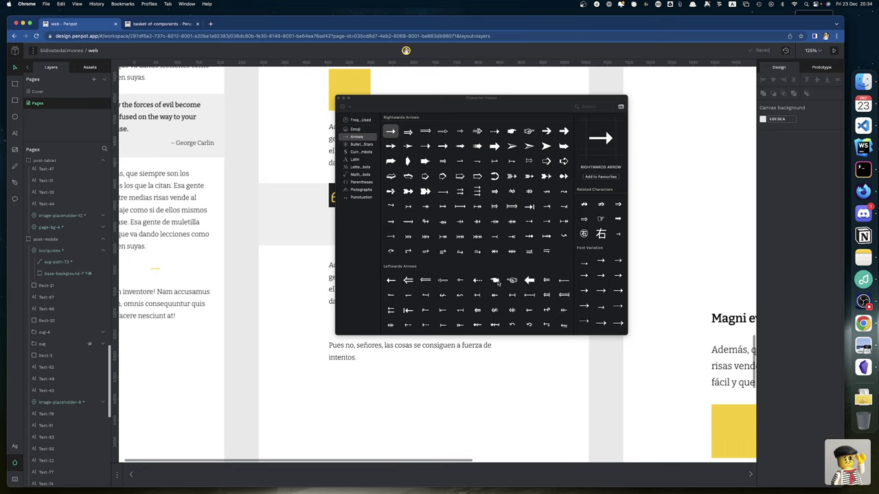
pyautogui.click(513, 281)
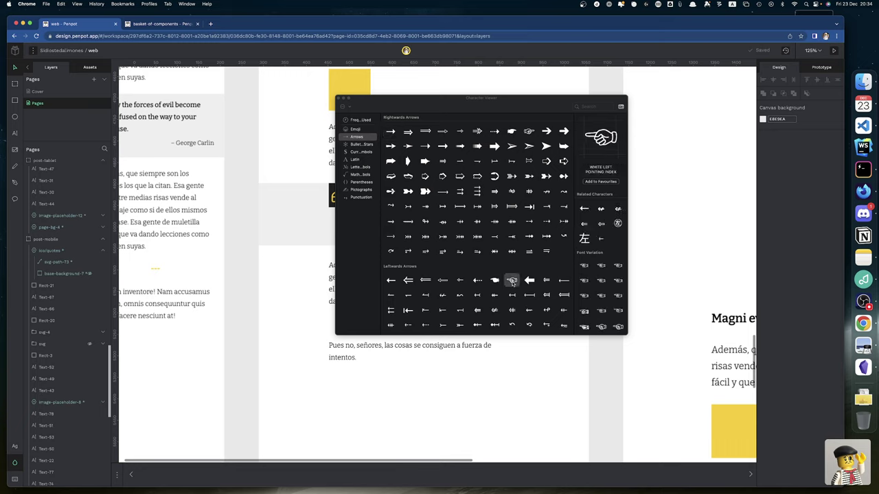
pyautogui.click(587, 267)
pyautogui.click(601, 328)
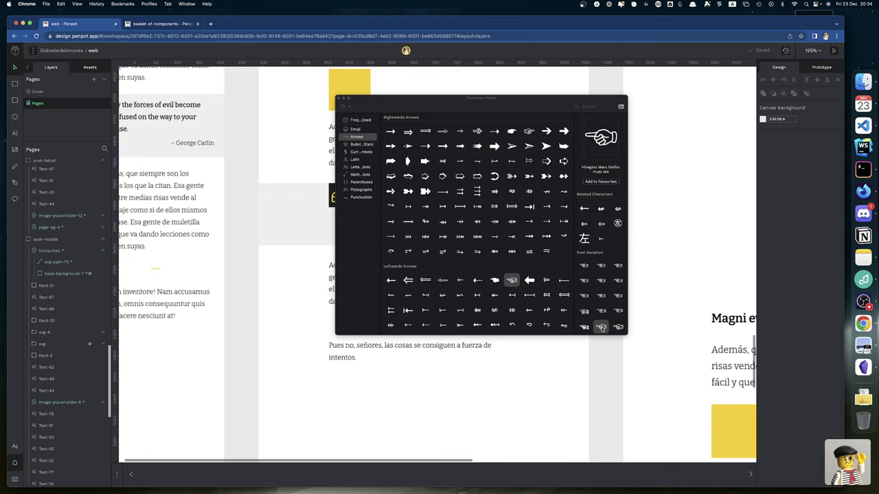
pyautogui.click(620, 310)
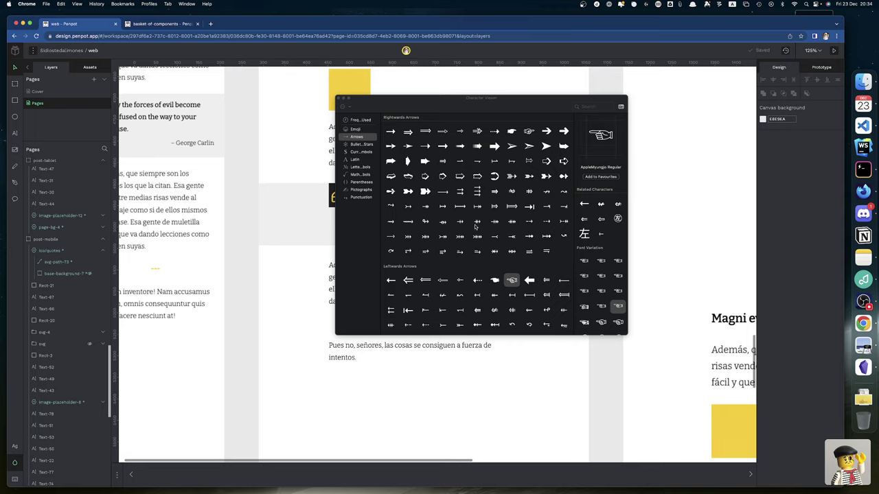
pyautogui.click(495, 239)
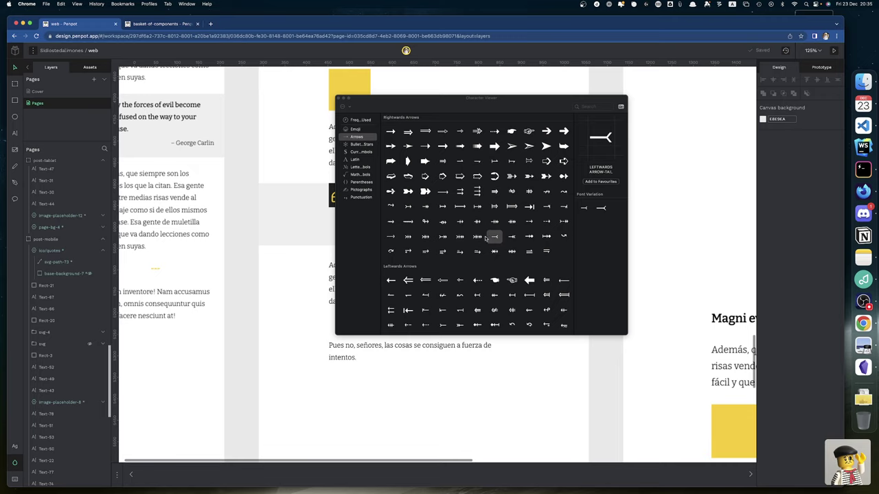
pyautogui.scroll(-4, 483, 244)
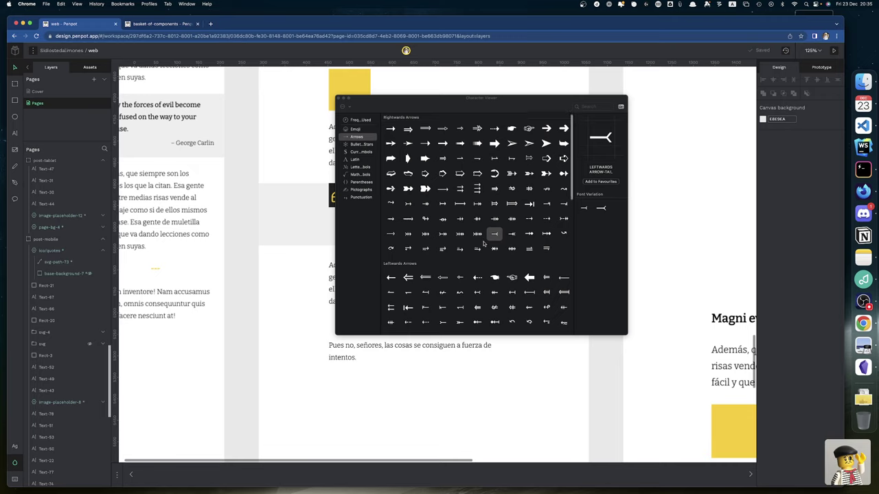
pyautogui.scroll(-3, 484, 243)
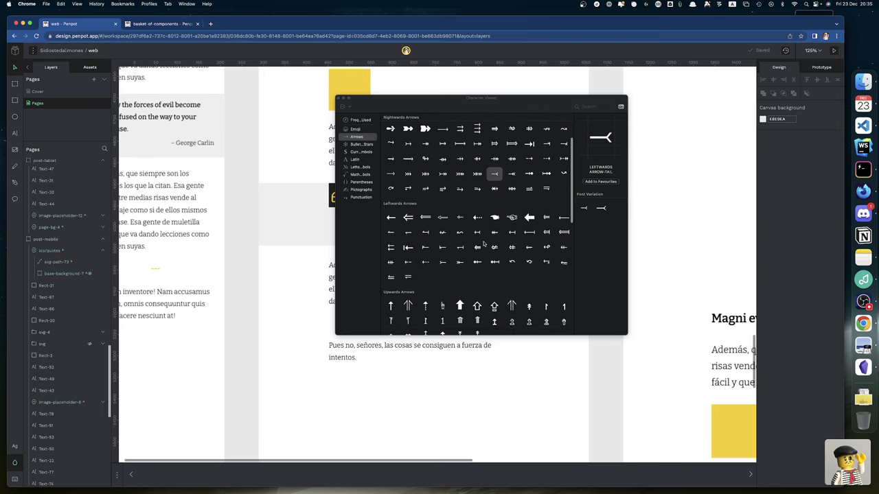
# Browse the full set of pictographs, inspecting the hot beverage, anchor, tent and mahjong tile back symbols.
pyautogui.click(359, 191)
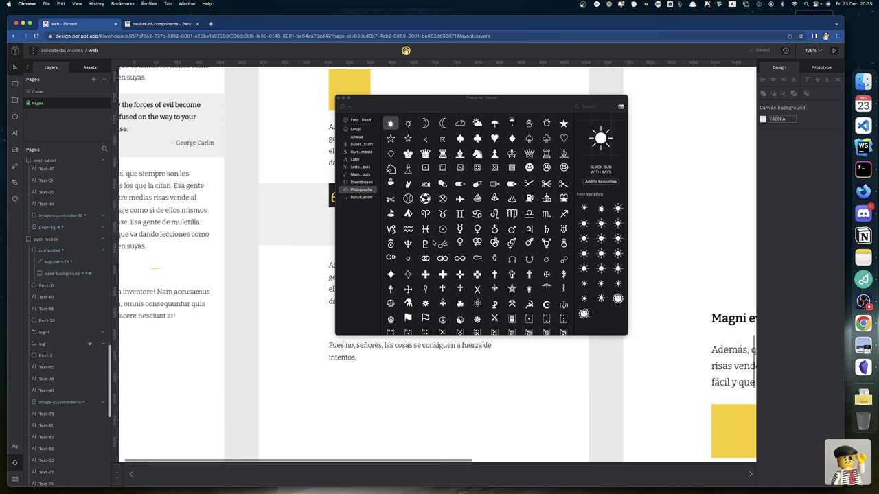
pyautogui.scroll(-1, 433, 243)
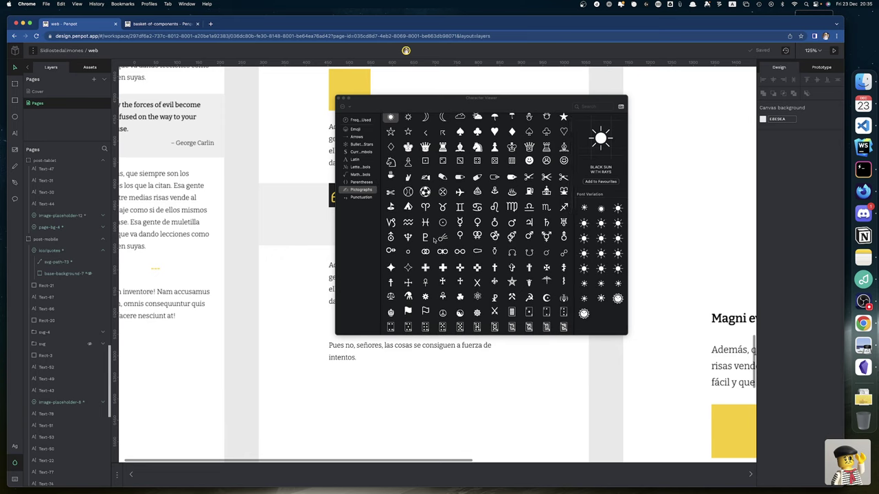
pyautogui.click(390, 177)
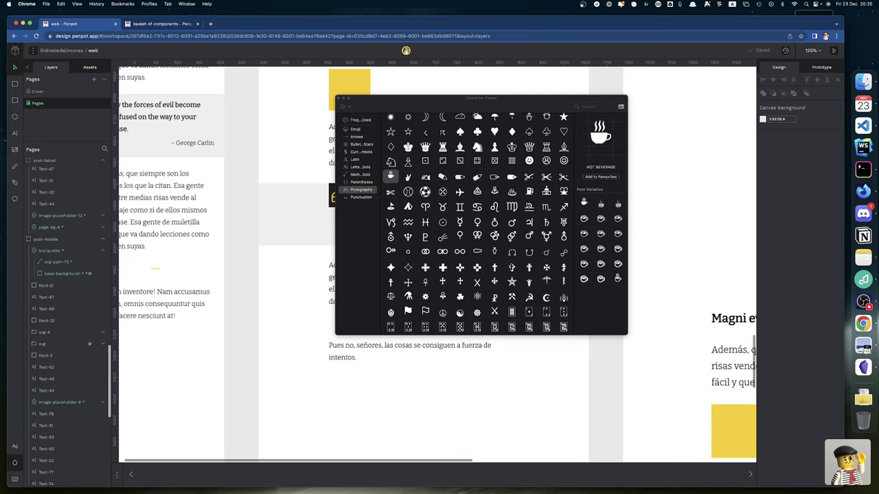
pyautogui.click(497, 195)
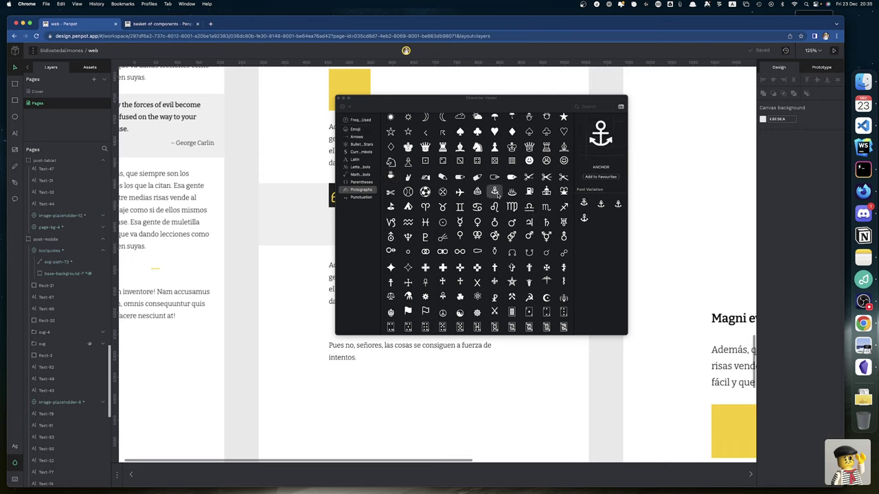
pyautogui.click(408, 208)
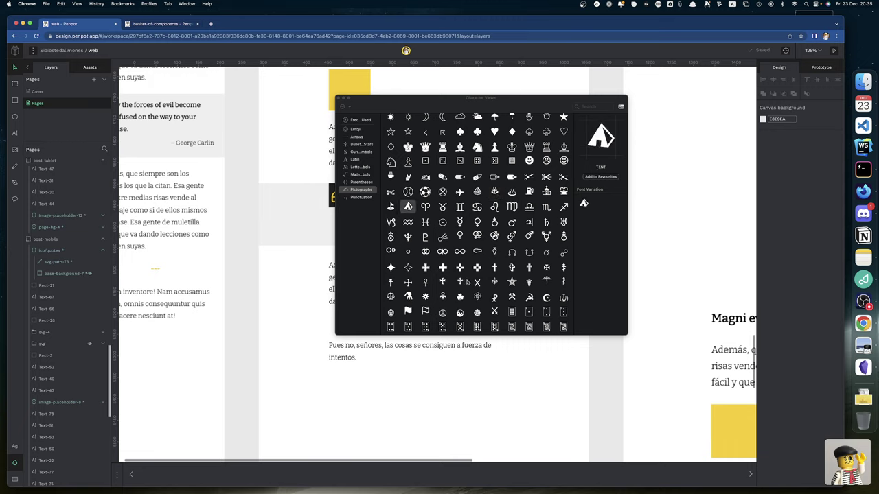
pyautogui.scroll(-5, 466, 282)
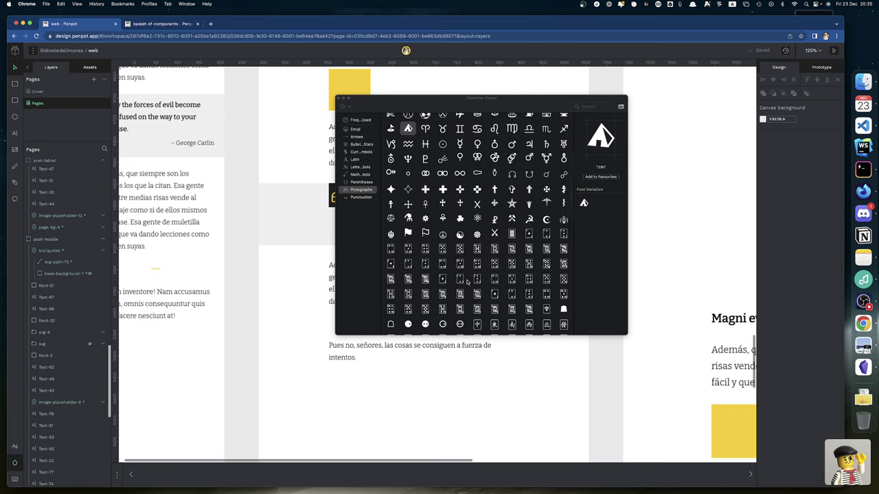
pyautogui.scroll(-5, 467, 281)
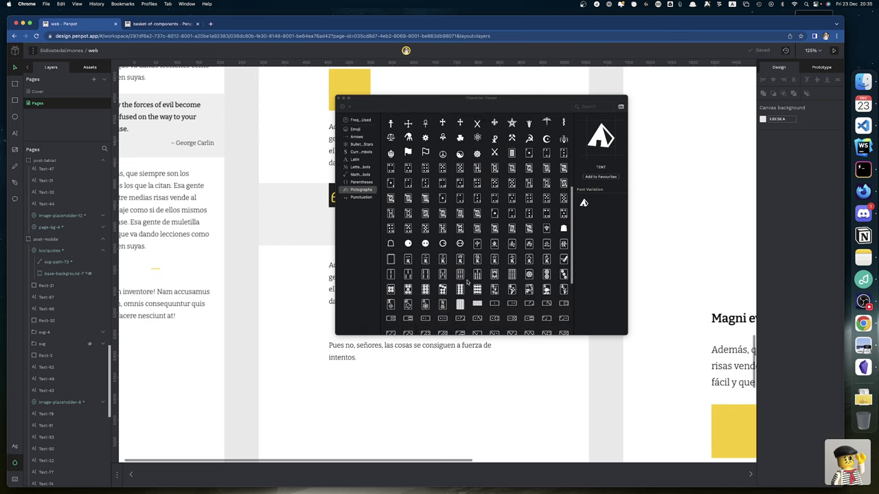
pyautogui.scroll(-5, 467, 282)
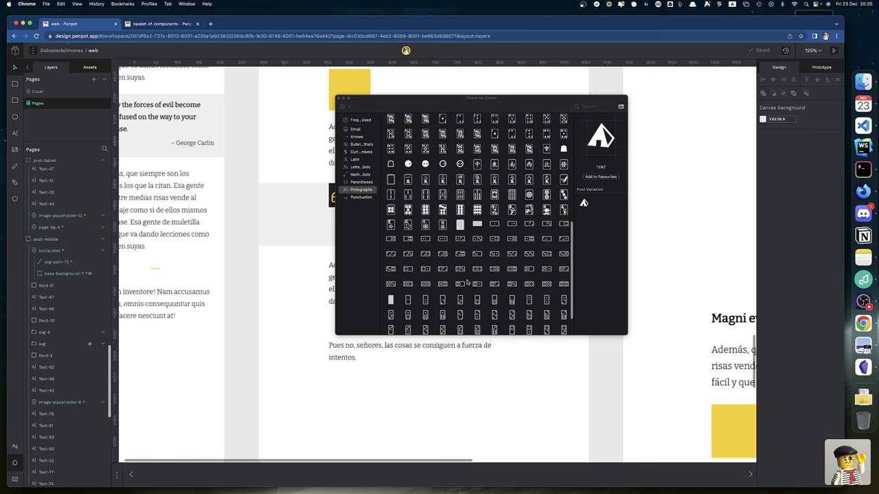
pyautogui.click(461, 227)
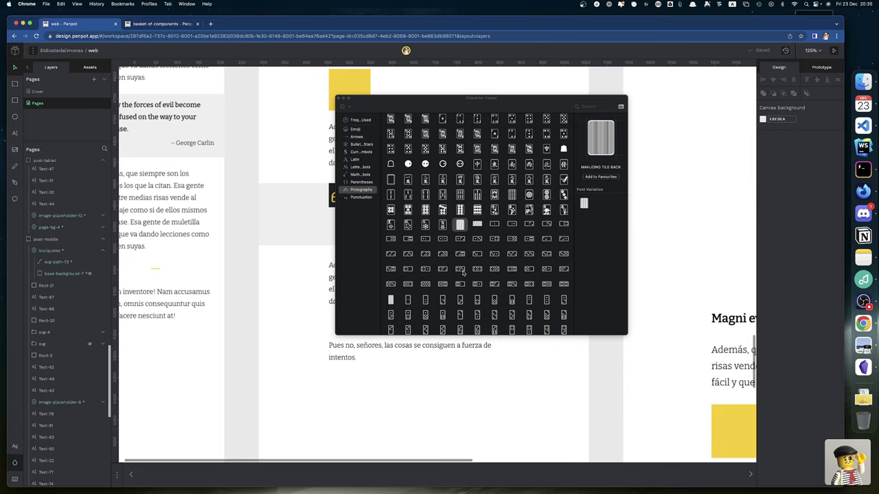
pyautogui.scroll(-3, 463, 273)
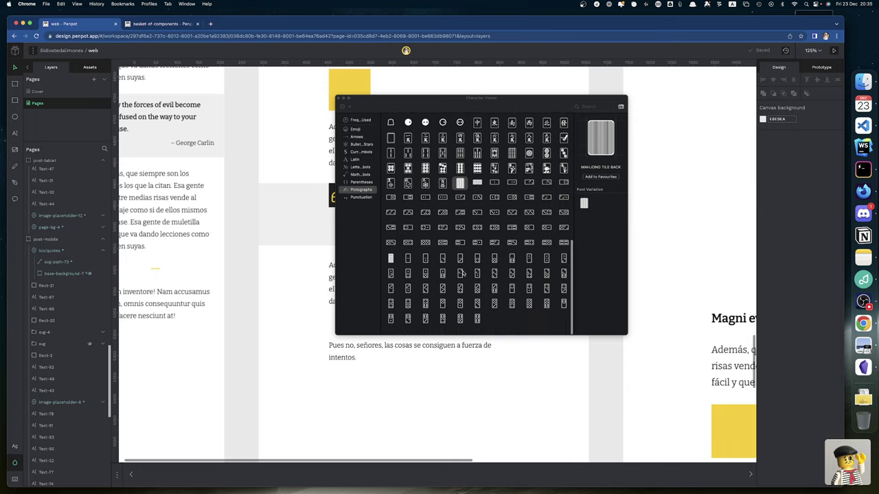
# Check the punctuation characters and search the Character Viewer for "divider".
pyautogui.click(364, 198)
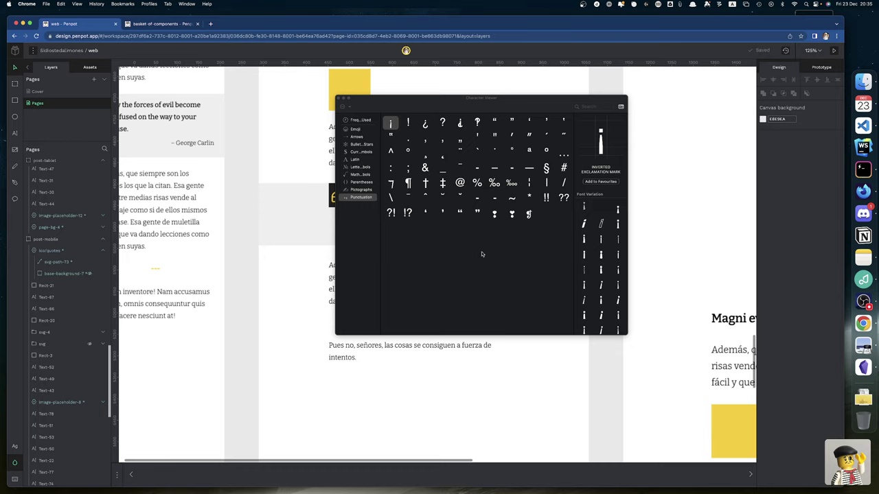
pyautogui.click(588, 106)
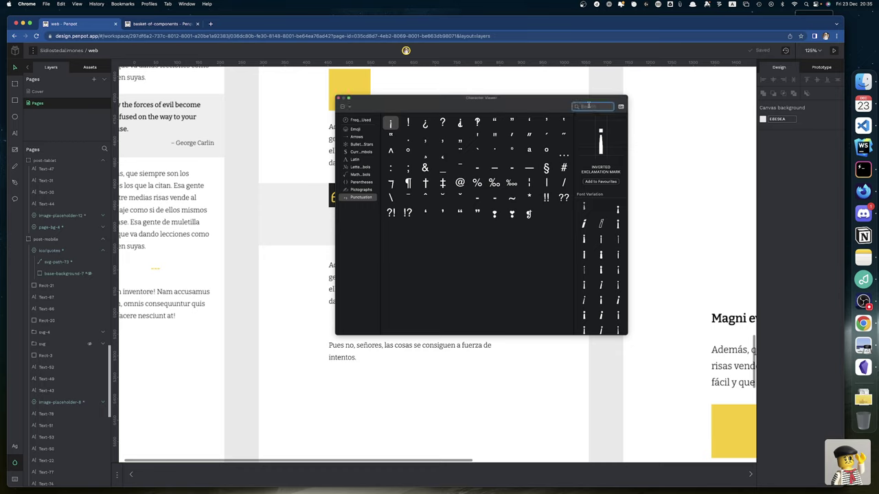
pyautogui.write('divider')
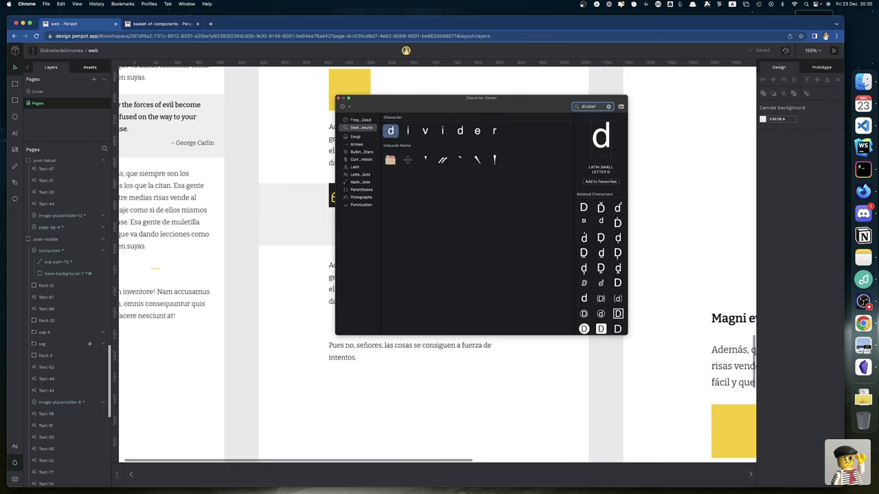
# Shorten the character search to "div" and inspect the tetragram for divergence symbol.
pyautogui.press('BackSpace')
pyautogui.press('BackSpace')
pyautogui.press('BackSpace')
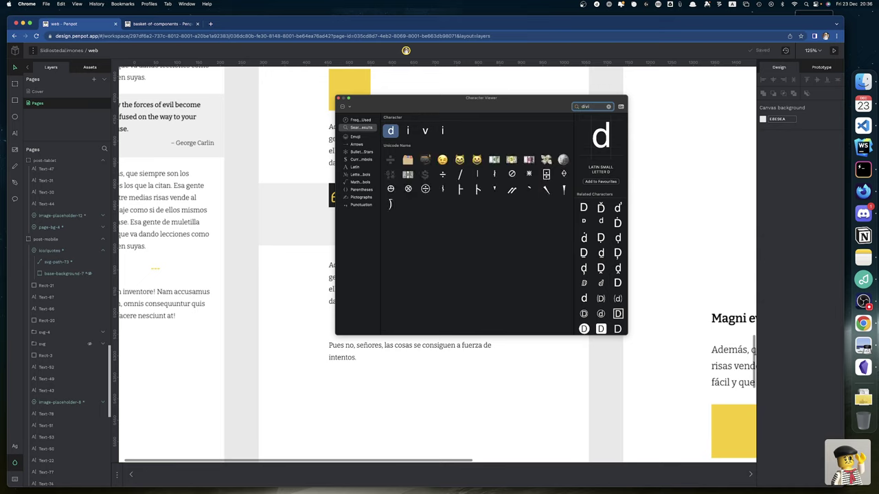
pyautogui.press('BackSpace')
pyautogui.press('BackSpace')
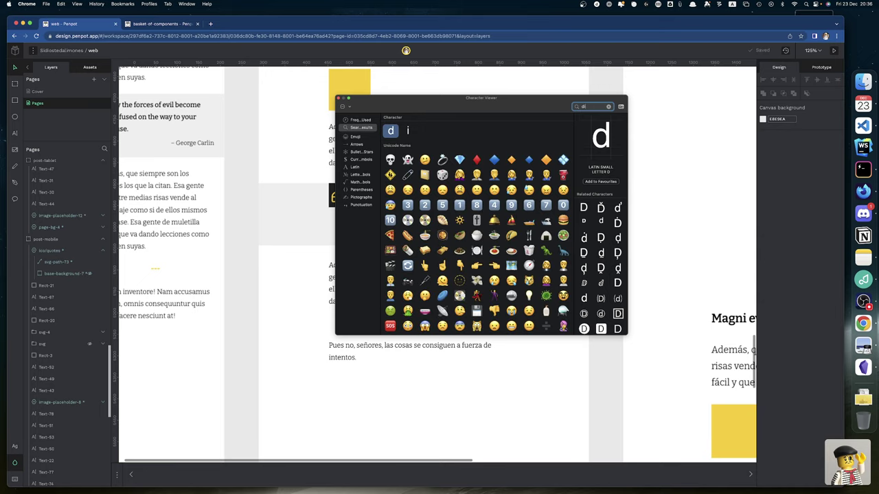
pyautogui.write('v')
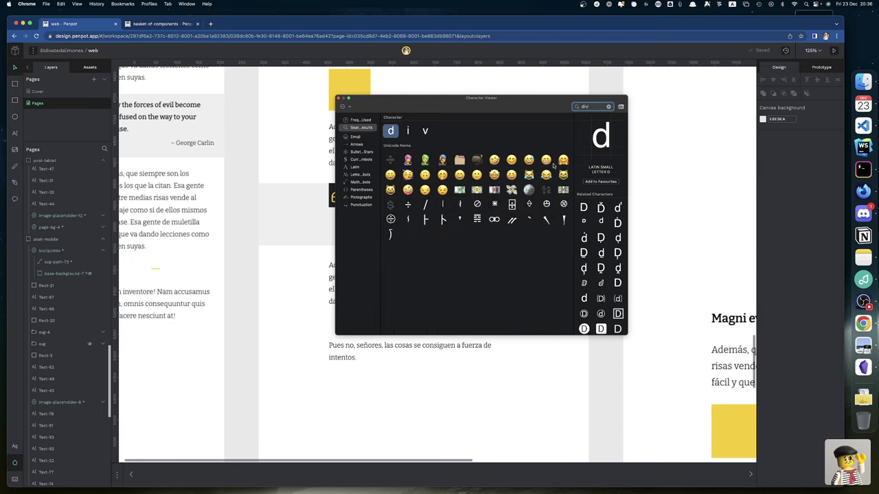
pyautogui.click(476, 220)
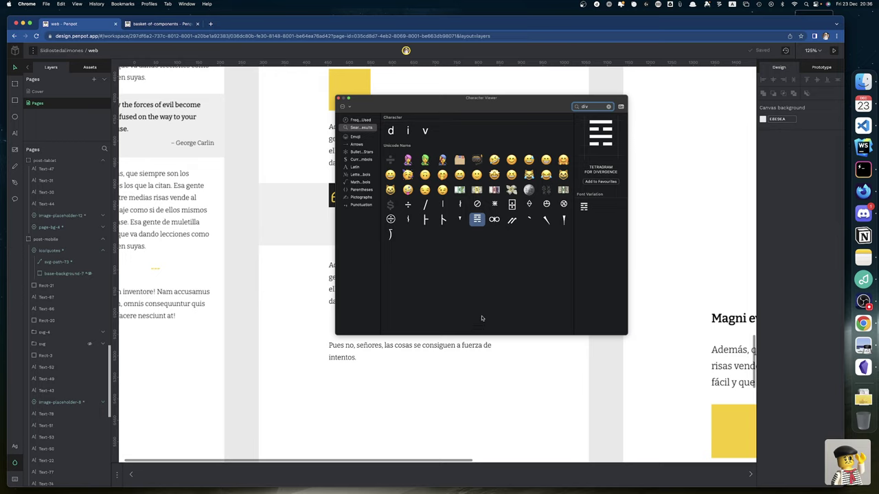
# Browse the currency, bullet and star, Latin and letterlike symbols for a separator, inspecting the white right pointing index.
pyautogui.click(357, 160)
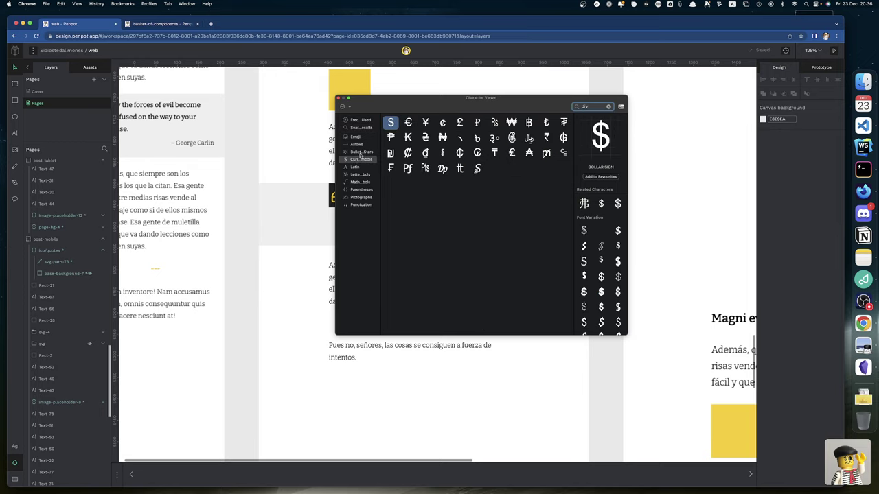
pyautogui.click(359, 153)
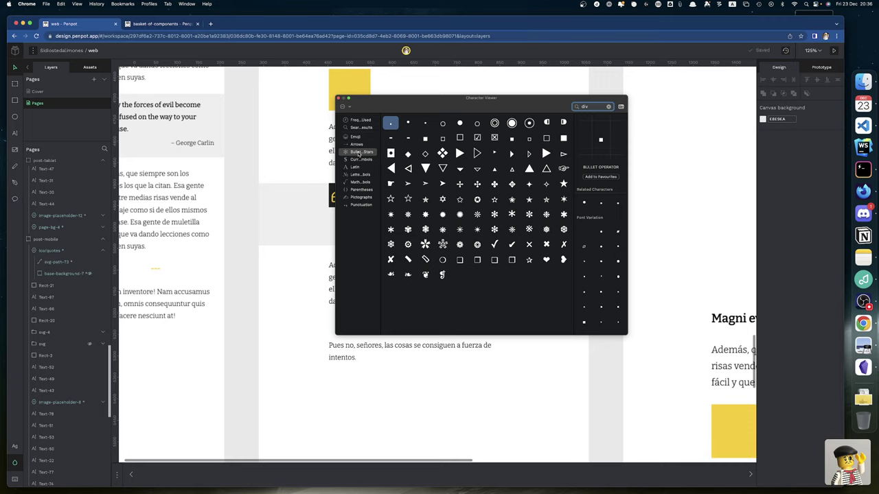
pyautogui.click(563, 169)
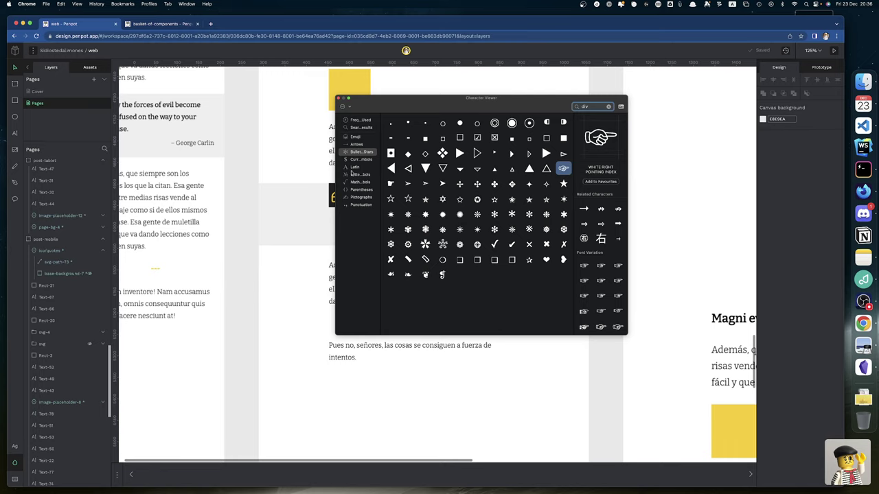
pyautogui.click(357, 159)
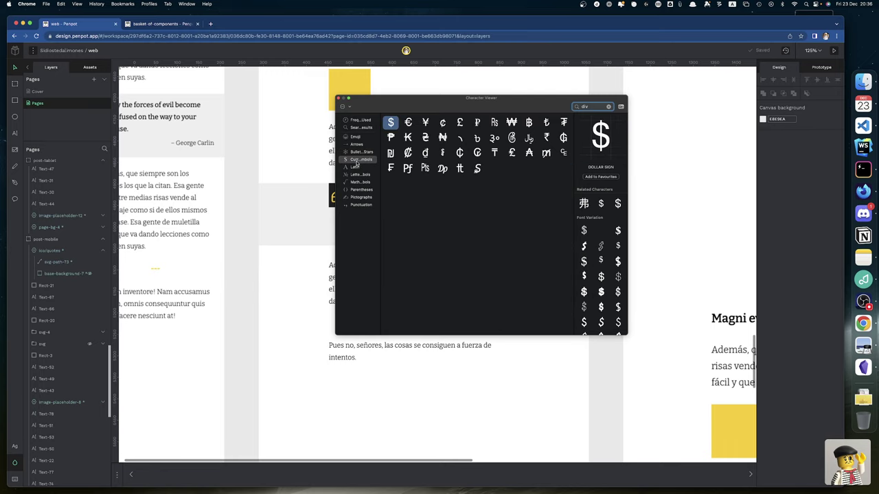
pyautogui.click(354, 166)
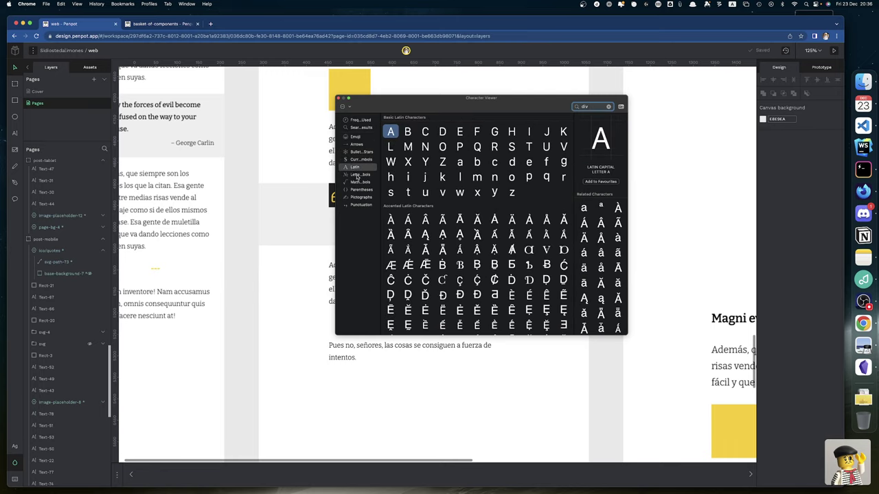
pyautogui.click(357, 176)
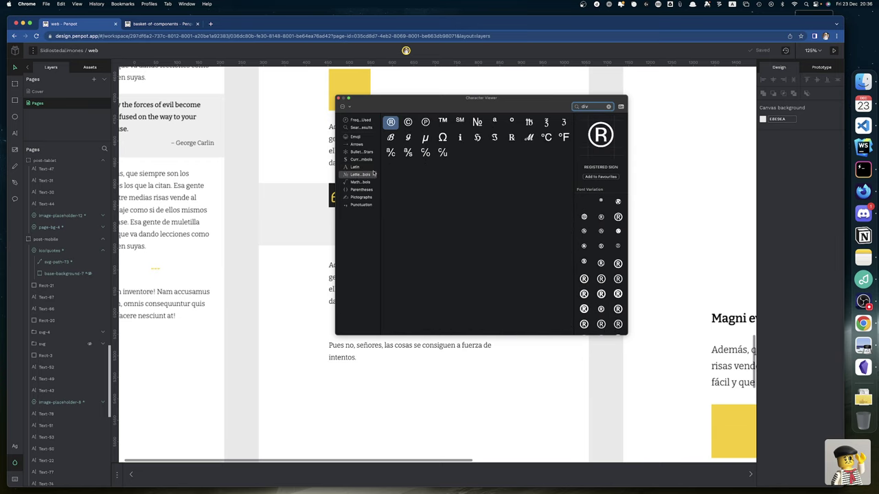
# Look through all the arrow characters down to the miscellaneous arrows, inspecting the rightwards harpoon with barb up above rightwards harpoon with barb down.
pyautogui.click(356, 145)
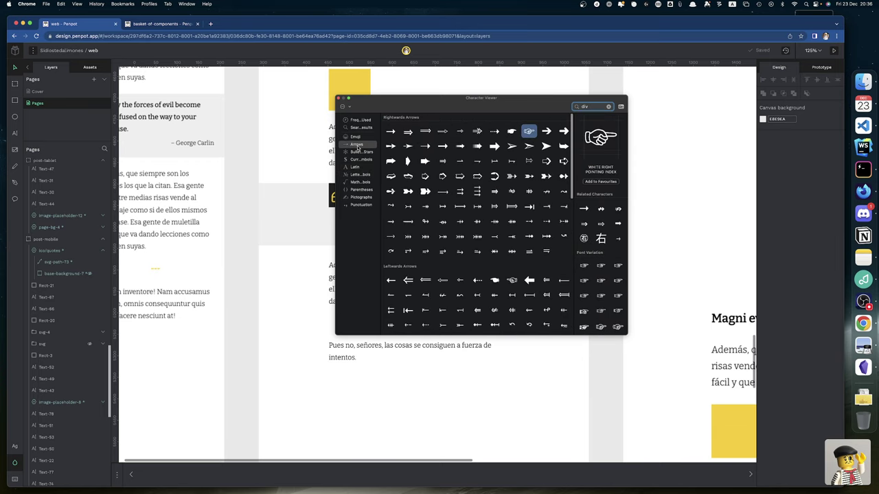
pyautogui.scroll(-1, 493, 211)
pyautogui.click(442, 162)
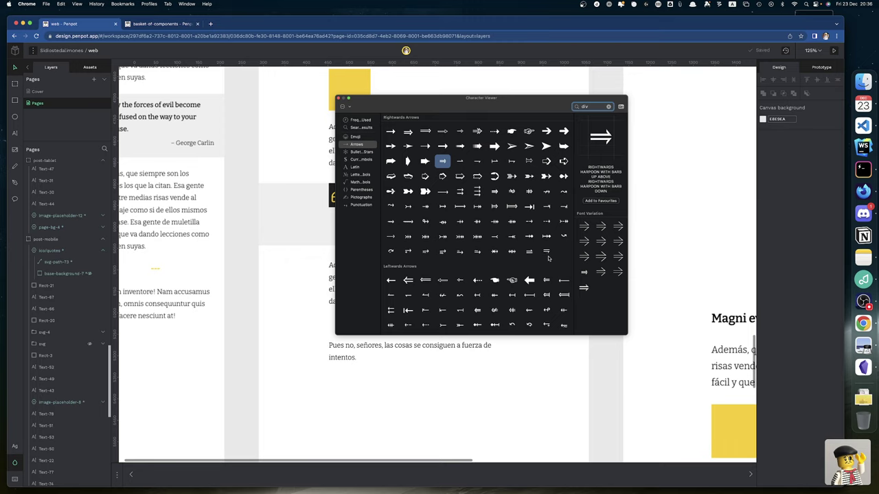
pyautogui.scroll(-1, 539, 261)
pyautogui.scroll(1, 528, 262)
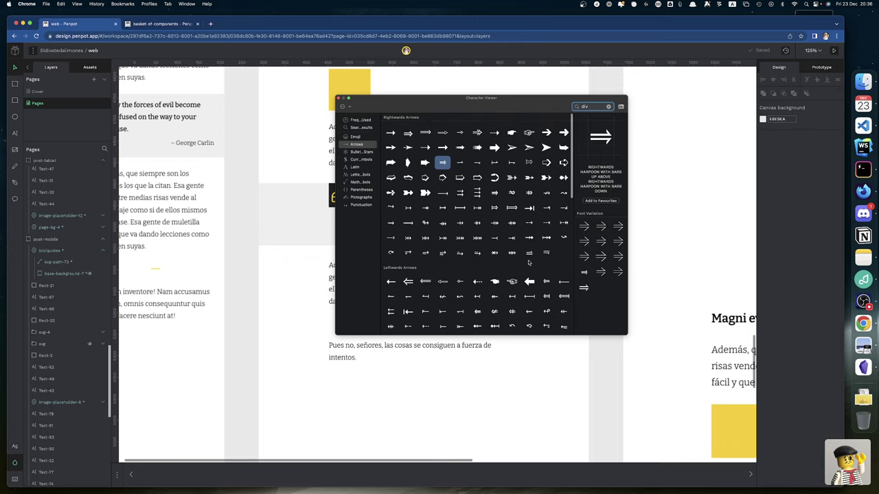
pyautogui.scroll(-5, 528, 262)
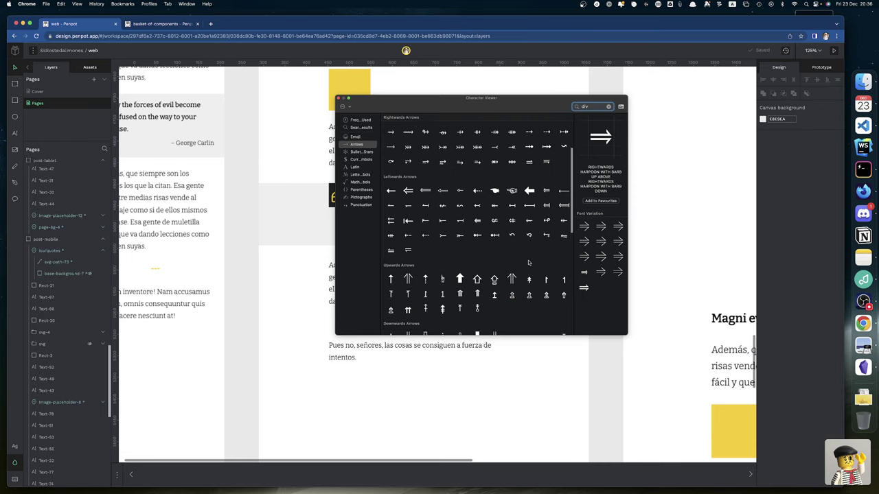
pyautogui.scroll(-4, 528, 262)
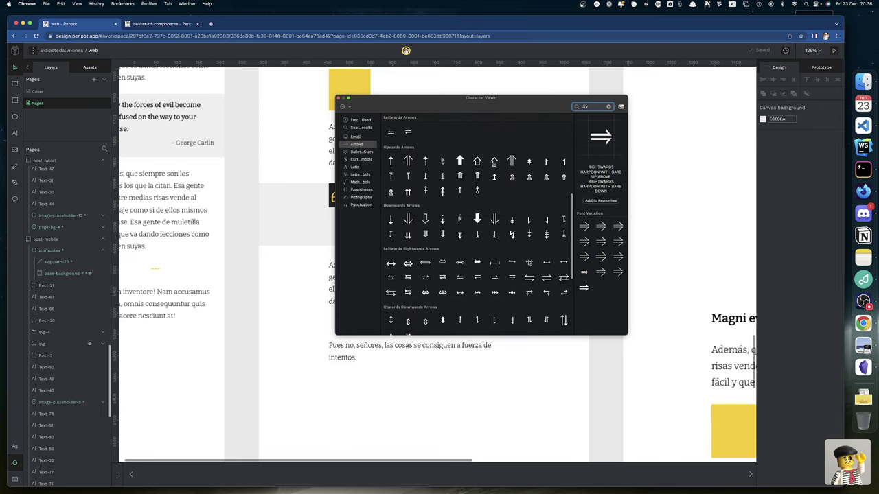
pyautogui.scroll(-2, 529, 262)
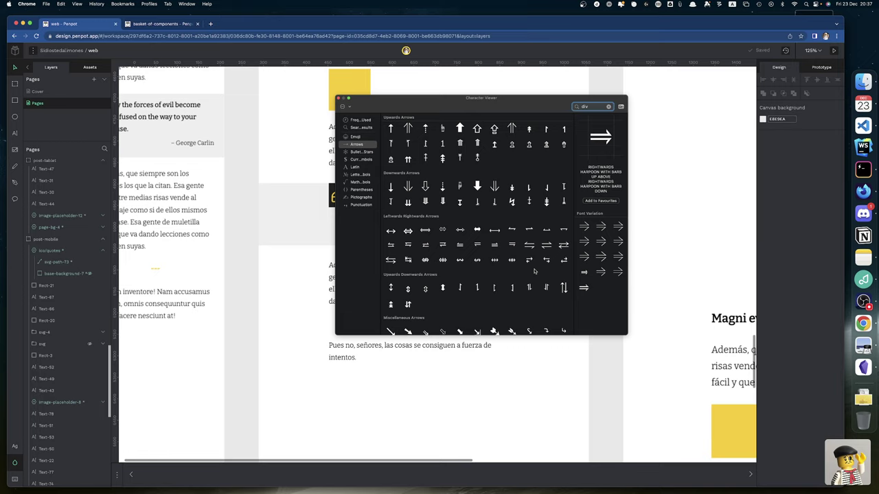
pyautogui.scroll(-5, 534, 272)
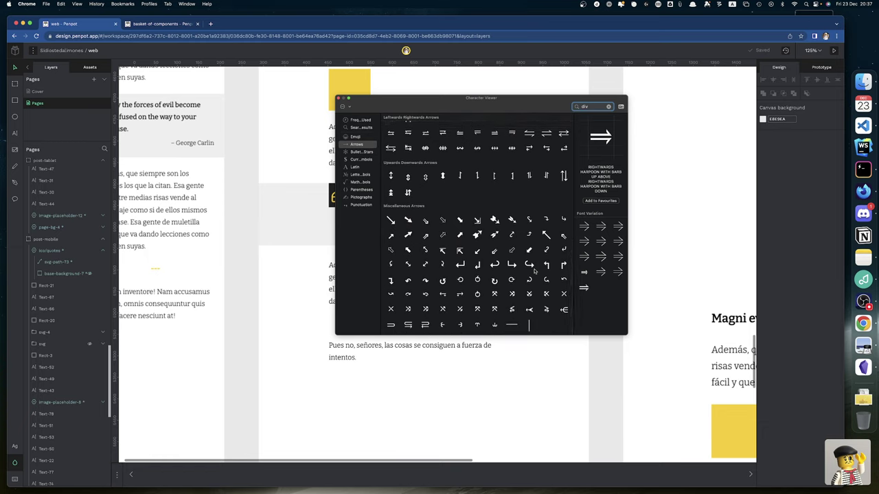
pyautogui.scroll(-2, 534, 271)
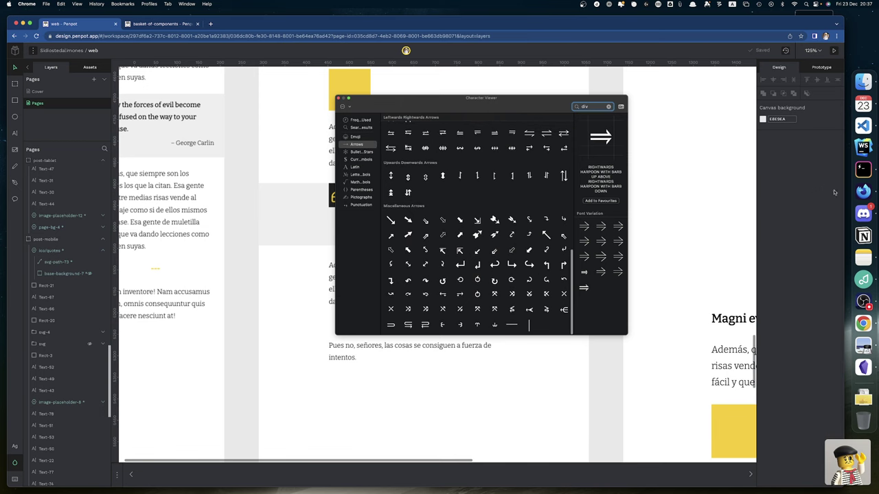
# Switch to the Iconoir site in Firefox Developer Edition and search its icon library for "arrow".
pyautogui.click(864, 192)
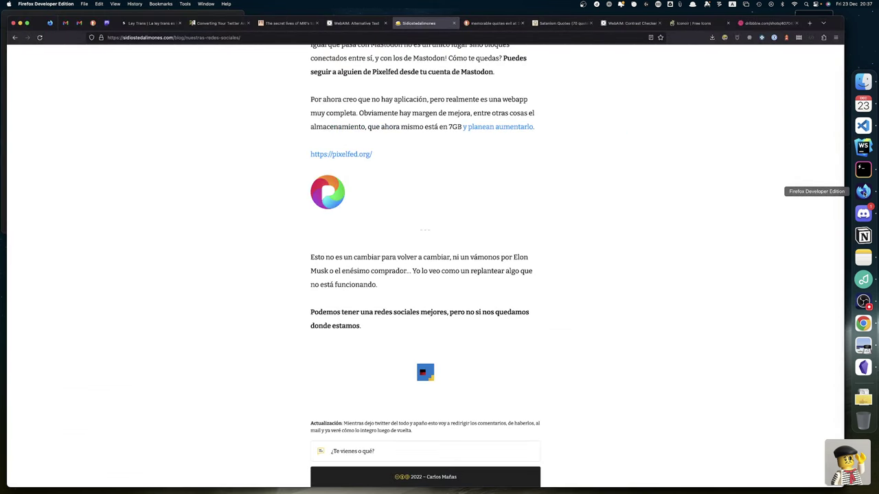
pyautogui.click(688, 24)
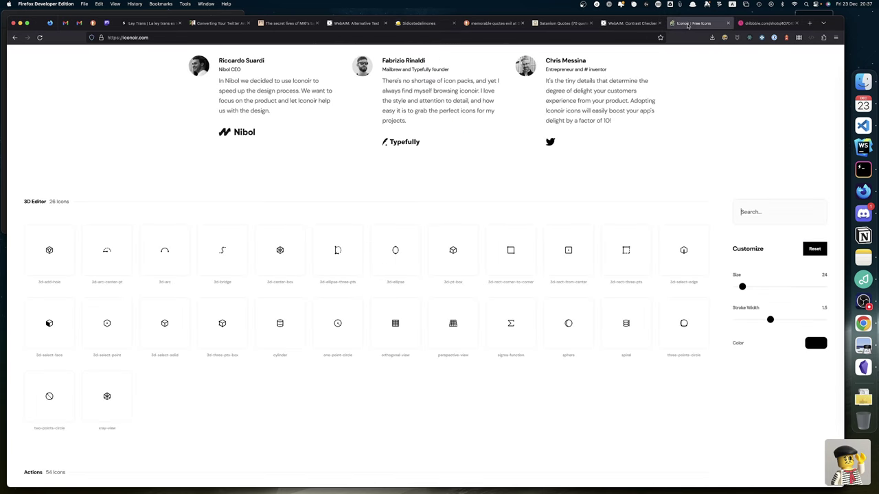
pyautogui.click(766, 211)
pyautogui.write('arrow')
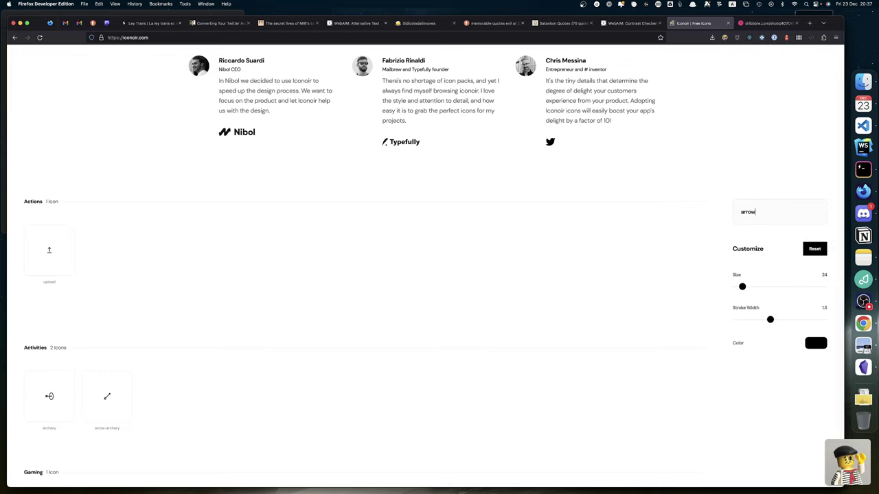
pyautogui.scroll(-4, 394, 282)
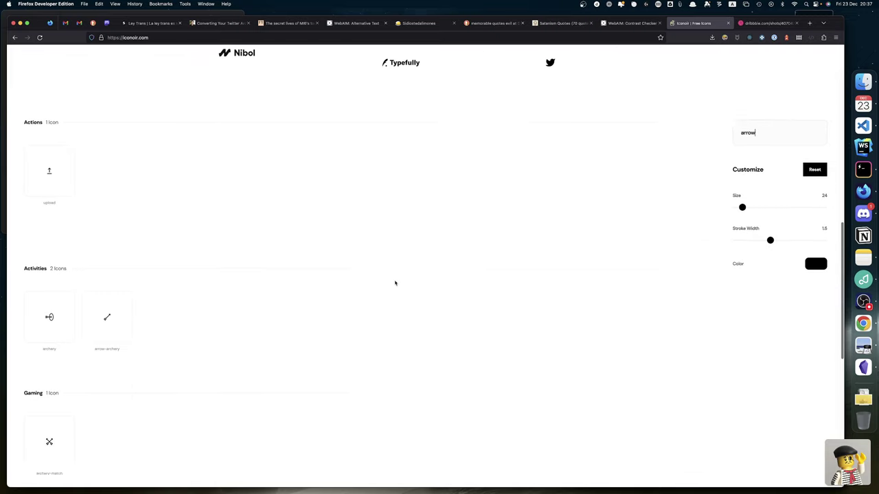
pyautogui.scroll(-12, 395, 283)
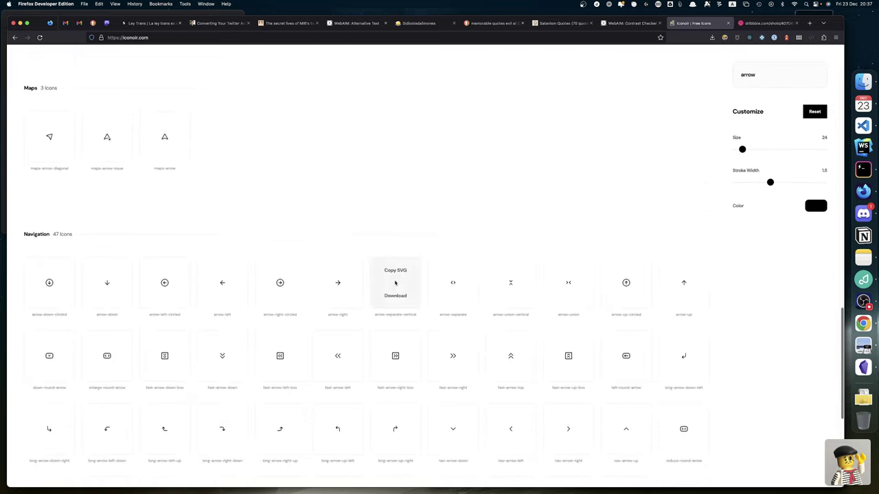
# Examine the Navigation arrow icons for a possible separator, including arrow-union-vertical, arrow-union, reduce-round-arrow and long-arrow-right-up.
pyautogui.scroll(-1, 395, 273)
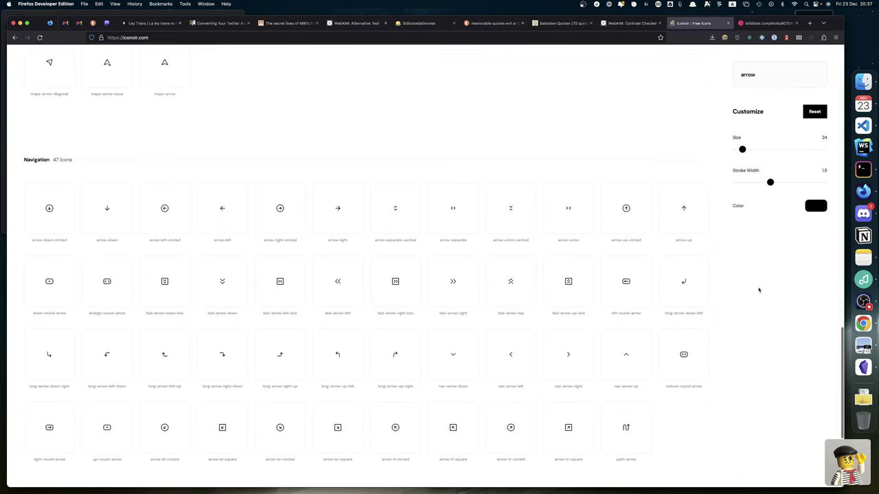
pyautogui.scroll(-1, 758, 302)
pyautogui.scroll(-1, 758, 312)
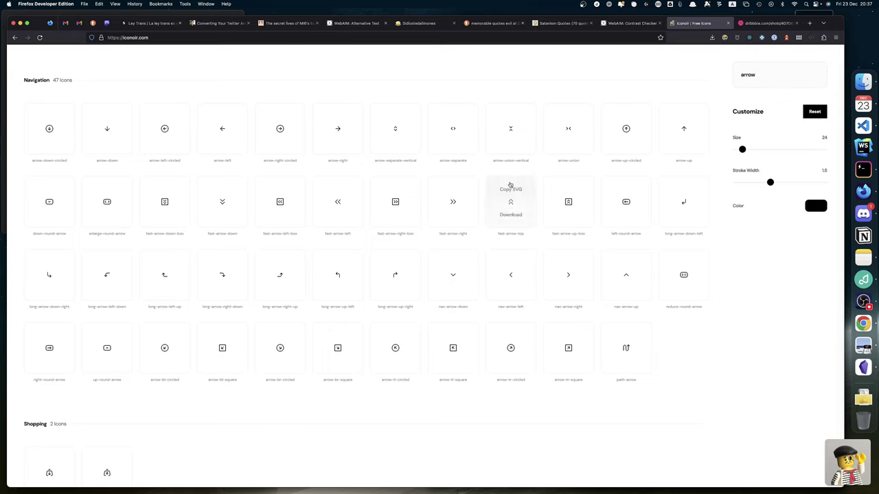
pyautogui.moveTo(504, 133)
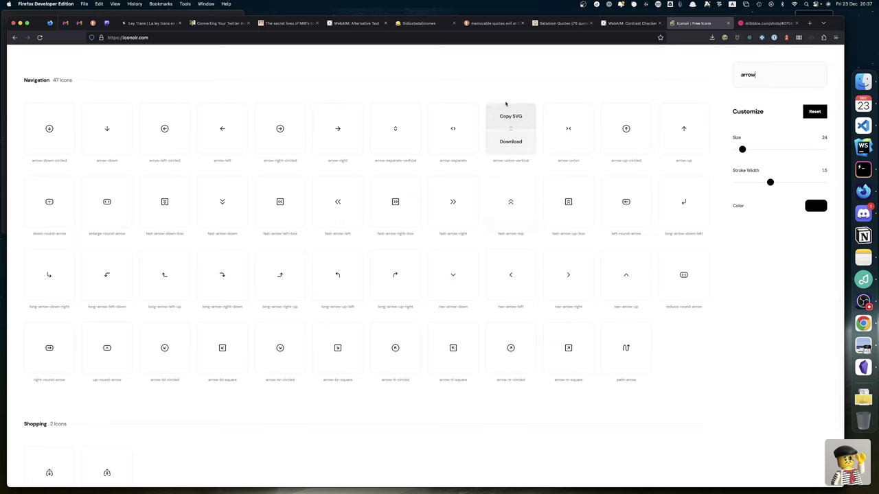
pyautogui.moveTo(570, 140)
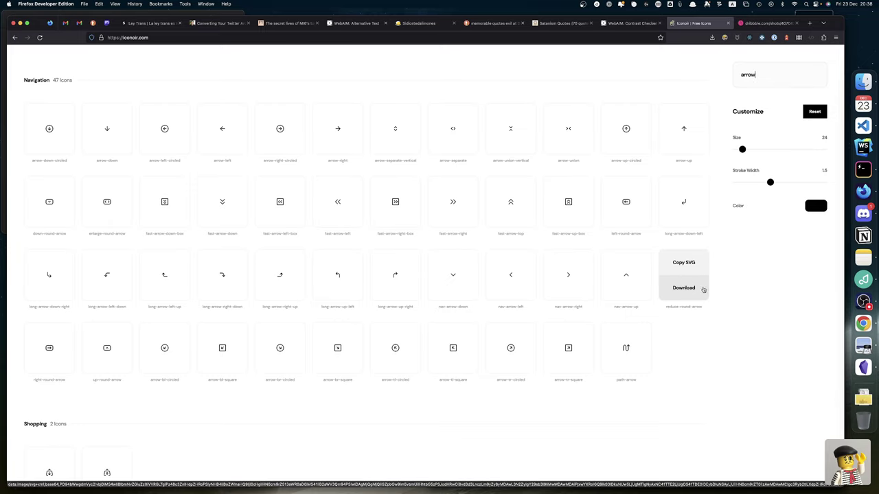
pyautogui.moveTo(701, 292)
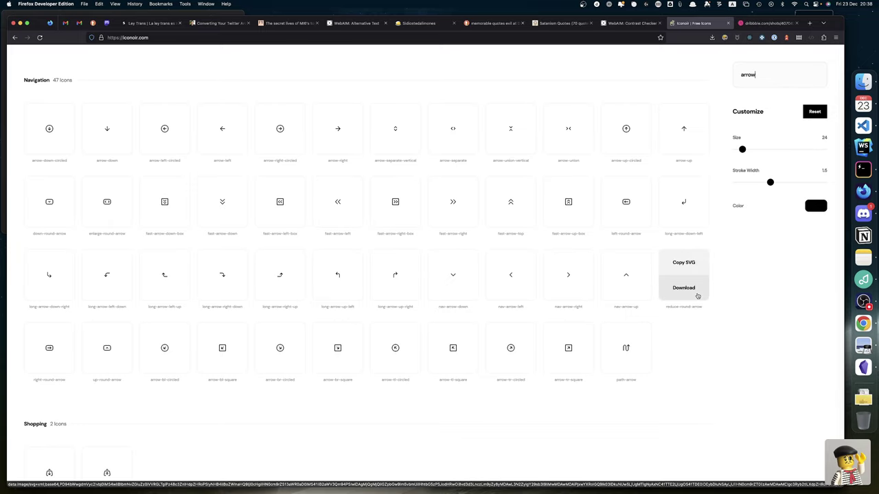
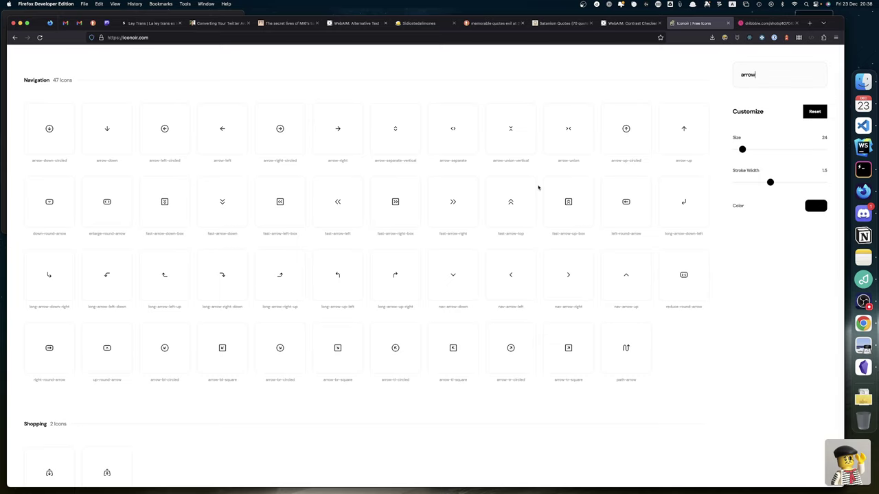
pyautogui.scroll(-3, 538, 186)
pyautogui.scroll(6, 539, 186)
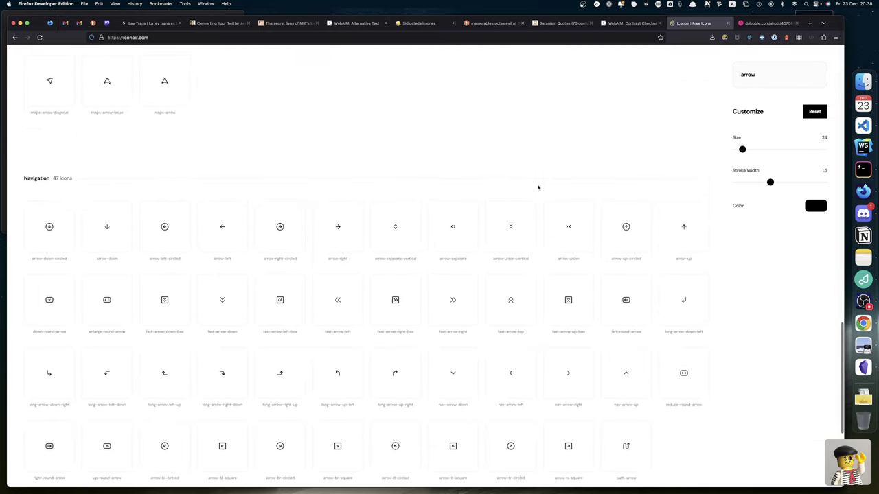
pyautogui.scroll(-1, 539, 187)
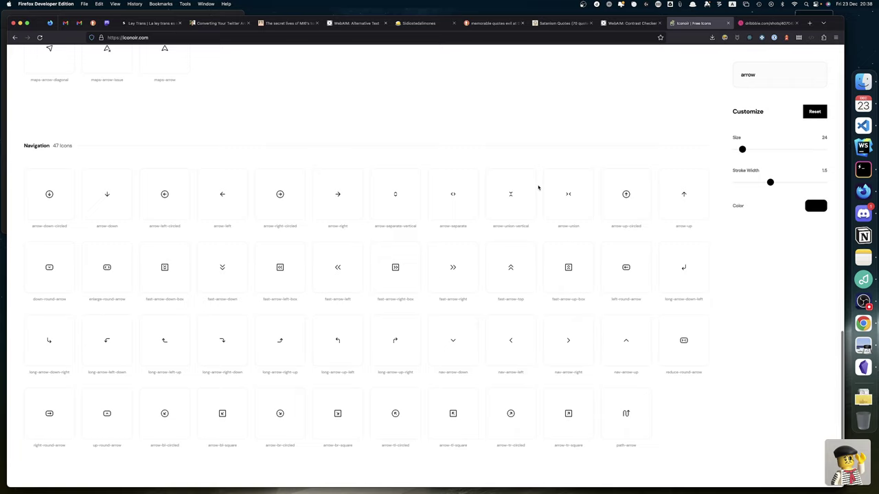
pyautogui.moveTo(217, 283)
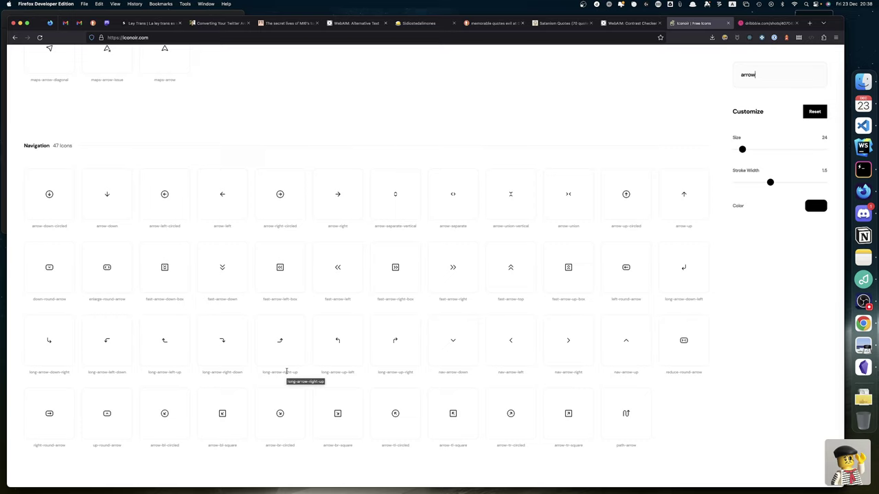
pyautogui.moveTo(279, 357)
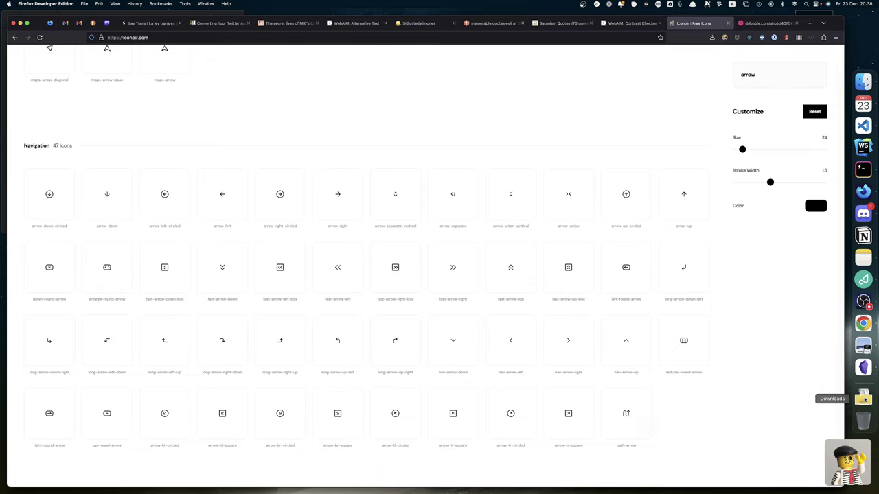
# Switch back to the Penpot web file in Chrome and find the separator near the desktop post's ending.
pyautogui.click(864, 324)
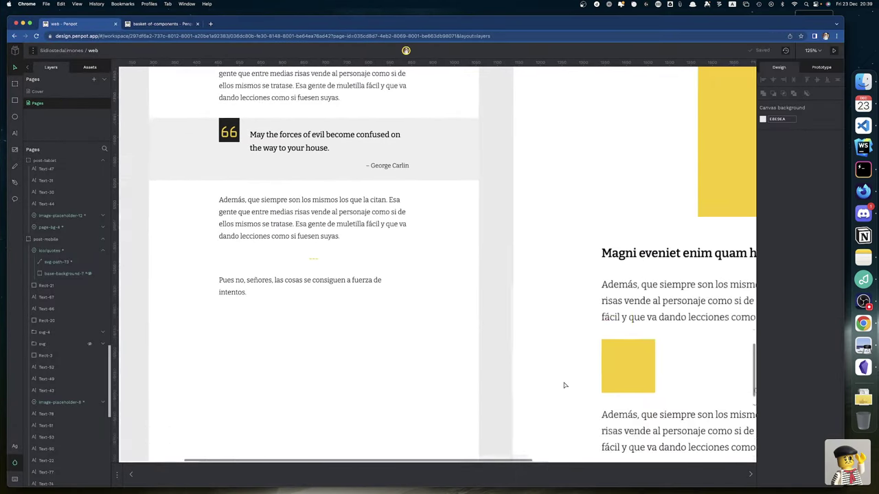
pyautogui.hscroll(5, 564, 385)
pyautogui.scroll(-10, 565, 385)
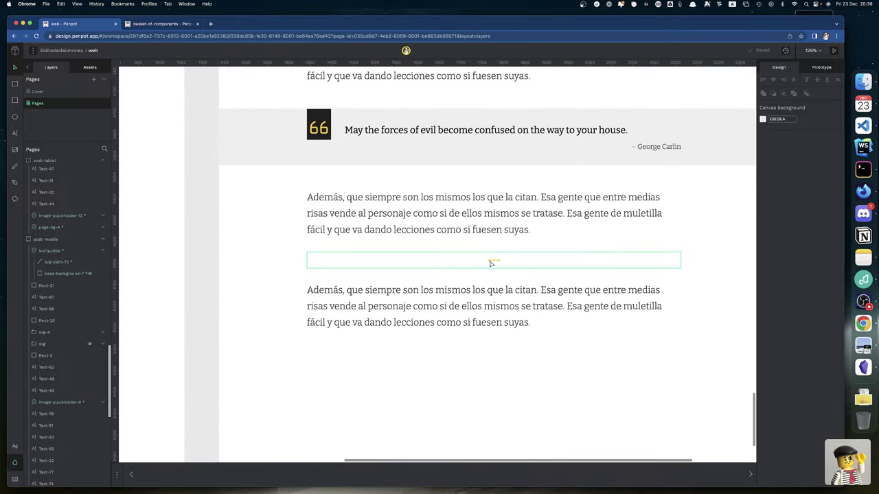
# Replace the dashed separator text in the desktop post with the accented face "ò__ó".
pyautogui.click(492, 261)
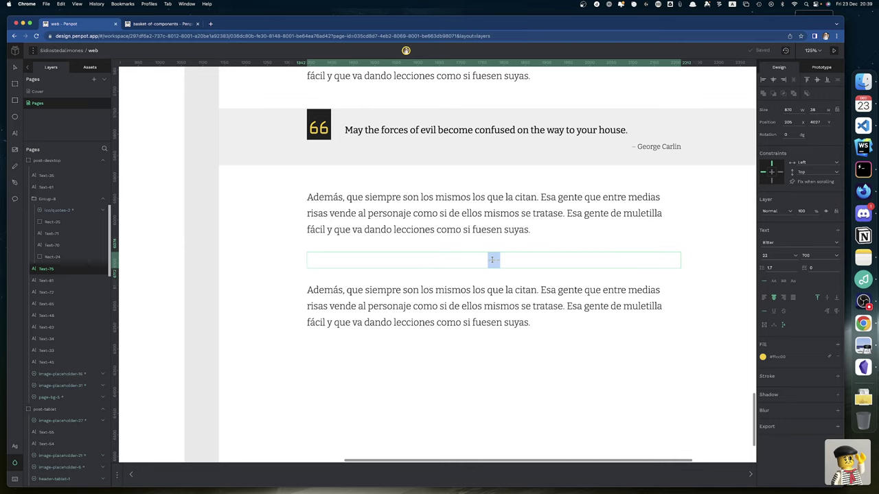
pyautogui.write('o')
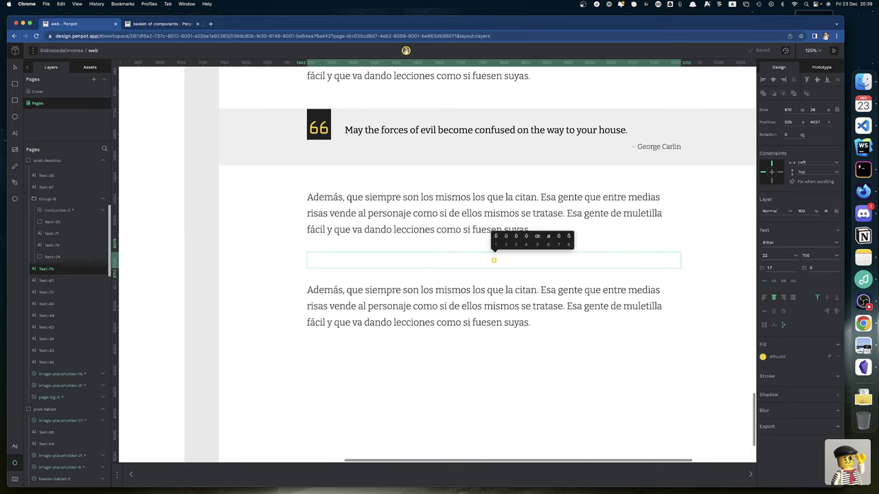
pyautogui.click(516, 239)
pyautogui.write('_')
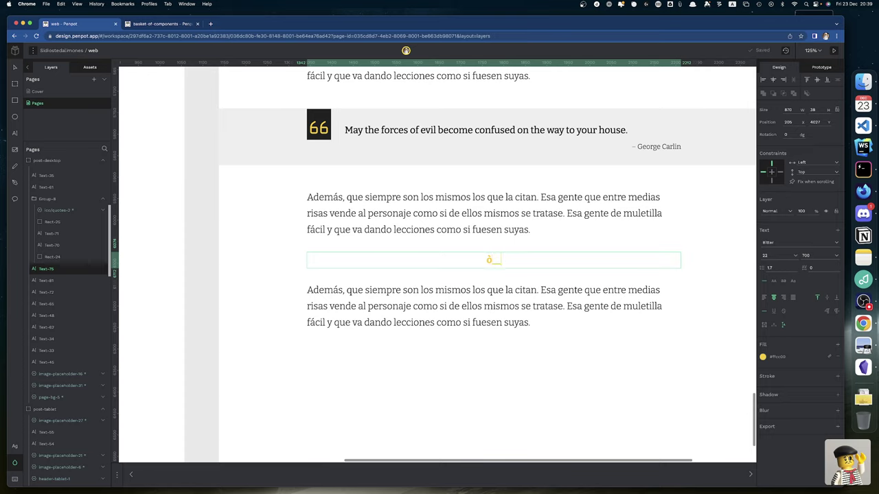
pyautogui.write('_o')
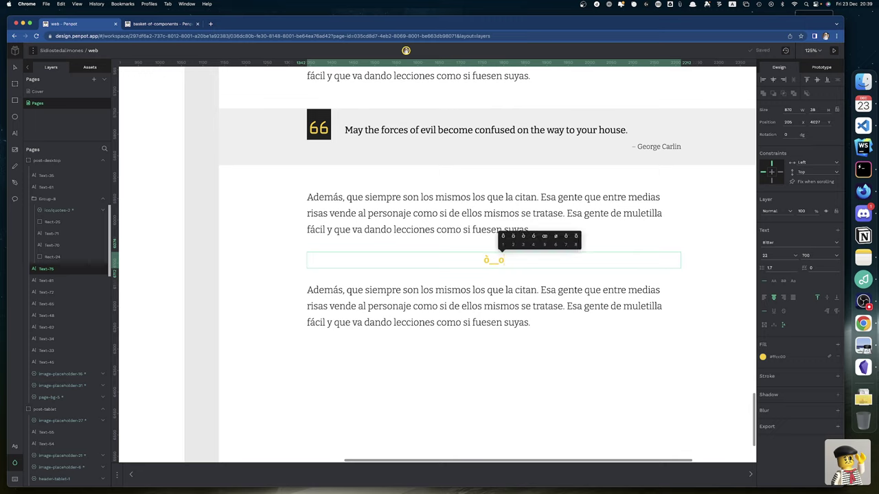
pyautogui.click(533, 239)
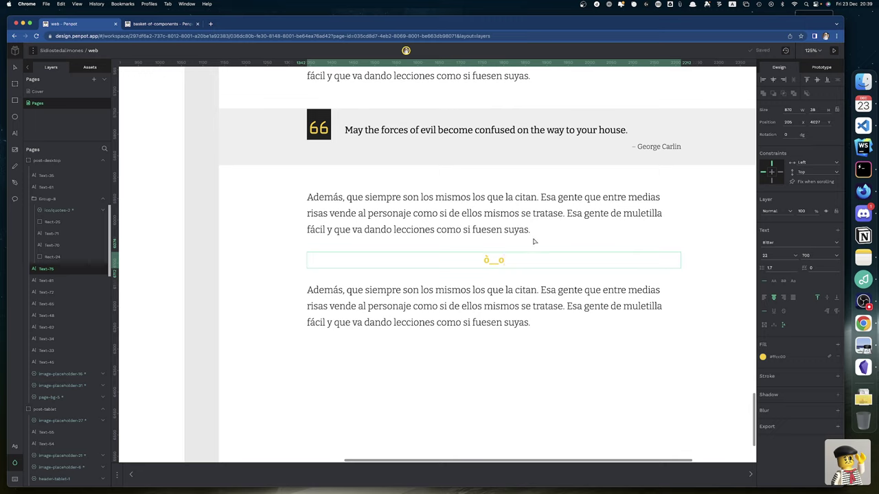
pyautogui.click(698, 383)
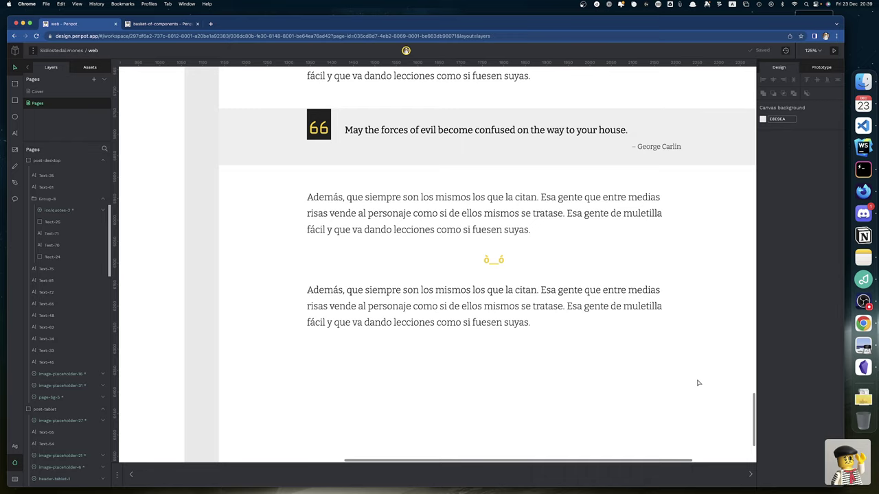
# Change the desktop post's separator face to "O__o", without accents and with a capital first letter.
pyautogui.hscroll(5, 571, 295)
pyautogui.scroll(1, 570, 294)
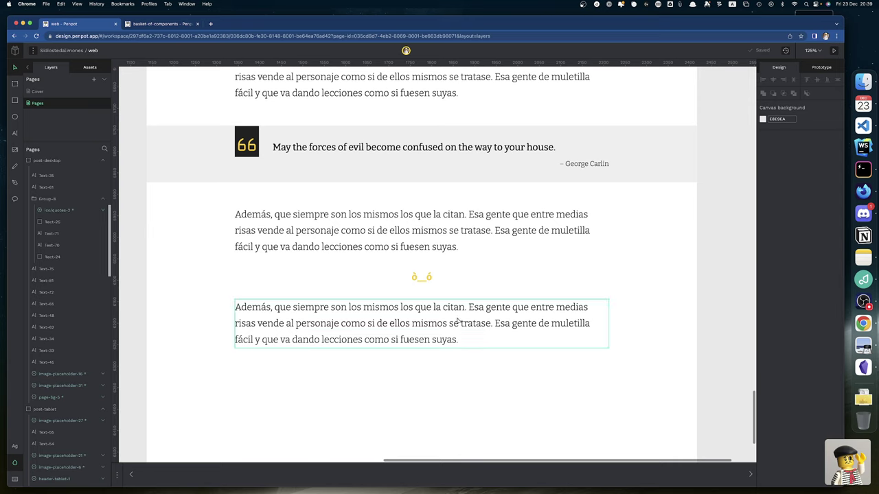
pyautogui.doubleClick(432, 281)
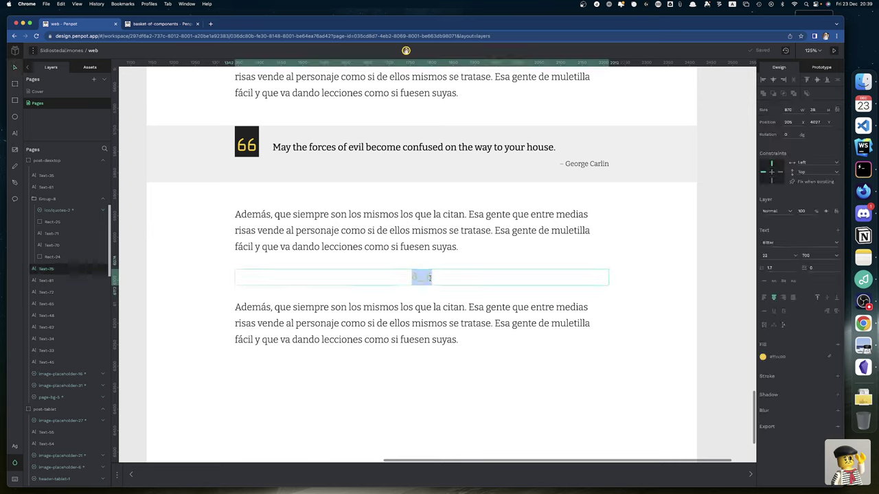
pyautogui.click(431, 282)
pyautogui.press('BackSpace')
pyautogui.write('o')
pyautogui.hotkey('shift', 'Left')
pyautogui.write(')')
pyautogui.press('BackSpace')
pyautogui.write('O')
pyautogui.press('Escape')
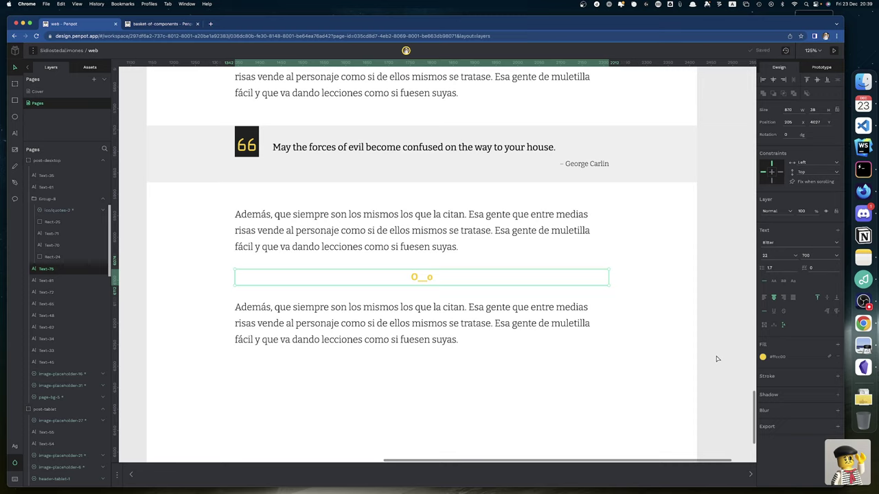
# Delete all the characters in the desktop post's separator text.
pyautogui.doubleClick(416, 280)
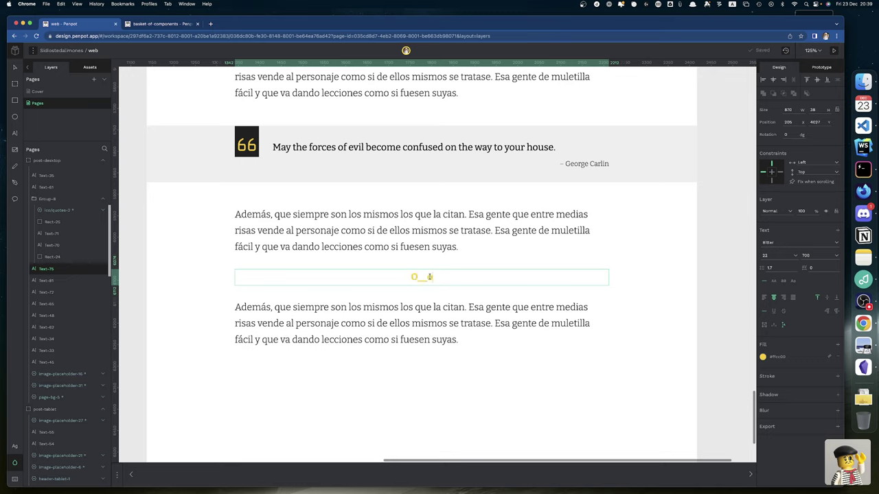
pyautogui.press('BackSpace')
pyautogui.write('o')
pyautogui.press('super+a')
pyautogui.press('BackSpace')
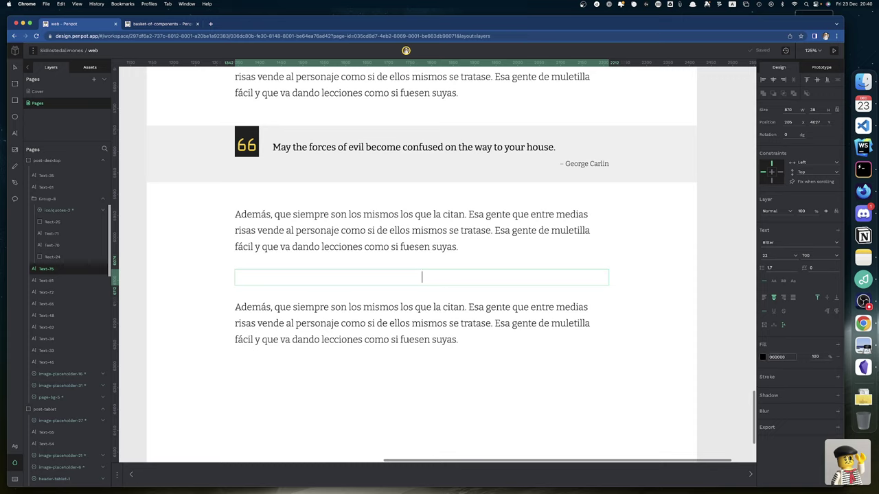
# Try out character combinations such as "01º" and "- )" in the emptied desktop separator text.
pyautogui.write('01º')
pyautogui.press('Left')
pyautogui.press('BackSpace')
pyautogui.press('BackSpace')
pyautogui.press('Right')
pyautogui.write('- )')
pyautogui.hotkey('shift', 'Right')
pyautogui.hotkey('shift', 'Right')
pyautogui.hotkey('shift', 'Right')
pyautogui.hotkey('shift', 'Right')
pyautogui.hotkey('shift', 'Right')
# Enter a single grave-accented "ò" as the desktop post's separator text.
pyautogui.write('o')
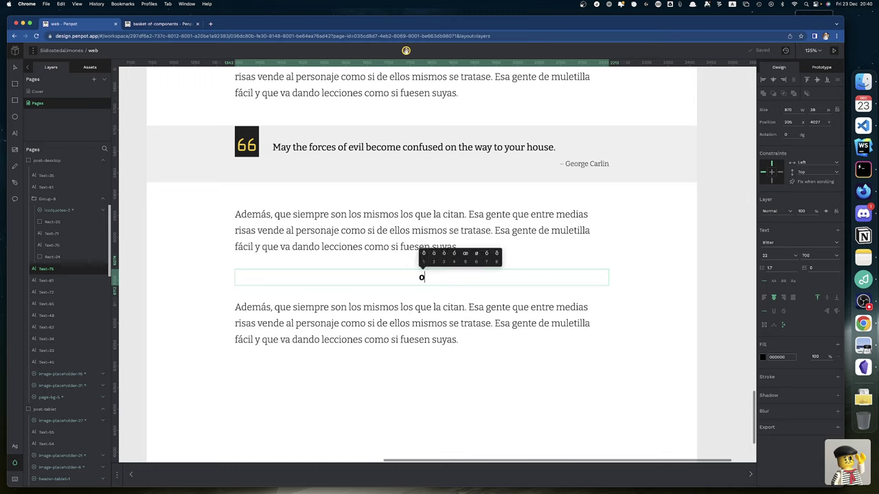
pyautogui.click(444, 253)
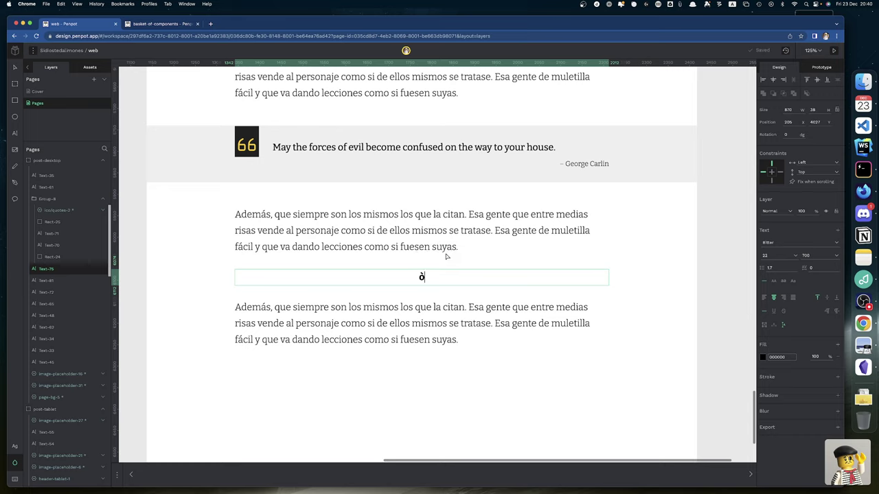
pyautogui.press('Escape')
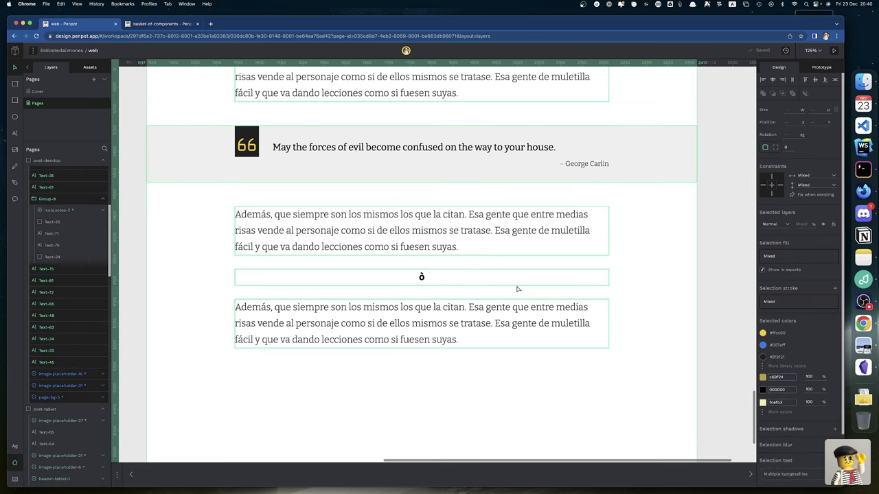
# Fill the "ò" separator with the yellow #ffcc00 from the basket-of-components colour library.
pyautogui.click(704, 307)
pyautogui.click(429, 278)
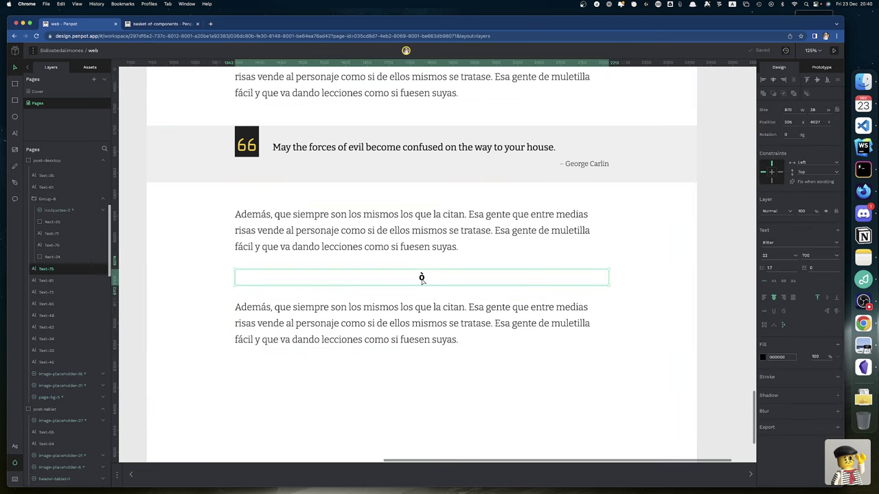
pyautogui.click(763, 359)
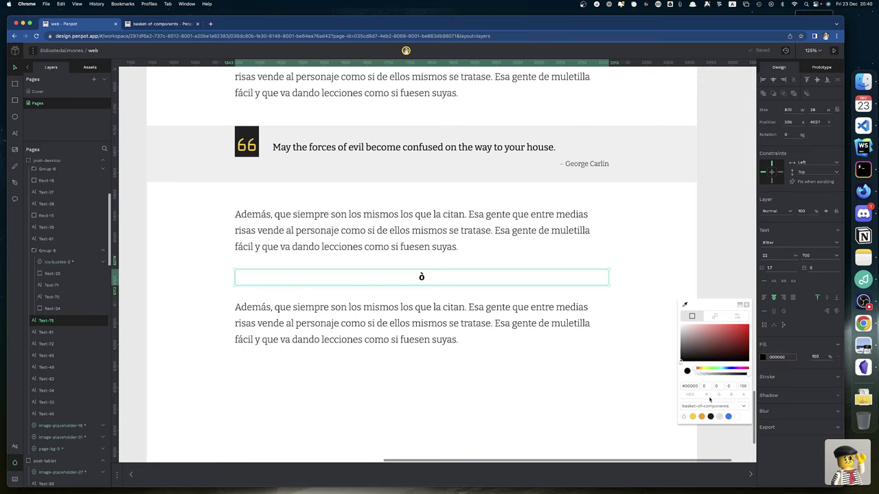
pyautogui.click(693, 416)
pyautogui.click(719, 282)
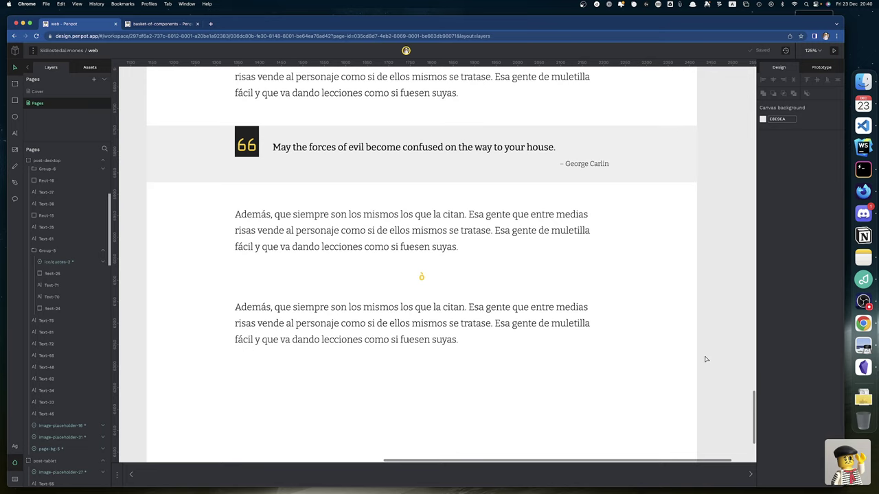
# Try putting a dash in front of the "ò" separator, and remove it again.
pyautogui.click(421, 277)
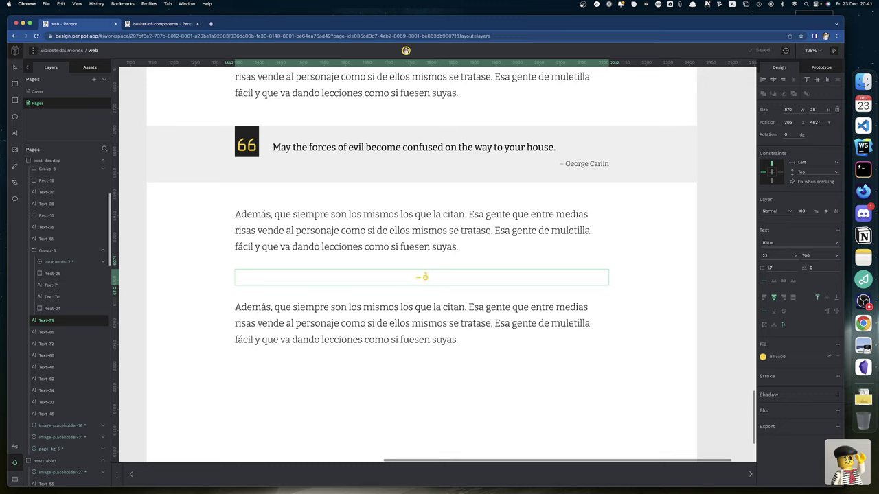
pyautogui.write('-')
pyautogui.press('BackSpace')
pyautogui.press('BackSpace')
pyautogui.press('BackSpace')
pyautogui.press('BackSpace')
pyautogui.press('Escape')
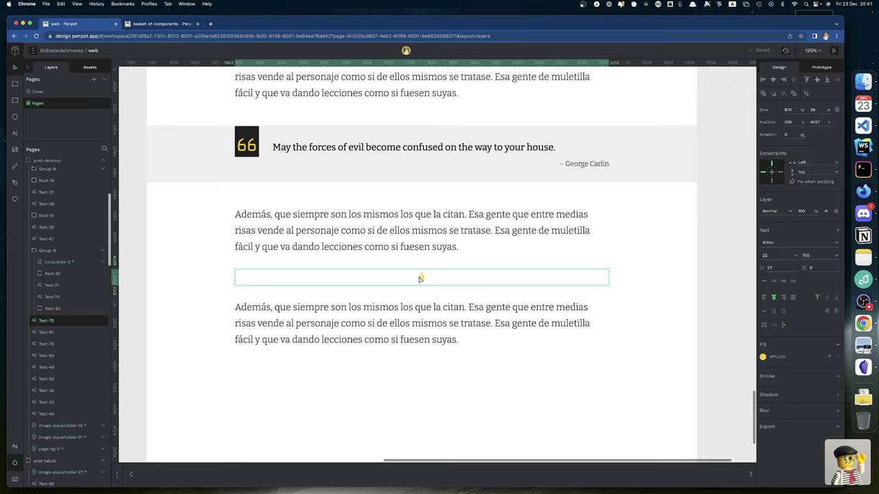
# Try moving the "ò" separator up to Y 4001, and undo the move.
pyautogui.click(719, 332)
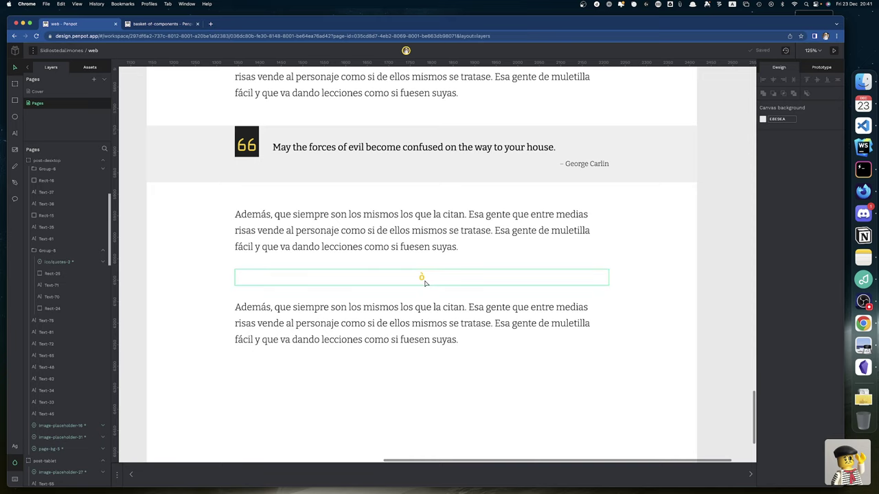
pyautogui.moveTo(424, 282); pyautogui.dragTo(424, 272)
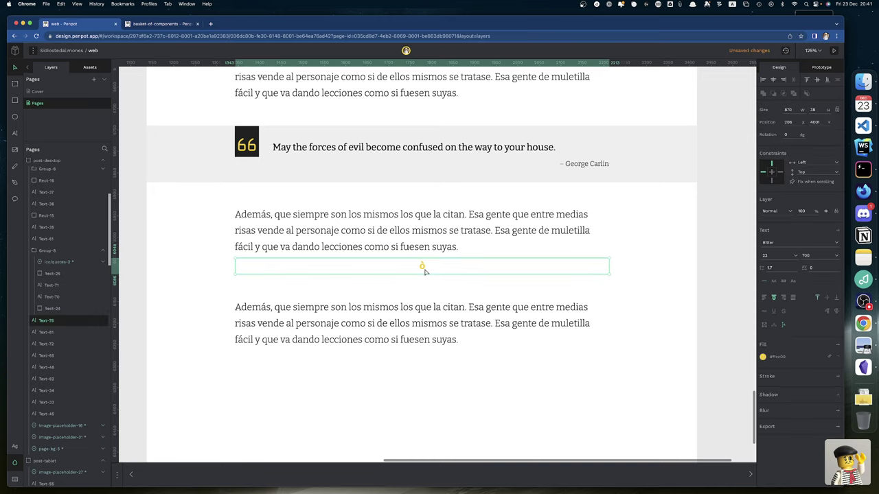
pyautogui.press('super+z')
# Draw a closed path about 8 by 10 px over the bowl of the "ò" separator, covering its hole.
pyautogui.scroll(5, 425, 272)
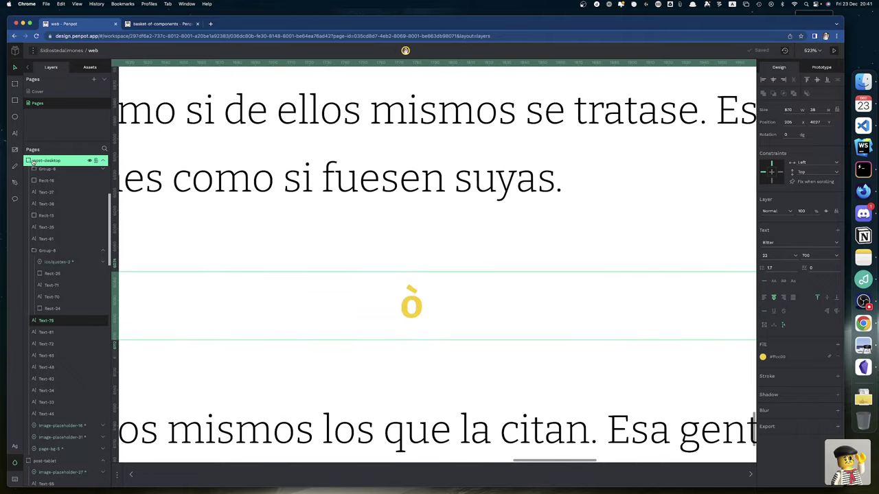
pyautogui.click(17, 184)
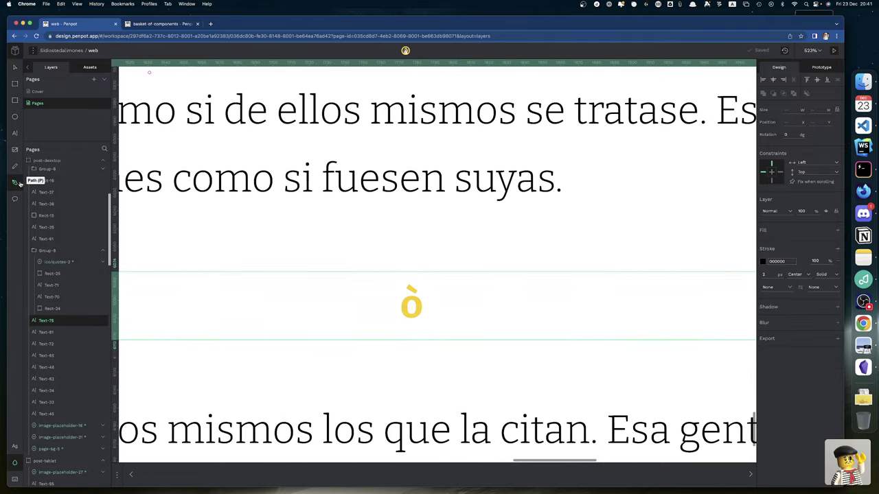
pyautogui.click(406, 306)
pyautogui.moveTo(407, 306)
pyautogui.mouseDown()
pyautogui.moveTo(415, 300)
pyautogui.moveTo(422, 309)
pyautogui.moveTo(410, 320)
pyautogui.moveTo(411, 308)
pyautogui.mouseUp()
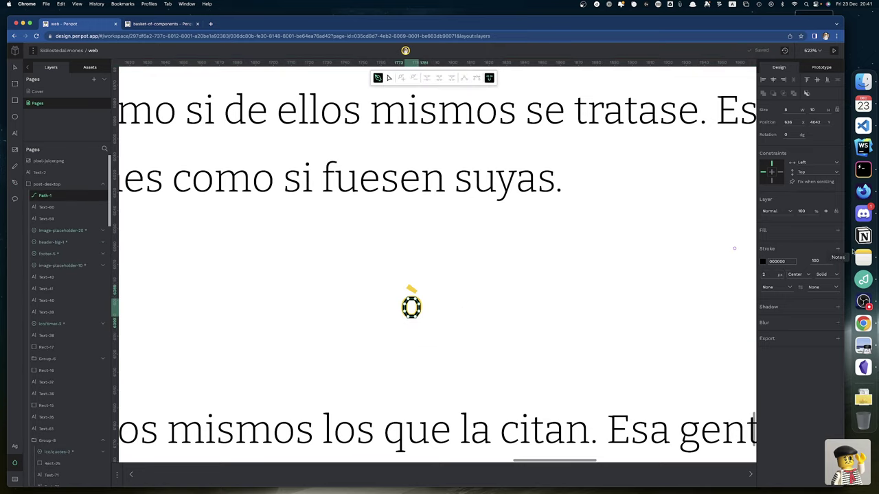
# Remove the path's stroke and fill it with the library yellow #ffcc00.
pyautogui.click(837, 261)
pyautogui.click(837, 230)
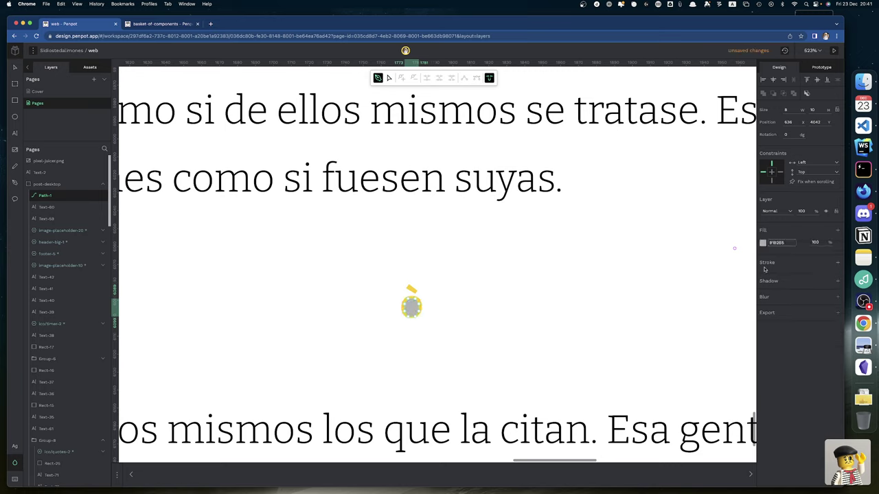
pyautogui.click(762, 243)
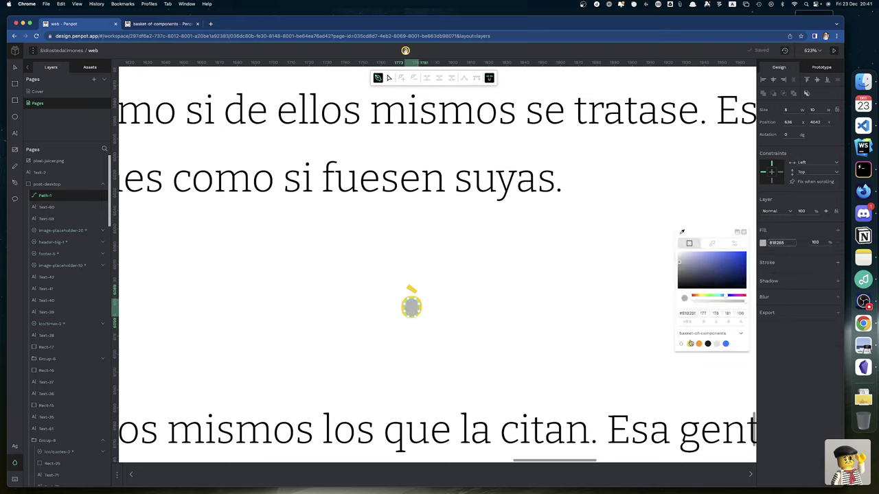
pyautogui.click(690, 344)
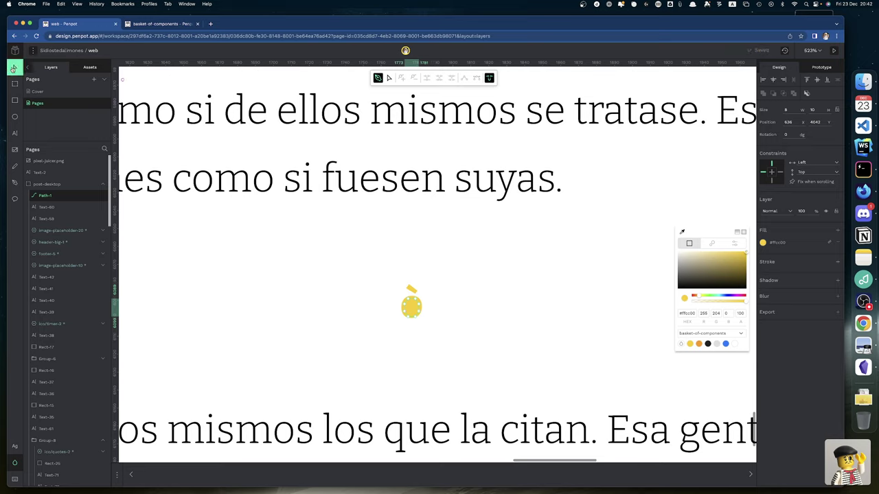
pyautogui.click(15, 67)
pyautogui.click(182, 234)
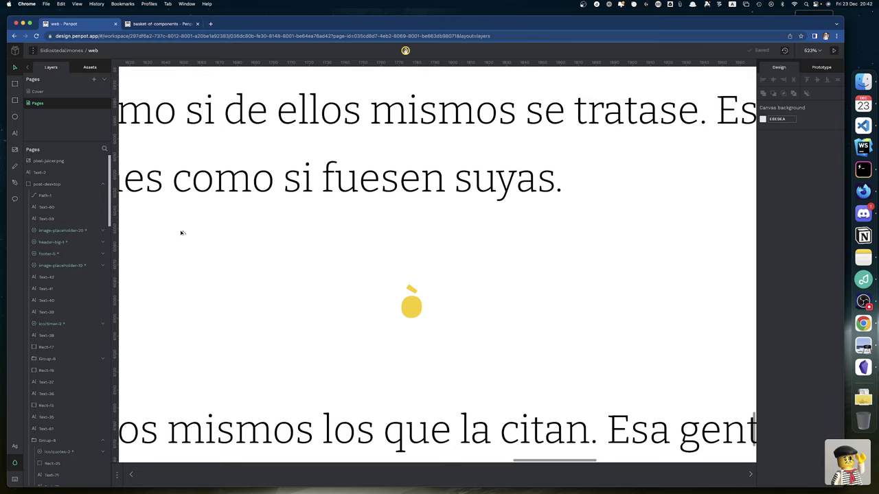
# Examine the lemon-shaped separator within the desktop post and compare it with the mobile post's dashed separator.
pyautogui.scroll(-3, 181, 234)
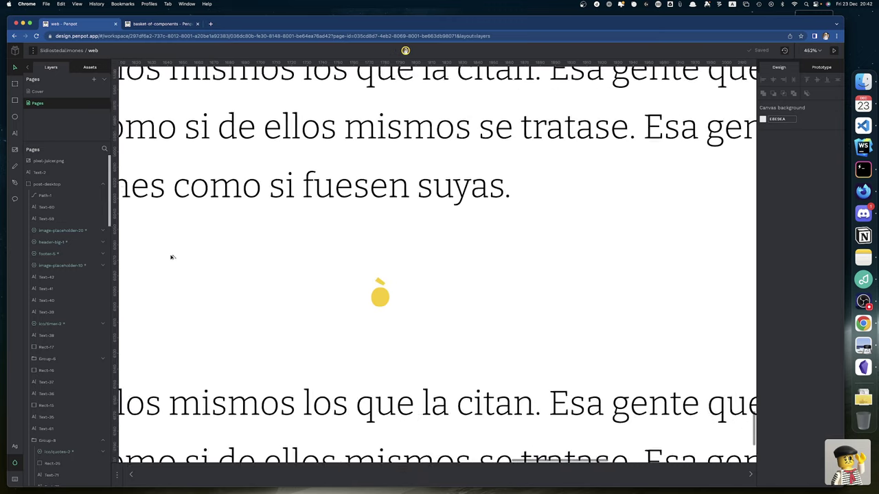
pyautogui.scroll(-10, 172, 258)
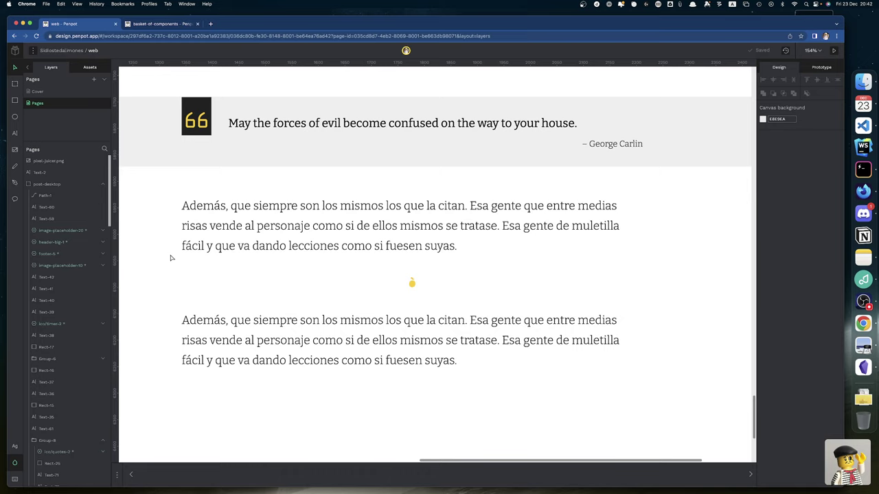
pyautogui.hscroll(-15, 172, 258)
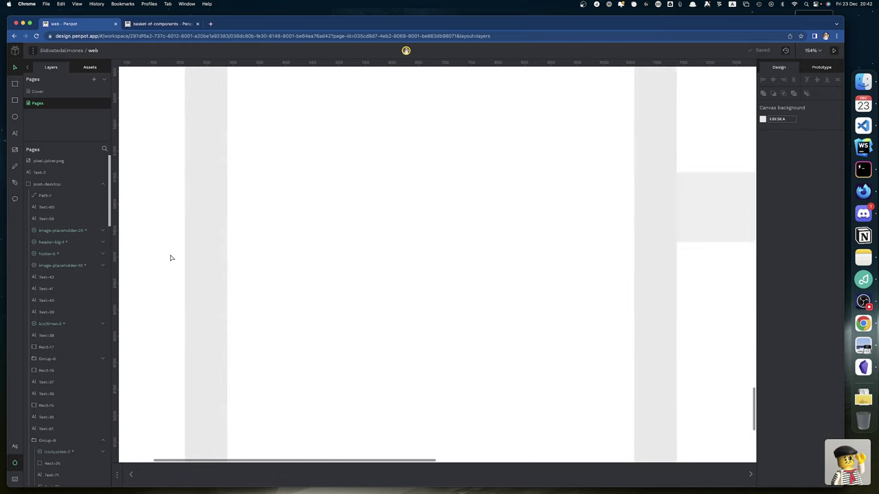
pyautogui.hscroll(3, 172, 258)
pyautogui.scroll(1, 171, 259)
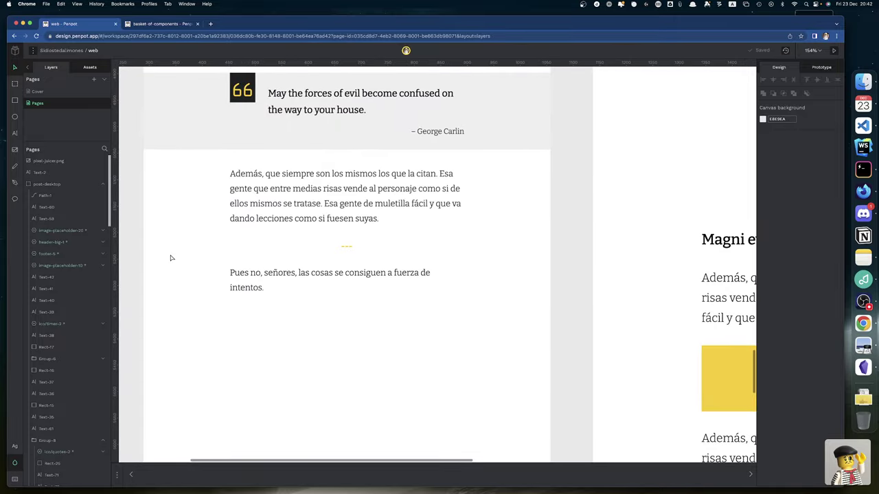
pyautogui.hscroll(20, 172, 258)
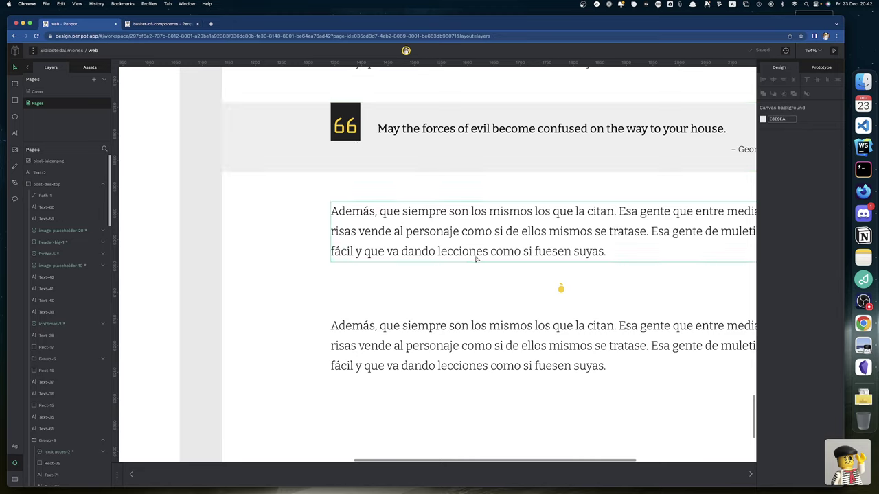
# Add a short dash on each side of the "ò" in the desktop separator text and change the character's line decoration.
pyautogui.click(561, 292)
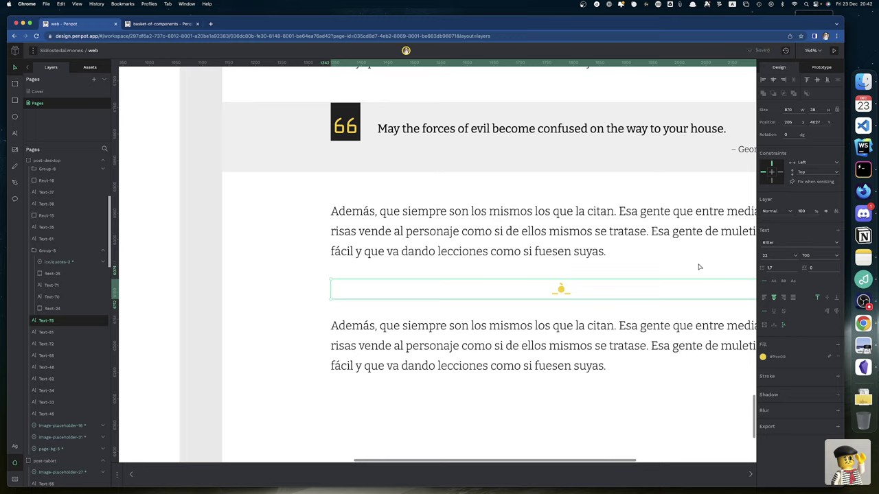
pyautogui.doubleClick(567, 294)
pyautogui.write('-')
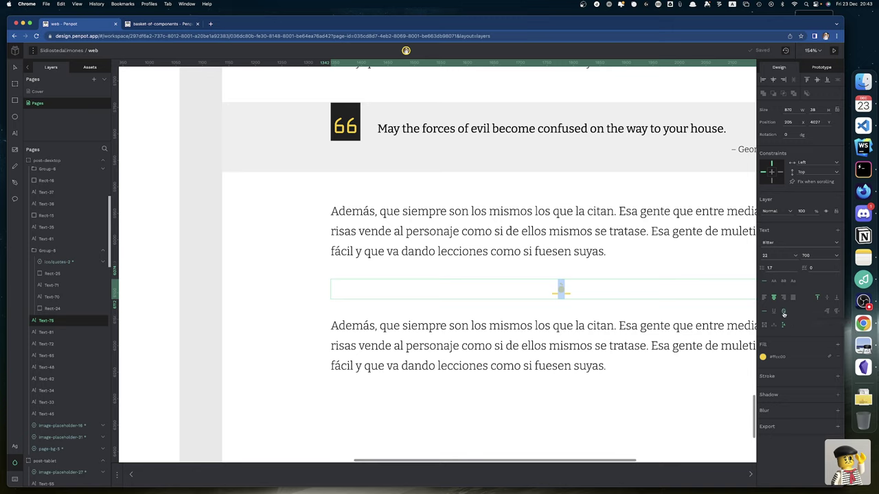
pyautogui.click(784, 312)
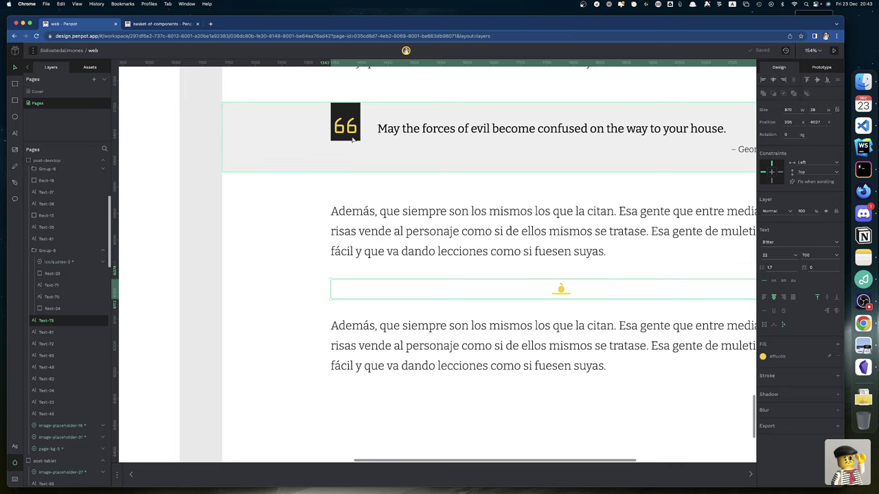
# Switch to Firefox and search the Iconoir icon library for "lemon".
pyautogui.scroll(-6, 346, 129)
pyautogui.scroll(20, 346, 129)
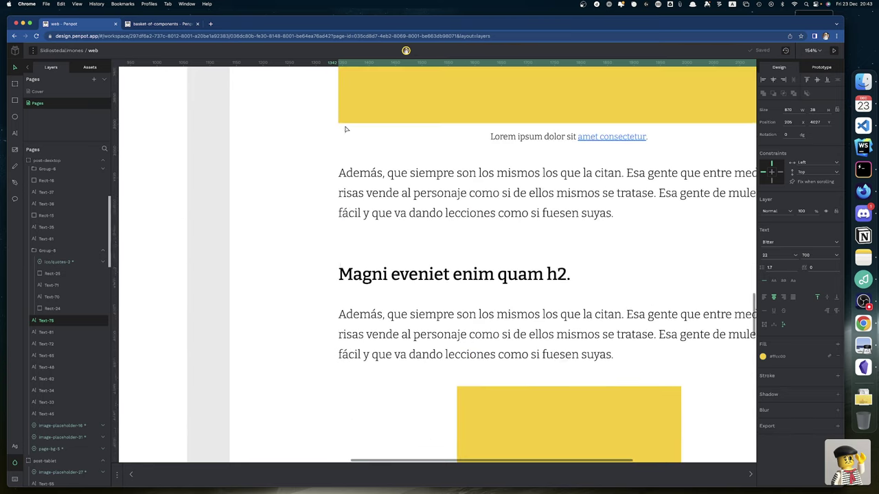
pyautogui.scroll(1, 346, 129)
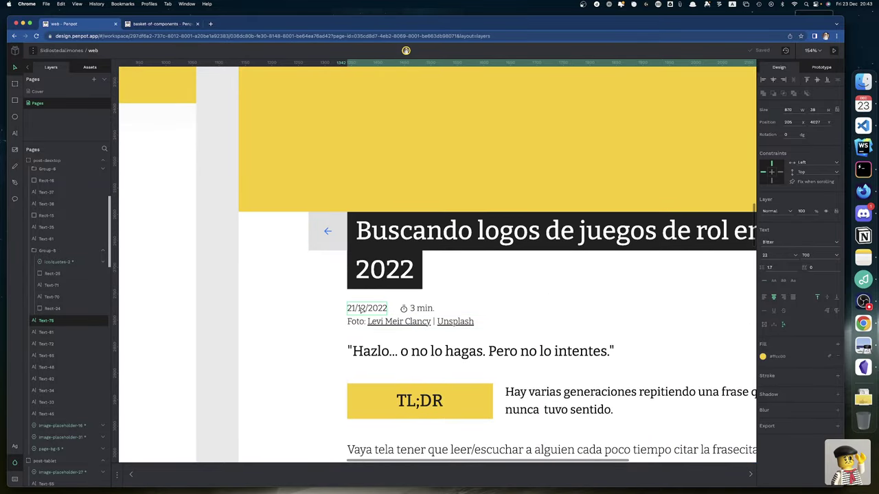
pyautogui.press('super+Tab')
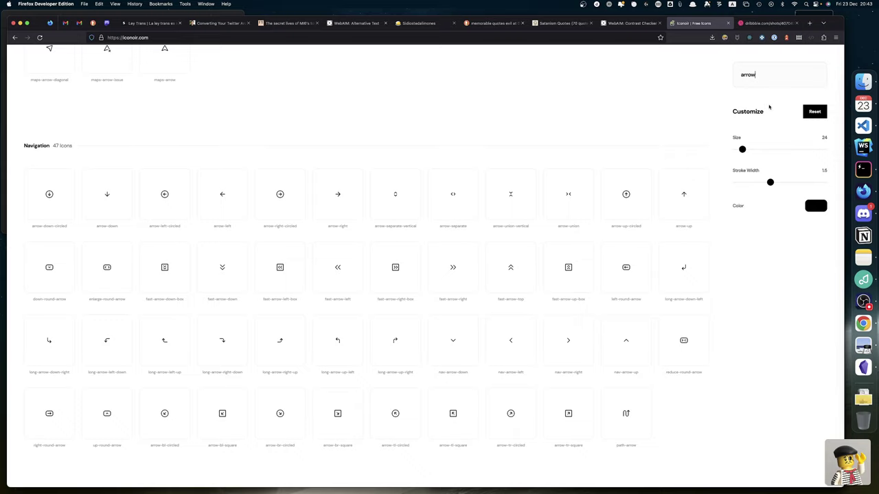
pyautogui.doubleClick(761, 84)
pyautogui.write('lemon')
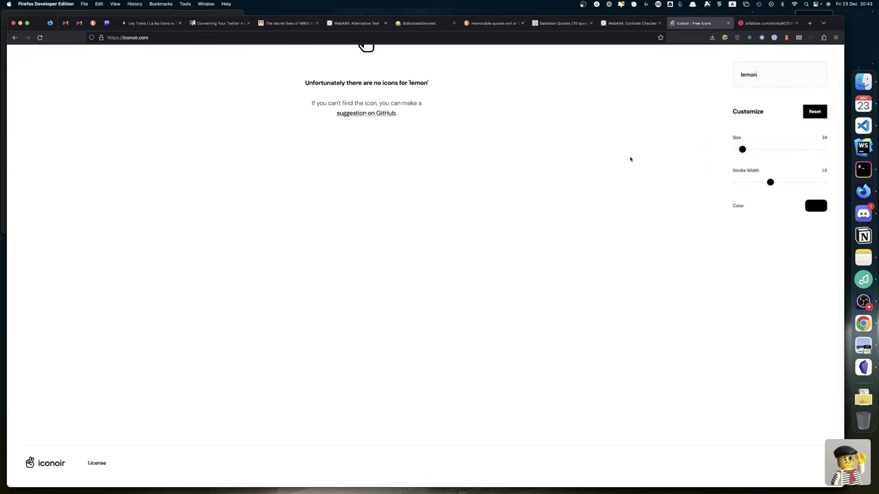
pyautogui.scroll(5, 630, 160)
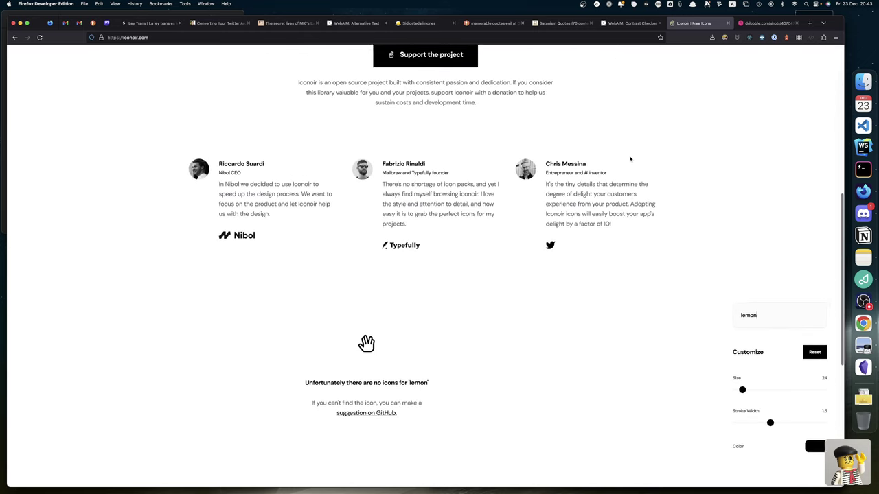
pyautogui.scroll(1, 630, 159)
pyautogui.scroll(-2, 630, 159)
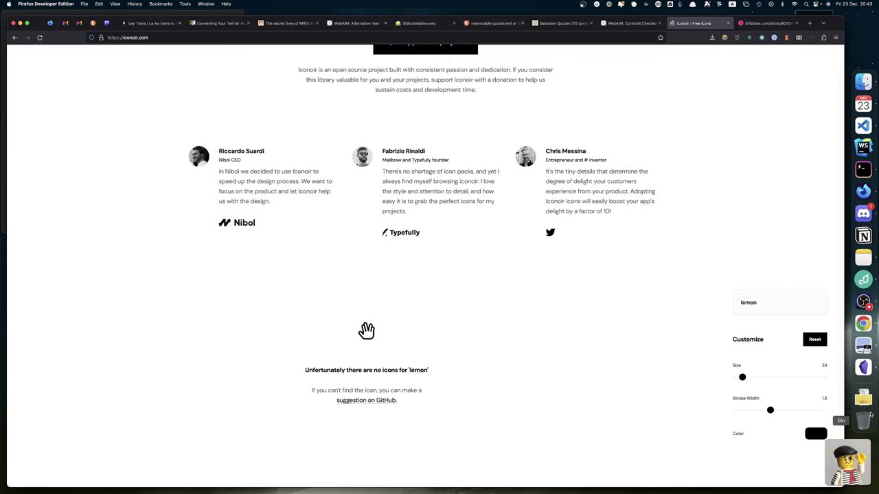
# Switch back to Penpot and shorten the desktop separator's text to a narrow underlined "ò" beneath the lemon shape.
pyautogui.click(864, 324)
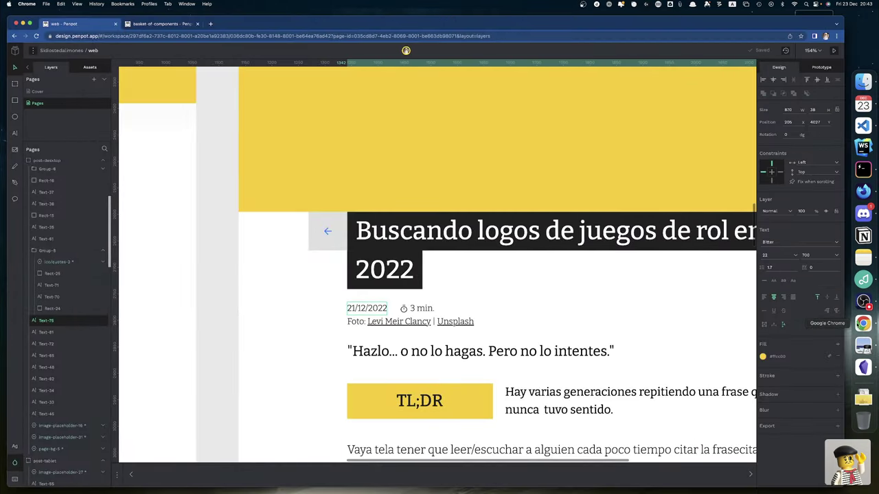
pyautogui.scroll(-15, 467, 392)
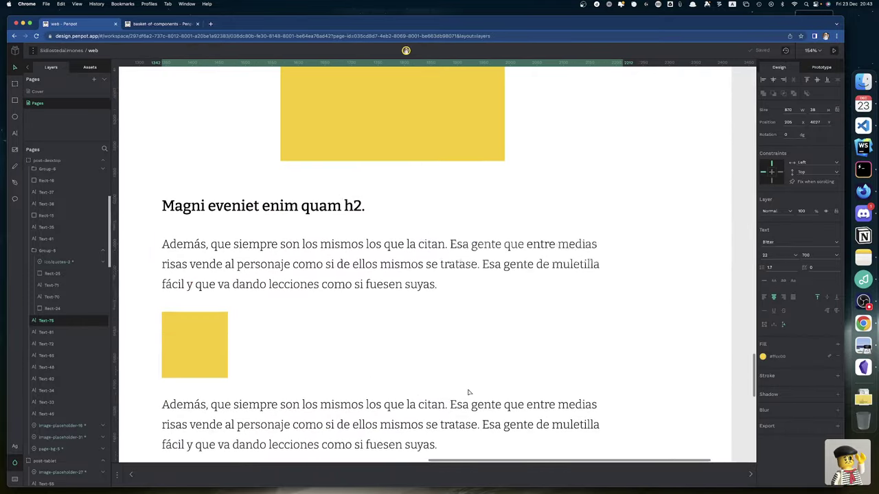
pyautogui.scroll(-5, 469, 392)
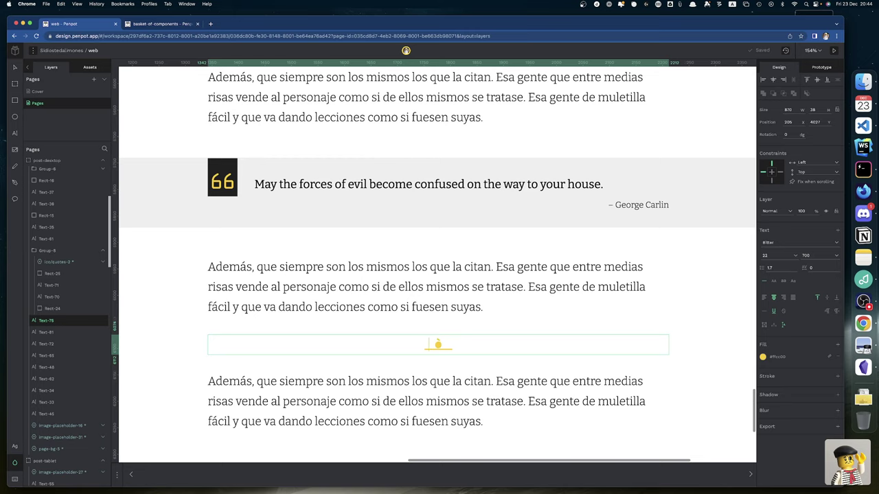
pyautogui.hotkey('shift', 'Right')
pyautogui.hotkey('shift', 'Right')
pyautogui.hotkey('shift', 'Right')
pyautogui.press('BackSpace')
pyautogui.hotkey('shift', 'Right')
pyautogui.press('BackSpace')
pyautogui.write('o')
pyautogui.press('Escape')
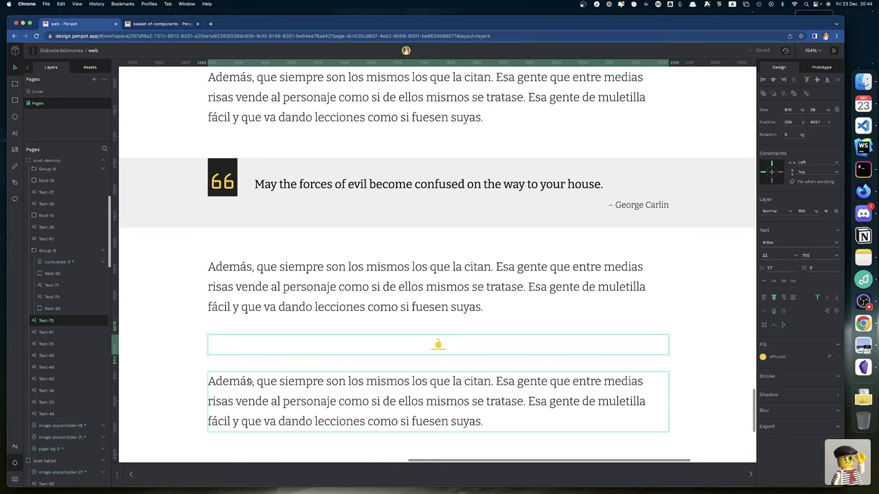
# Switch to the Figma app and its sidiostedalimones.com file.
pyautogui.hotkey('ctrl', 'Left')
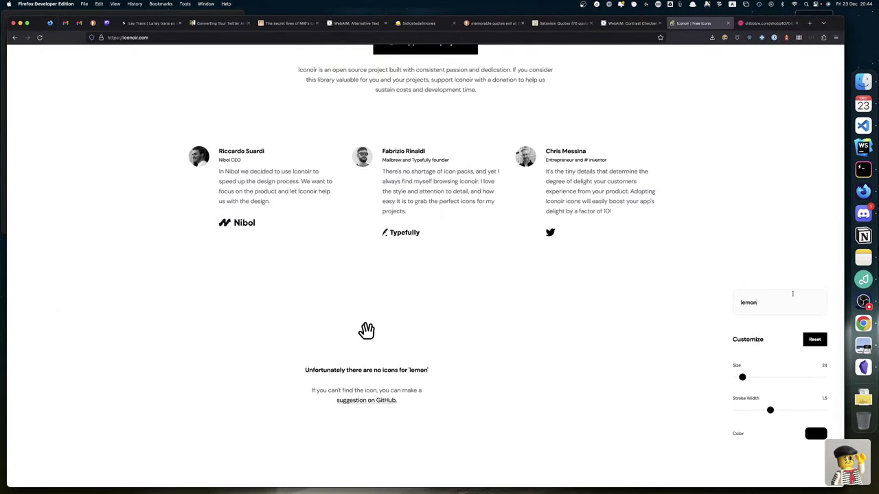
pyautogui.hotkey('alt', 'space')
pyautogui.write('fin')
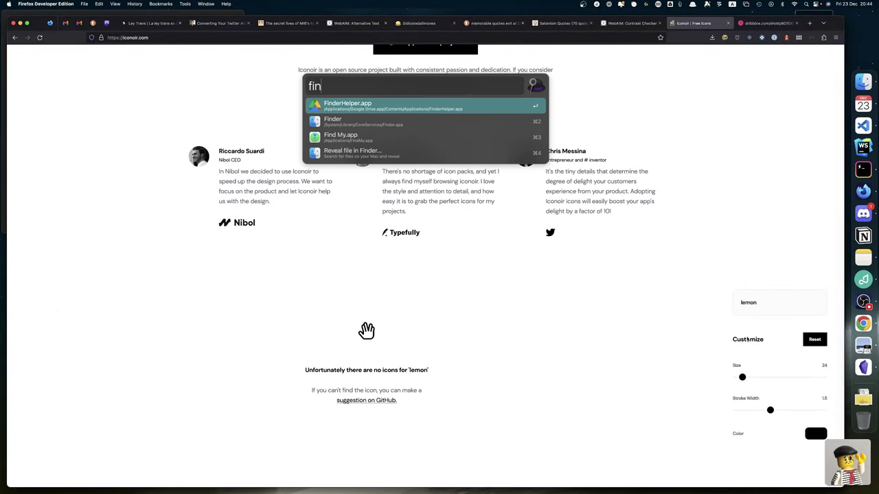
pyautogui.write('de')
pyautogui.press('BackSpace')
pyautogui.press('BackSpace')
pyautogui.press('BackSpace')
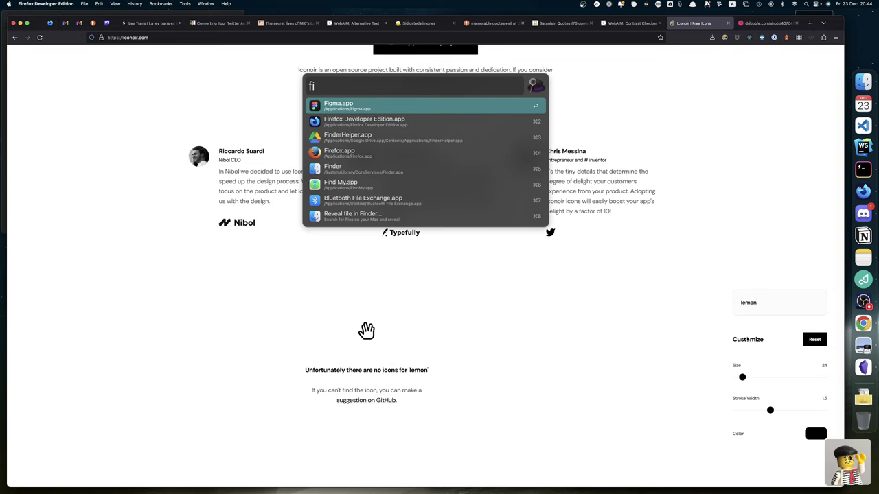
pyautogui.write('gma')
pyautogui.press('Return')
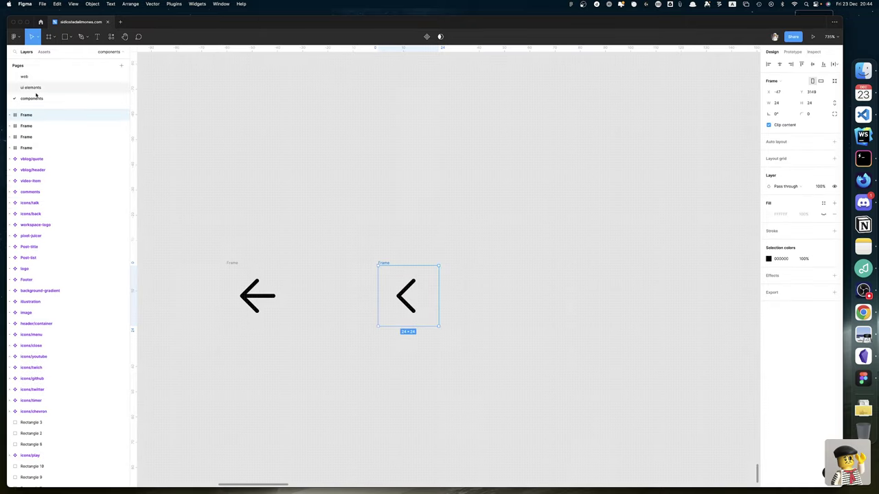
# Examine the lemon, pixel-juicer, logo and icon components in the Figma file, and return to the lemon separator in Penpot.
pyautogui.scroll(-5, 253, 189)
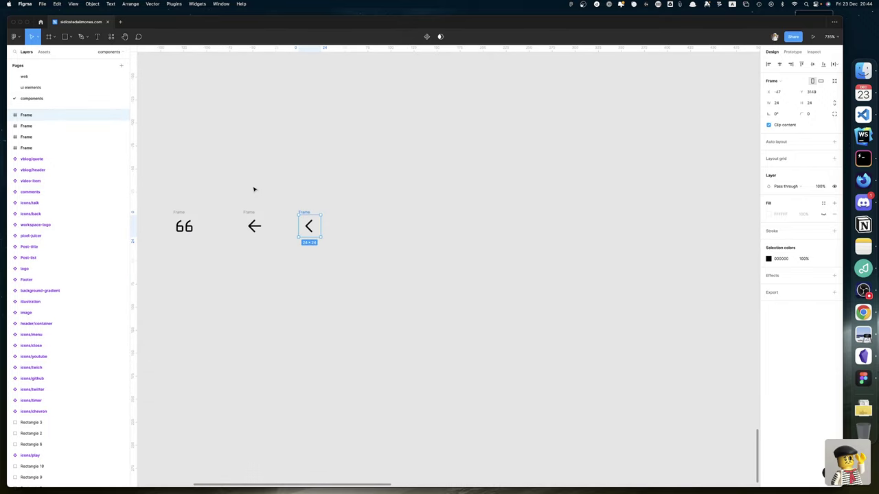
pyautogui.scroll(10, 253, 189)
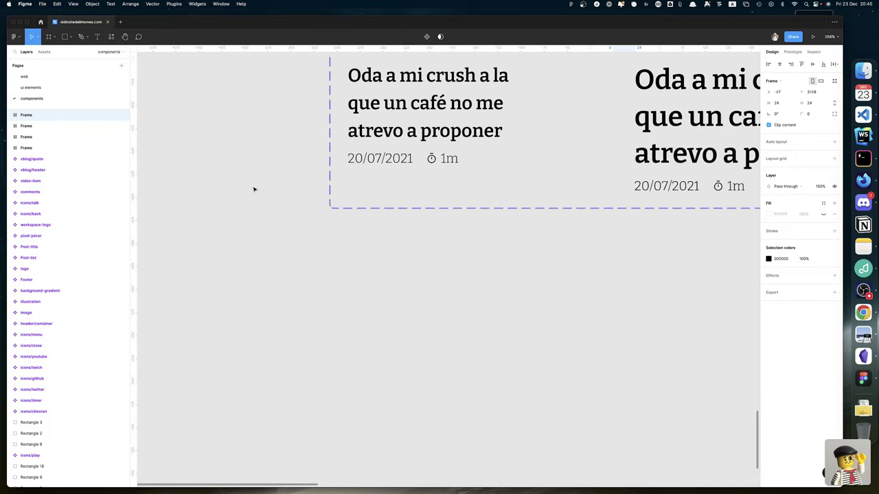
pyautogui.scroll(10, 253, 190)
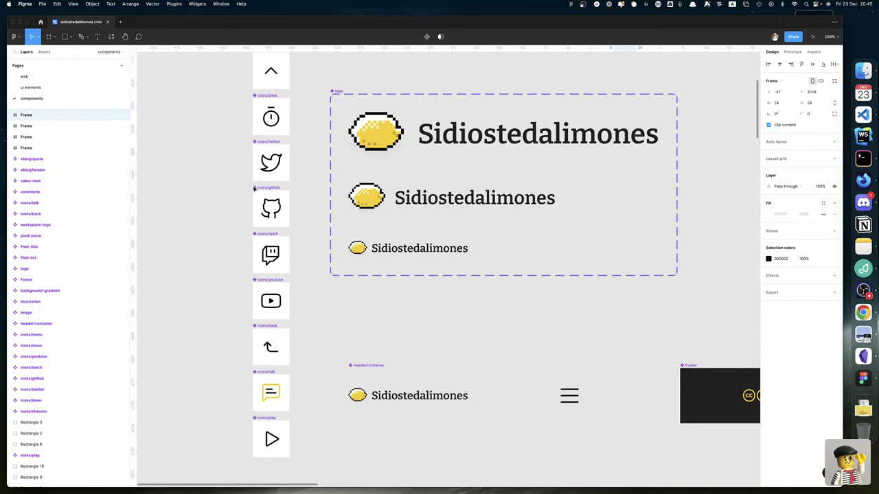
pyautogui.scroll(5, 253, 189)
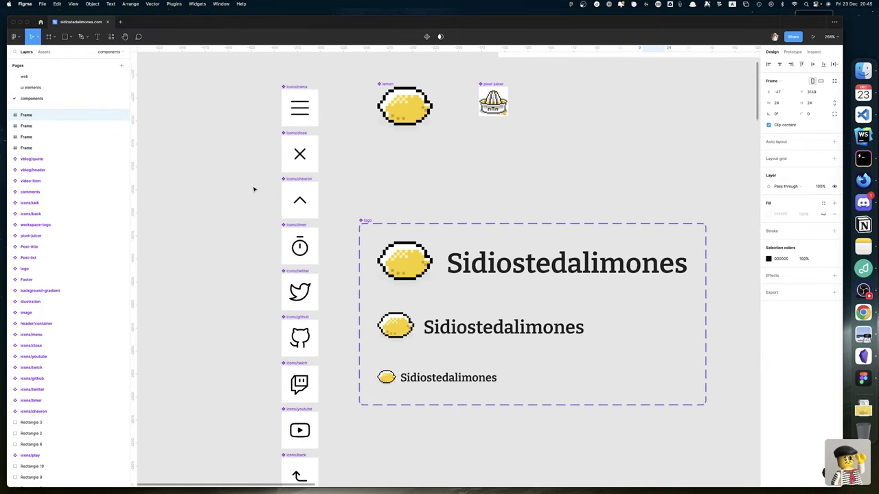
pyautogui.scroll(3, 254, 189)
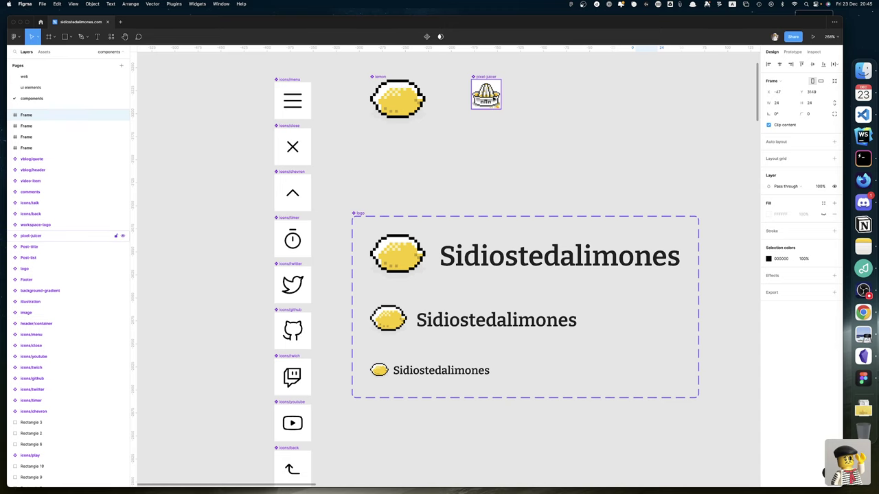
pyautogui.click(489, 100)
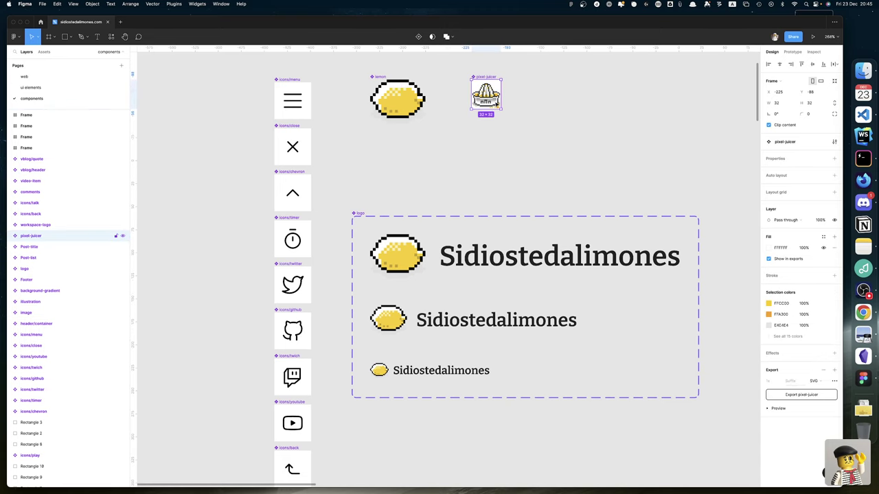
pyautogui.scroll(-2, 467, 185)
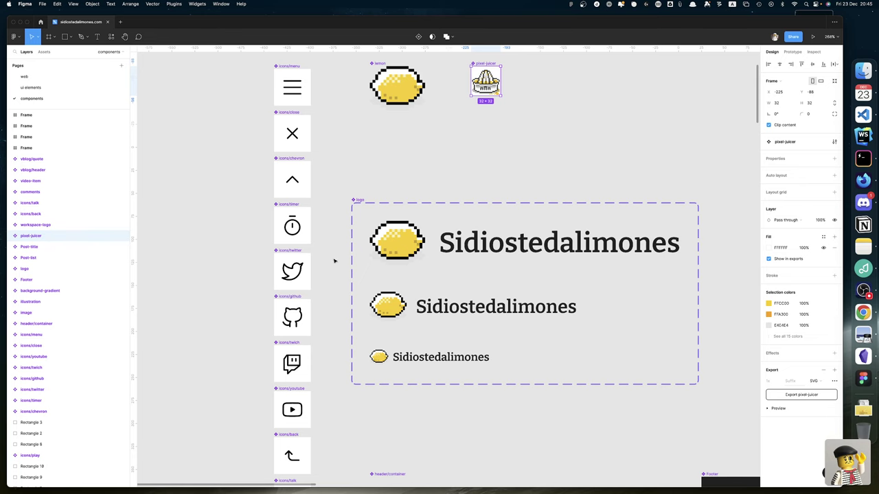
pyautogui.scroll(-5, 335, 261)
pyautogui.scroll(3, 334, 261)
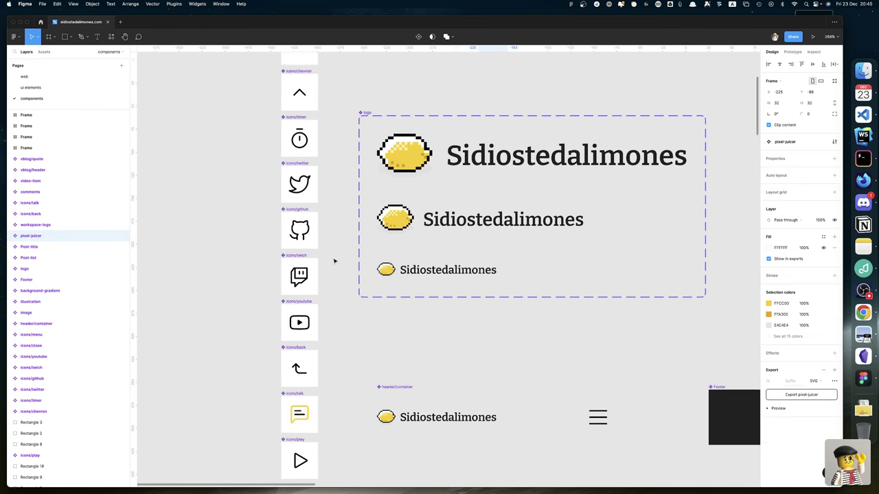
pyautogui.scroll(5, 334, 261)
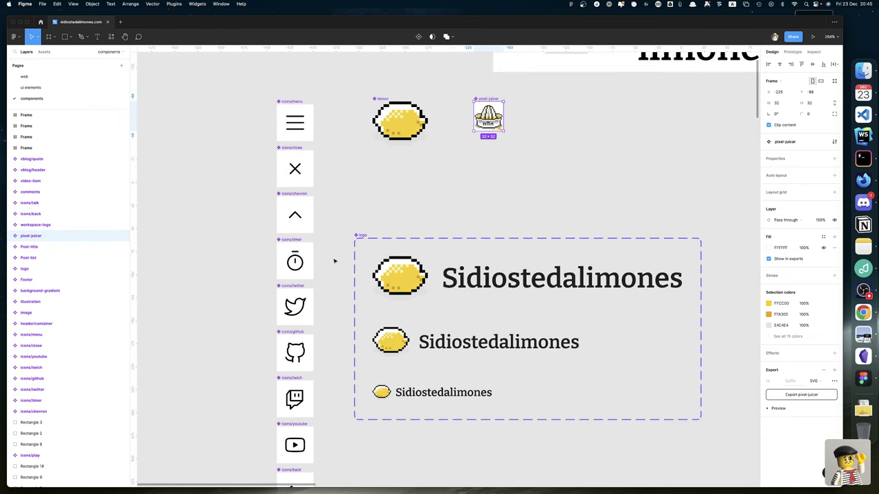
pyautogui.scroll(-2, 295, 357)
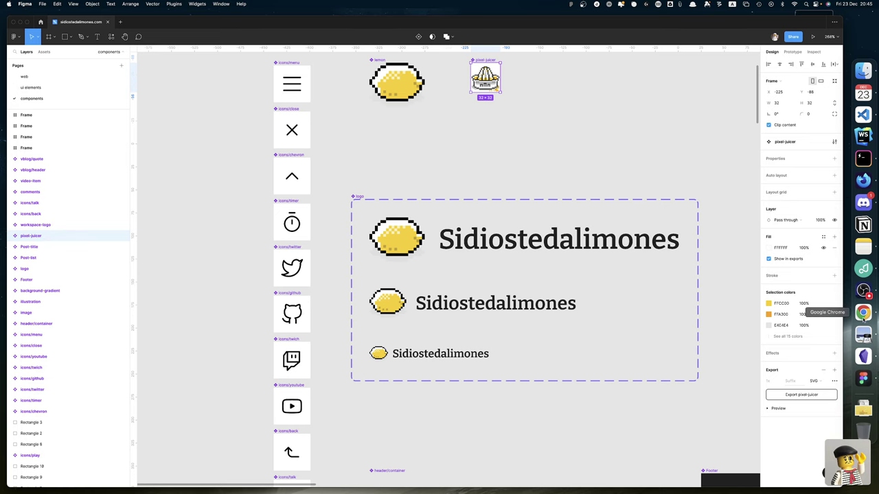
pyautogui.click(863, 312)
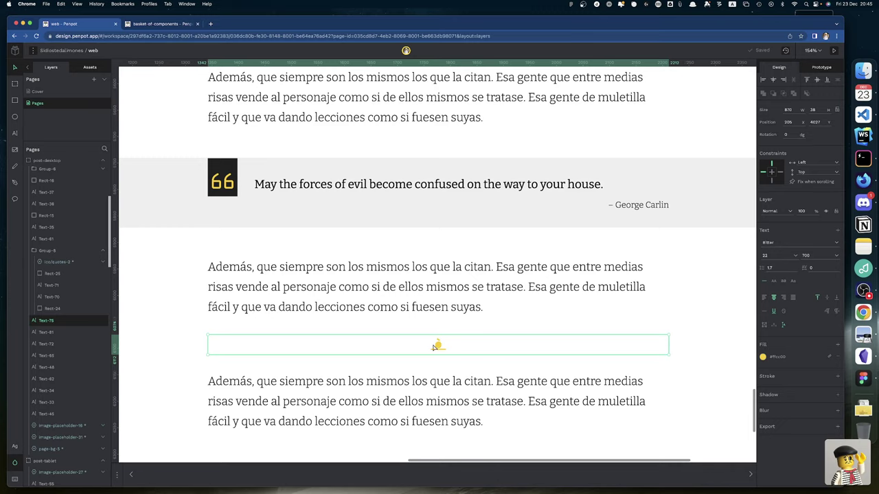
pyautogui.click(438, 365)
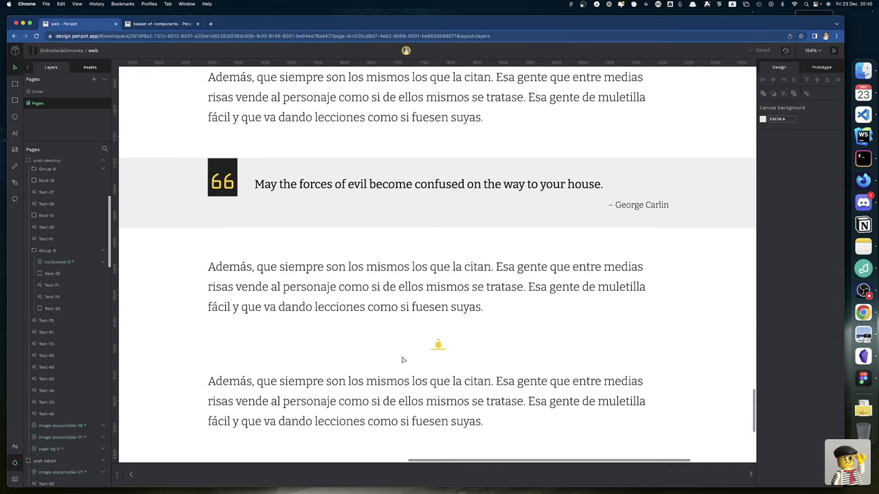